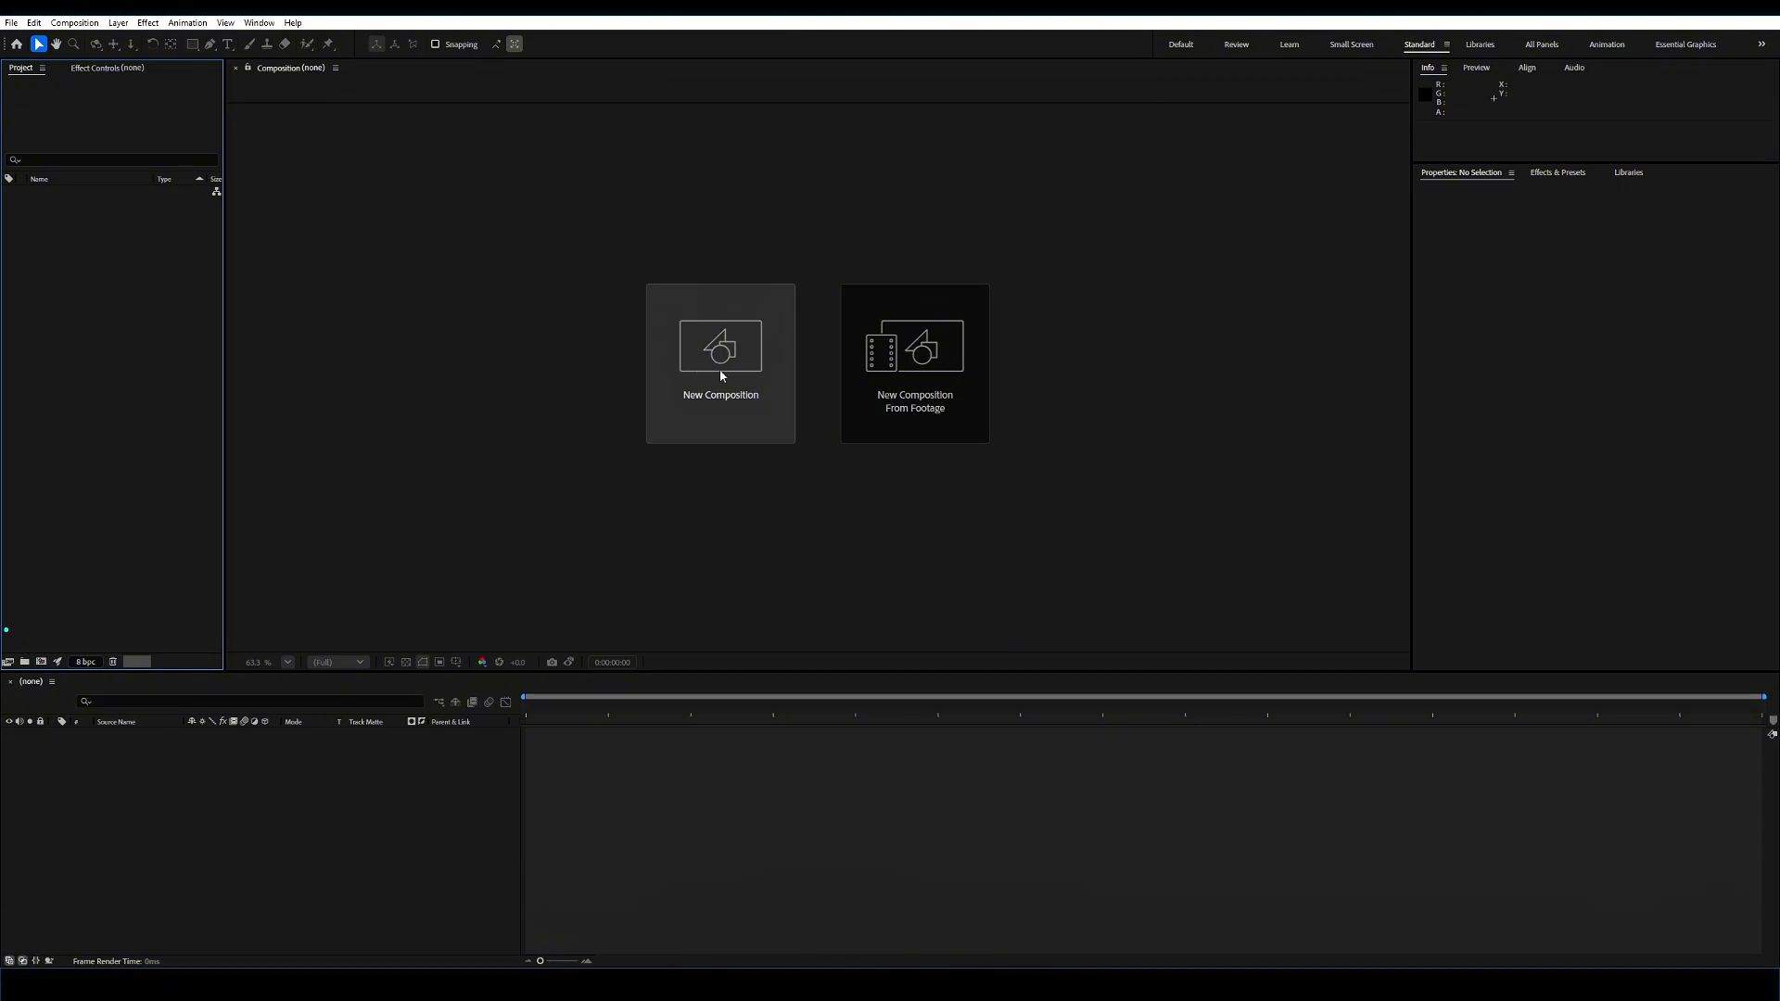
Step: Create a 1920×1080 composition at 29.97 fps with a four-second duration
{"action": "left_click", "coordinate": [720, 369]}
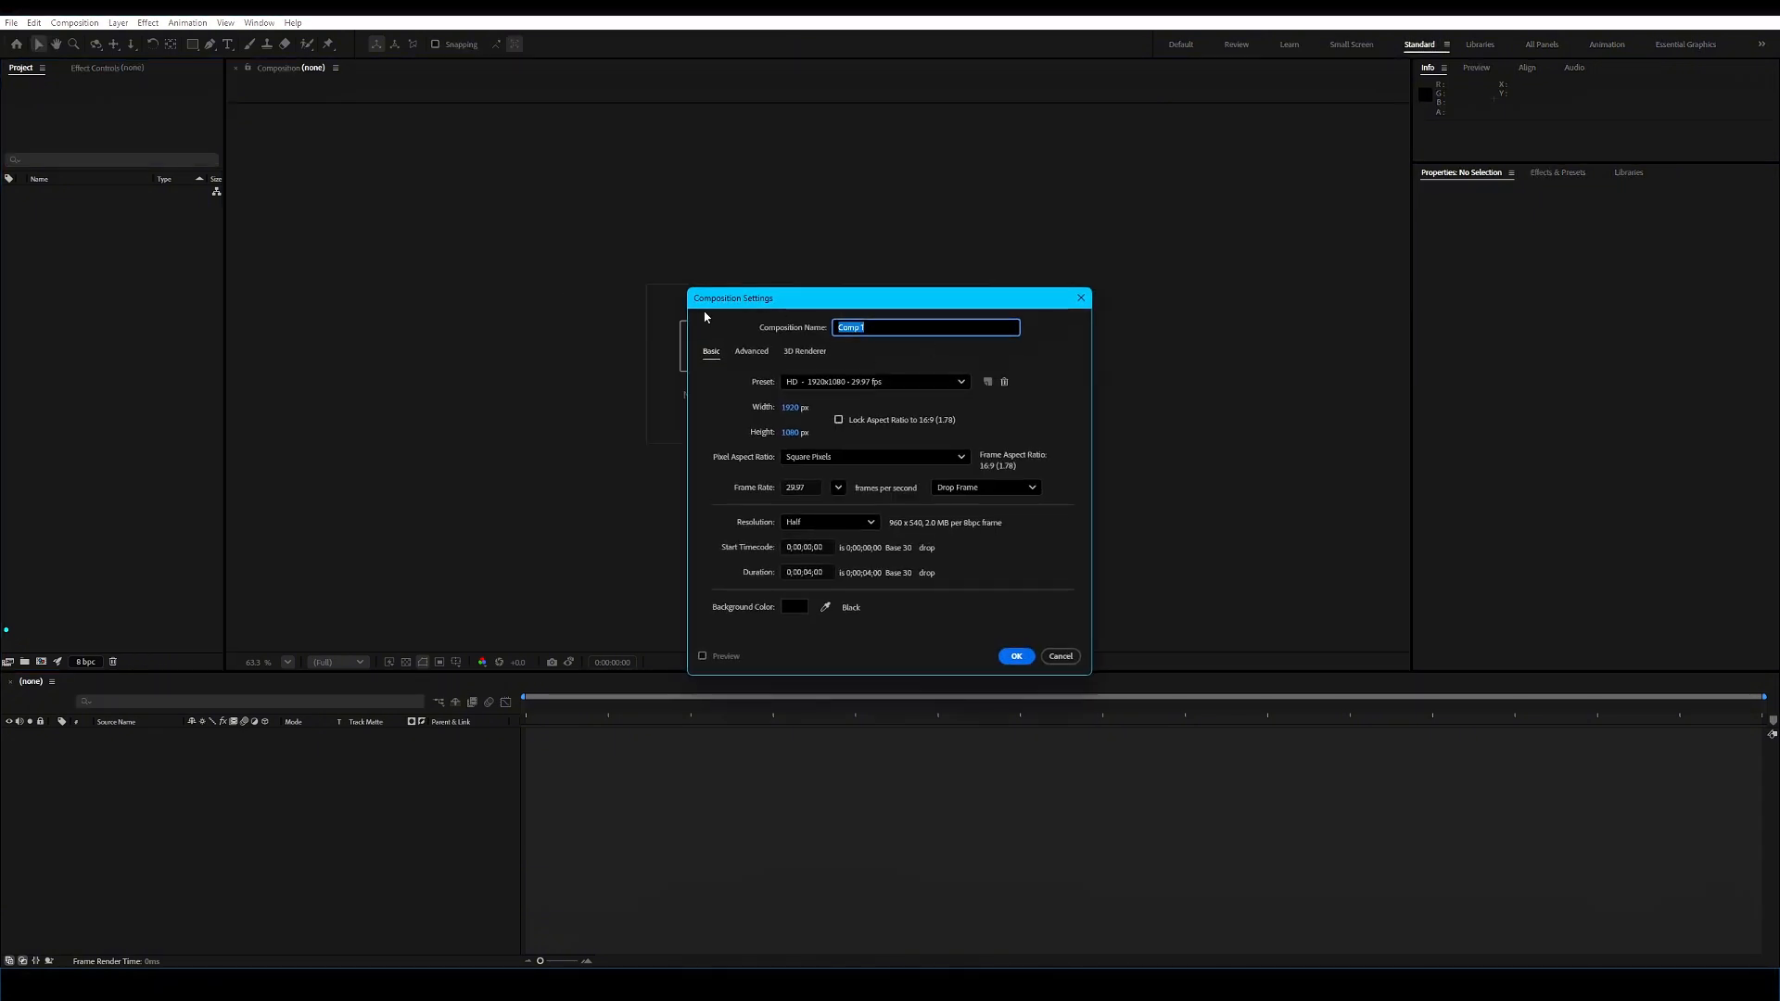
{"action": "left_click", "coordinate": [1016, 656]}
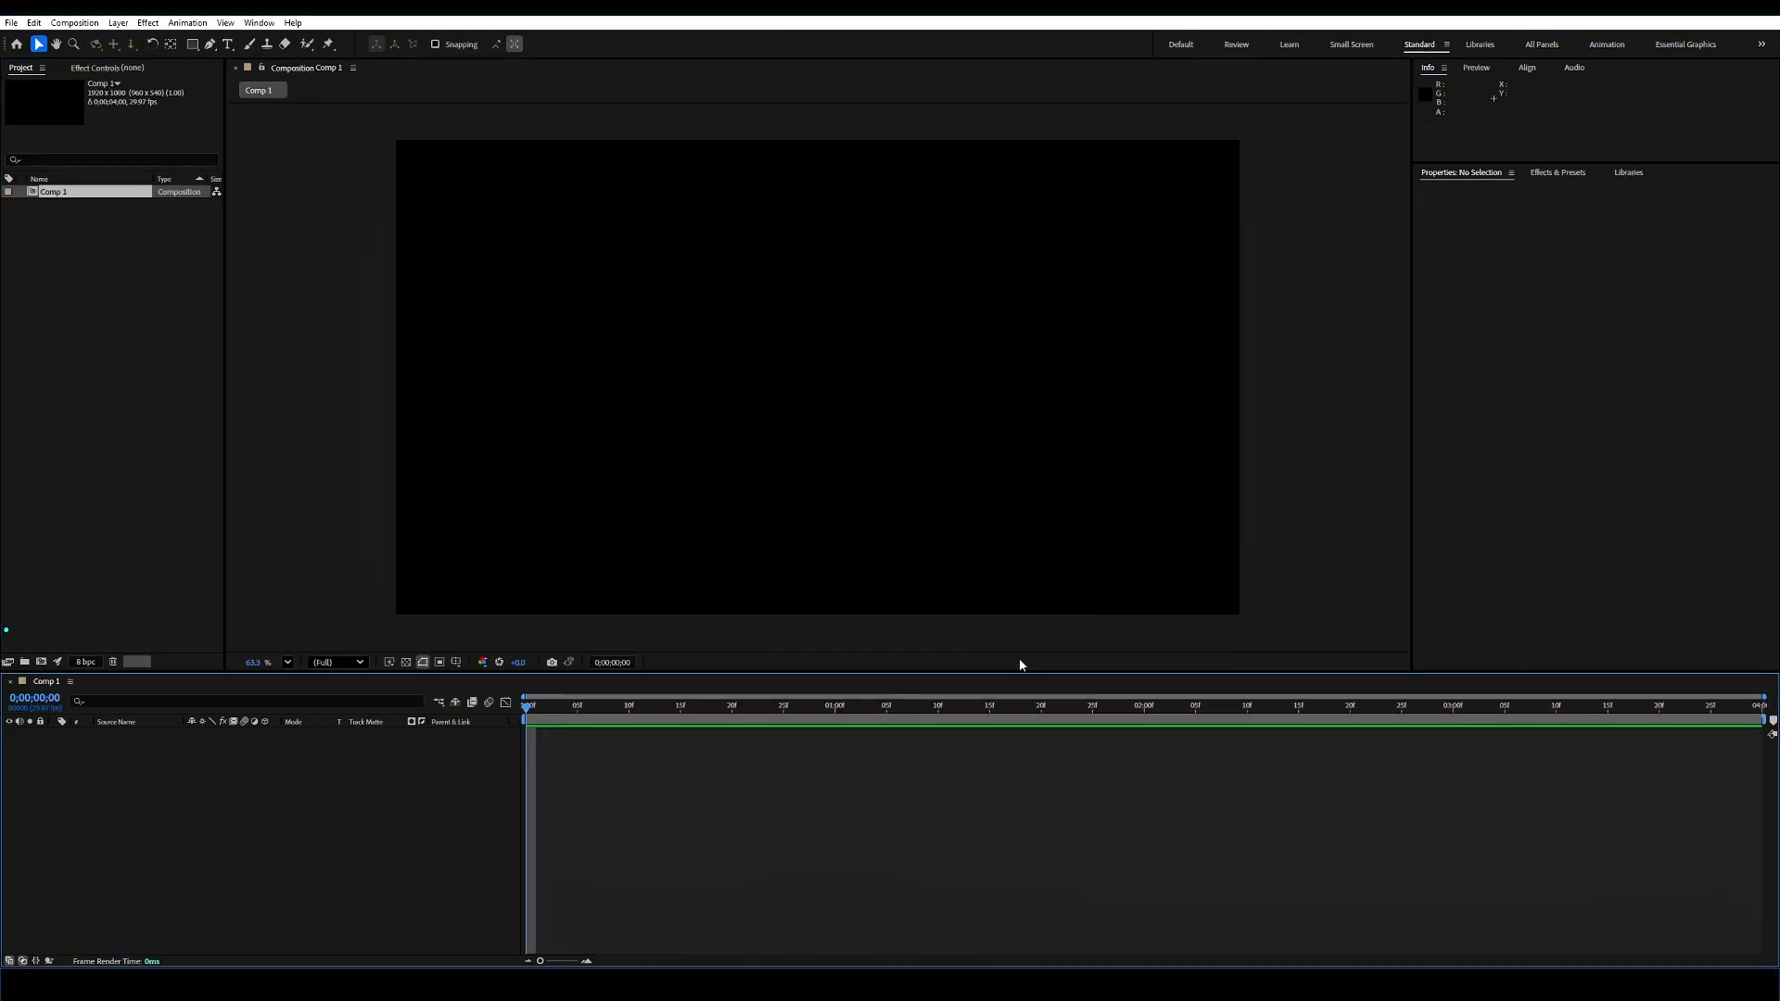
Step: Try drawing yellow shapes with the Rectangle tool, first one about 664 by 550 px and a smaller one, undoing both
{"action": "left_click", "coordinate": [193, 45]}
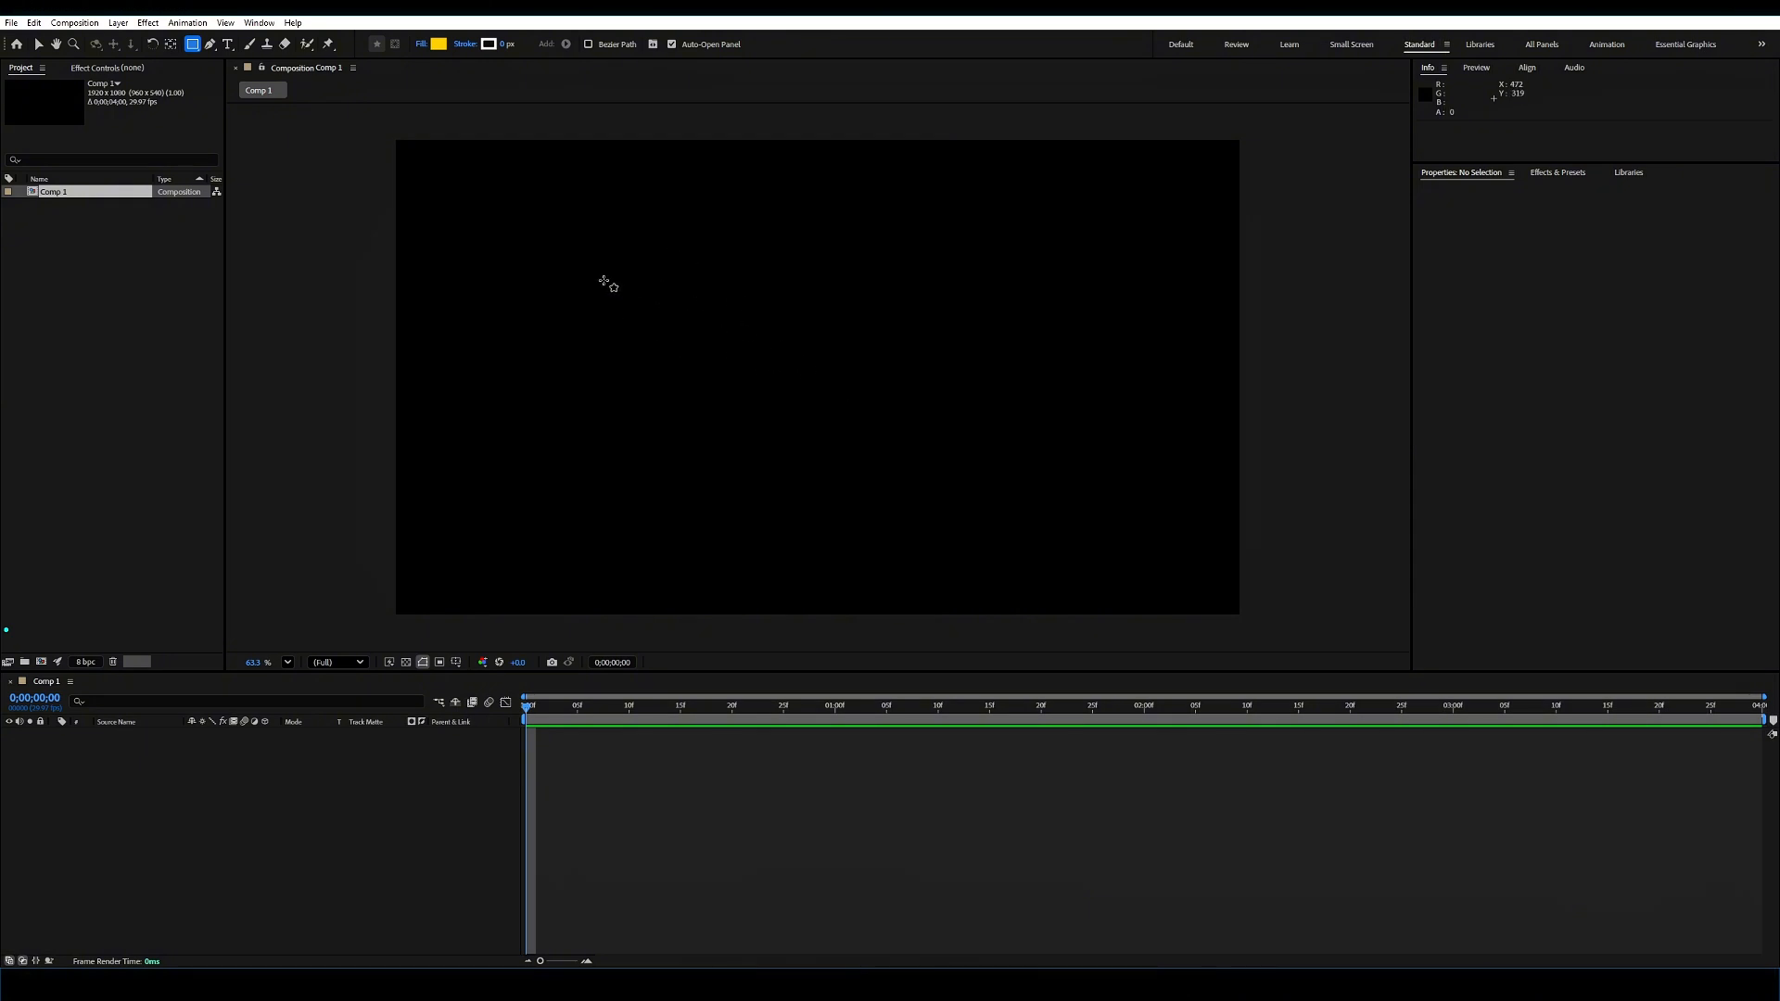
{"action": "left_click", "coordinate": [194, 48]}
{"action": "left_click", "coordinate": [556, 270]}
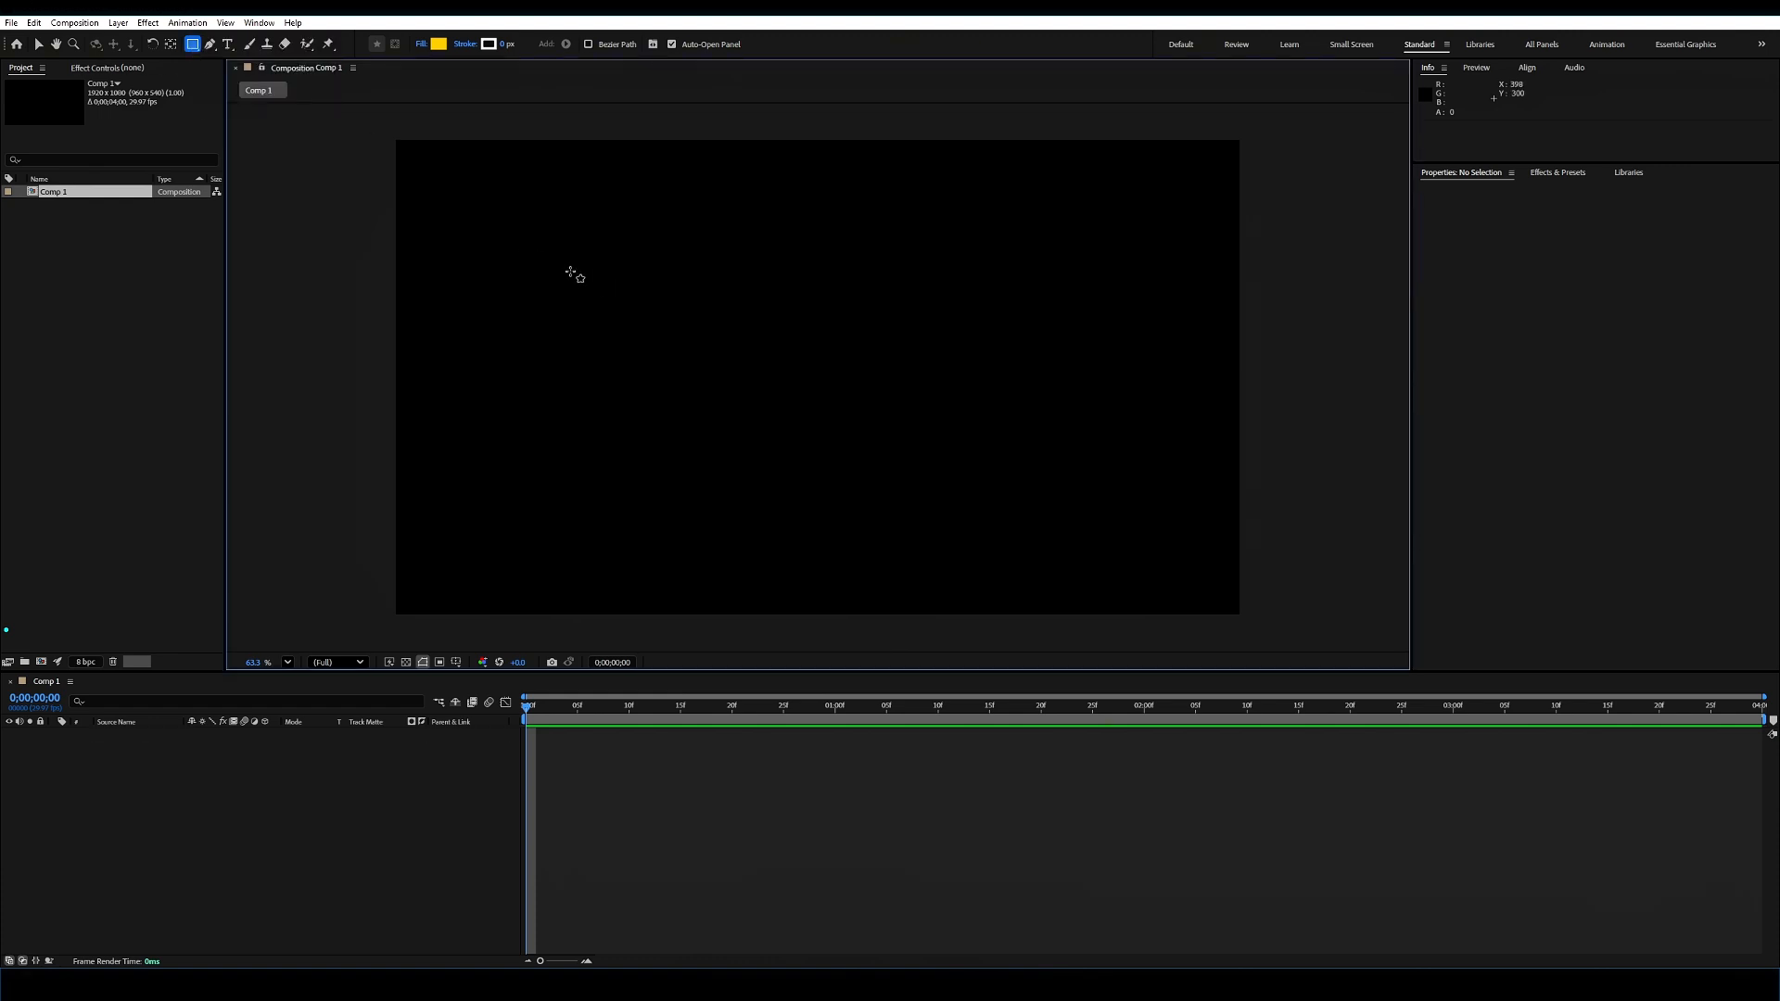
{"action": "left_click_drag", "start_coordinate": [538, 248], "coordinate": [831, 497]}
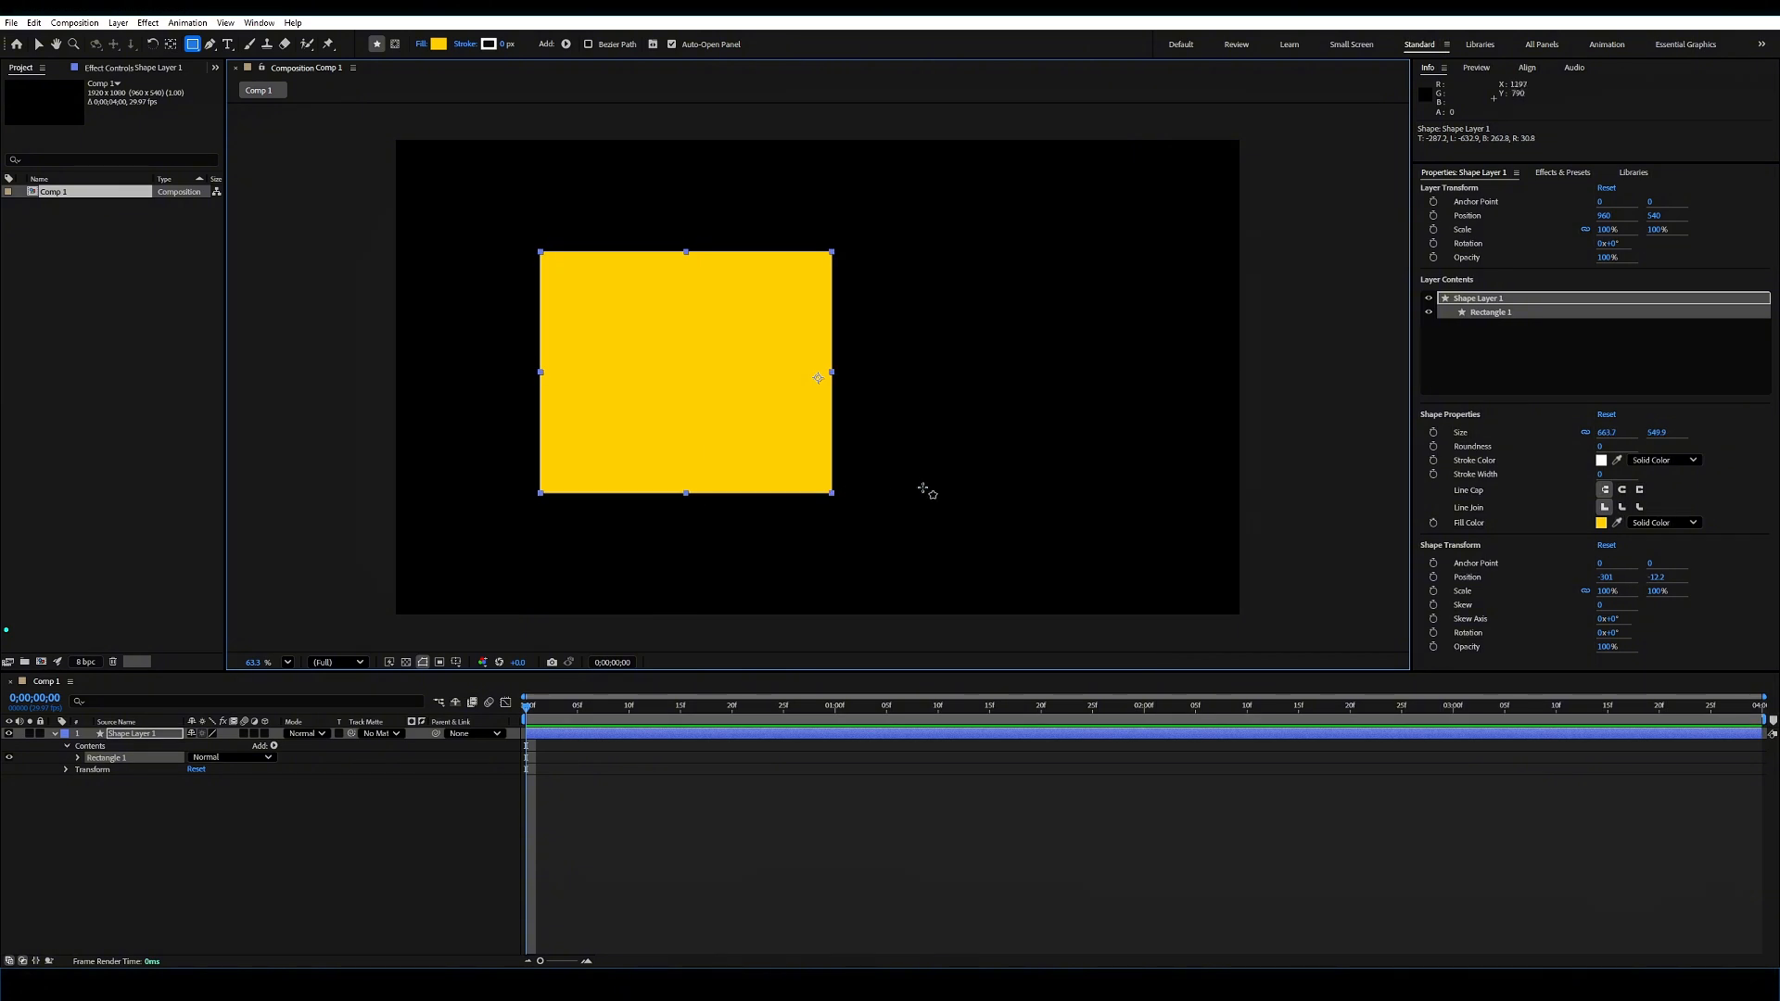
{"action": "key", "text": "ctrl+z"}
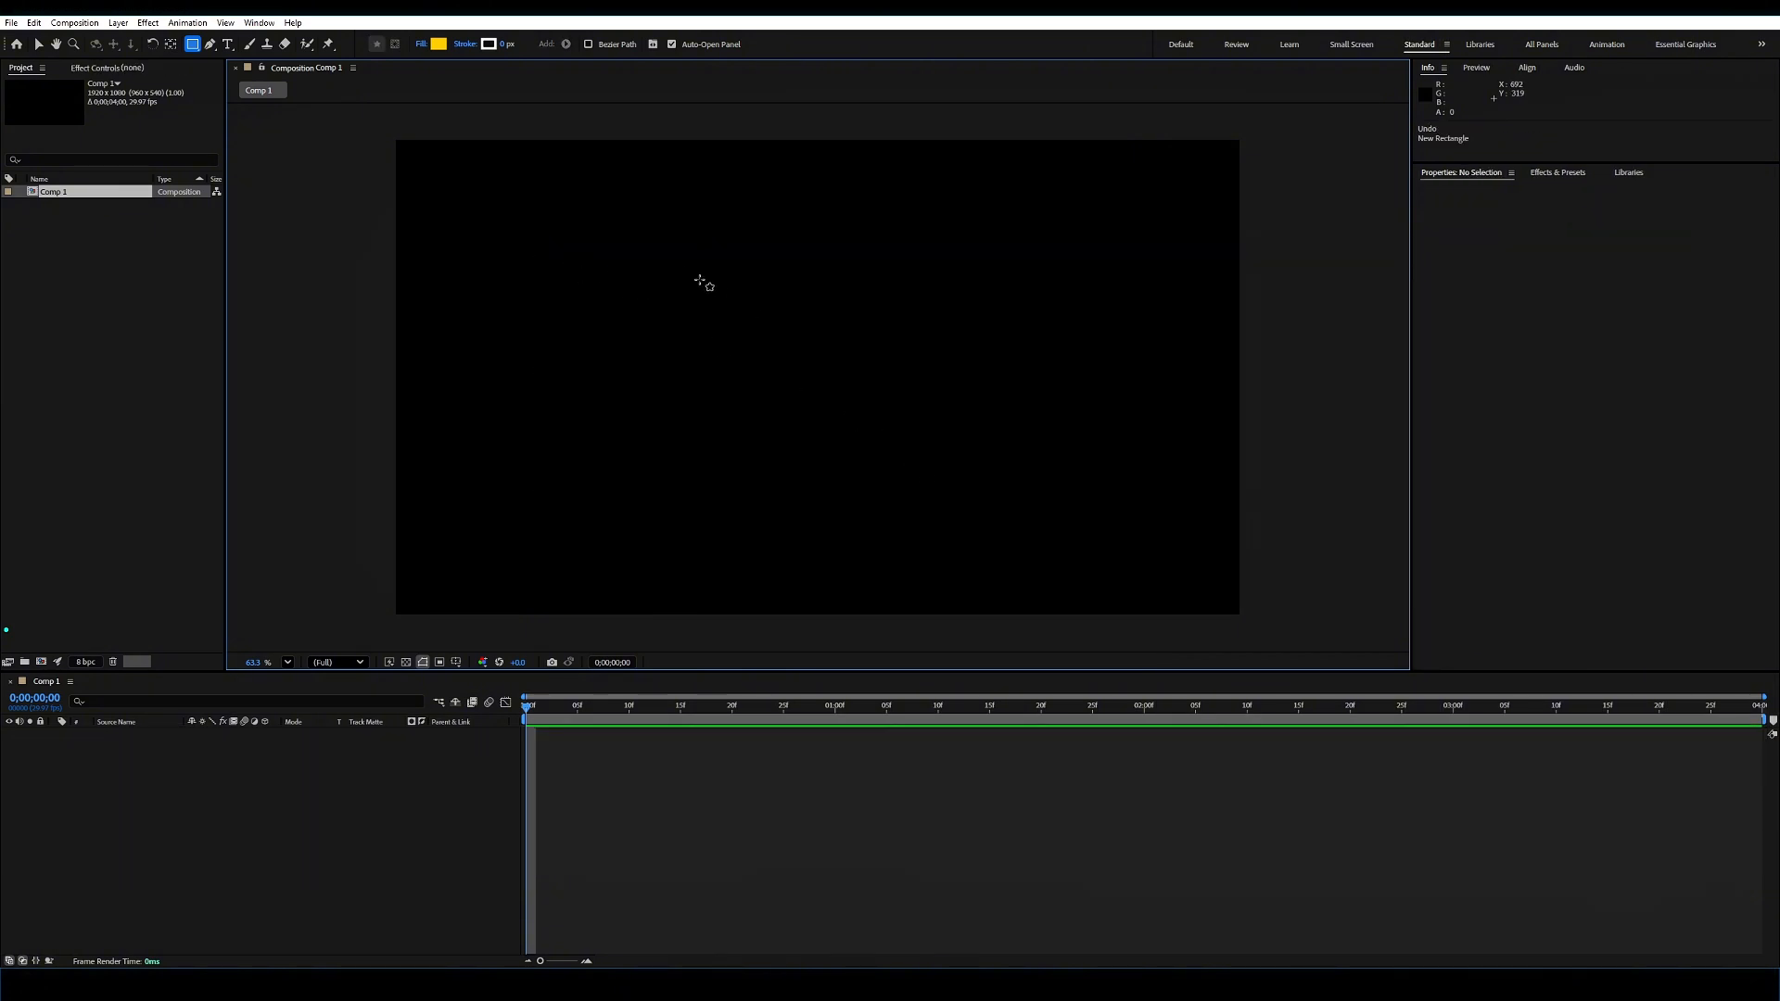
{"action": "left_click_drag", "start_coordinate": [686, 275], "coordinate": [854, 445]}
{"action": "key", "text": "ctrl+z"}
Step: Try drawing a yellow circle with the Ellipse tool in the left half of the composition and undo it
{"action": "left_click", "coordinate": [199, 54]}
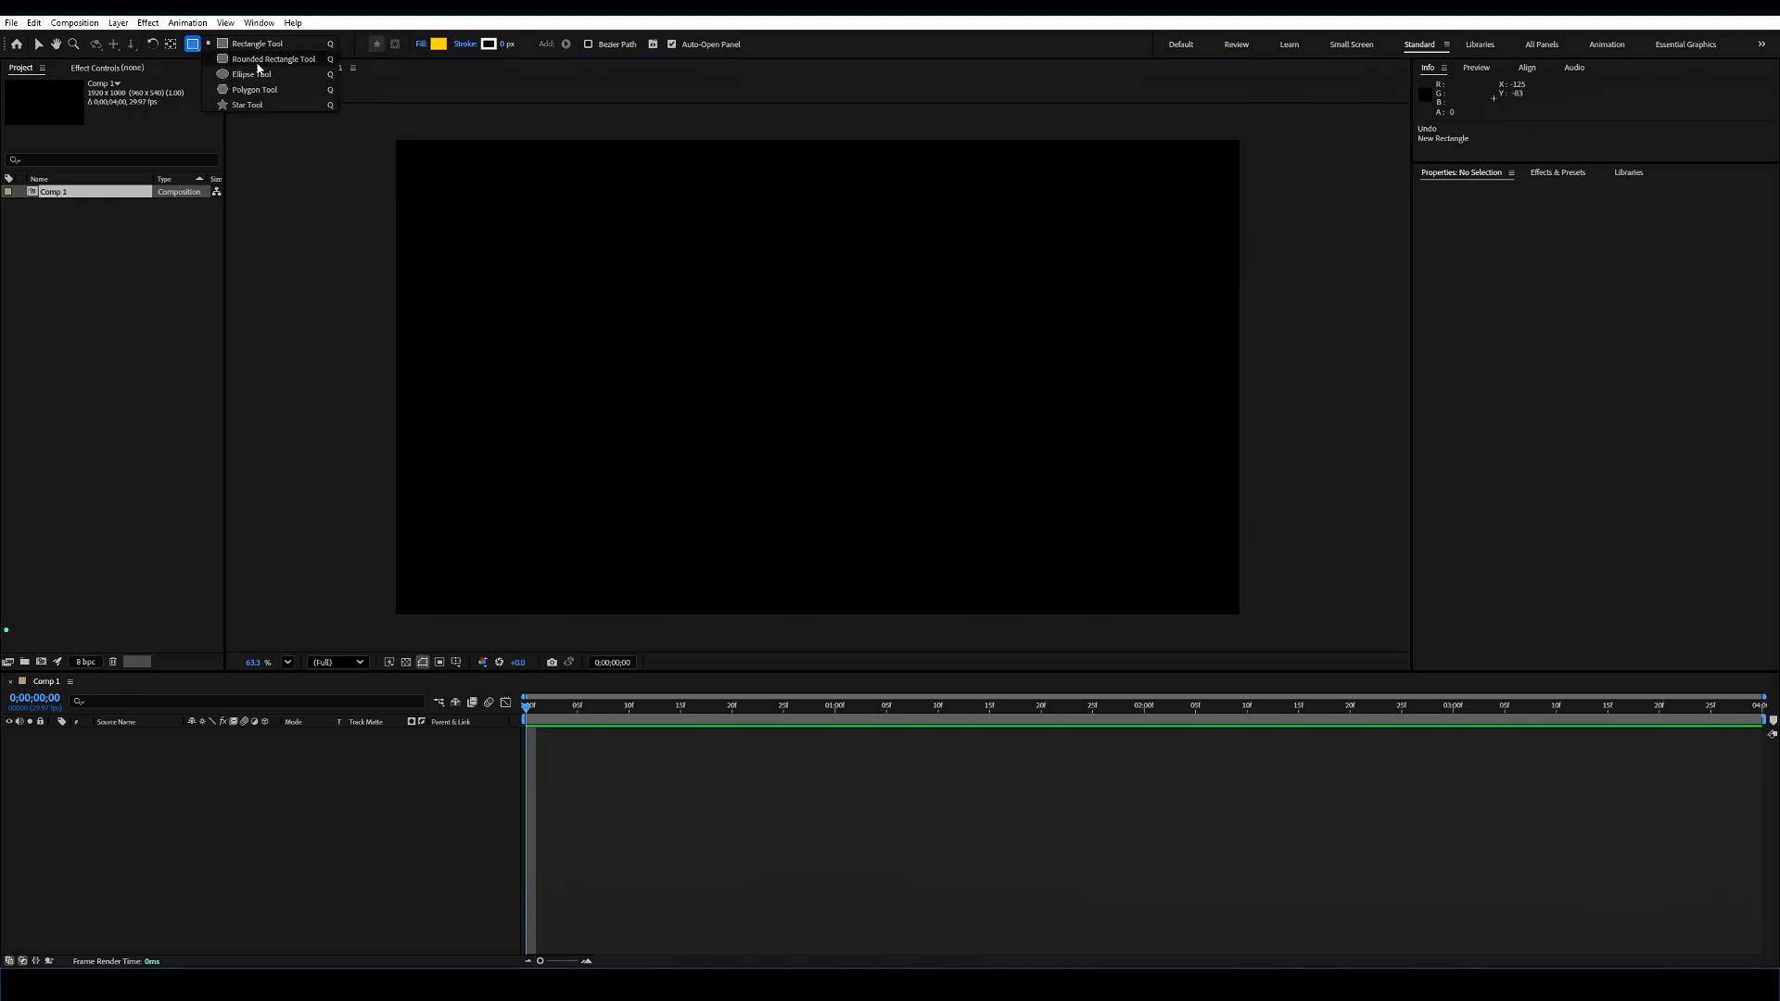
{"action": "left_click", "coordinate": [246, 76]}
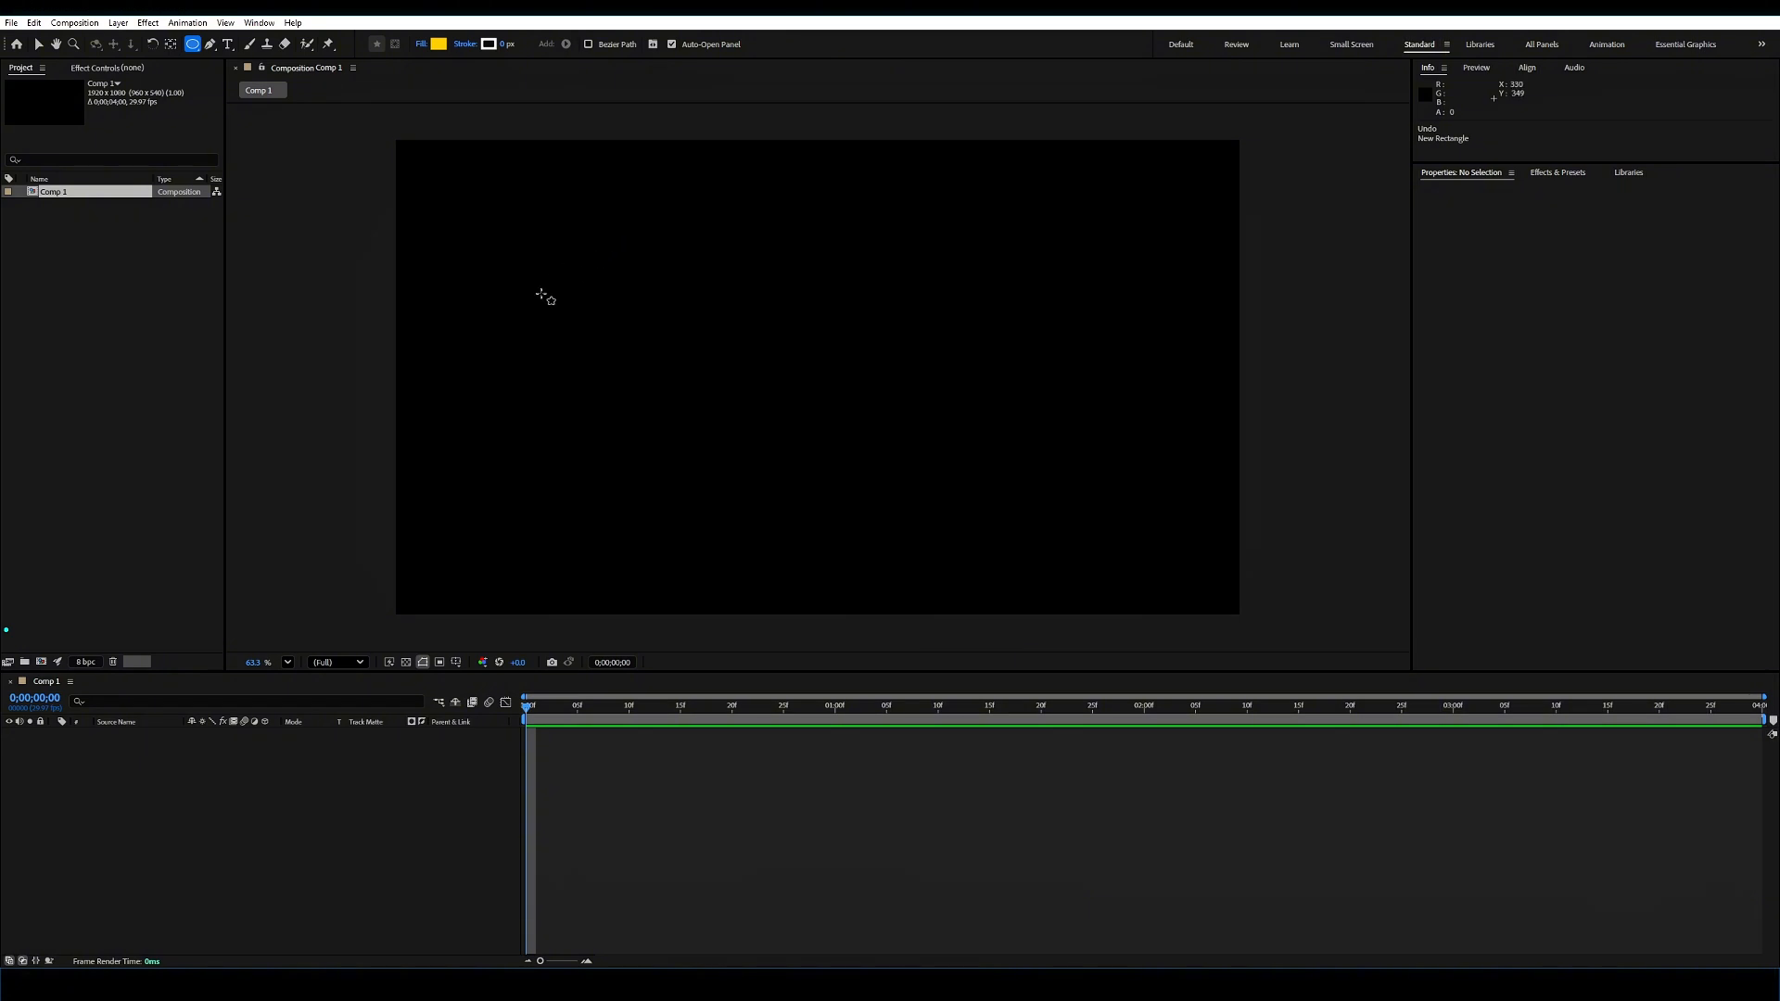
{"action": "left_click_drag", "start_coordinate": [541, 295], "coordinate": [727, 481]}
{"action": "key", "text": "ctrl+z"}
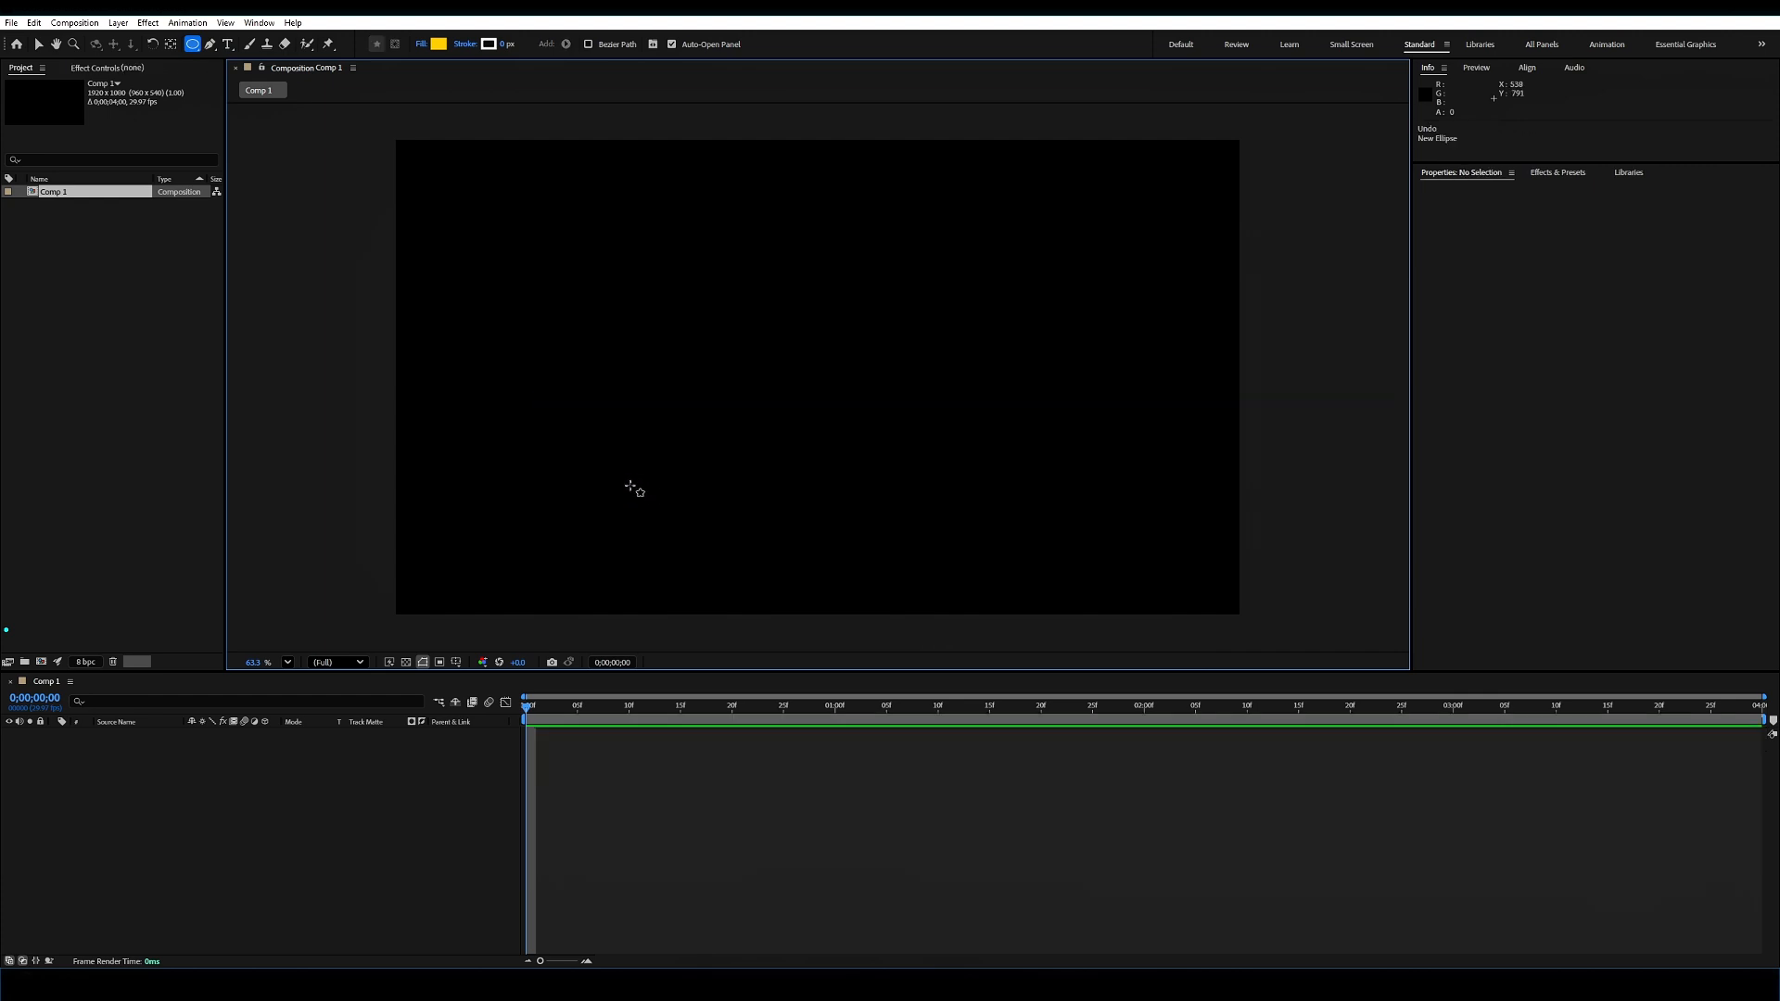
Step: Draw a yellow square of about 210 px with the Rectangle tool, slightly above and left of the composition's centre
{"action": "left_click", "coordinate": [192, 45]}
{"action": "left_click", "coordinate": [241, 49]}
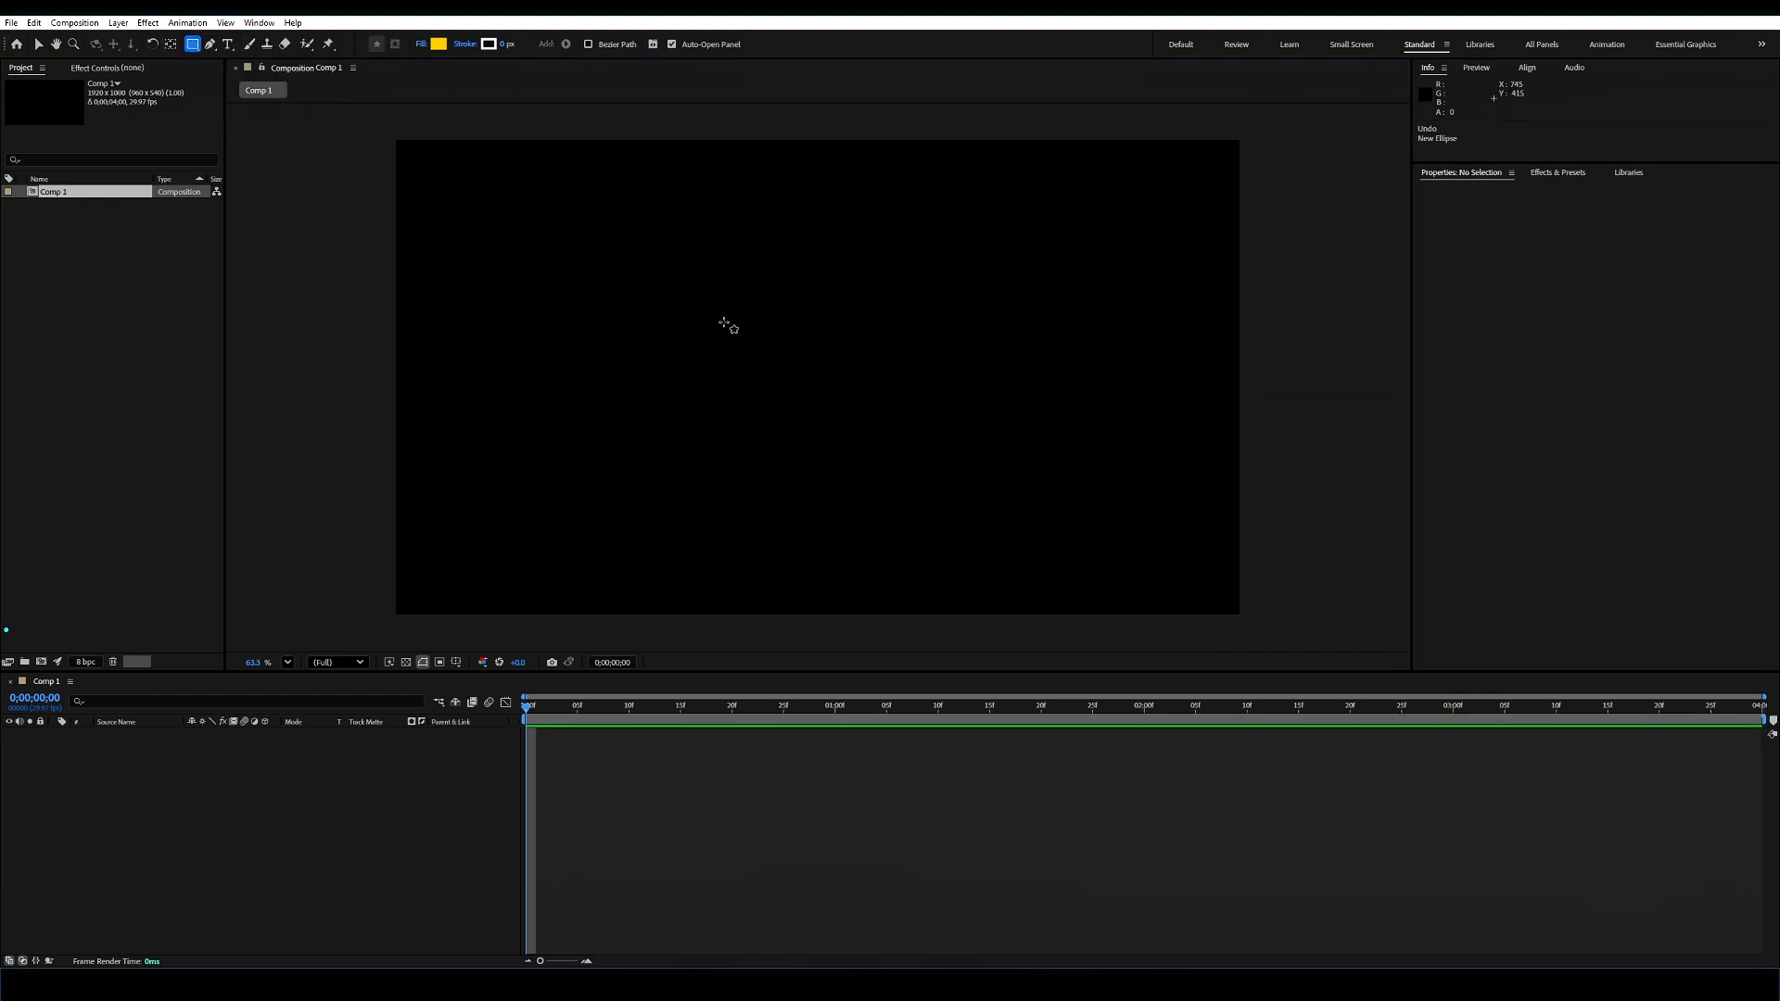
{"action": "mouse_move", "coordinate": [718, 299]}
{"action": "left_mouse_down"}
{"action": "mouse_move", "coordinate": [875, 448]}
{"action": "mouse_move", "coordinate": [809, 391]}
{"action": "left_mouse_up"}
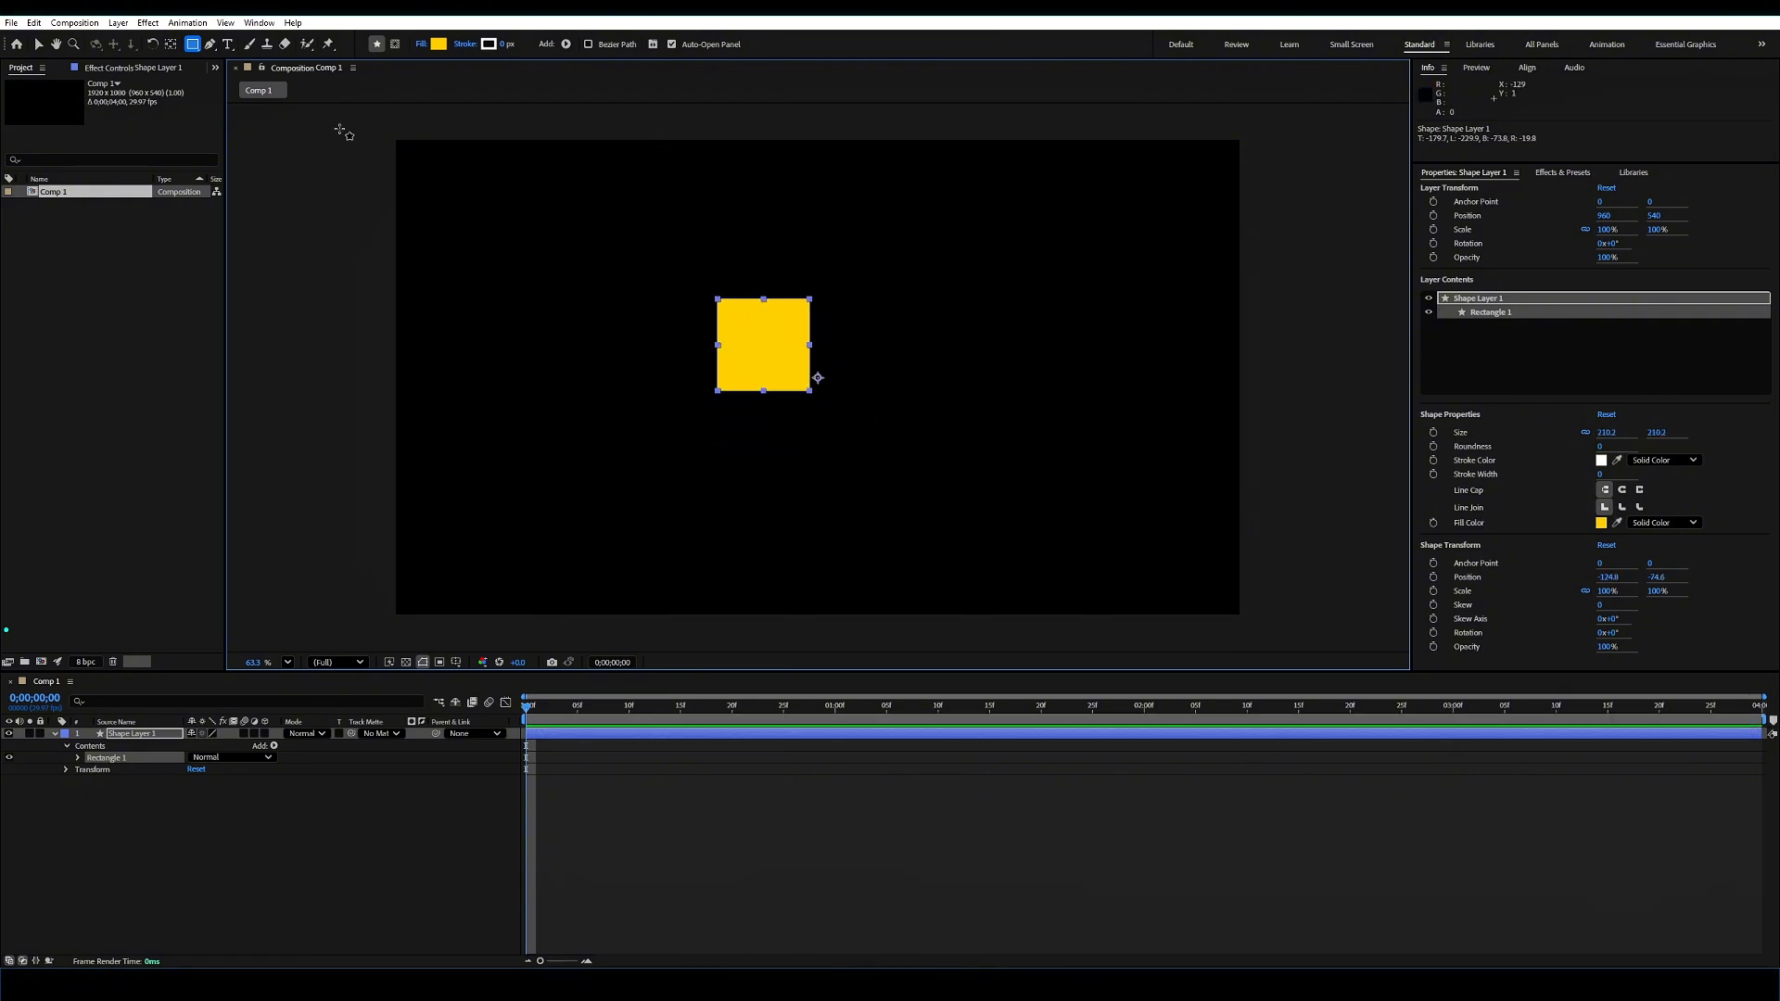
Step: Move the shape layer's anchor point to the centre of the yellow square
{"action": "key", "text": "y"}
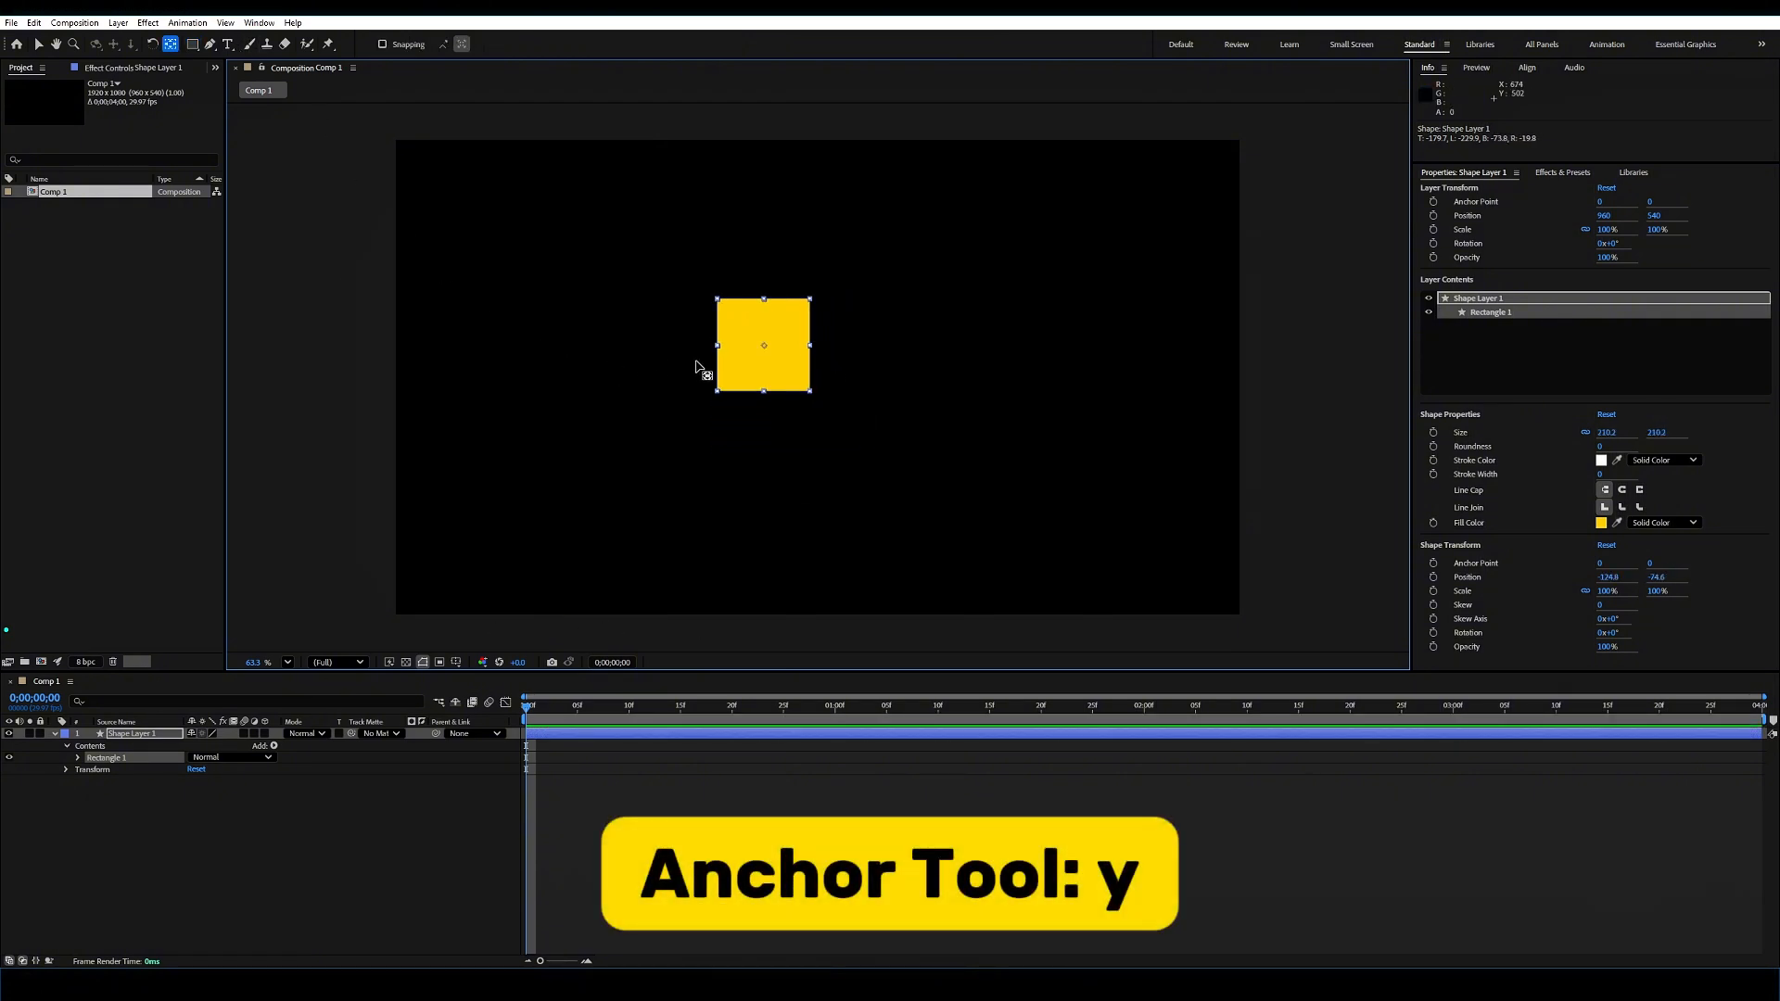
{"action": "left_click", "coordinate": [157, 734]}
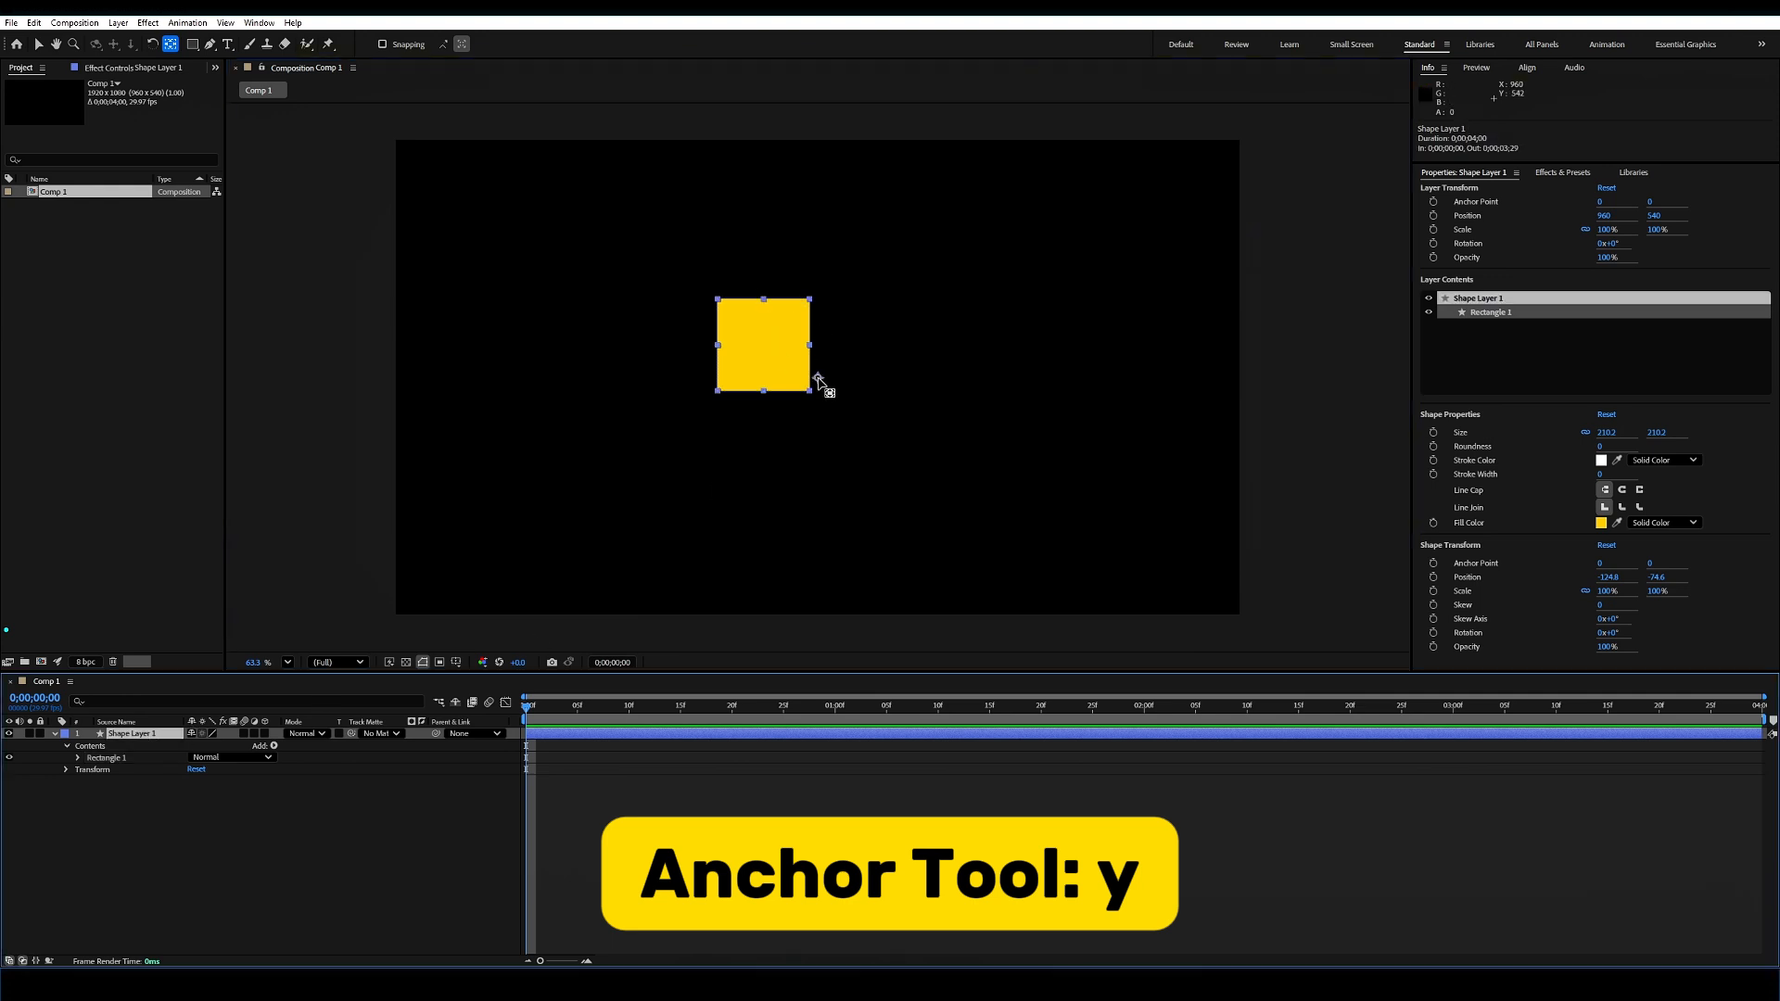
{"action": "left_click_drag", "start_coordinate": [818, 377], "coordinate": [768, 351]}
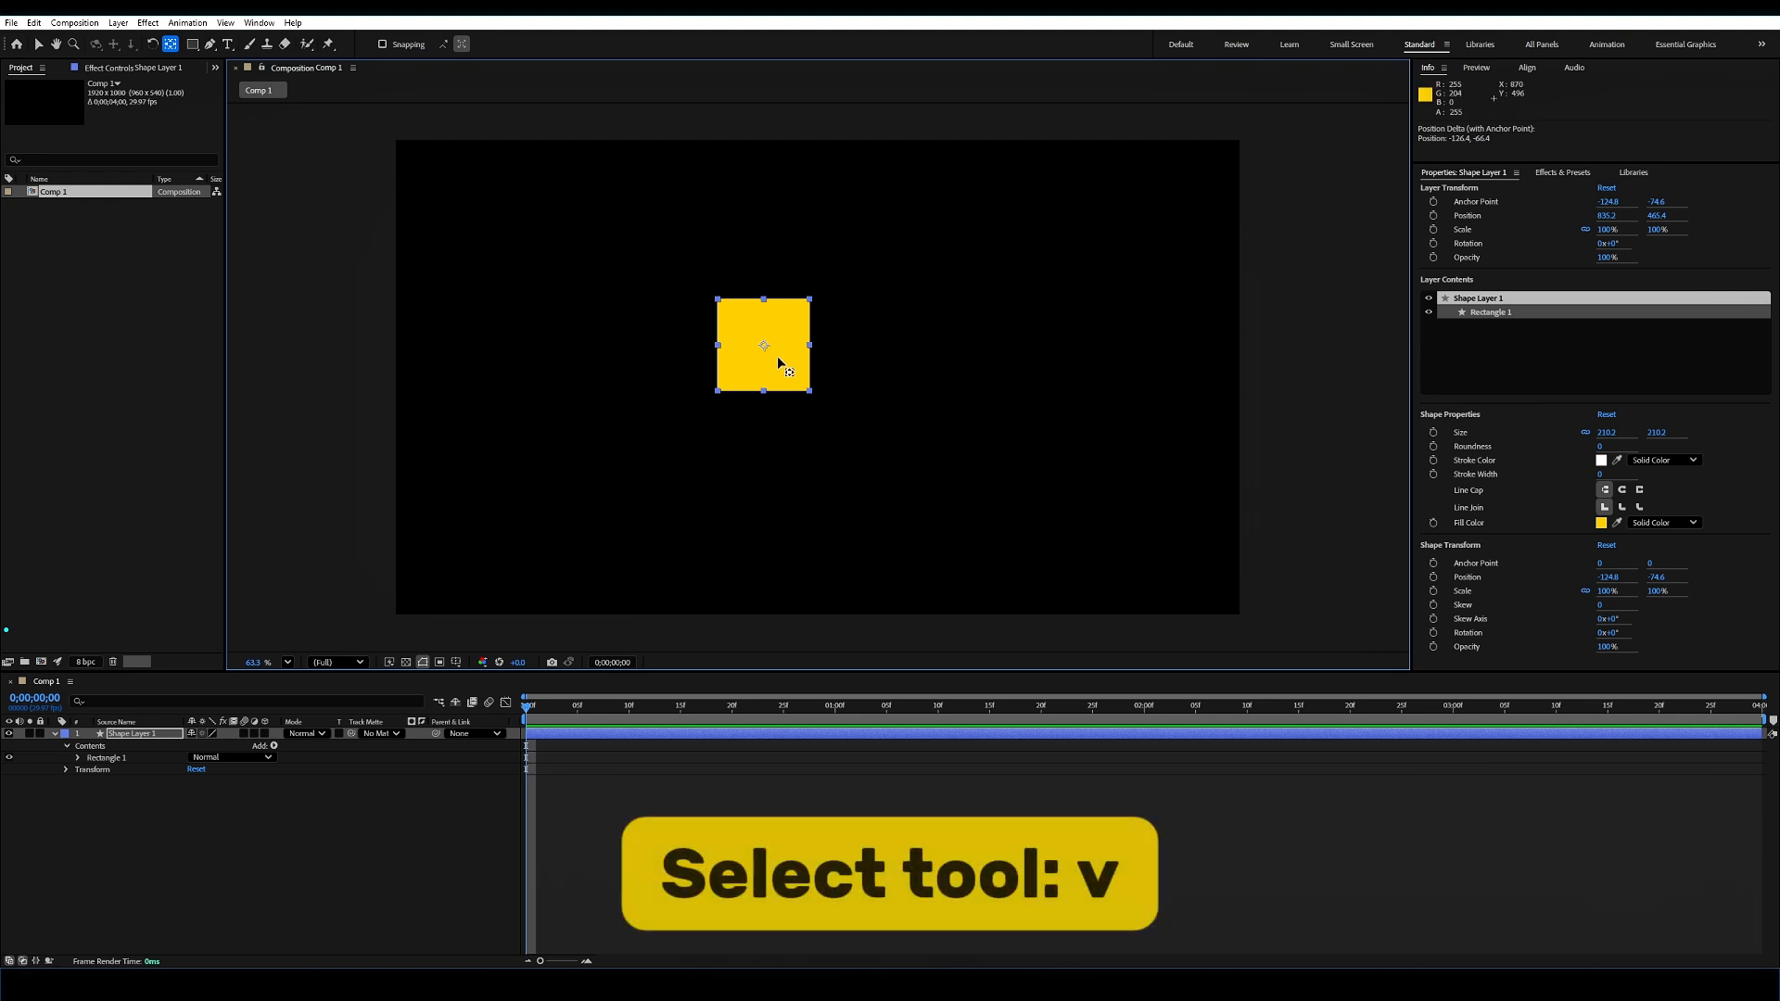
Step: Move the square toward the composition's left side, to a position of about 304, 518
{"action": "key", "text": "v"}
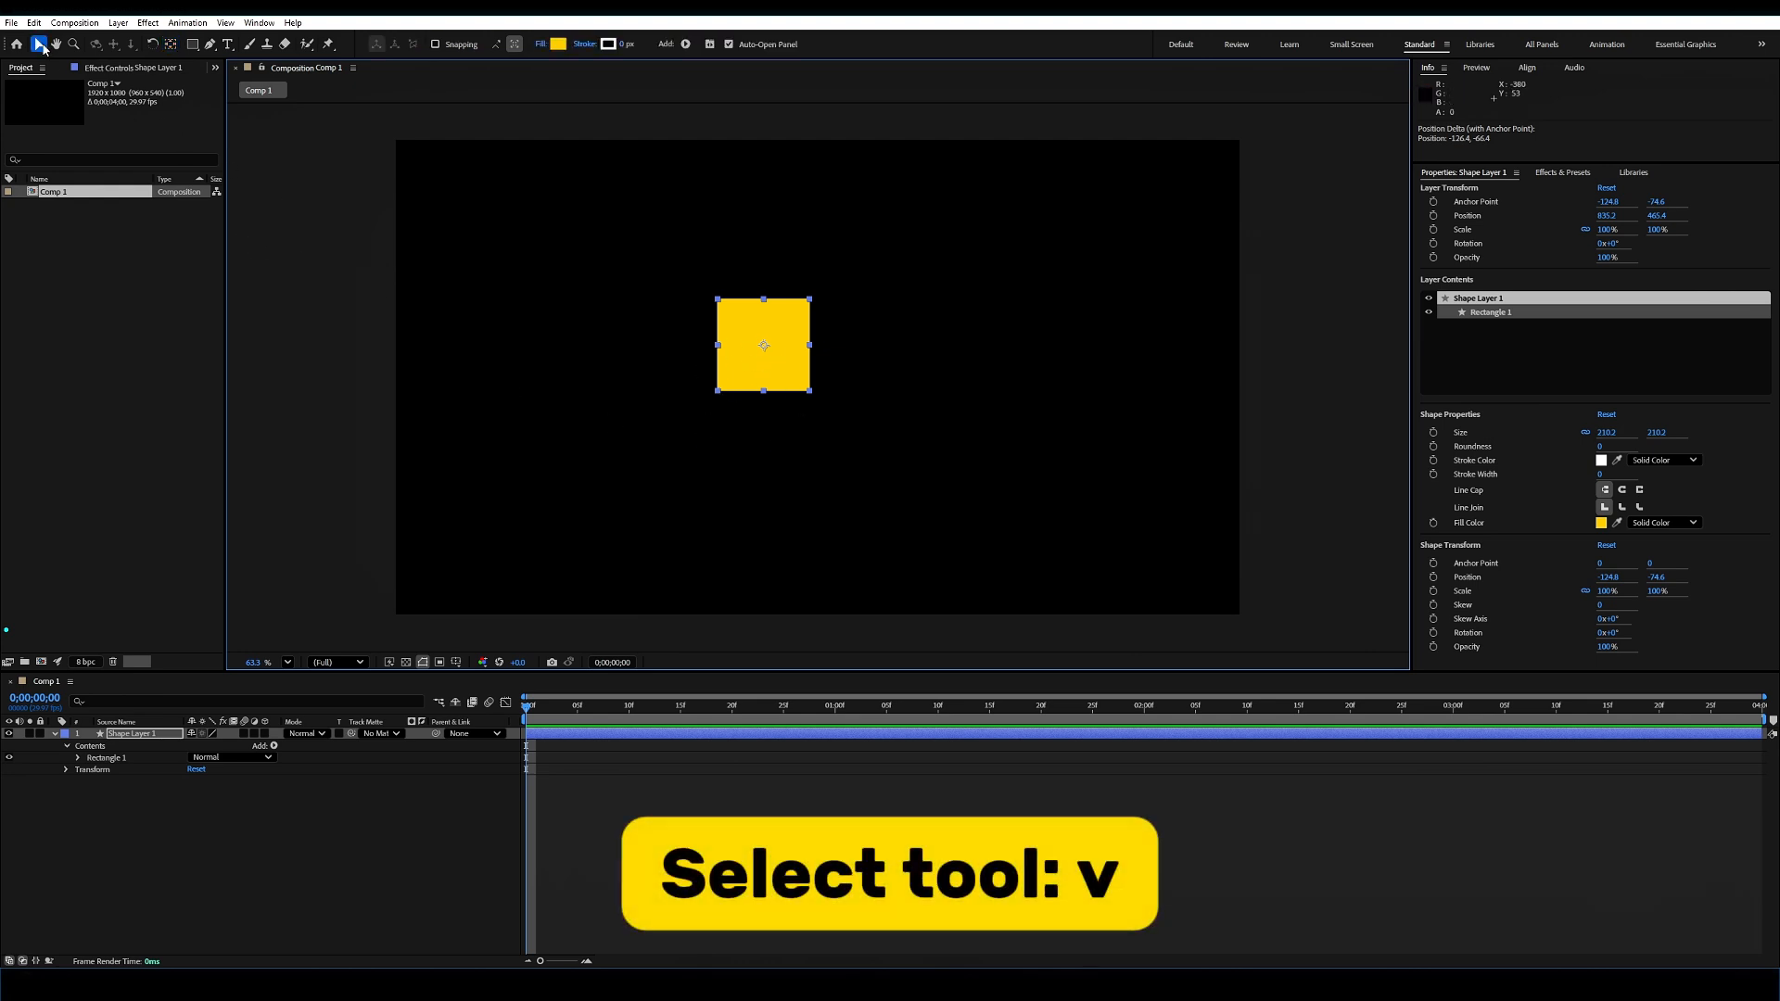
{"action": "left_click", "coordinate": [165, 764]}
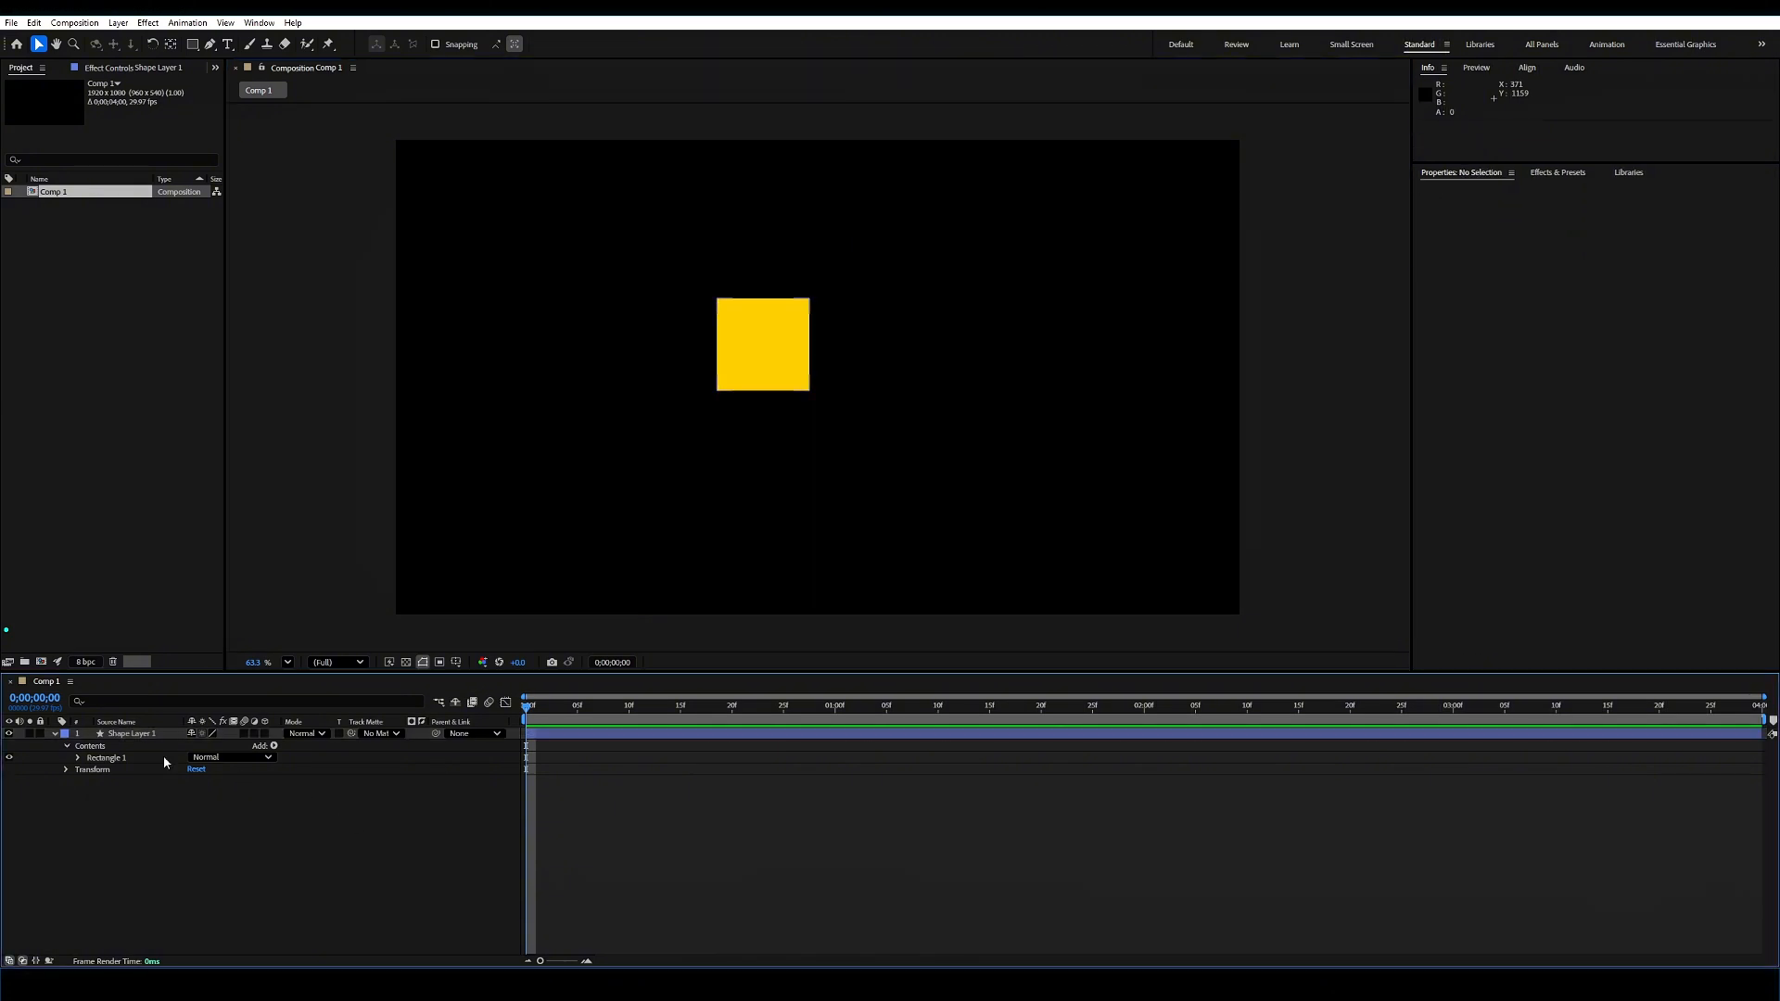
{"action": "left_click", "coordinate": [134, 735]}
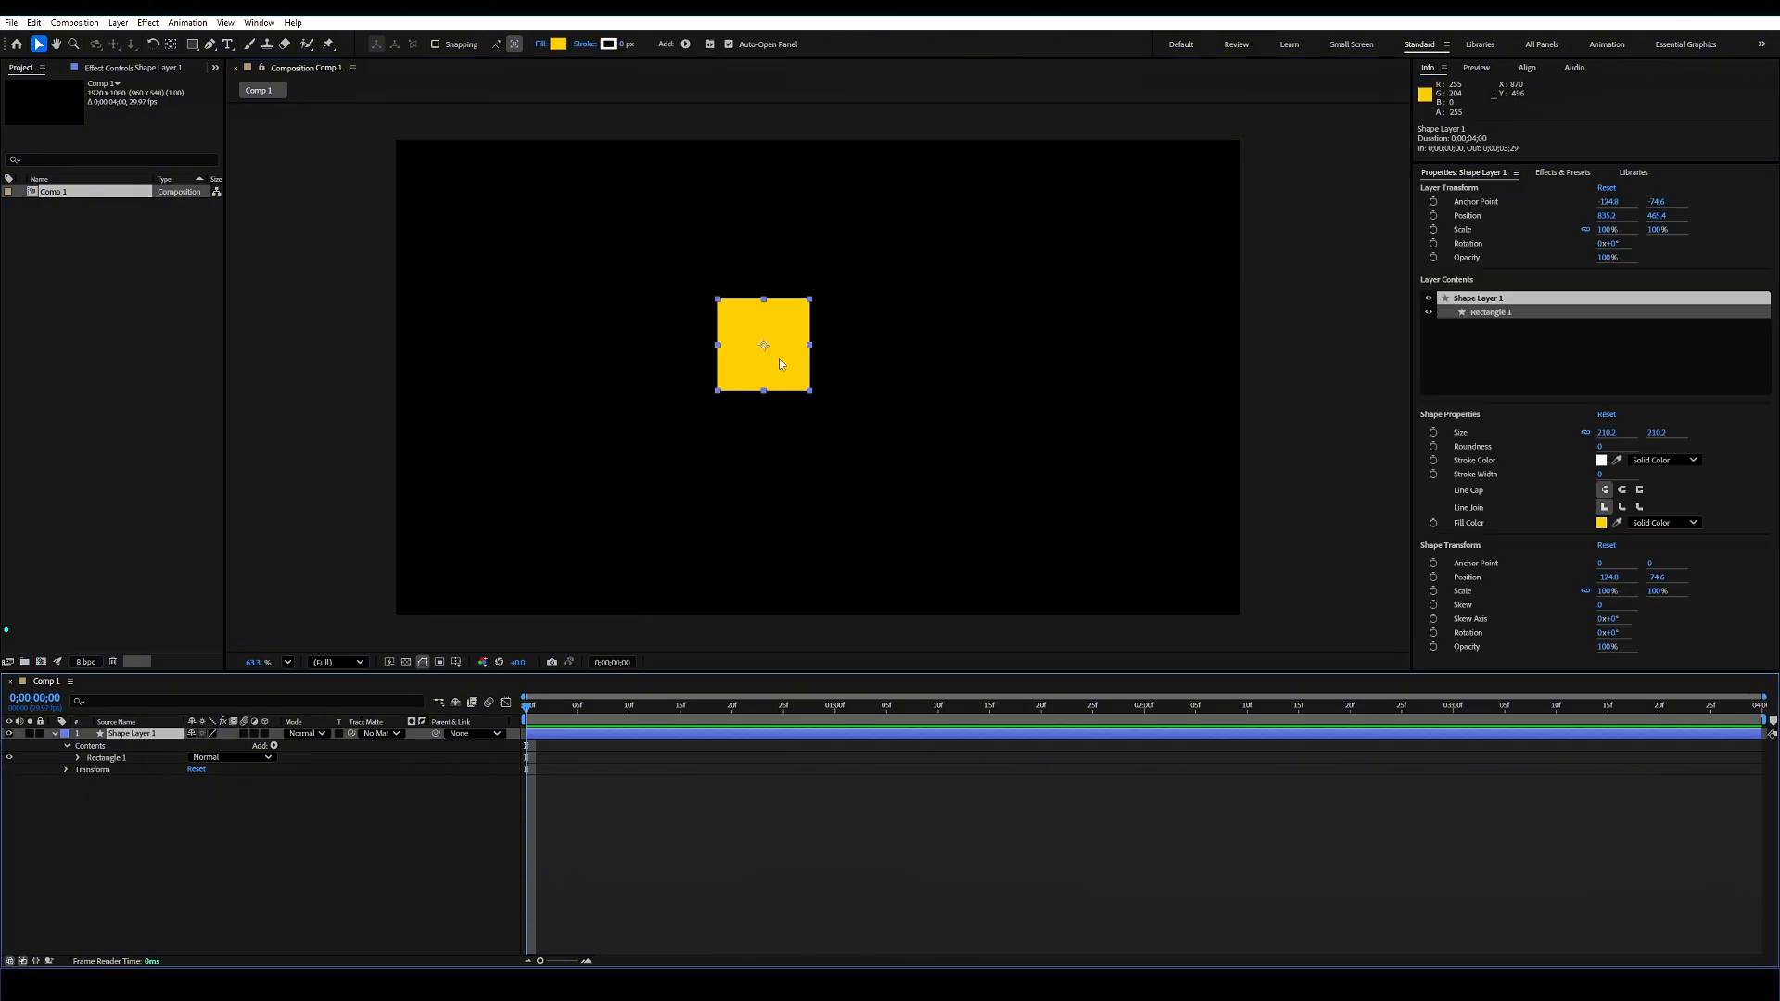
{"action": "left_click_drag", "start_coordinate": [779, 363], "coordinate": [545, 382]}
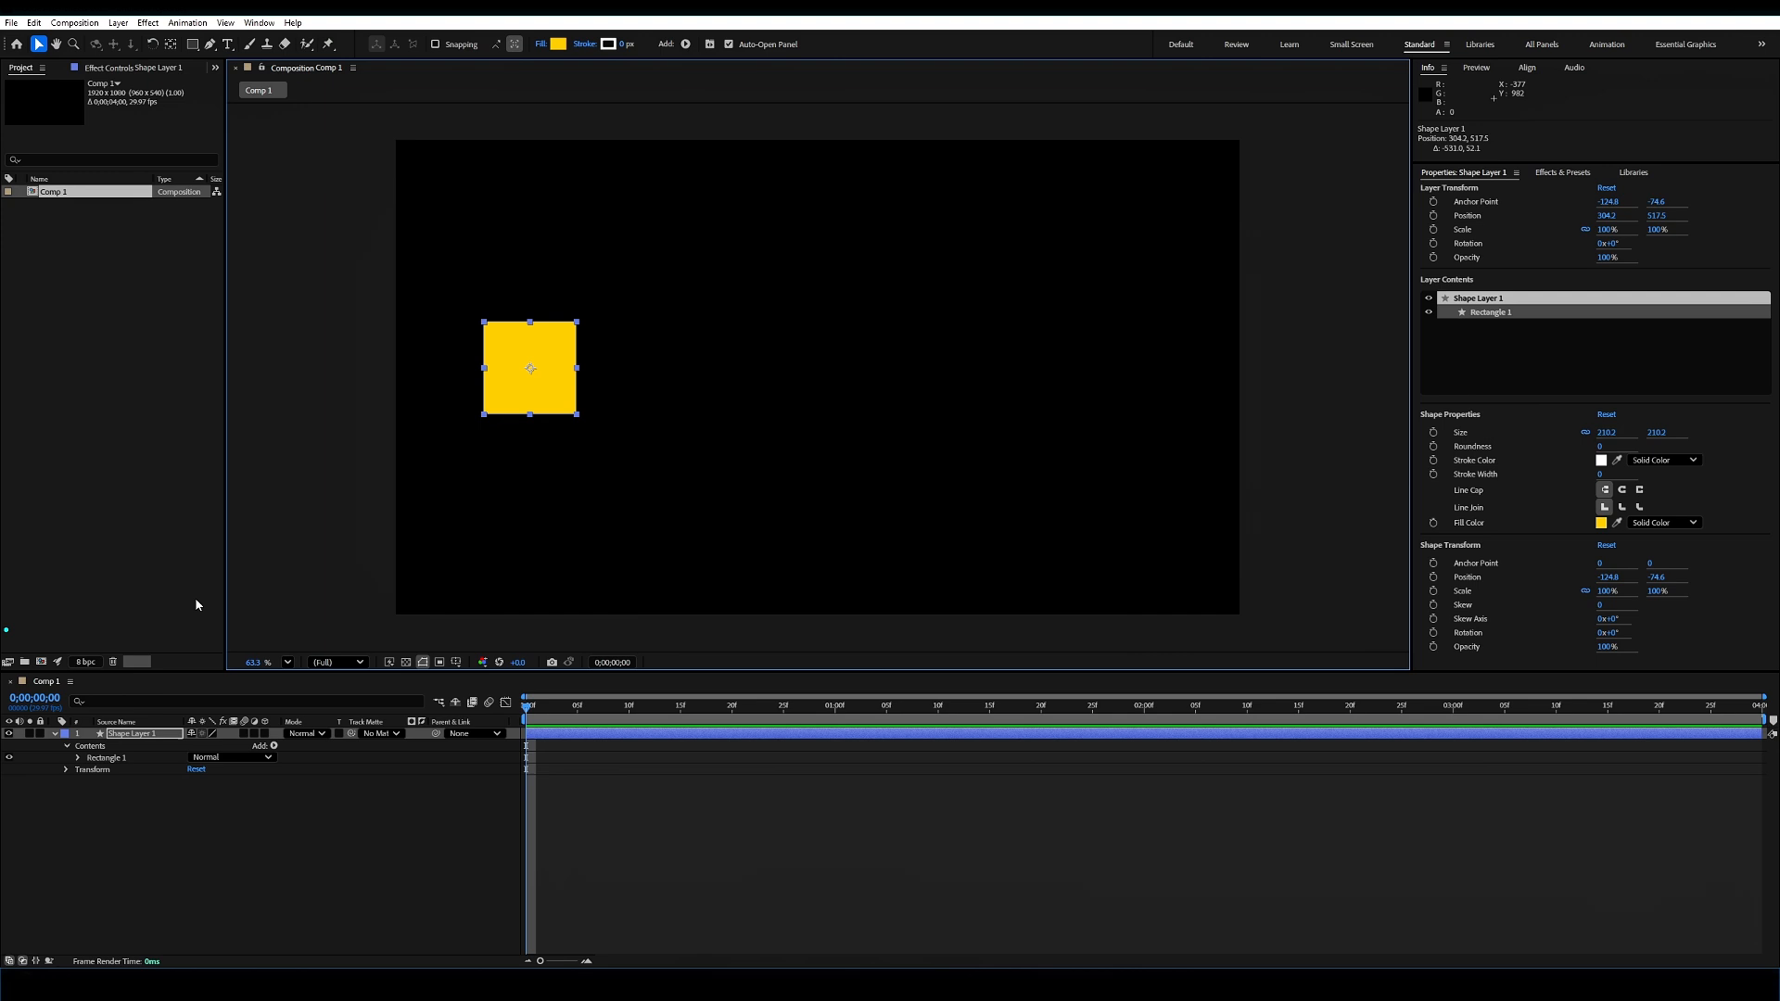
Step: Reveal the shape layer's Position property and set its first keyframe at 1 second
{"action": "left_click", "coordinate": [135, 737]}
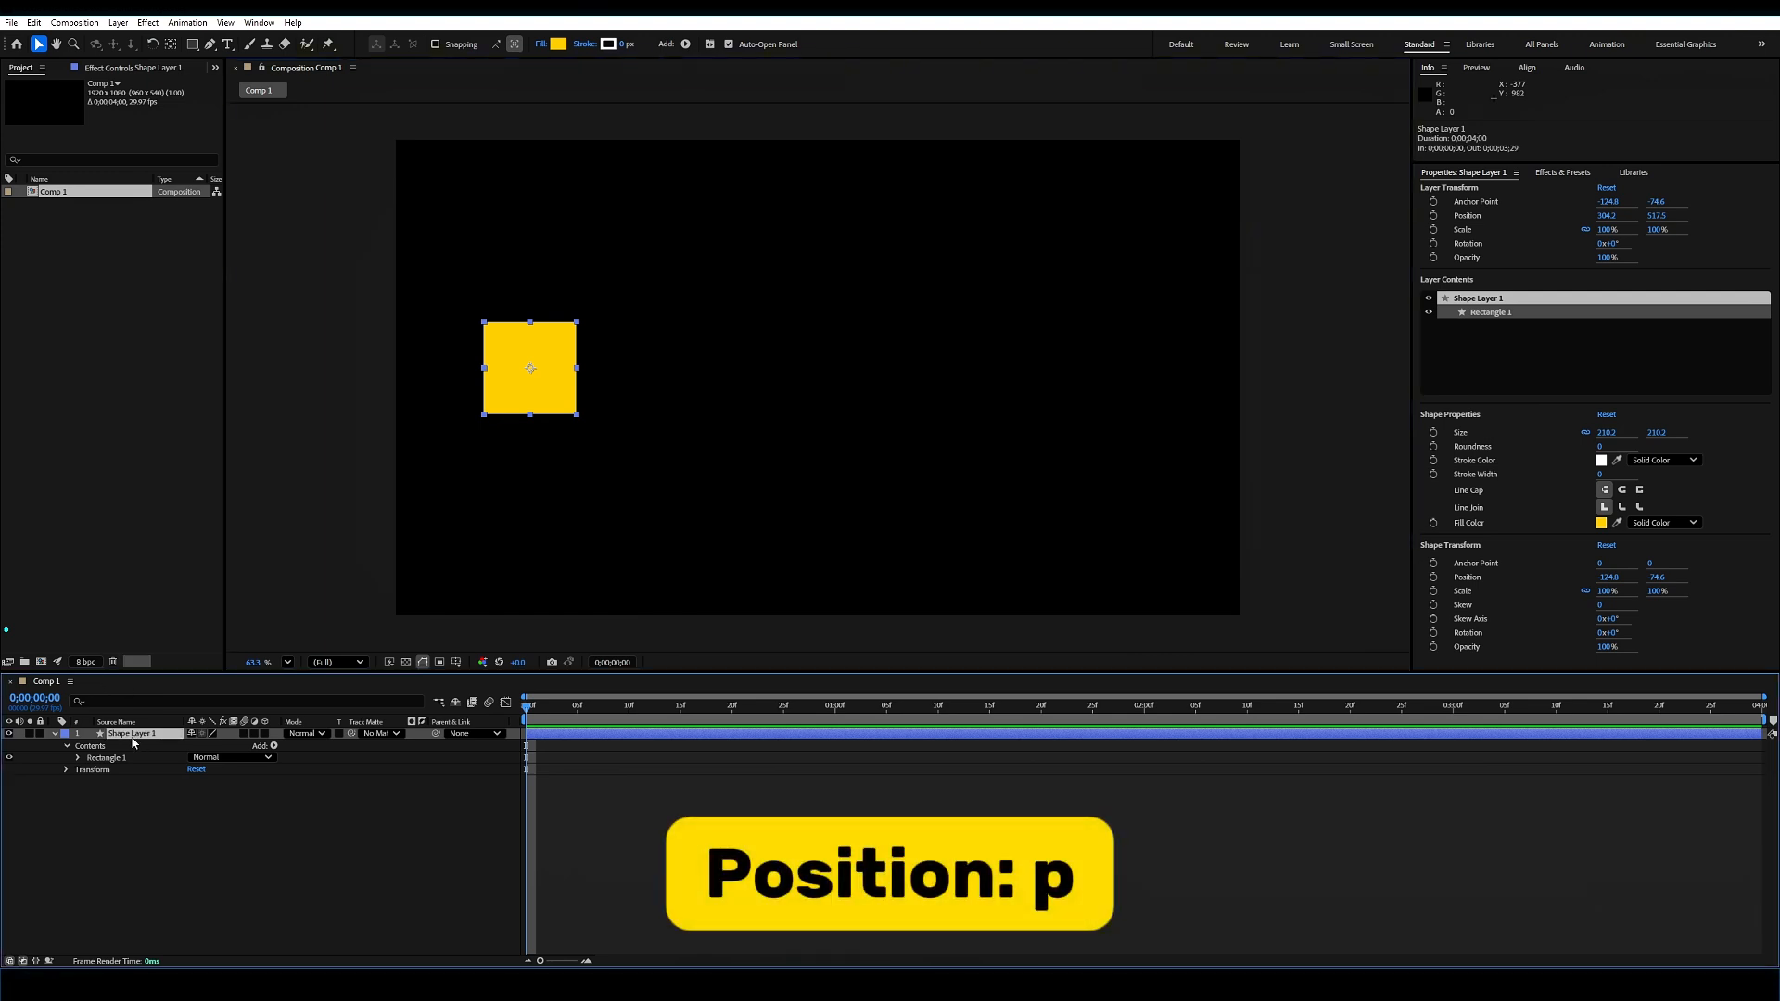
{"action": "key", "text": "p"}
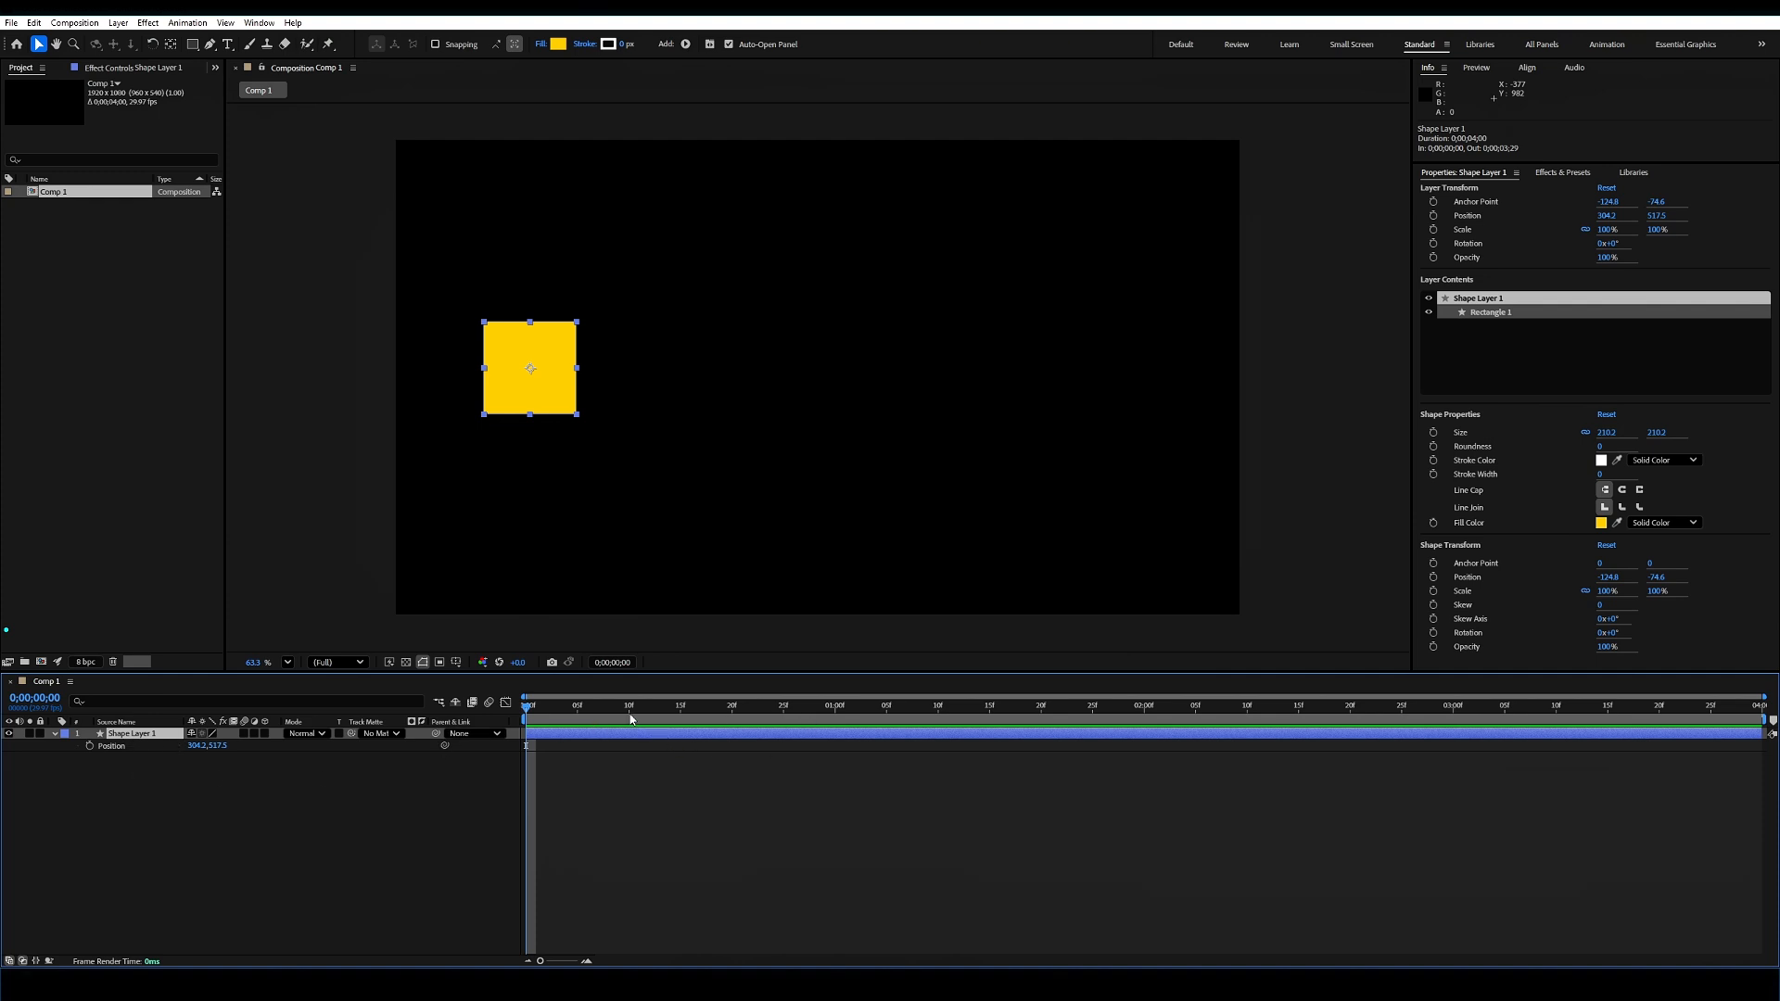
{"action": "left_click", "coordinate": [836, 712]}
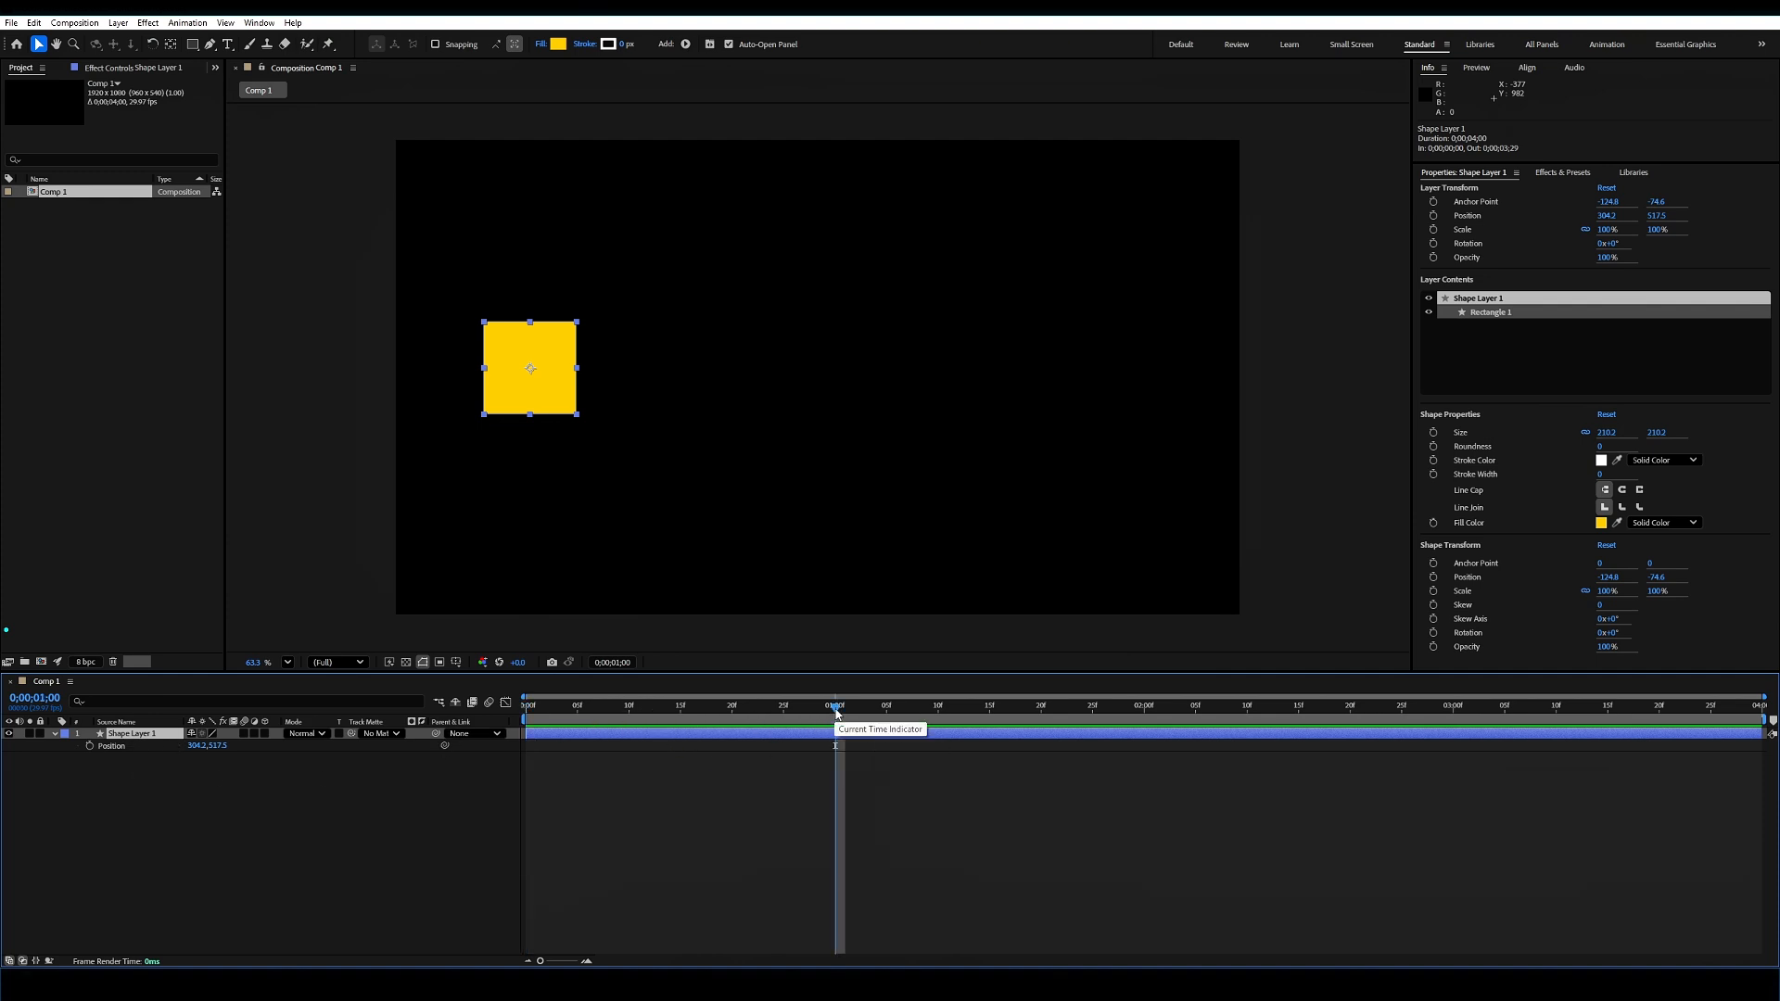
{"action": "left_click", "coordinate": [89, 747]}
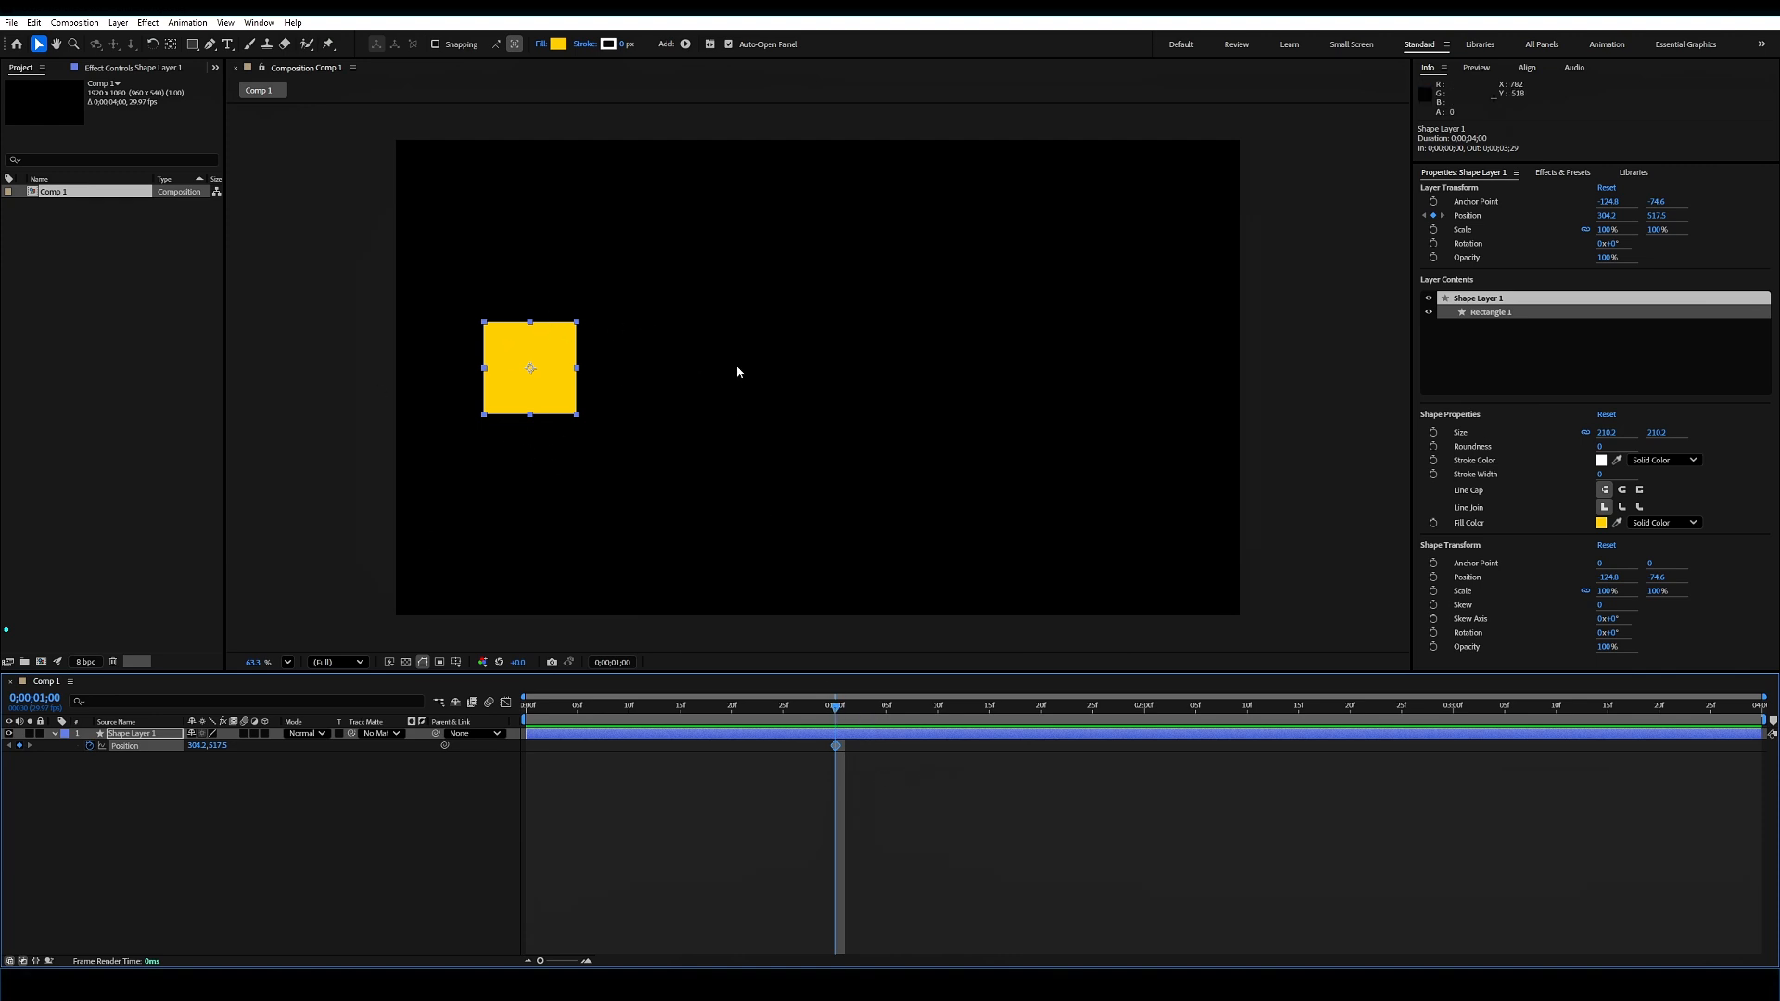
Step: At 2 seconds, move the square horizontally to about X 1521 to add a second Position keyframe
{"action": "left_click", "coordinate": [1146, 712]}
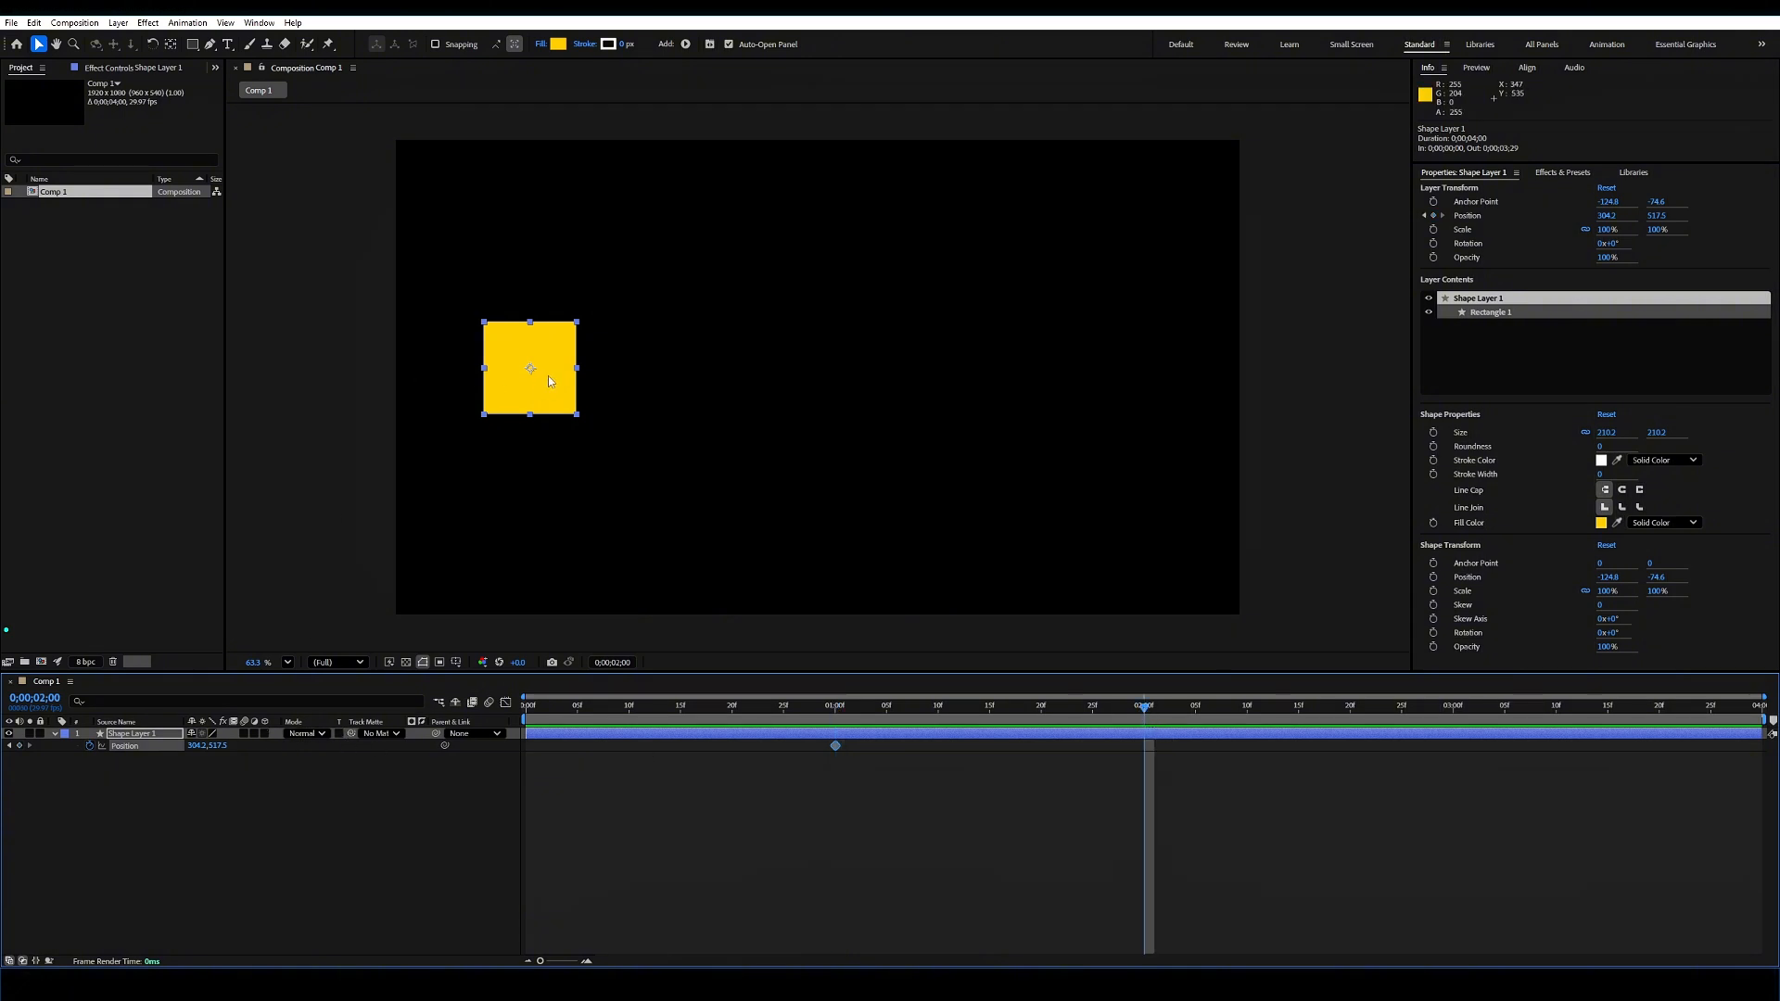
{"action": "left_click_drag", "start_coordinate": [539, 375], "coordinate": [1075, 375]}
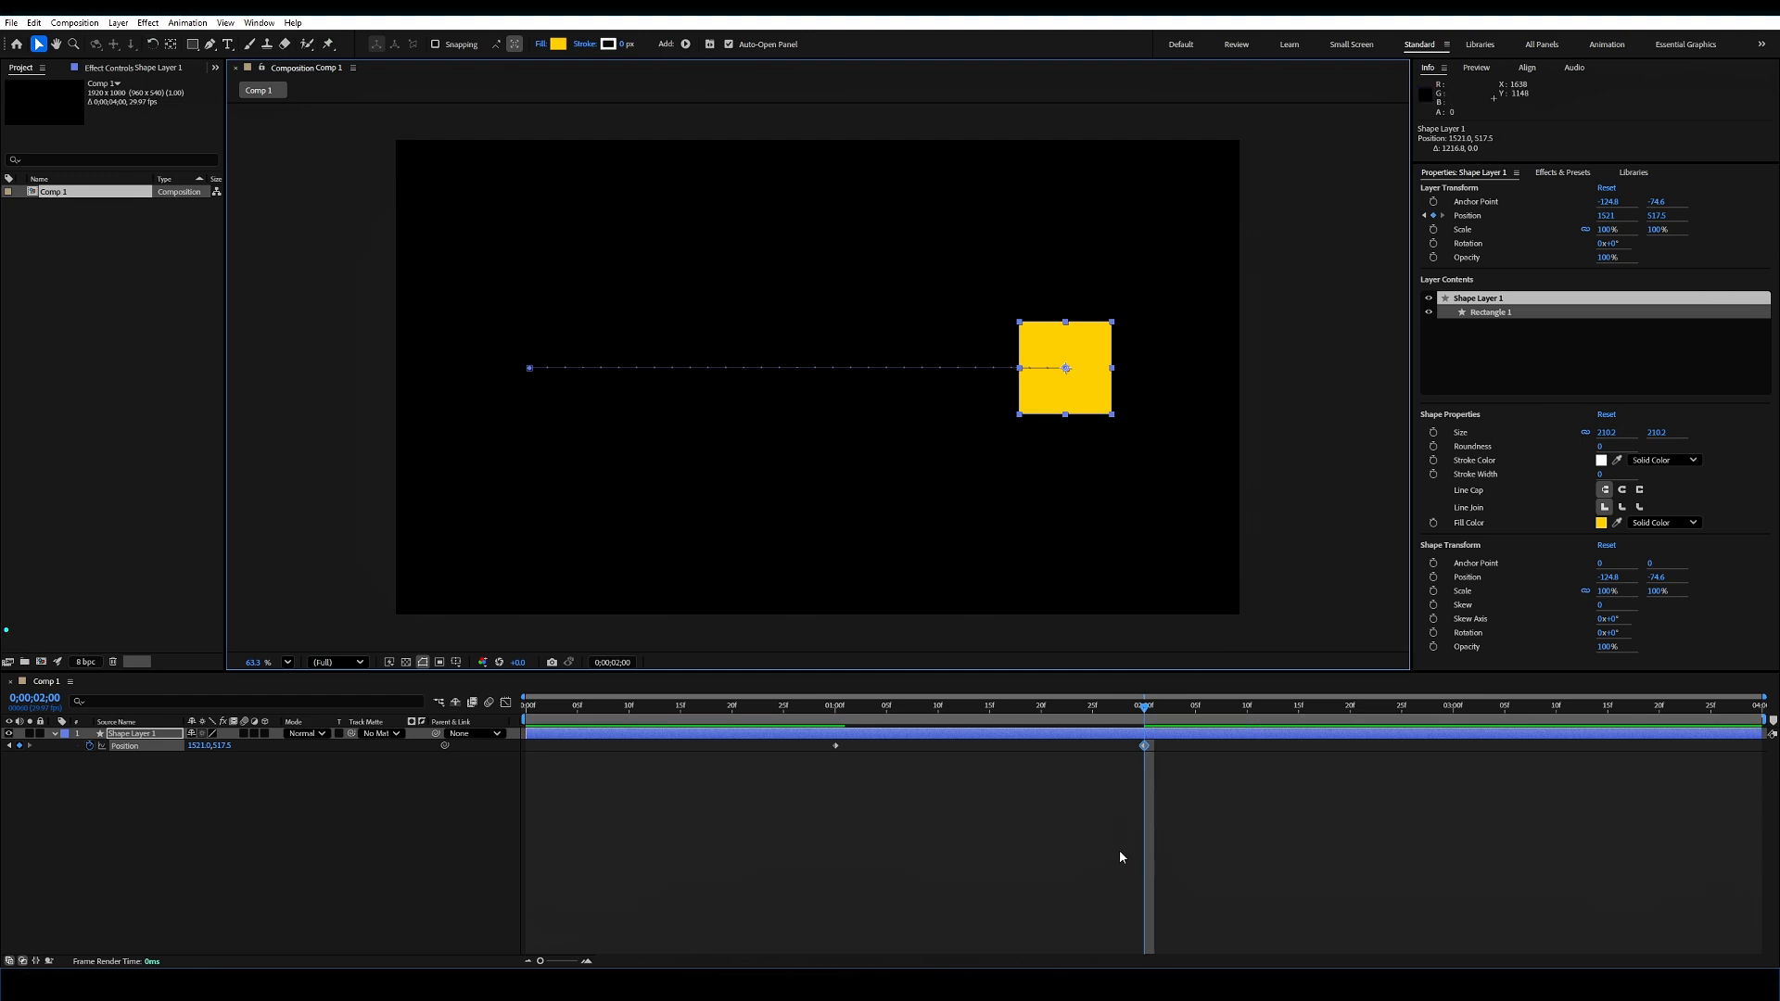
{"action": "left_click", "coordinate": [1134, 797]}
Step: Preview the square's movement by playing from just before the first Position keyframe
{"action": "left_click_drag", "start_coordinate": [1134, 711], "coordinate": [755, 702]}
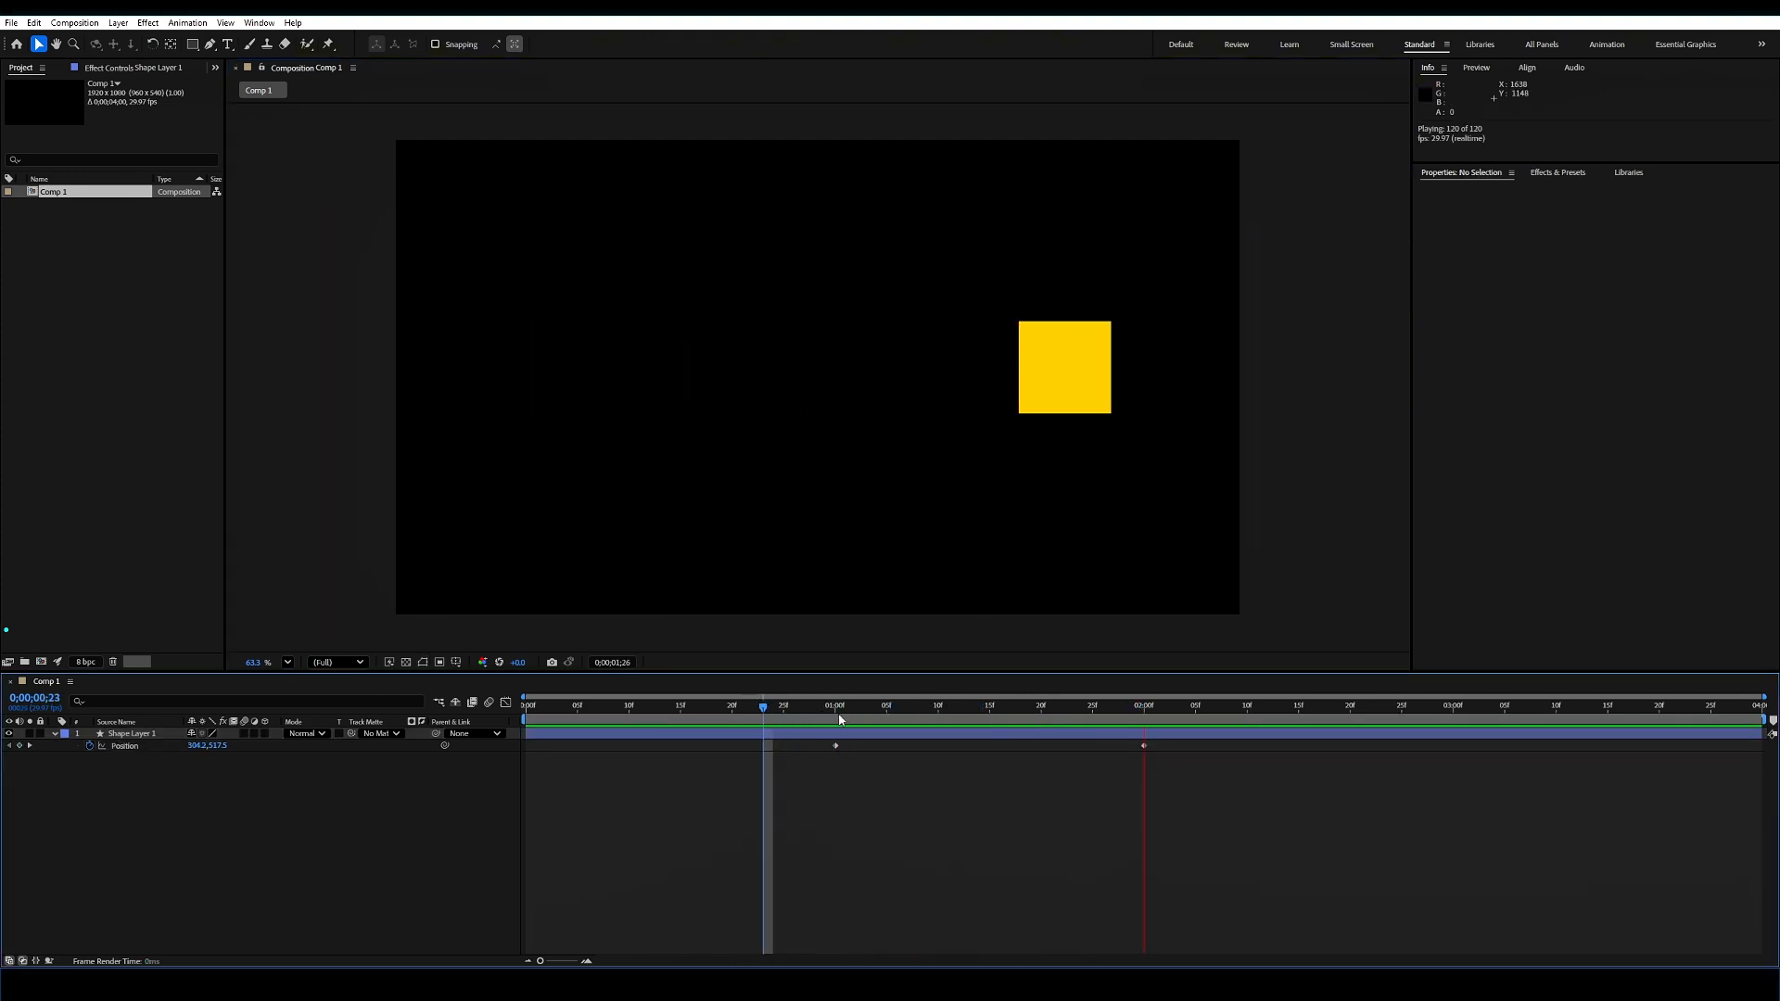
{"action": "left_click", "coordinate": [804, 705]}
{"action": "key", "text": "space"}
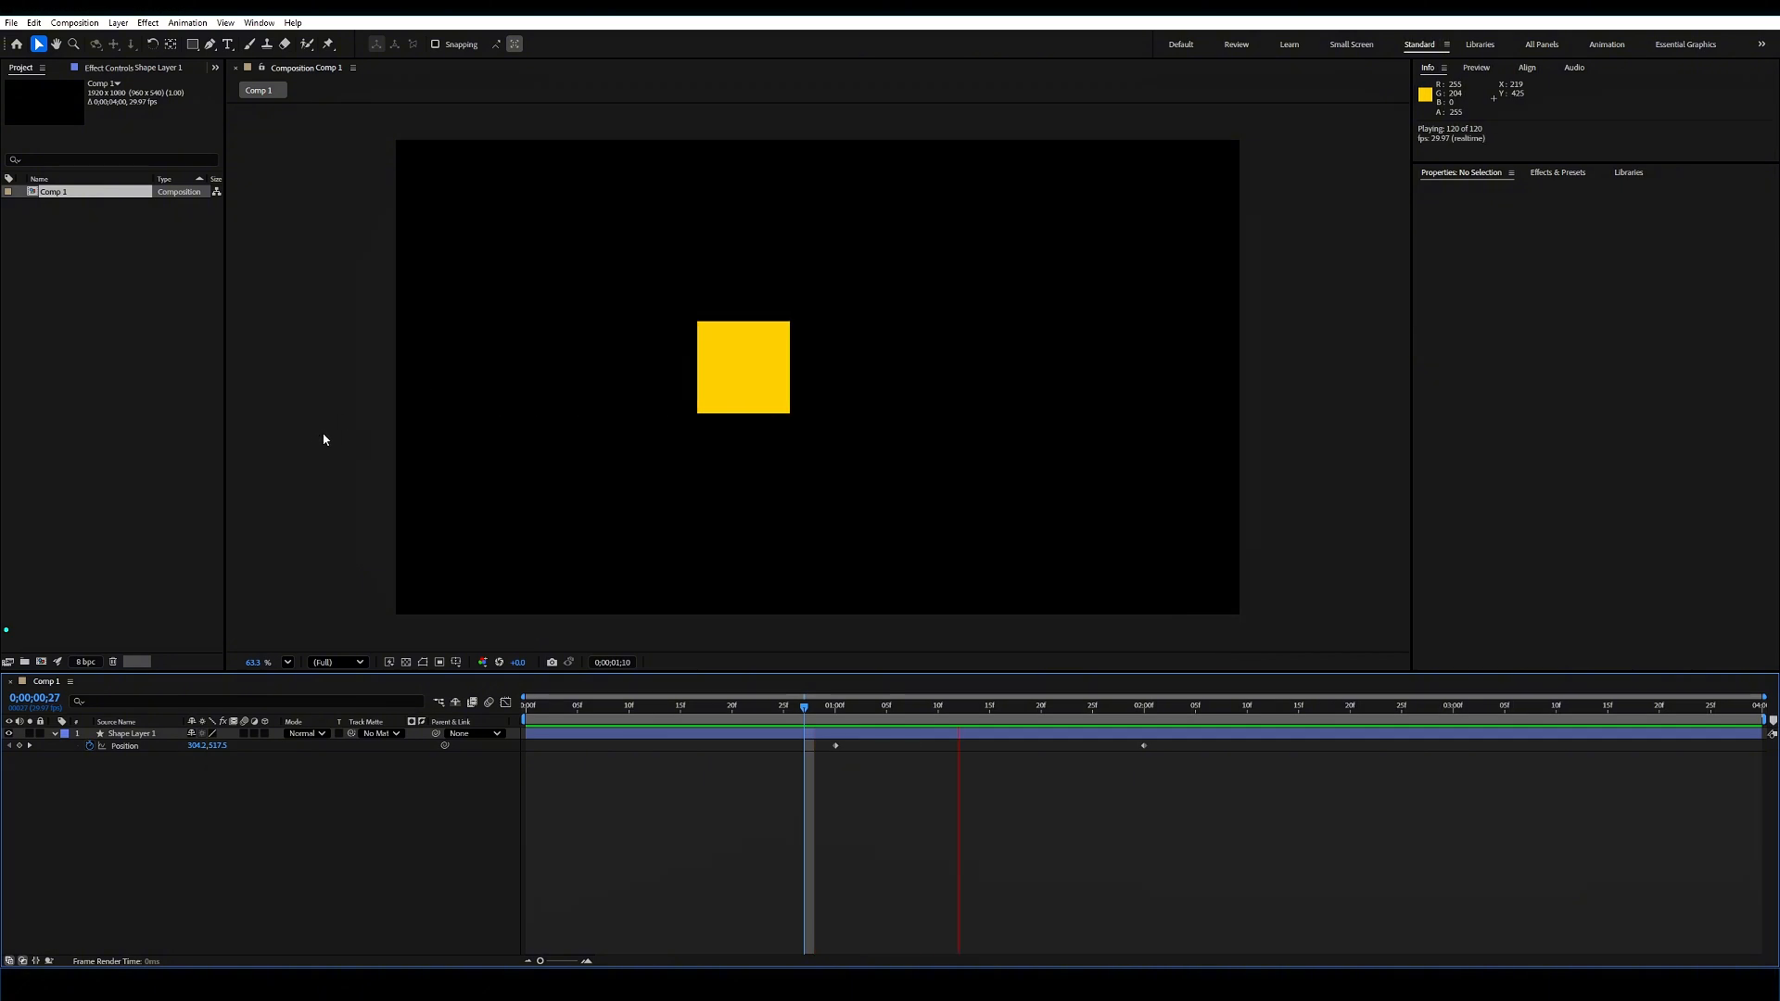
{"action": "key", "text": "space"}
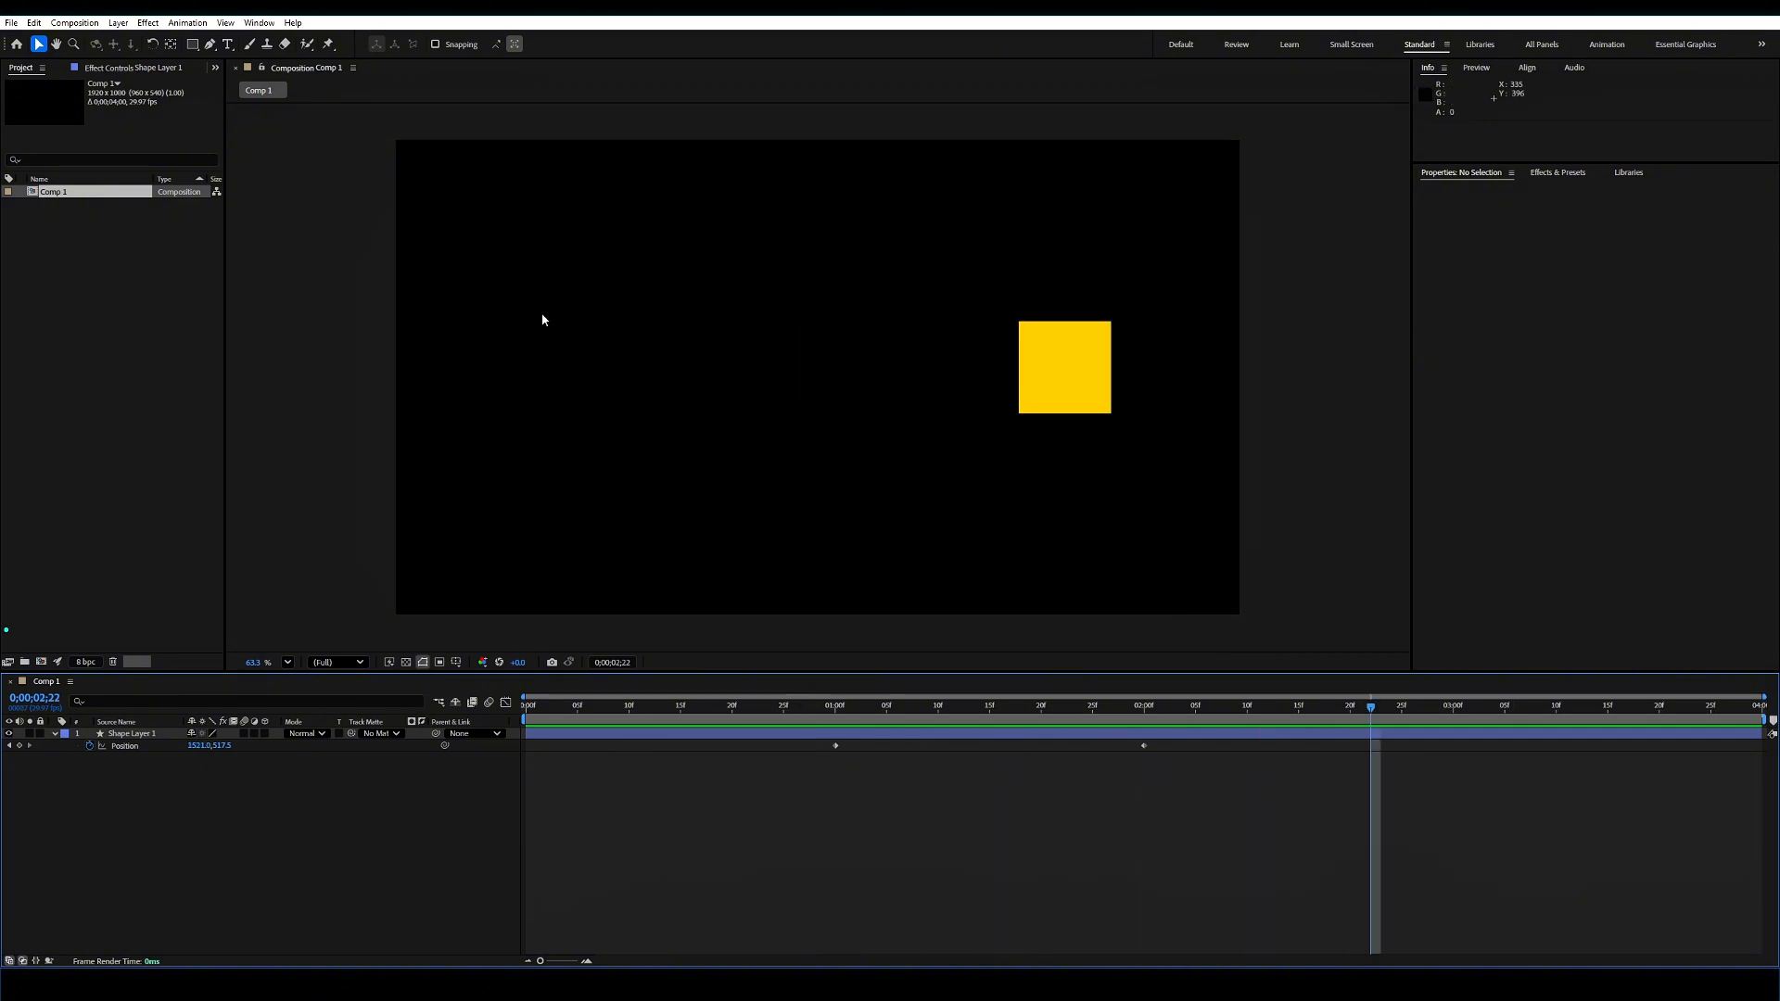
Step: Return to just before the first keyframe, select both Position keyframes of the shape layer, and clear the selection
{"action": "left_click", "coordinate": [813, 712]}
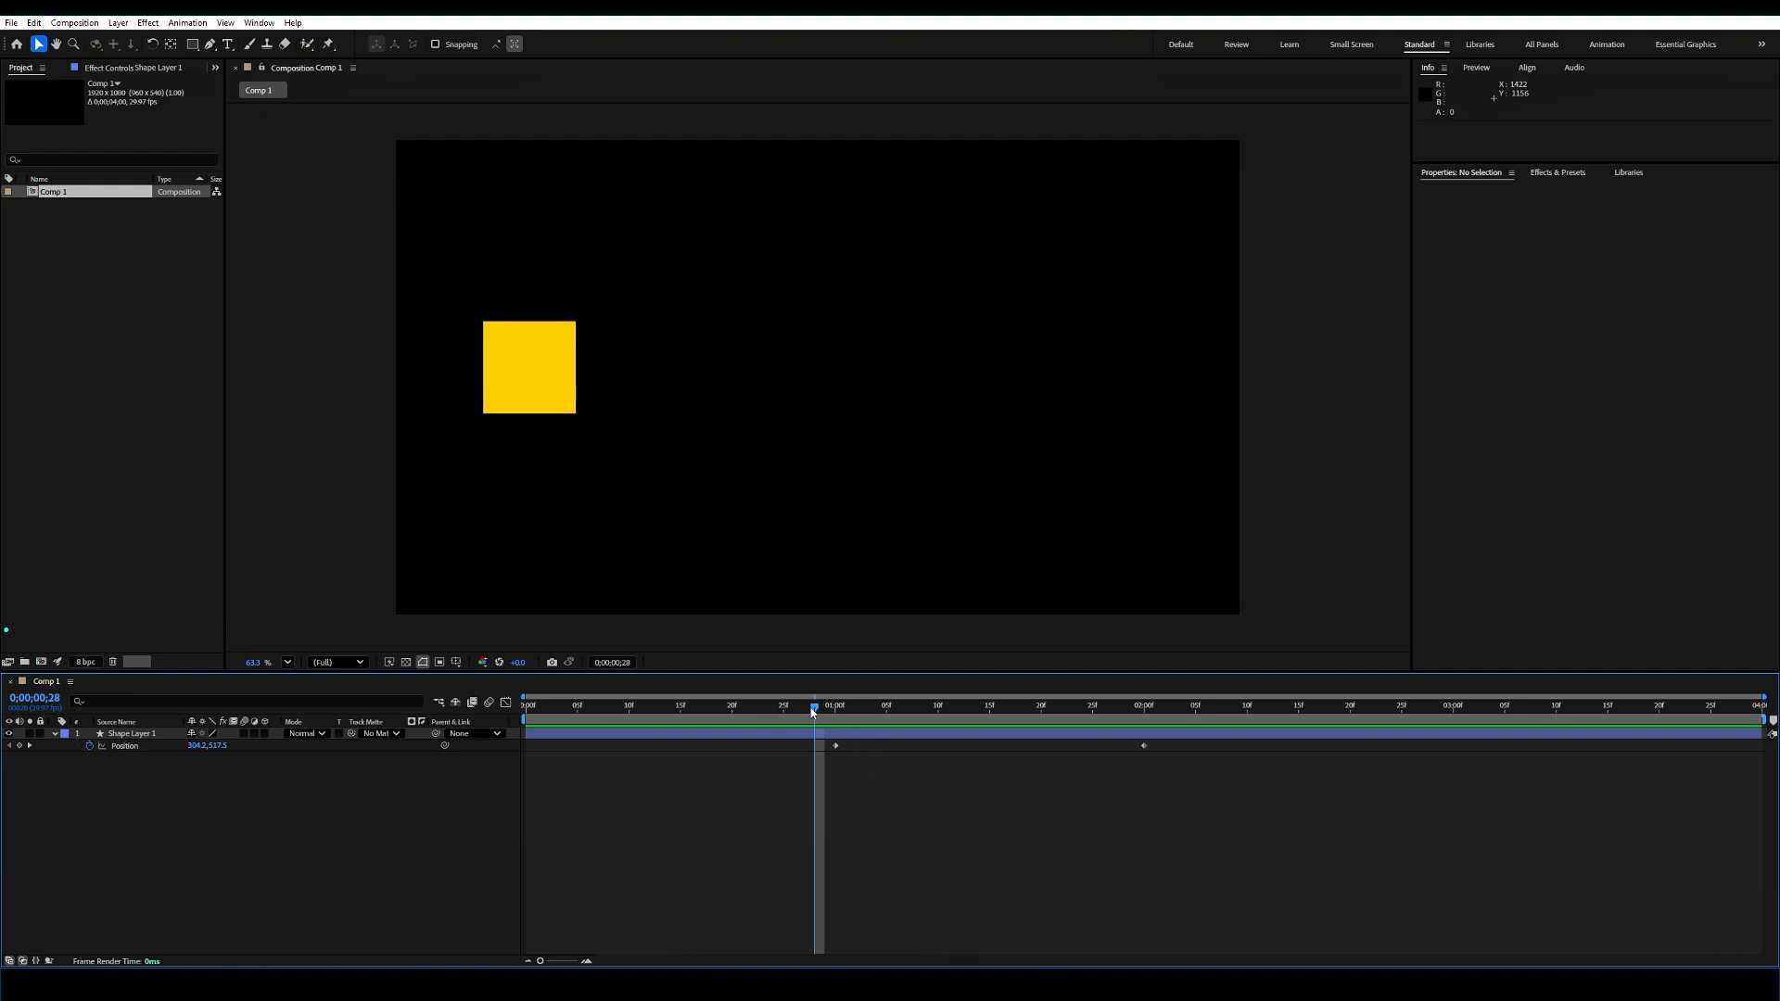
{"action": "left_click", "coordinate": [808, 710]}
{"action": "left_click", "coordinate": [132, 734]}
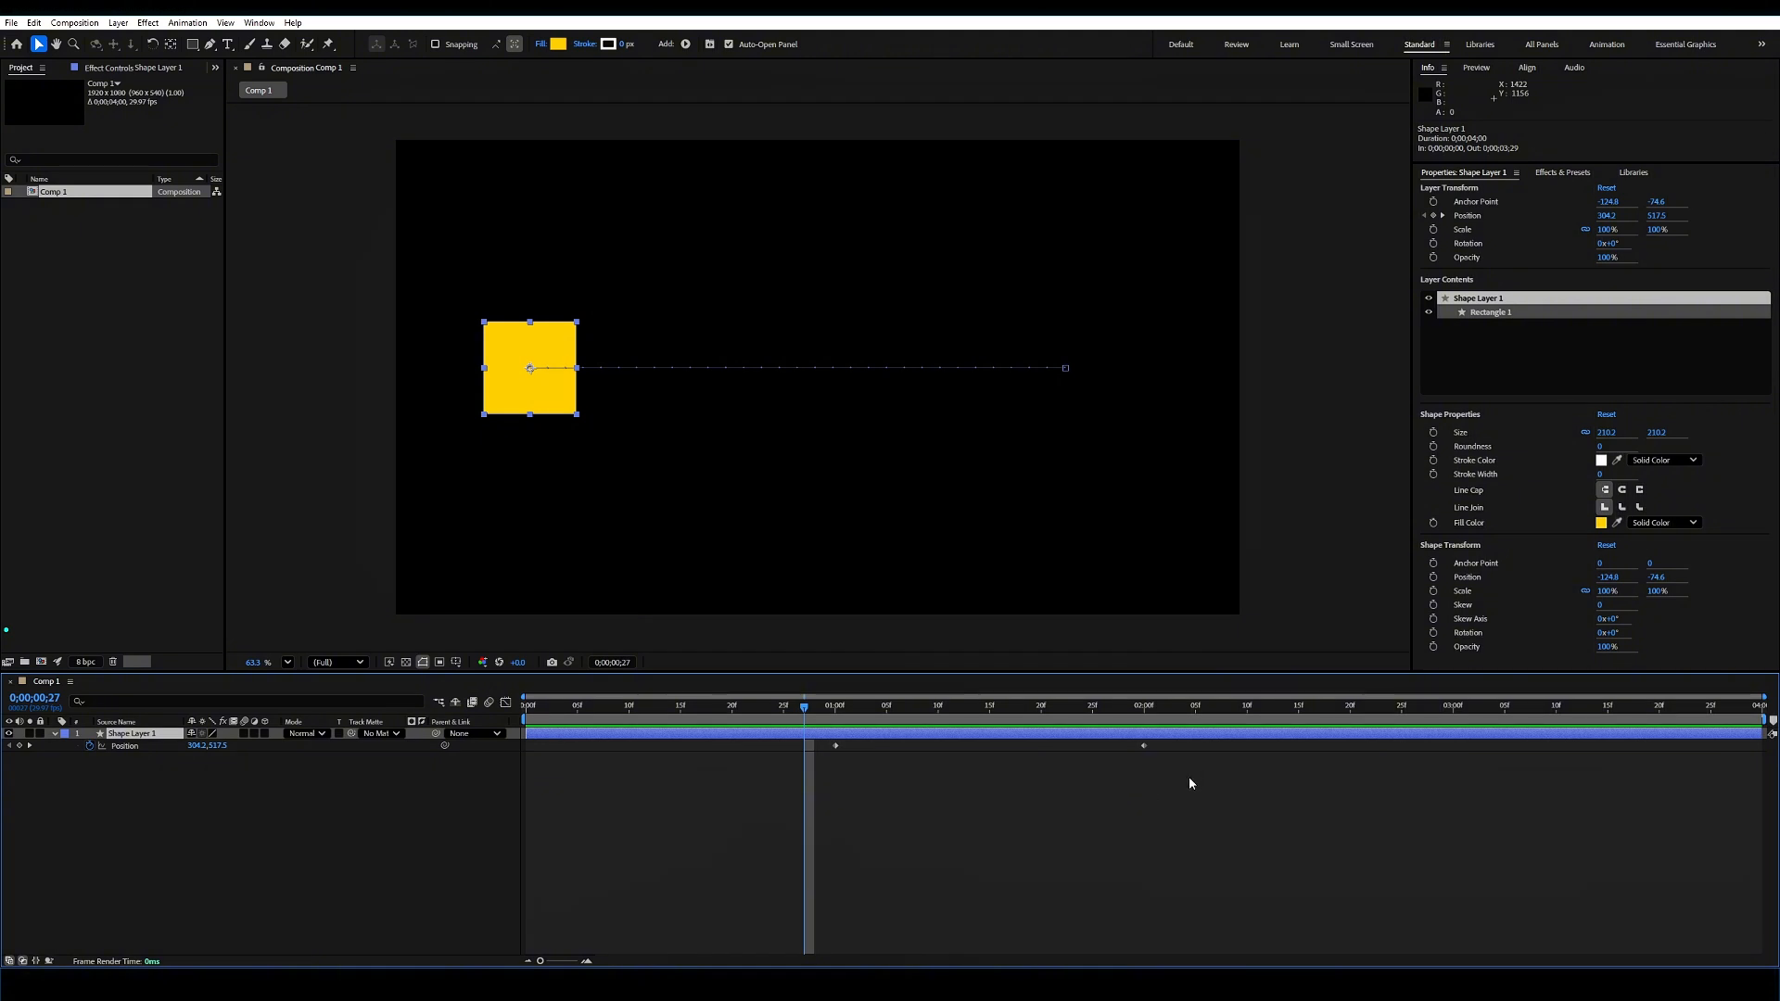
{"action": "left_click_drag", "start_coordinate": [1190, 784], "coordinate": [814, 736]}
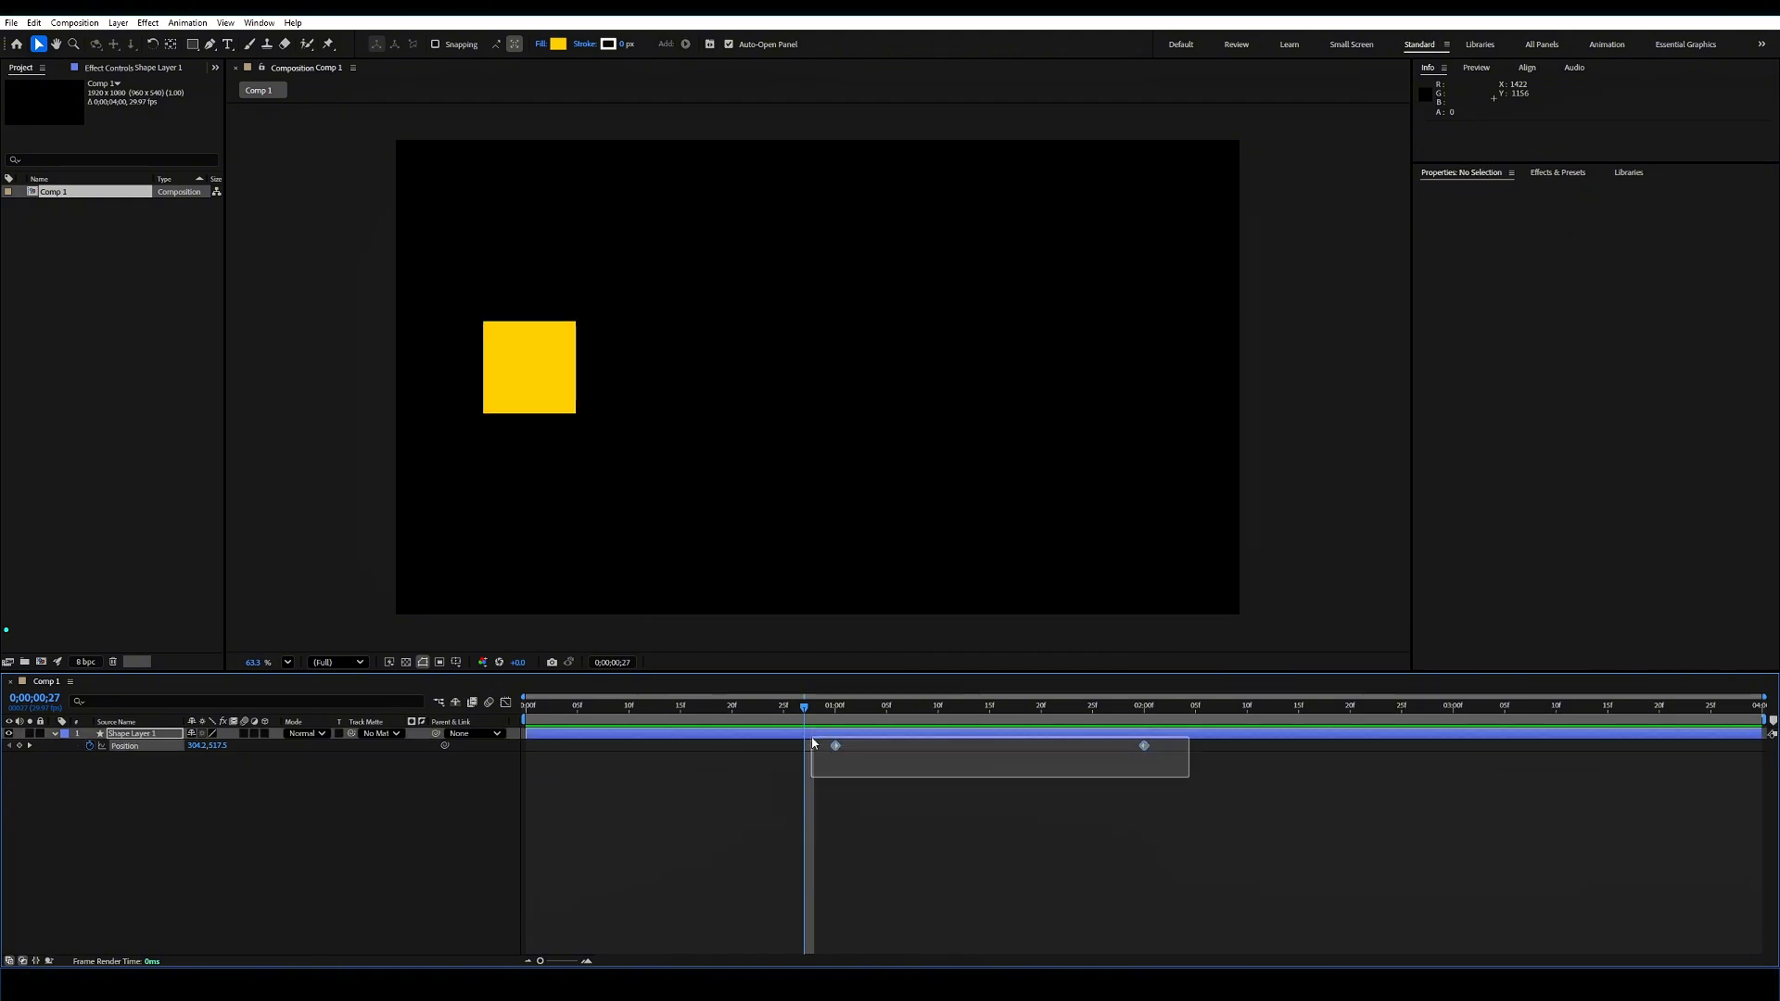
{"action": "left_click", "coordinate": [879, 777]}
{"action": "left_click_drag", "start_coordinate": [1168, 790], "coordinate": [673, 776]}
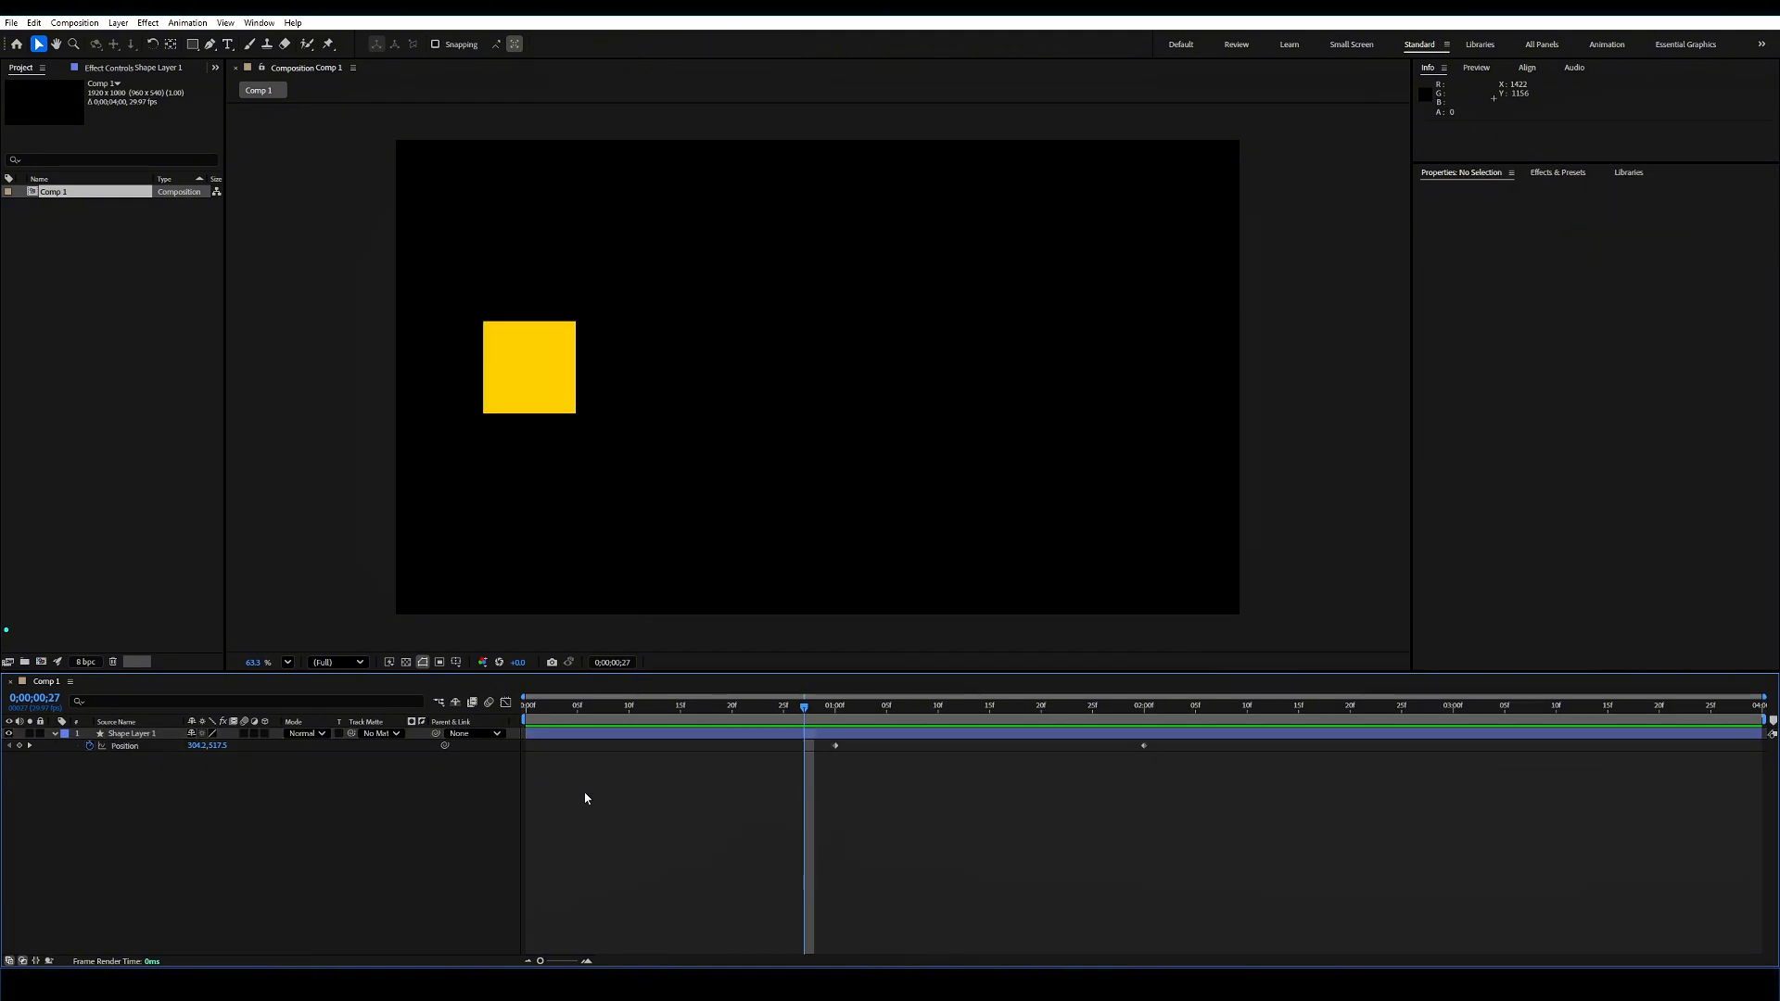
Step: Collapse the shape layer's properties and play the animation from frame 13
{"action": "left_click", "coordinate": [153, 736]}
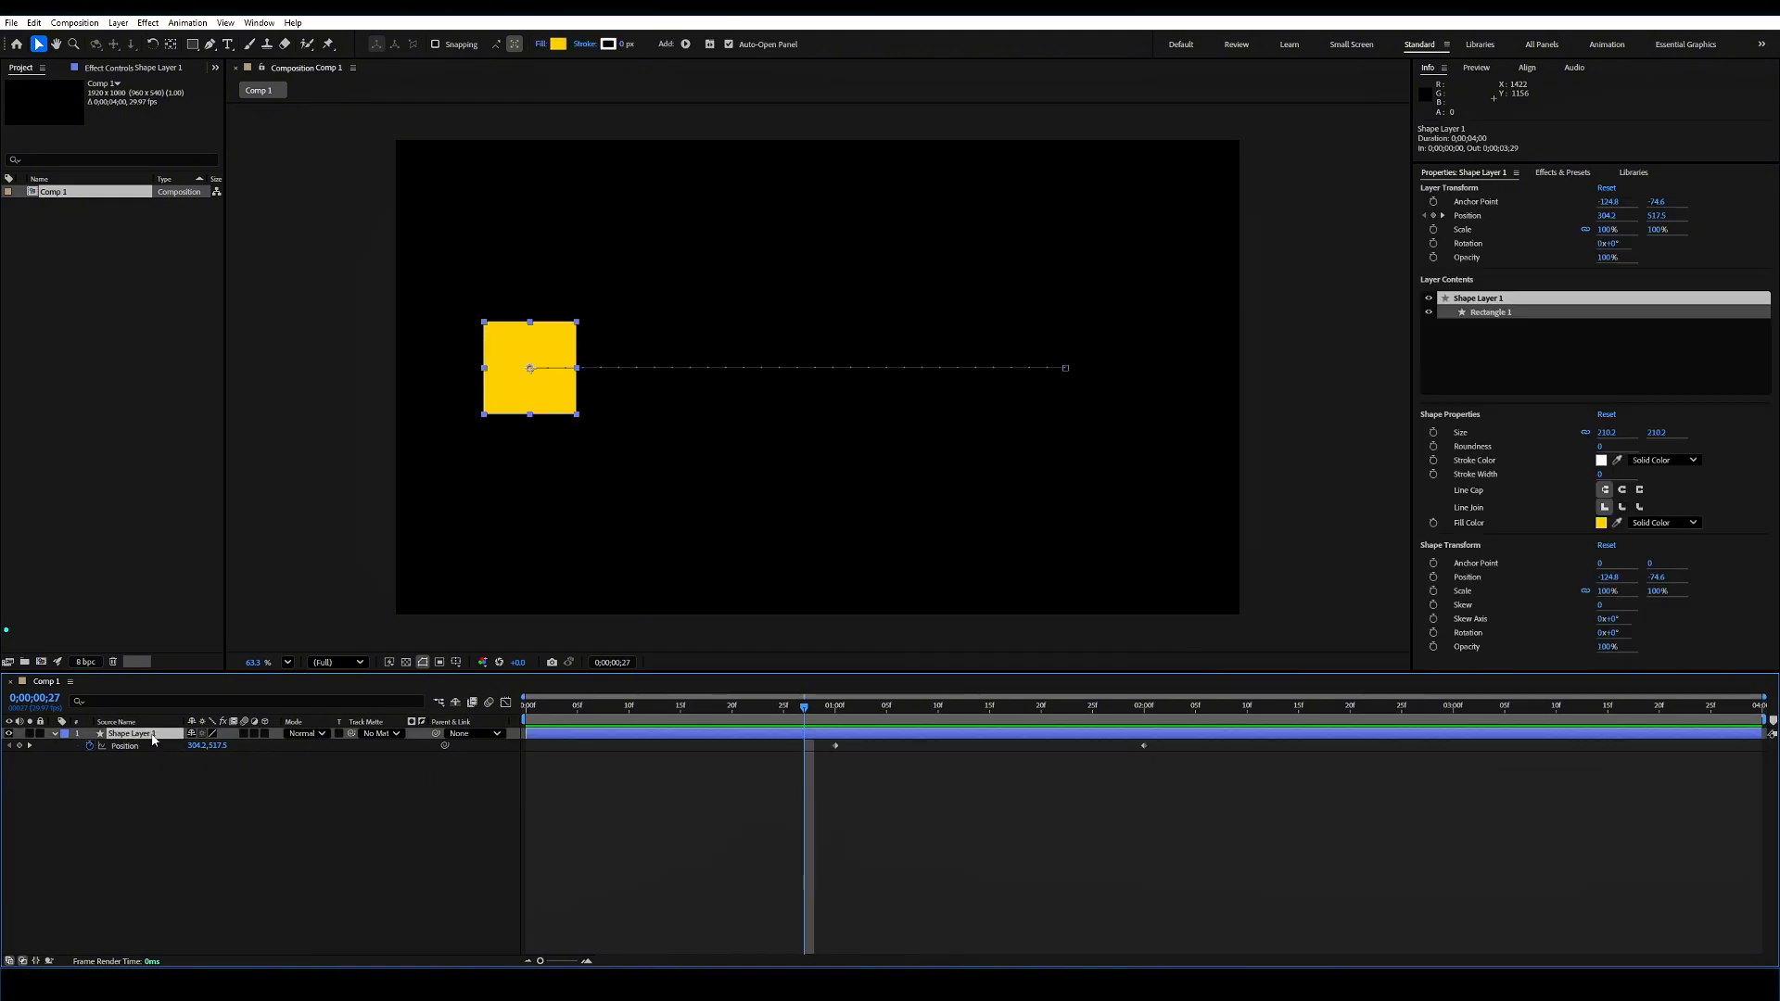
{"action": "left_click", "coordinate": [188, 800]}
{"action": "left_click_drag", "start_coordinate": [803, 716], "coordinate": [661, 712]}
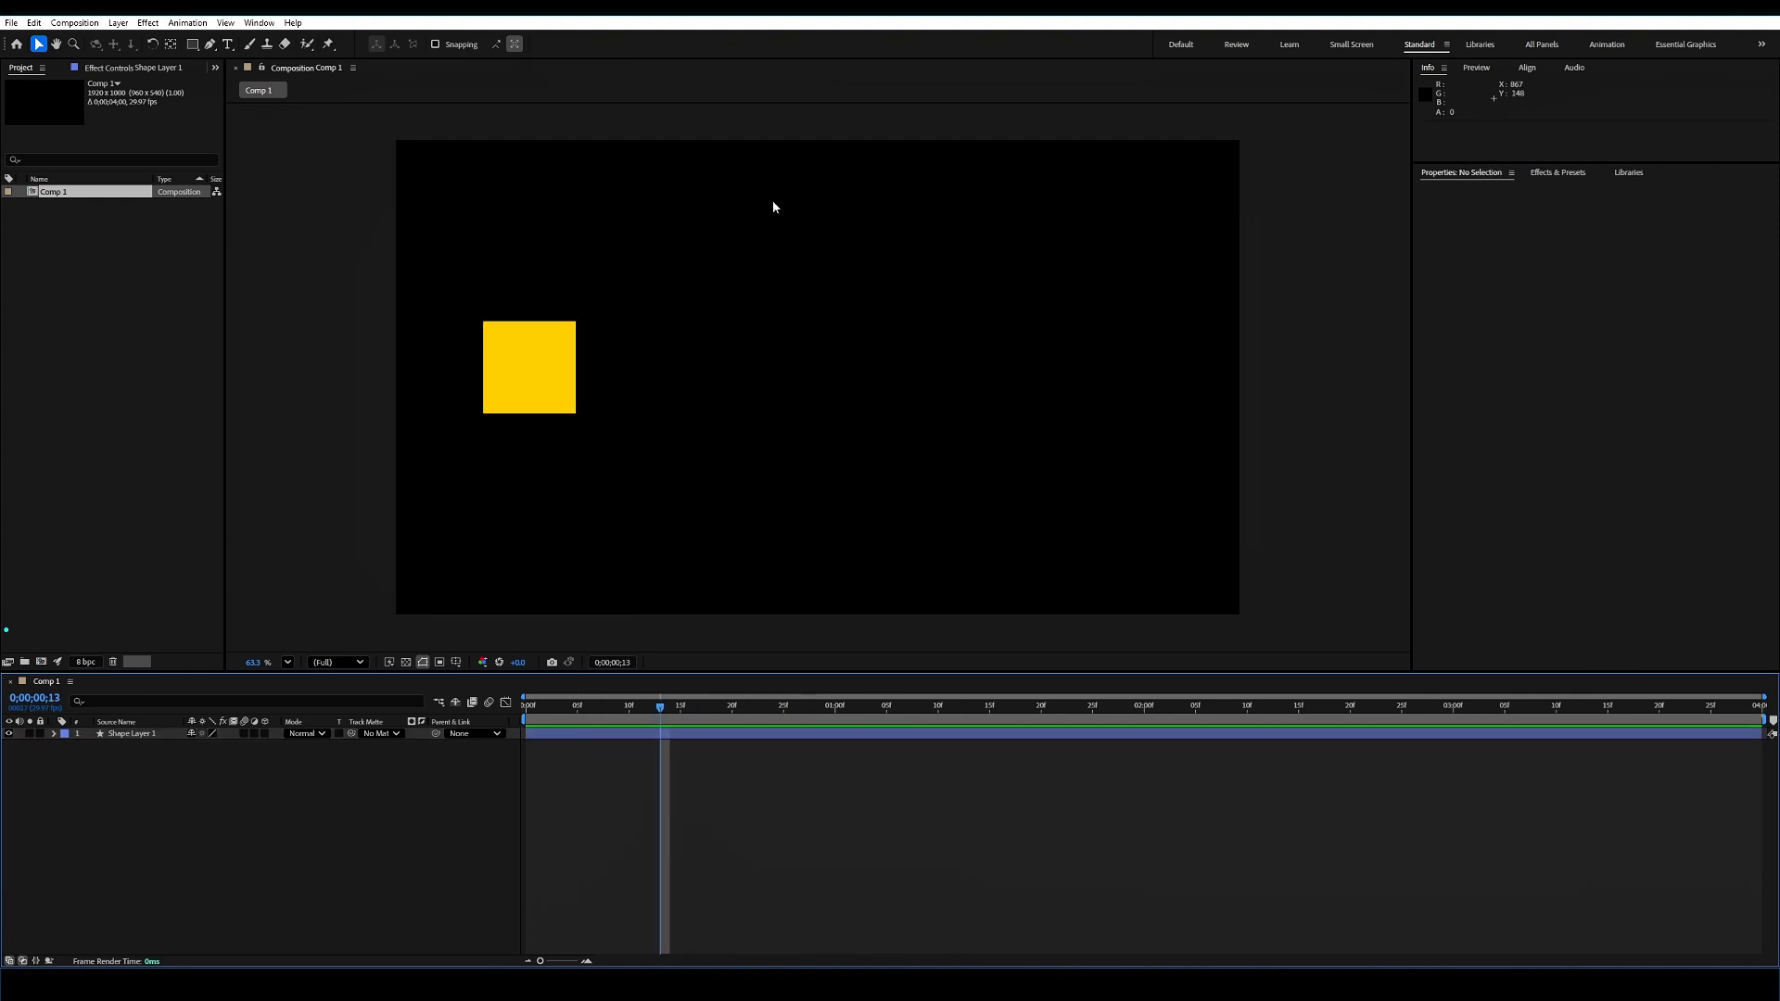
{"action": "key", "text": "space"}
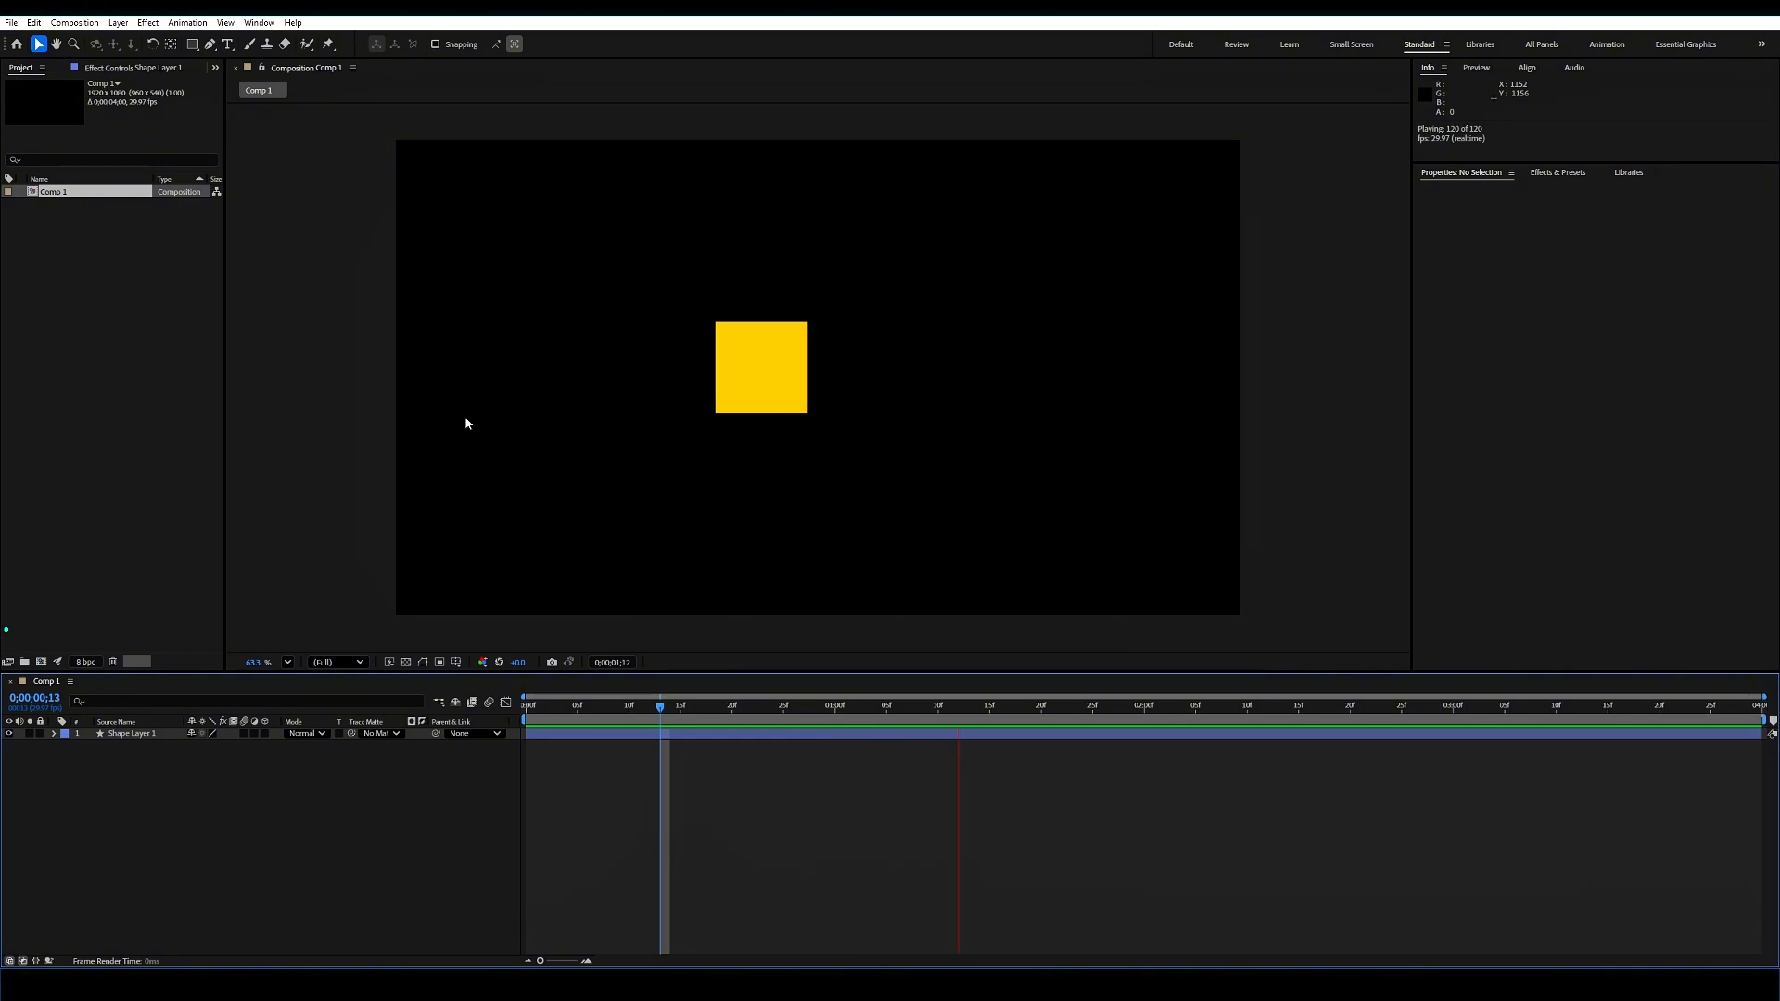
{"action": "key", "text": "space"}
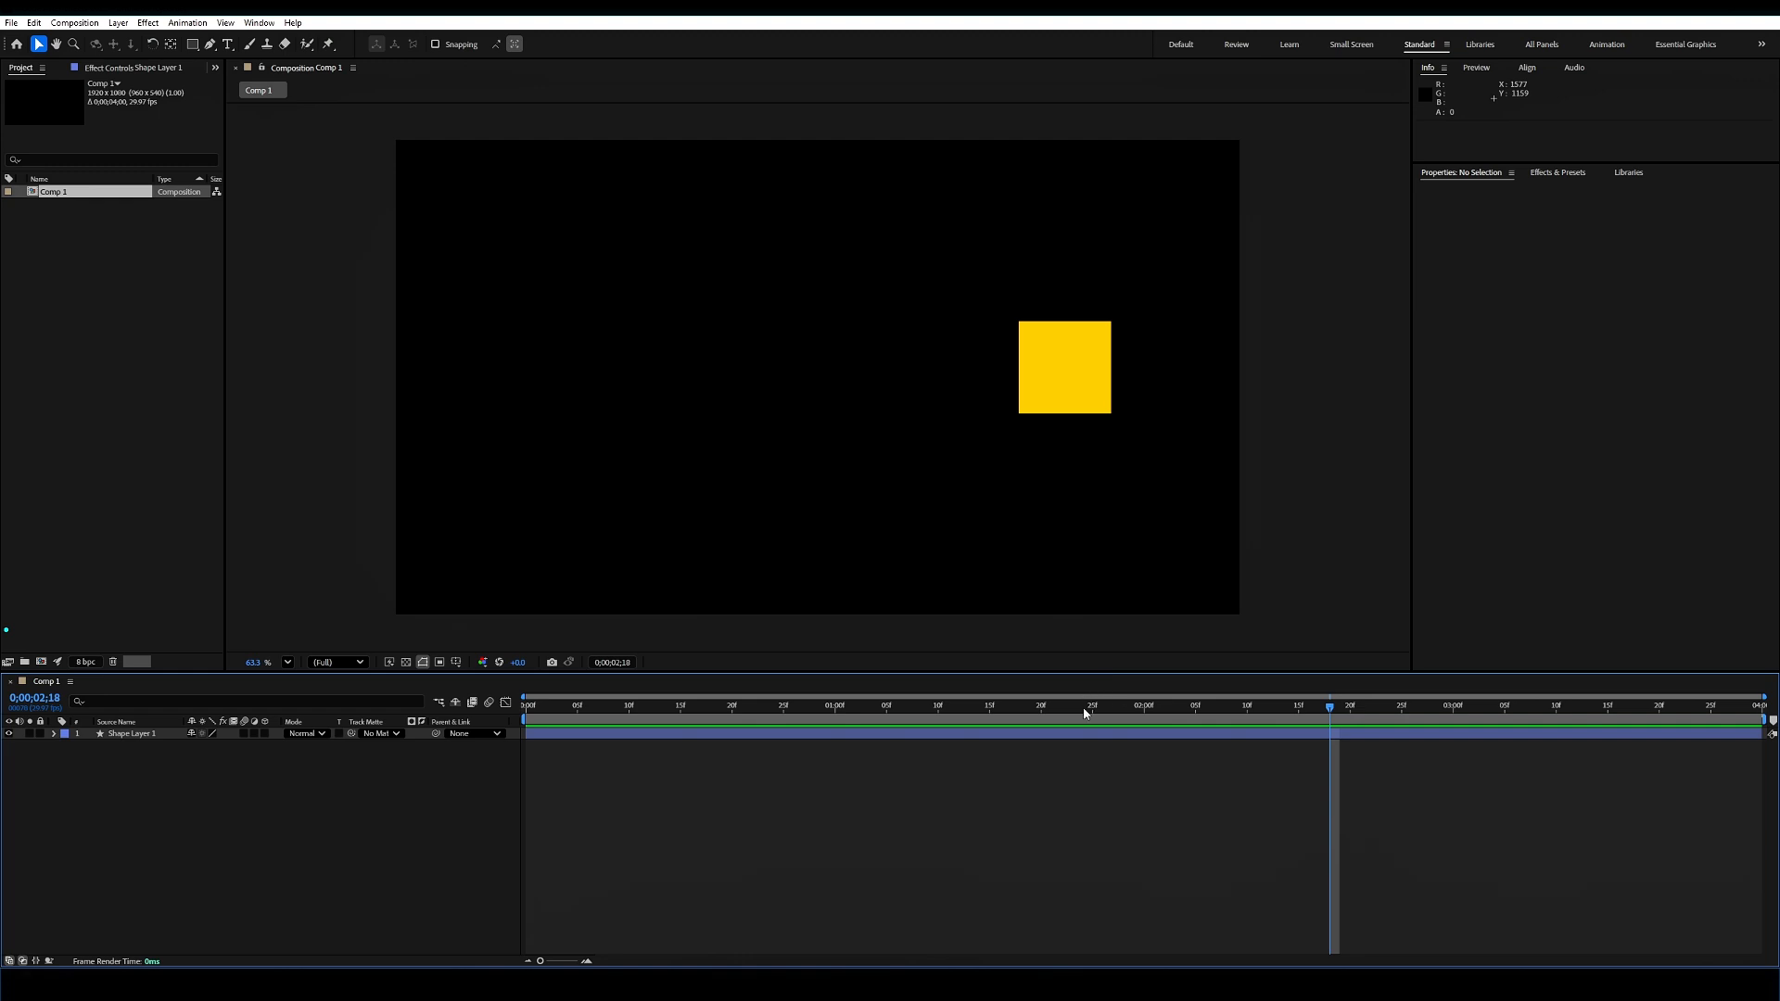
Step: Move the time to 0;00;01;11 and reveal the shape layer's keyframed properties
{"action": "left_click_drag", "start_coordinate": [1085, 712], "coordinate": [953, 714]}
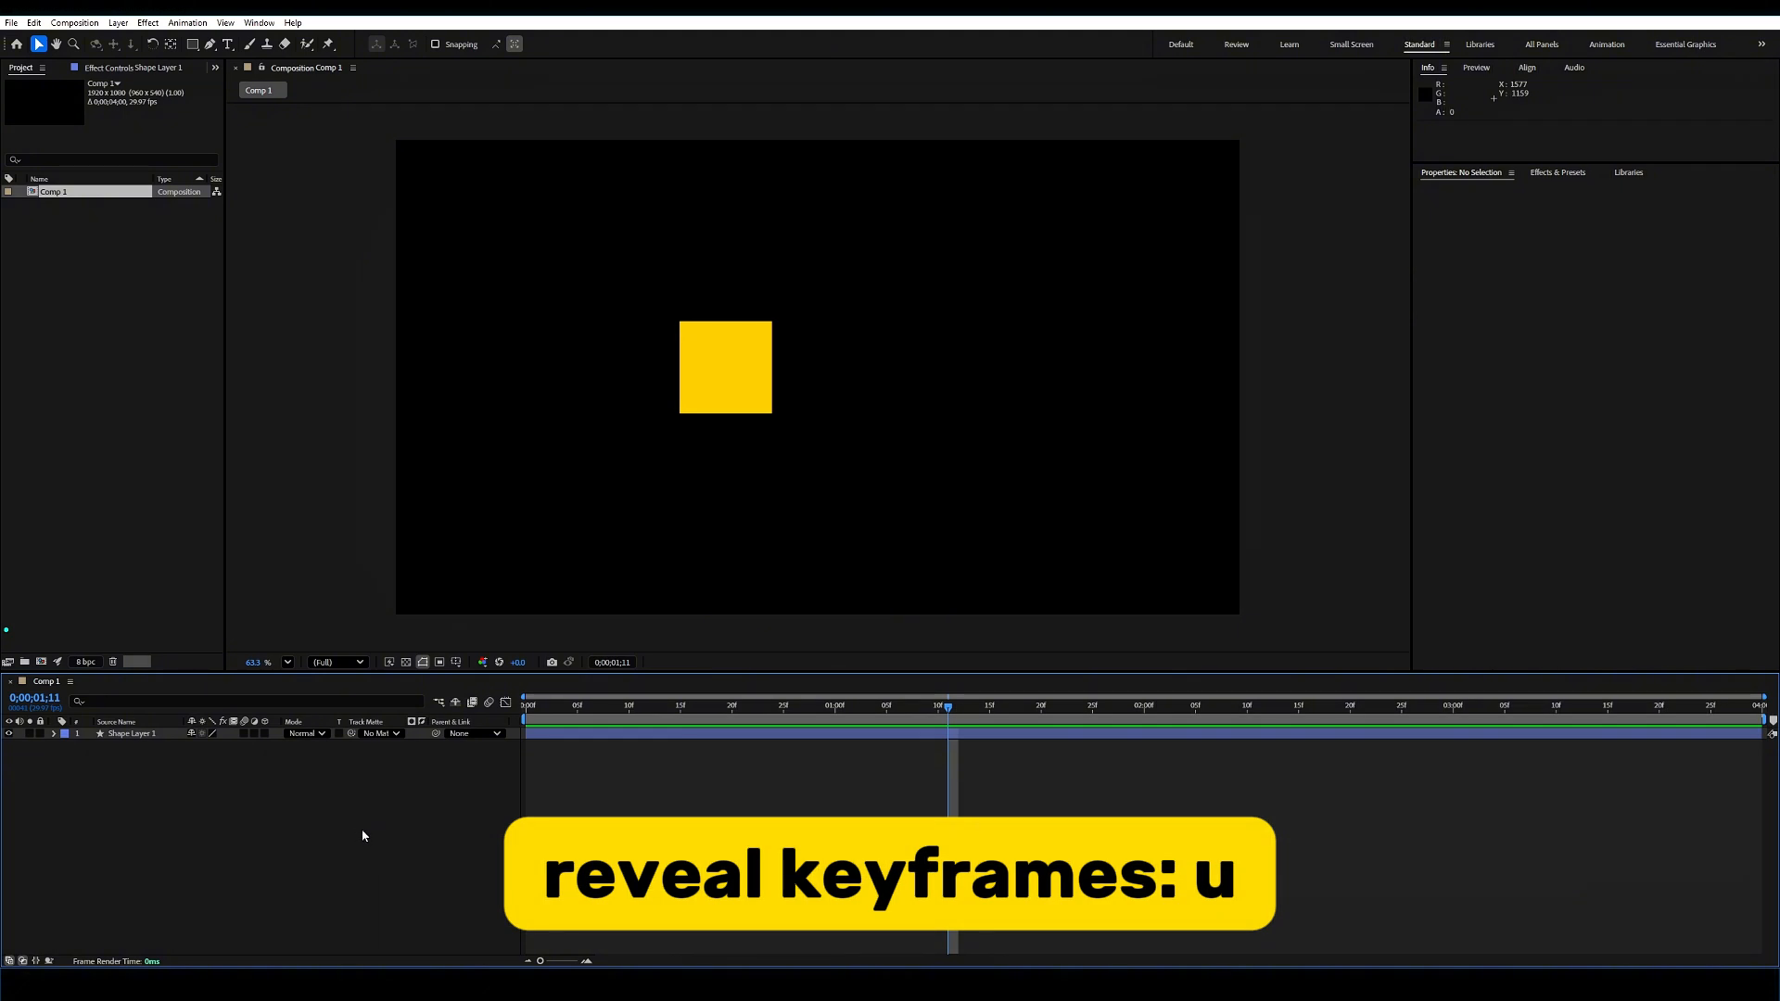
{"action": "key", "text": "u"}
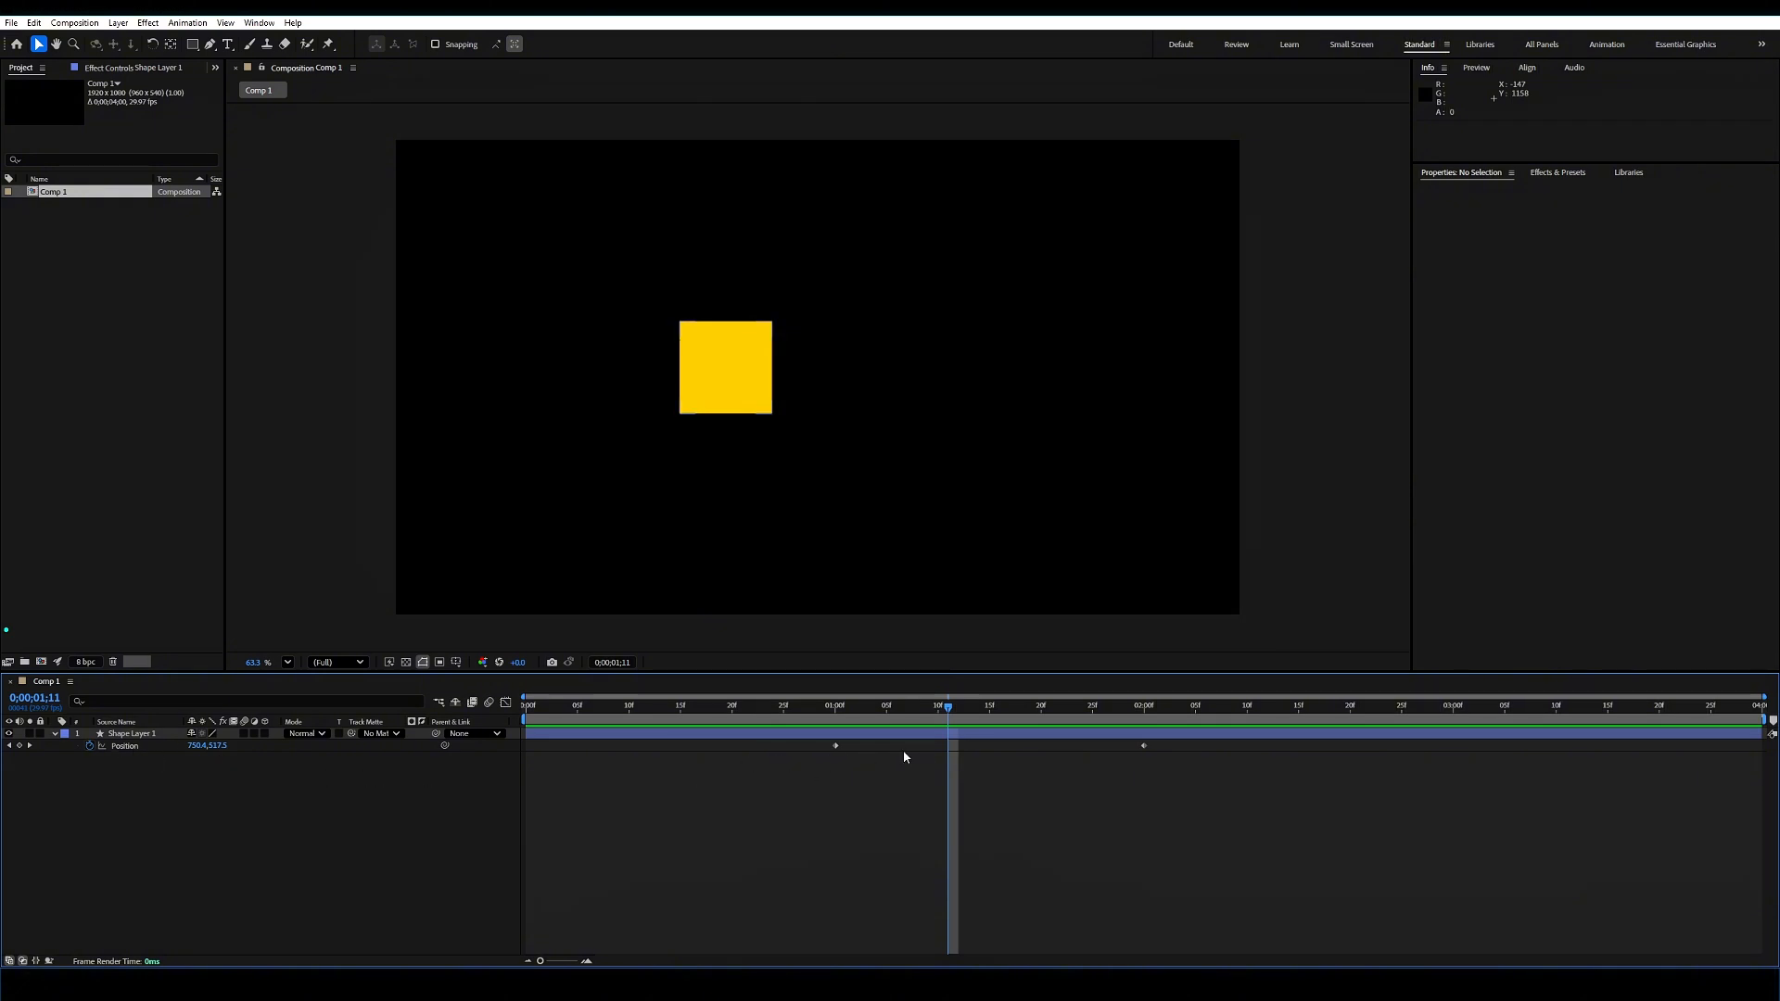
Step: Undo the second Position keyframe, then reveal the shape layer's modified properties and collapse them again
{"action": "key", "text": "ctrl+z"}
{"action": "left_click", "coordinate": [157, 787]}
{"action": "left_click", "coordinate": [147, 736]}
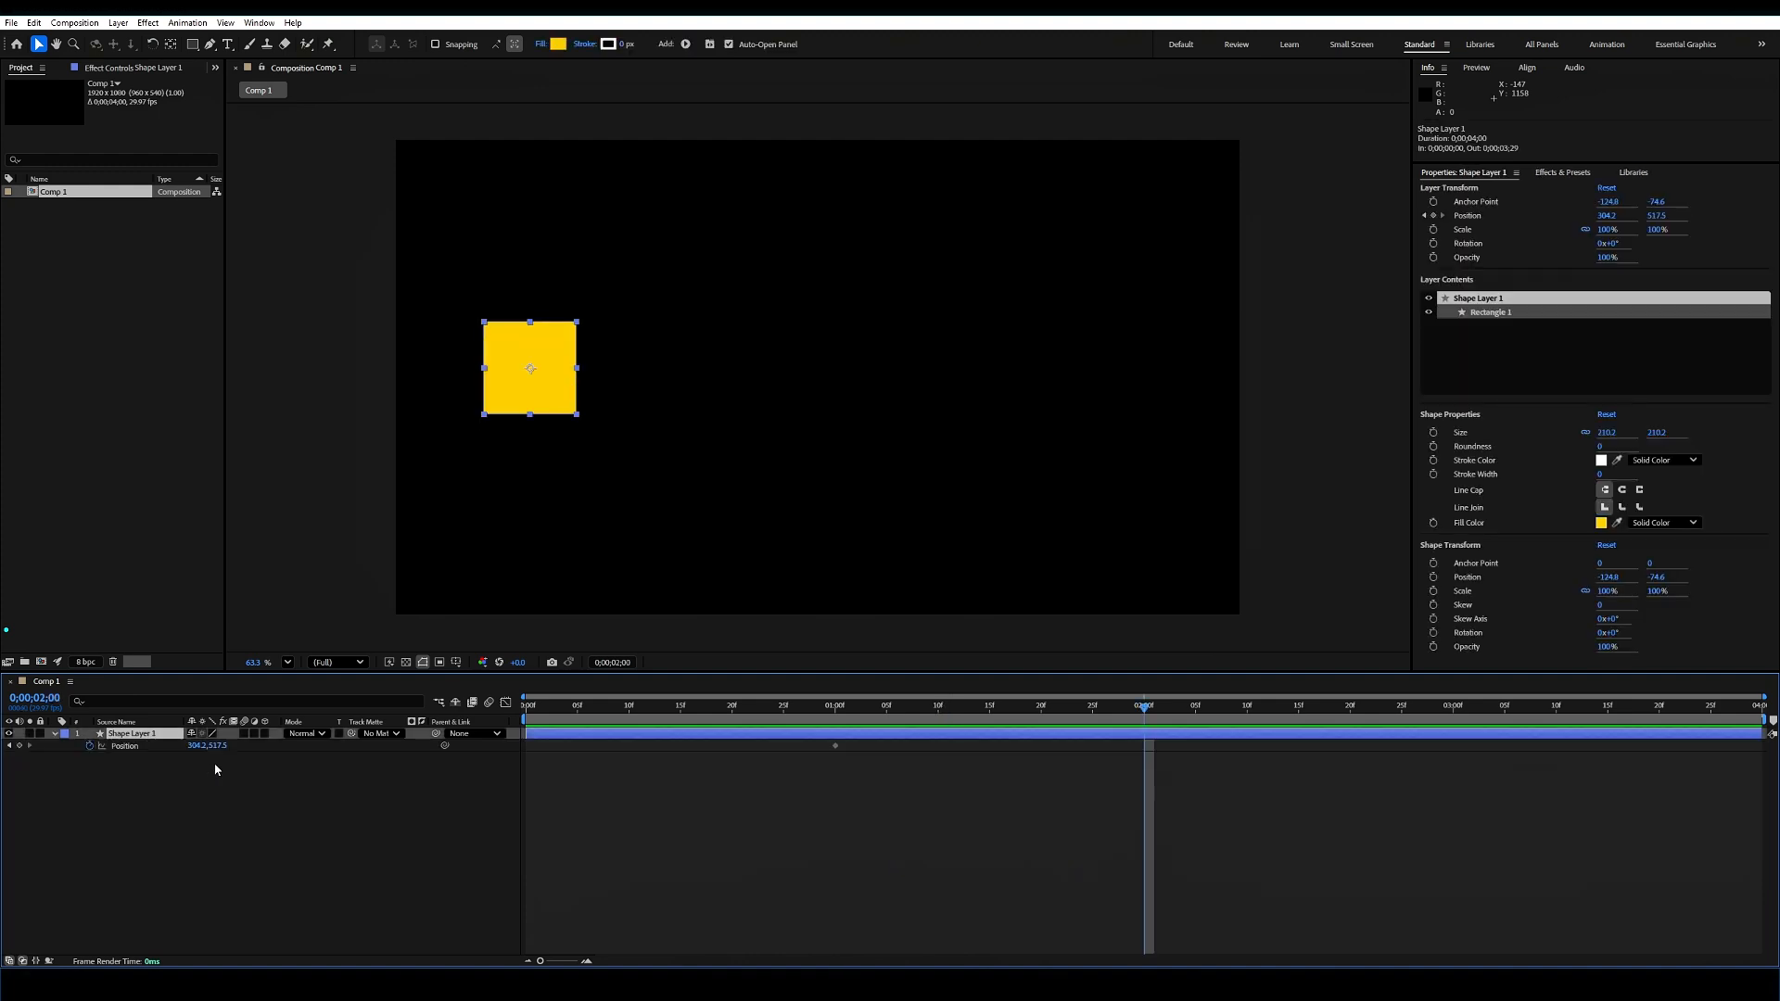
{"action": "key", "text": "u"}
{"action": "key", "text": "u"}
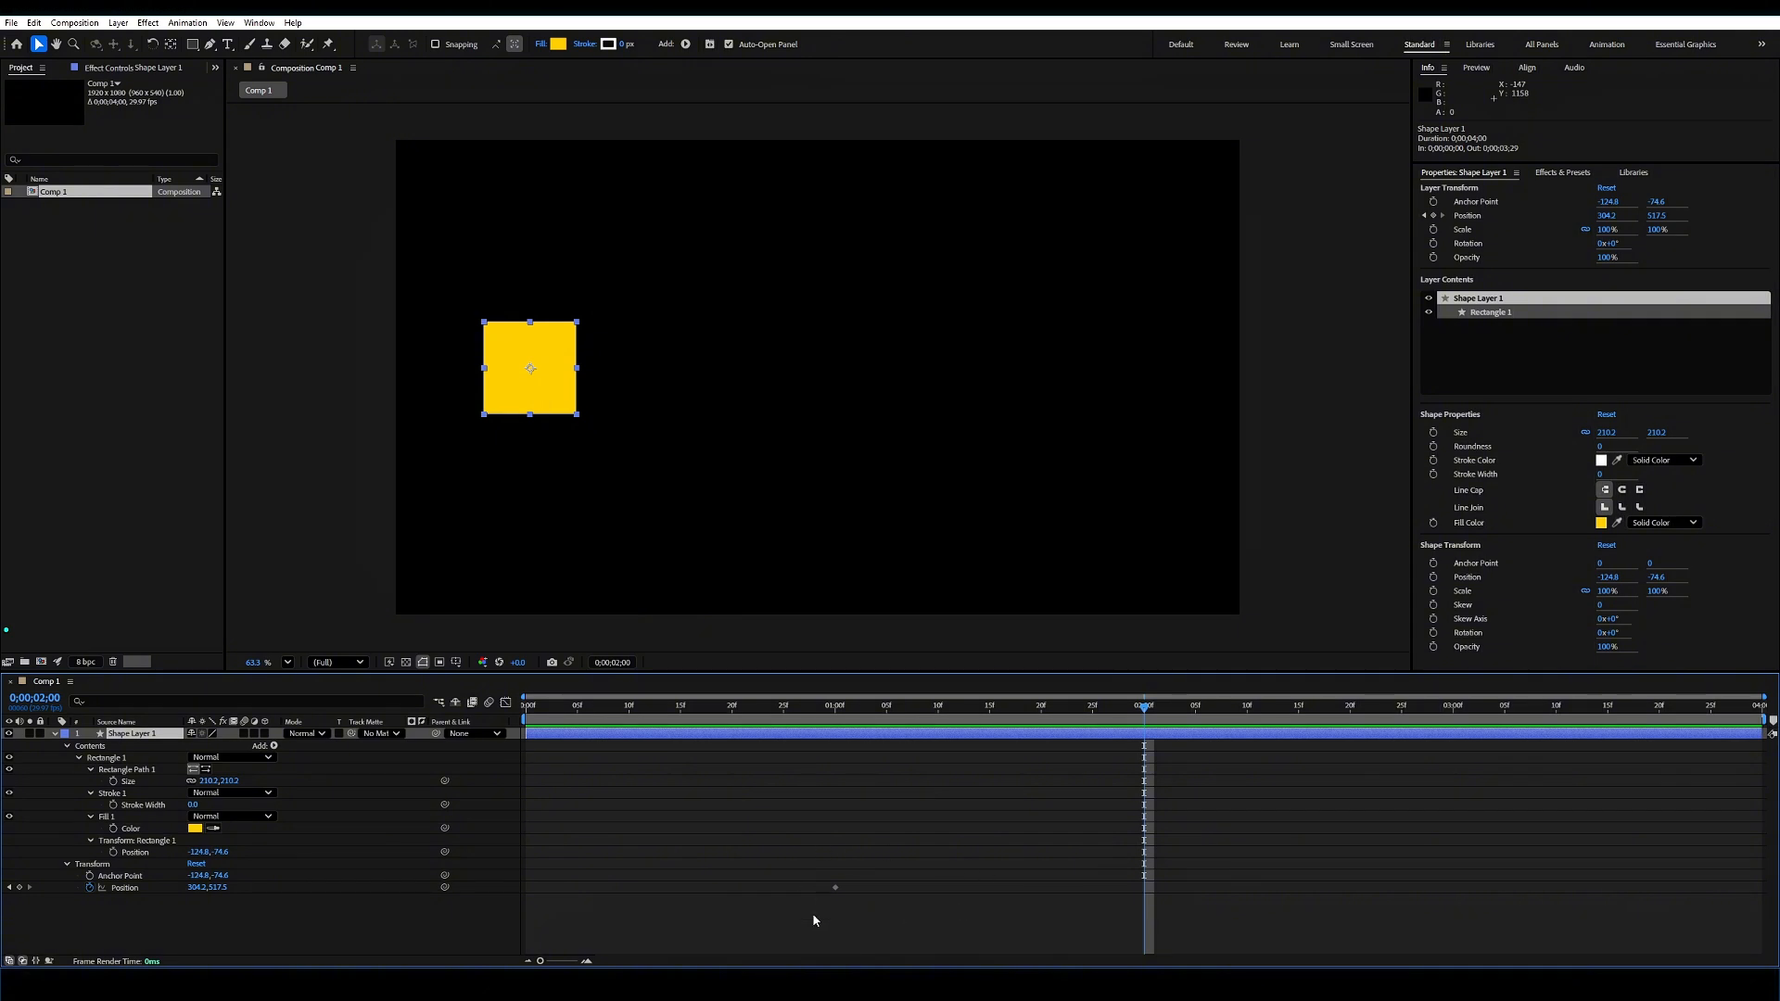
{"action": "left_click_drag", "start_coordinate": [803, 816], "coordinate": [1266, 960]}
{"action": "key", "text": "u"}
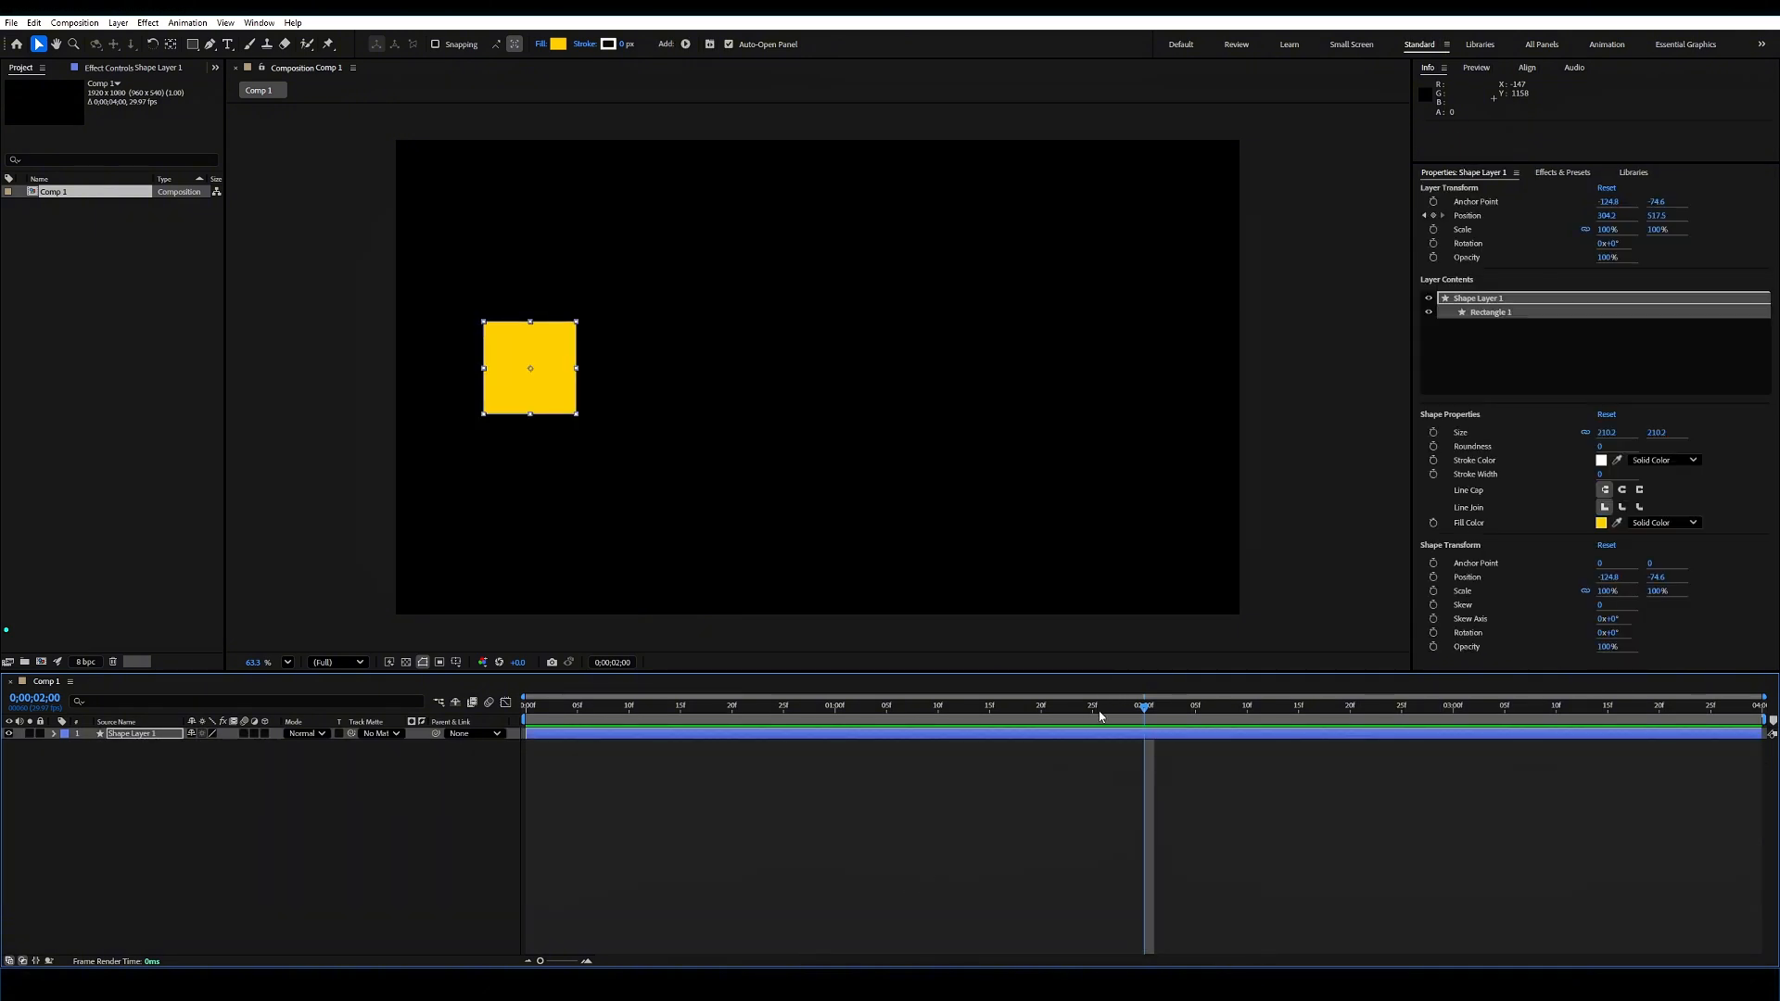
Step: With the keyframes revealed, go to 0;00;00;27, select the first Position keyframe, and clear the selection
{"action": "left_click_drag", "start_coordinate": [1101, 713], "coordinate": [1052, 713]}
{"action": "left_click_drag", "start_coordinate": [1246, 791], "coordinate": [835, 793]}
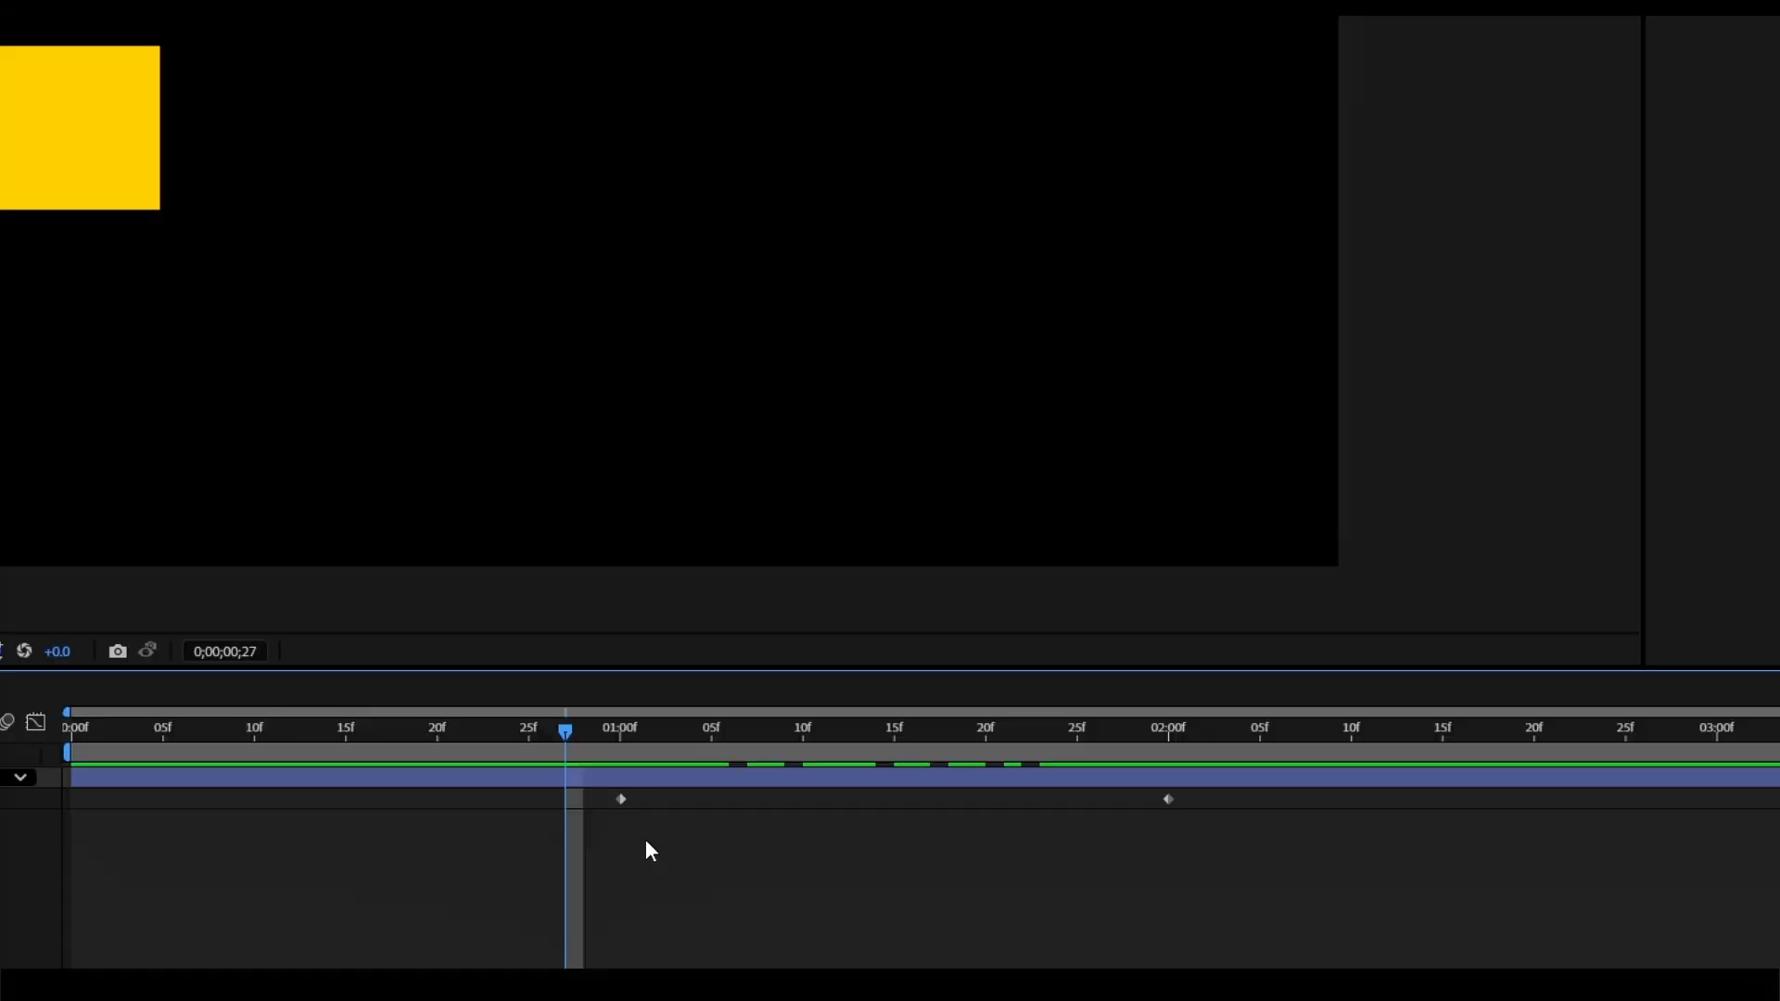
{"action": "left_click", "coordinate": [835, 745]}
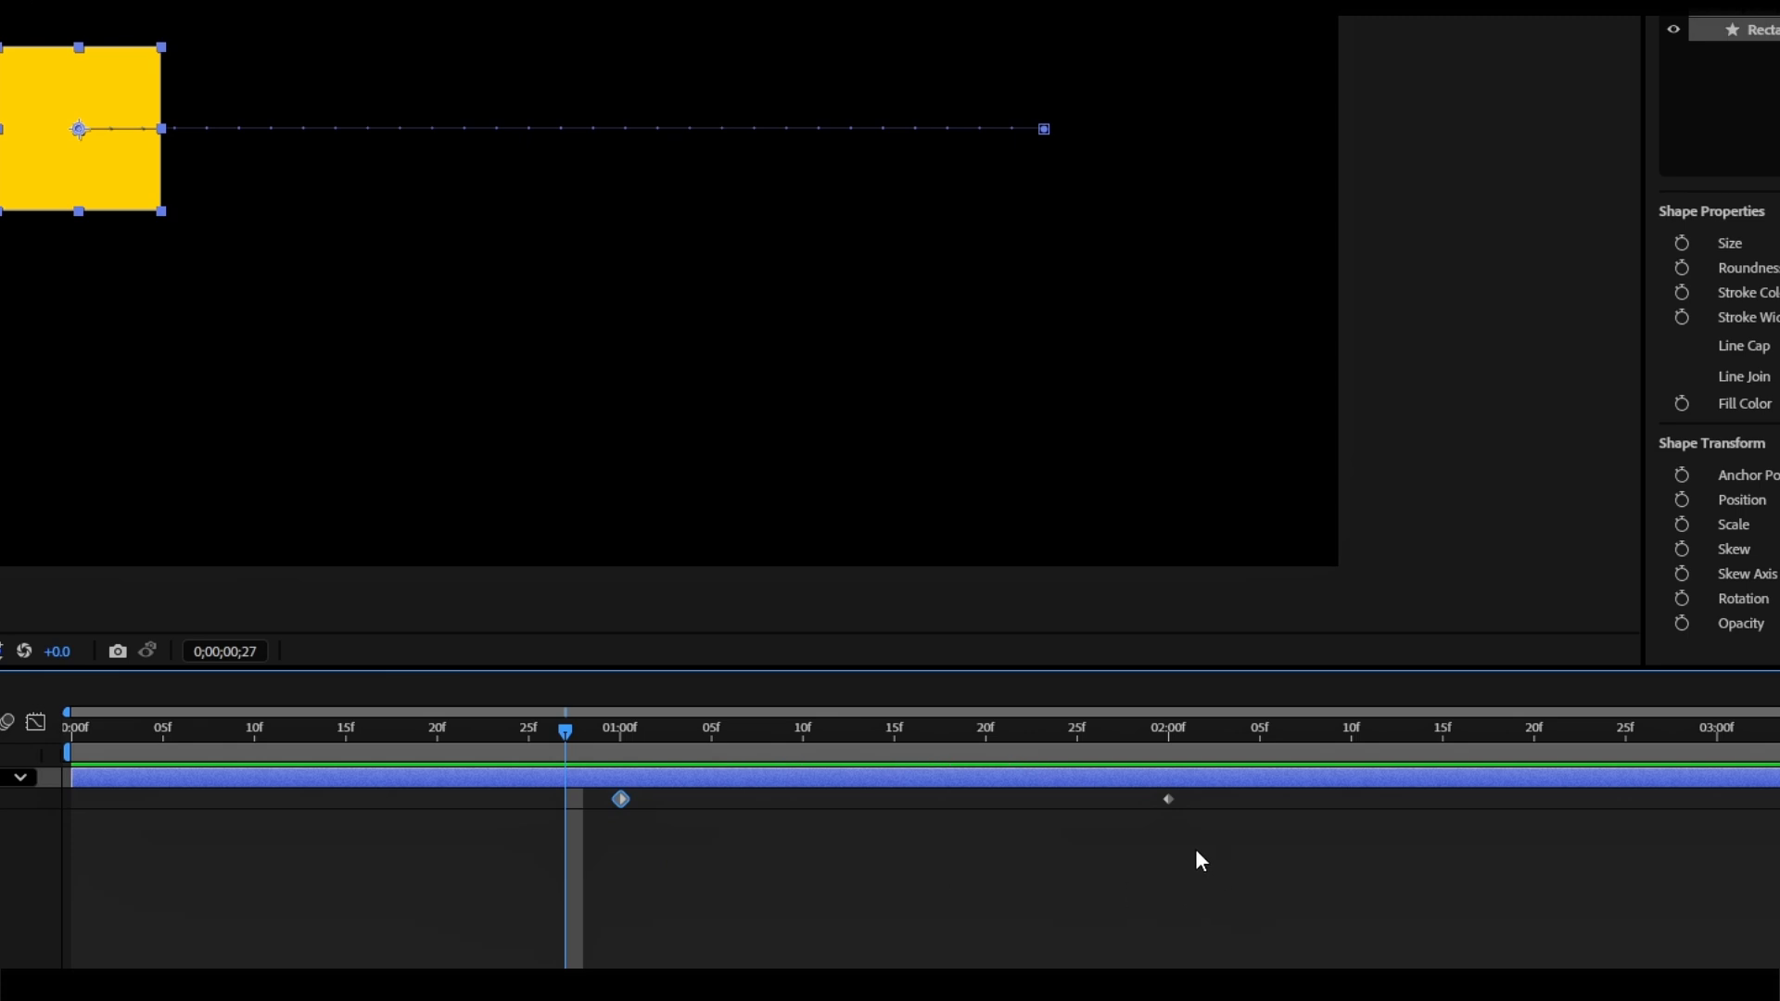
{"action": "left_click_drag", "start_coordinate": [1195, 849], "coordinate": [1124, 793]}
{"action": "left_click", "coordinate": [620, 826]}
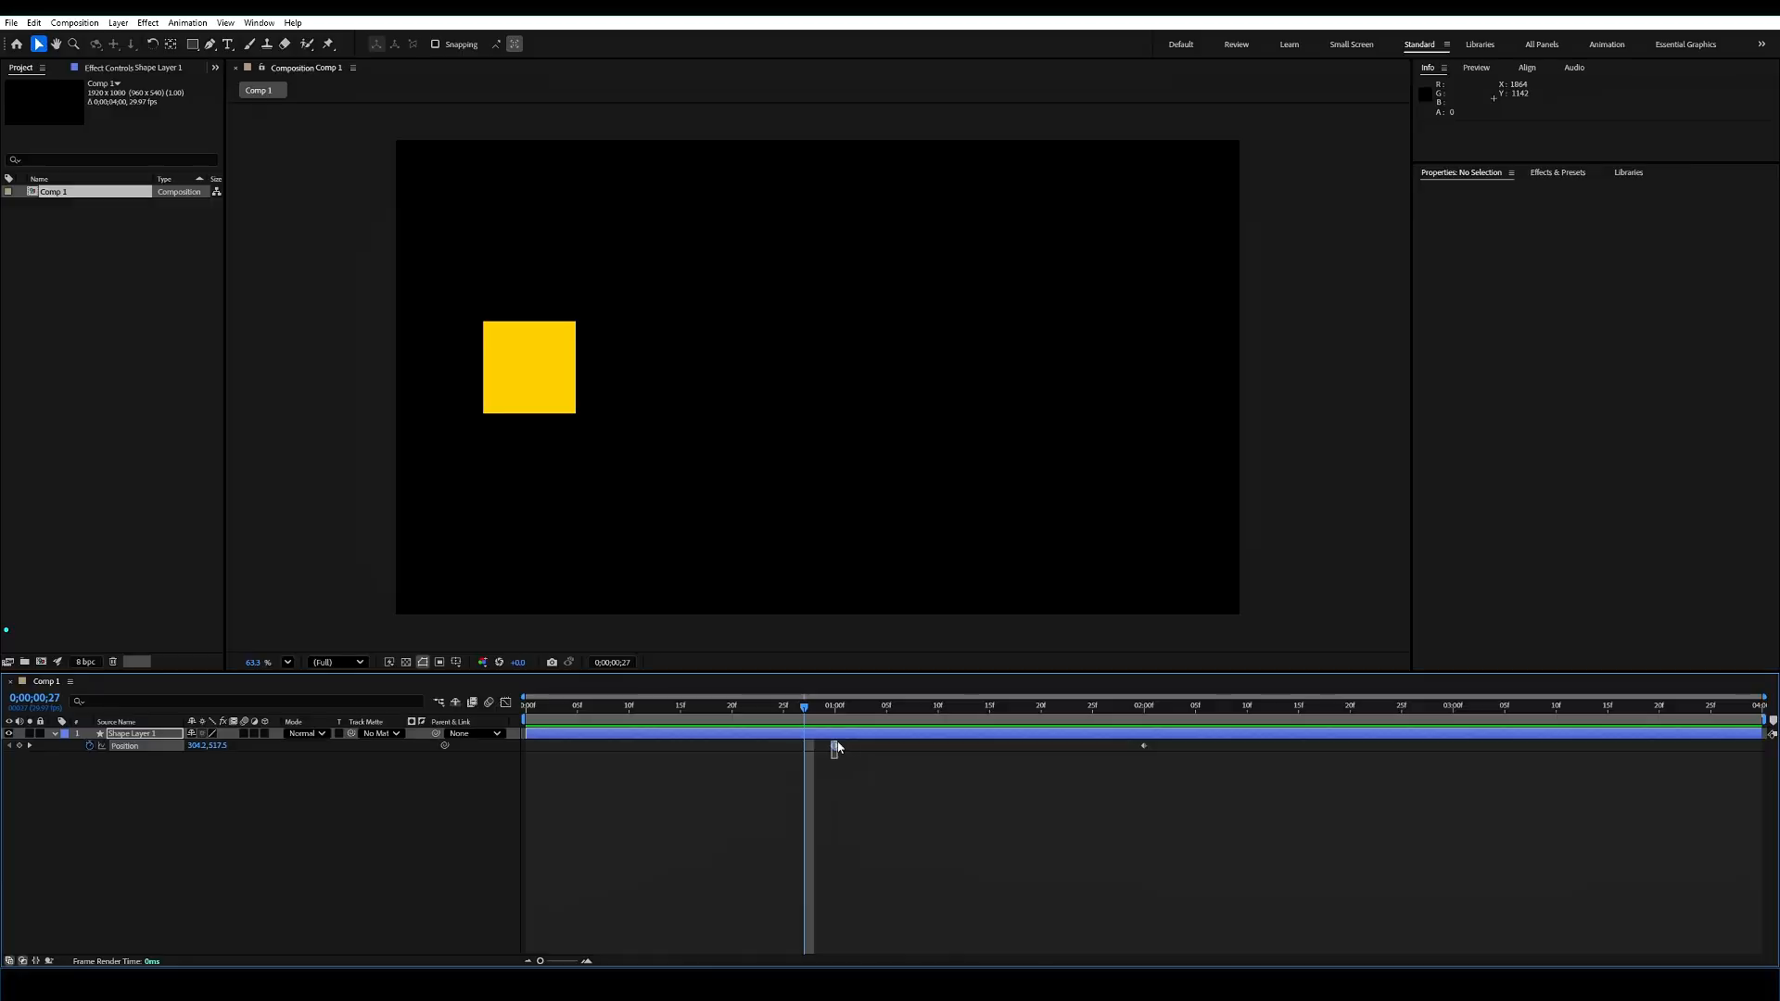
{"action": "left_click", "coordinate": [856, 779]}
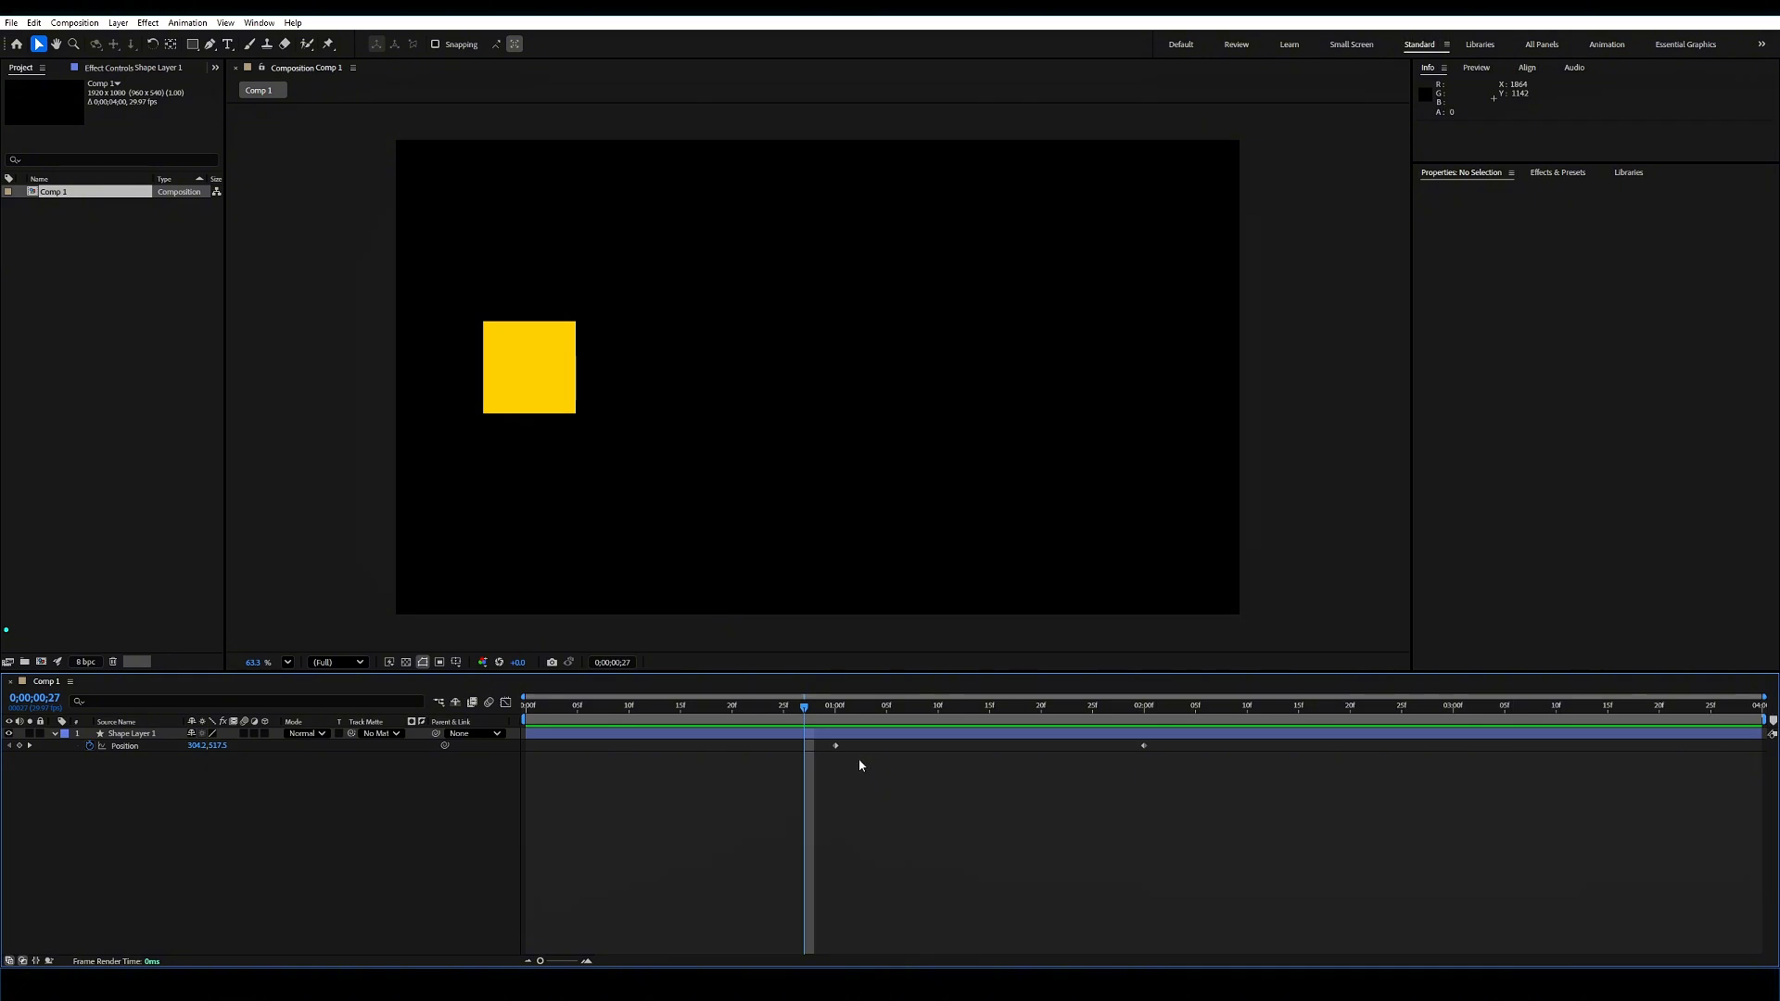
Step: Select the first Position keyframe, align the current time with it at 0;00;01;00, and deselect it
{"action": "left_click", "coordinate": [835, 746]}
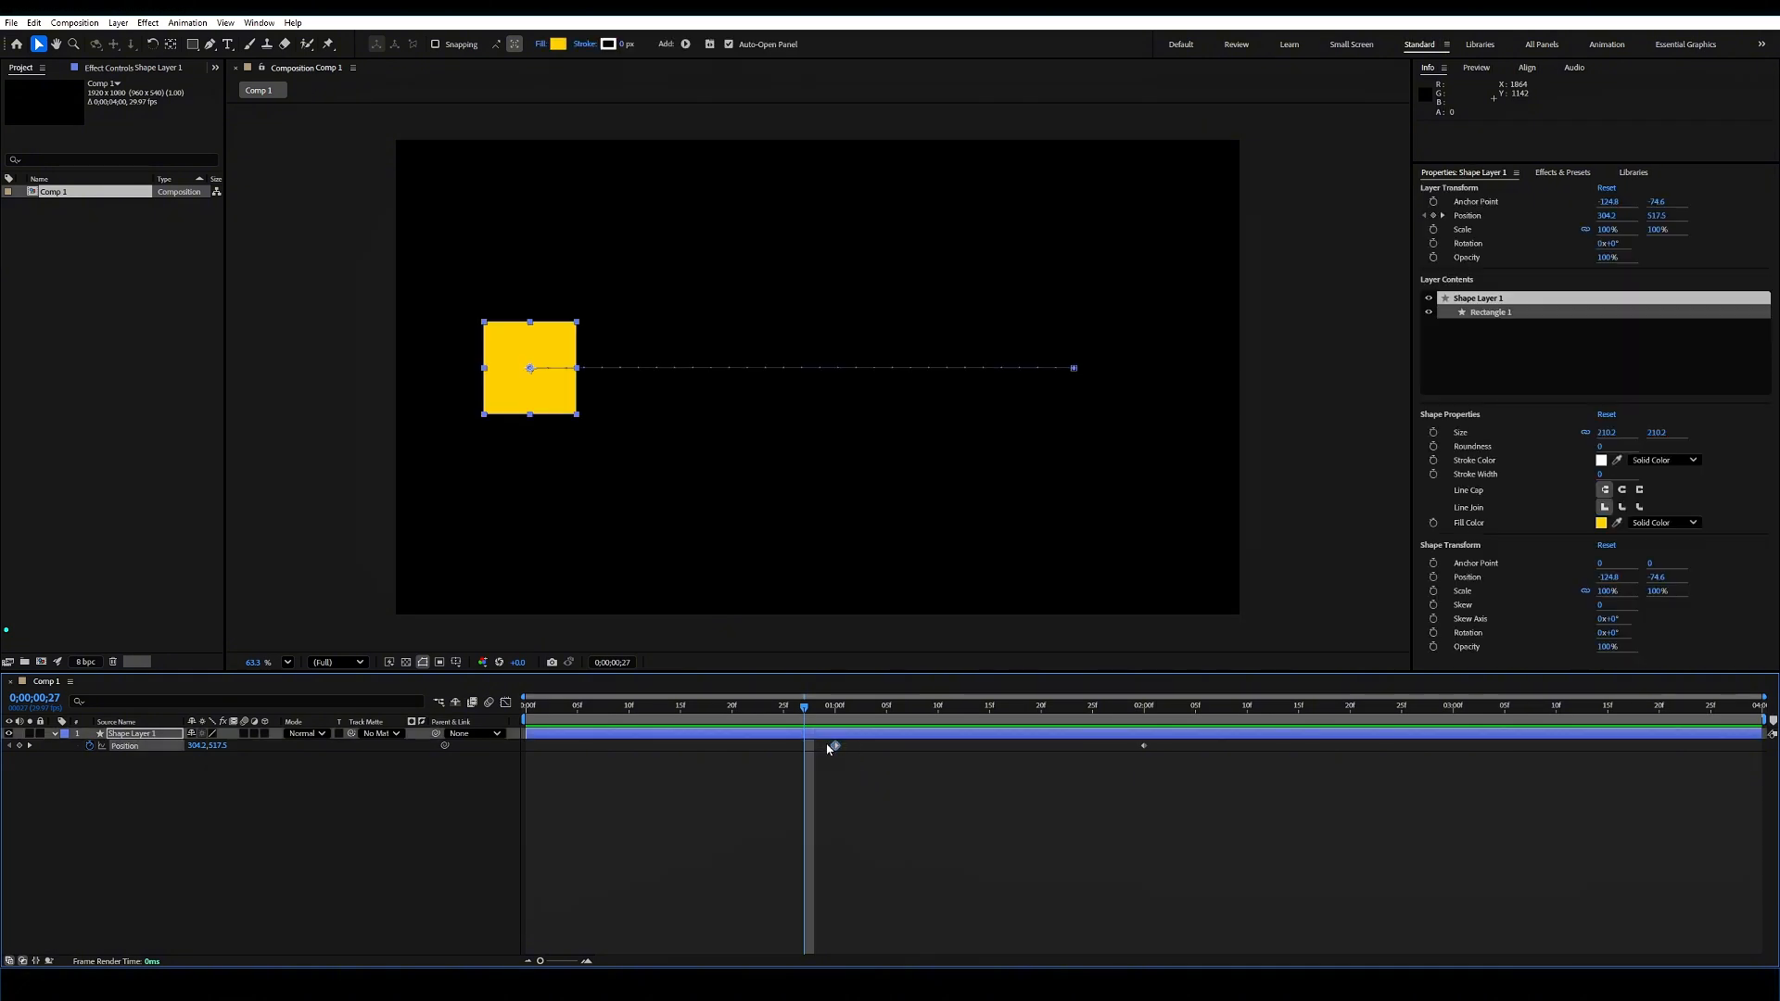
{"action": "left_click_drag", "start_coordinate": [804, 710], "coordinate": [836, 711]}
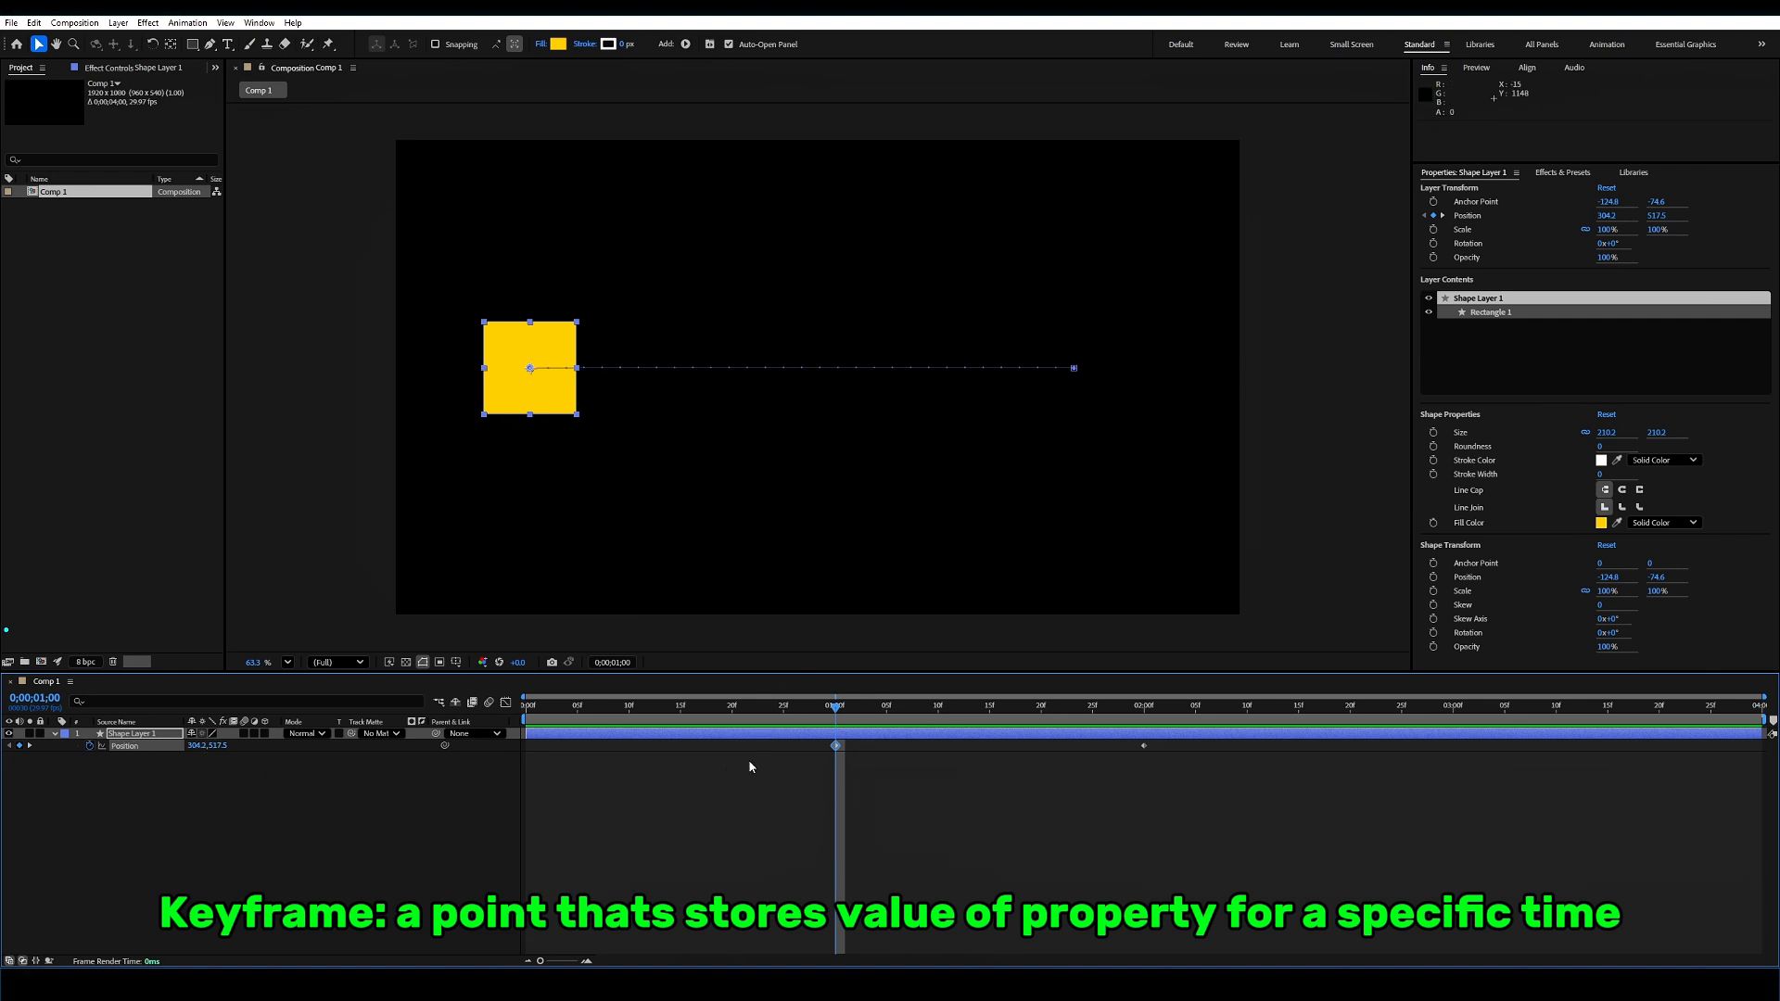
{"action": "left_click", "coordinate": [916, 816]}
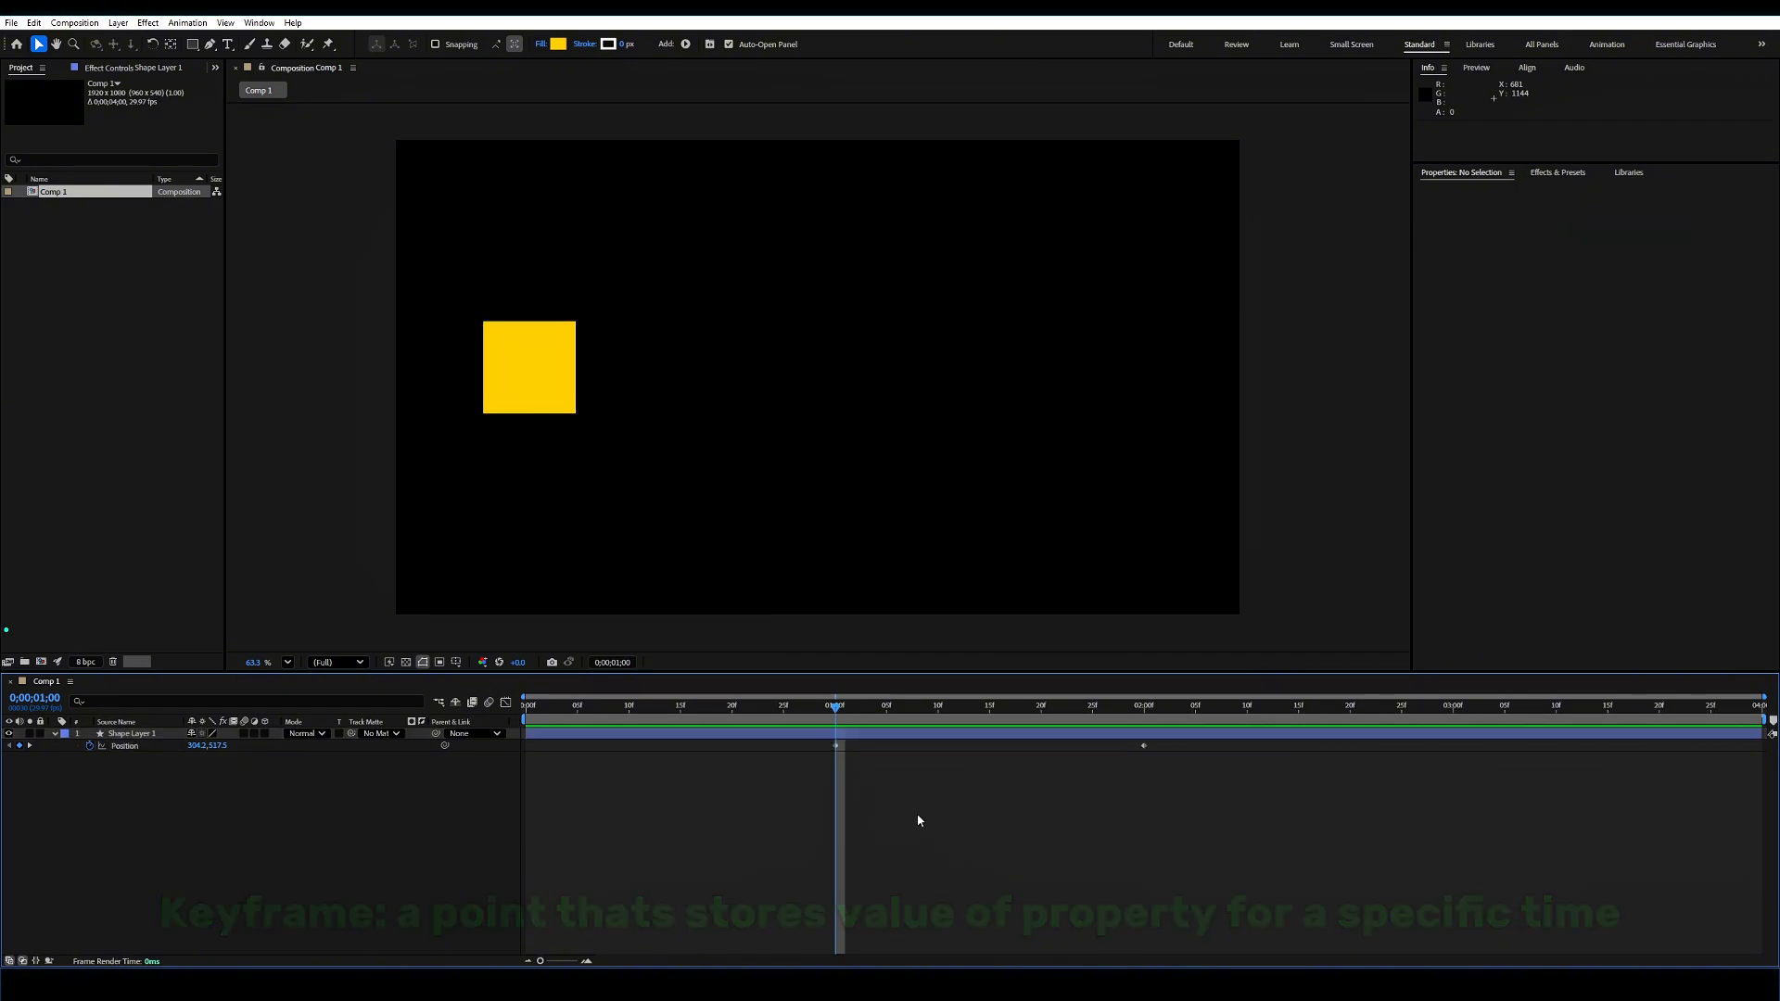
Step: Scrub back to frame 22 and return to 1 second, then select the shape layer to inspect its Position value and deselect it
{"action": "left_click_drag", "start_coordinate": [835, 711], "coordinate": [763, 710]}
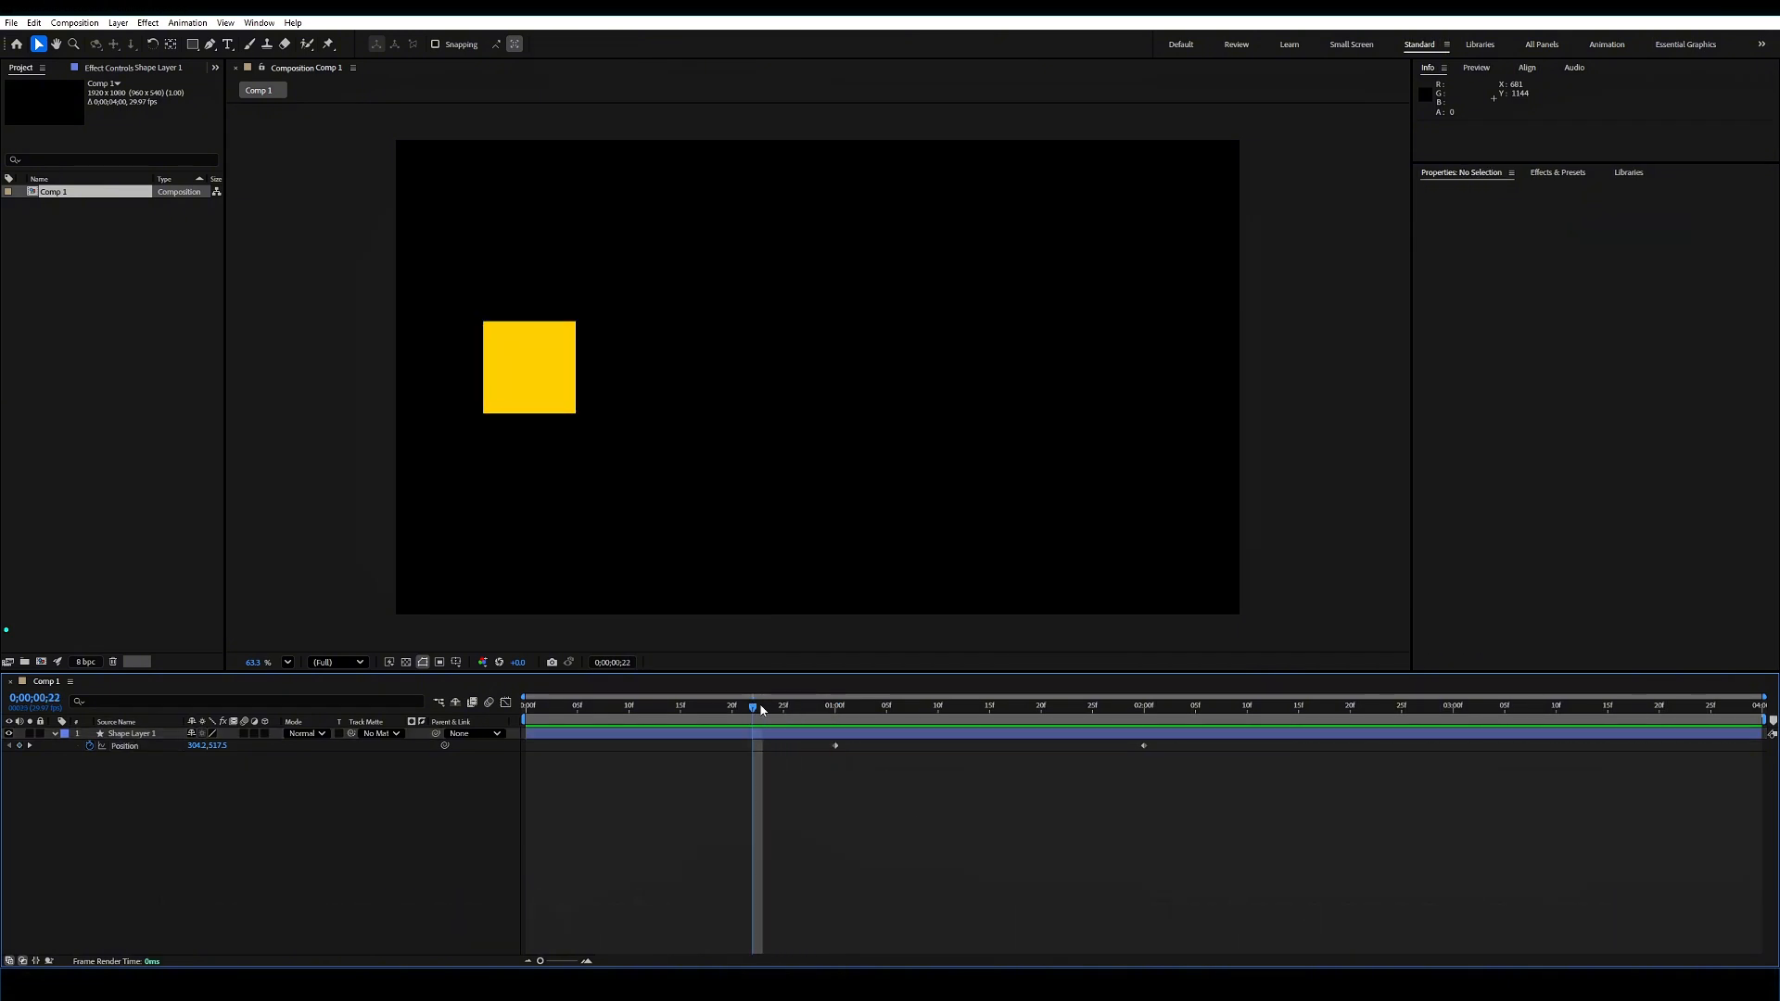
{"action": "left_click", "coordinate": [831, 711]}
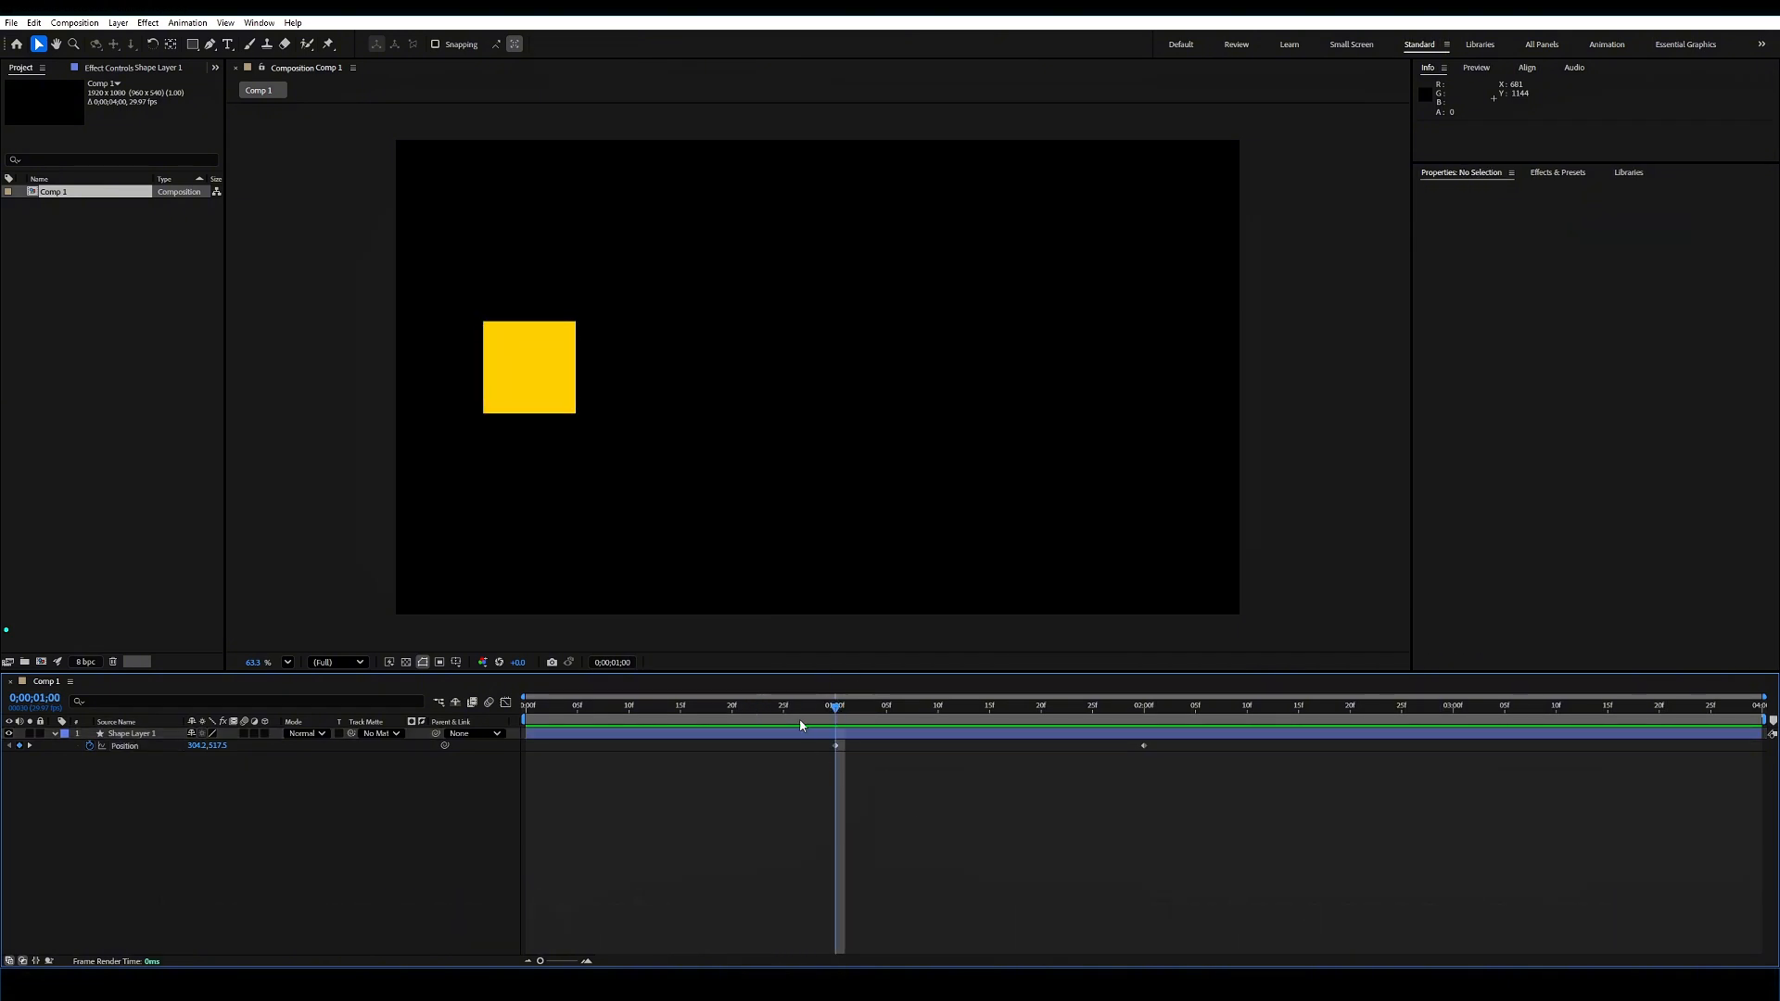
{"action": "left_click", "coordinate": [148, 734]}
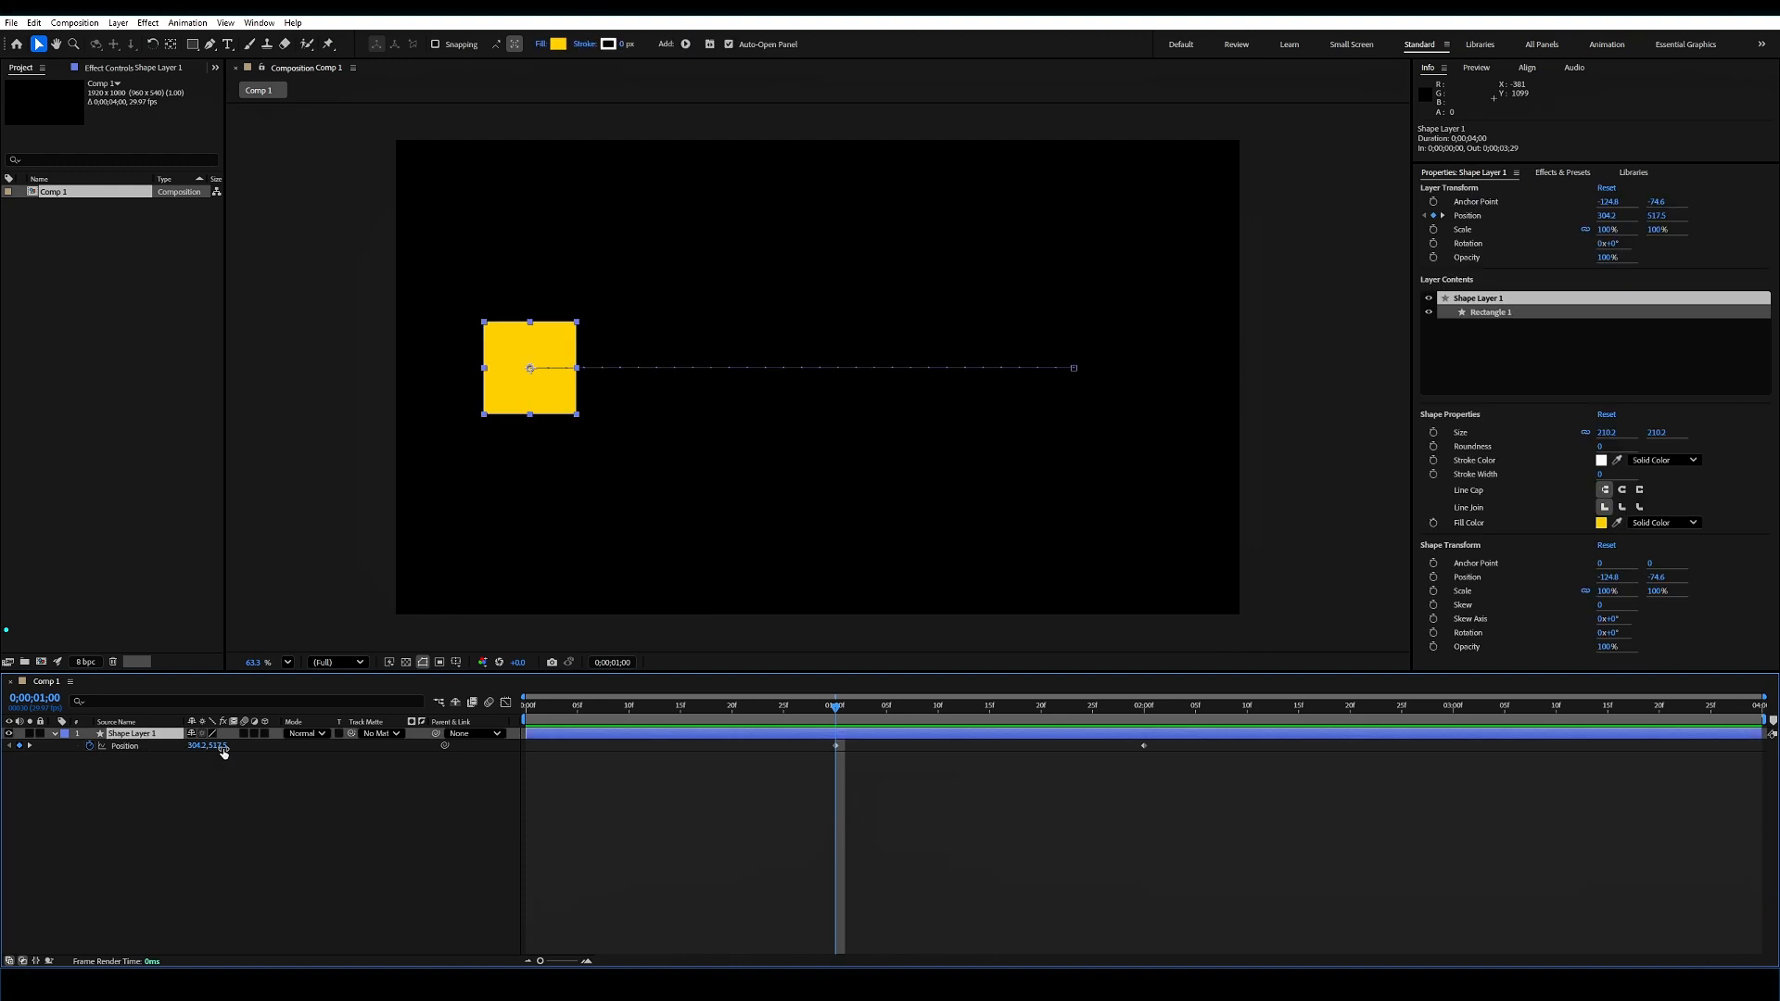
{"action": "left_click", "coordinate": [870, 787]}
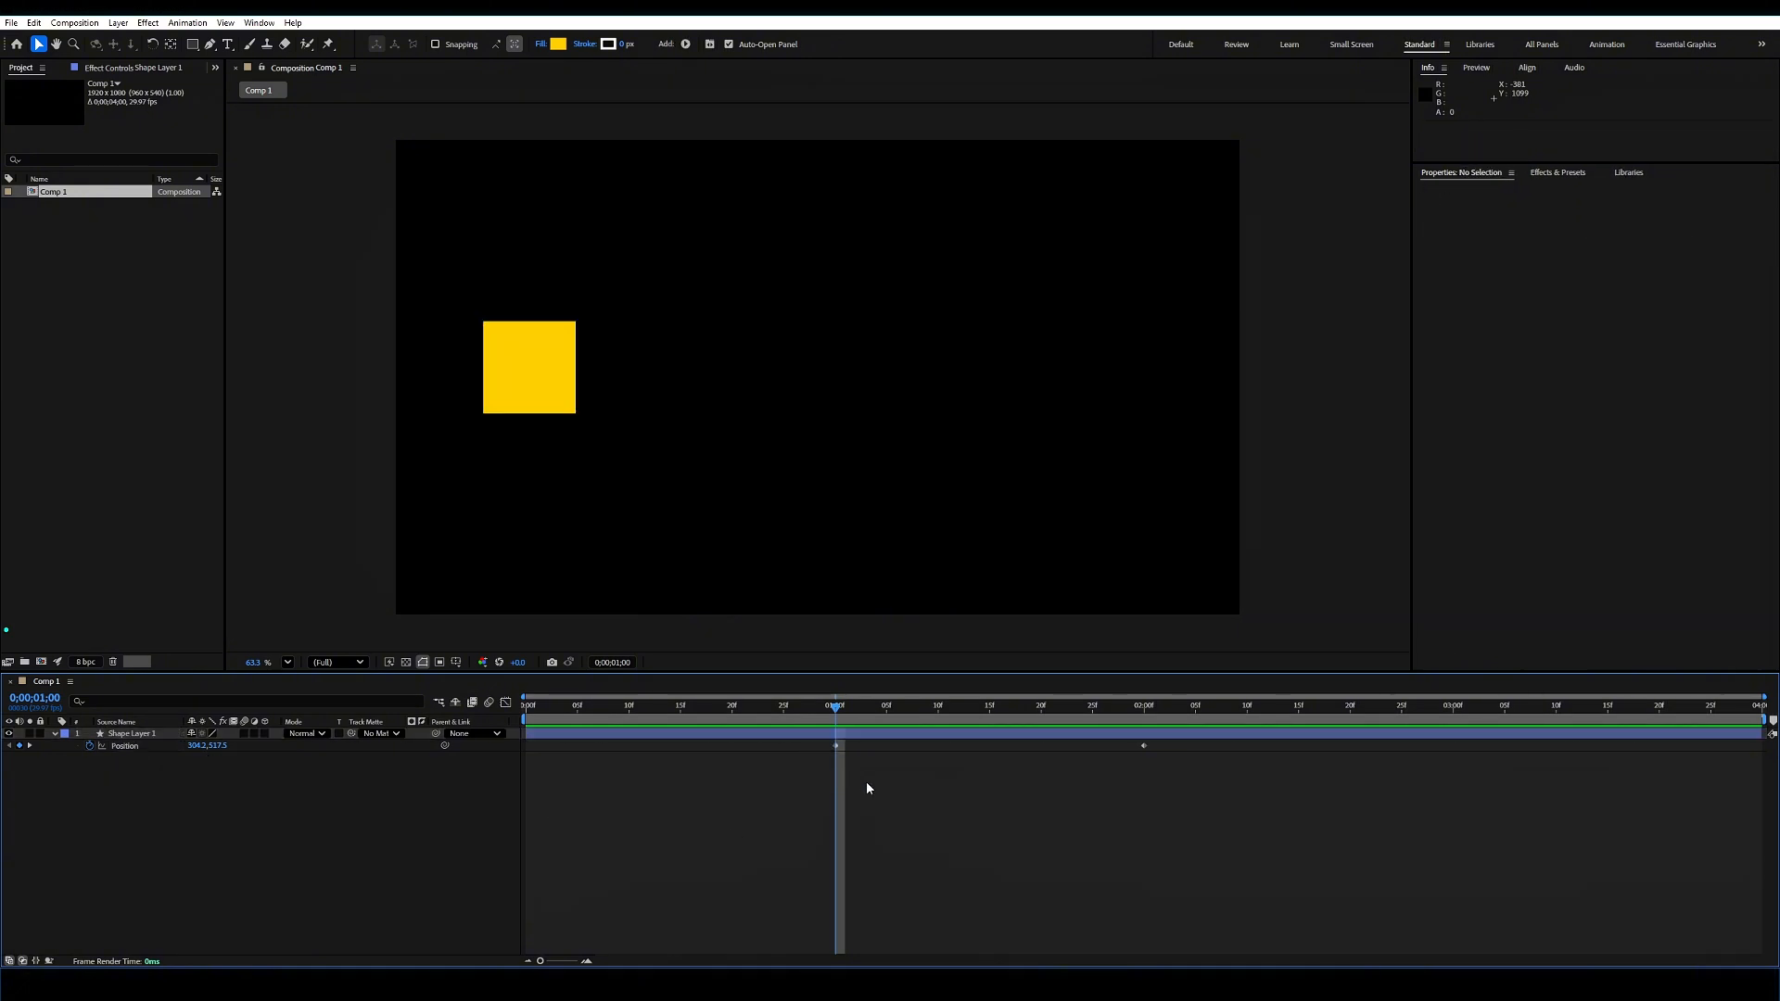
Step: Compare the Position values stored at the 1-second and 2-second keyframes, then return to 1 second with nothing selected
{"action": "left_click_drag", "start_coordinate": [843, 727], "coordinate": [1124, 753]}
{"action": "left_click", "coordinate": [1171, 763]}
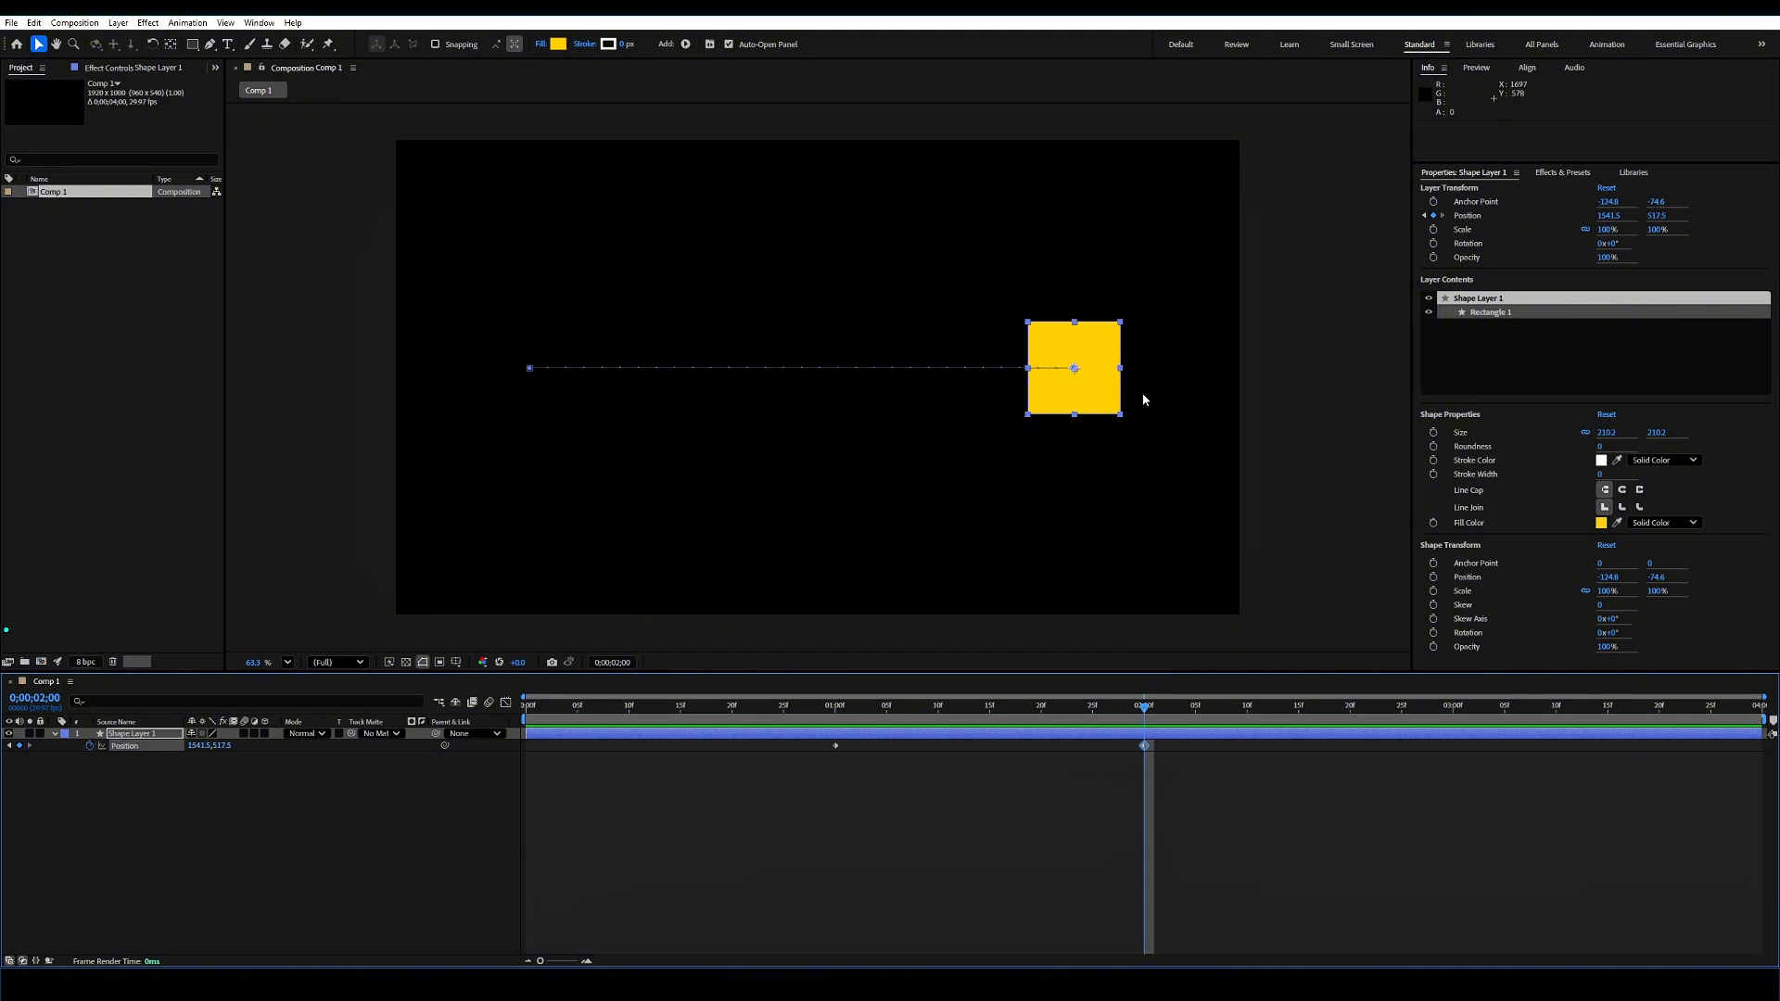
{"action": "mouse_move", "coordinate": [845, 714]}
{"action": "left_mouse_down"}
{"action": "mouse_move", "coordinate": [1148, 719]}
{"action": "mouse_move", "coordinate": [836, 716]}
{"action": "left_mouse_up"}
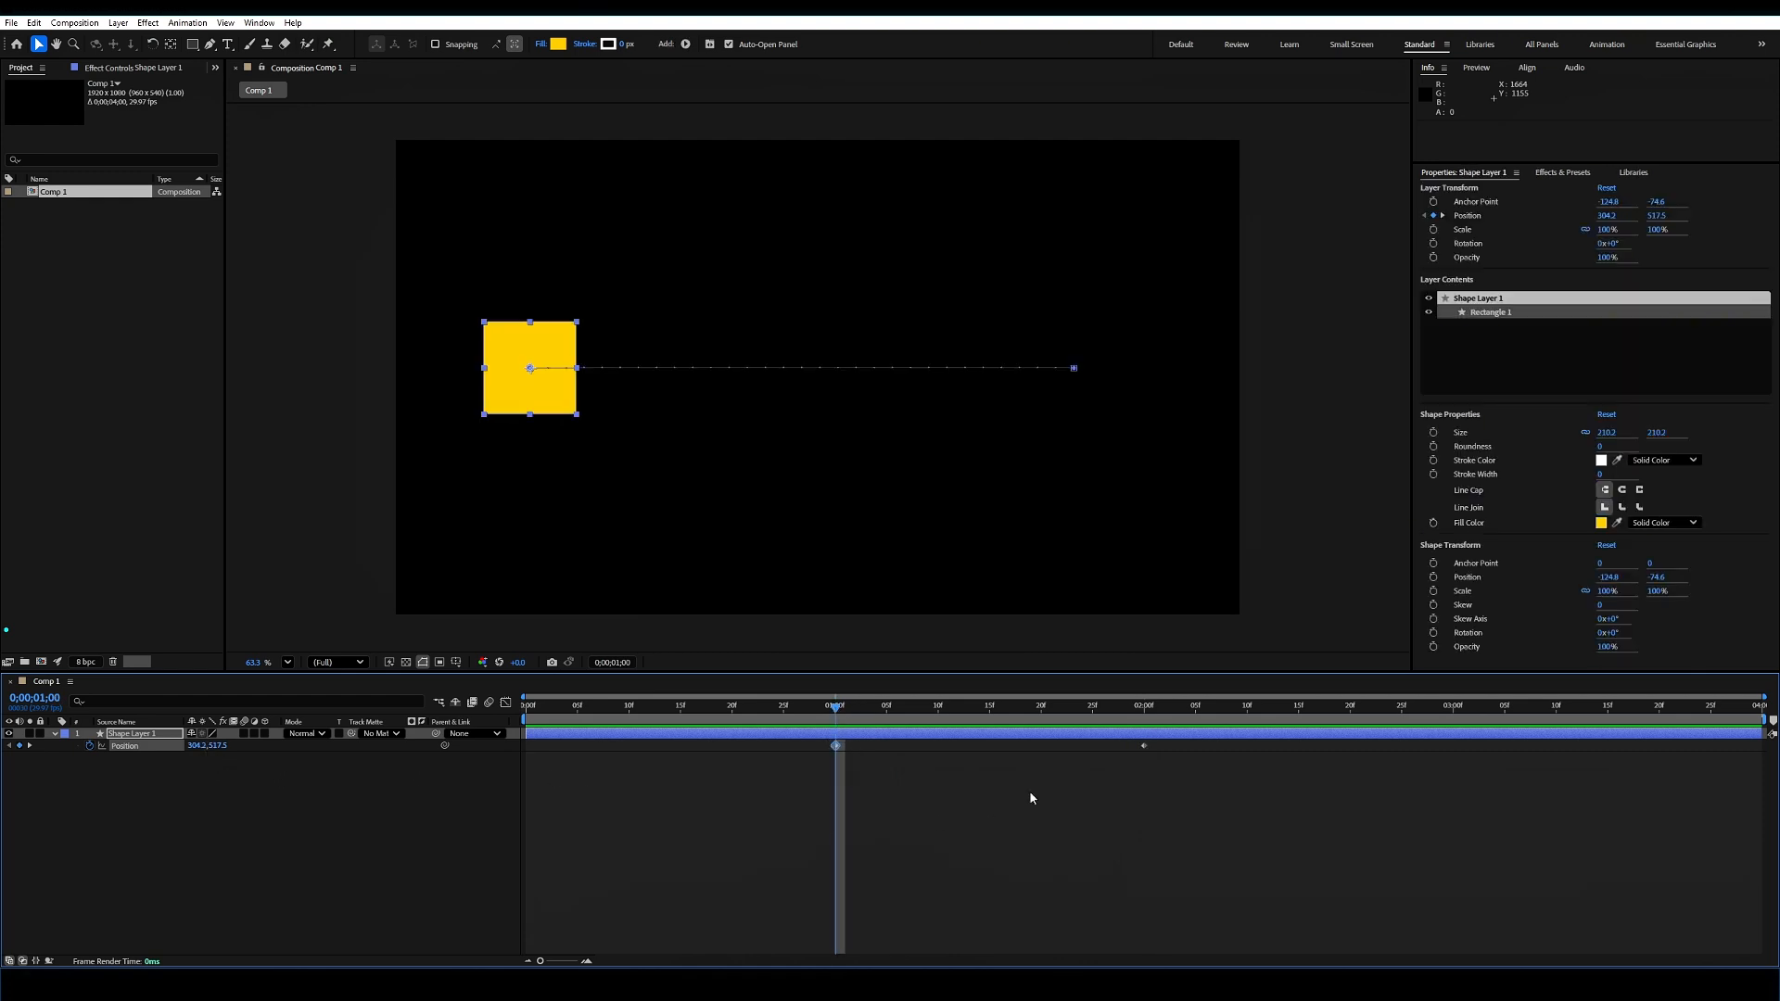
{"action": "left_click", "coordinate": [1146, 713]}
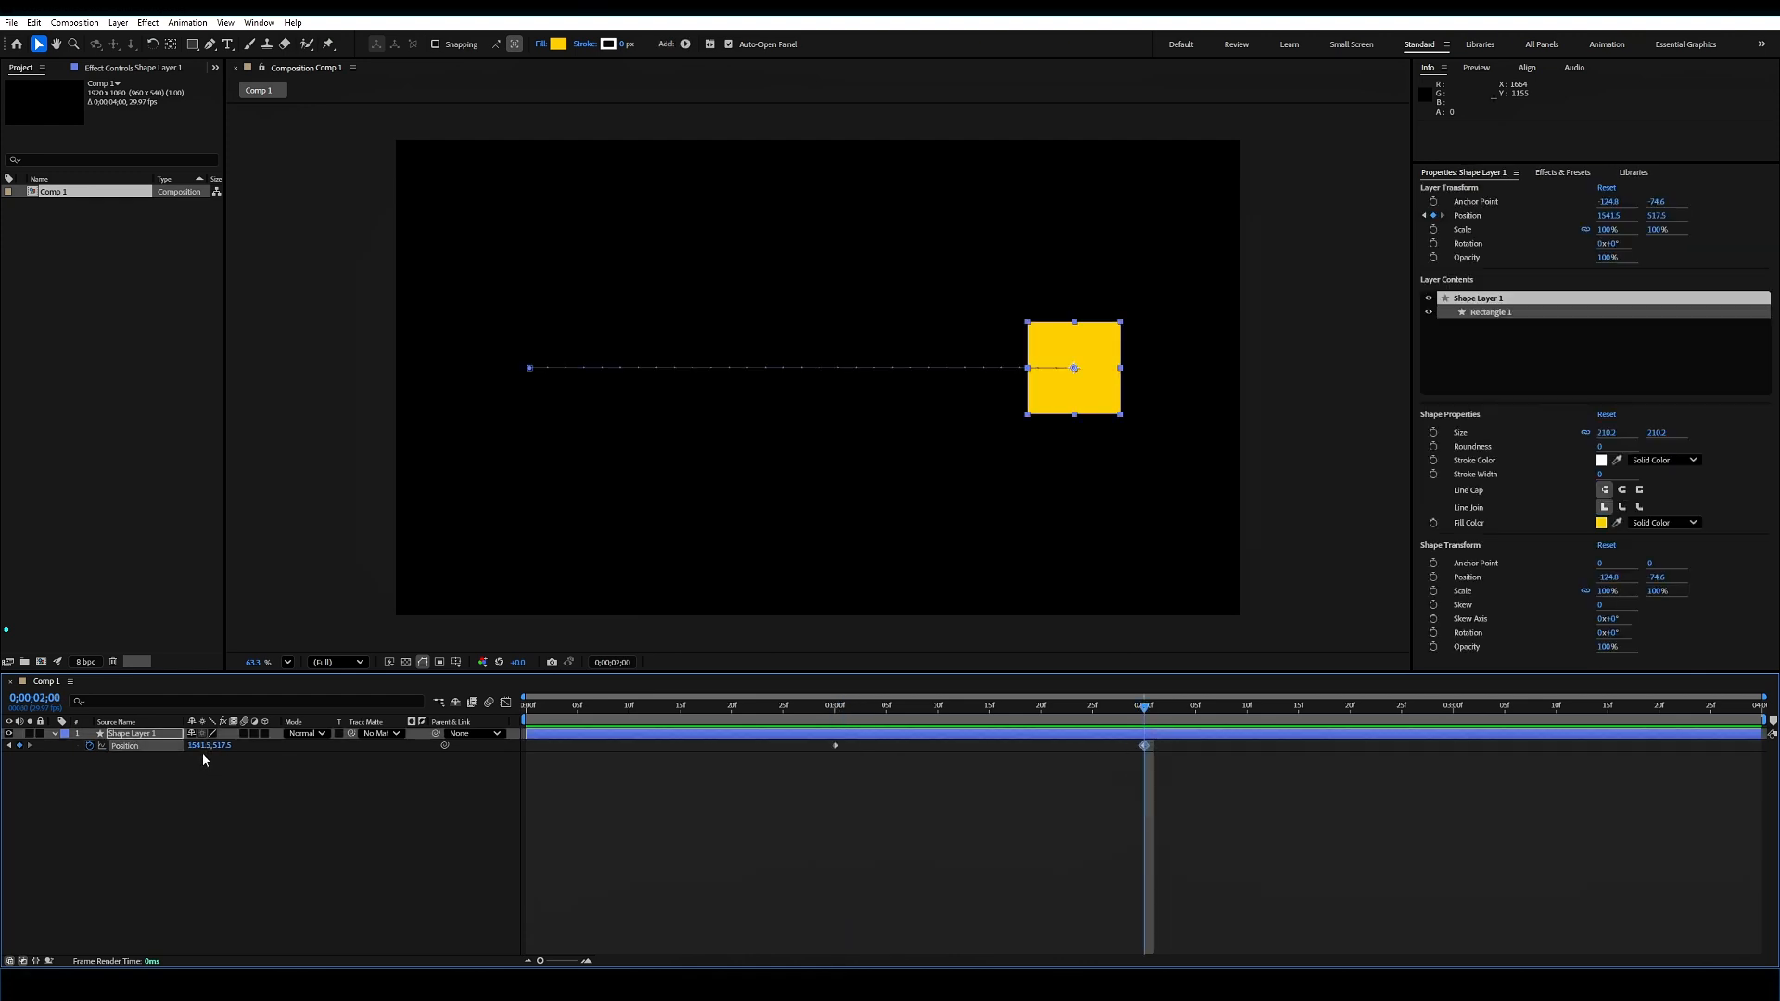
{"action": "left_click", "coordinate": [1172, 780]}
{"action": "left_click_drag", "start_coordinate": [1144, 723], "coordinate": [834, 703]}
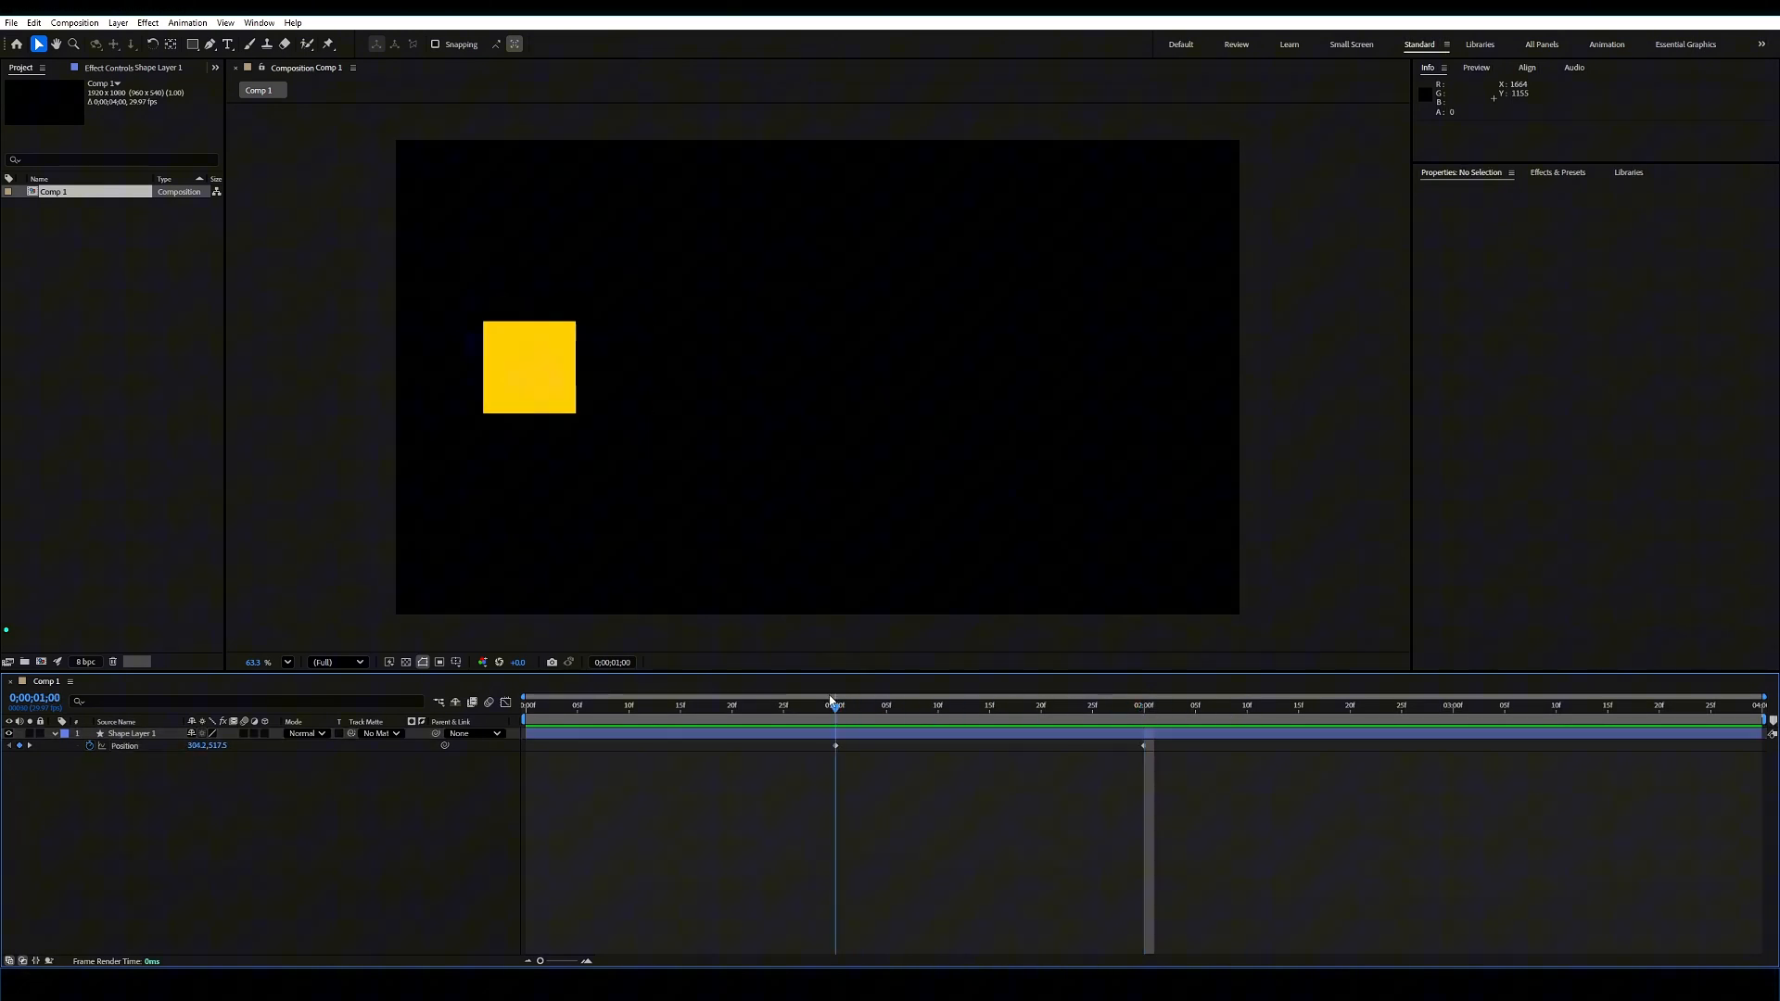
Step: Select the shape layer's first and second Position keyframes in turn and scrub from 1 second to examine the interpolation
{"action": "left_click", "coordinate": [879, 739]}
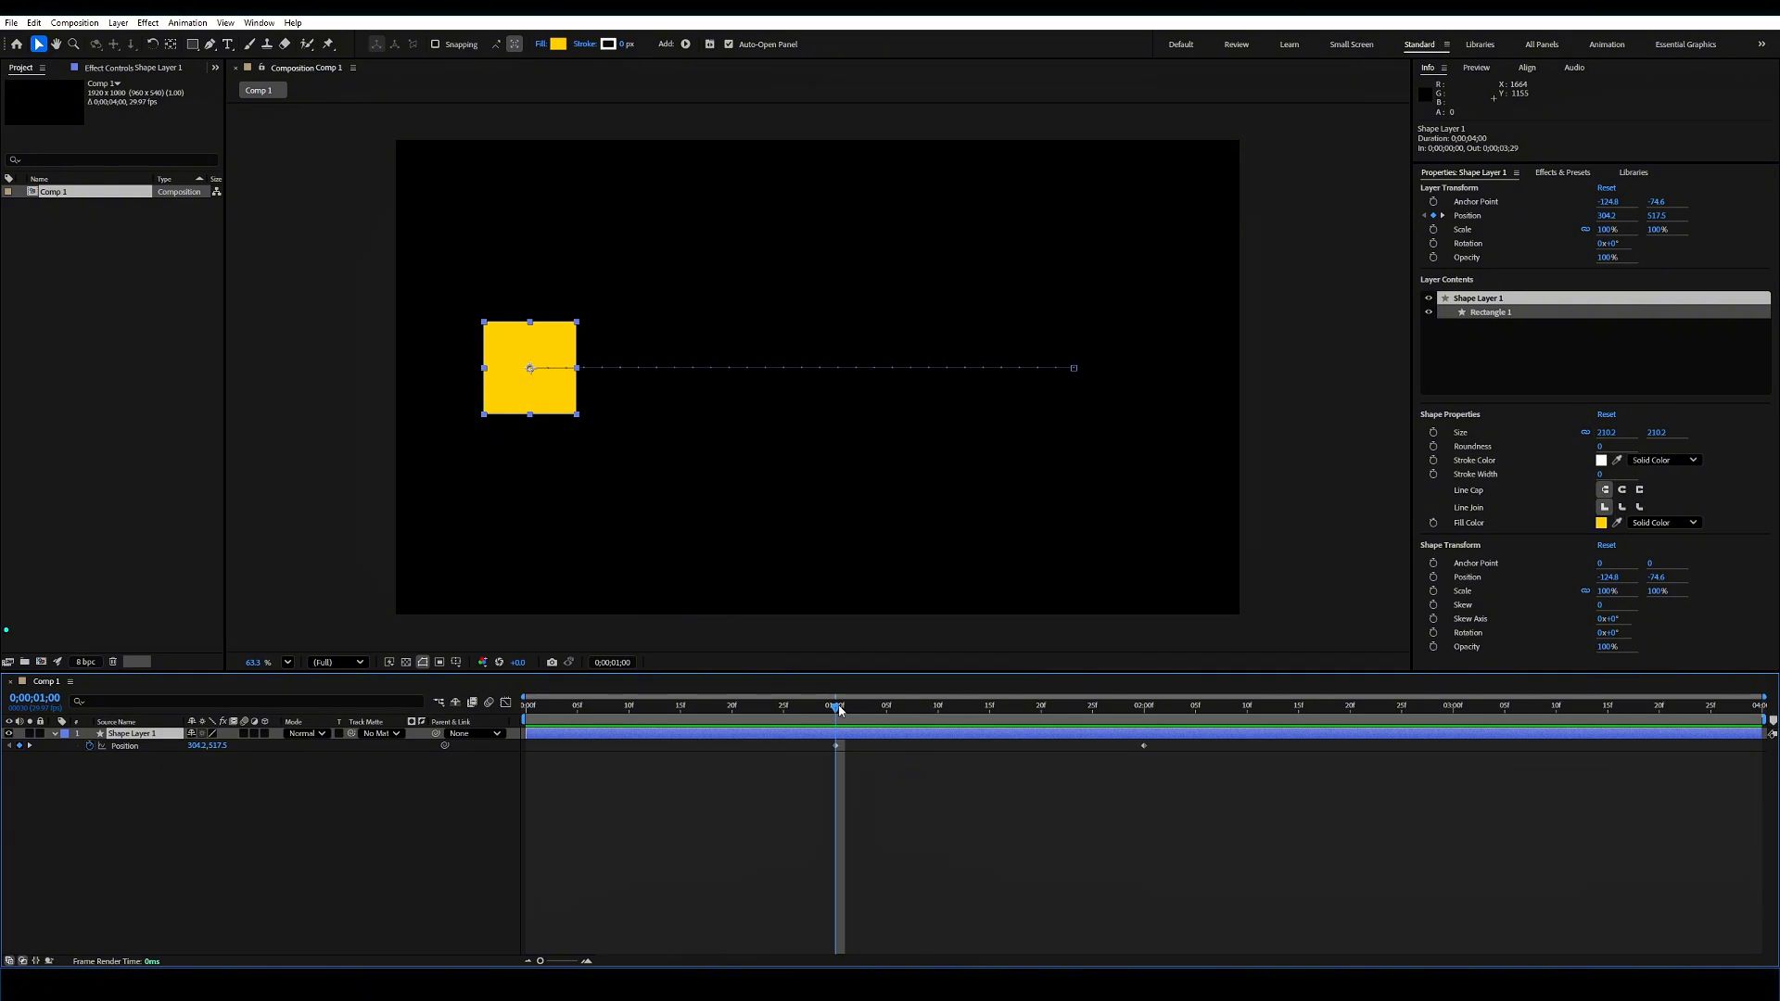
{"action": "mouse_move", "coordinate": [839, 711]}
{"action": "left_mouse_down"}
{"action": "mouse_move", "coordinate": [968, 710]}
{"action": "mouse_move", "coordinate": [837, 712]}
{"action": "left_mouse_up"}
{"action": "left_click_drag", "start_coordinate": [870, 776], "coordinate": [820, 741]}
{"action": "left_click_drag", "start_coordinate": [1173, 777], "coordinate": [1122, 745]}
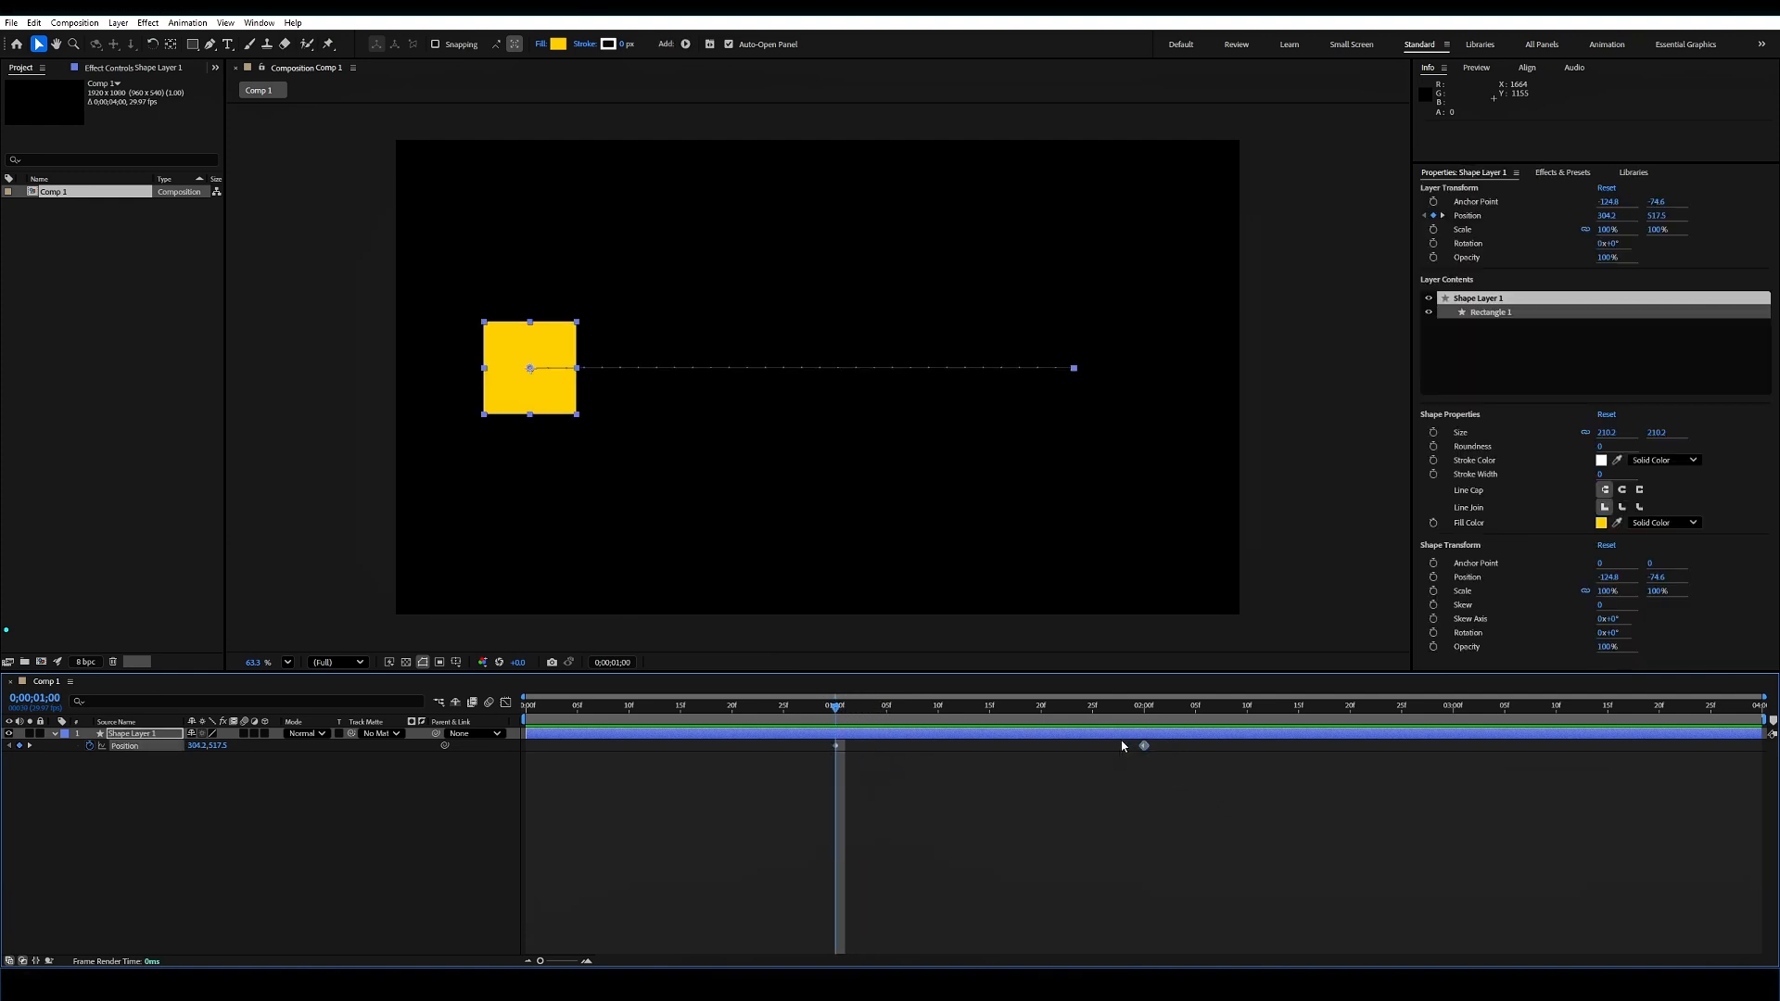
{"action": "mouse_move", "coordinate": [839, 711]}
{"action": "left_mouse_down"}
{"action": "mouse_move", "coordinate": [1144, 724]}
{"action": "mouse_move", "coordinate": [841, 710]}
{"action": "left_mouse_up"}
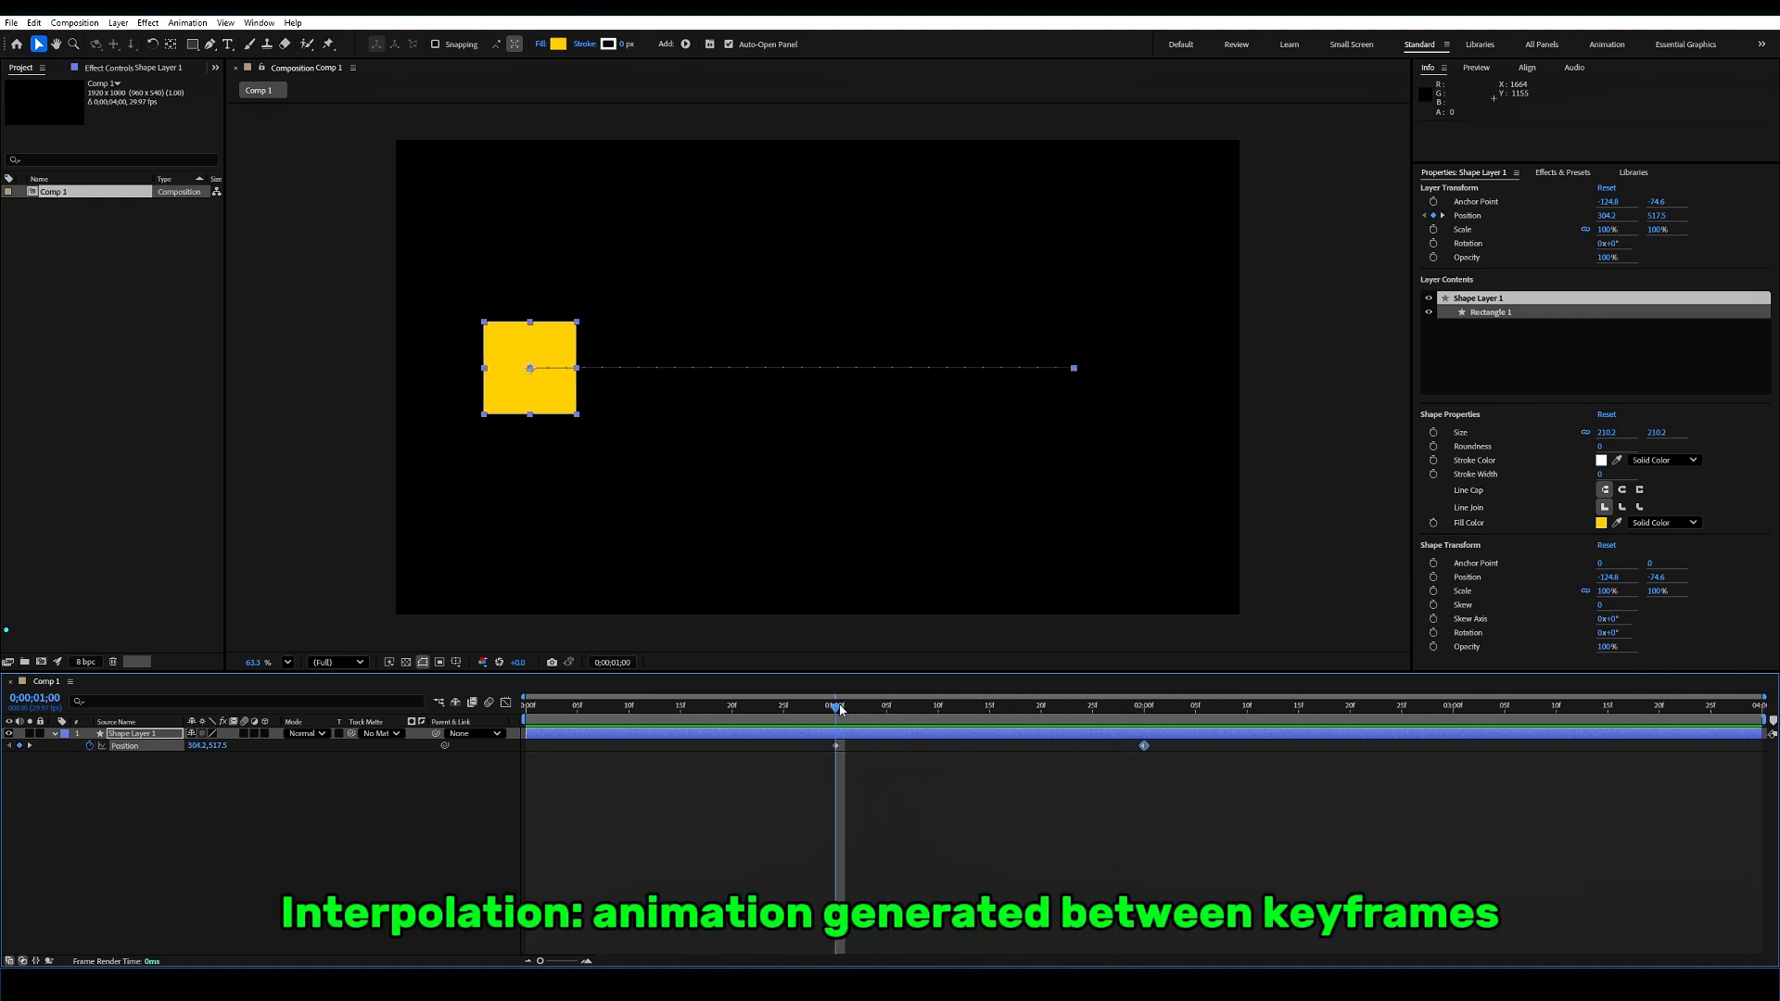
Step: Clear the keyframe selection and scrub the time back to 0;00;00;29
{"action": "left_click", "coordinate": [1057, 811]}
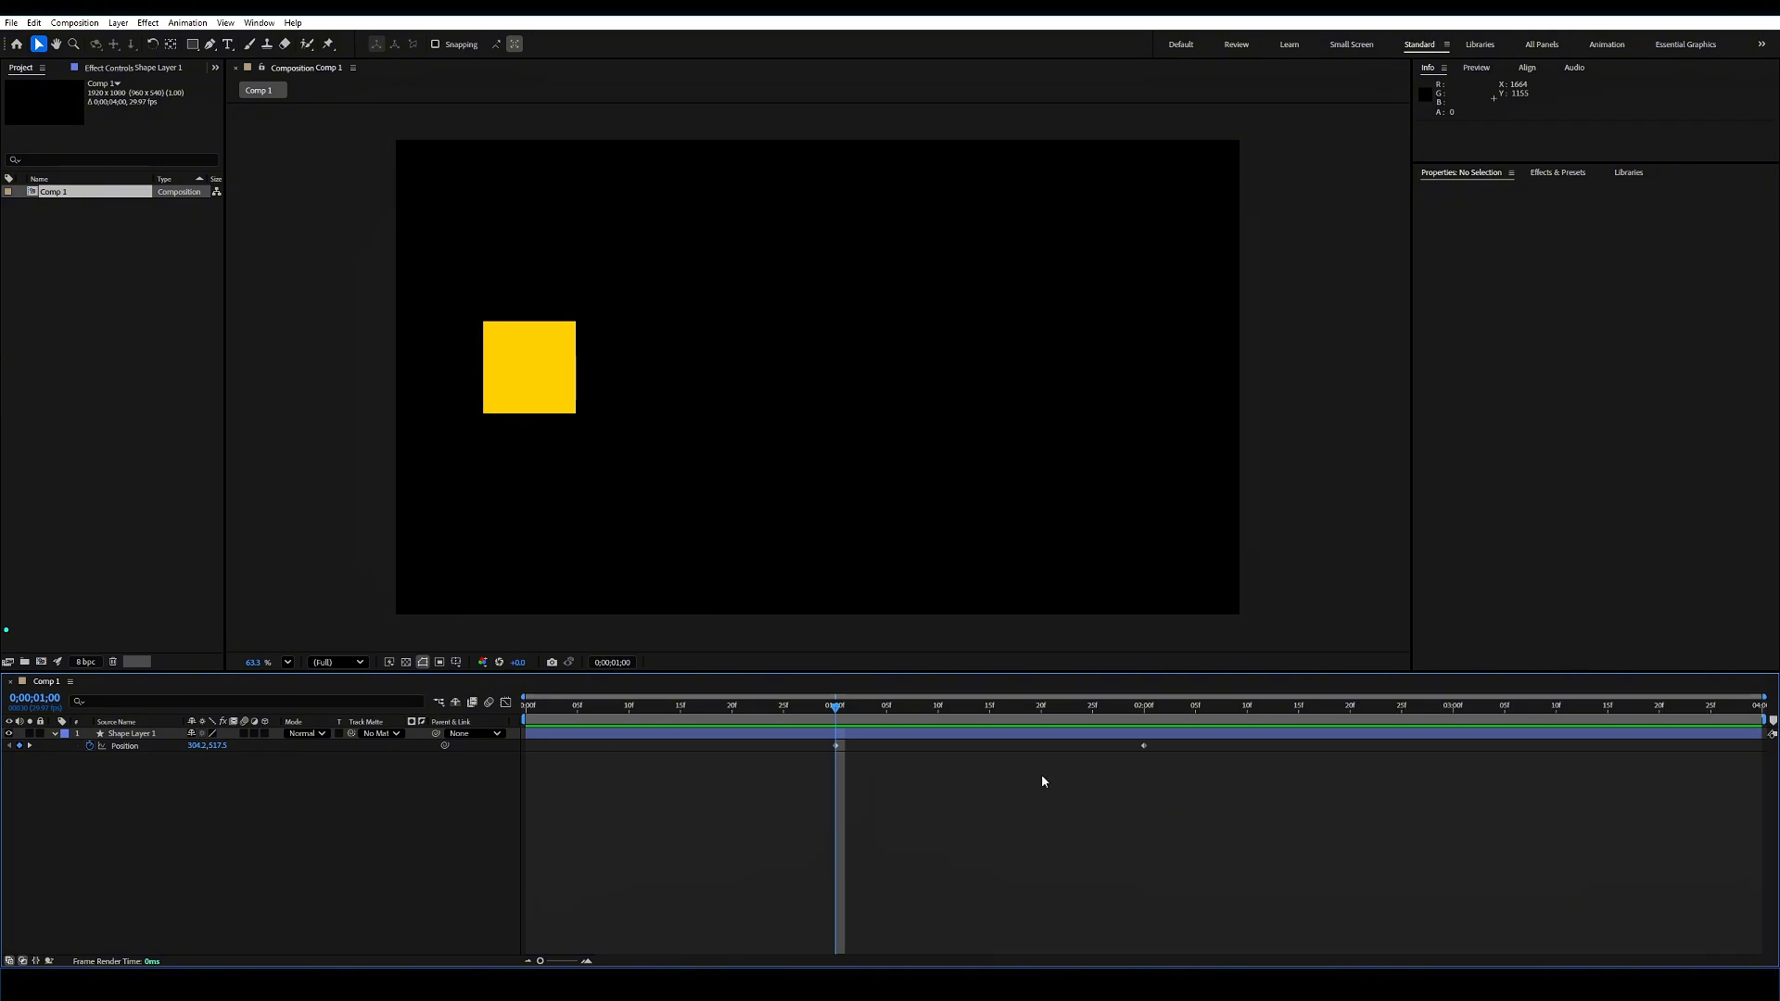
{"action": "left_click_drag", "start_coordinate": [1183, 793], "coordinate": [826, 719]}
{"action": "left_click", "coordinate": [885, 788]}
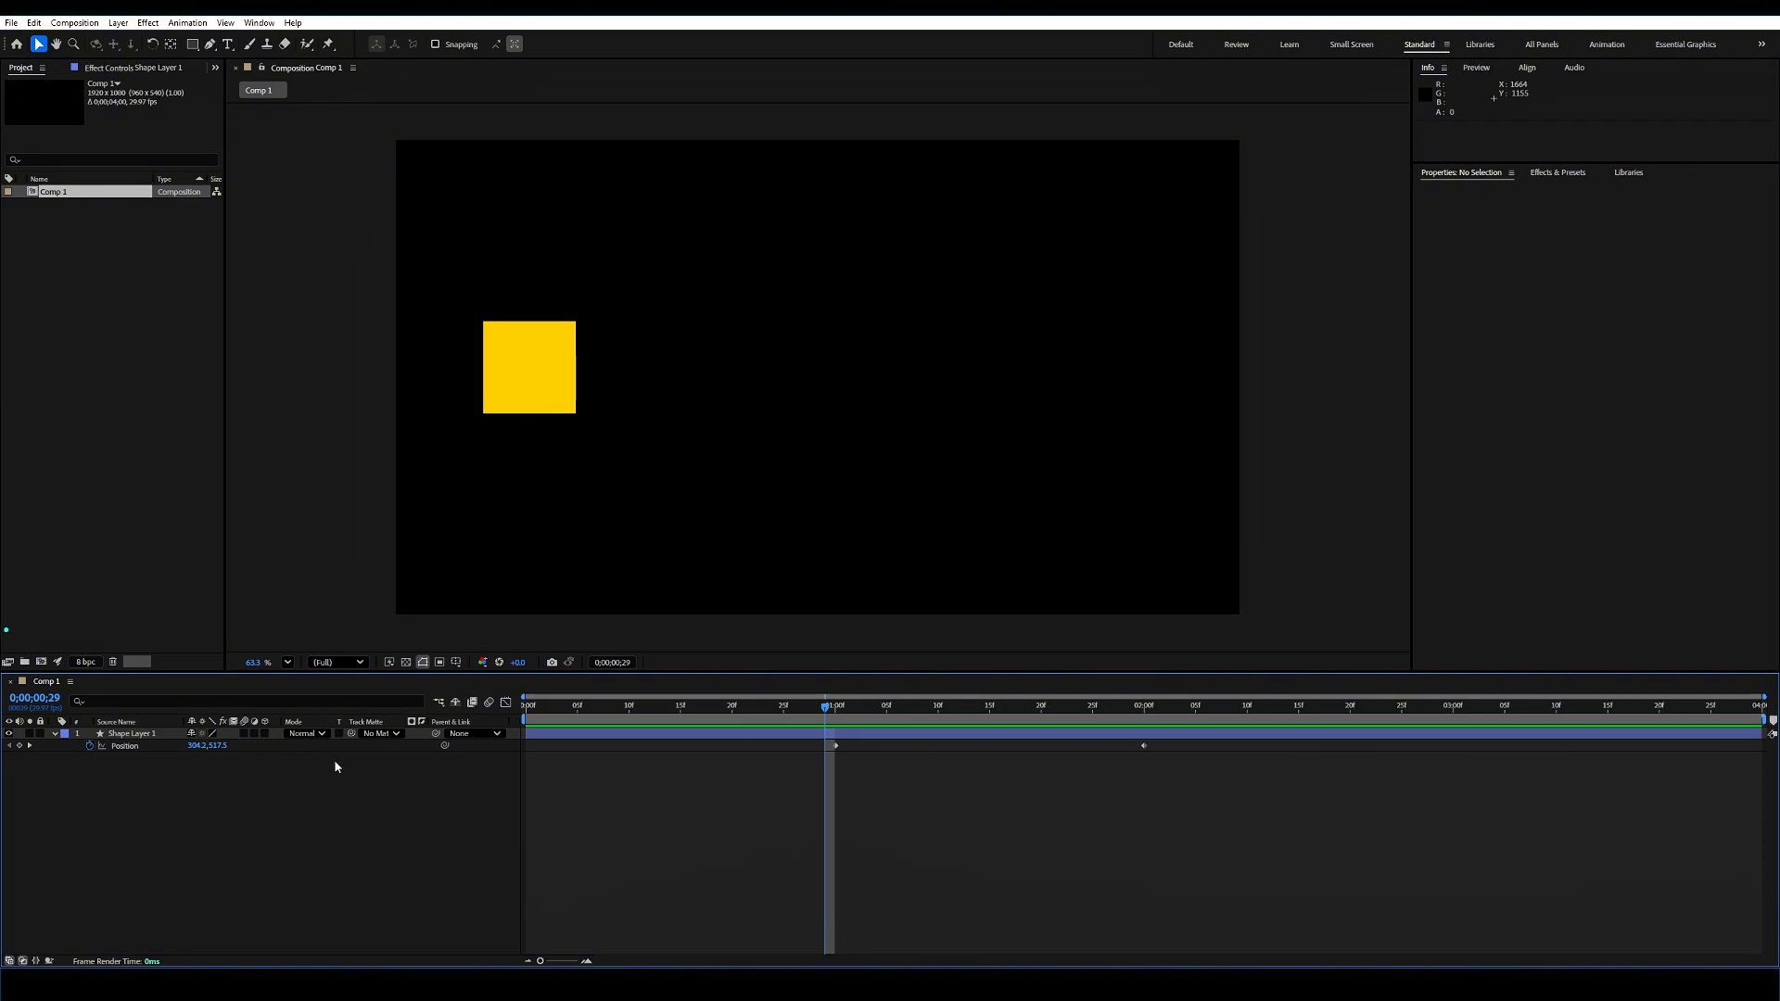
Step: Delete the animated shape layer and draw a new yellow square about 191 px wide left of the composition's centre
{"action": "left_click", "coordinate": [151, 735]}
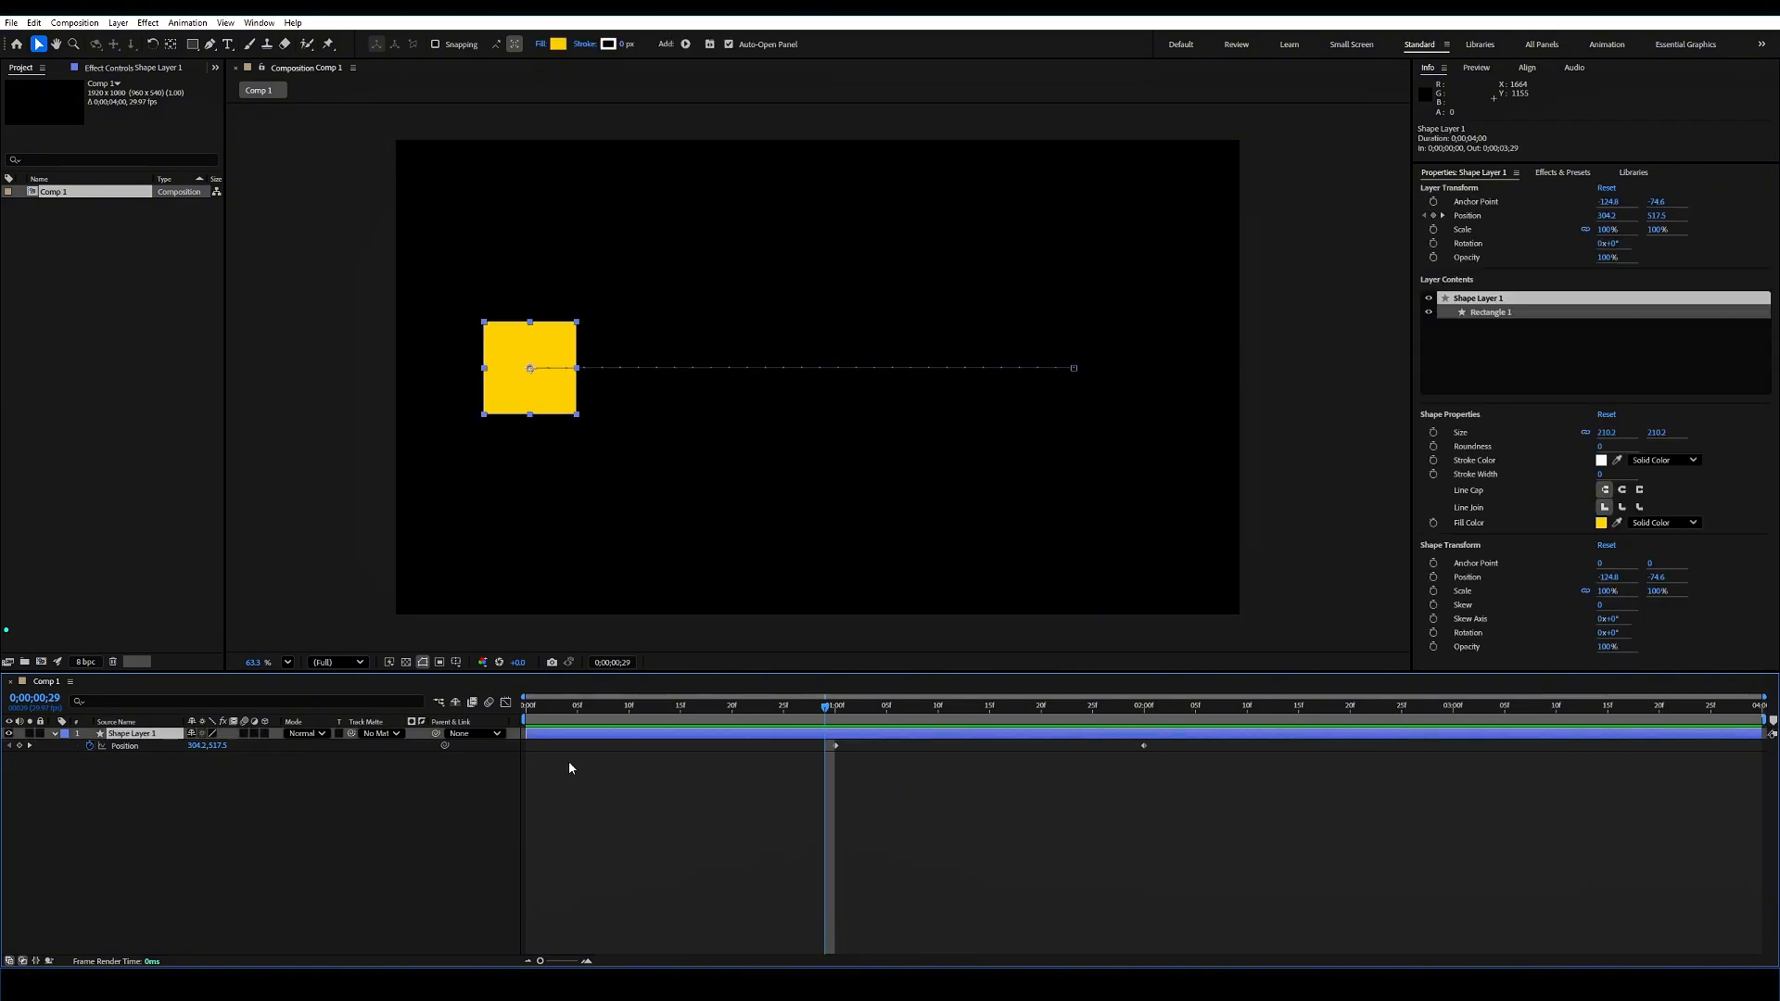
{"action": "key", "text": "Delete"}
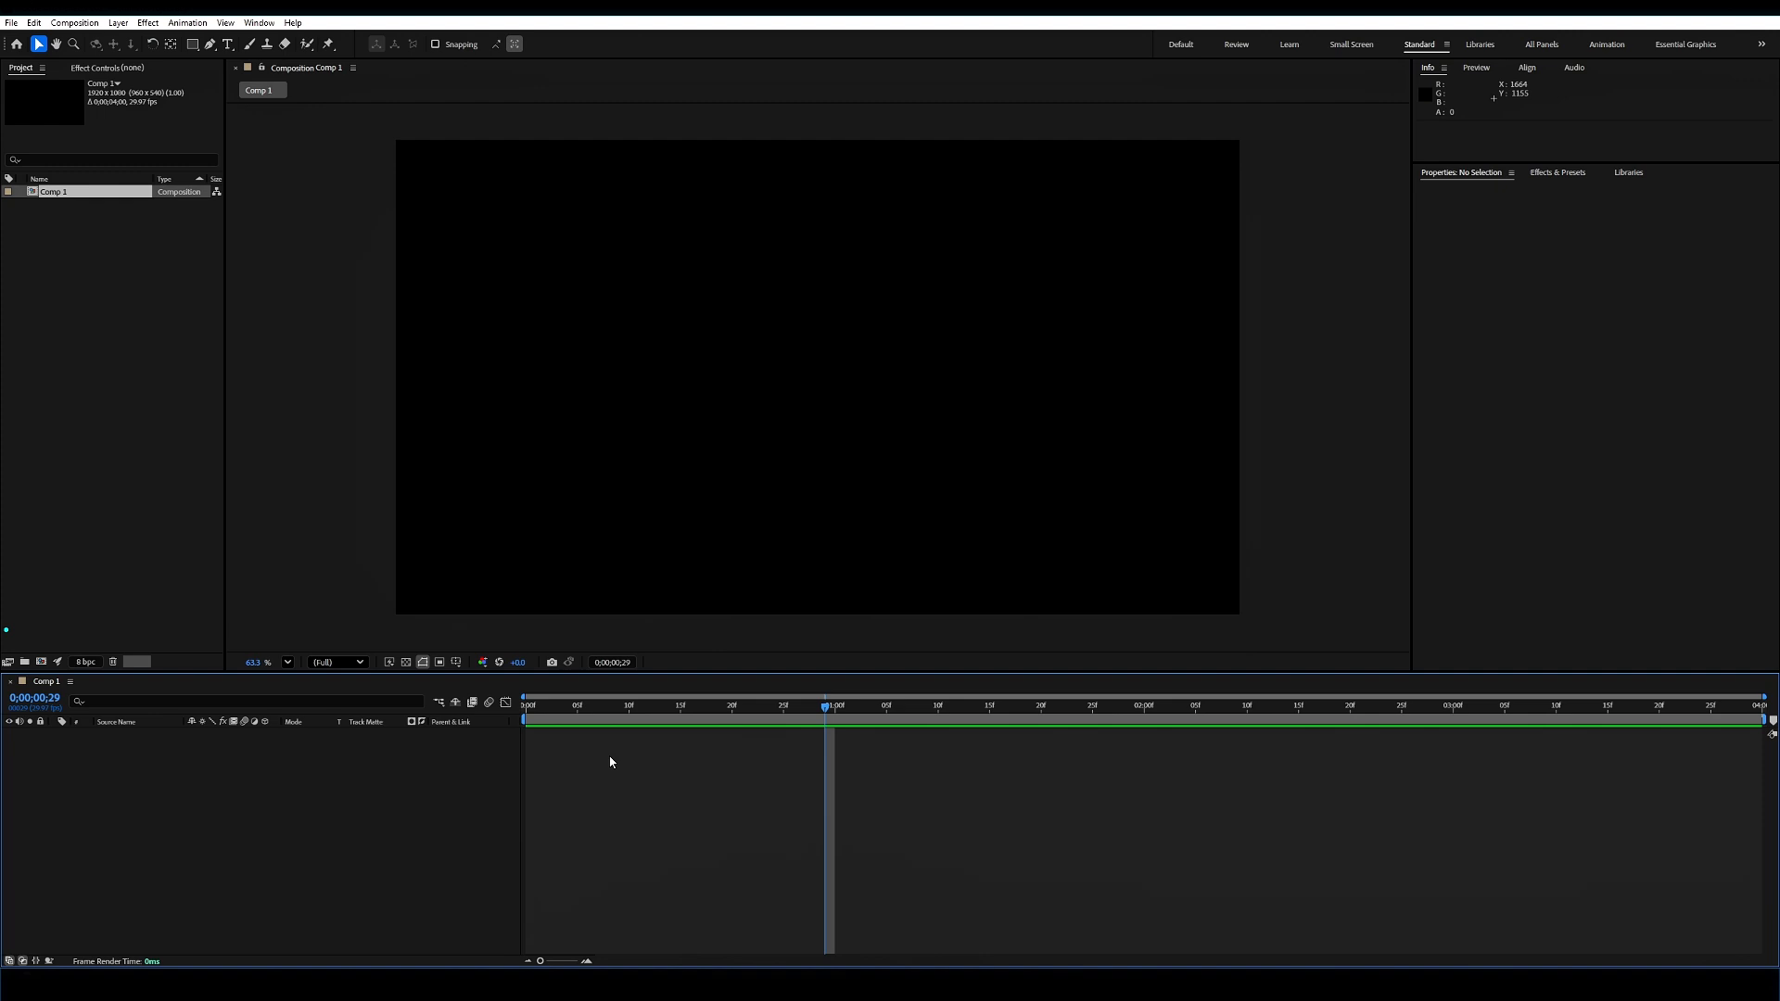
{"action": "left_click", "coordinate": [192, 45]}
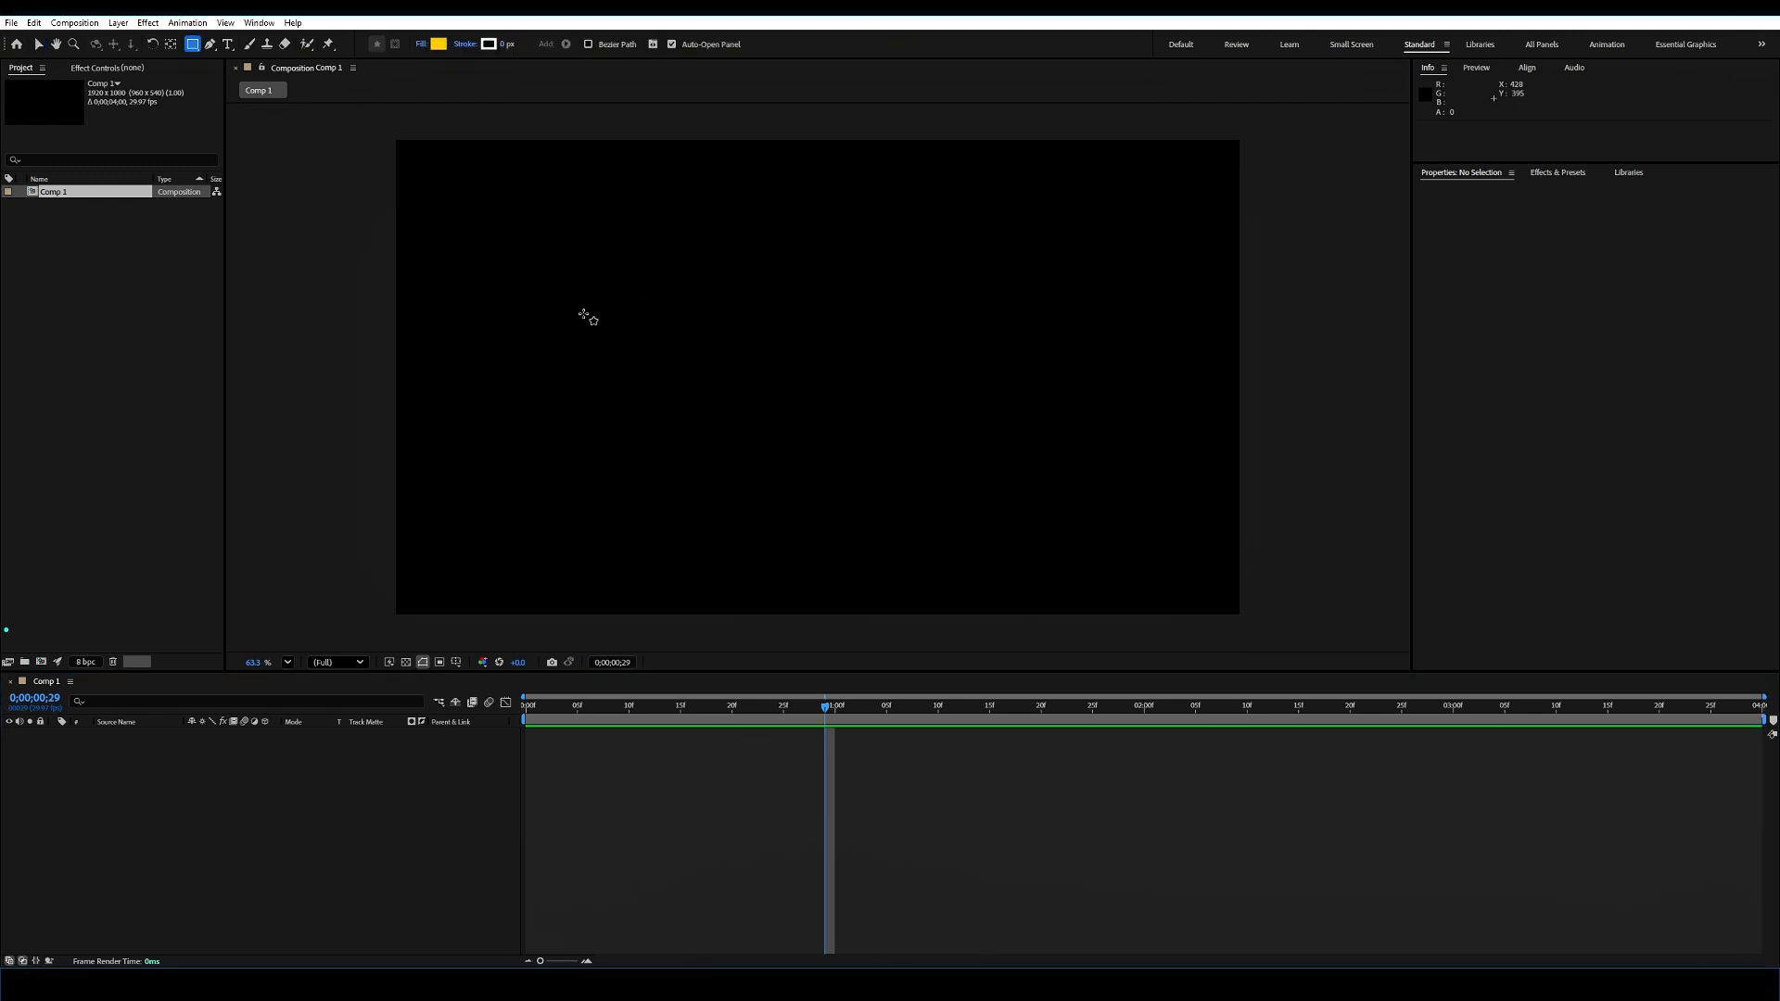
{"action": "left_click_drag", "start_coordinate": [575, 312], "coordinate": [659, 396]}
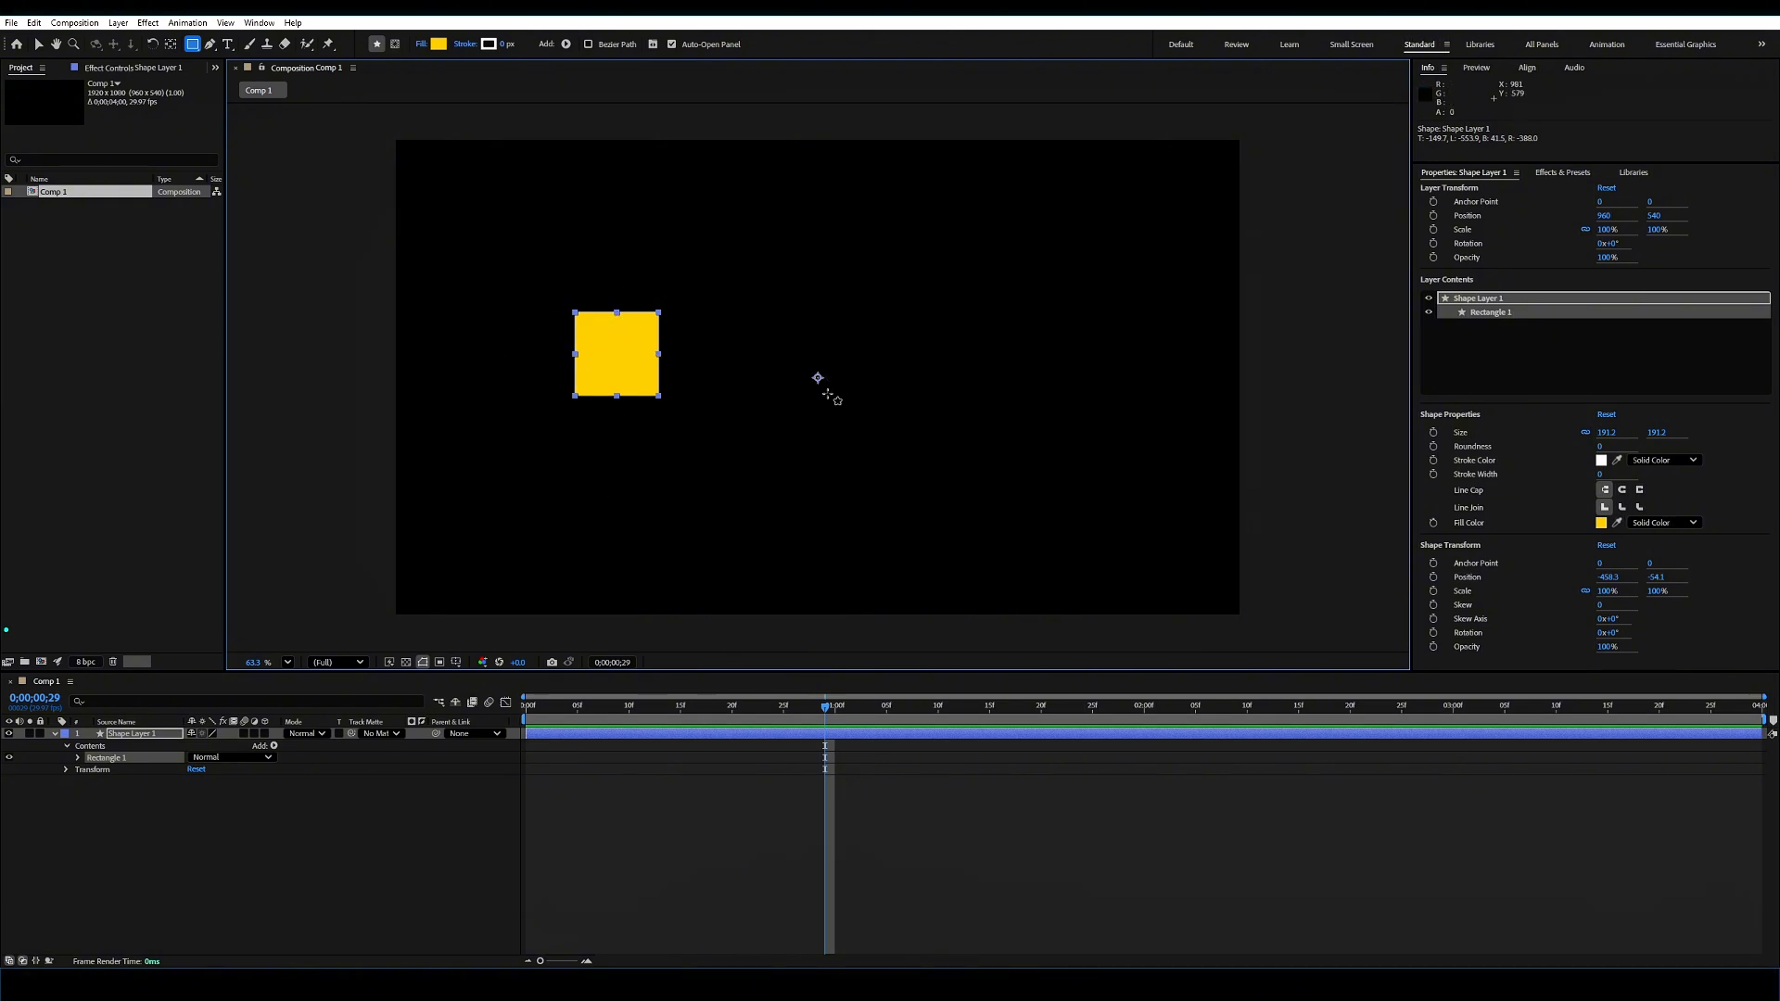
Step: Select the new shape layer and show only its Position property
{"action": "left_click", "coordinate": [149, 739]}
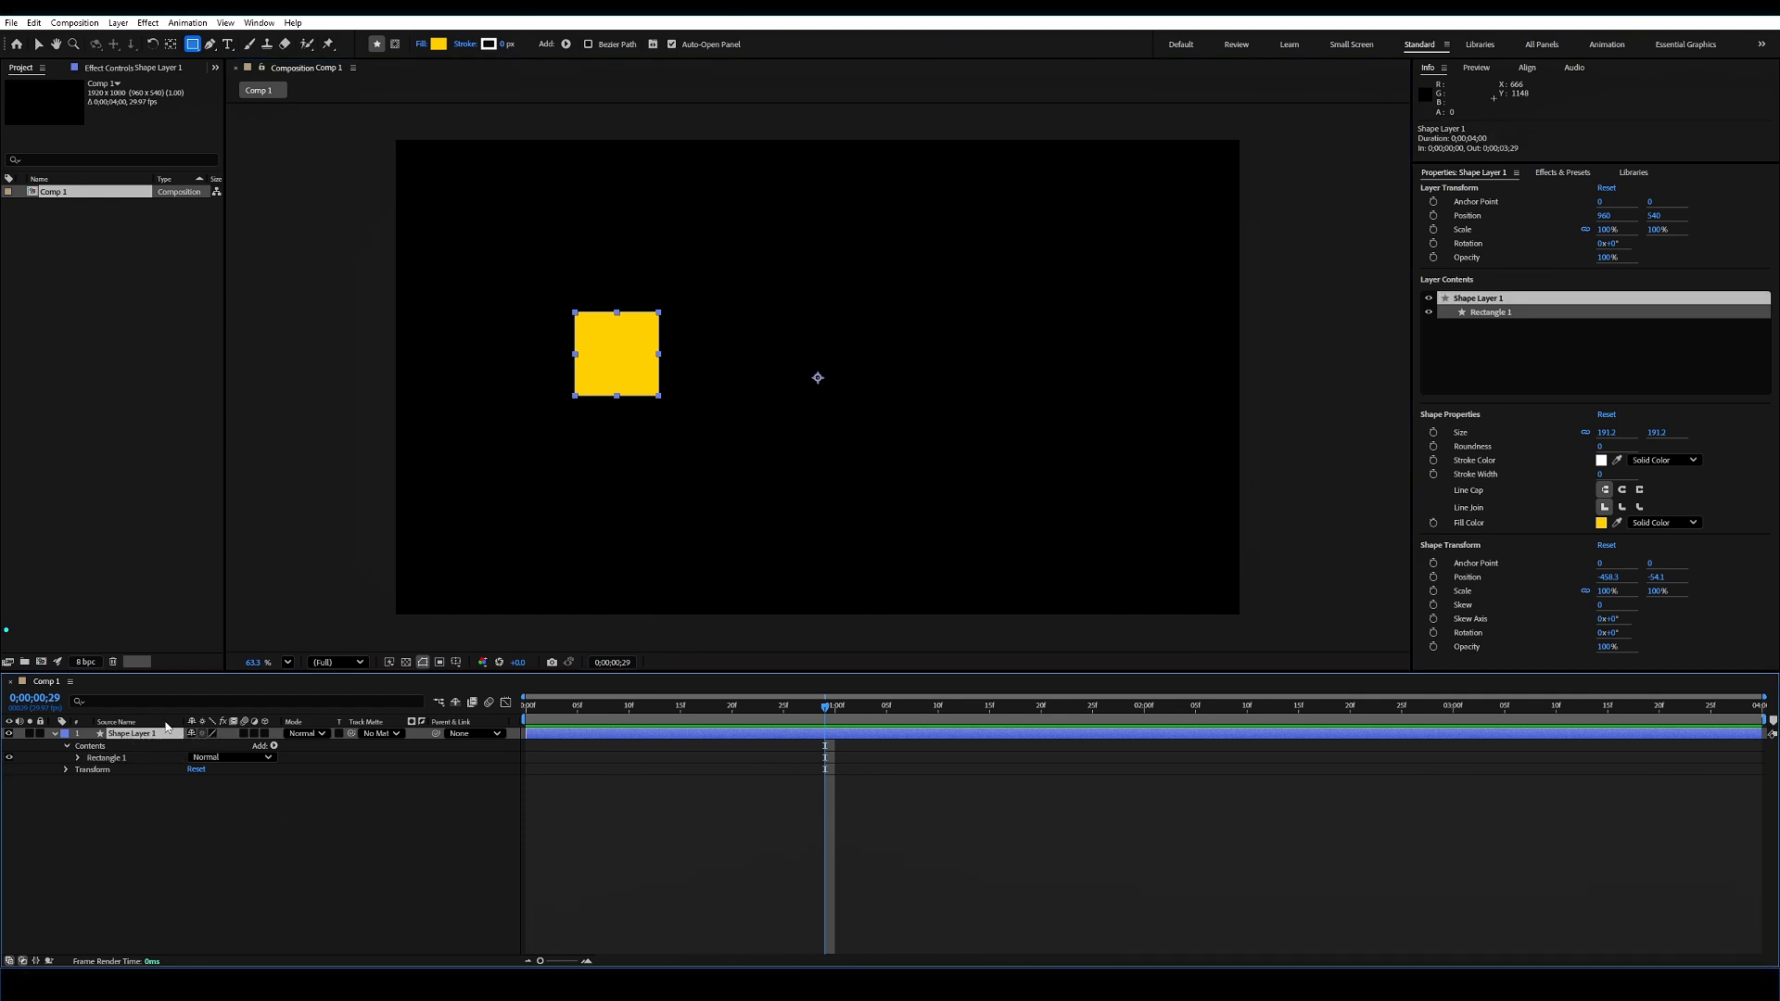
{"action": "left_click", "coordinate": [413, 822]}
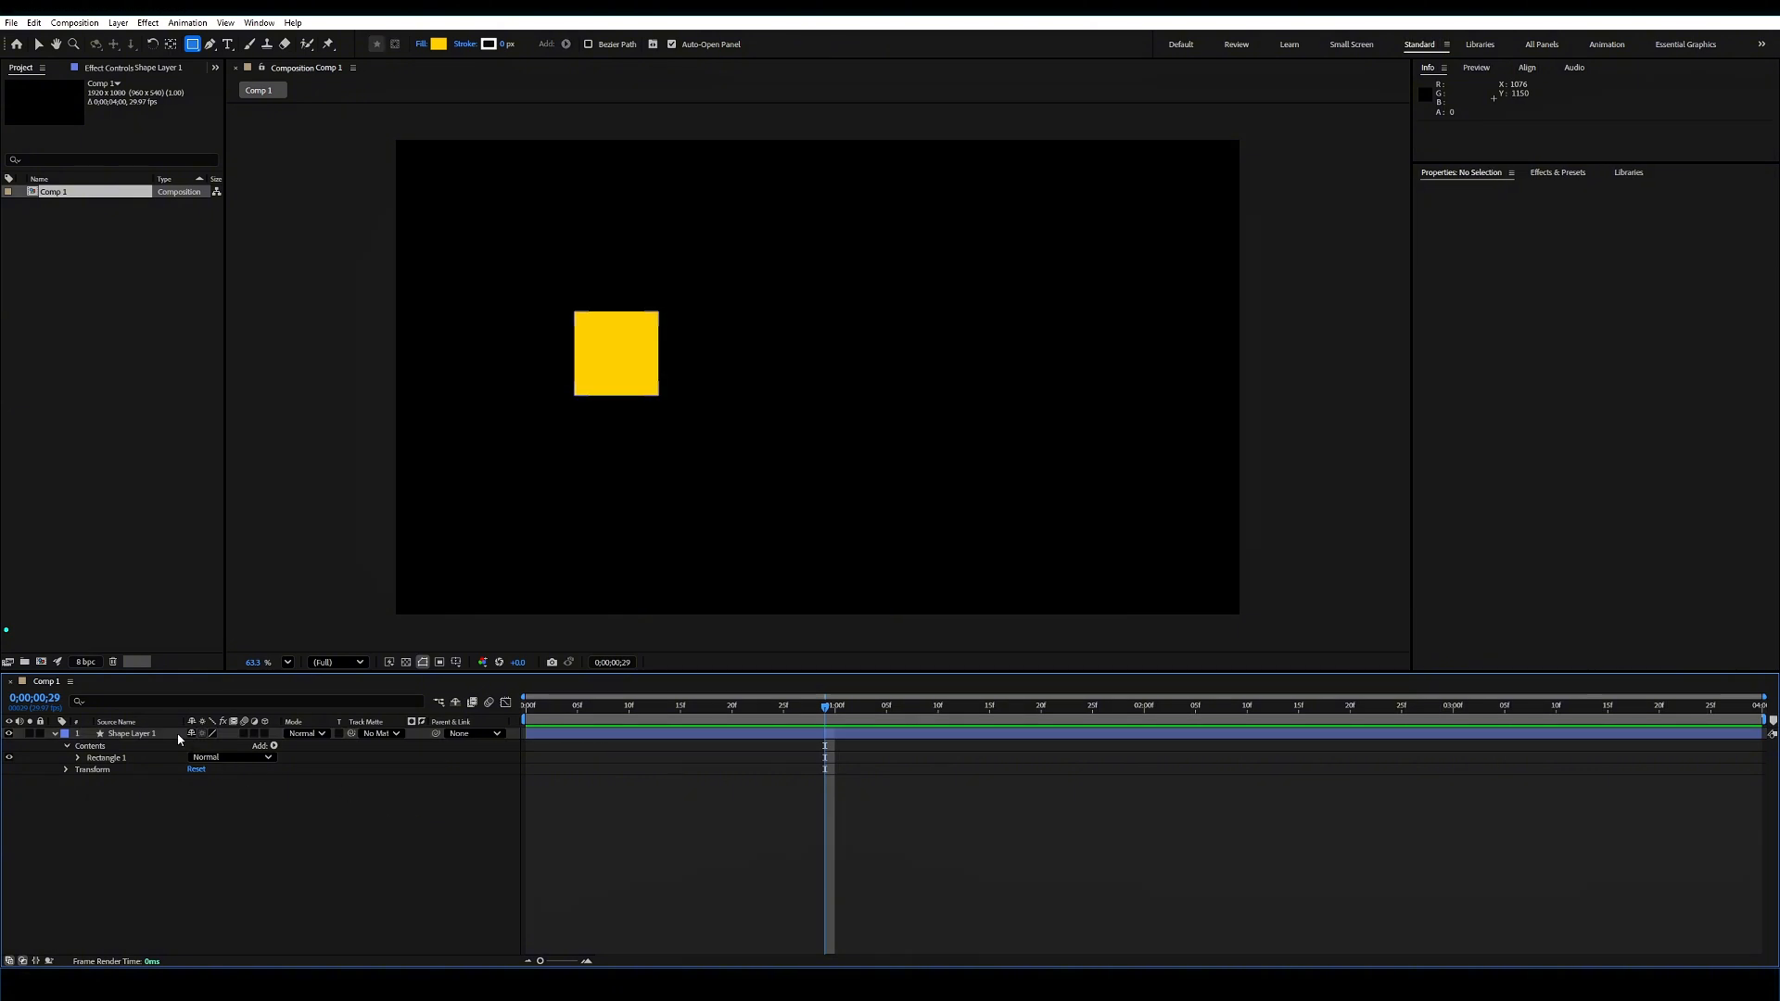
{"action": "left_click", "coordinate": [179, 739]}
{"action": "key", "text": "p"}
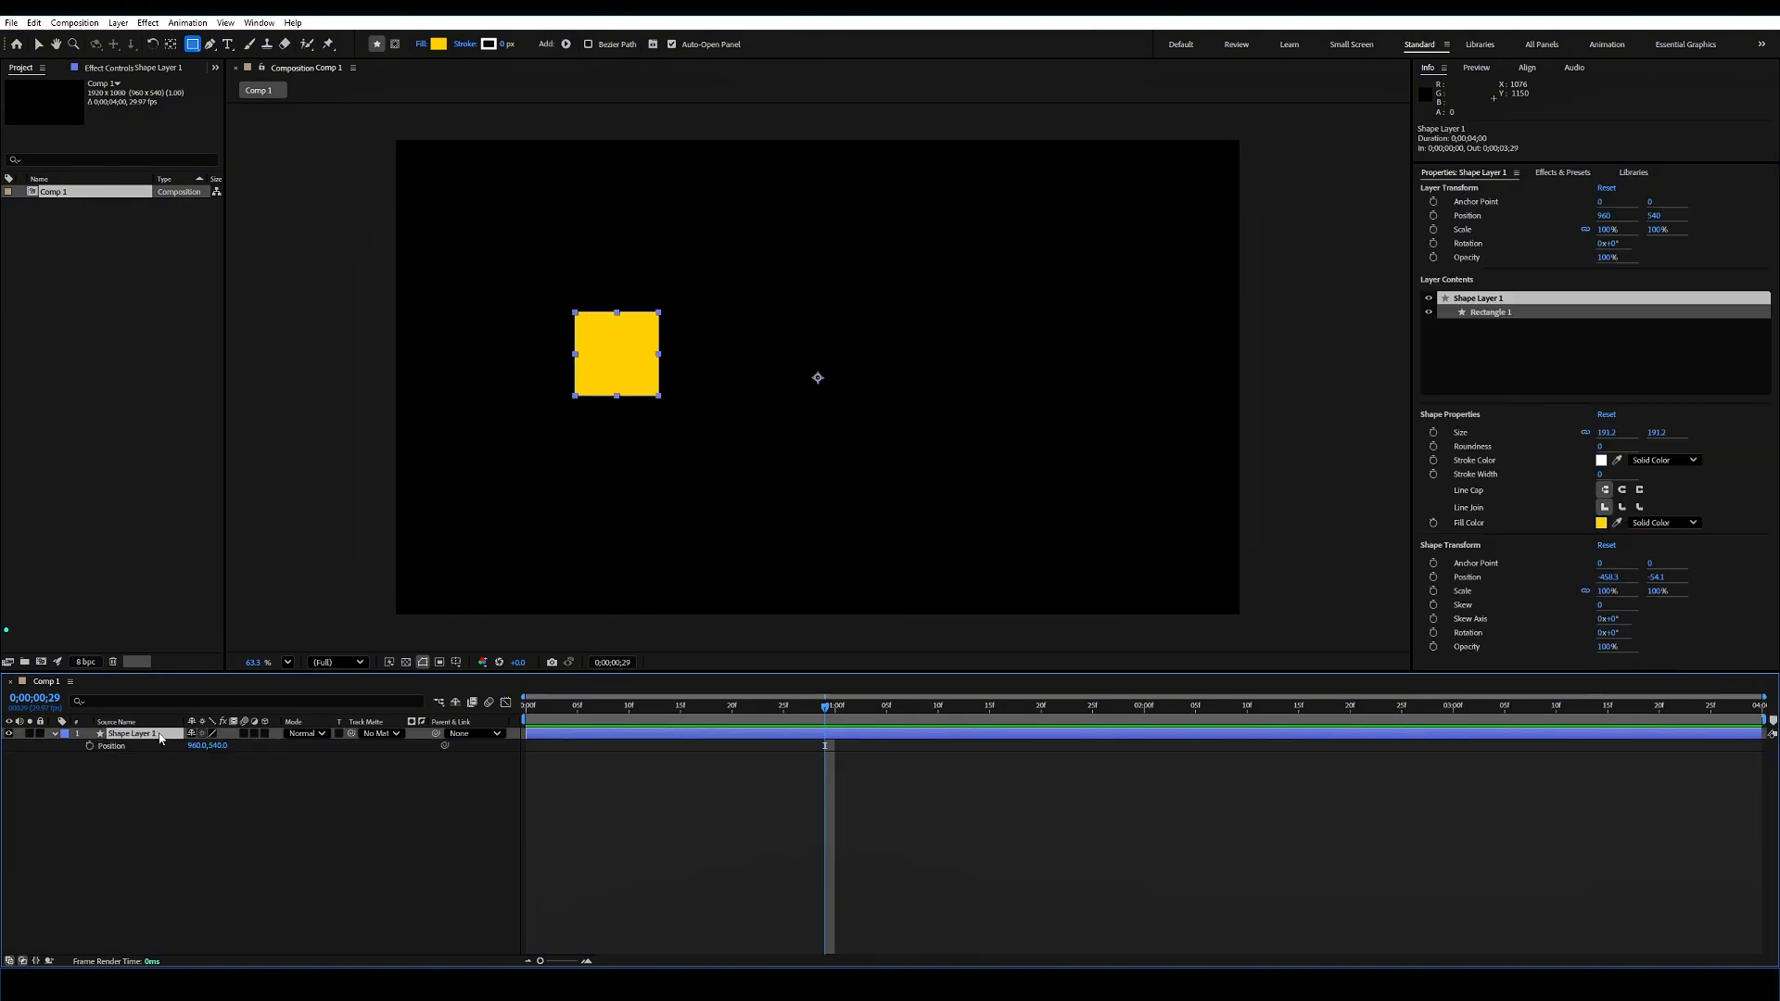
Step: Expand the shape layer's Transform properties and enable Position keyframing at 0;00;00;29
{"action": "left_click", "coordinate": [54, 734]}
{"action": "left_click", "coordinate": [54, 734]}
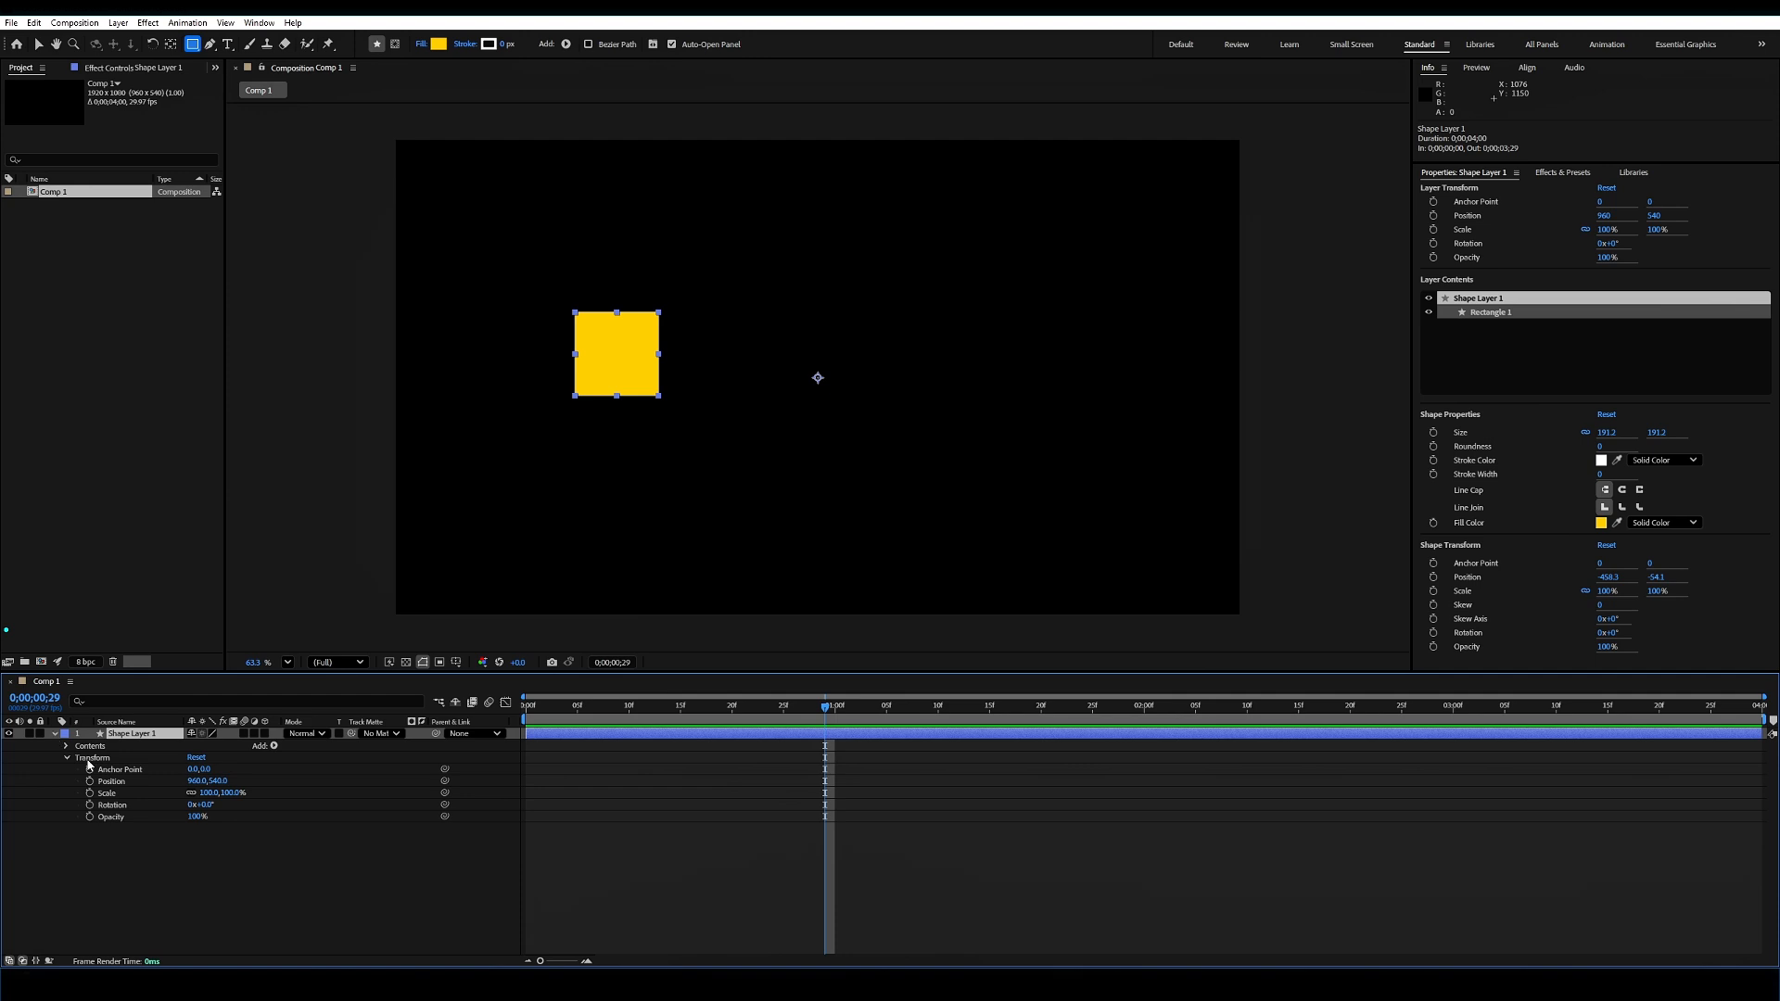
{"action": "left_click", "coordinate": [68, 759]}
{"action": "left_click", "coordinate": [68, 759]}
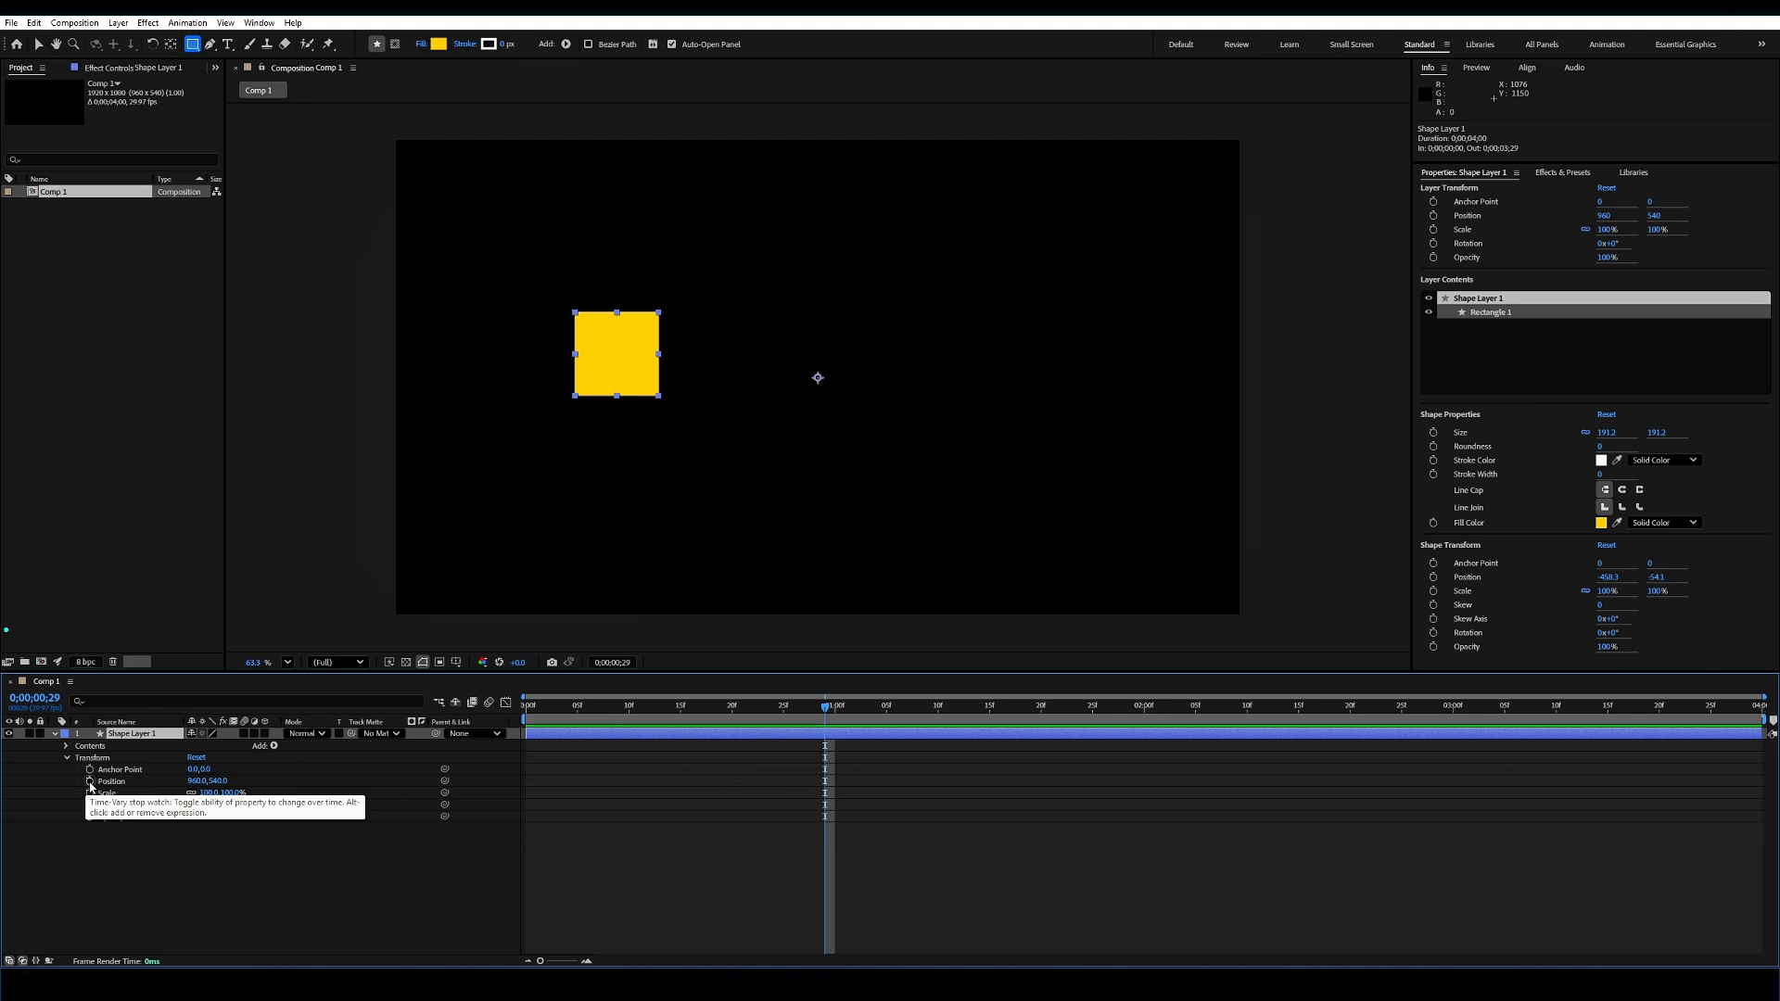
{"action": "left_click", "coordinate": [90, 782]}
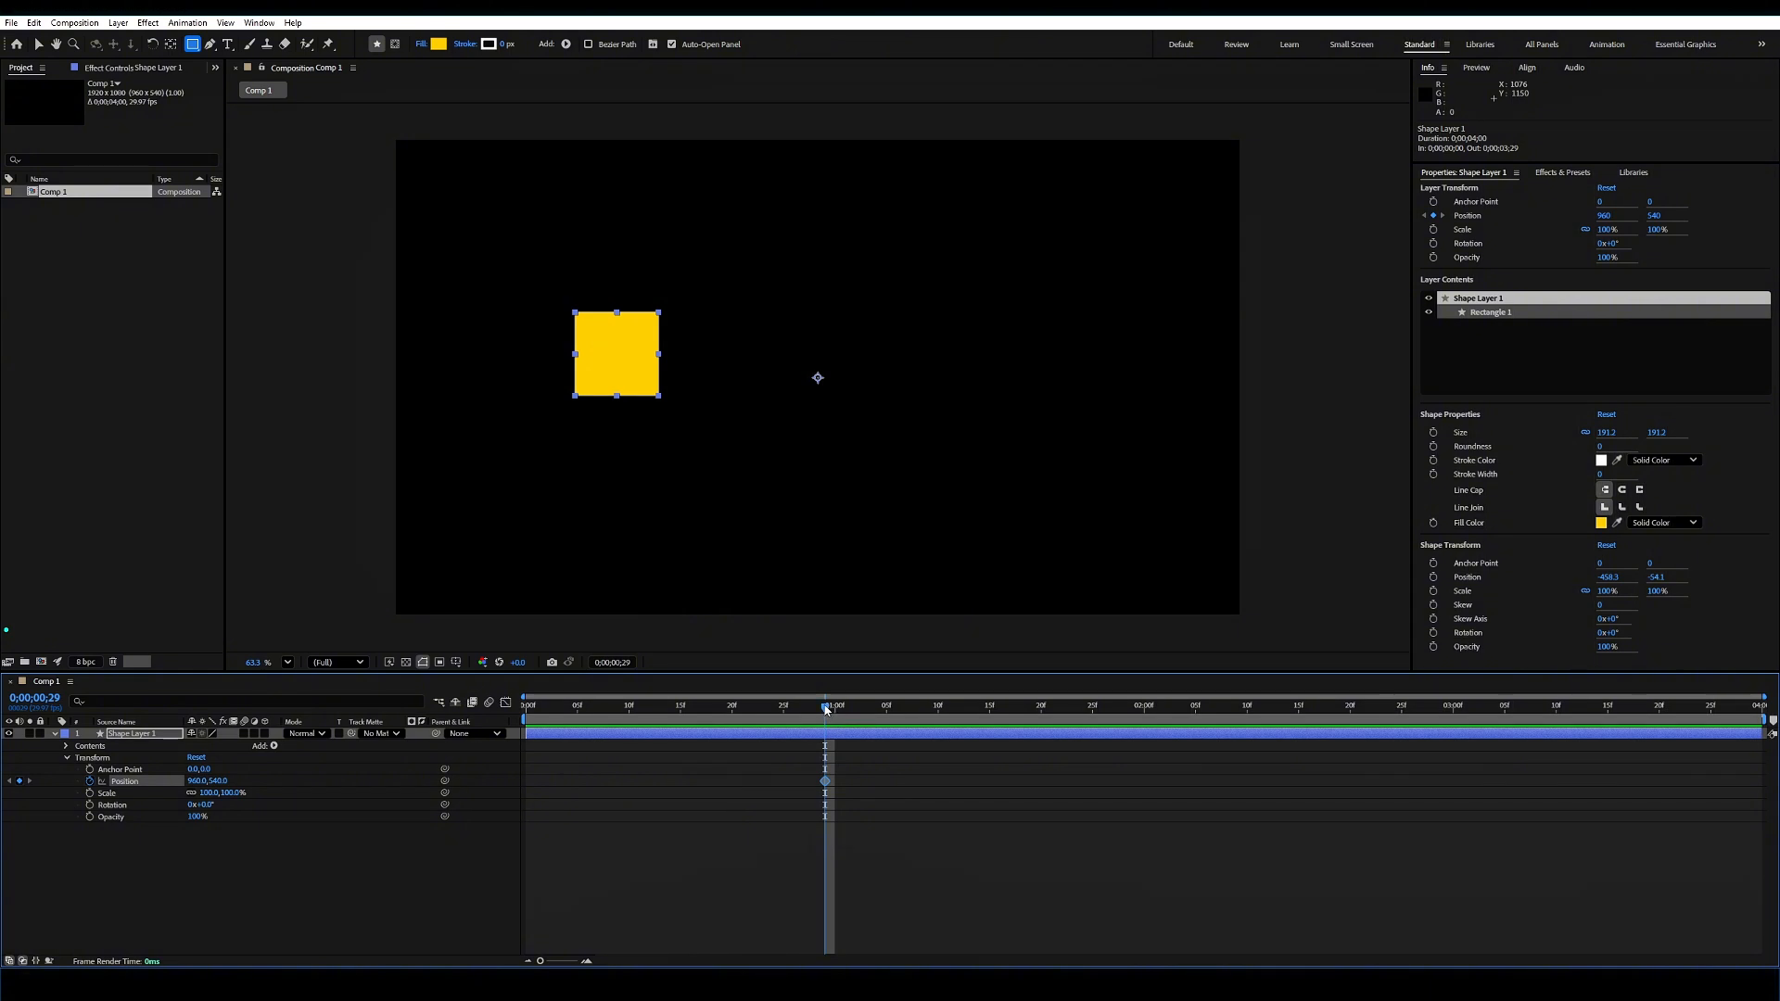
Step: Move the time to 0;00;02;00 and shift the square horizontally so the layer's Position is about 1911, 543
{"action": "left_click_drag", "start_coordinate": [826, 709], "coordinate": [784, 709]}
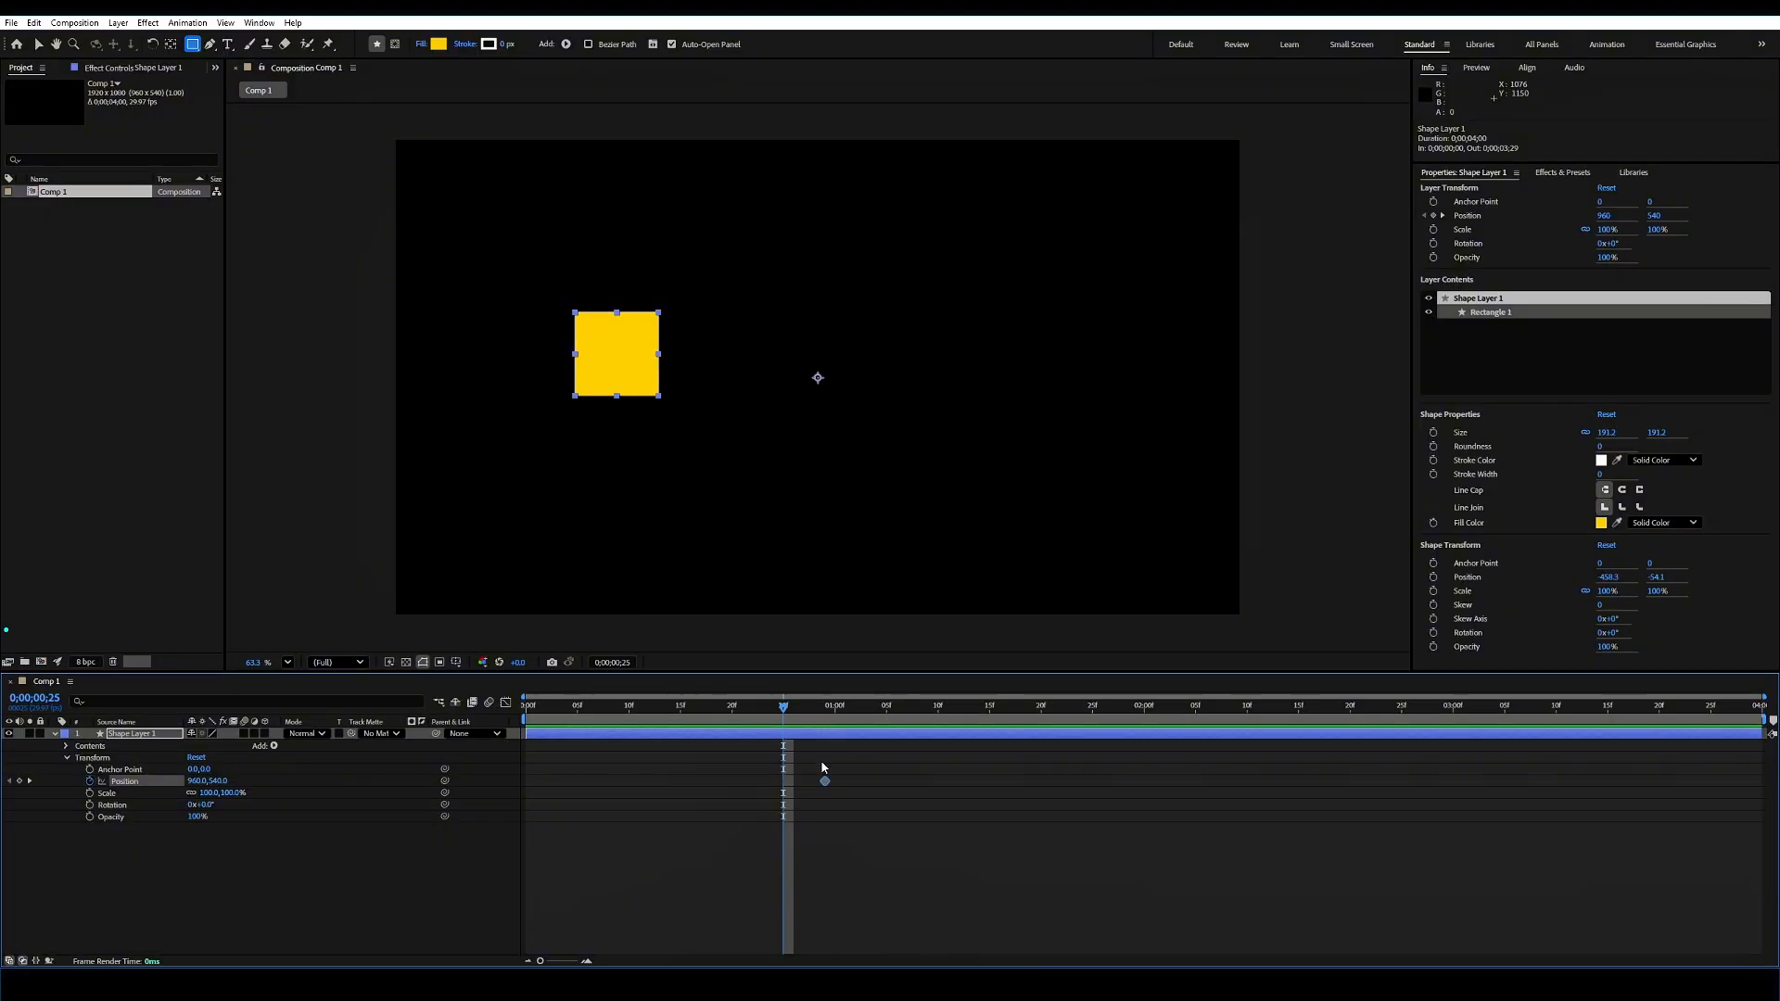
{"action": "left_click_drag", "start_coordinate": [817, 709], "coordinate": [1146, 717]}
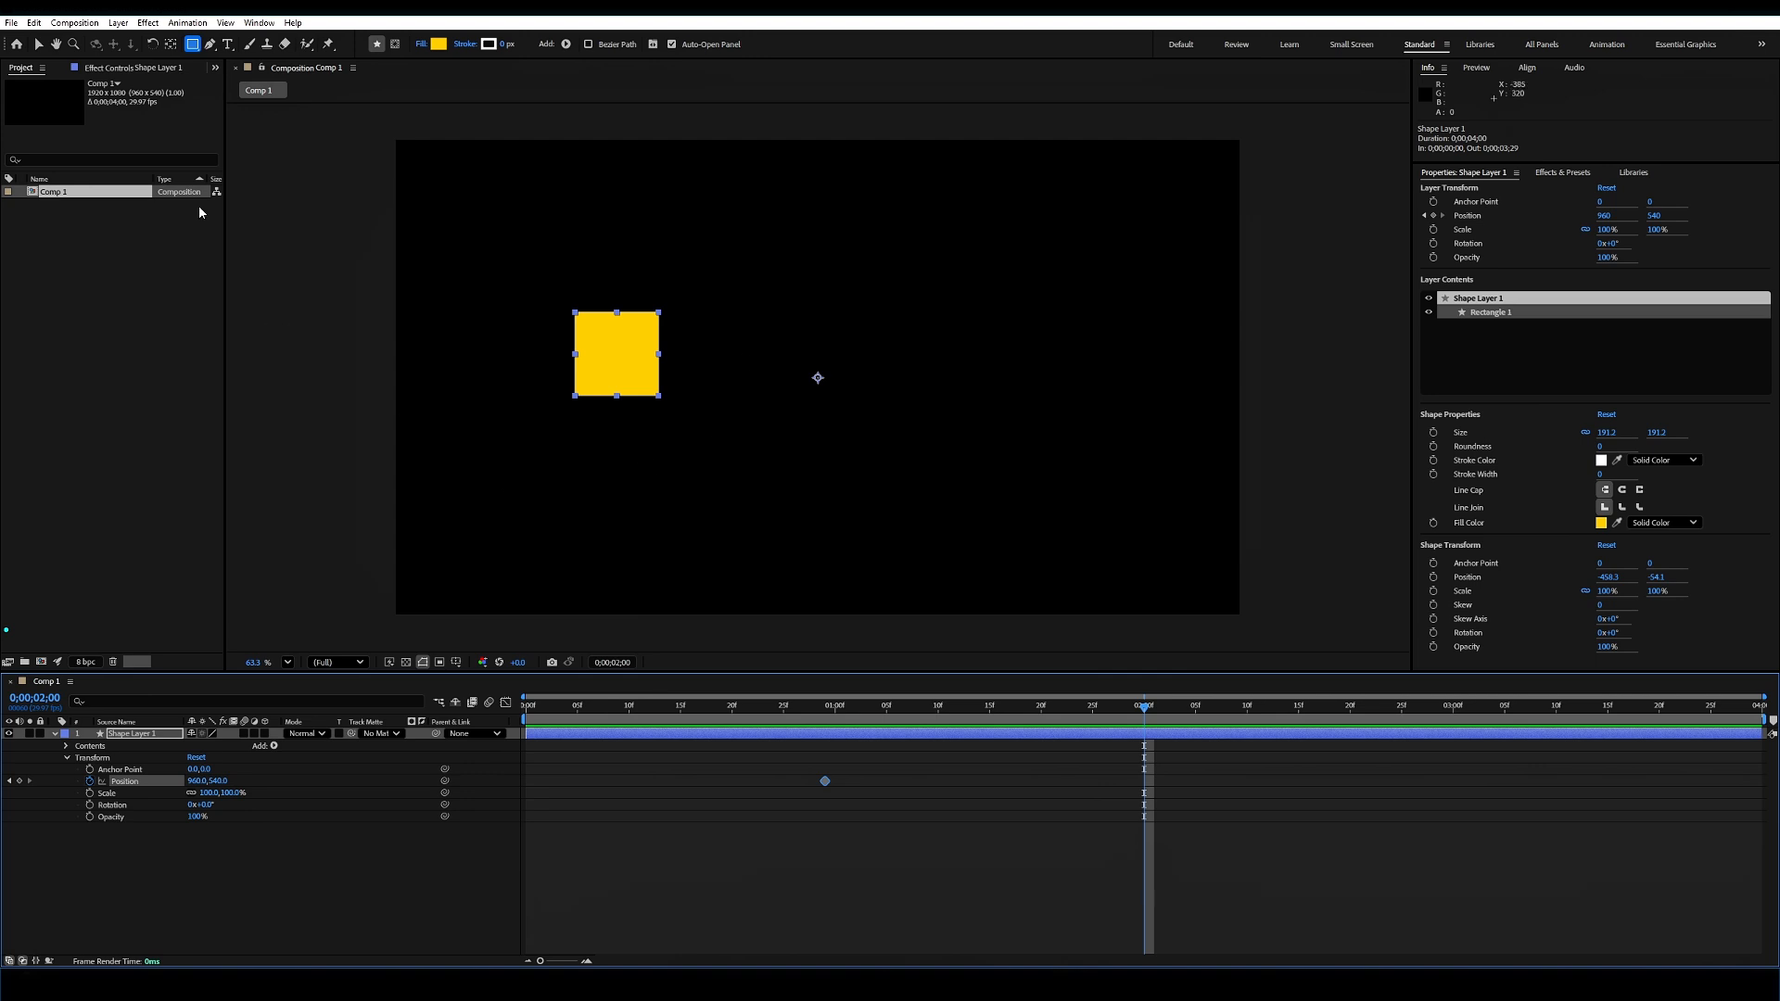
{"action": "left_click", "coordinate": [38, 44]}
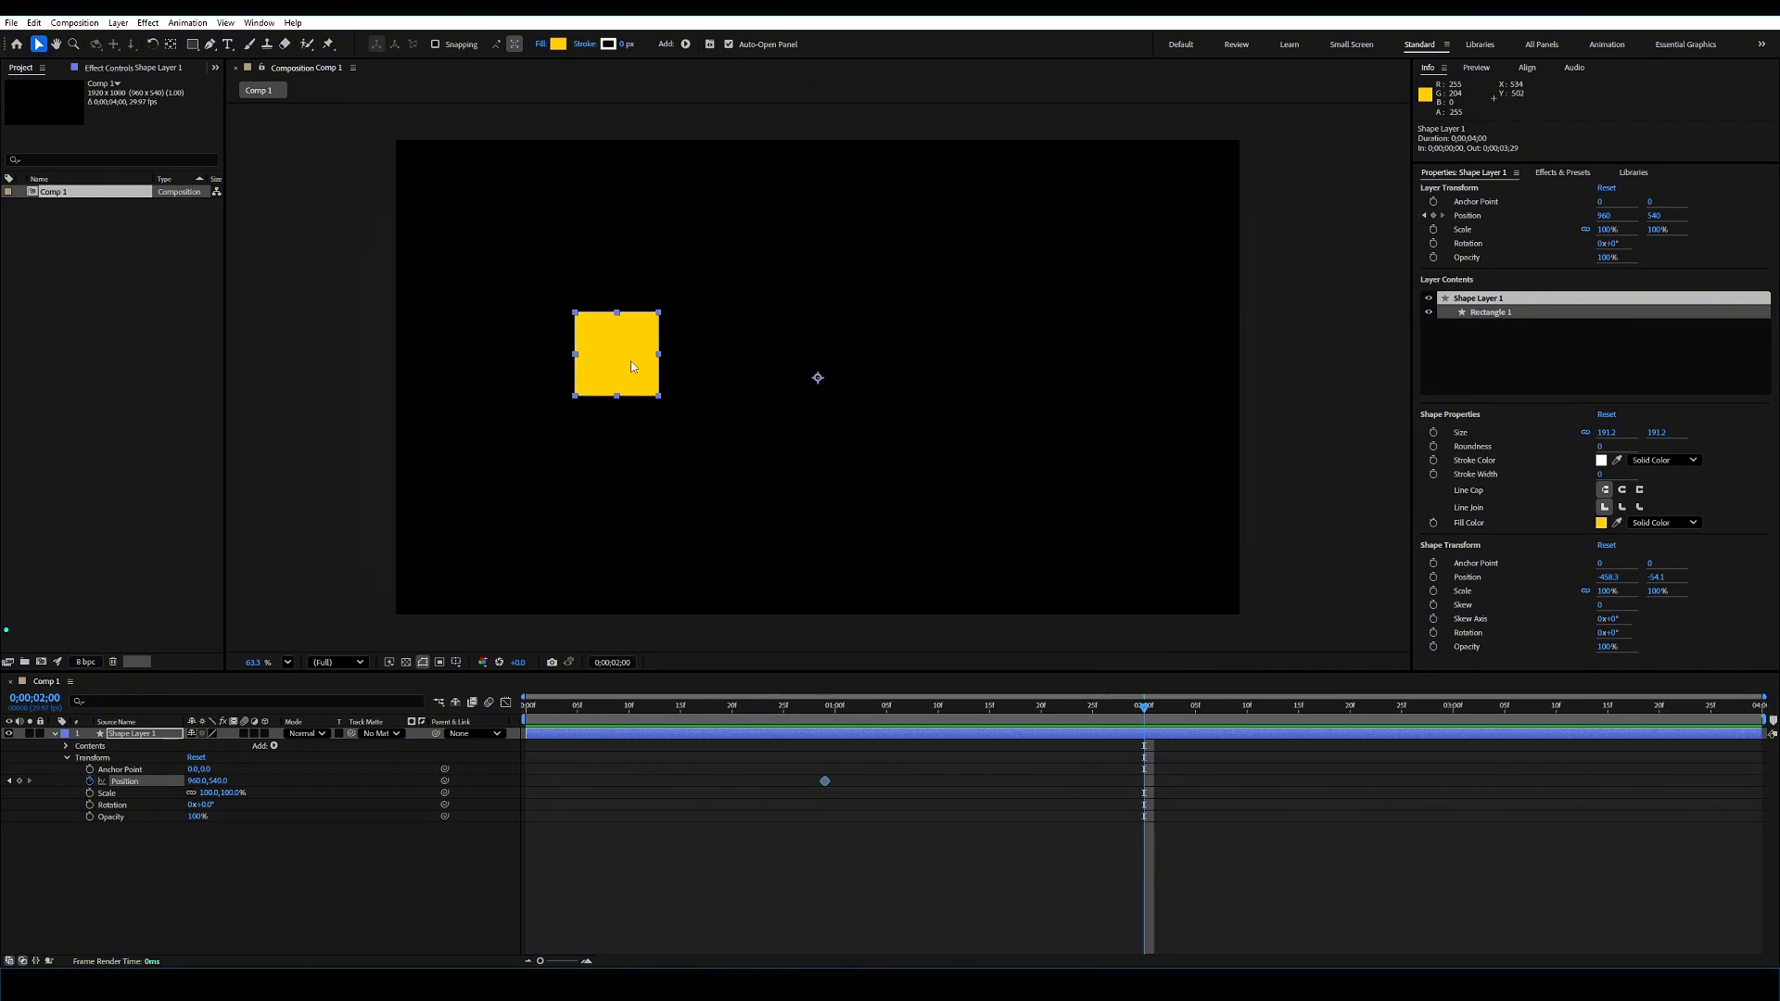
{"action": "left_click_drag", "start_coordinate": [631, 364], "coordinate": [1042, 366]}
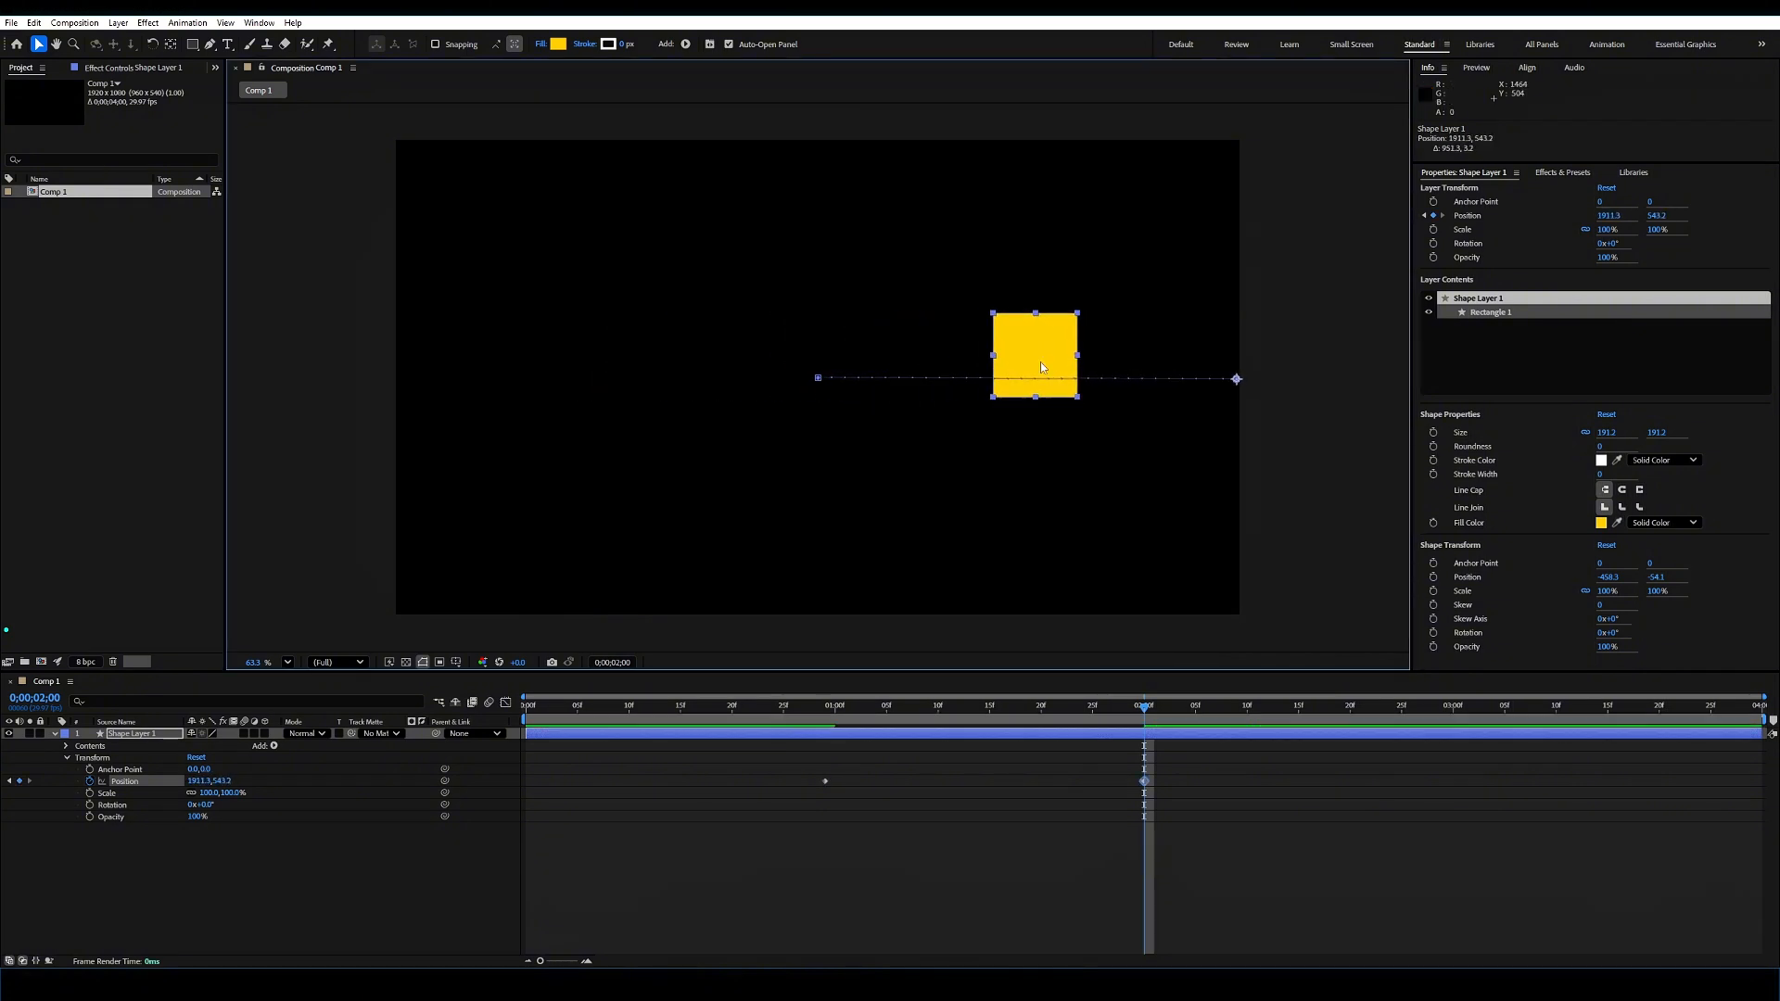
Step: Return the time to 0;00;00;29, remove all Position keyframing from the shape layer and deselect it
{"action": "left_click_drag", "start_coordinate": [1144, 693], "coordinate": [825, 725]}
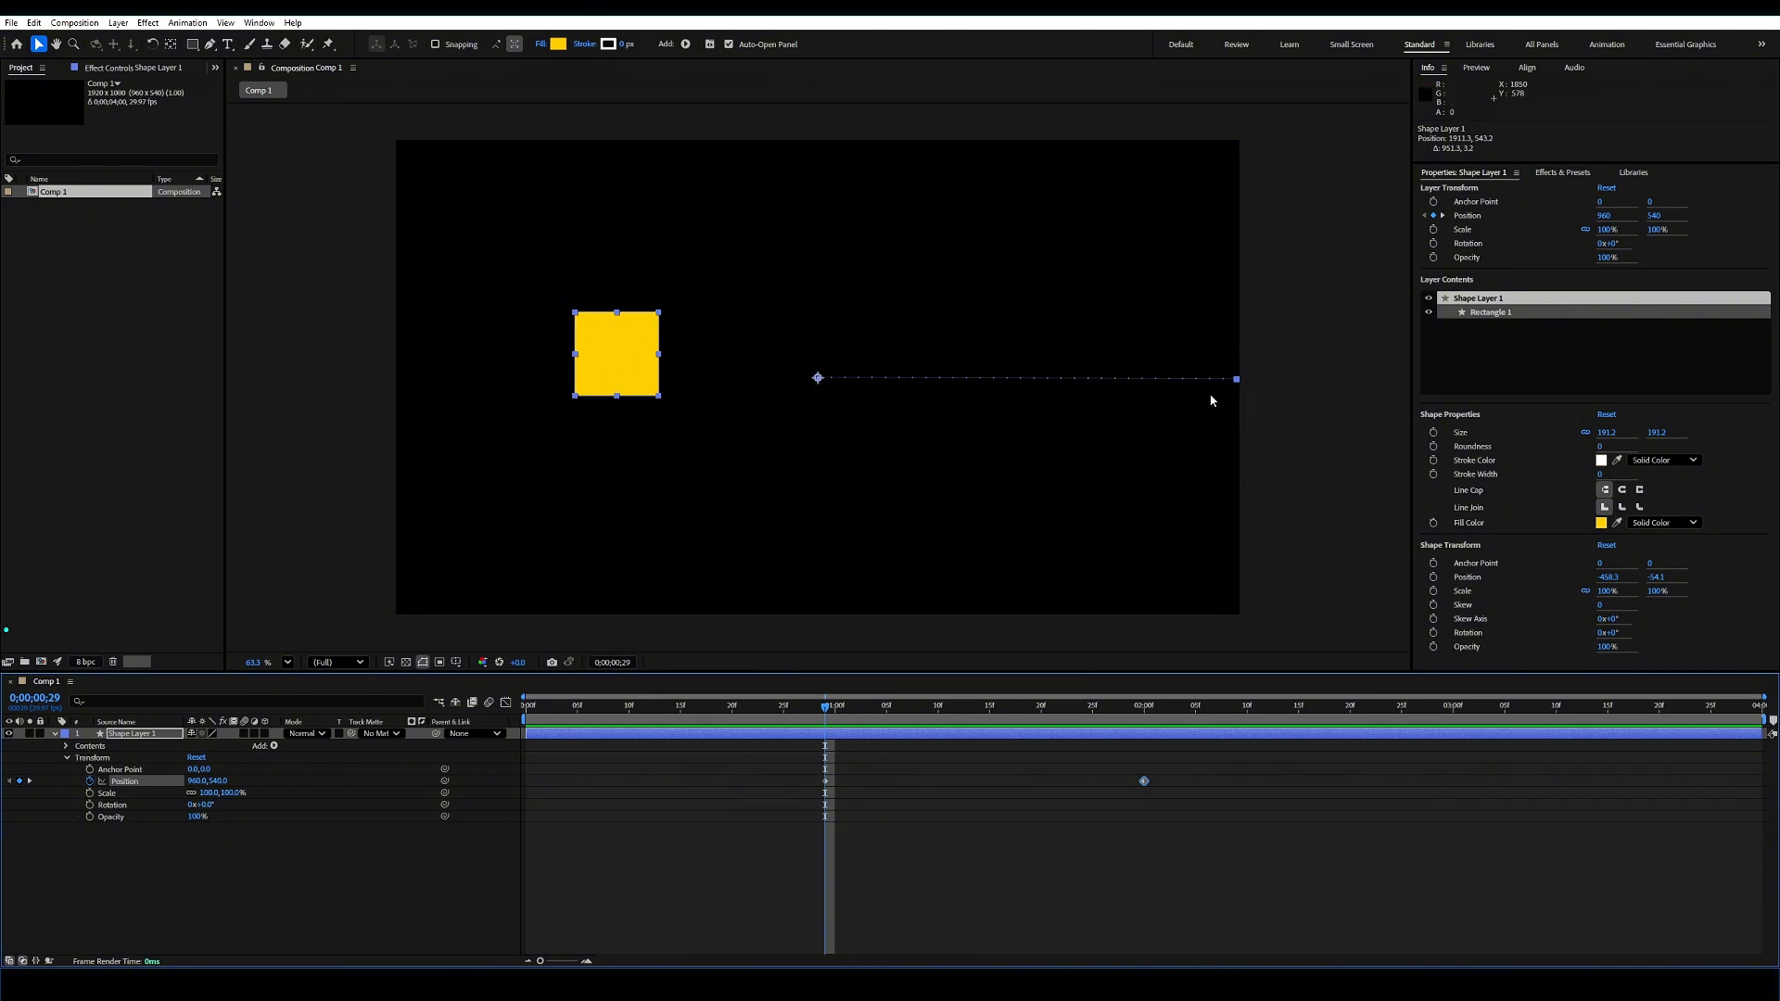
{"action": "left_click", "coordinate": [847, 733]}
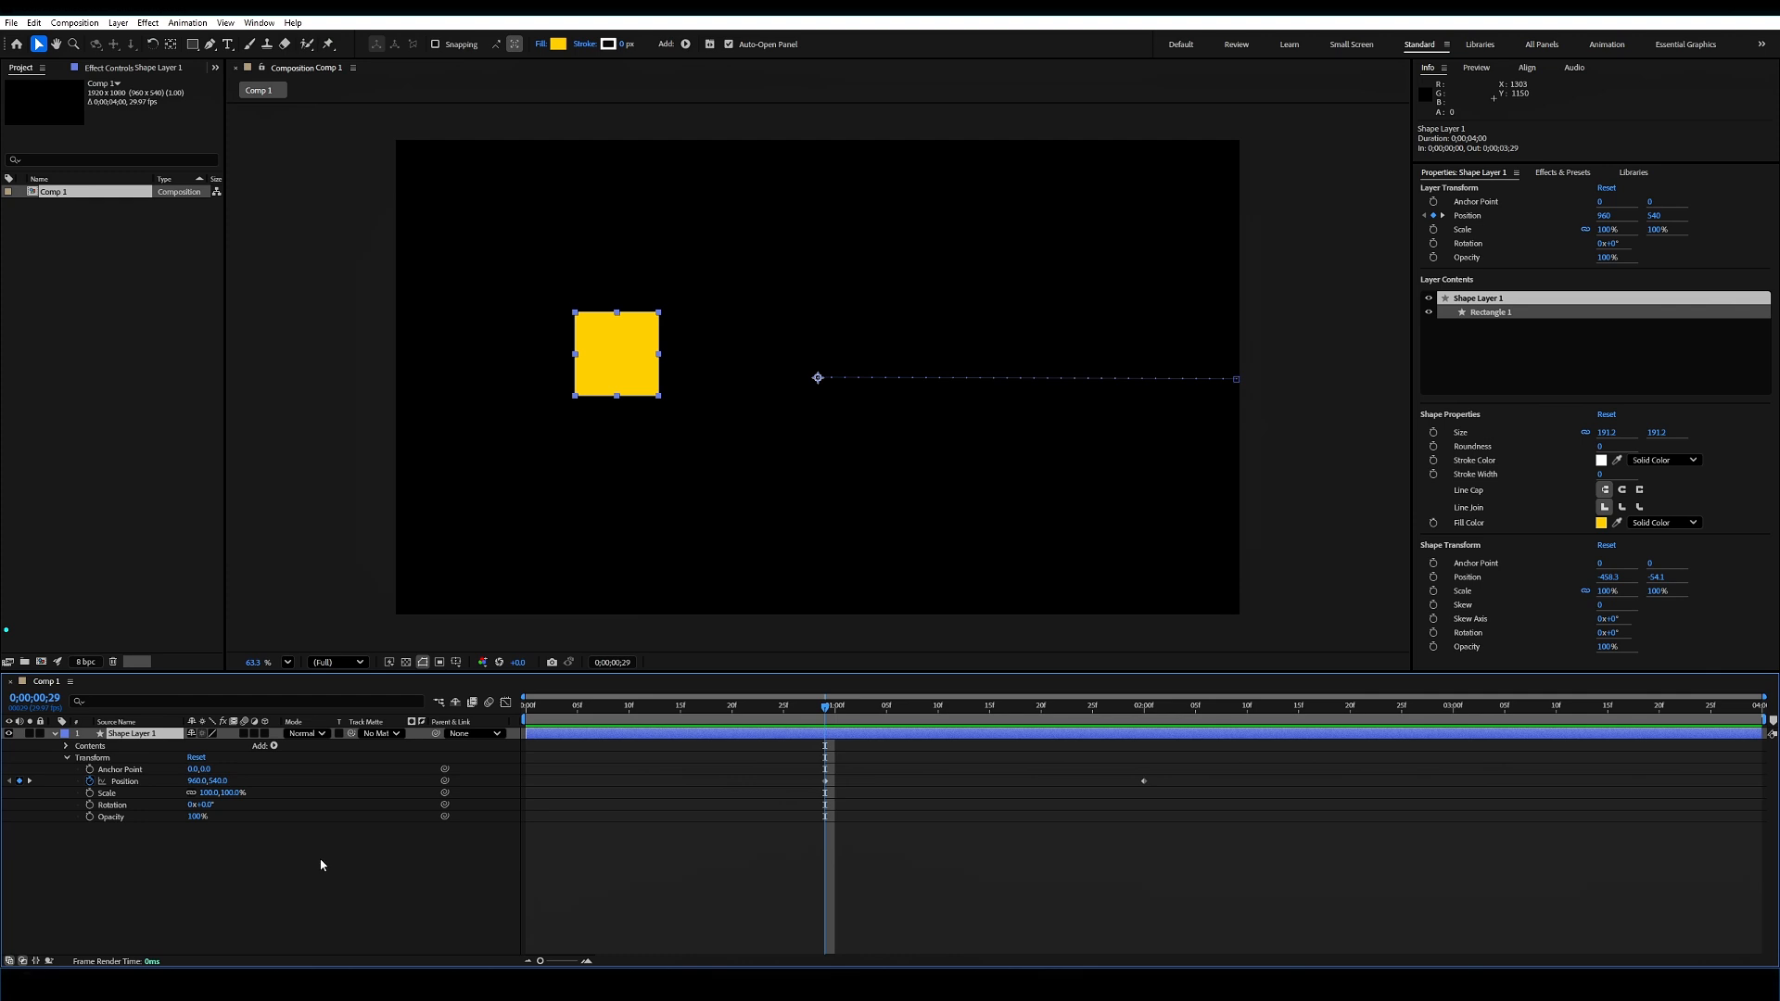
{"action": "left_click", "coordinate": [90, 782]}
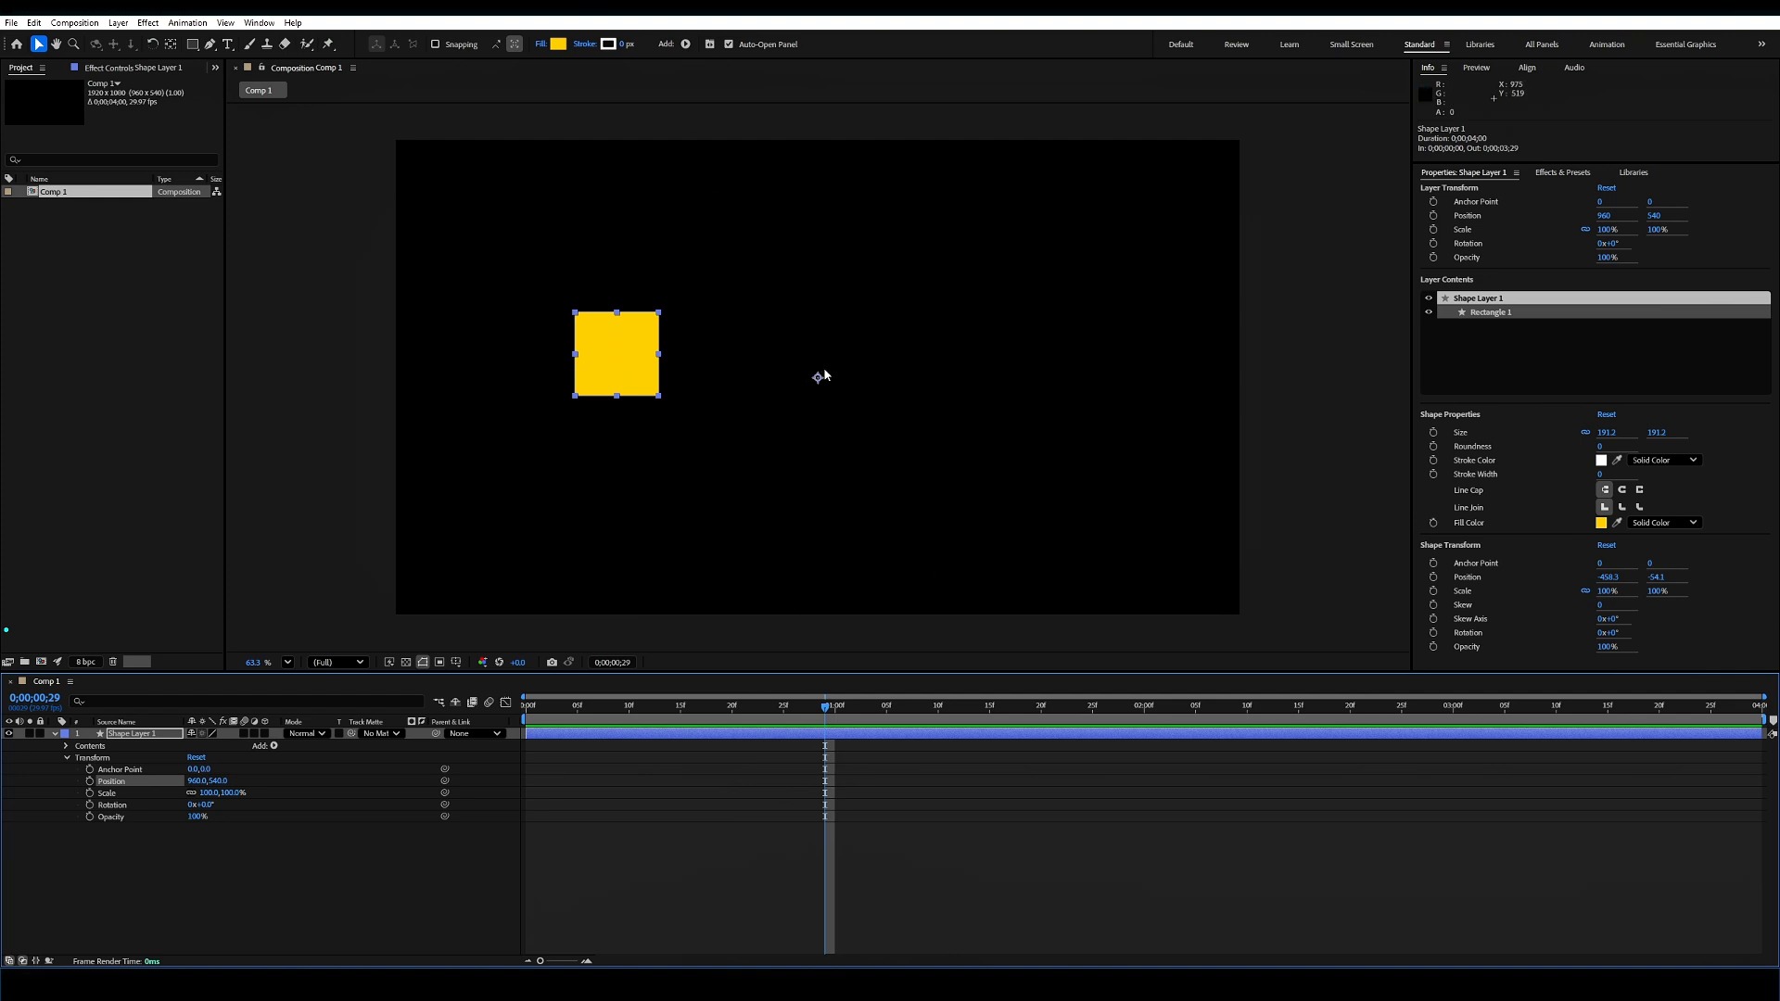
{"action": "left_click", "coordinate": [226, 858]}
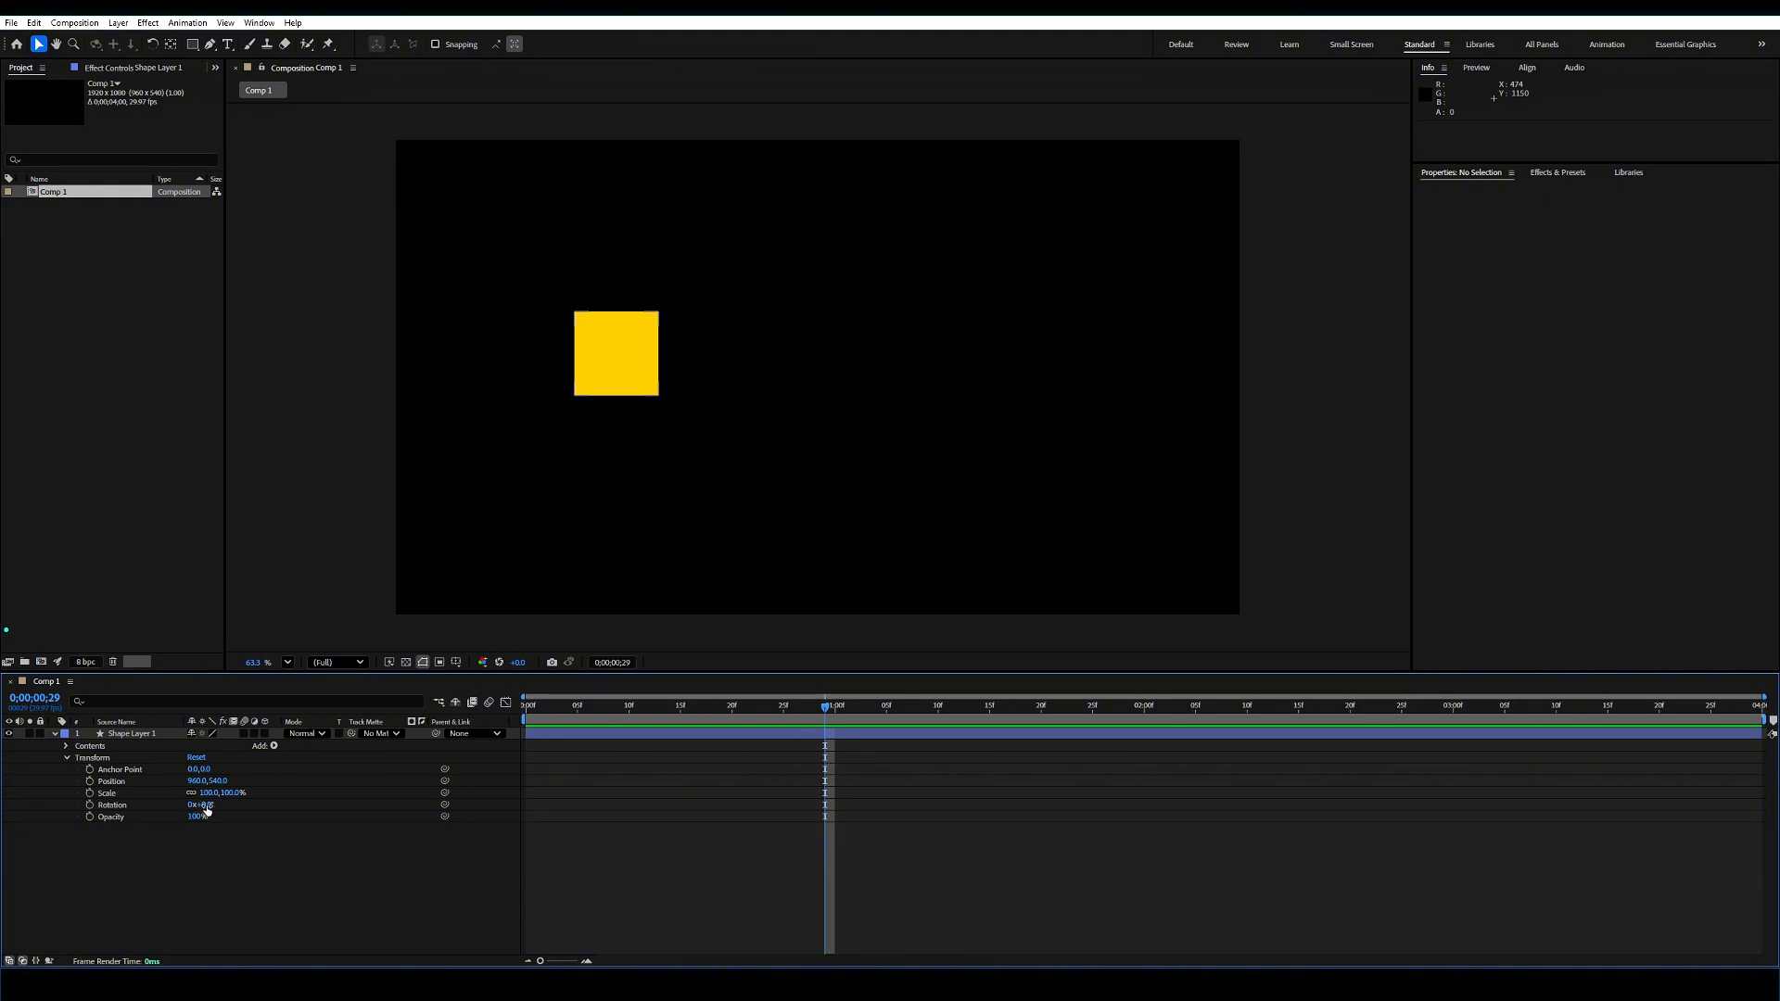
Step: Try rotating the shape layer around its off-centre anchor point and undo the rotation
{"action": "left_click_drag", "start_coordinate": [204, 805], "coordinate": [20, 854]}
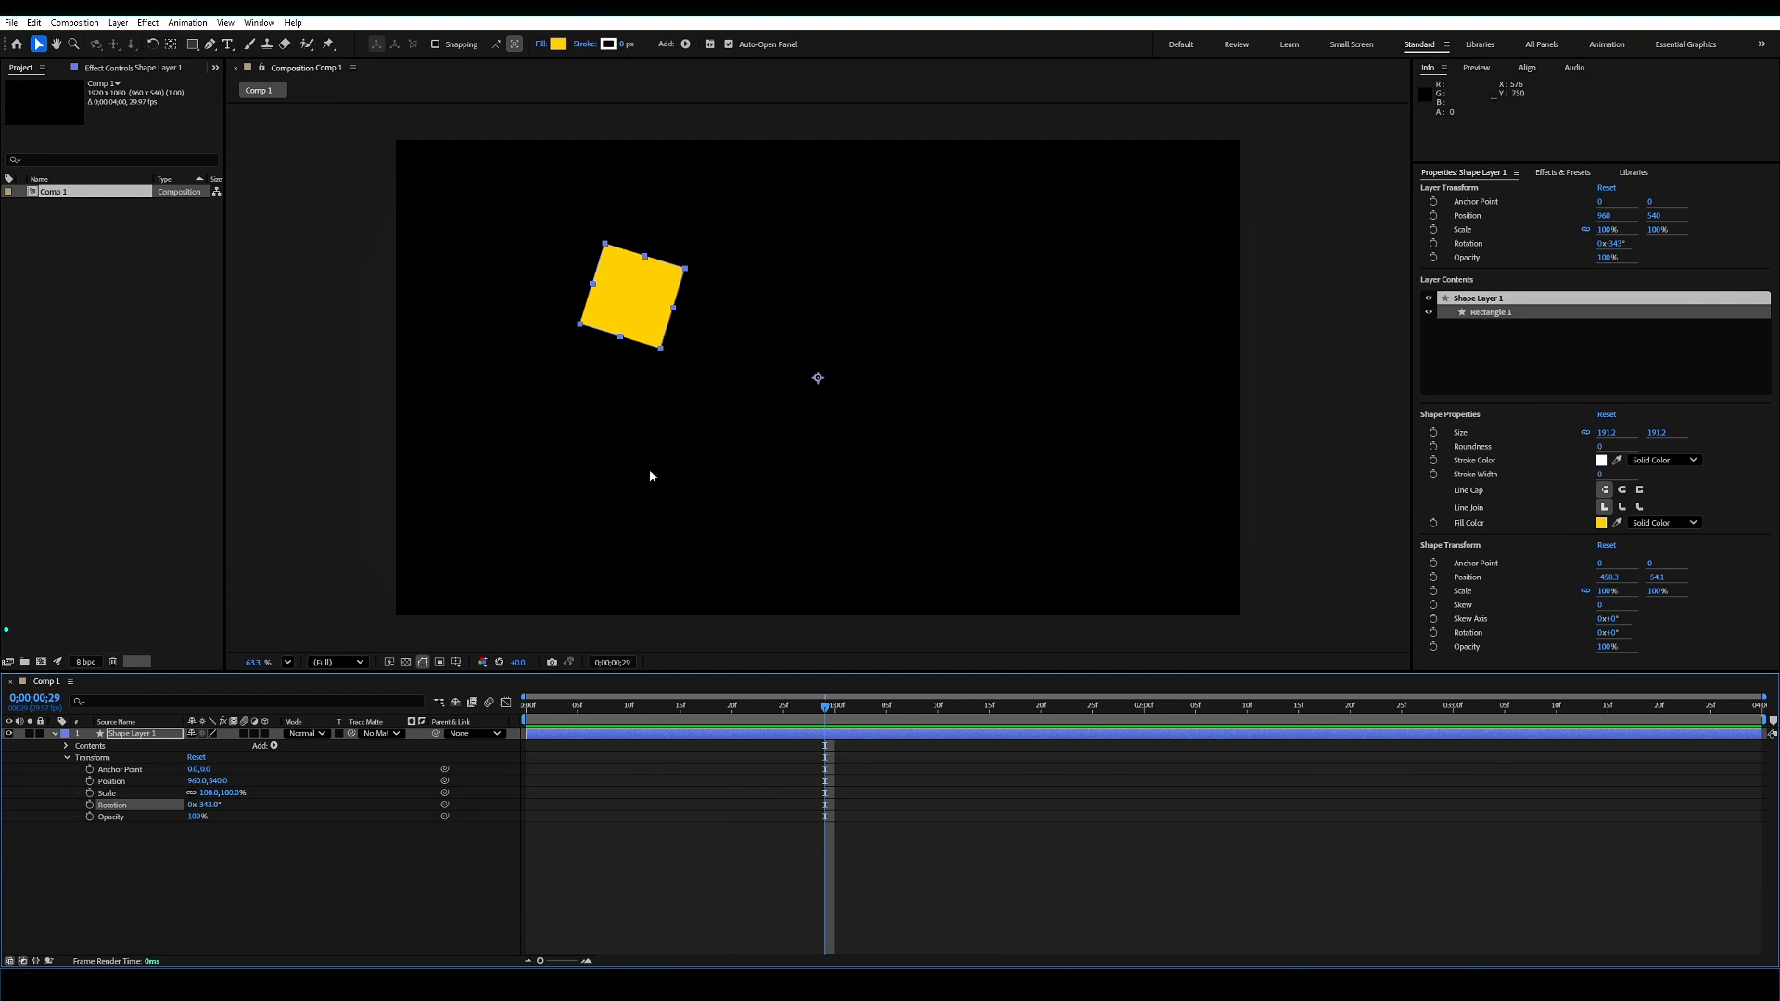
{"action": "key", "text": "ctrl+z"}
Step: Centre the layer's anchor point on the square and reposition the square at about 410, 524
{"action": "left_click", "coordinate": [128, 772]}
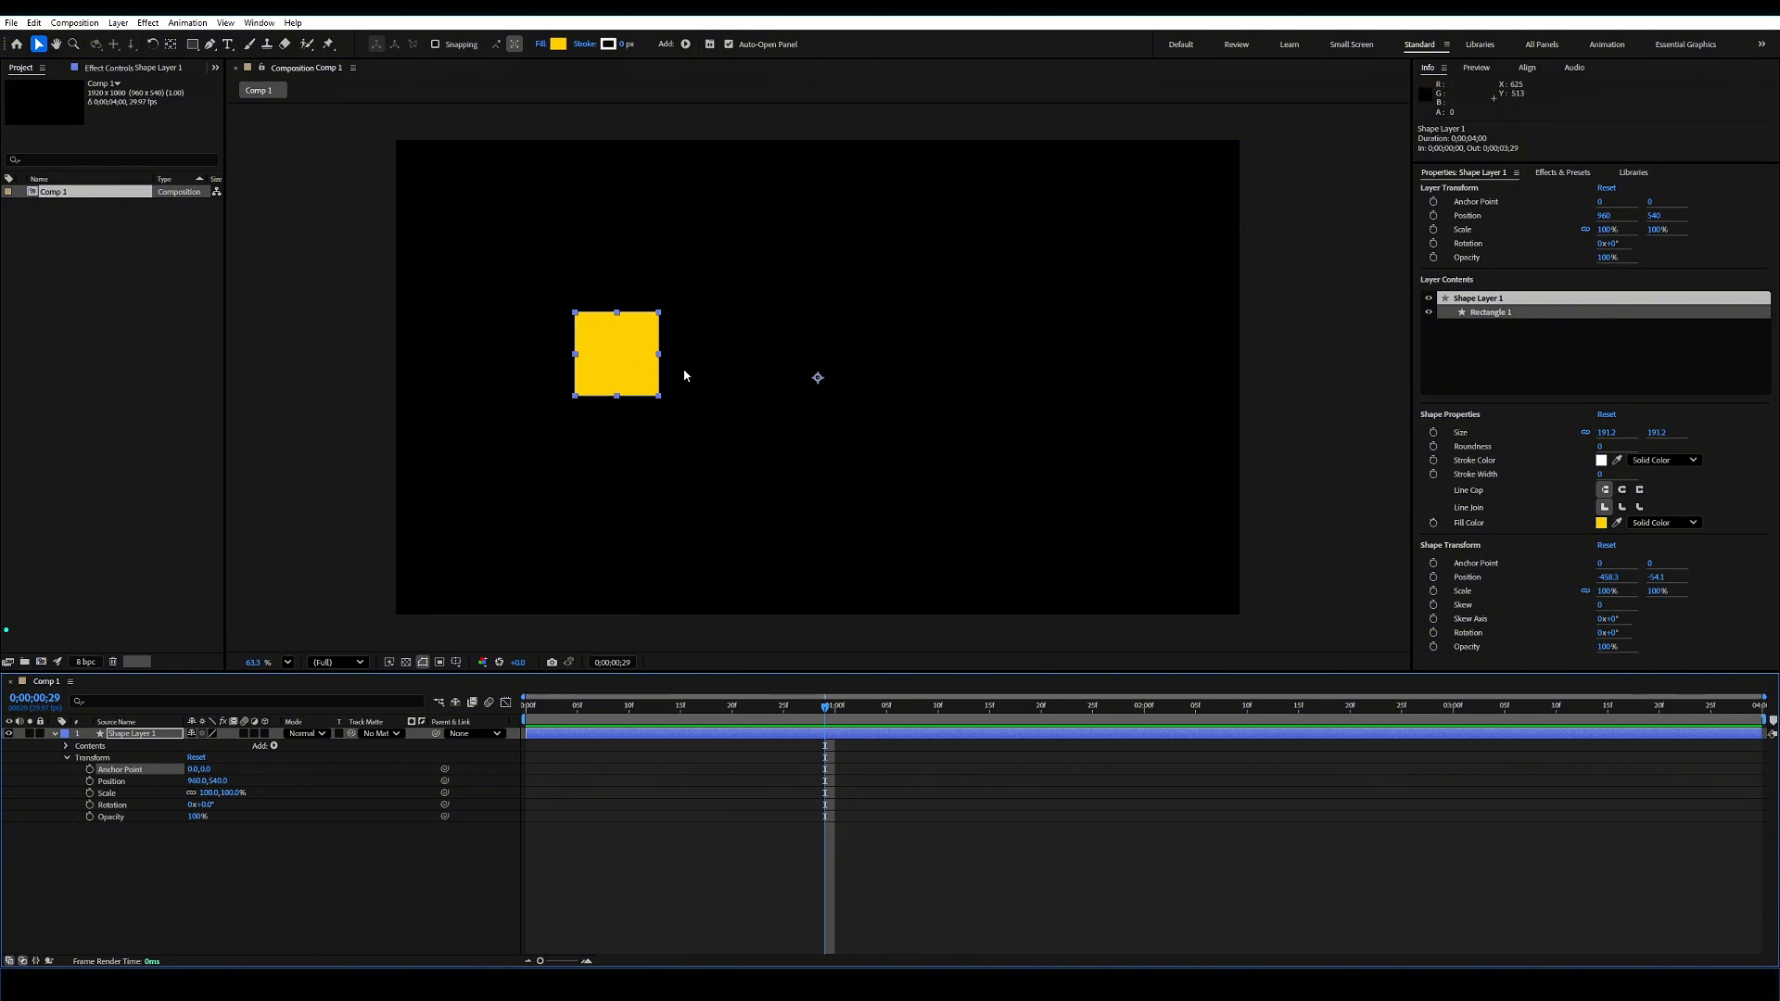
{"action": "key", "text": "y"}
{"action": "left_click_drag", "start_coordinate": [818, 378], "coordinate": [616, 356]}
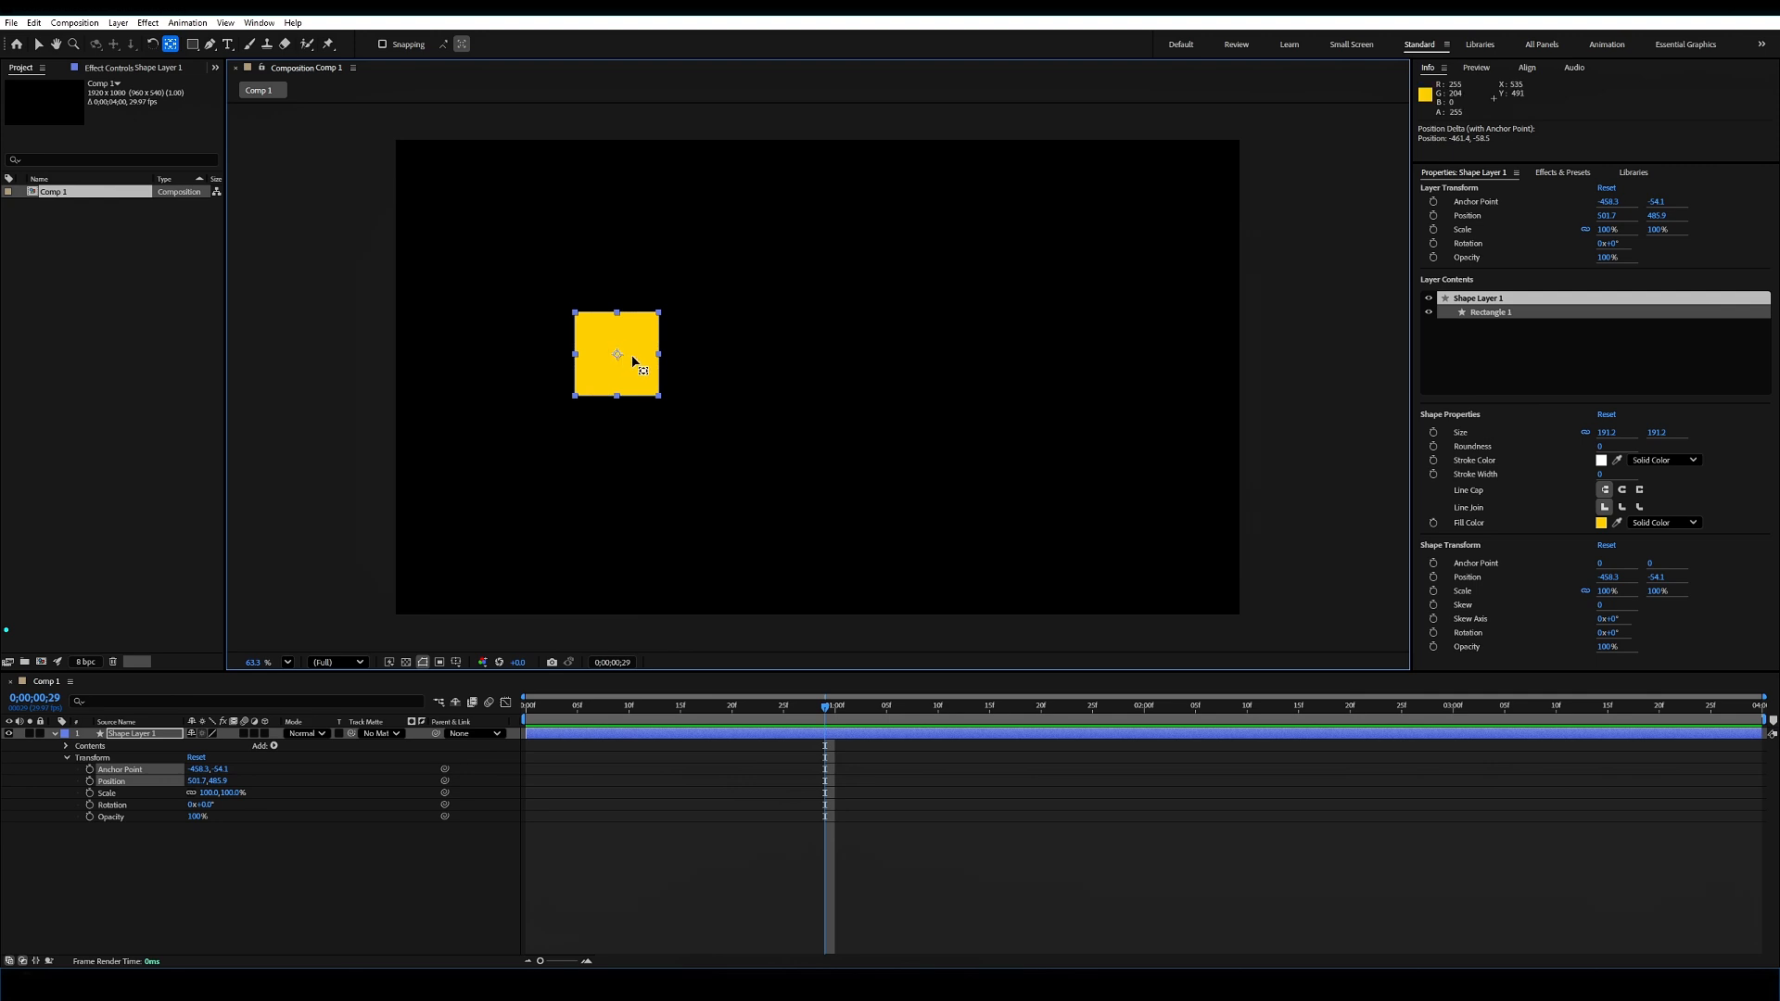
{"action": "key", "text": "v"}
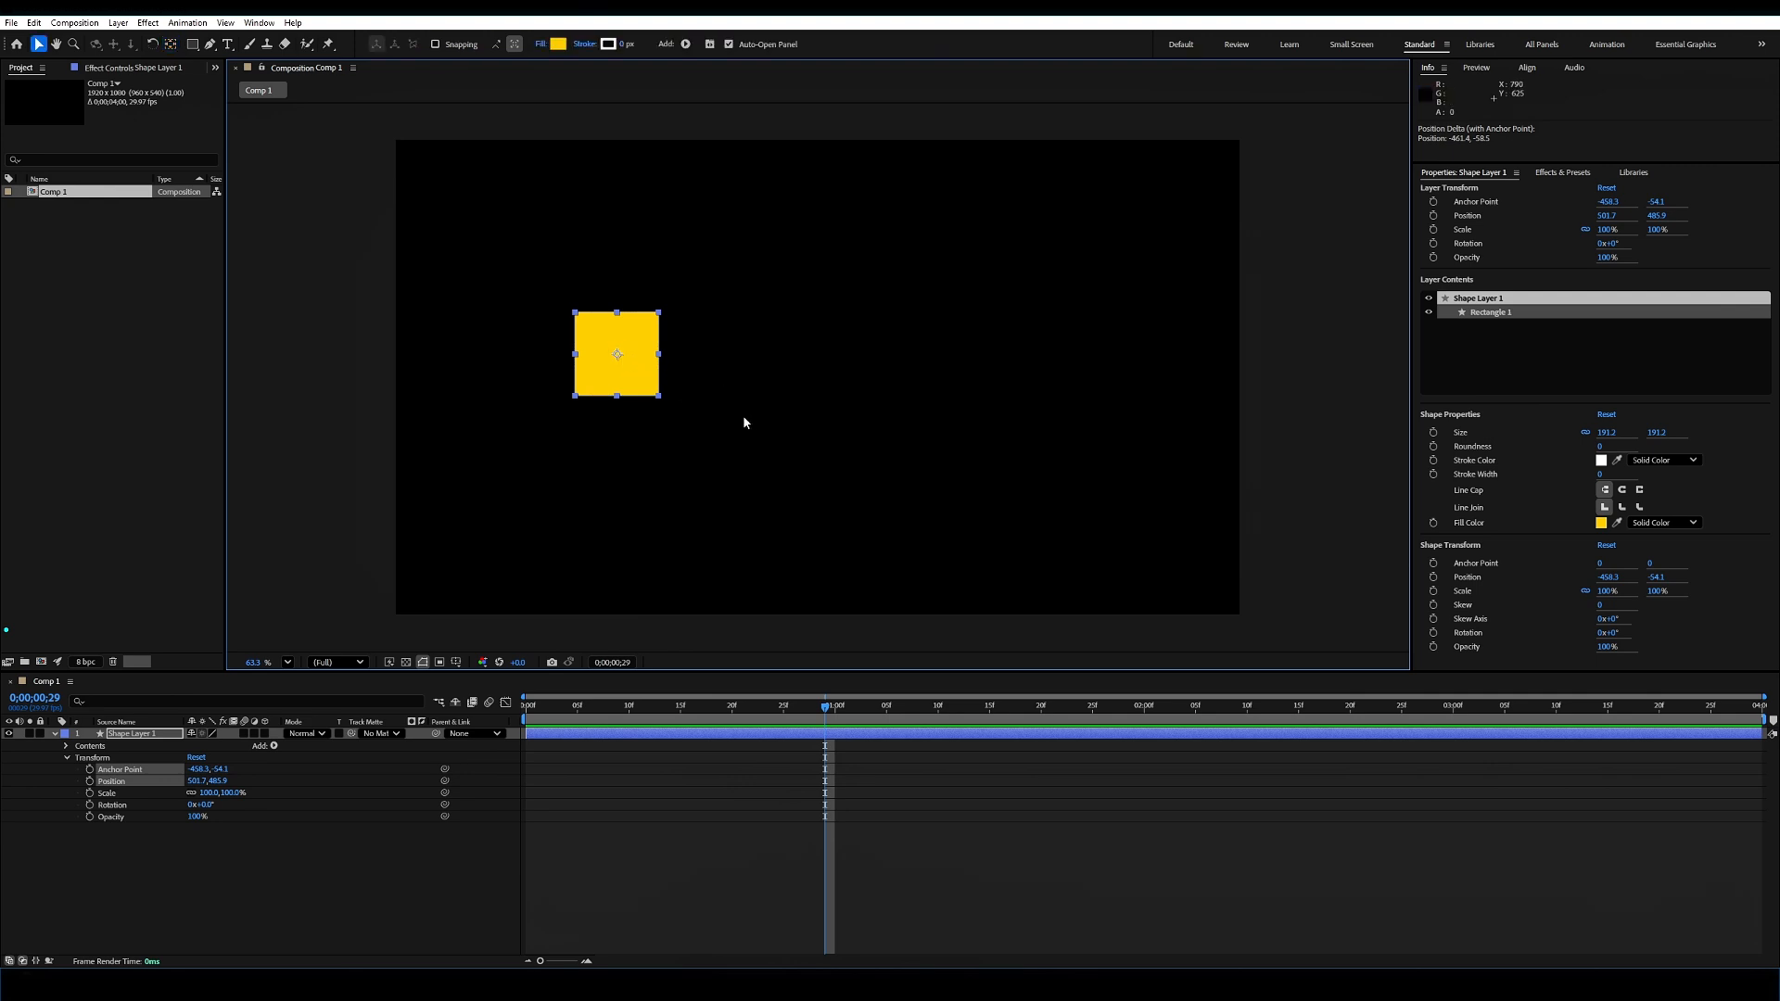
{"action": "left_click_drag", "start_coordinate": [637, 350], "coordinate": [597, 365]}
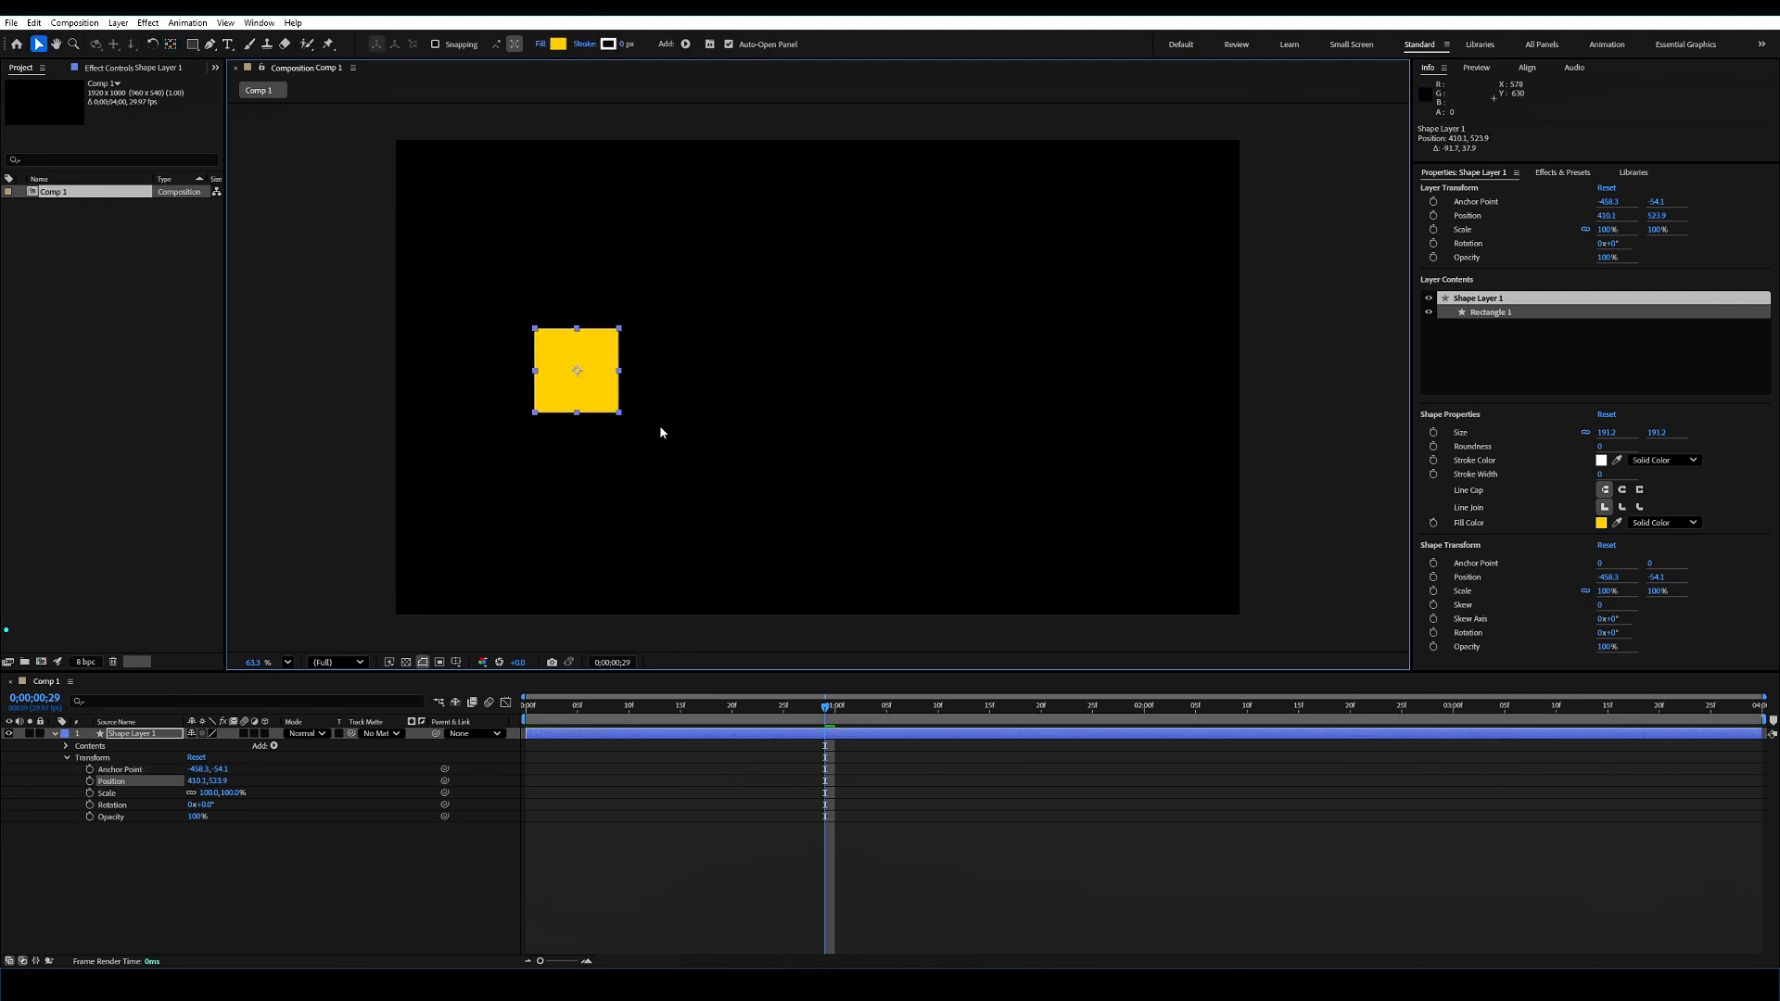
Step: Enable Position keyframing for the shape layer at 0;00;01;00 and select the keyframe
{"action": "left_click_drag", "start_coordinate": [827, 706], "coordinate": [835, 707]}
{"action": "left_click", "coordinate": [183, 905]}
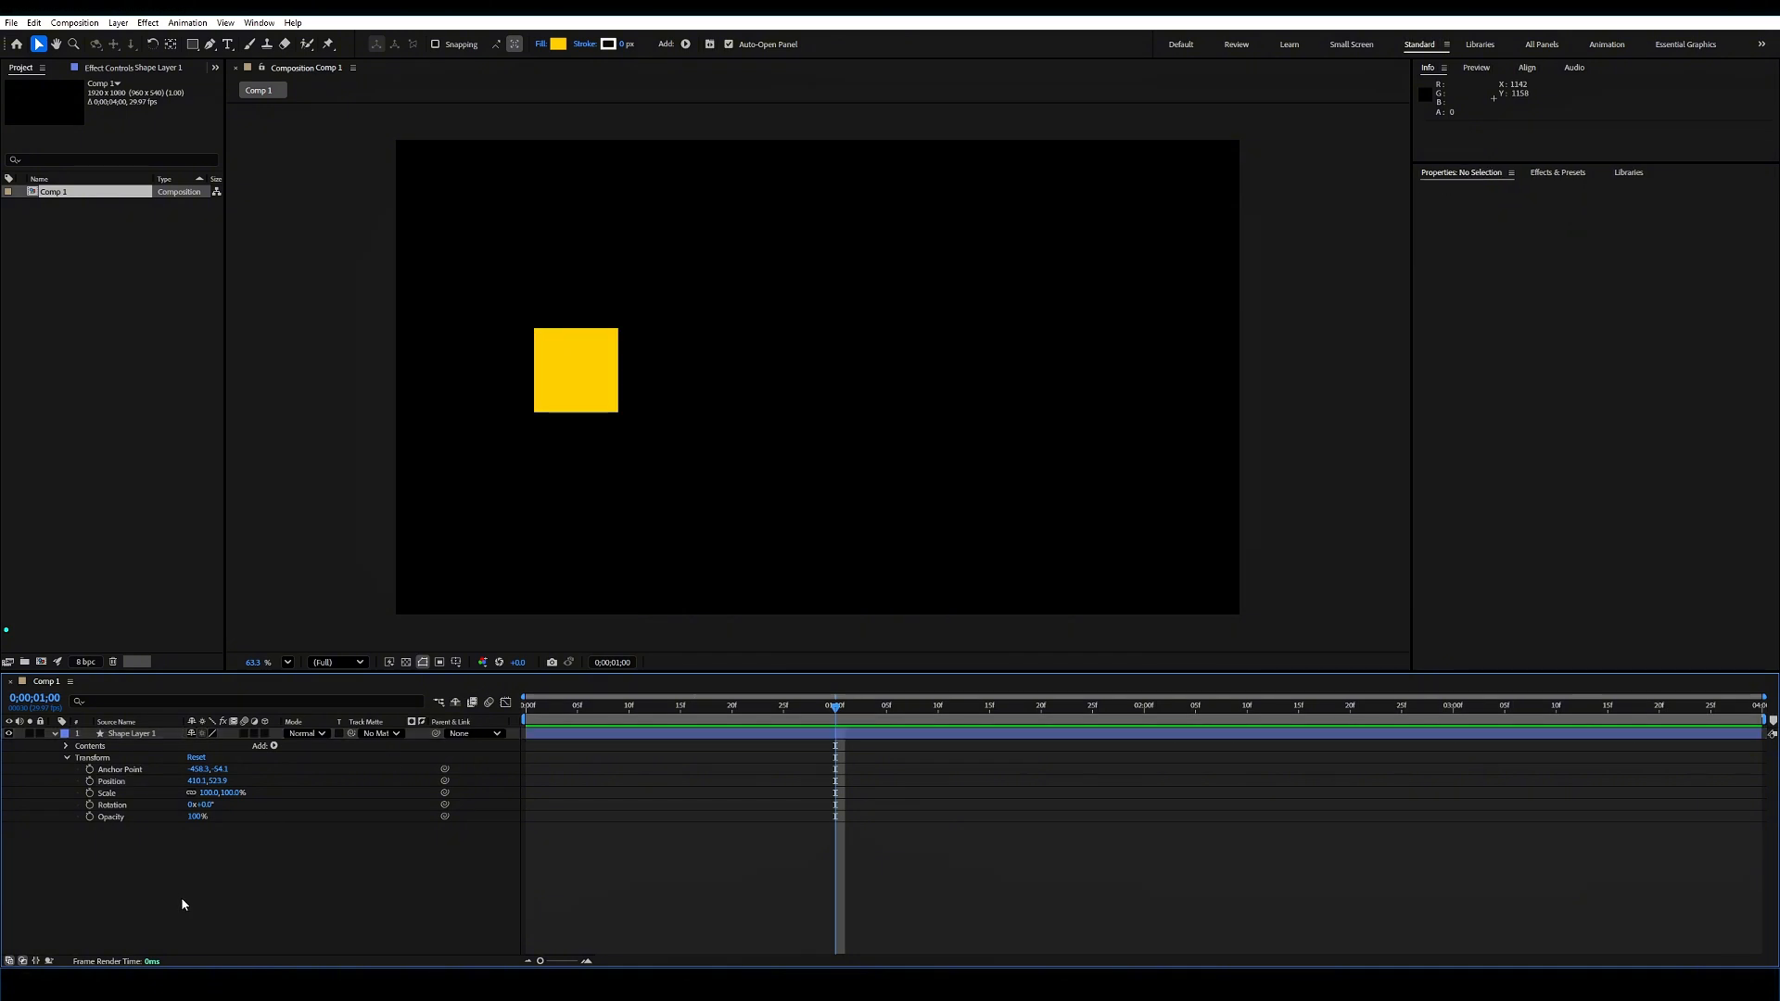
{"action": "left_click", "coordinate": [90, 787]}
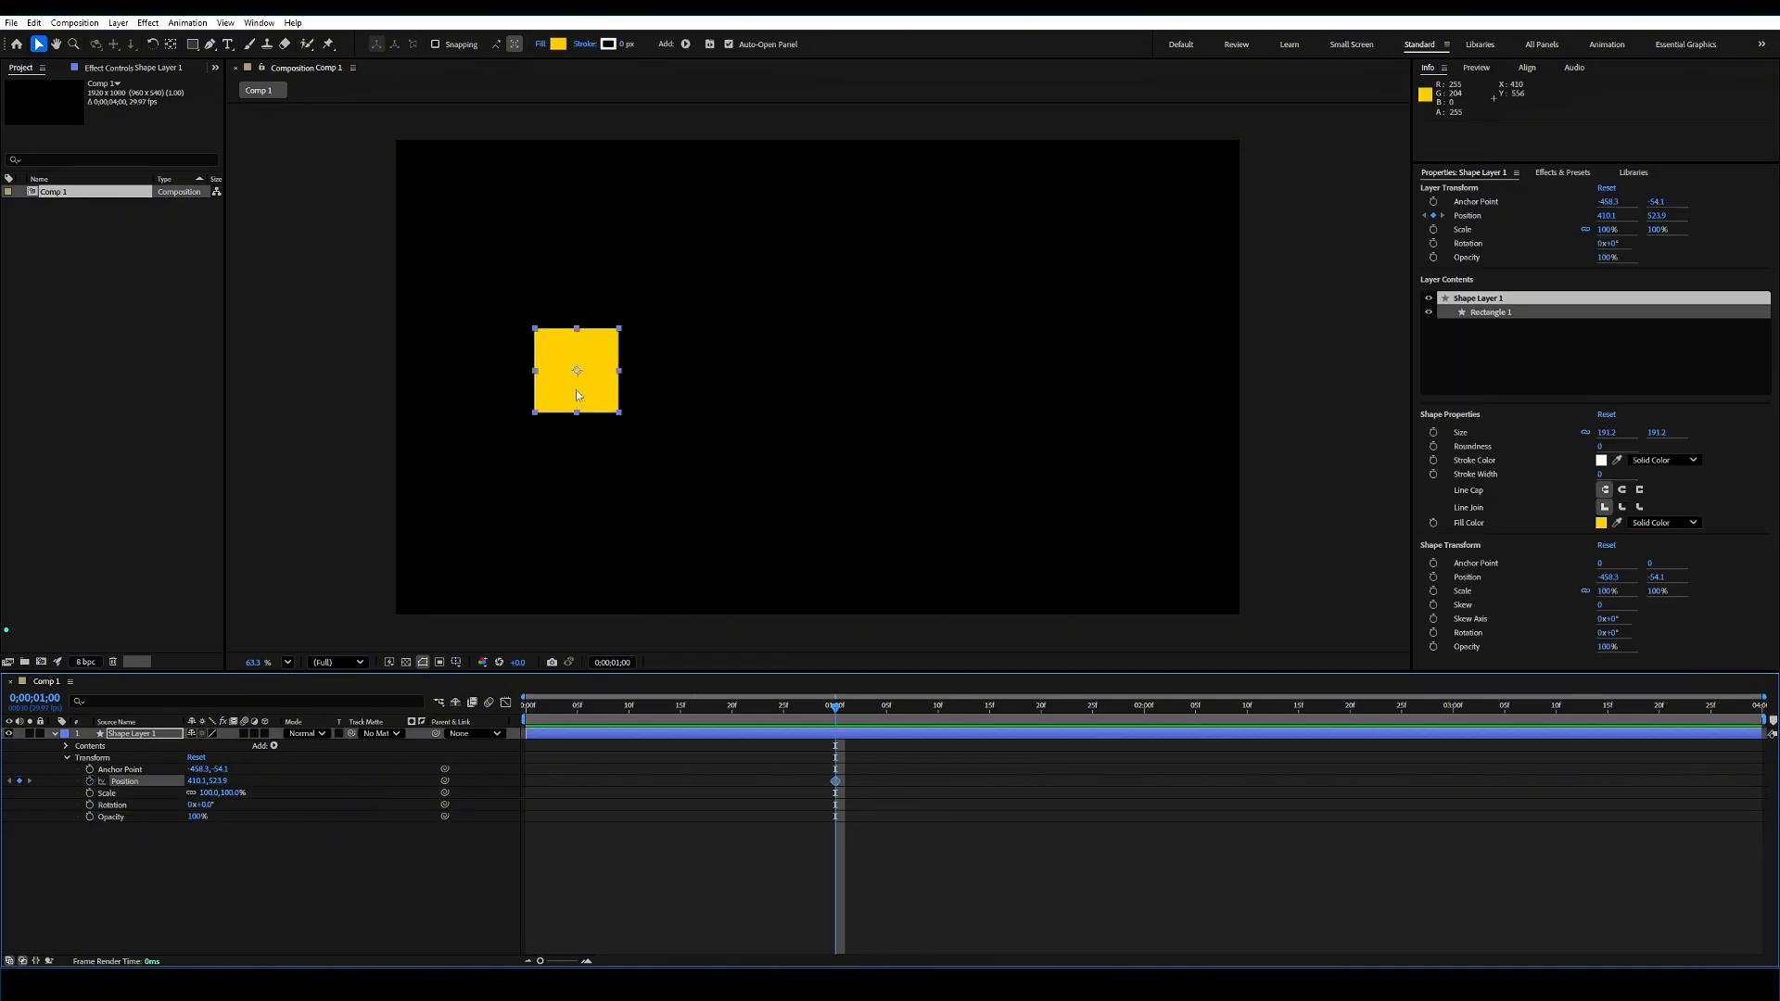
{"action": "left_click", "coordinate": [863, 769]}
{"action": "left_click_drag", "start_coordinate": [863, 768], "coordinate": [788, 823]}
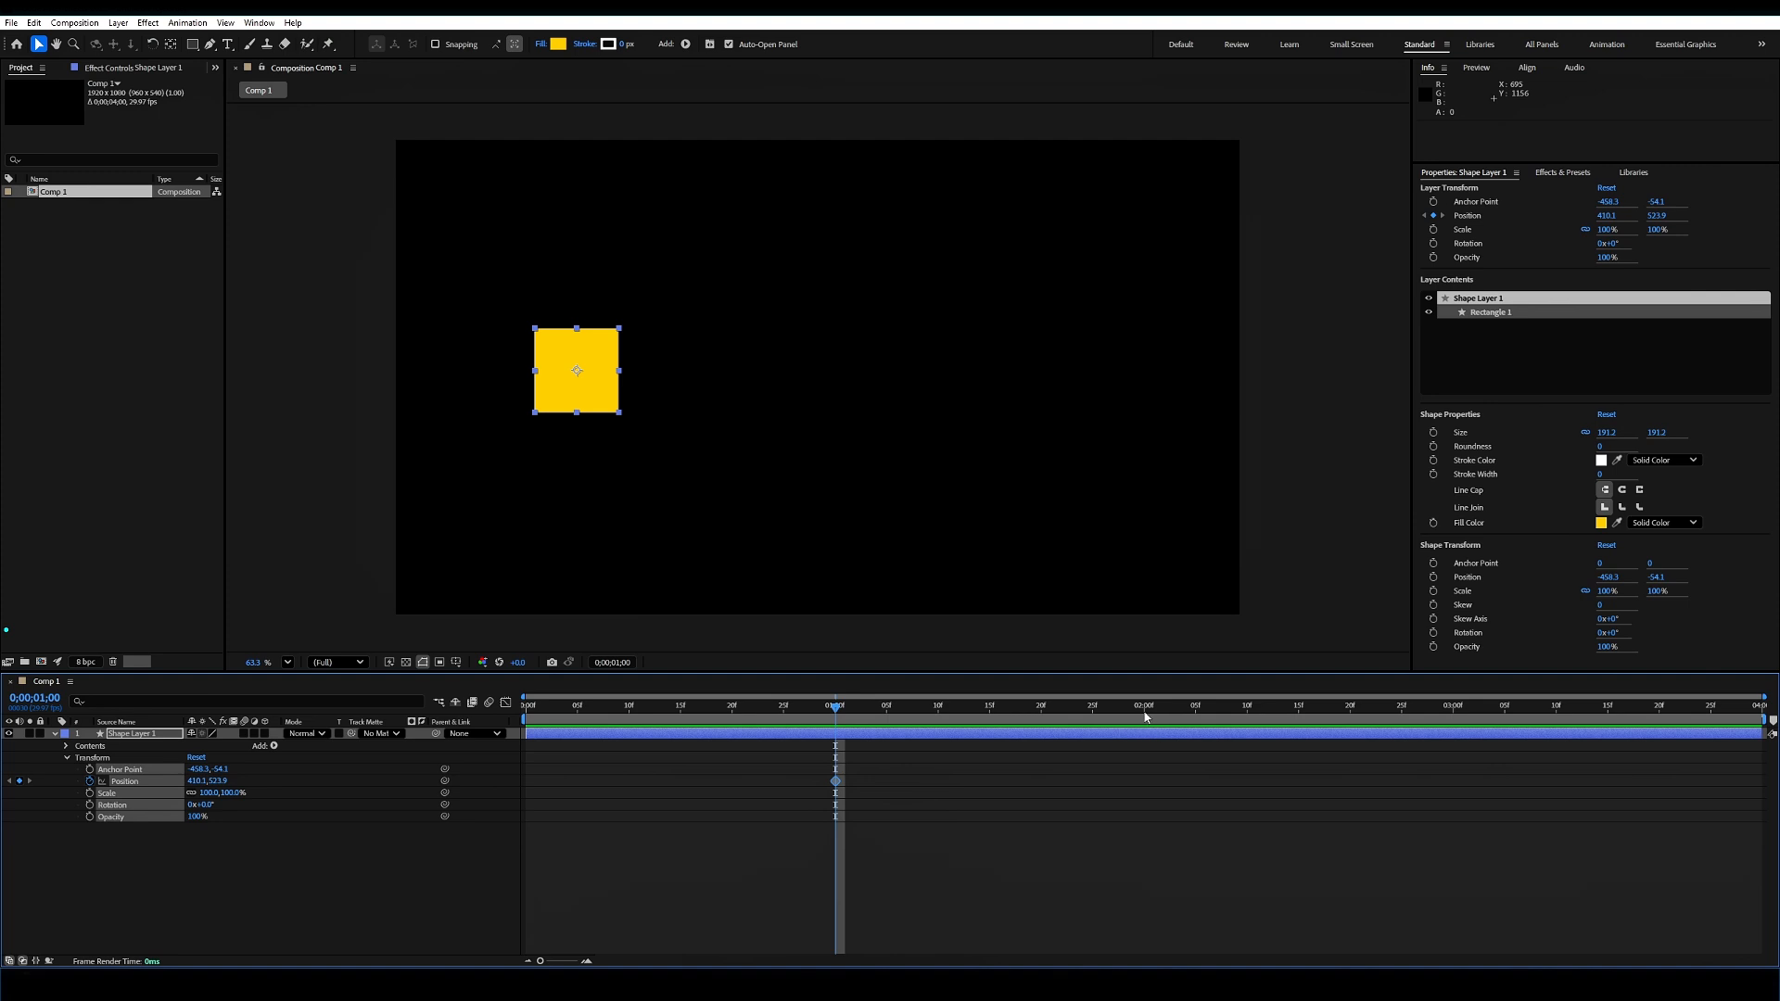
Step: Create a Position keyframe at 0;00;02;00 by moving the square horizontally across the composition, and scrub through the motion
{"action": "left_click_drag", "start_coordinate": [1144, 709], "coordinate": [1146, 712]}
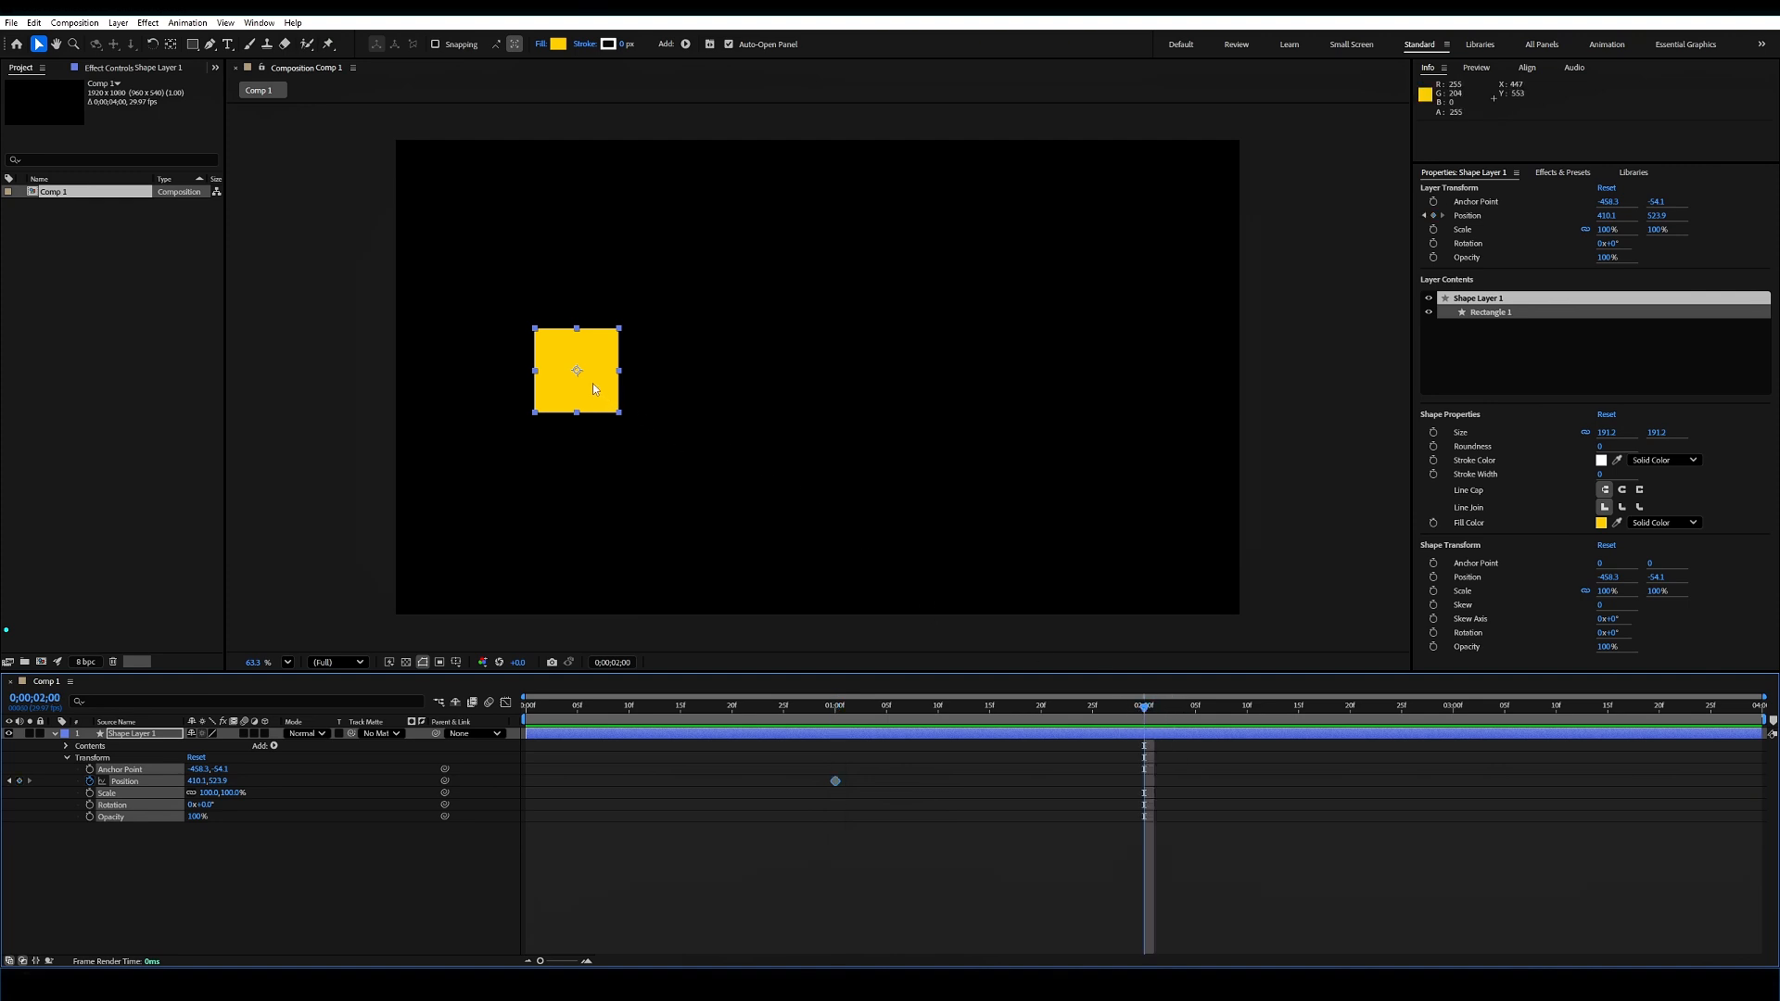
{"action": "left_click_drag", "start_coordinate": [594, 388], "coordinate": [1099, 373]}
{"action": "left_click", "coordinate": [1190, 863]}
{"action": "left_click_drag", "start_coordinate": [1142, 710], "coordinate": [1011, 723]}
{"action": "left_click_drag", "start_coordinate": [1161, 814], "coordinate": [1120, 766]}
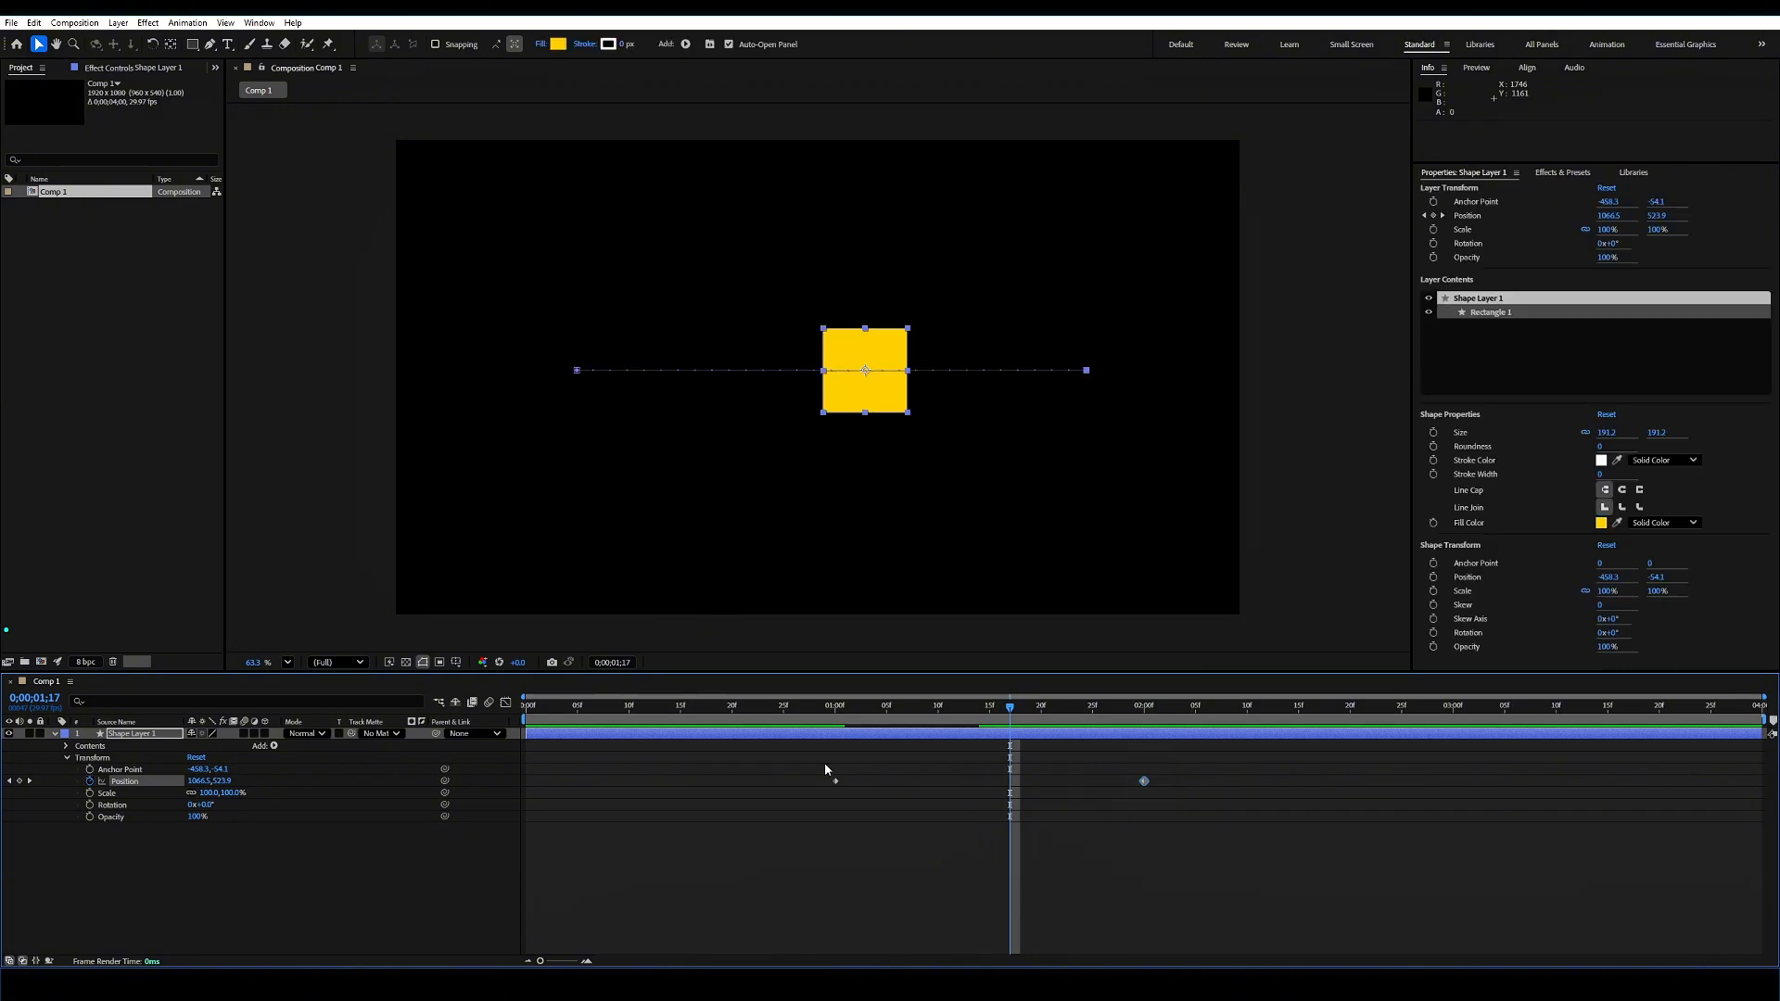
Step: Delete the Position keyframe at 0;00;02;00
{"action": "left_click_drag", "start_coordinate": [825, 763], "coordinate": [1046, 799]}
{"action": "left_click_drag", "start_coordinate": [1154, 712], "coordinate": [1144, 713]}
{"action": "key", "text": "Delete"}
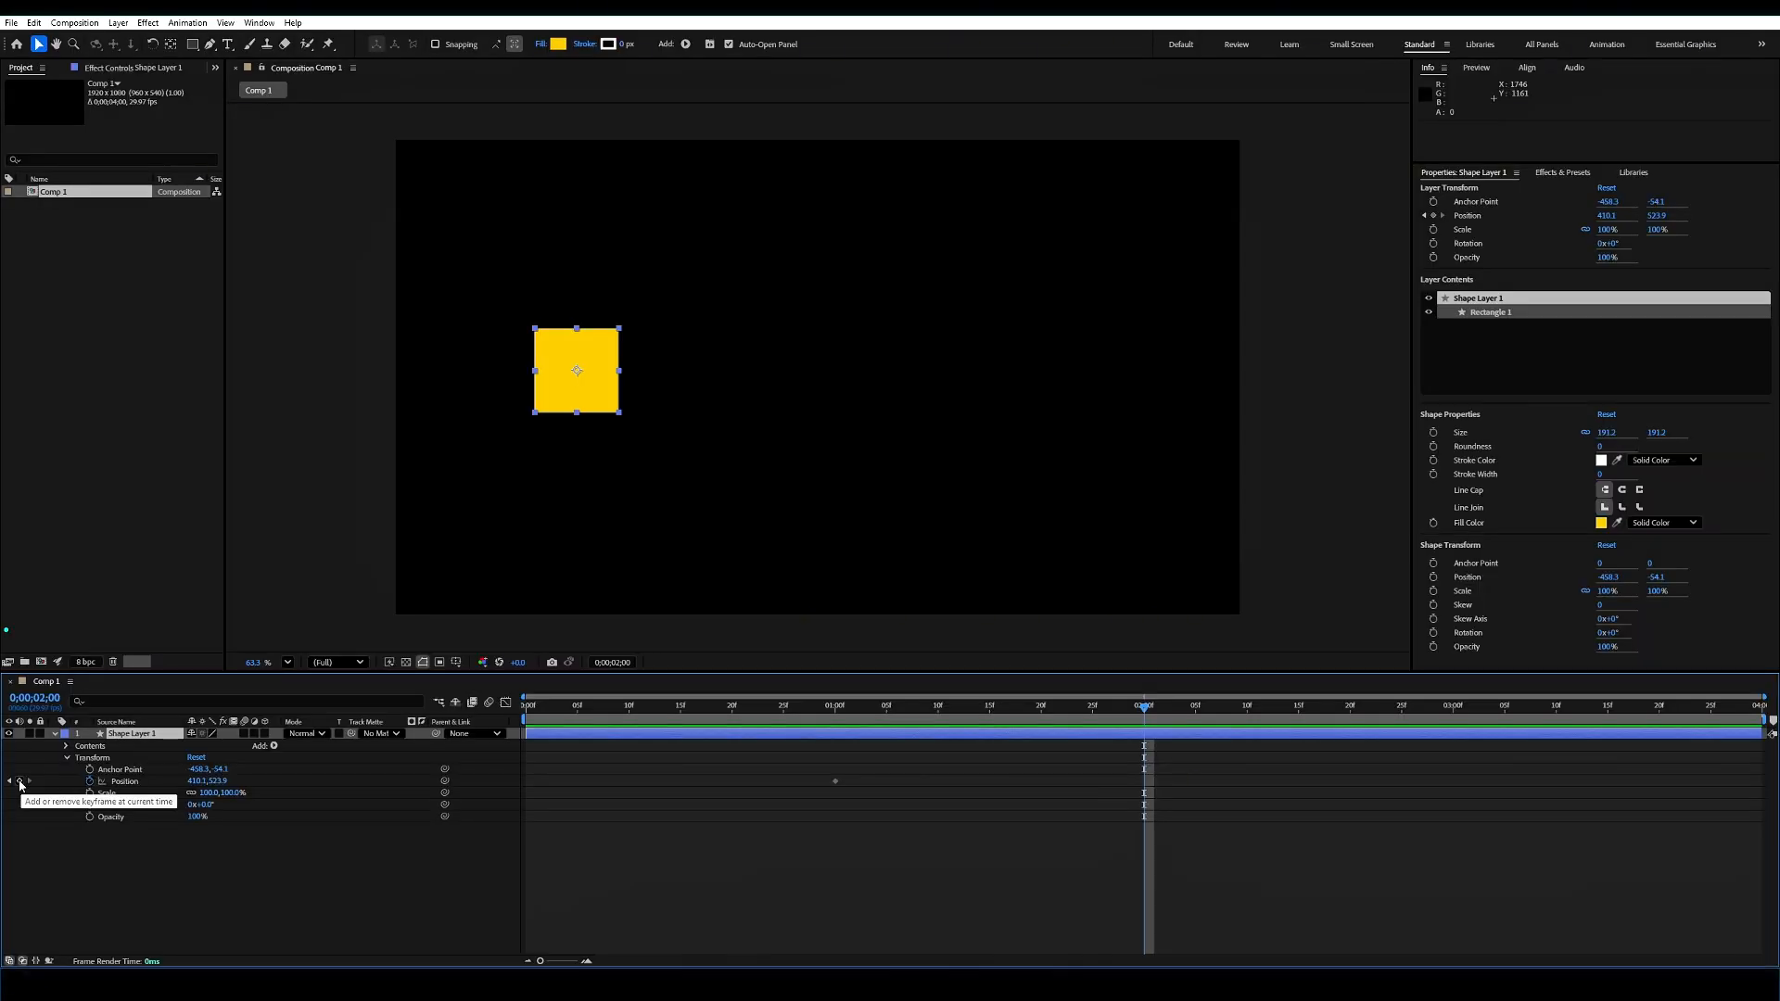
Step: Add a Position keyframe manually at 0;00;02;00, move the square to about 1559, 524 and scrub through the motion
{"action": "left_click", "coordinate": [21, 783]}
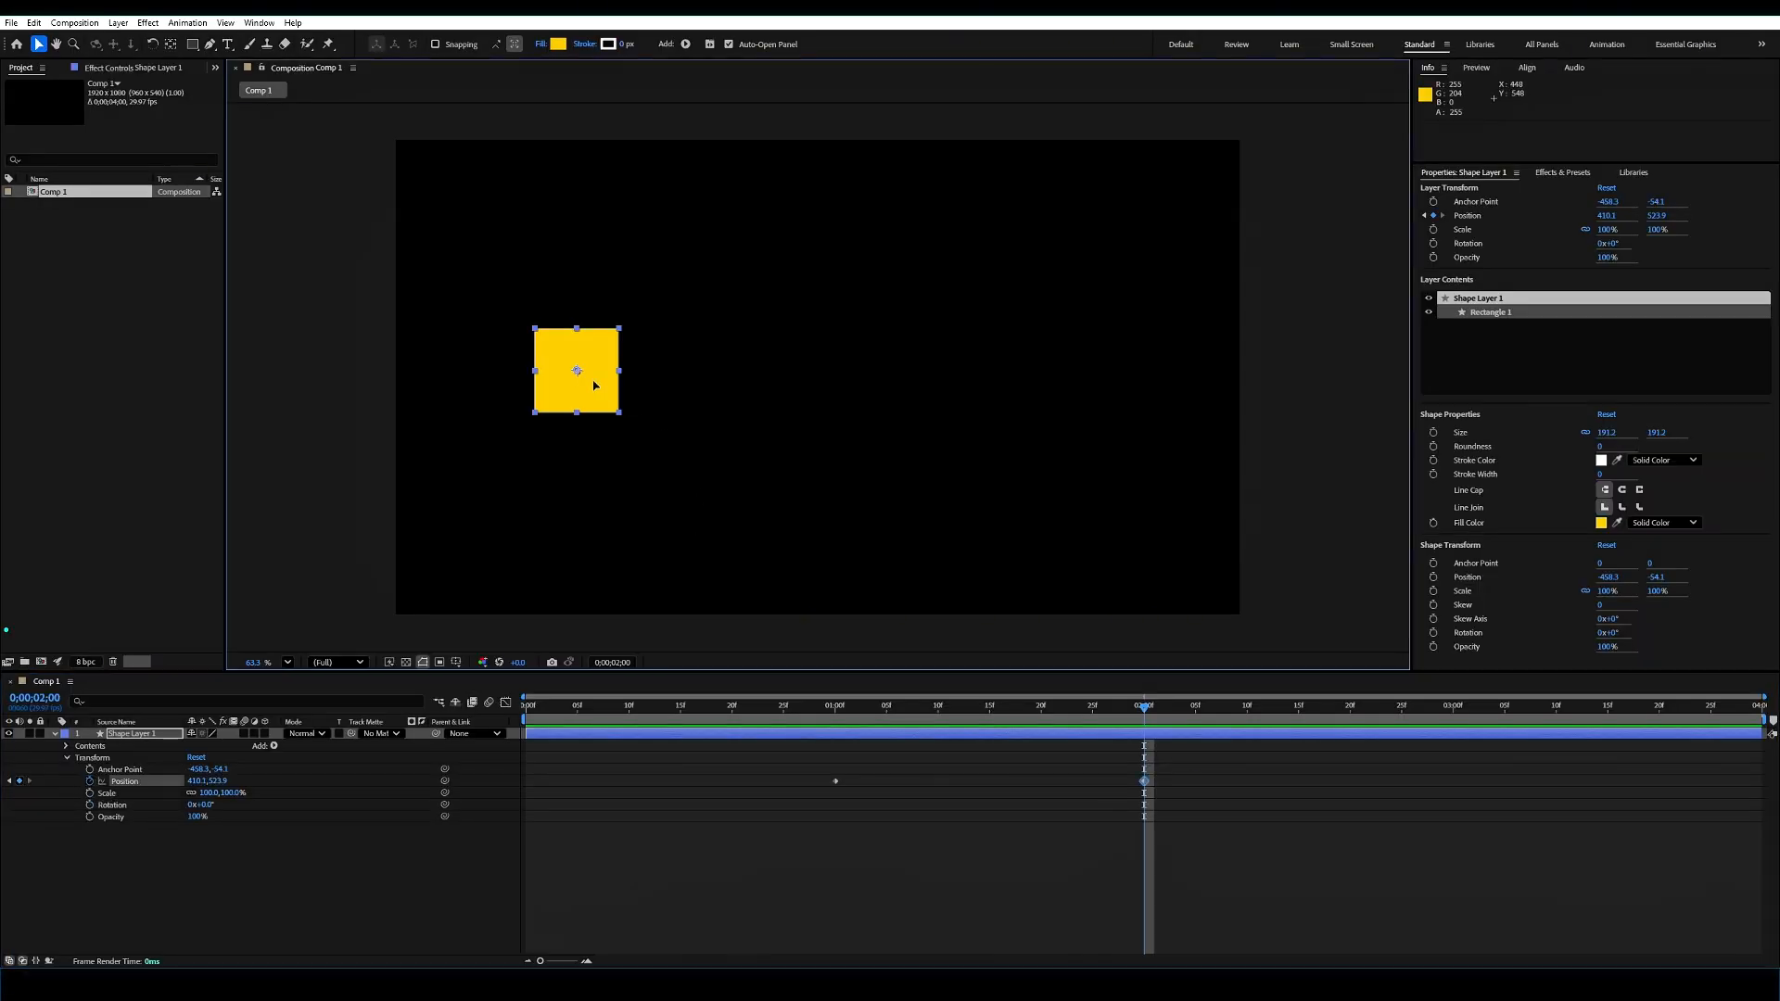
{"action": "left_click_drag", "start_coordinate": [595, 385], "coordinate": [1100, 385]}
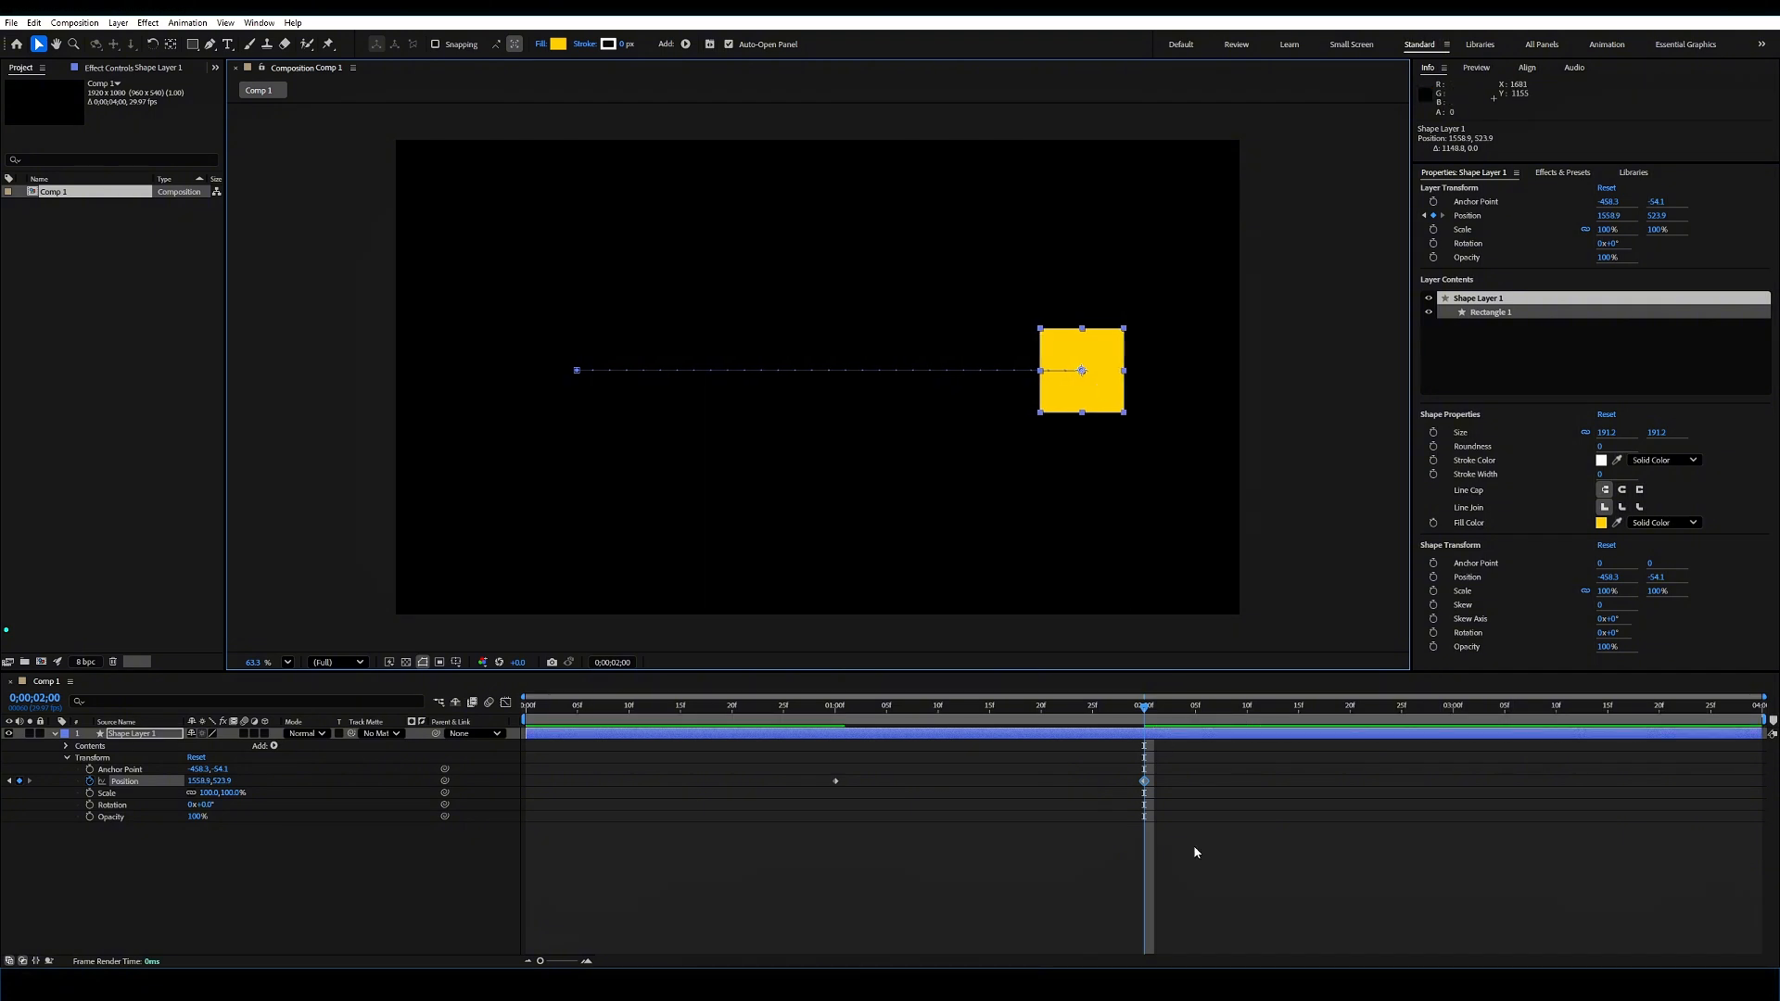
{"action": "left_click", "coordinate": [1191, 842]}
{"action": "left_click_drag", "start_coordinate": [1144, 706], "coordinate": [979, 712]}
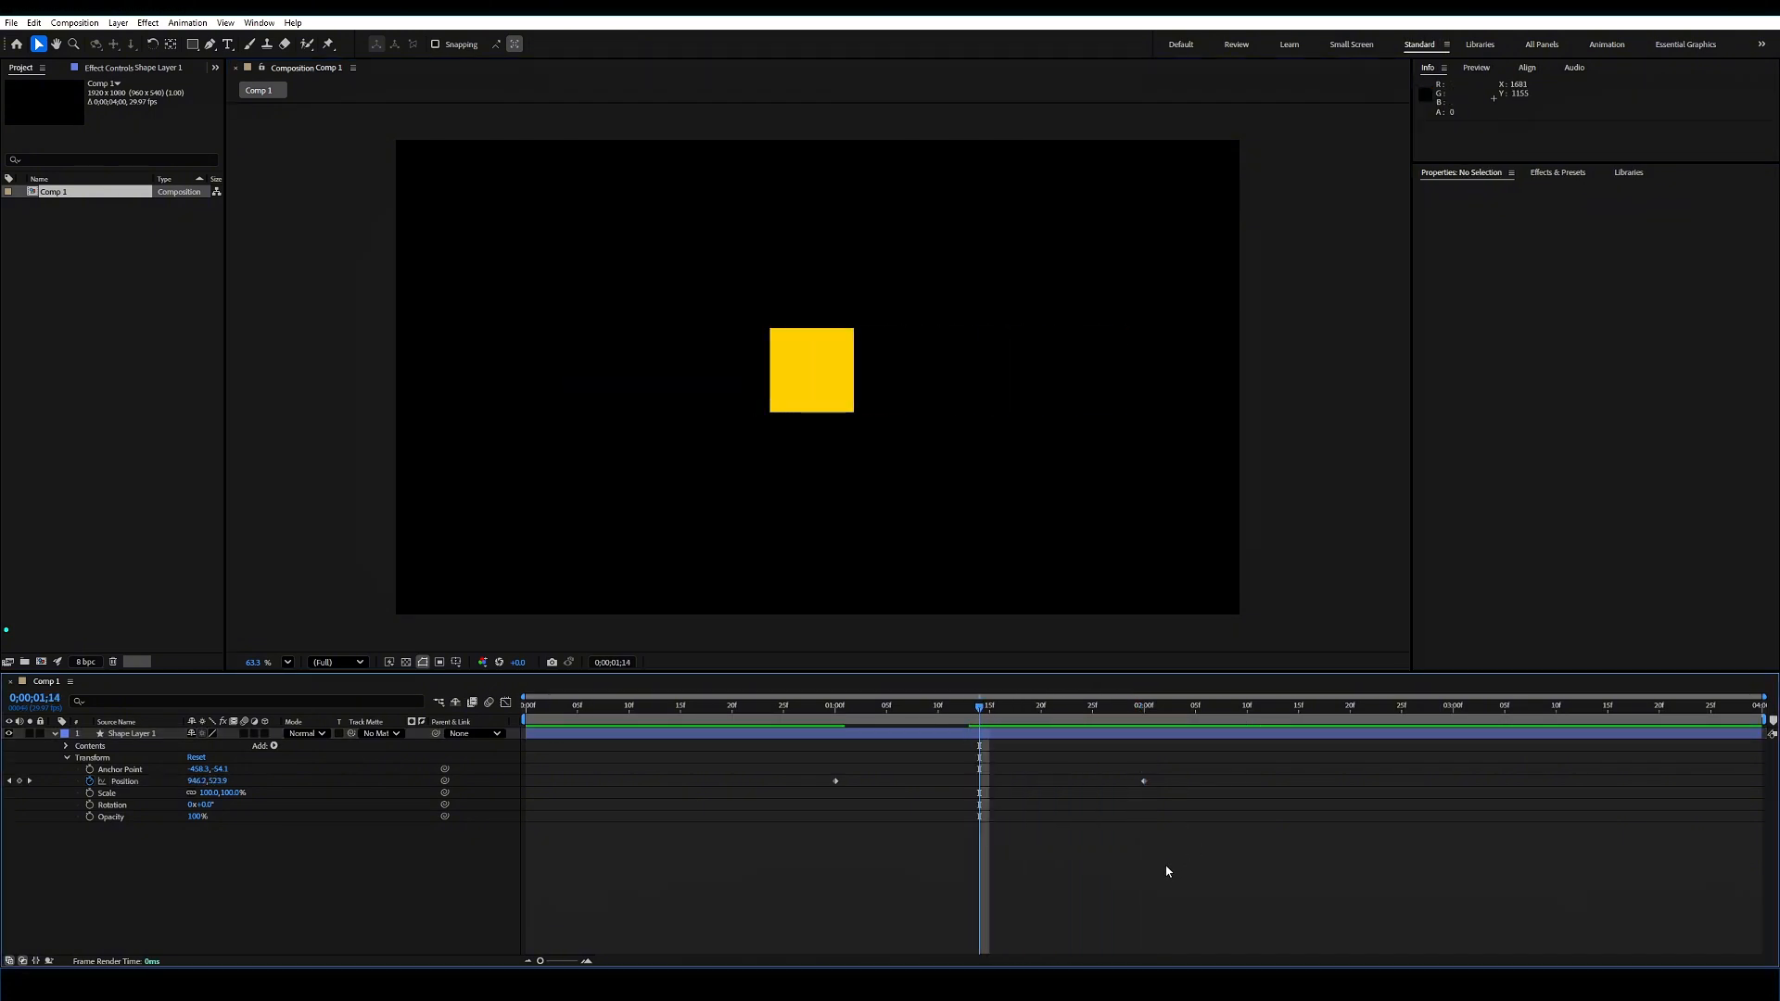
Step: Scrub the time up to 0;00;02;00 to examine how the square moves into the second Position keyframe
{"action": "left_click_drag", "start_coordinate": [1195, 842], "coordinate": [1140, 781]}
{"action": "left_click_drag", "start_coordinate": [983, 714], "coordinate": [1144, 710]}
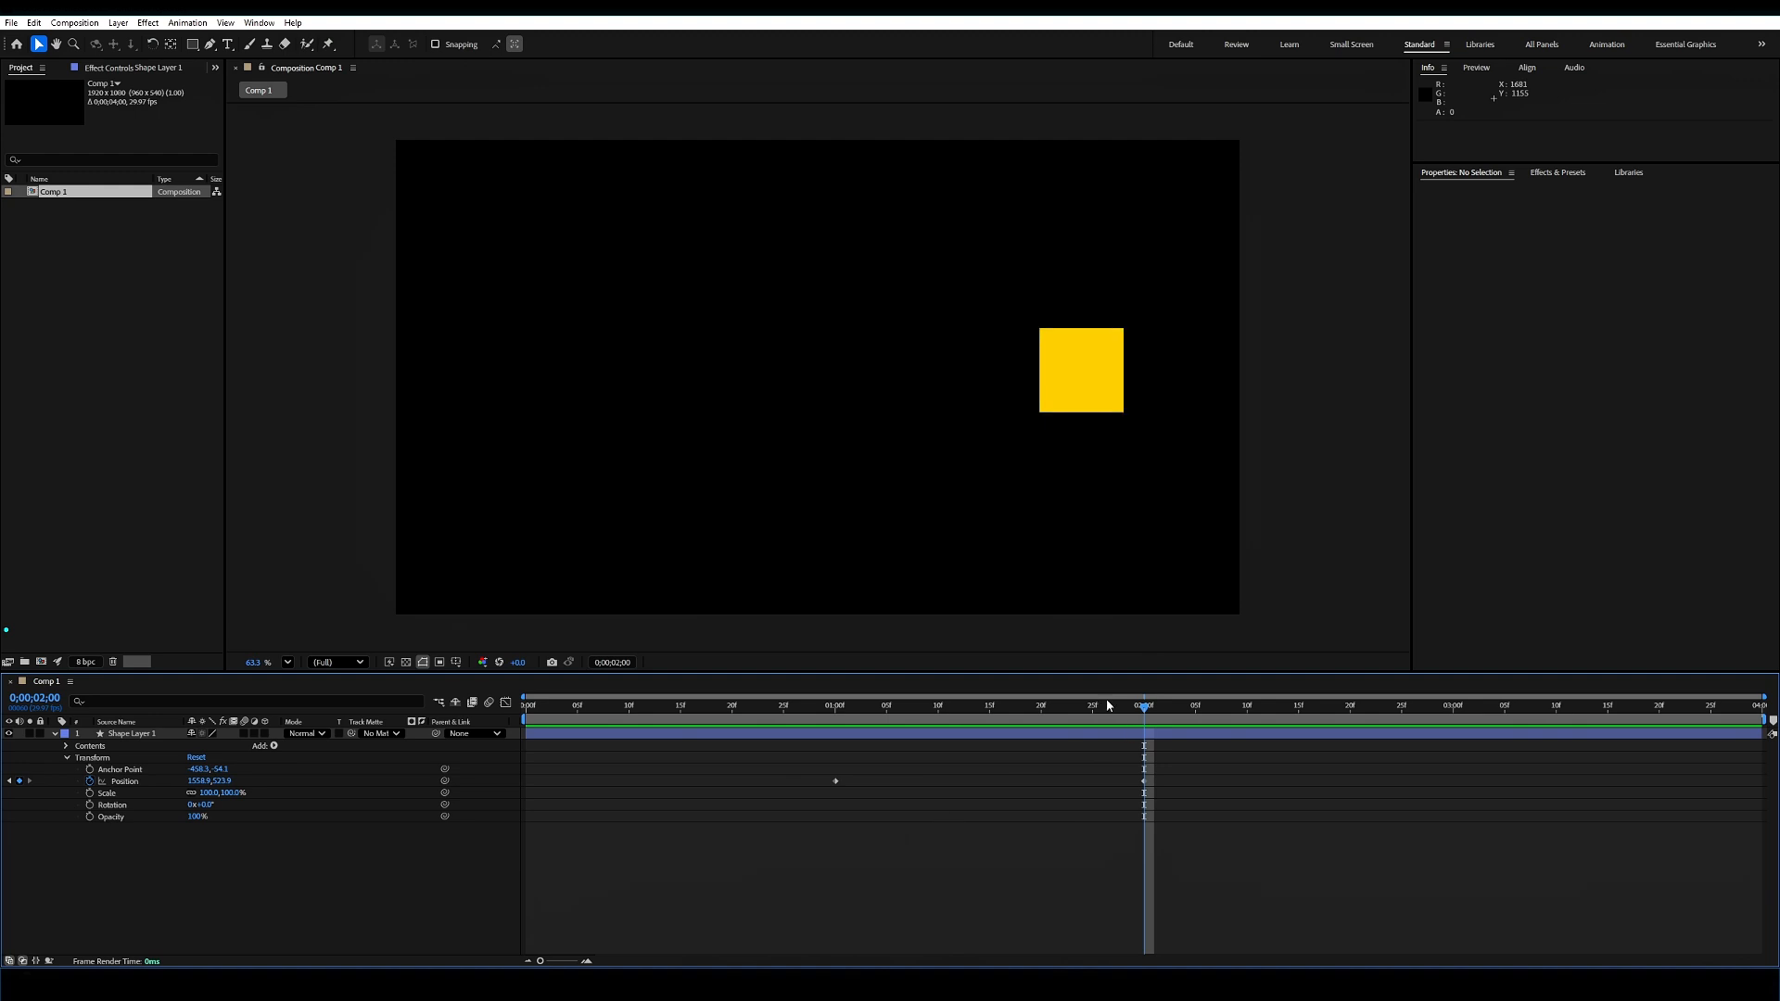
{"action": "left_click_drag", "start_coordinate": [1169, 770], "coordinate": [1127, 794]}
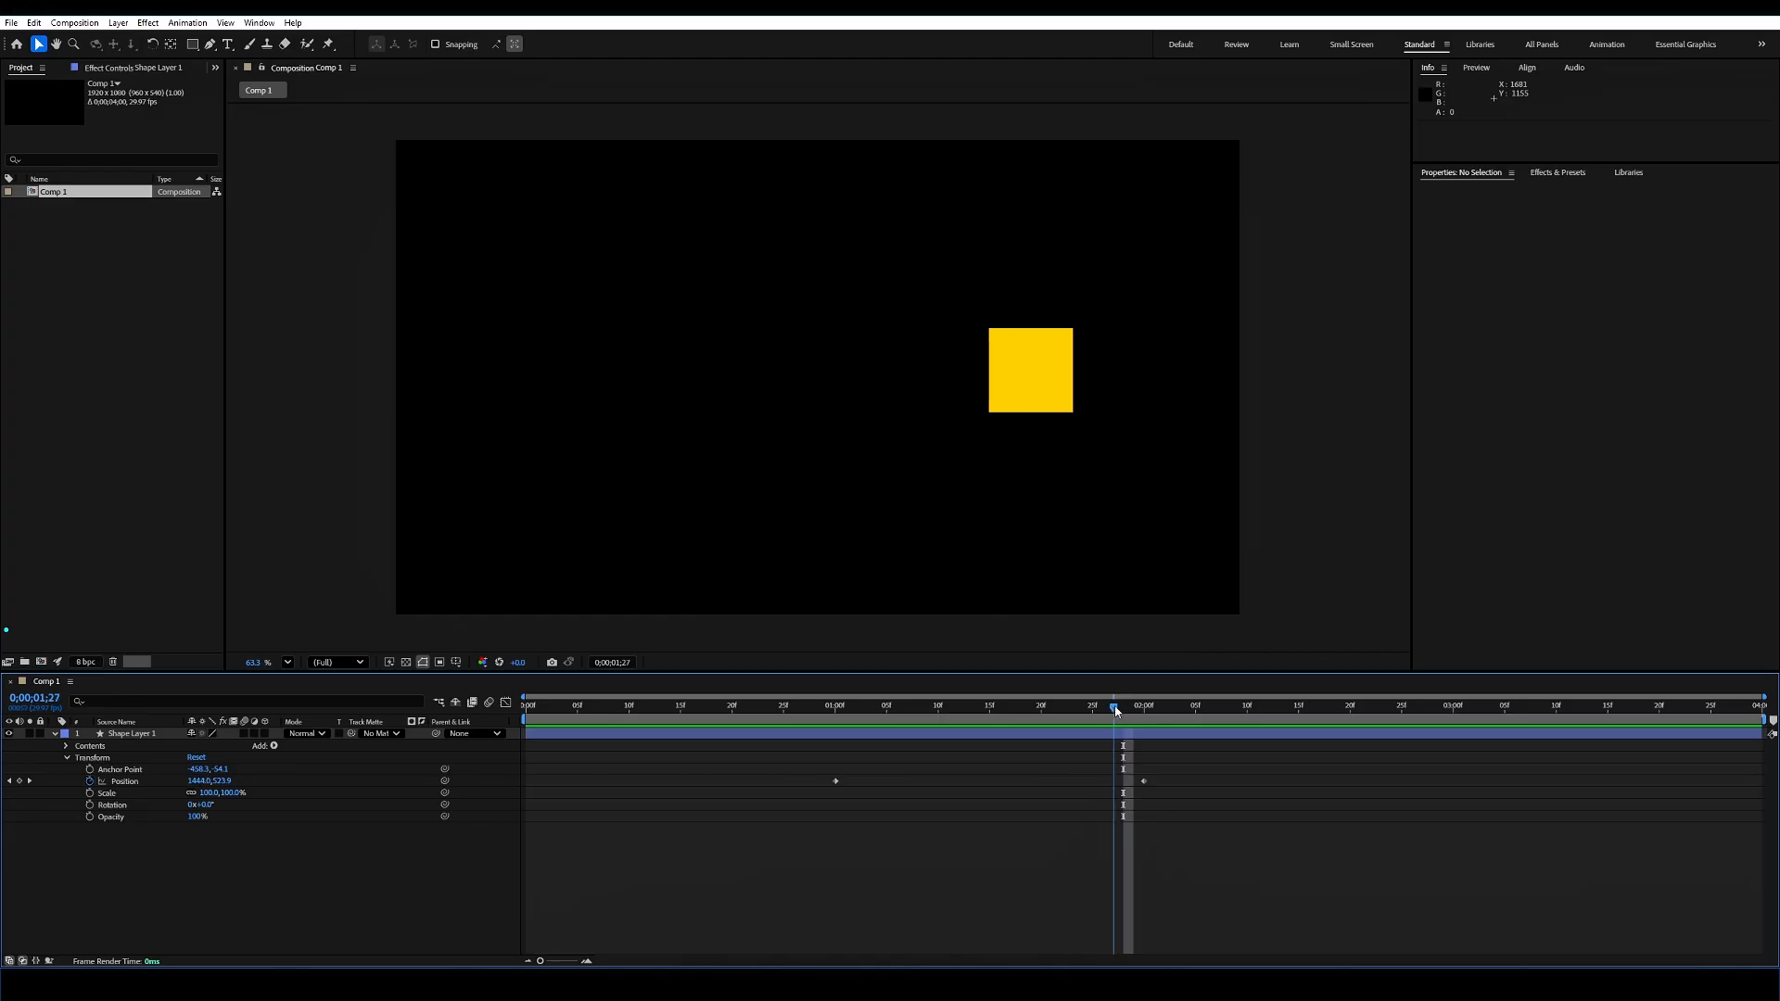
{"action": "left_click_drag", "start_coordinate": [1117, 709], "coordinate": [1123, 709]}
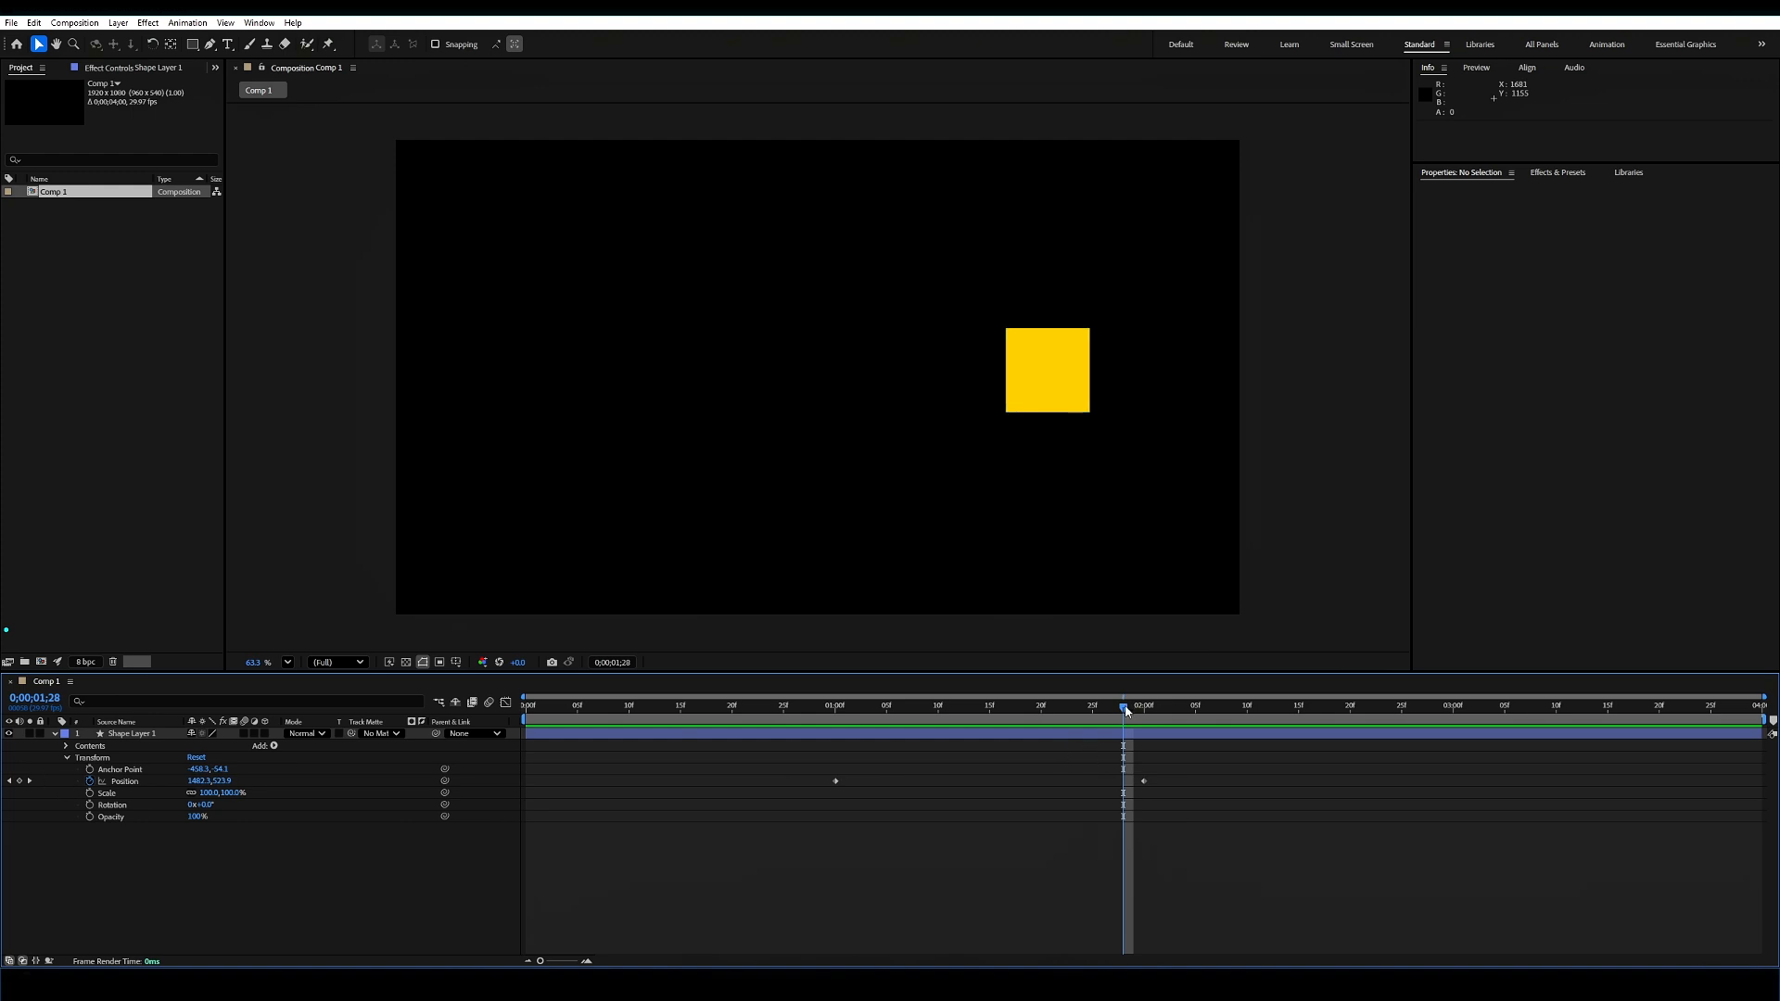
{"action": "left_click_drag", "start_coordinate": [1127, 711], "coordinate": [1144, 710]}
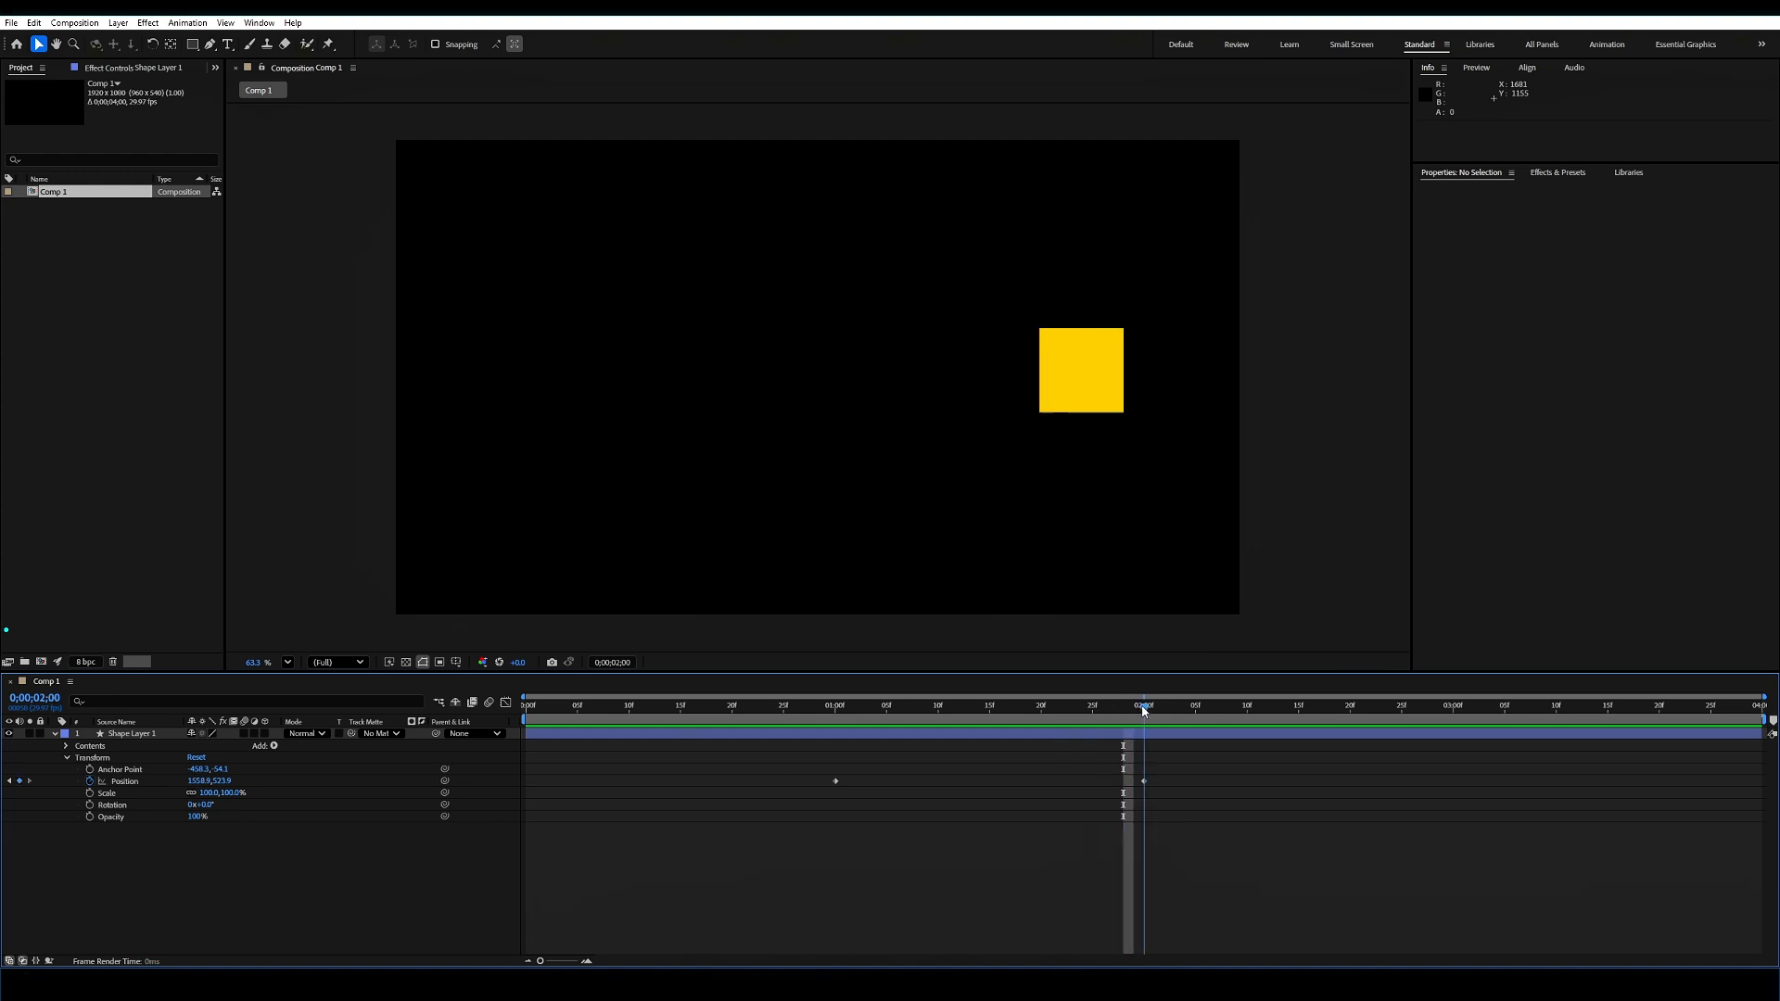
Step: Try removing the Position keyframe at 0;00;02;00 and turning off Position keyframing, and undo both changes
{"action": "left_click", "coordinate": [20, 781]}
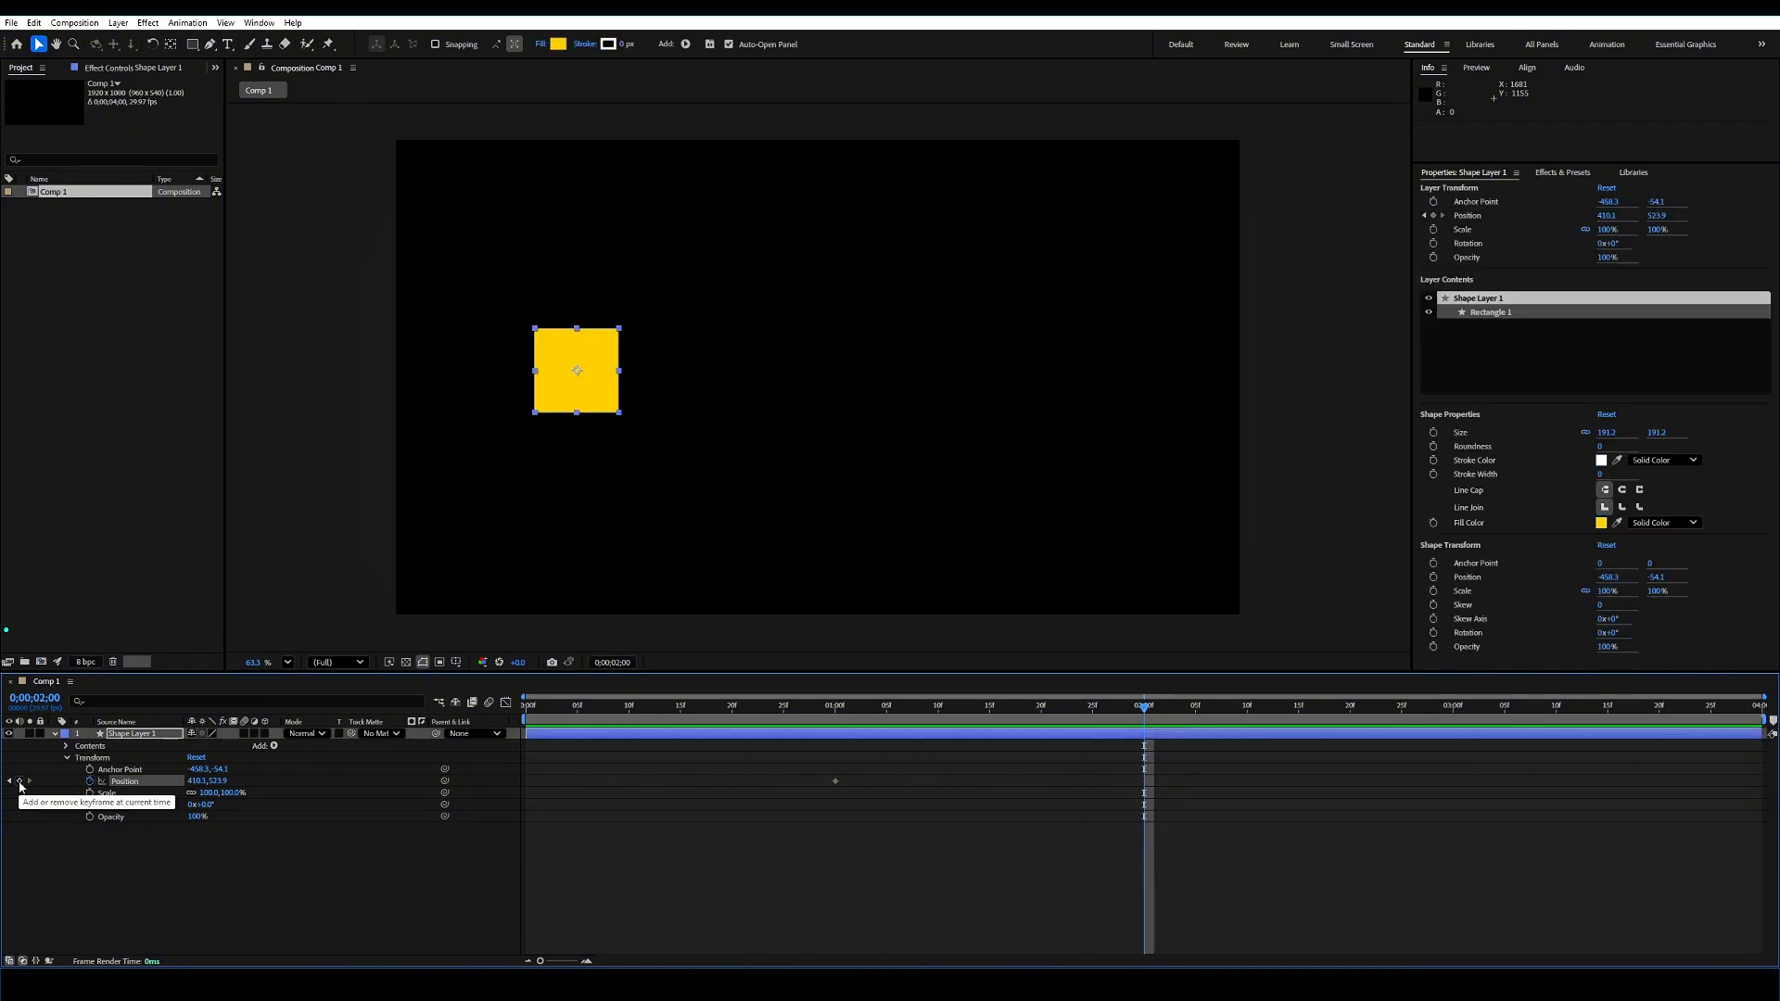
{"action": "left_click_drag", "start_coordinate": [1142, 710], "coordinate": [1093, 709]}
{"action": "left_click", "coordinate": [1209, 785]}
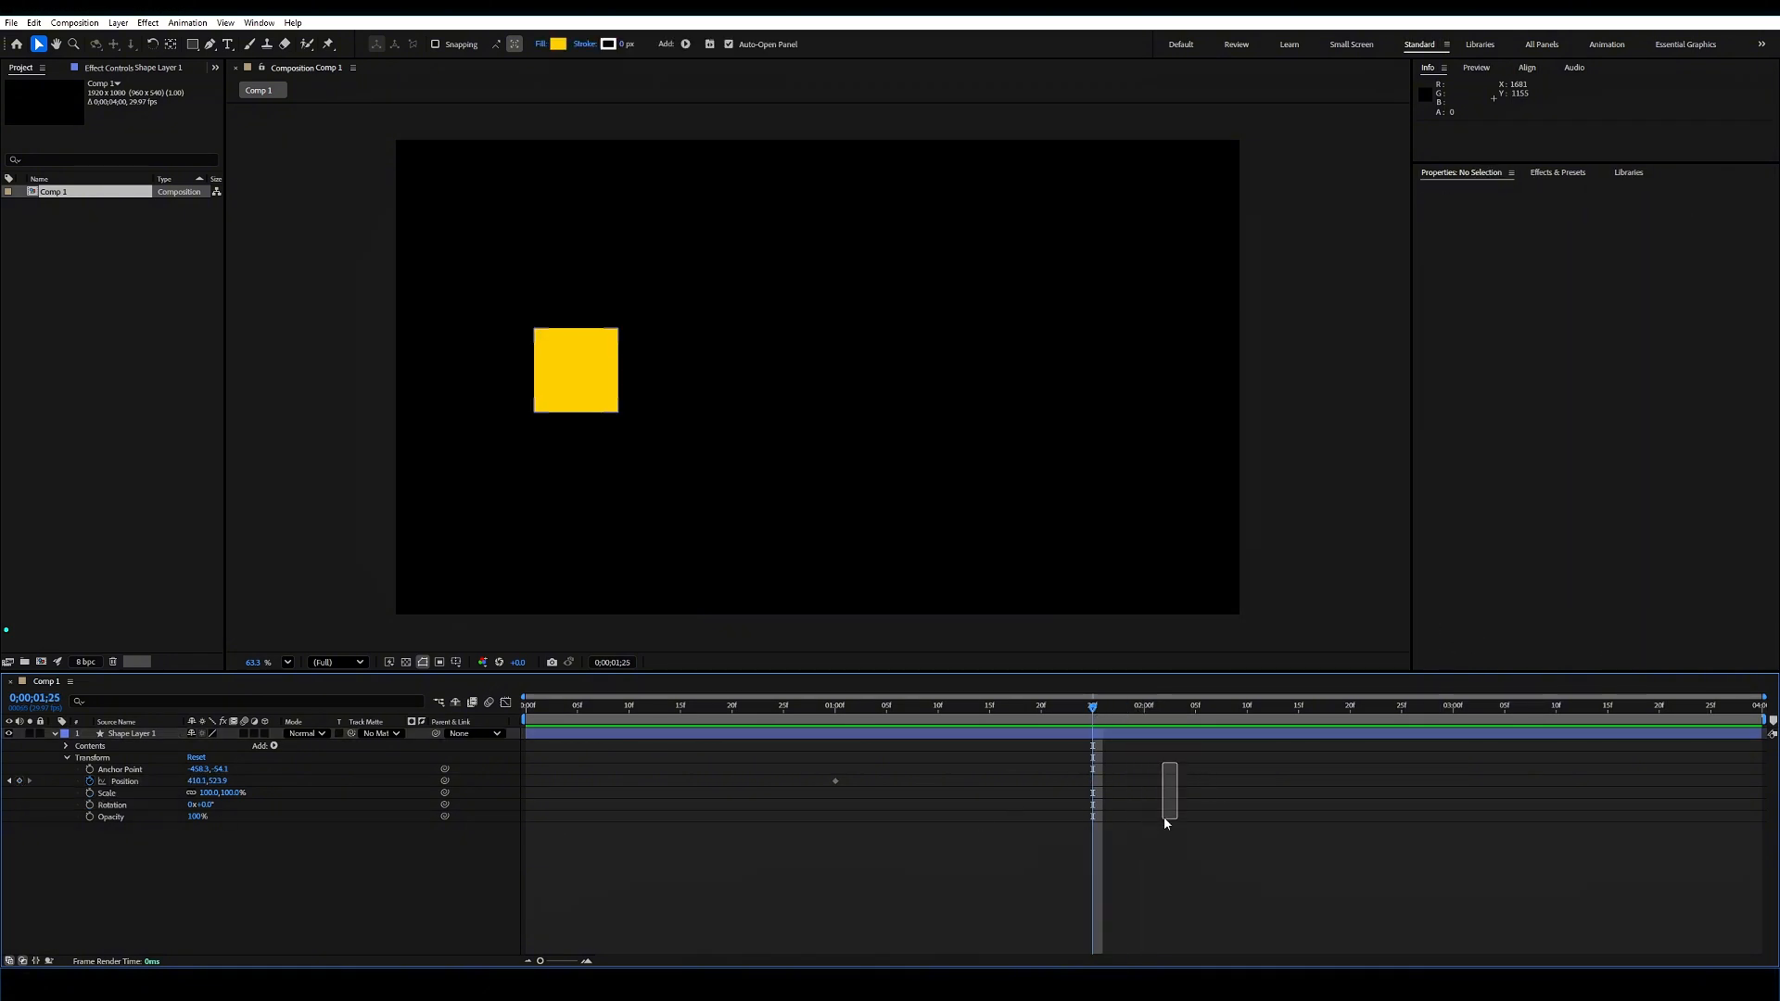
{"action": "left_click", "coordinate": [1145, 710]}
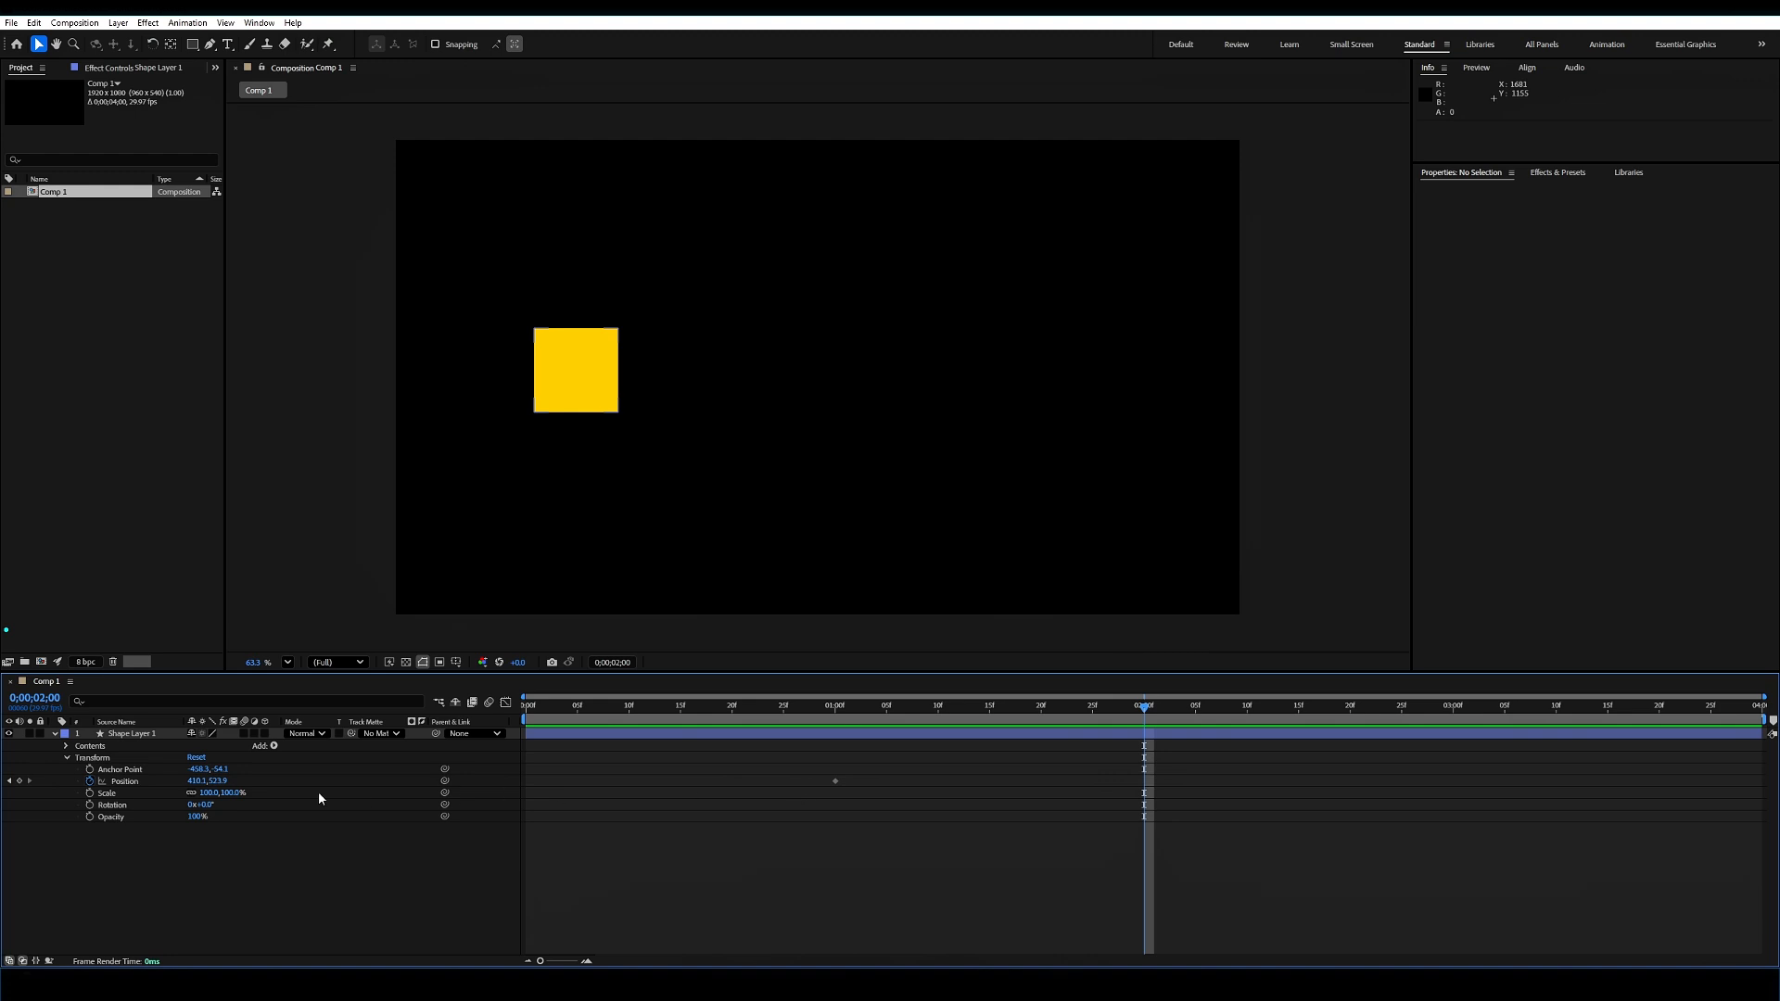
{"action": "left_click", "coordinate": [90, 783]}
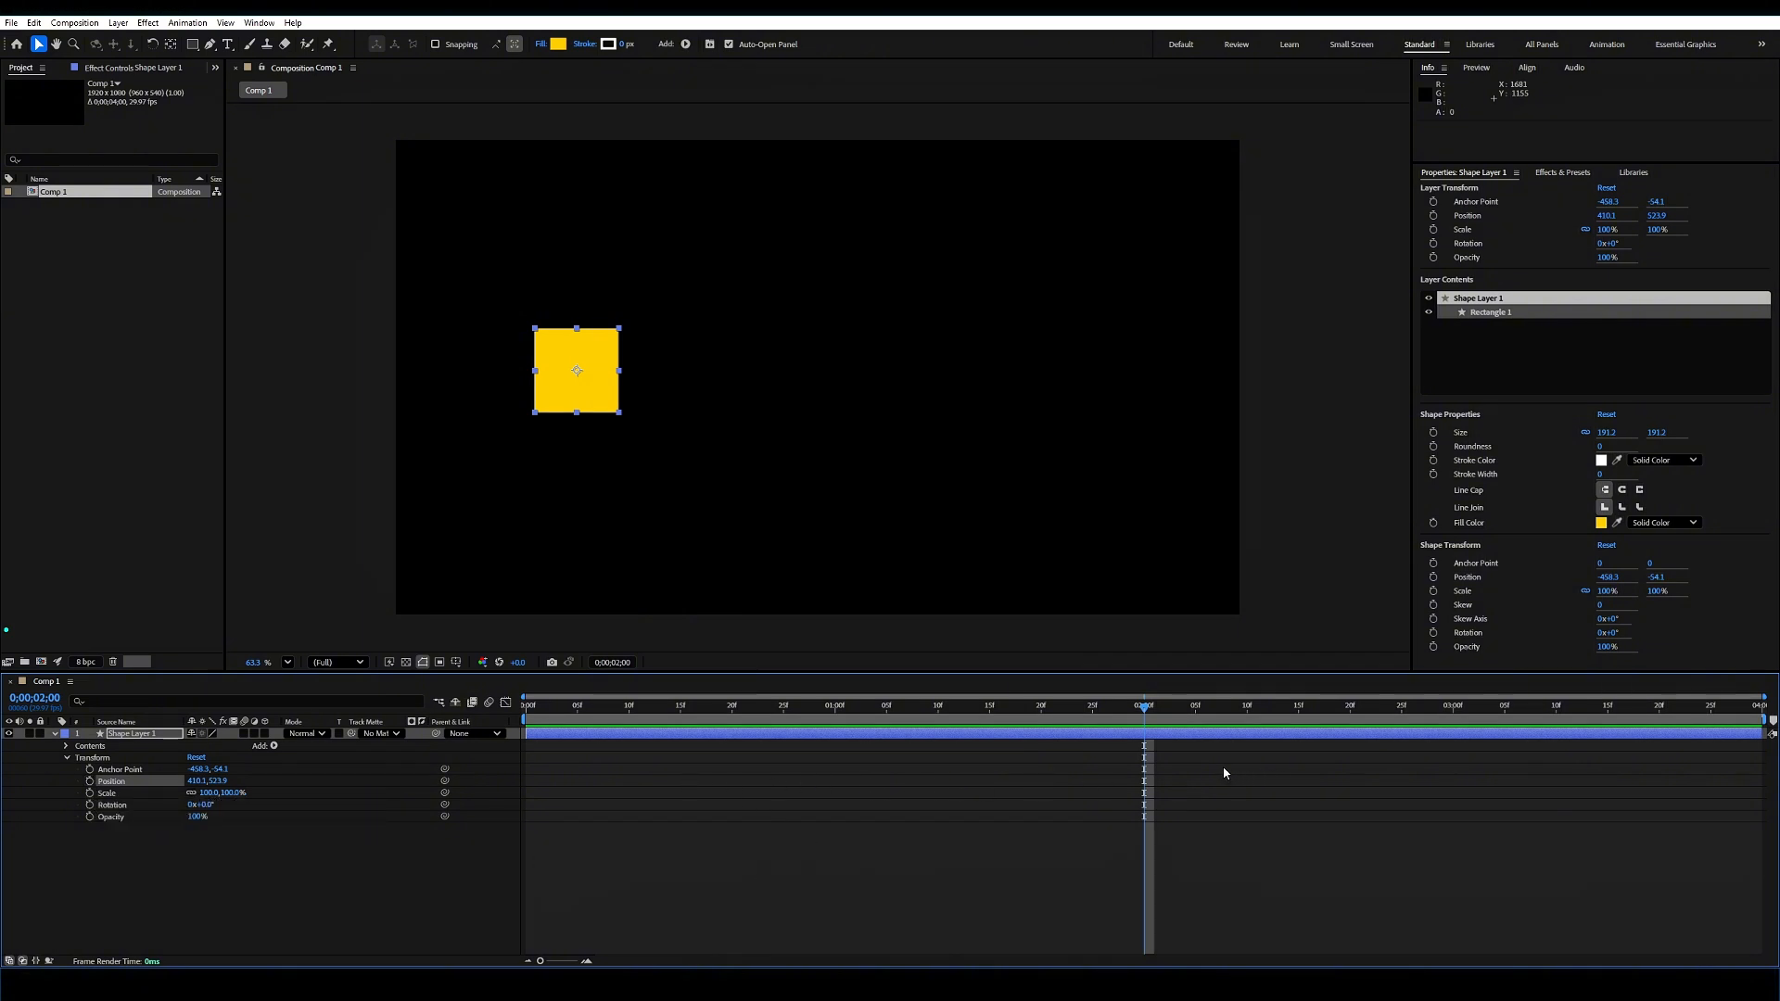
{"action": "key", "text": "ctrl+z"}
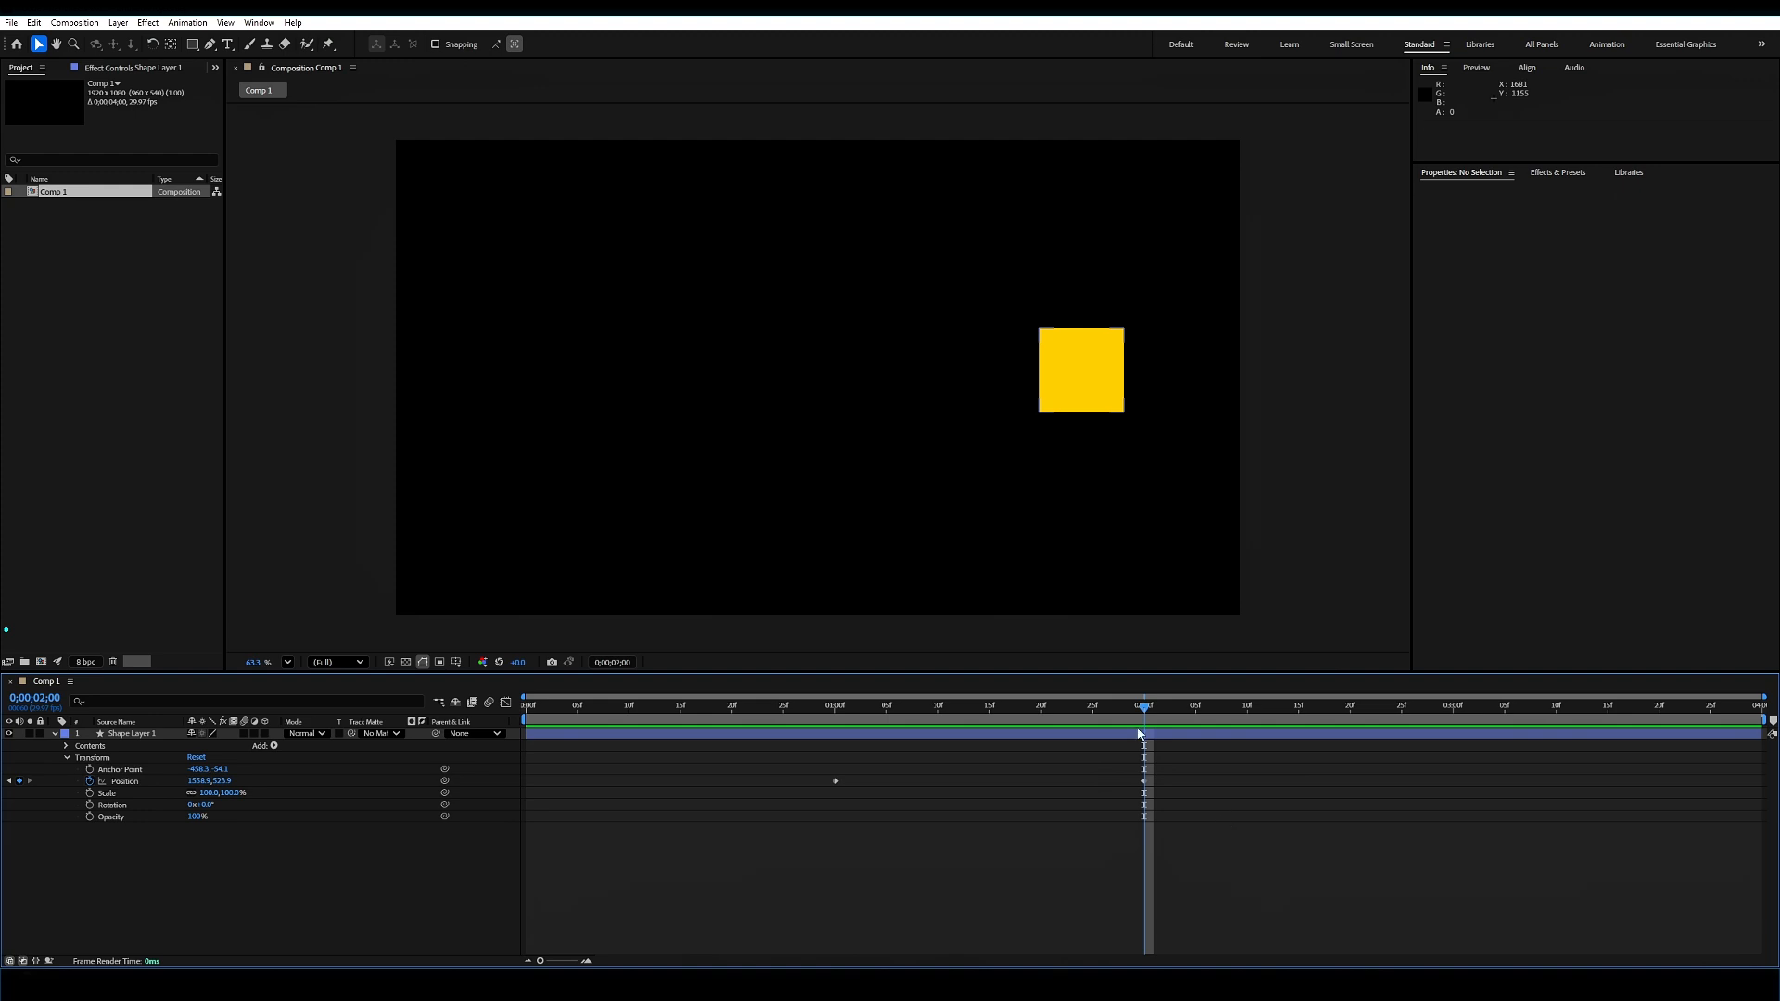
Step: Move the time to 0;00;01;10 and select both Position keyframes, at 0;00;01;00 and 0;00;02;00
{"action": "left_click_drag", "start_coordinate": [1141, 732], "coordinate": [940, 714]}
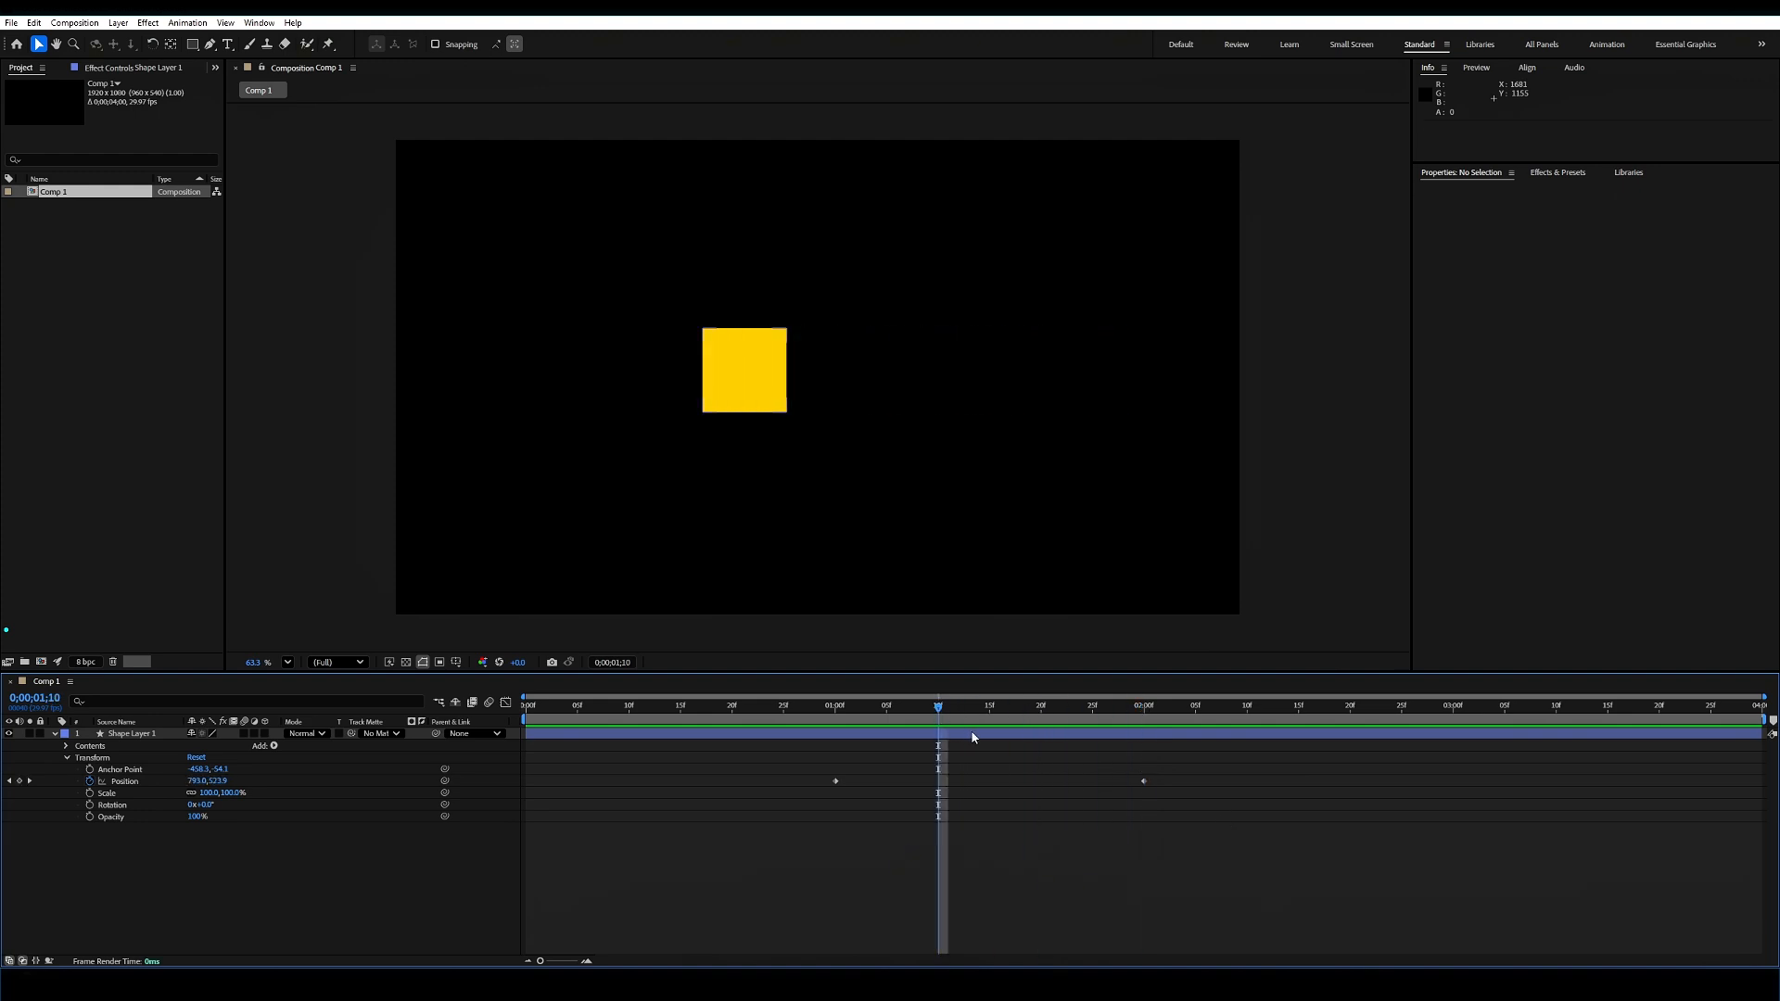
{"action": "left_click", "coordinate": [836, 782]}
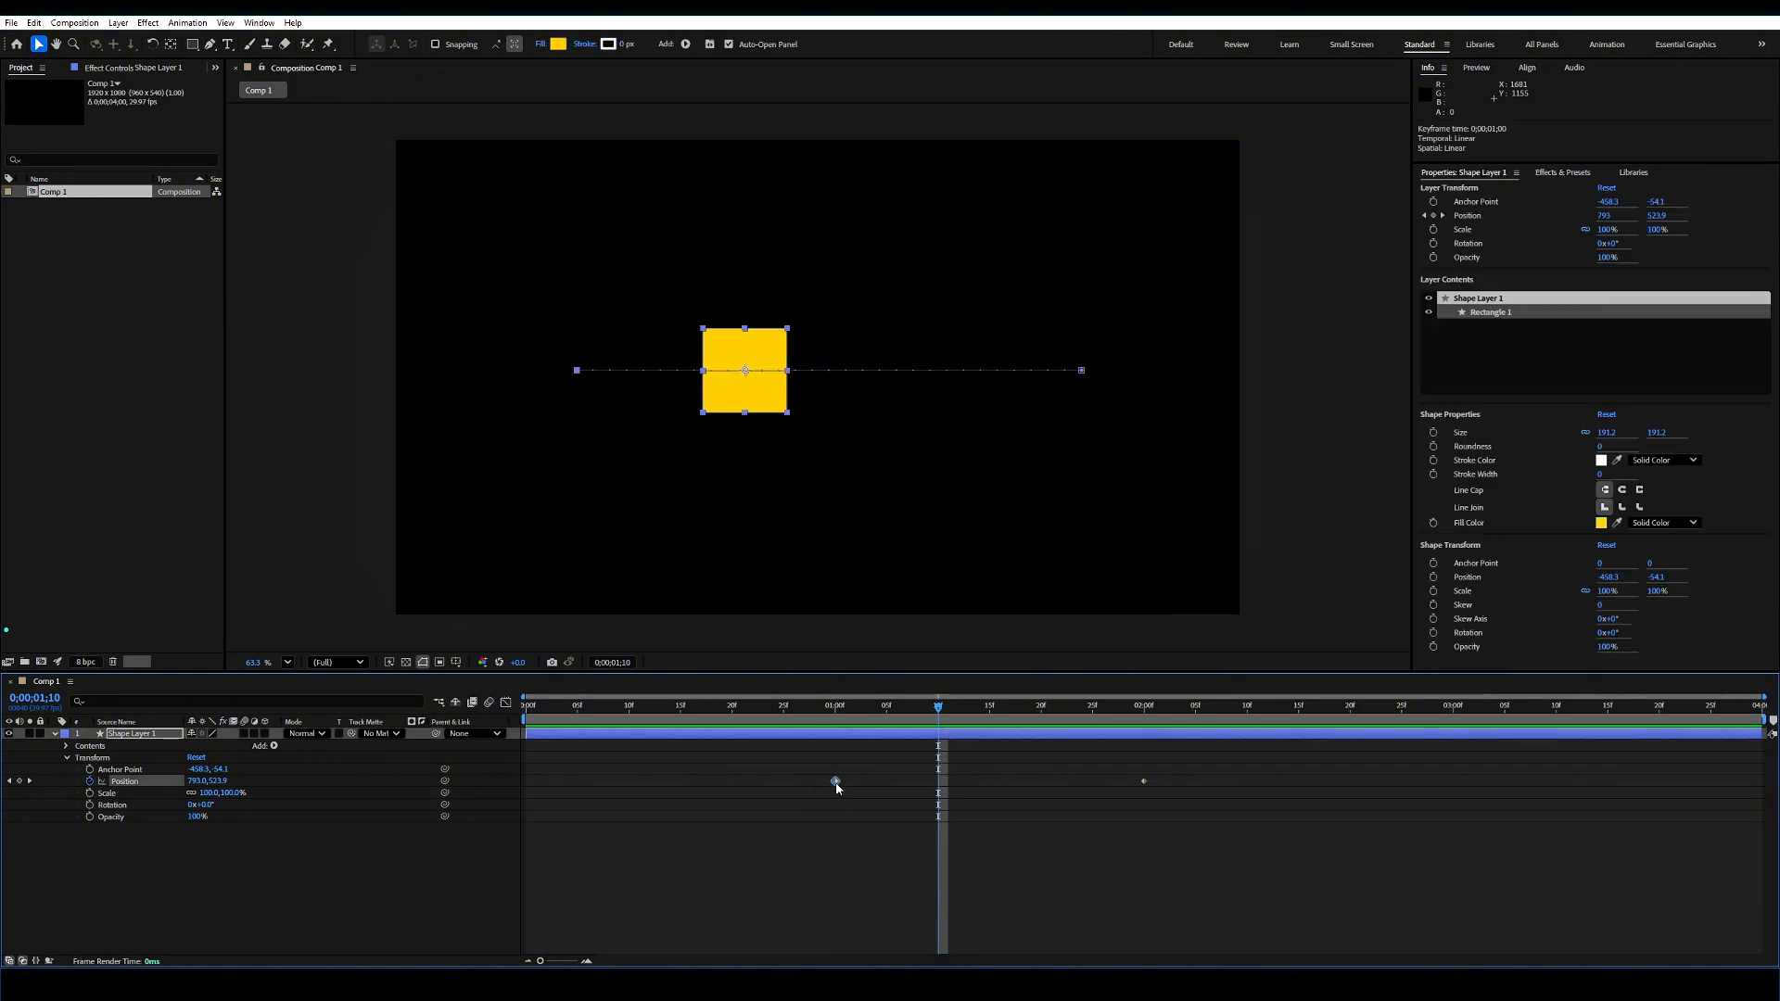
{"action": "left_click", "coordinate": [1144, 781]}
{"action": "left_click_drag", "start_coordinate": [792, 753], "coordinate": [863, 808]}
{"action": "left_click_drag", "start_coordinate": [1117, 760], "coordinate": [1172, 803]}
{"action": "left_click_drag", "start_coordinate": [766, 749], "coordinate": [1173, 826]}
{"action": "left_click_drag", "start_coordinate": [1204, 760], "coordinate": [794, 825]}
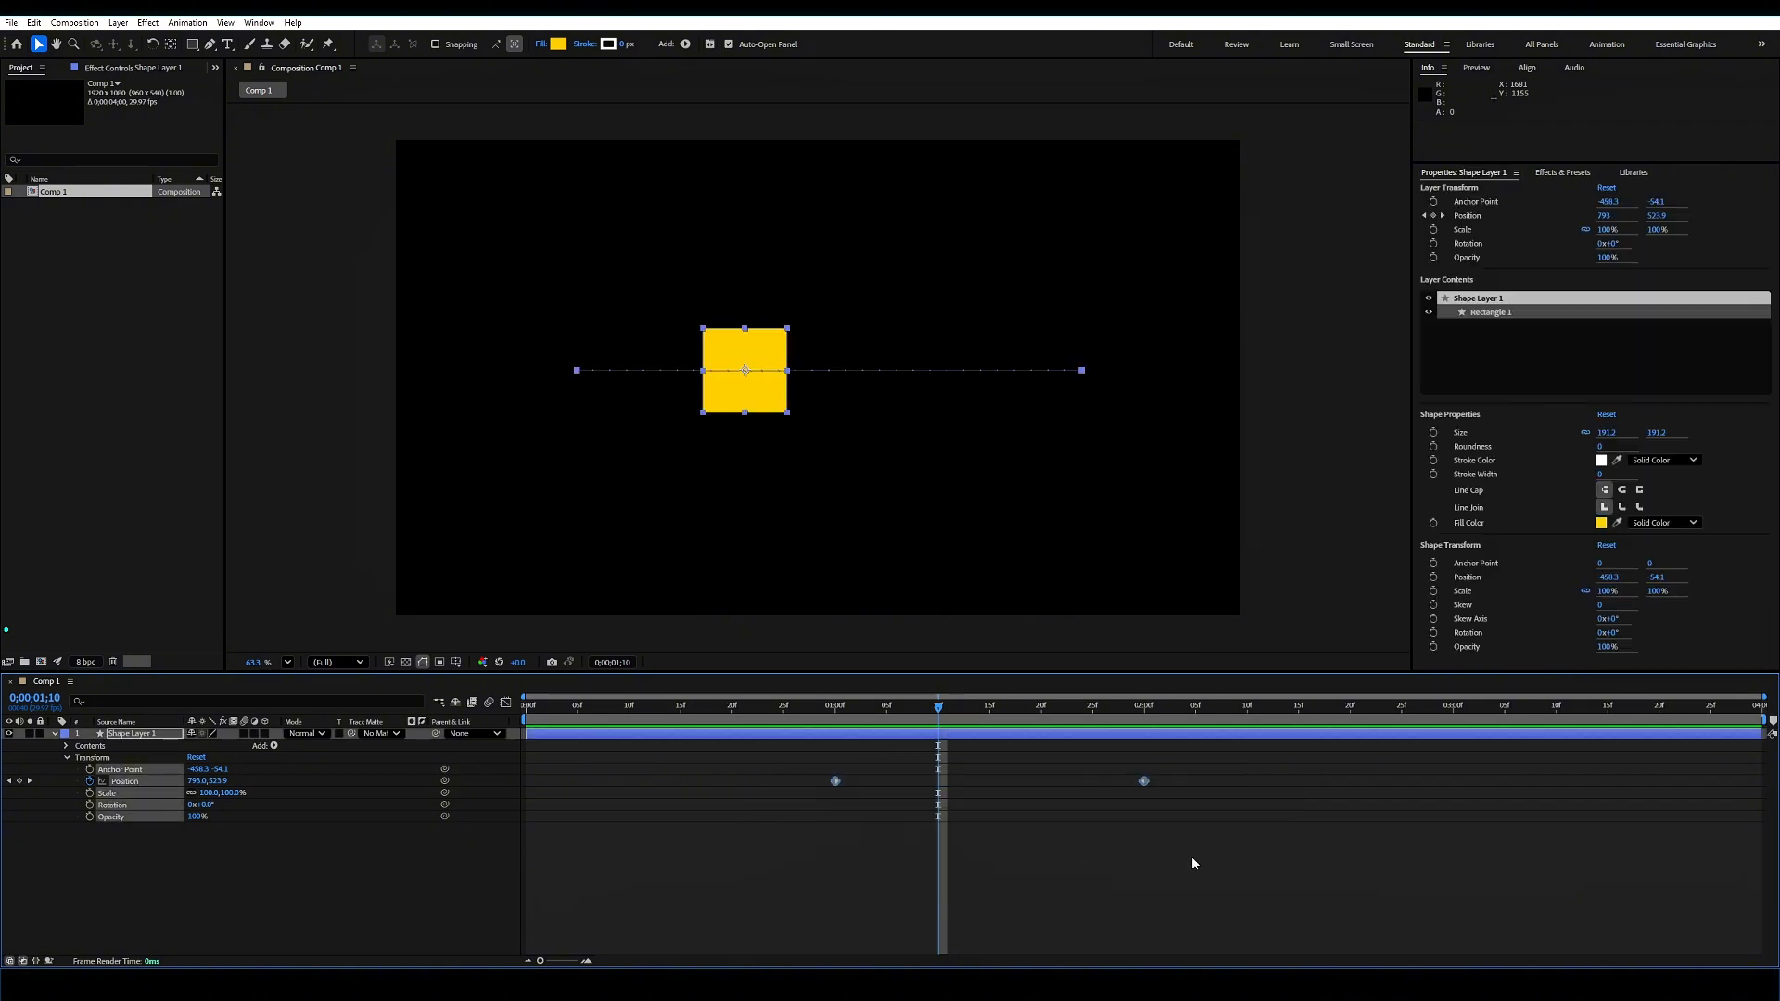
{"action": "left_click_drag", "start_coordinate": [1216, 767], "coordinate": [804, 799]}
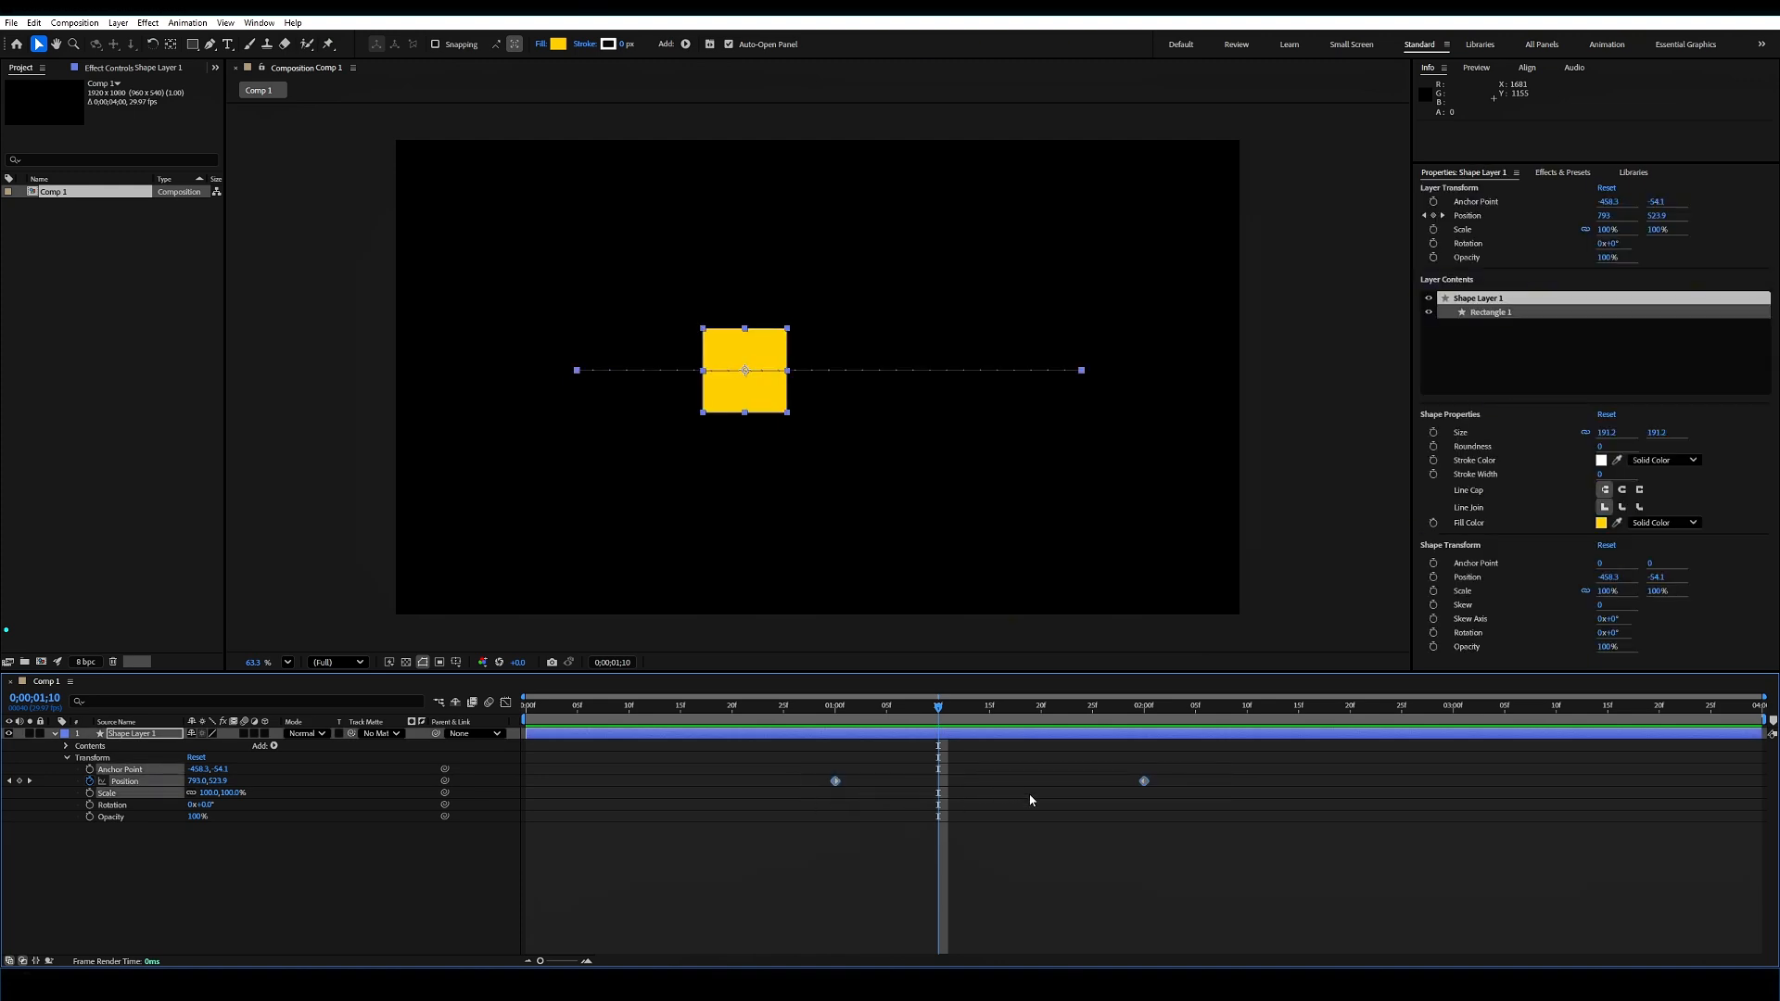
Step: Try deleting both selected Position keyframes and undo the deletion
{"action": "key", "text": "Delete"}
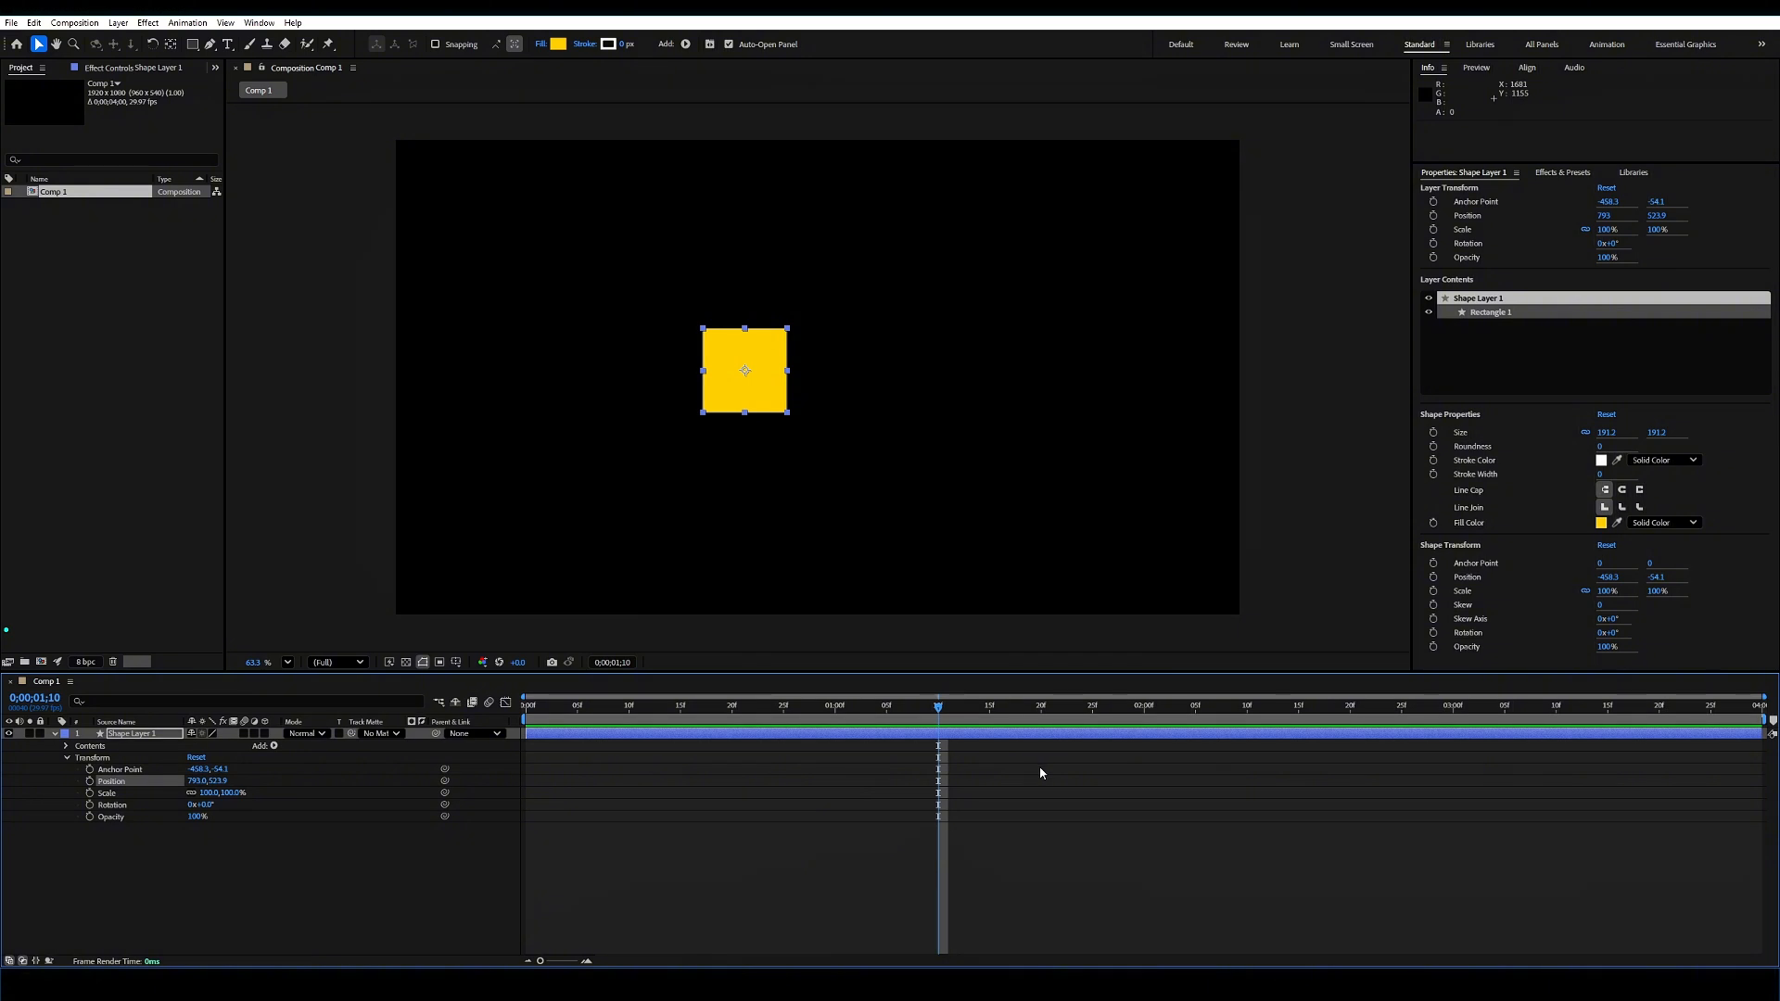
{"action": "key", "text": "ctrl+z"}
Step: Copy the Position keyframe at 0;00;01;00 and paste it at 0;00;03;00
{"action": "left_click_drag", "start_coordinate": [835, 708], "coordinate": [1454, 714]}
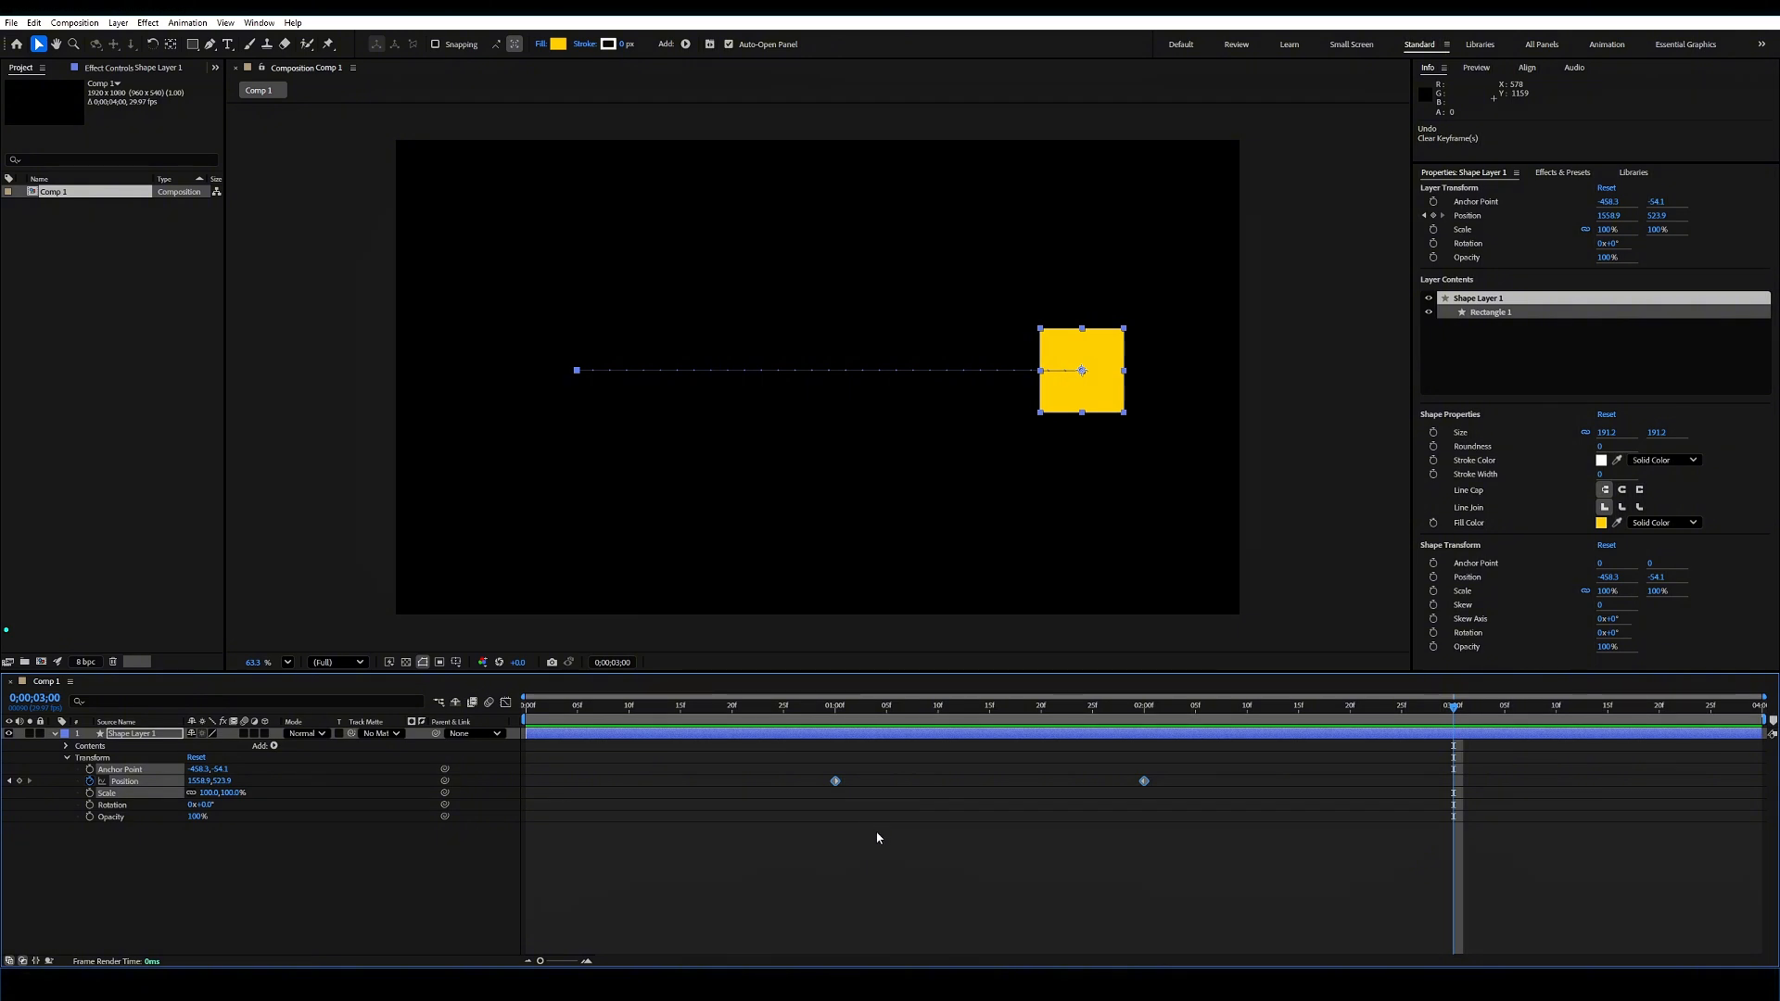
{"action": "left_click_drag", "start_coordinate": [876, 824], "coordinate": [803, 758]}
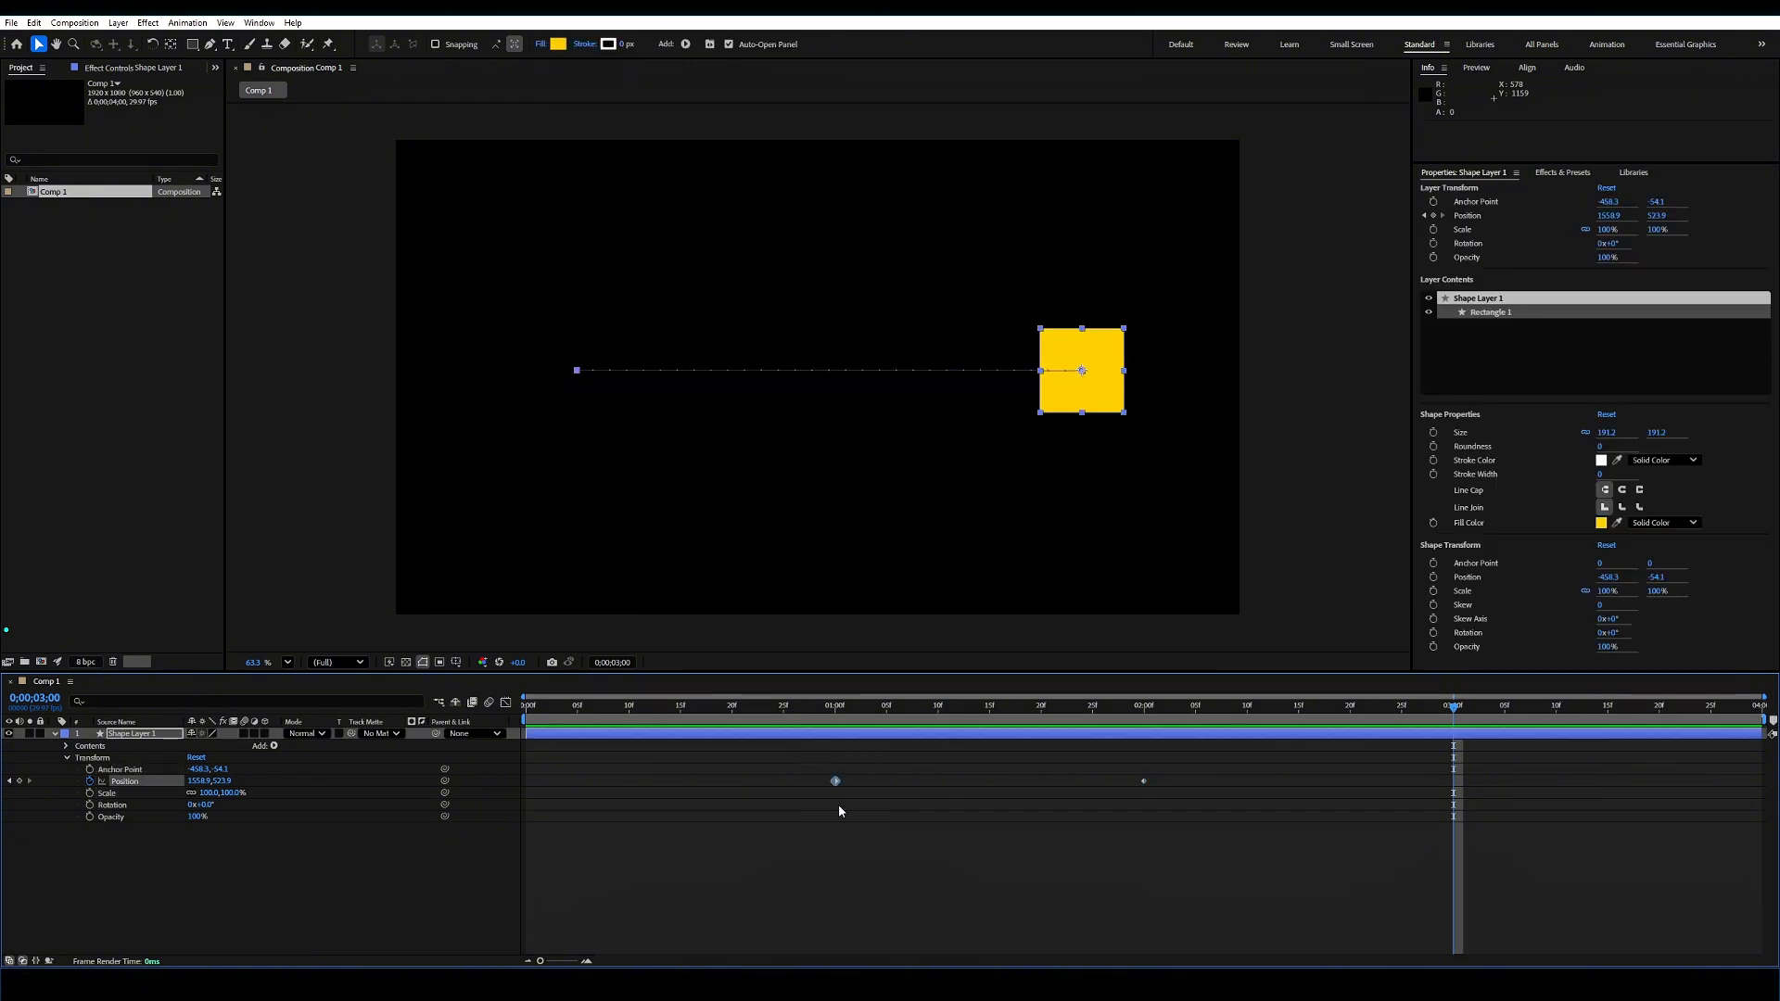
{"action": "key", "text": "ctrl+c"}
{"action": "key", "text": "ctrl+v"}
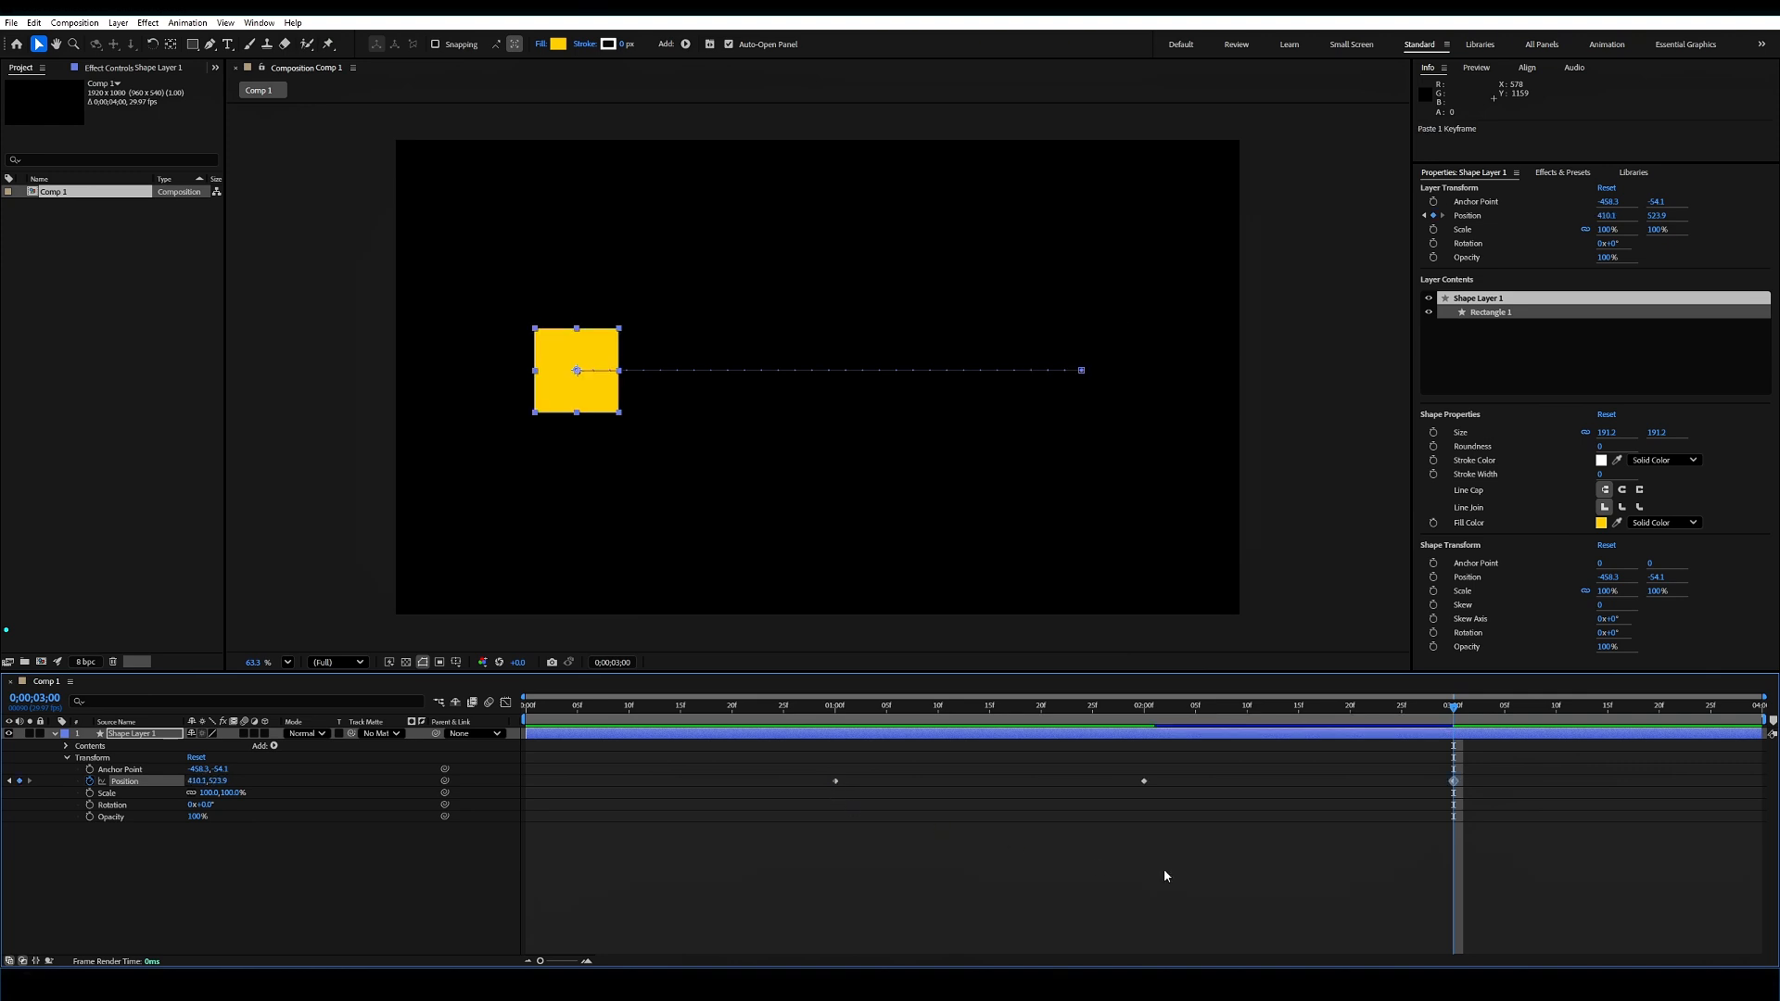
Step: Scrub and play the square's movement out and back, and return the time to 0;00;01;00
{"action": "left_click", "coordinate": [1484, 799]}
{"action": "left_click_drag", "start_coordinate": [1454, 709], "coordinate": [1412, 710]}
{"action": "left_click_drag", "start_coordinate": [1492, 767], "coordinate": [808, 749]}
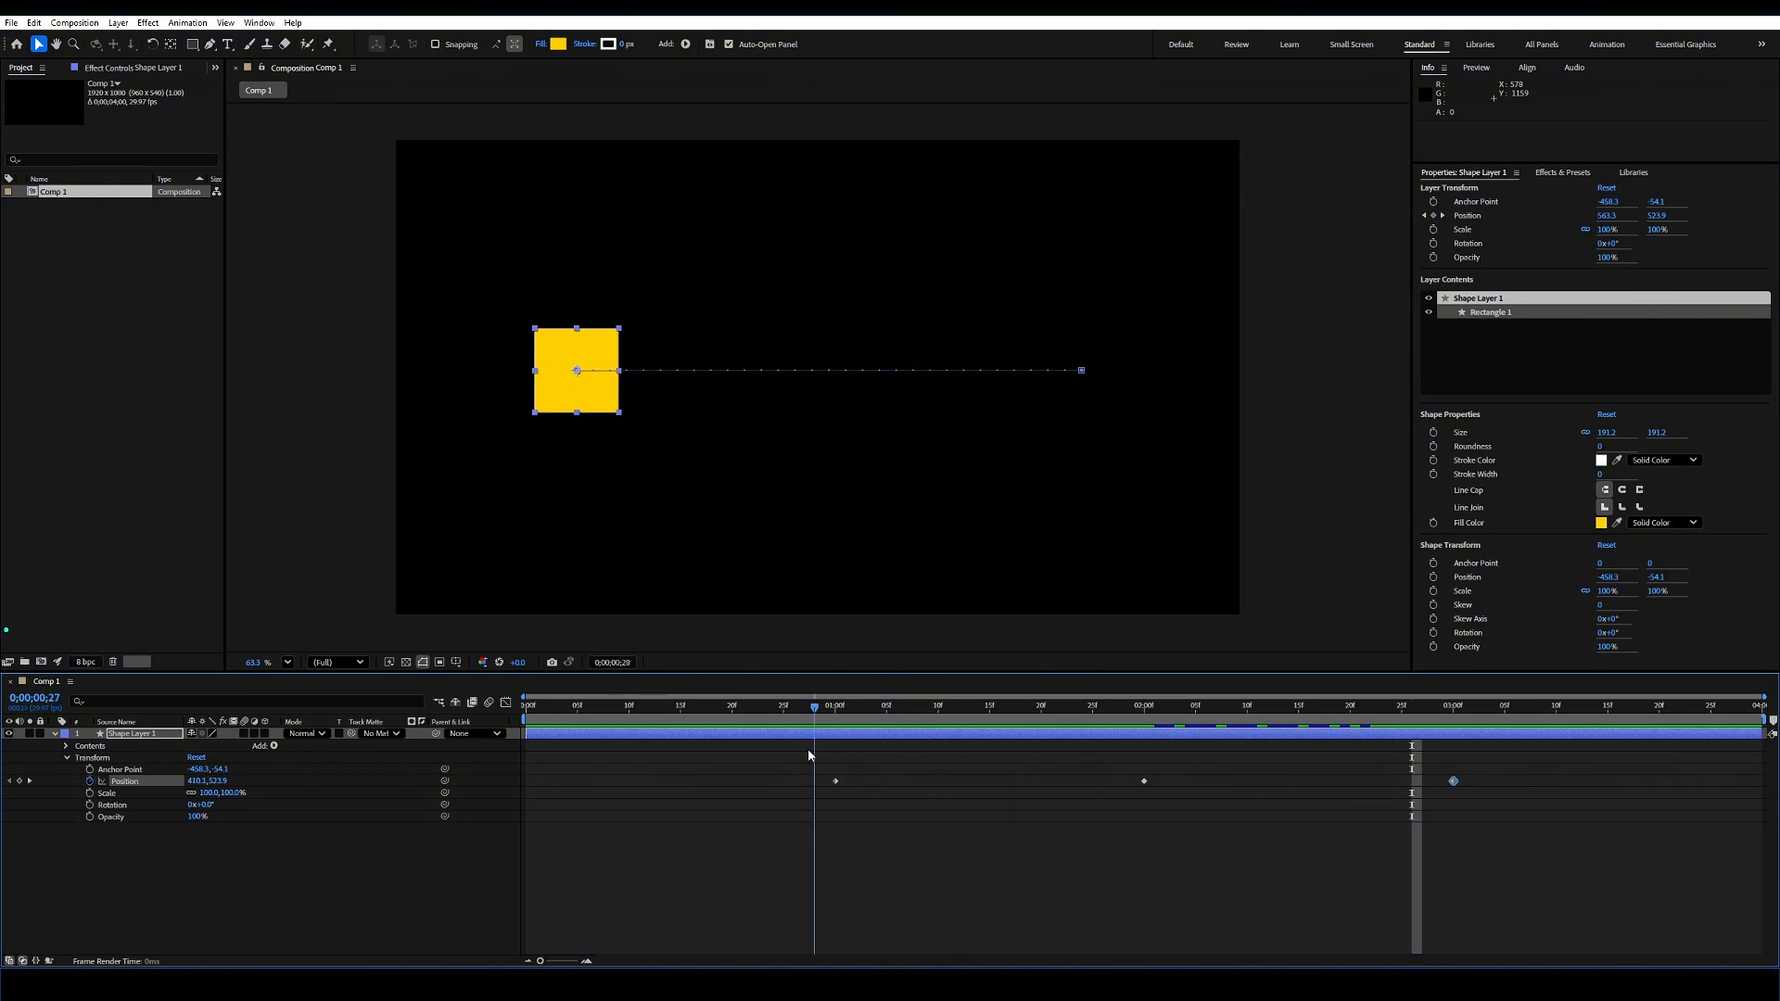
{"action": "left_click", "coordinate": [881, 824]}
{"action": "key", "text": "space"}
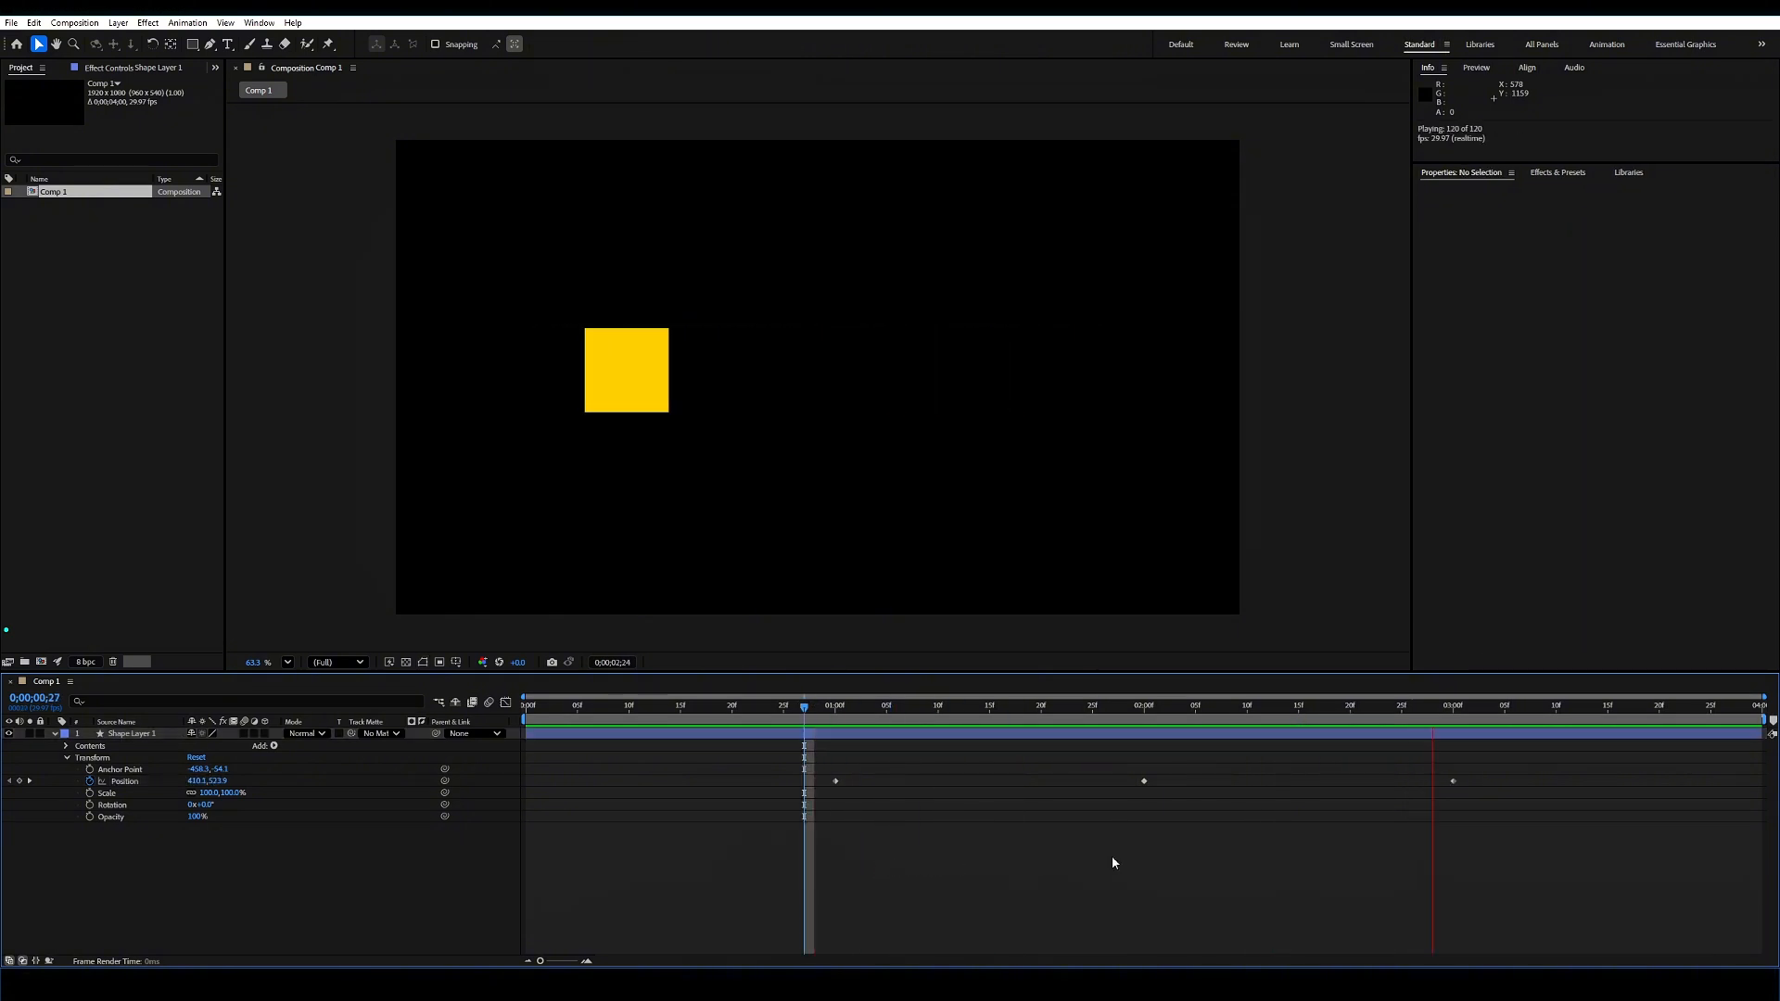
{"action": "key", "text": "space"}
{"action": "left_click_drag", "start_coordinate": [1421, 708], "coordinate": [845, 737]}
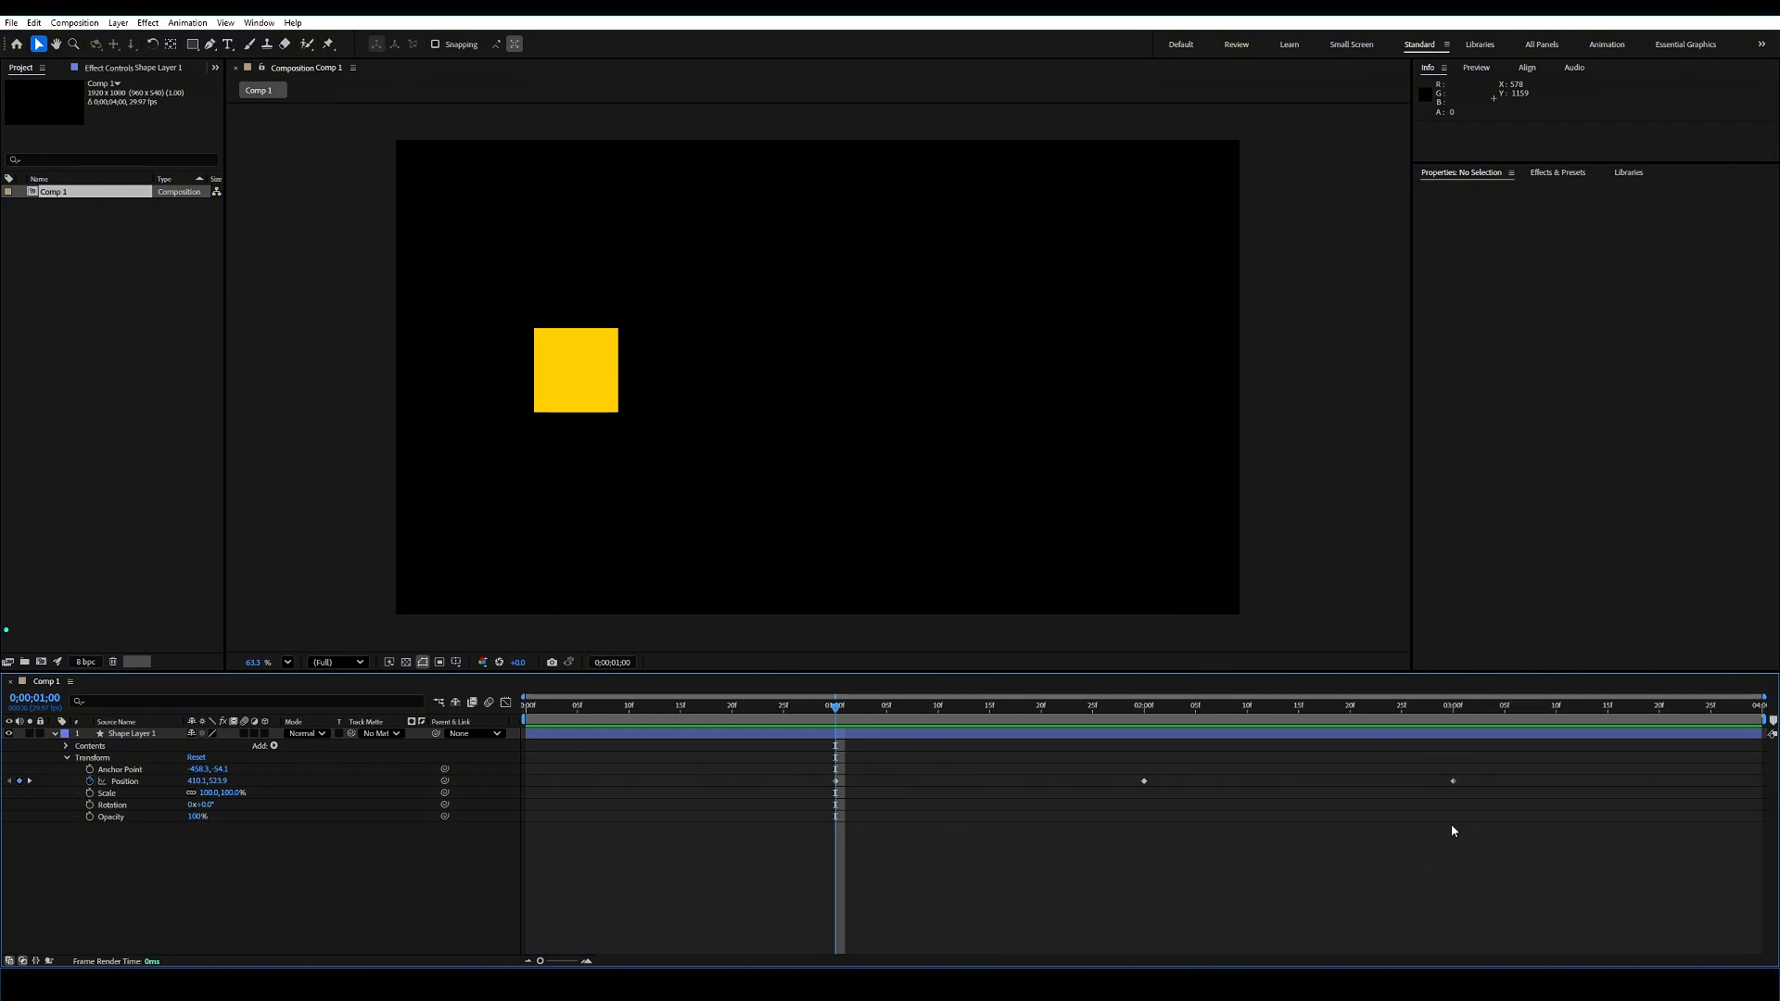
Step: Try time-reversing the three Position keyframes, preview the motion, and undo the reversal
{"action": "left_click_drag", "start_coordinate": [1502, 839], "coordinate": [797, 760]}
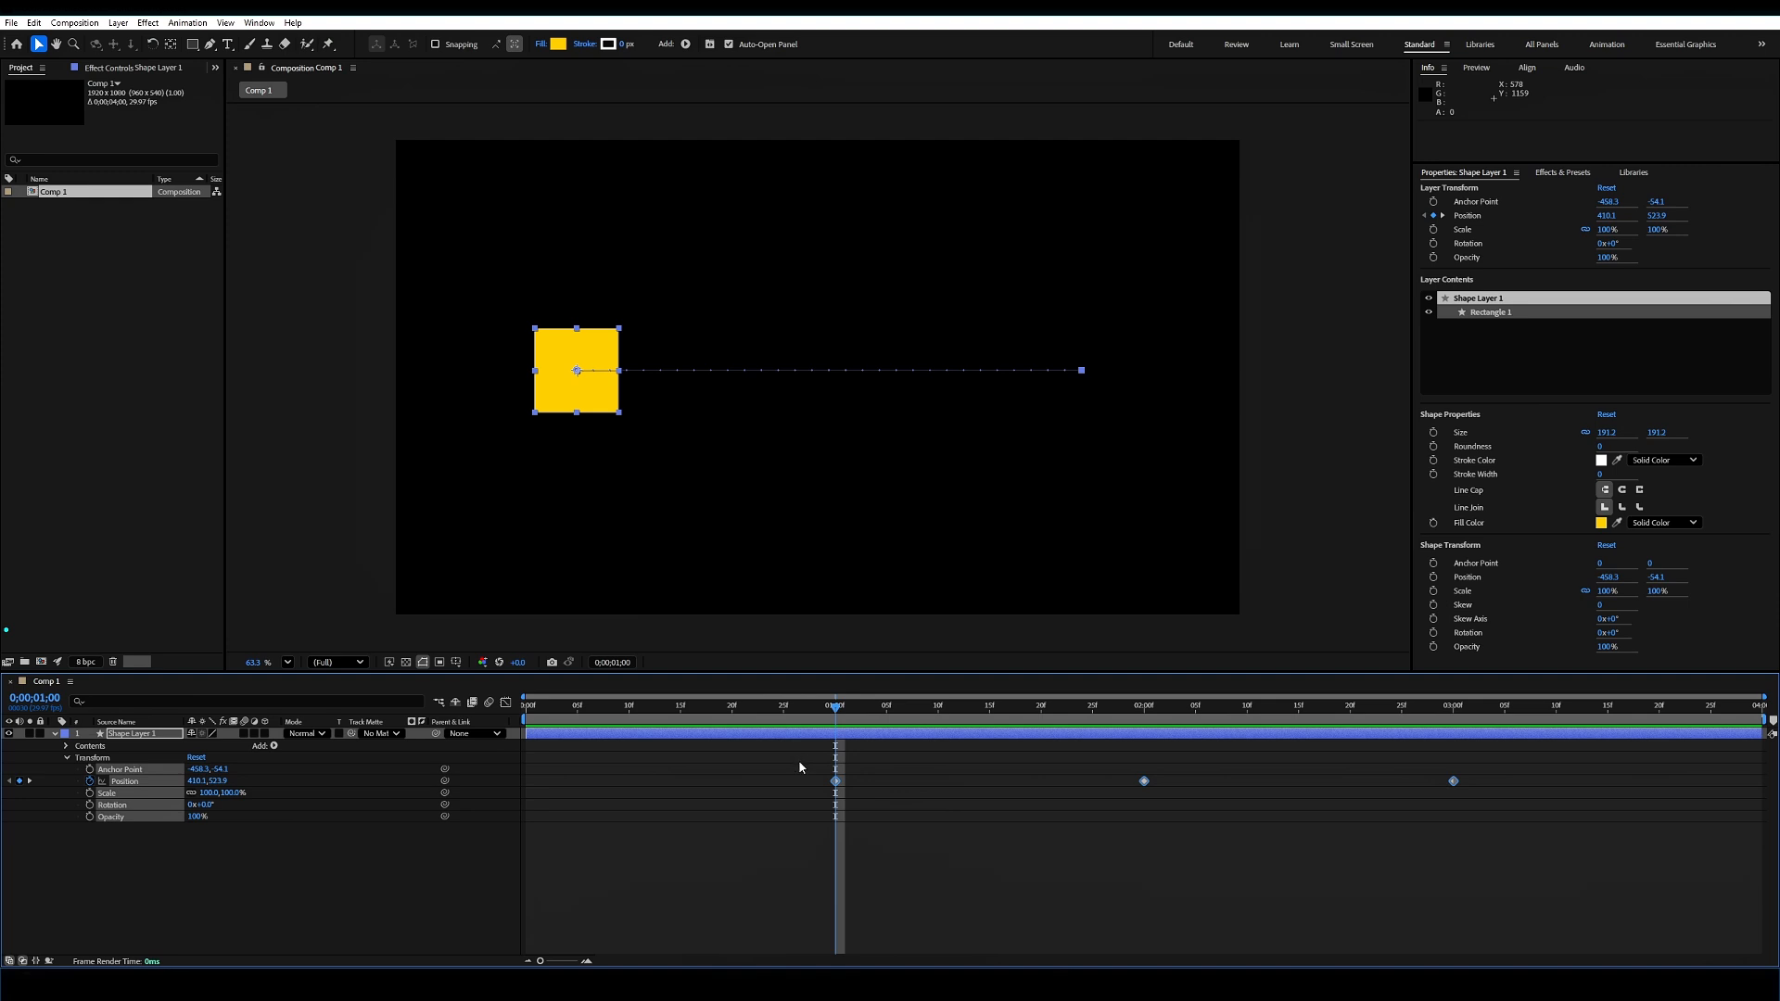
{"action": "right_click", "coordinate": [1145, 782]}
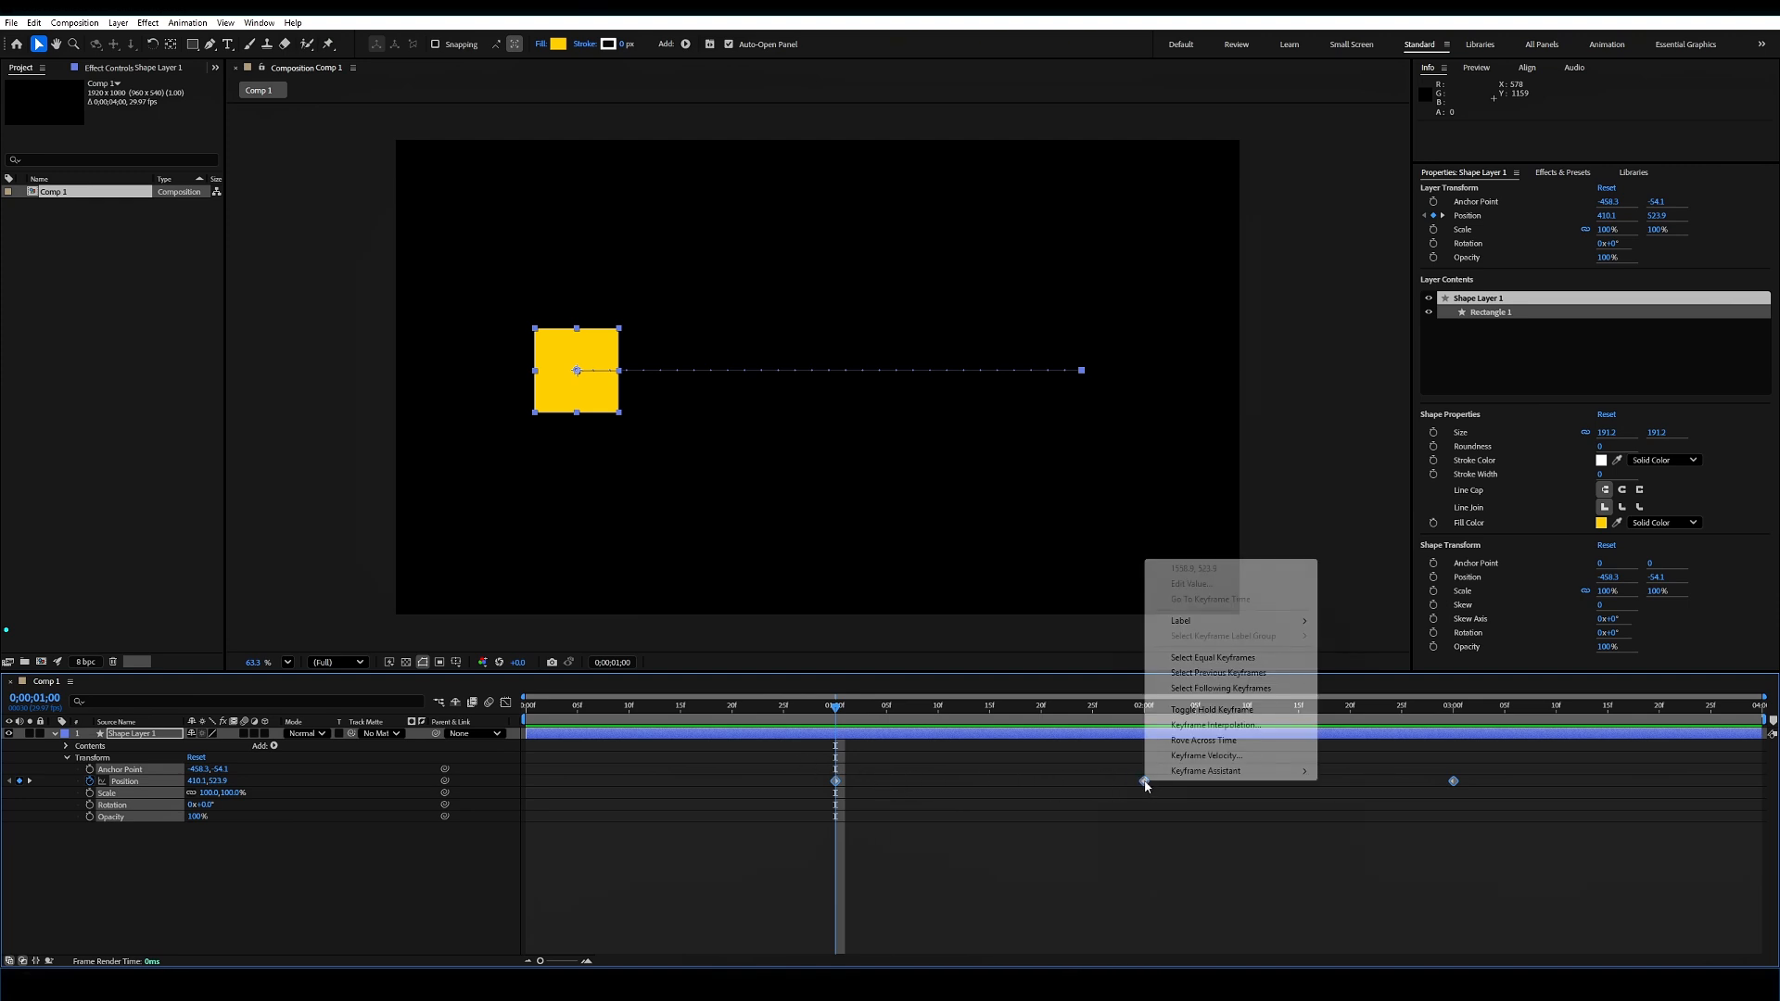
{"action": "mouse_move", "coordinate": [1194, 777]}
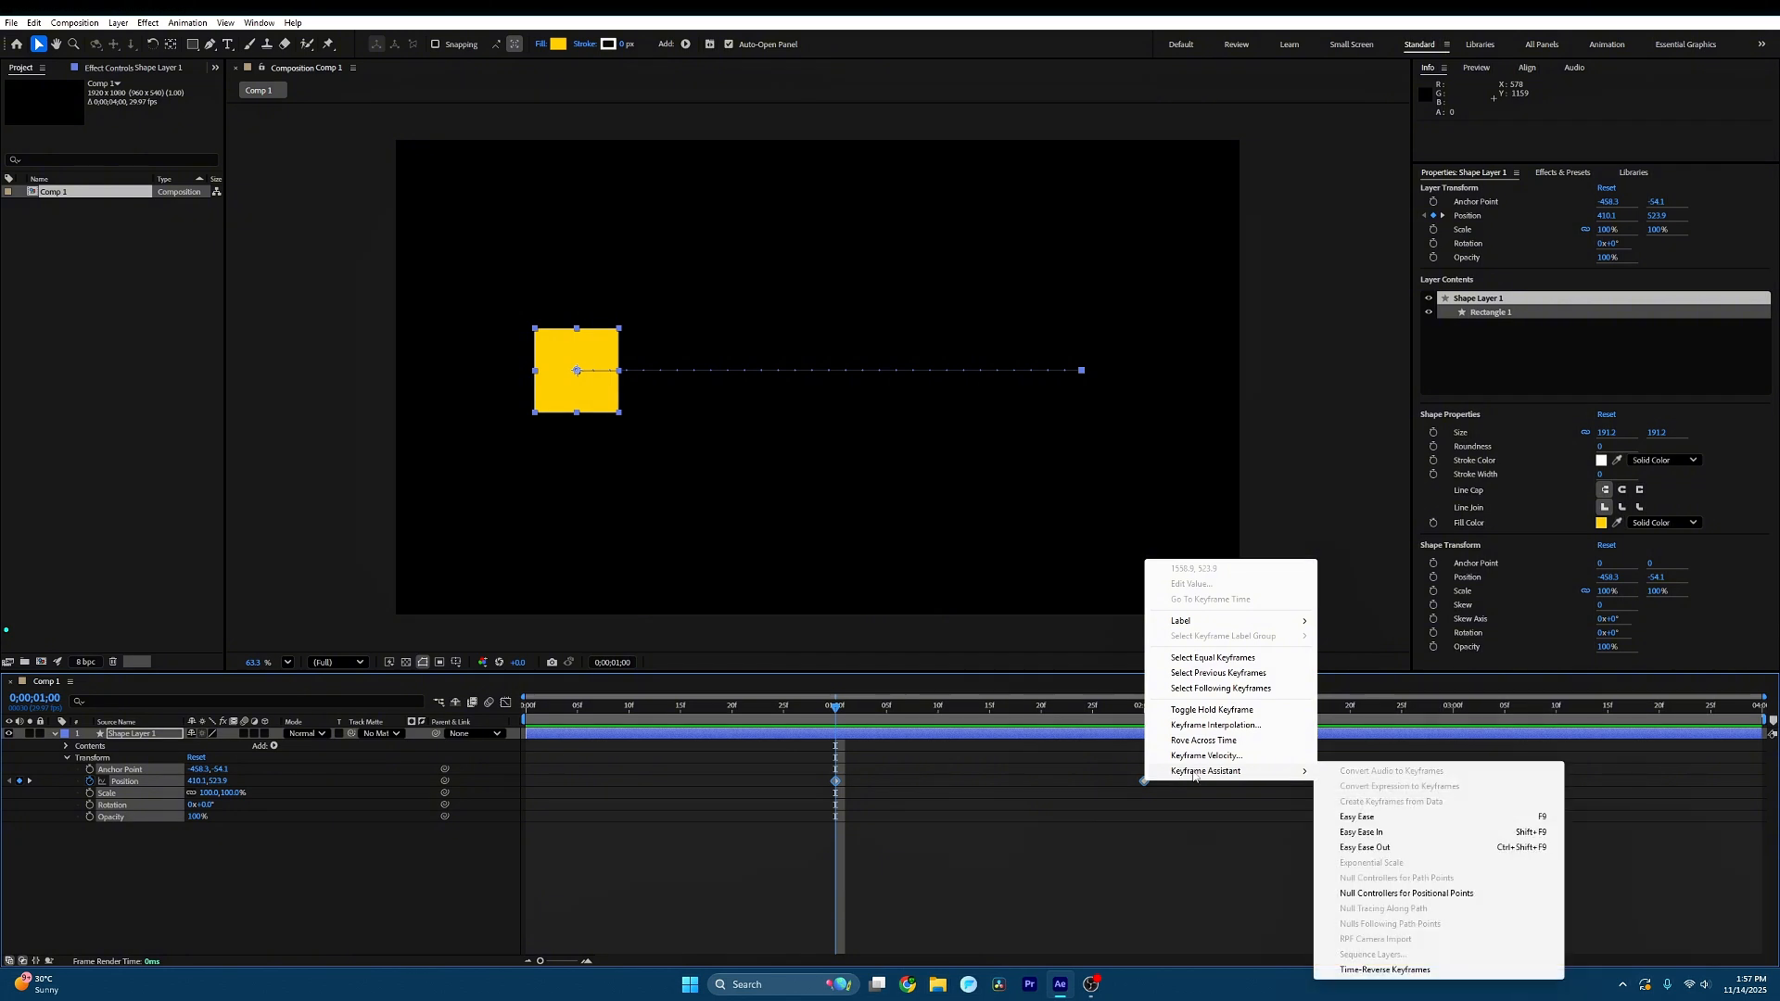
{"action": "left_click", "coordinate": [1385, 970]}
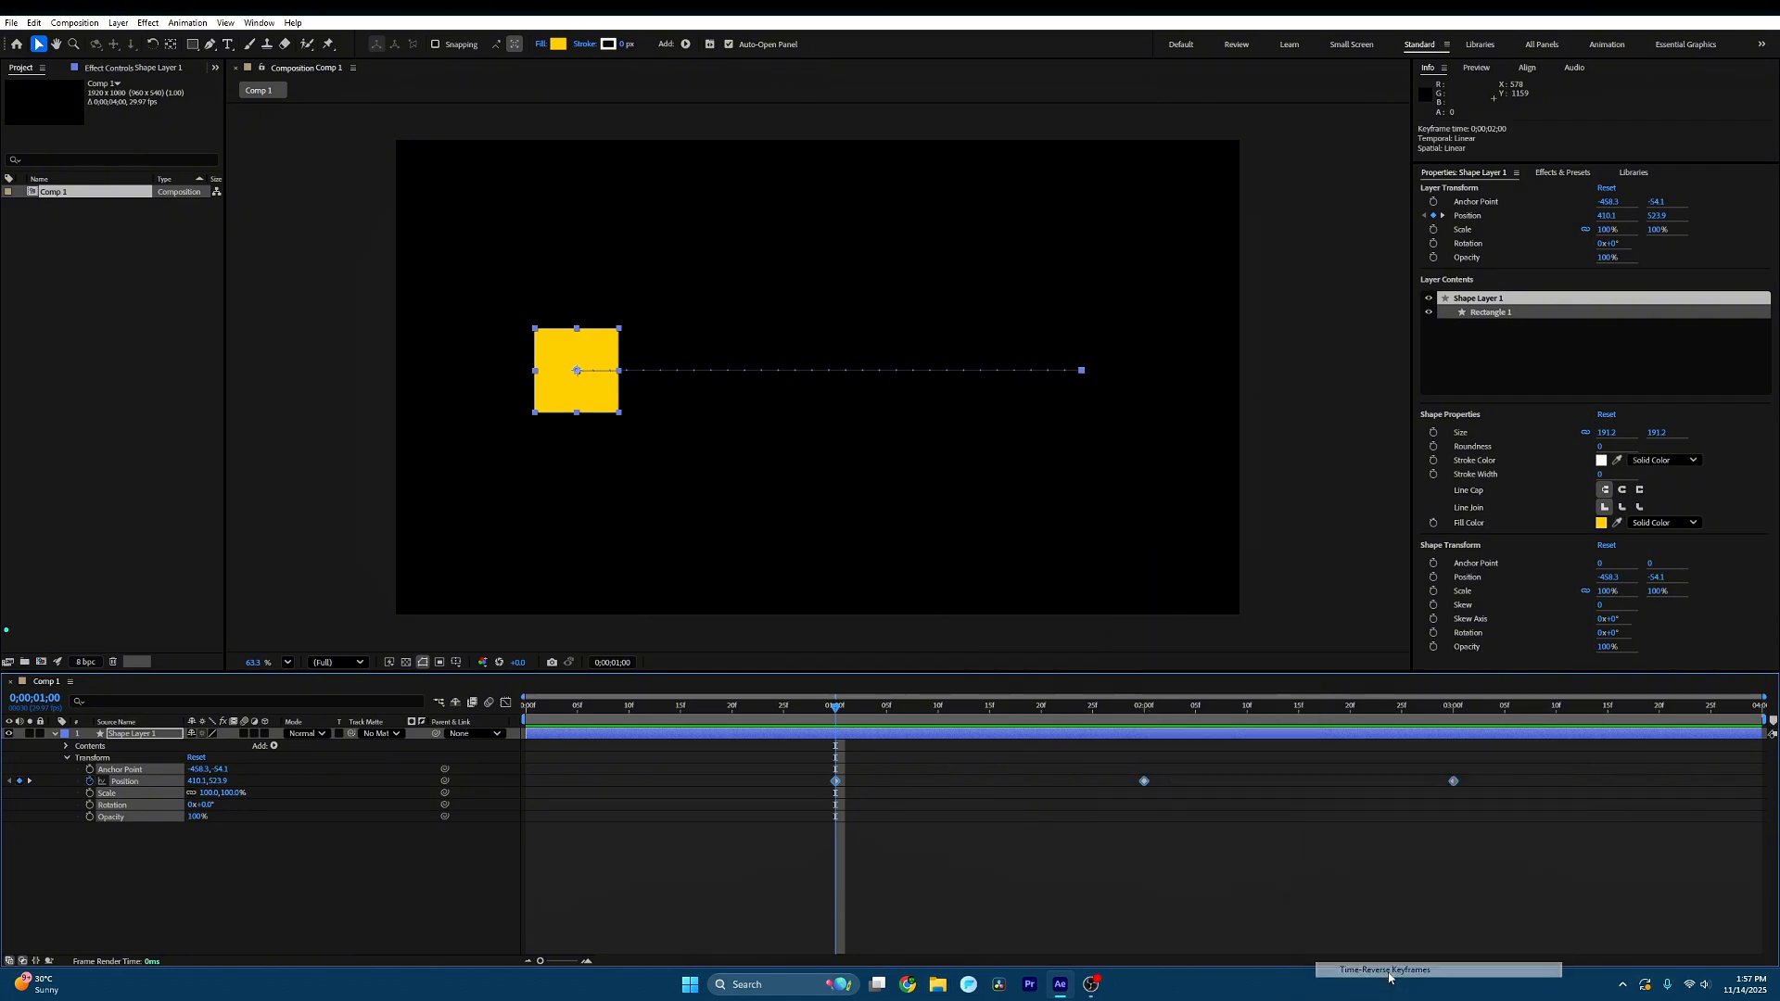
{"action": "left_click", "coordinate": [1058, 904]}
{"action": "key", "text": "space"}
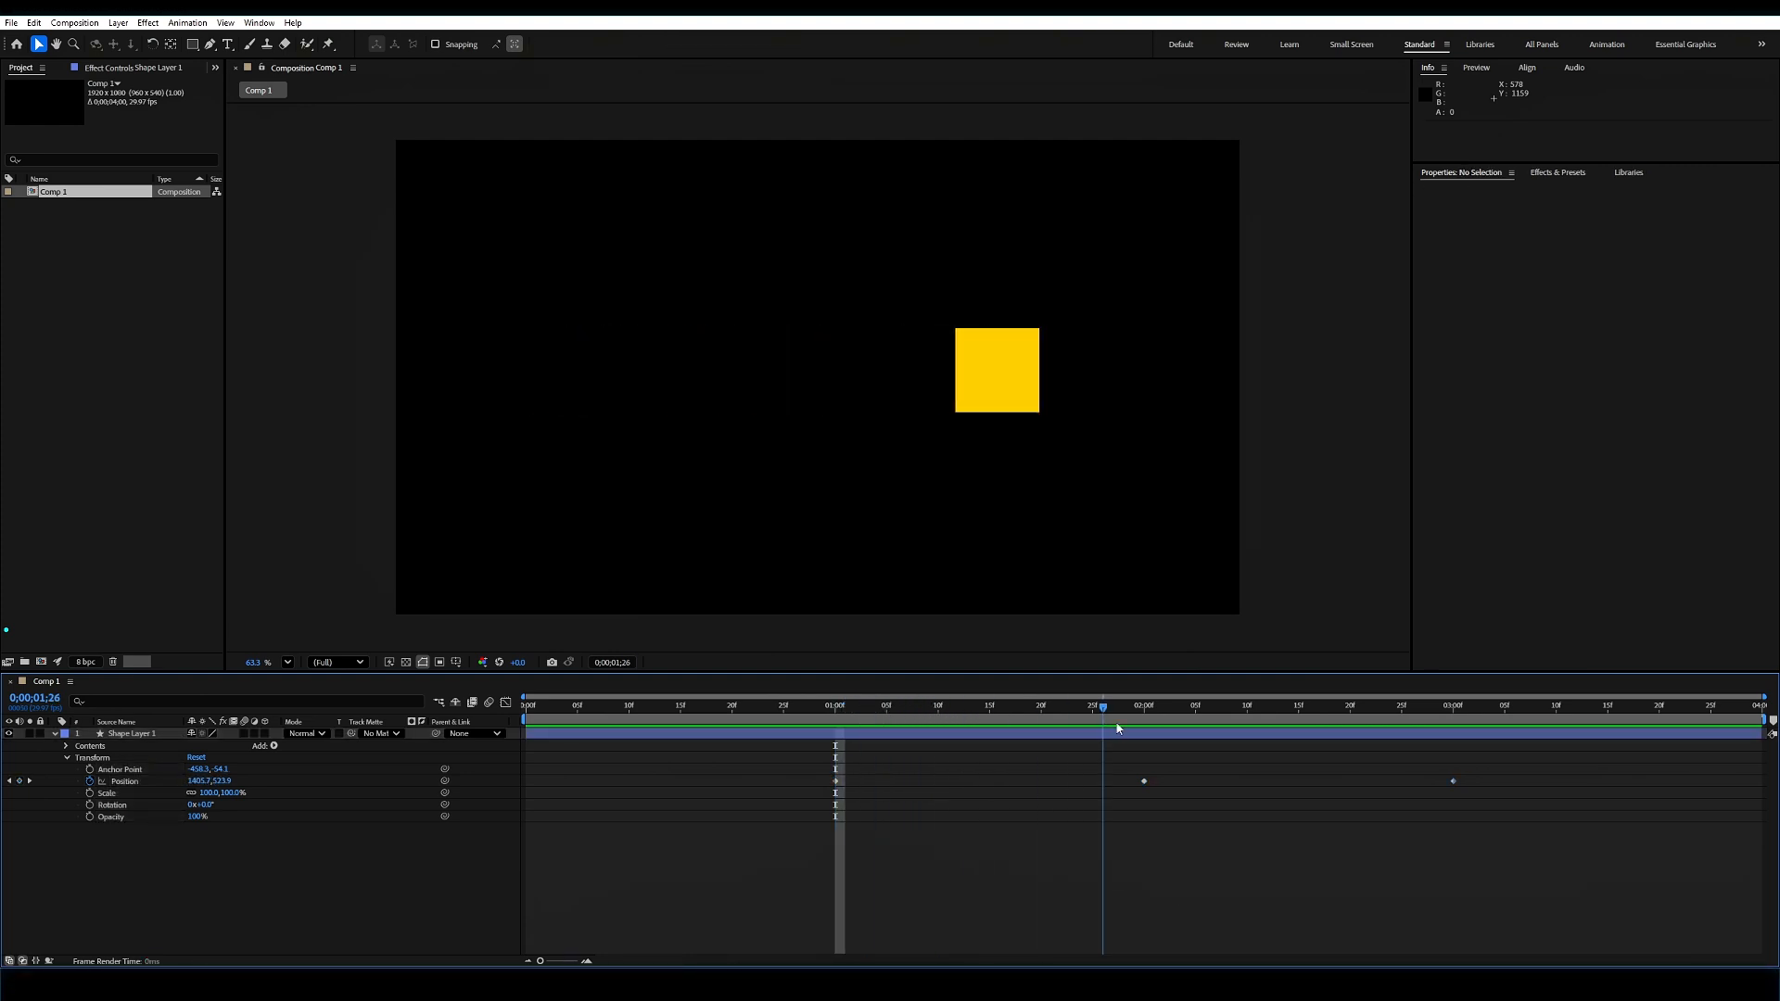
{"action": "left_click_drag", "start_coordinate": [1159, 731], "coordinate": [838, 727]}
{"action": "key", "text": "ctrl+z"}
{"action": "left_click", "coordinate": [1181, 815]}
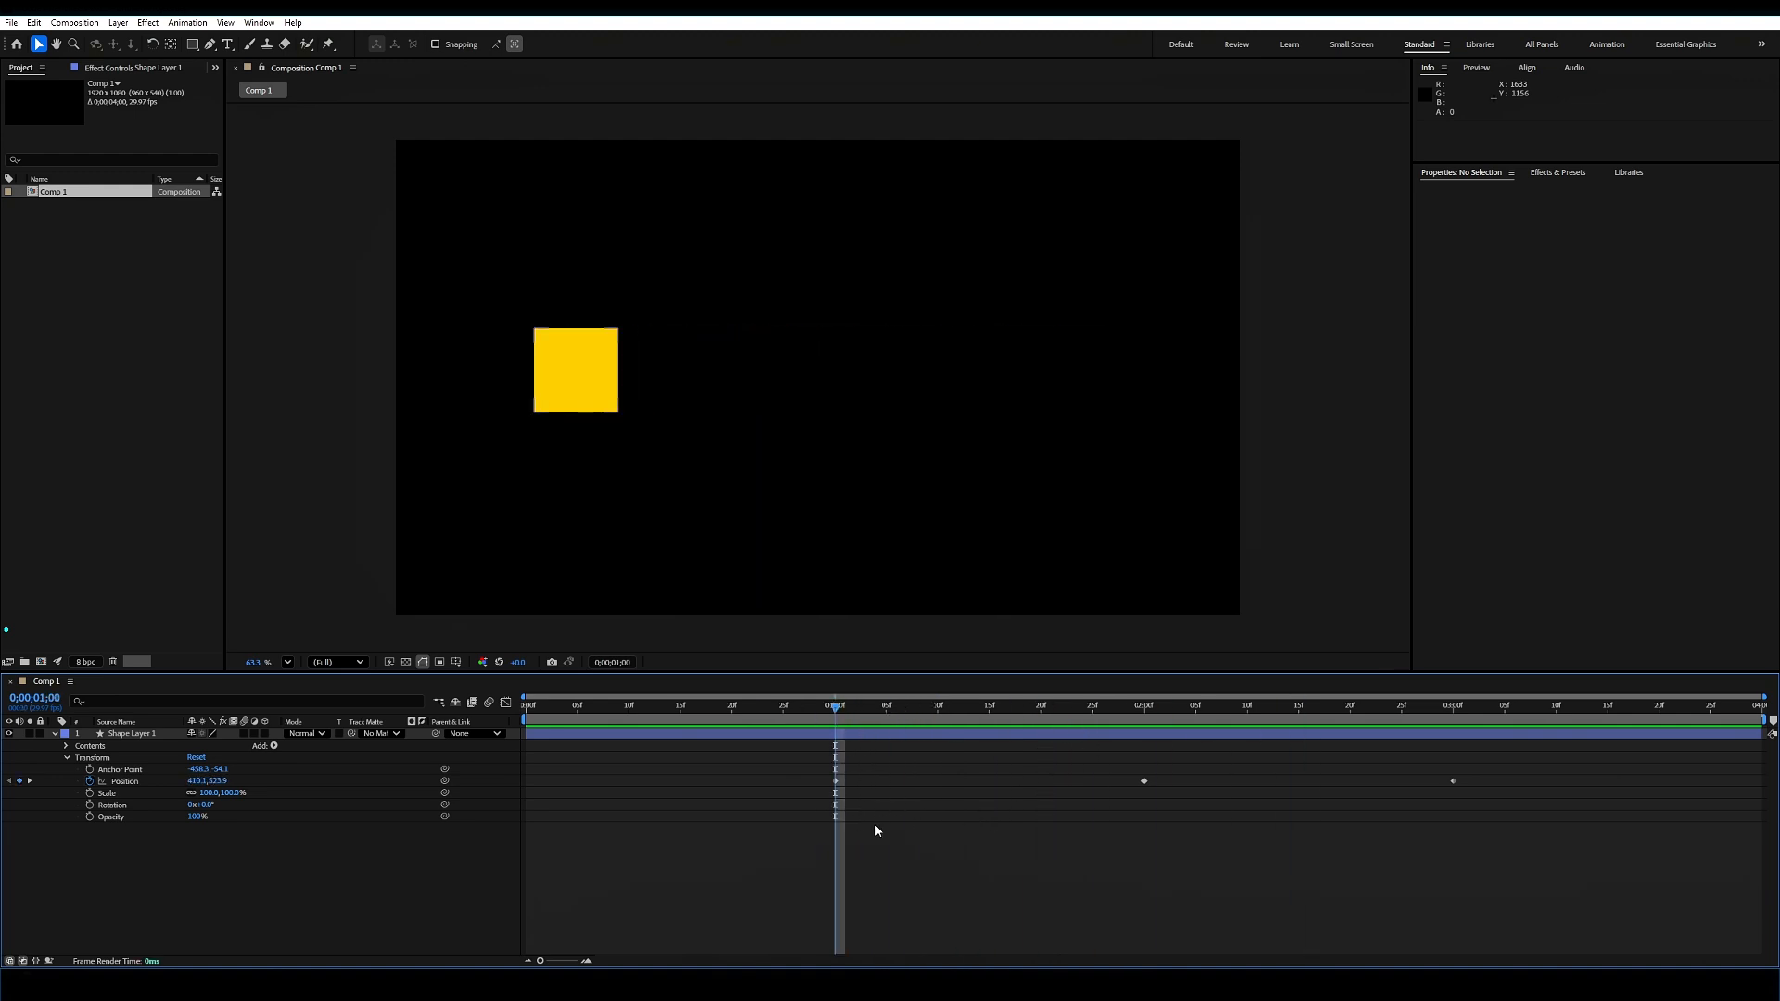
Step: Select the Position keyframes at 0;00;01;00, 0;00;02;00 and 0;00;03;00 in turn and clear the selection
{"action": "left_click_drag", "start_coordinate": [876, 823], "coordinate": [804, 765]}
{"action": "left_click_drag", "start_coordinate": [1115, 762], "coordinate": [1195, 828]}
{"action": "left_click_drag", "start_coordinate": [1480, 817], "coordinate": [1409, 758]}
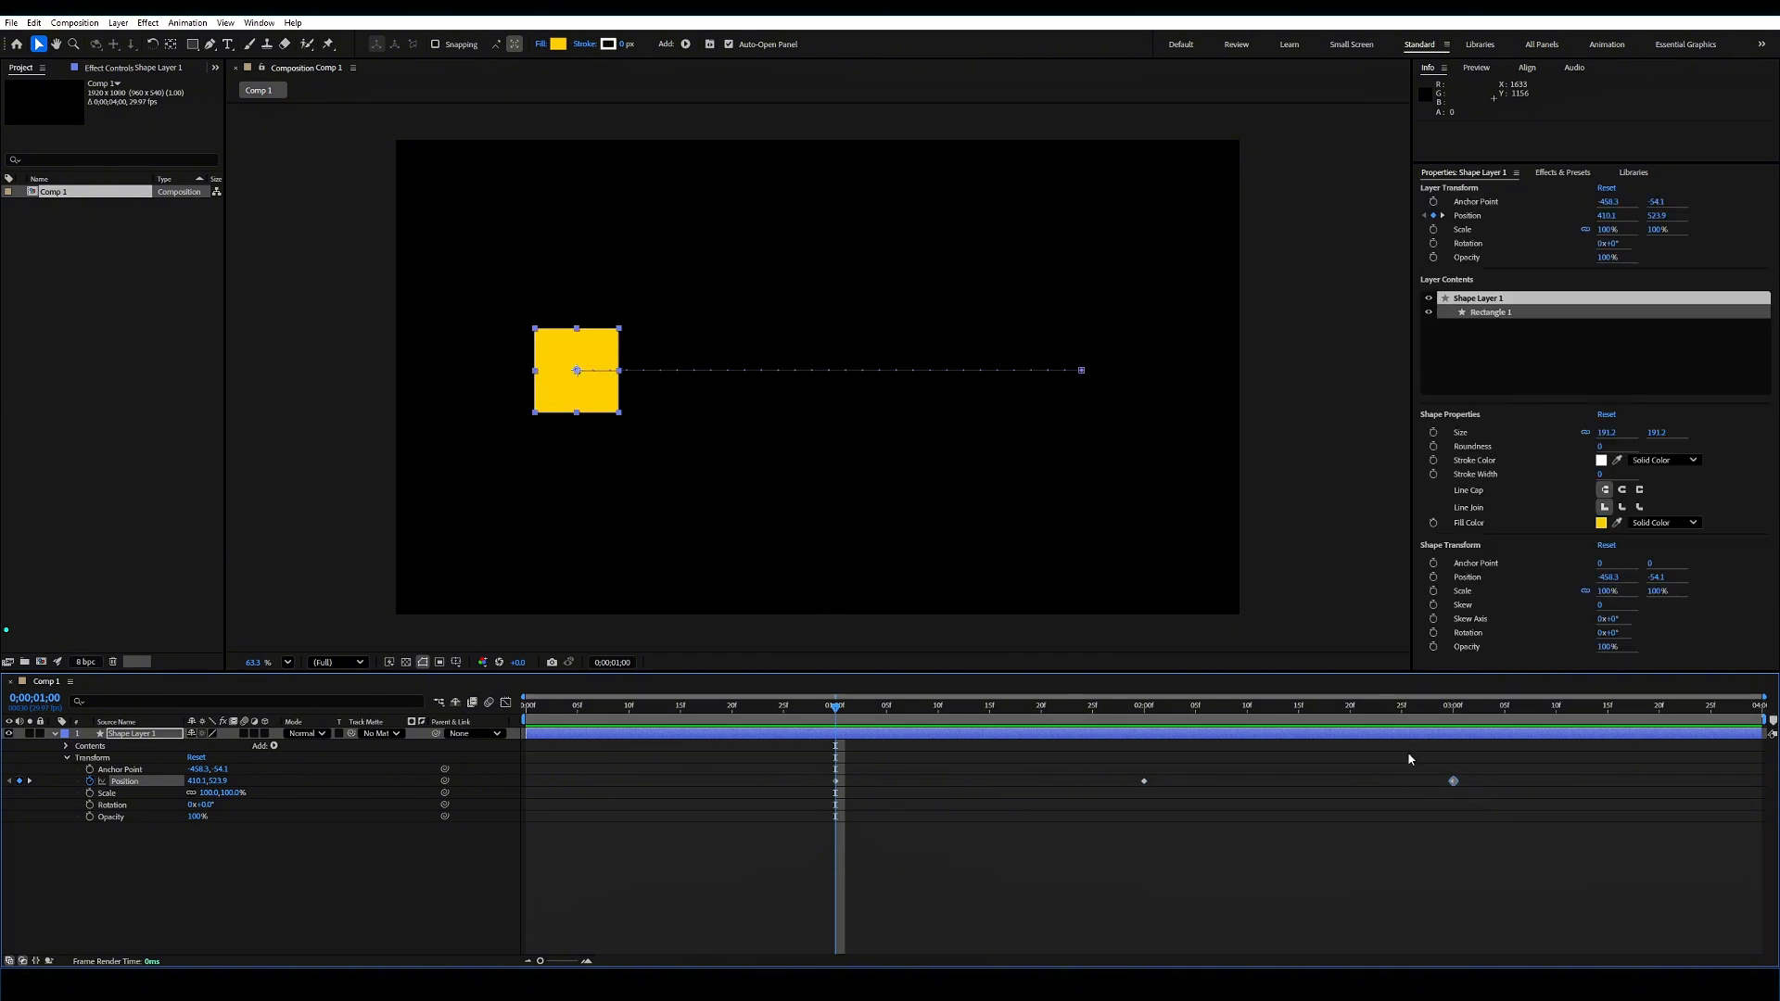
{"action": "left_click", "coordinate": [1187, 836]}
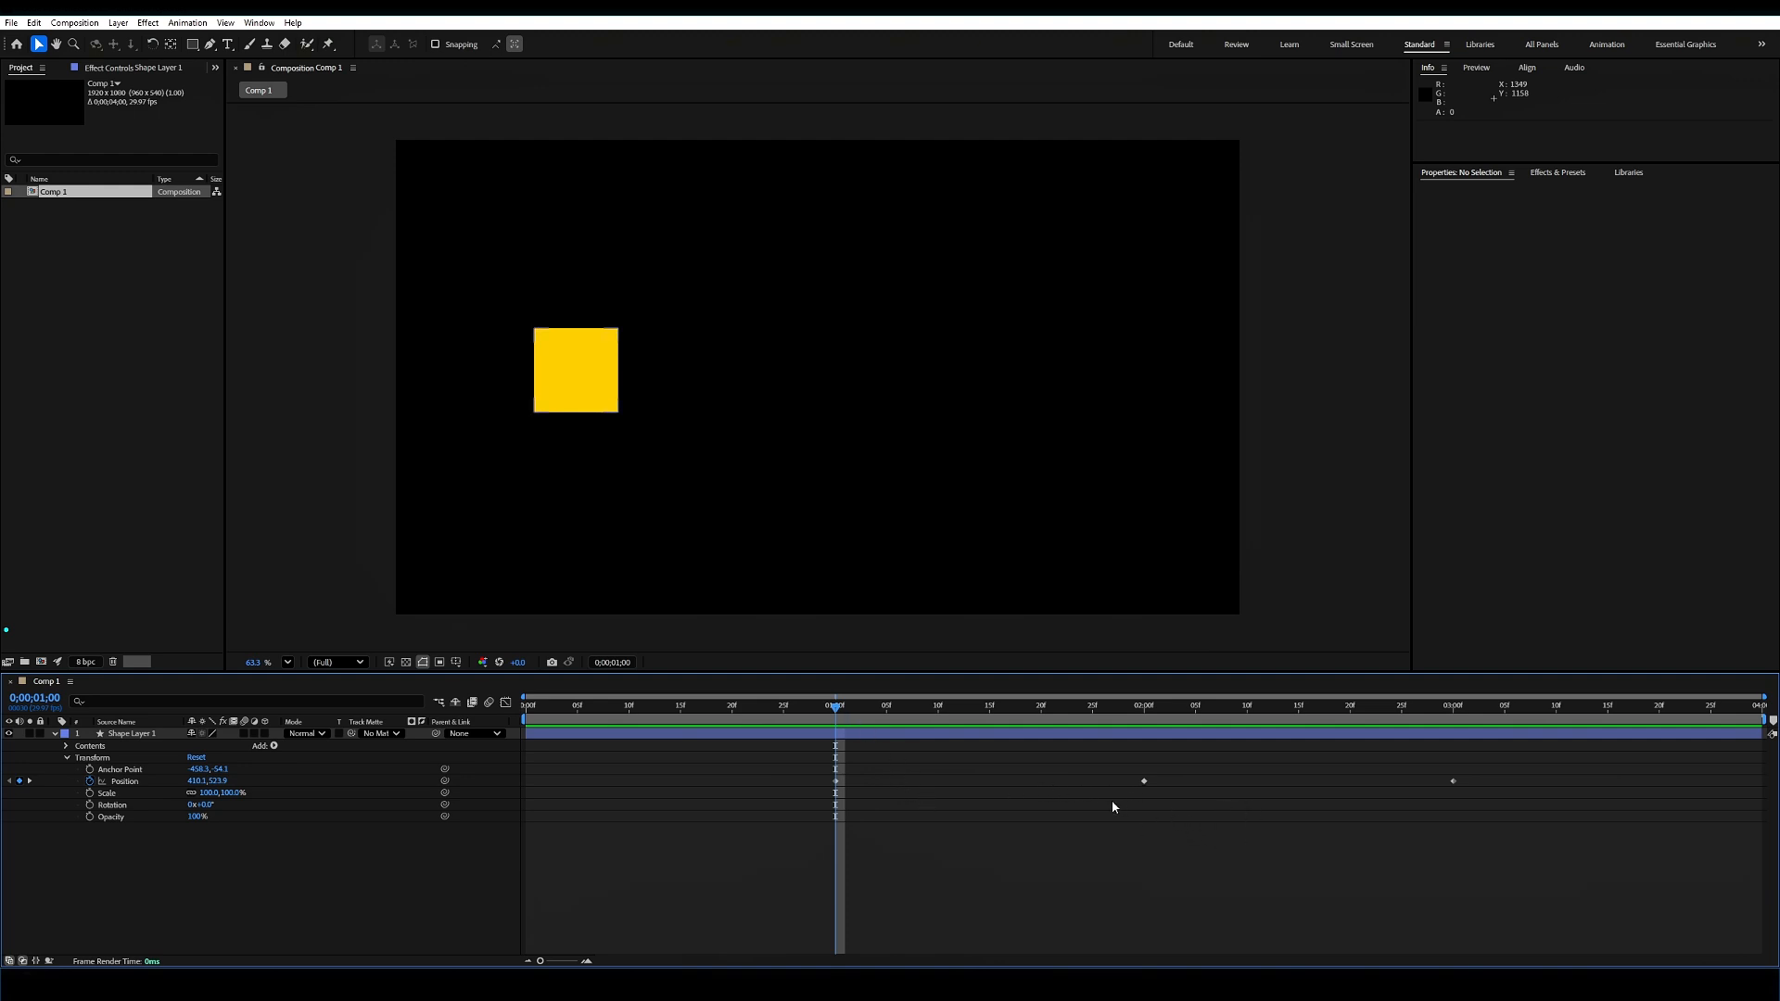
Step: Move the middle Position keyframe to 0;00;01;15 and play the animation from 0;00;00;29
{"action": "left_click_drag", "start_coordinate": [835, 712], "coordinate": [992, 719]}
{"action": "left_click", "coordinate": [1145, 780]}
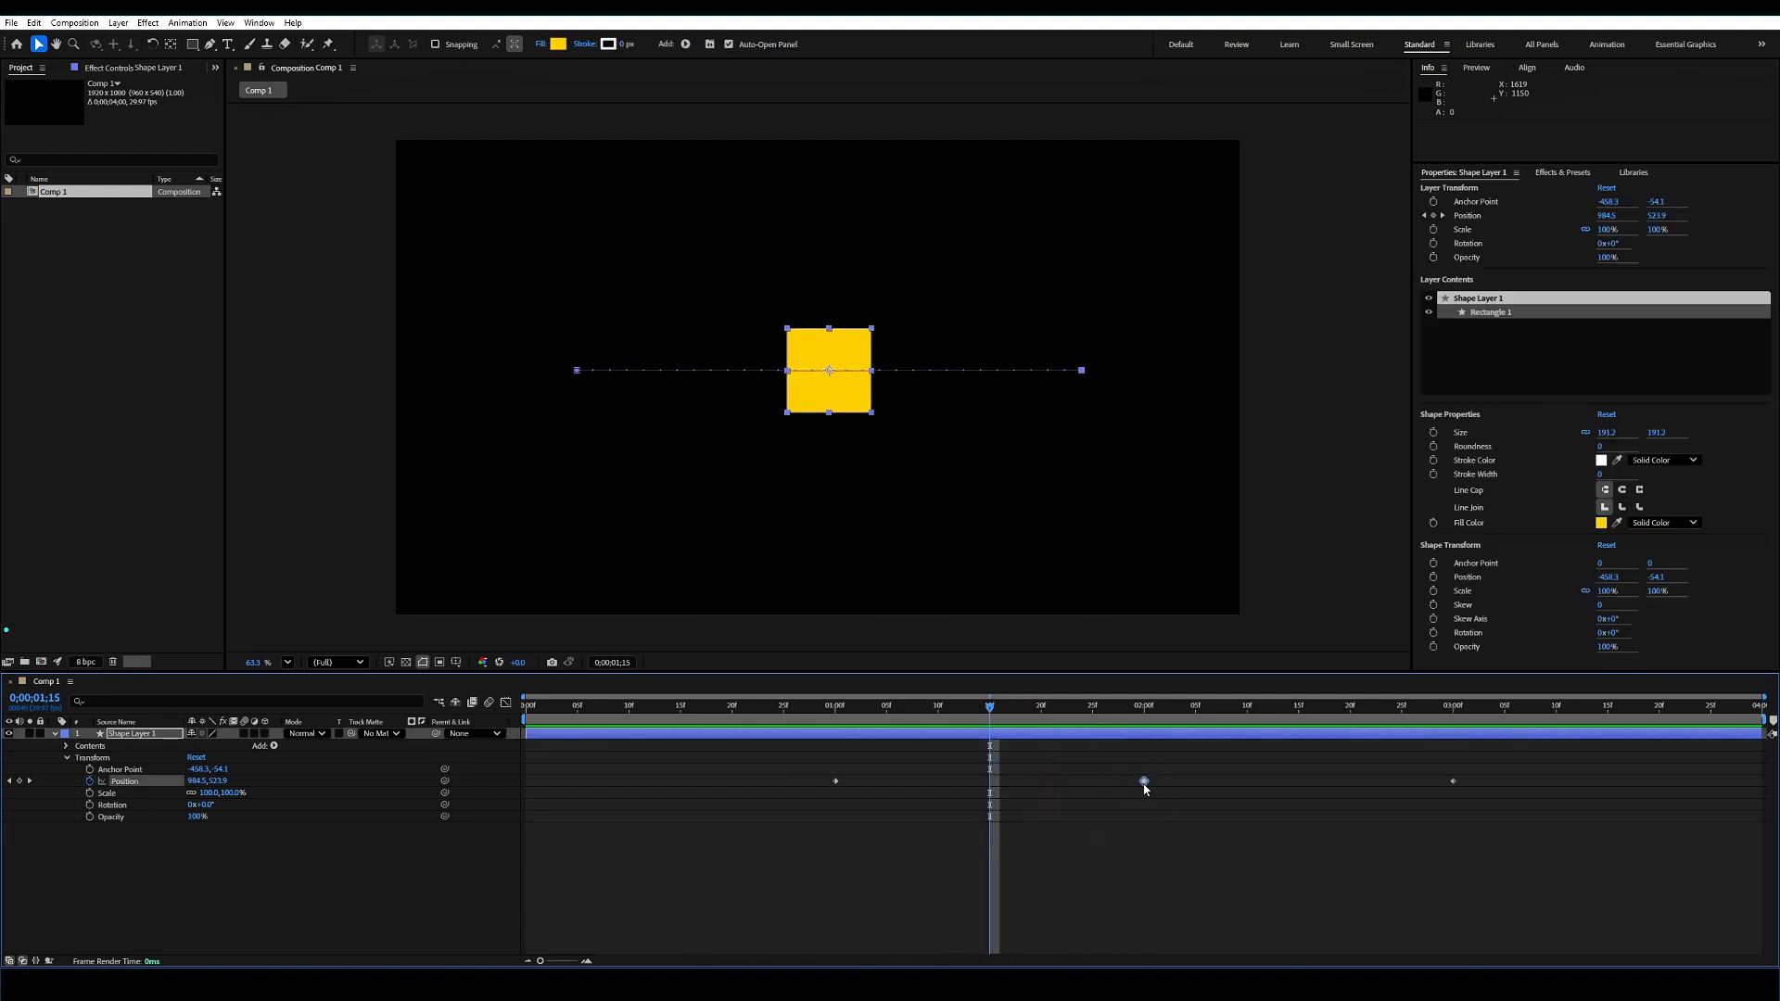
{"action": "left_click_drag", "start_coordinate": [1144, 780], "coordinate": [991, 785]}
{"action": "left_click_drag", "start_coordinate": [993, 716], "coordinate": [826, 712]}
{"action": "left_click", "coordinate": [900, 845]}
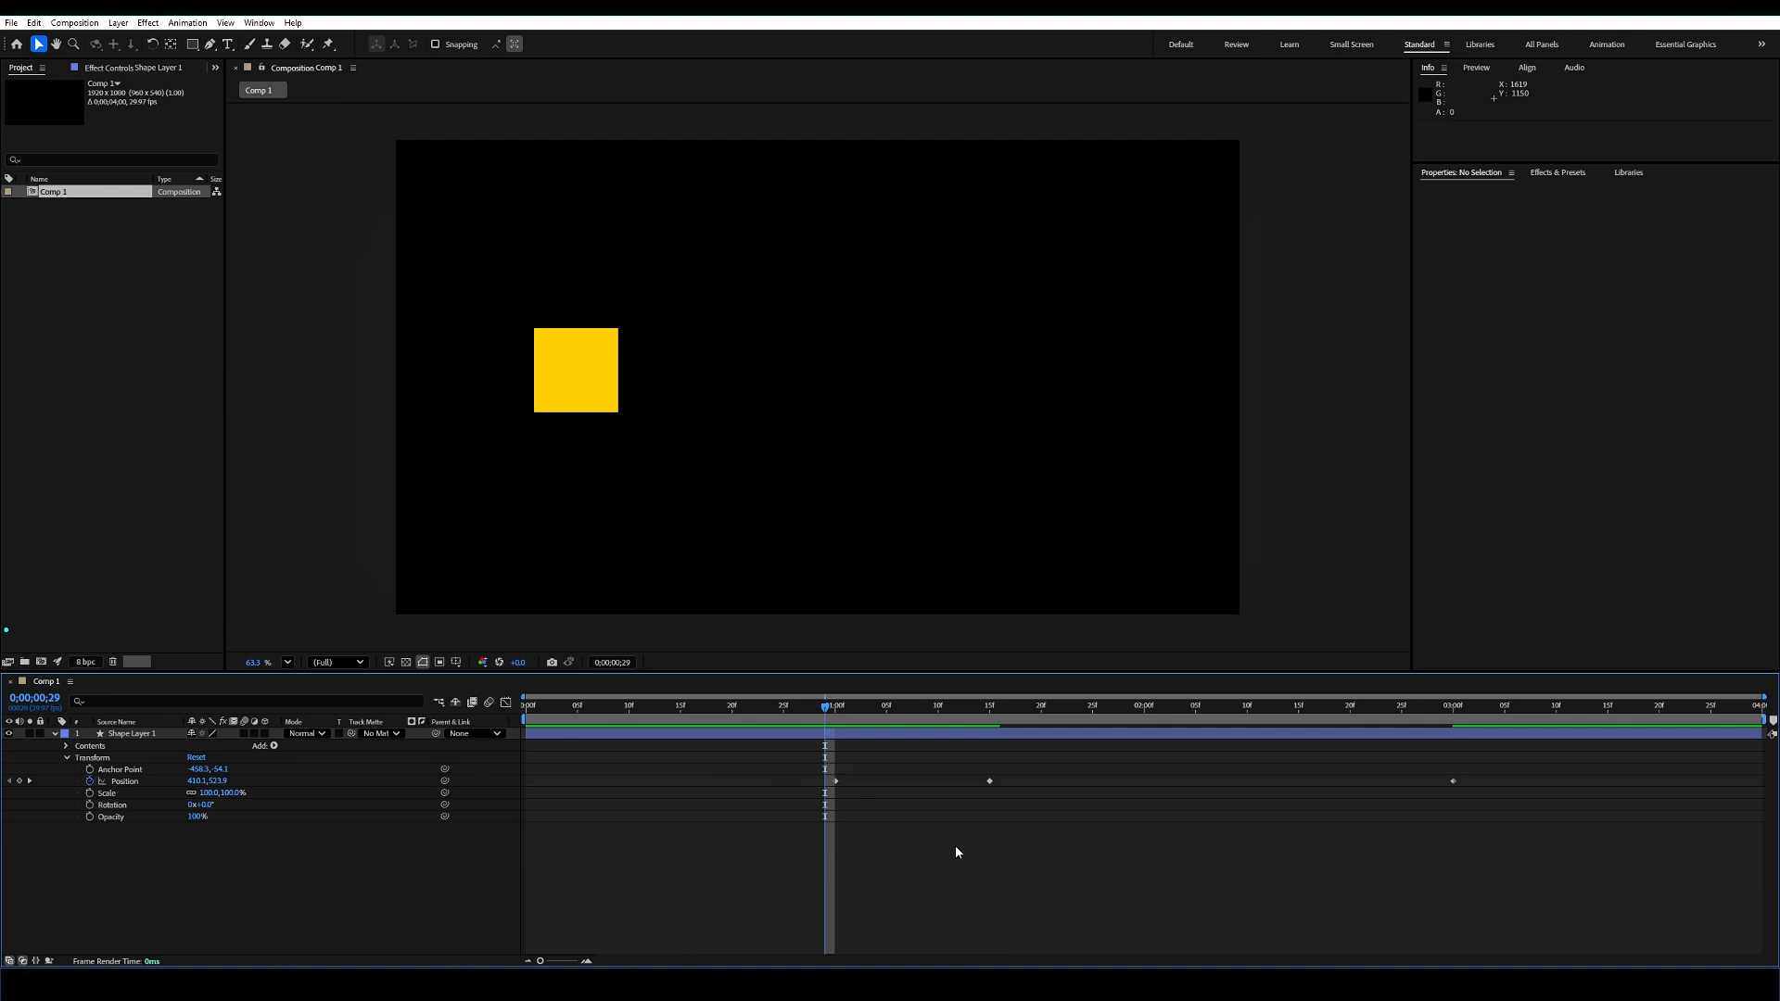
{"action": "key", "text": "space"}
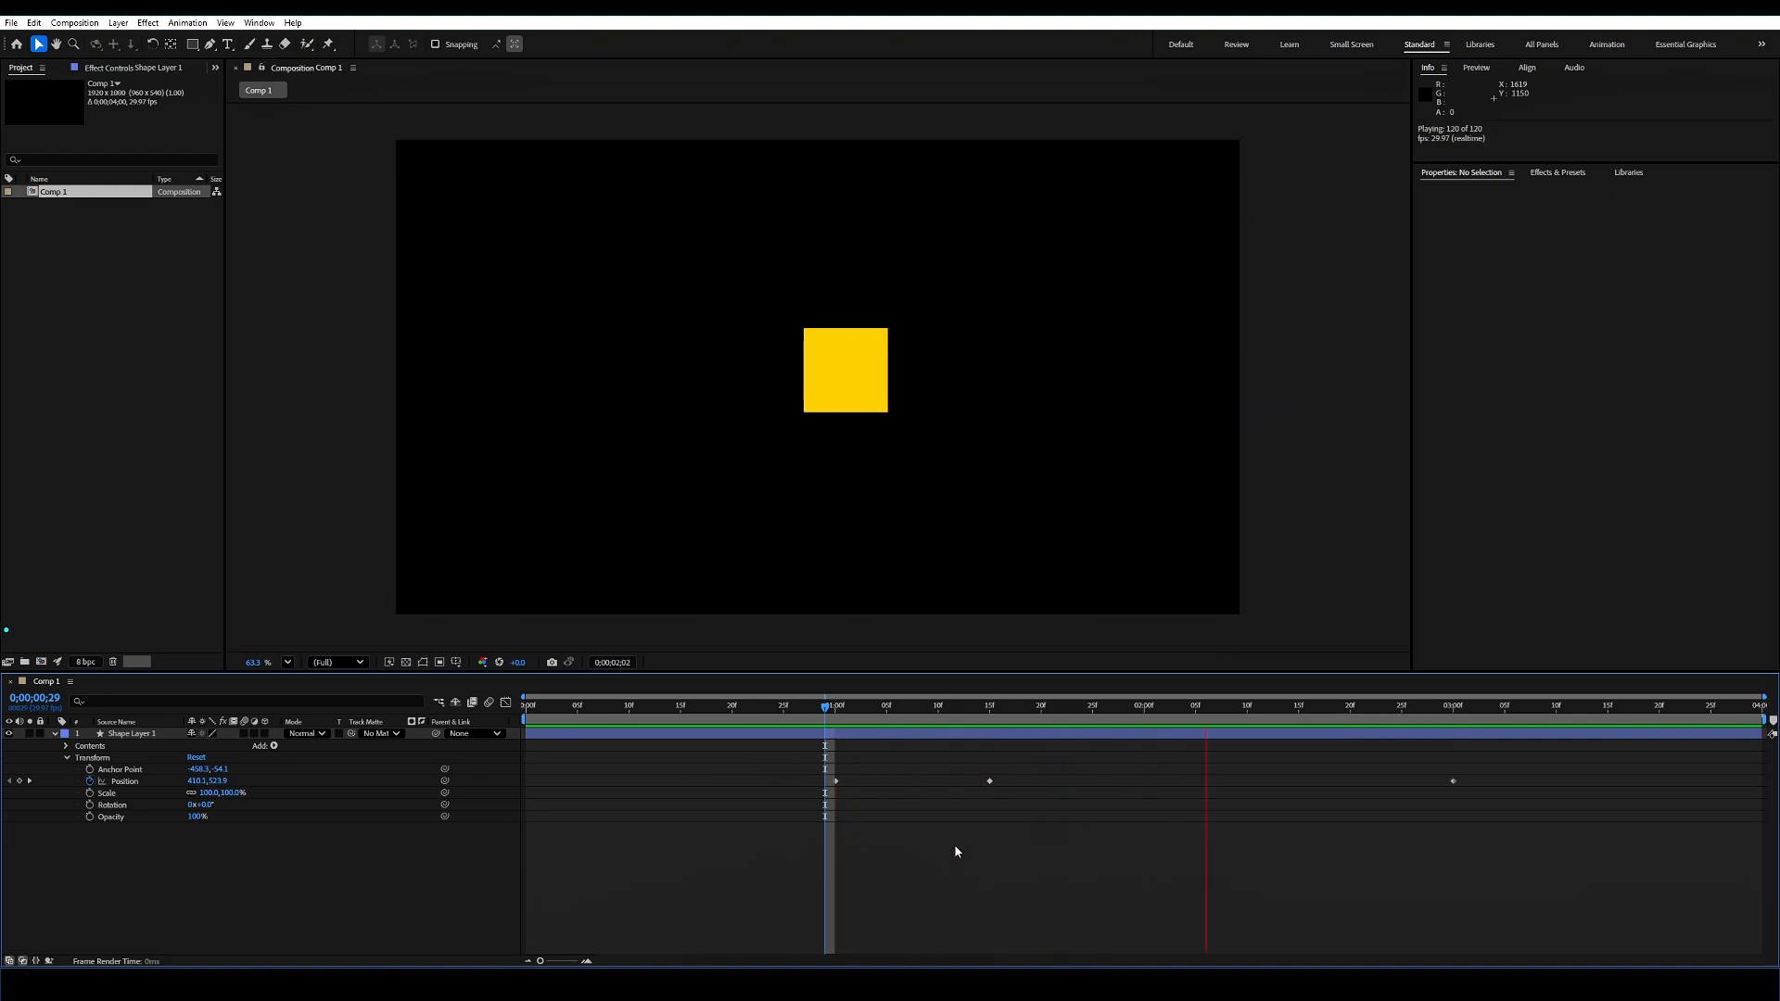
{"action": "key", "text": "space"}
Step: Replay the animation several times to compare the square's speed on its outward and return moves
{"action": "left_click_drag", "start_coordinate": [1002, 803], "coordinate": [978, 772]}
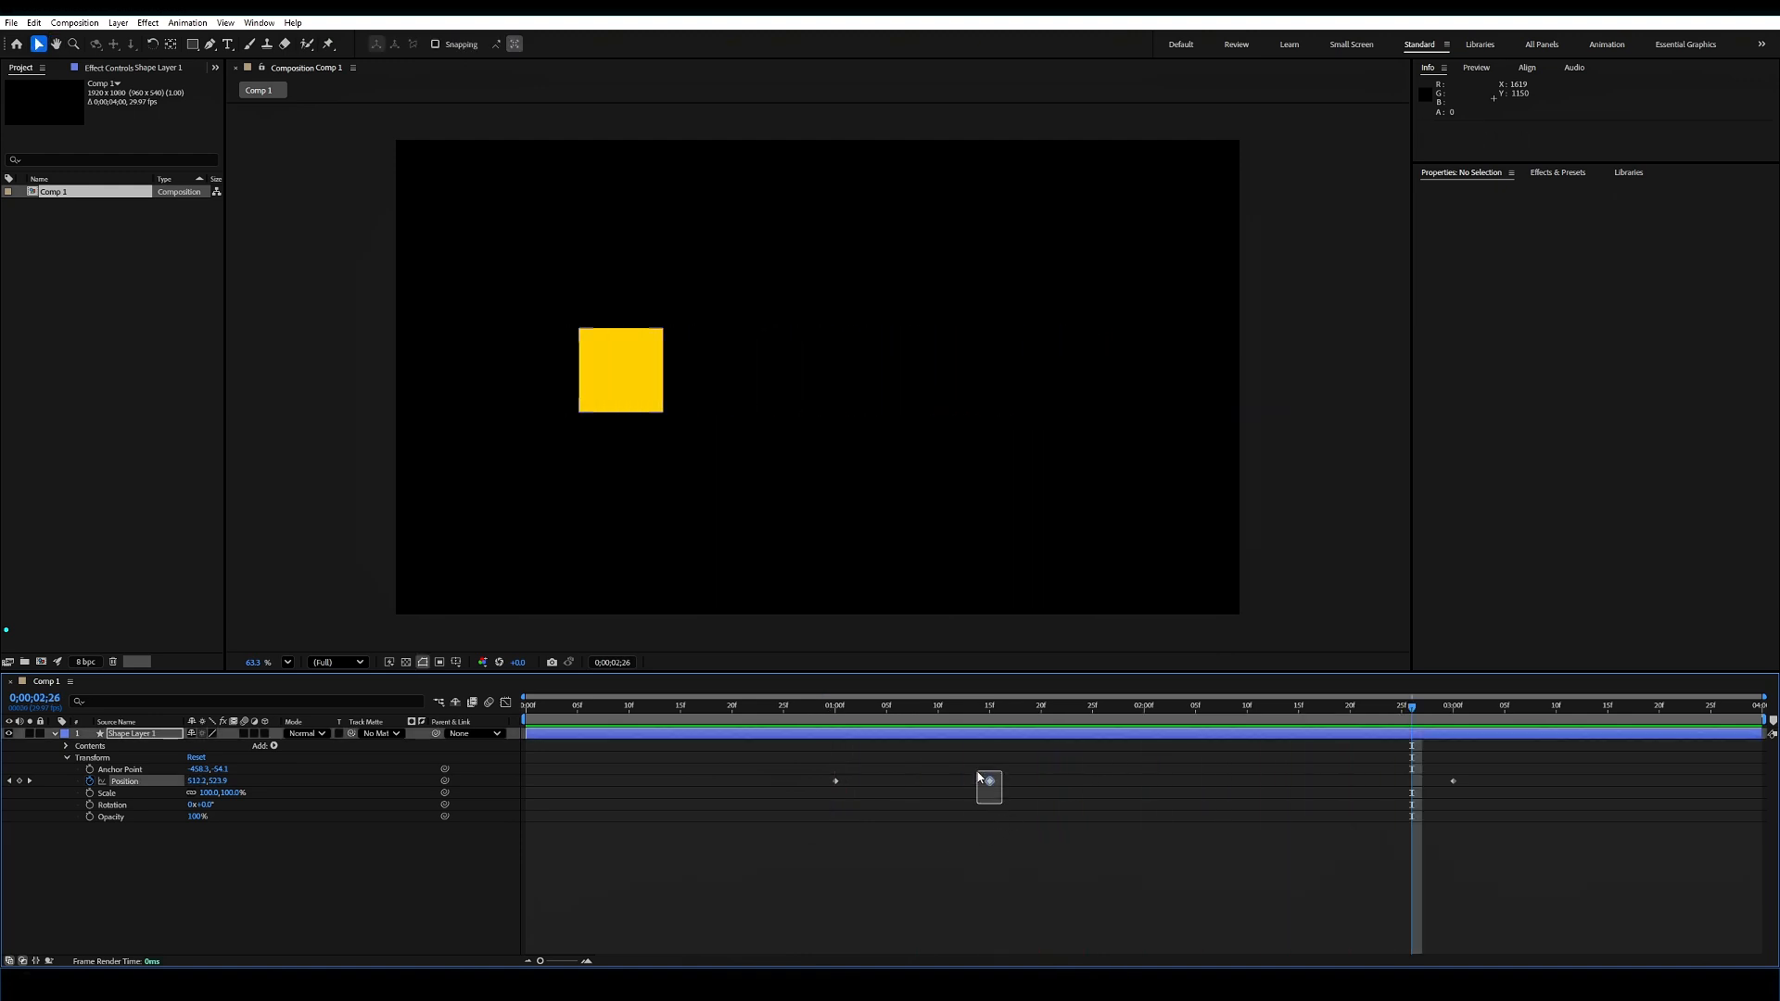
{"action": "left_click_drag", "start_coordinate": [1478, 821], "coordinate": [1448, 773]}
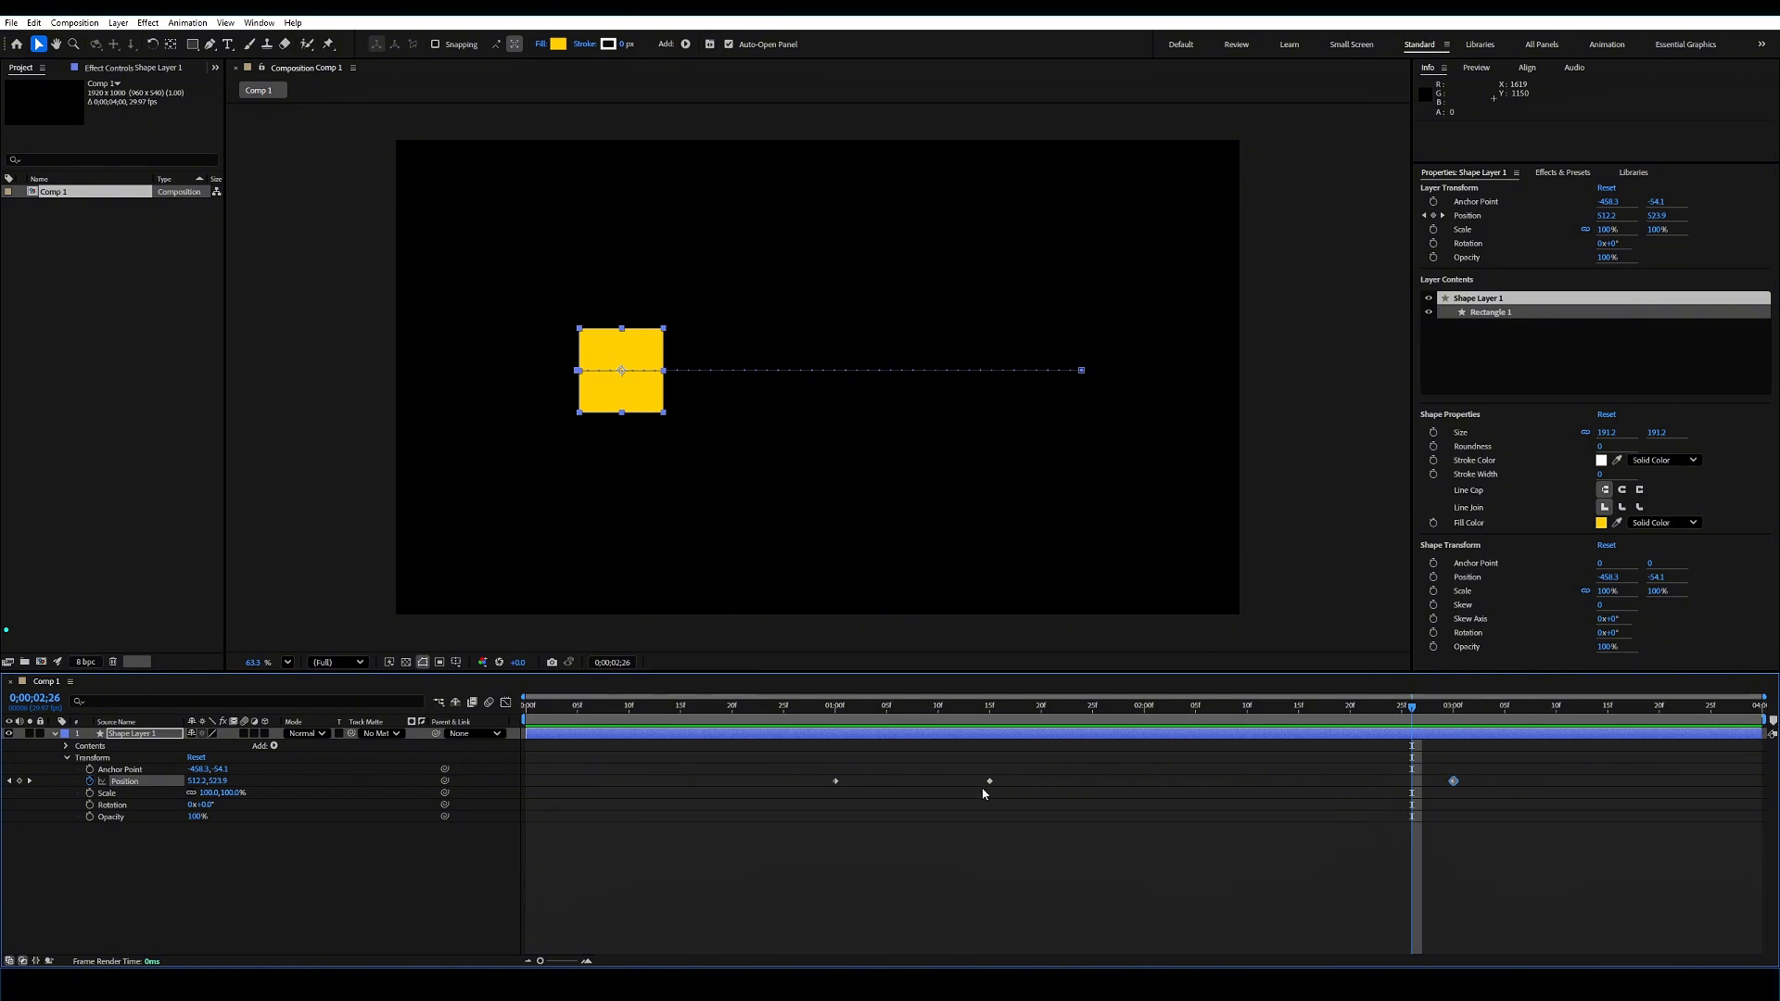
{"action": "left_click_drag", "start_coordinate": [1410, 712], "coordinate": [1329, 712]}
{"action": "key", "text": "space"}
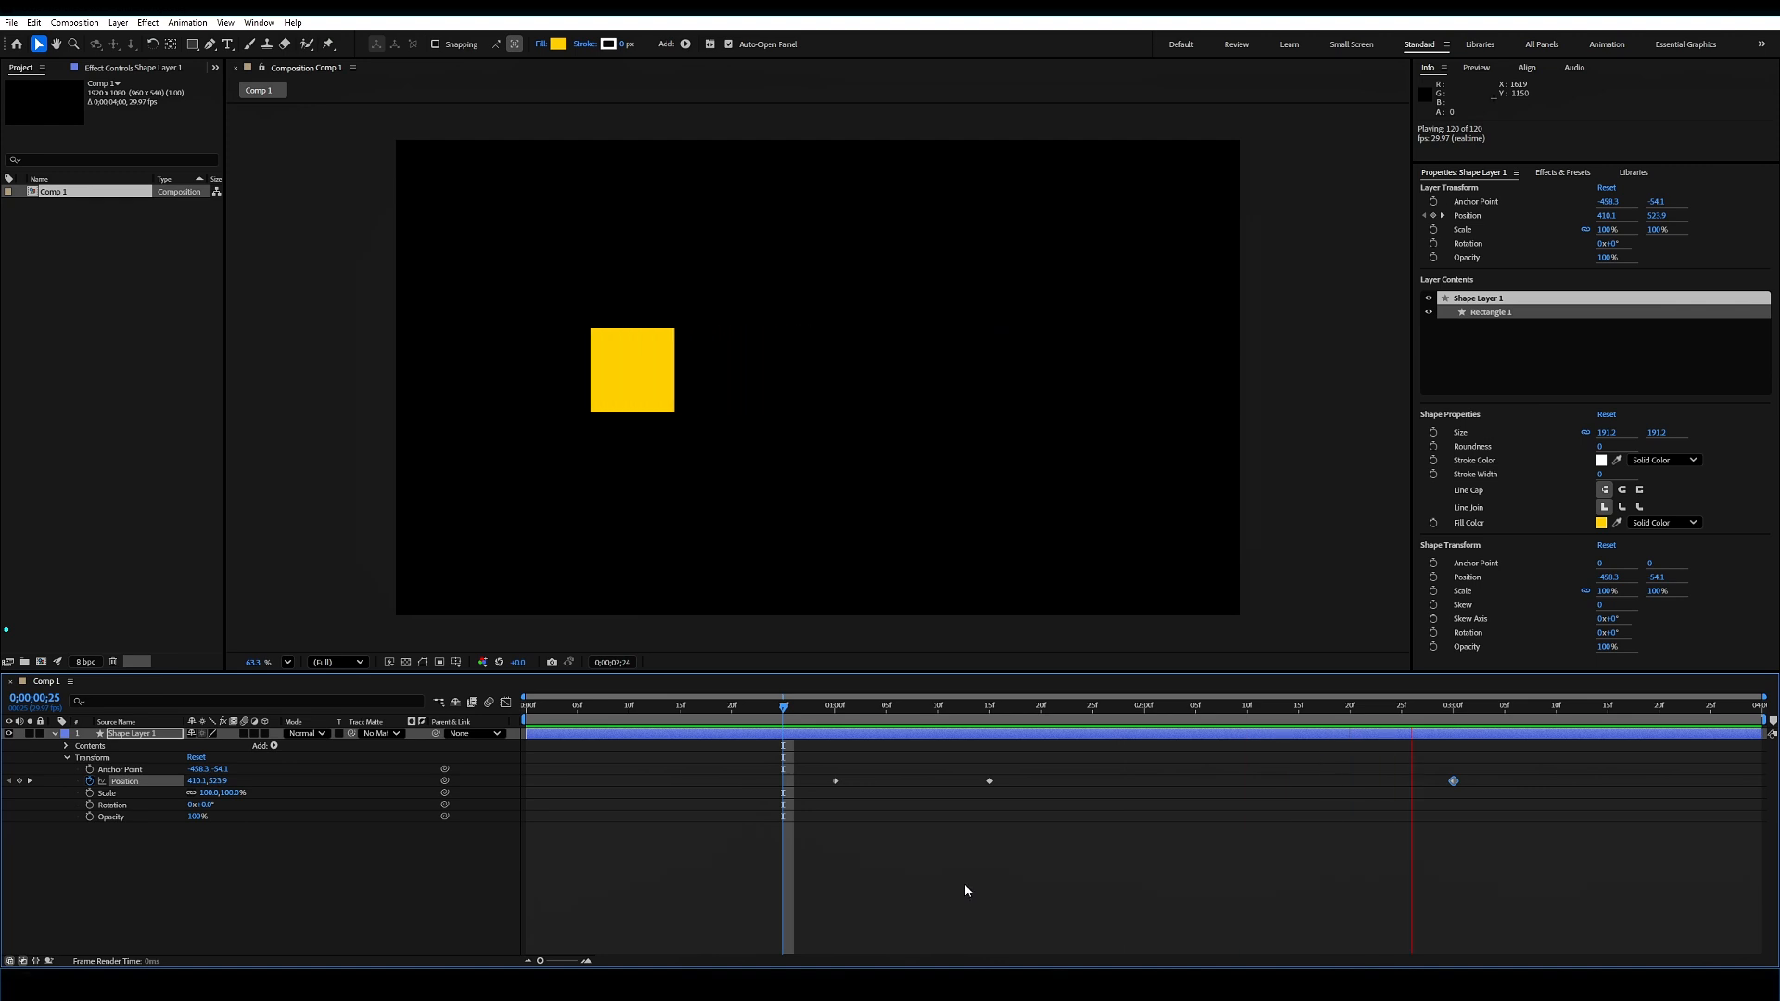
{"action": "key", "text": "space"}
{"action": "key", "text": "space"}
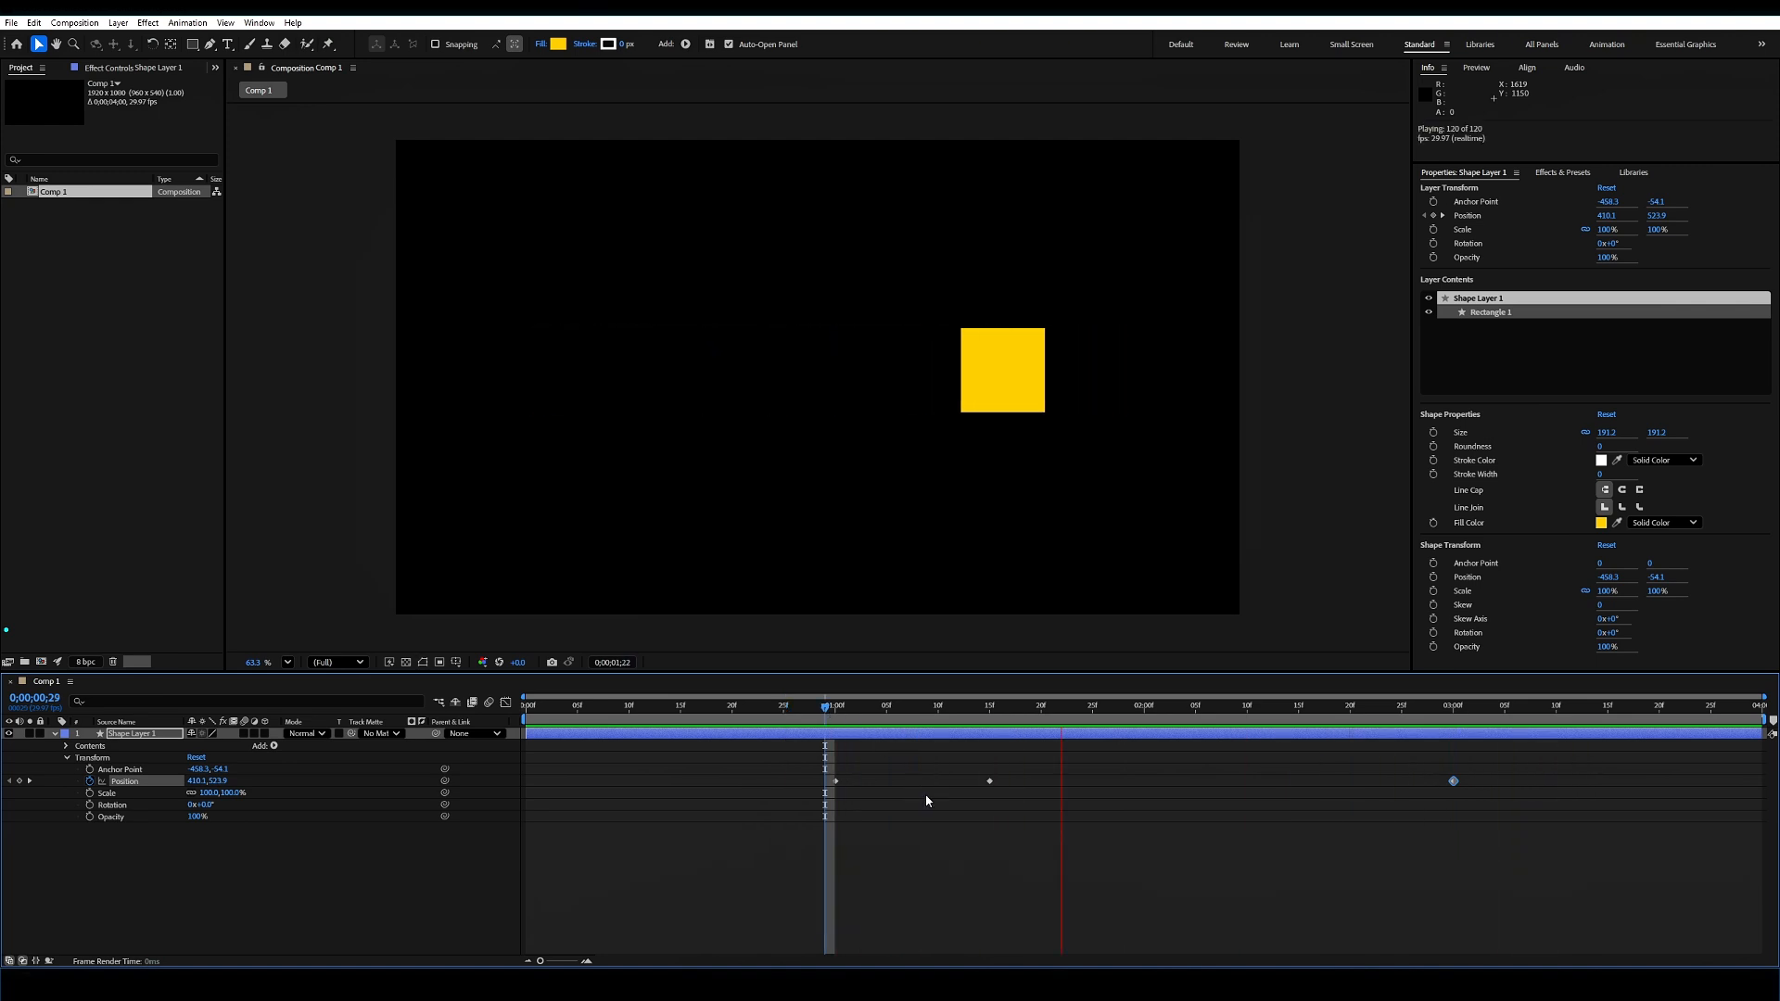
{"action": "key", "text": "space"}
{"action": "key", "text": "space"}
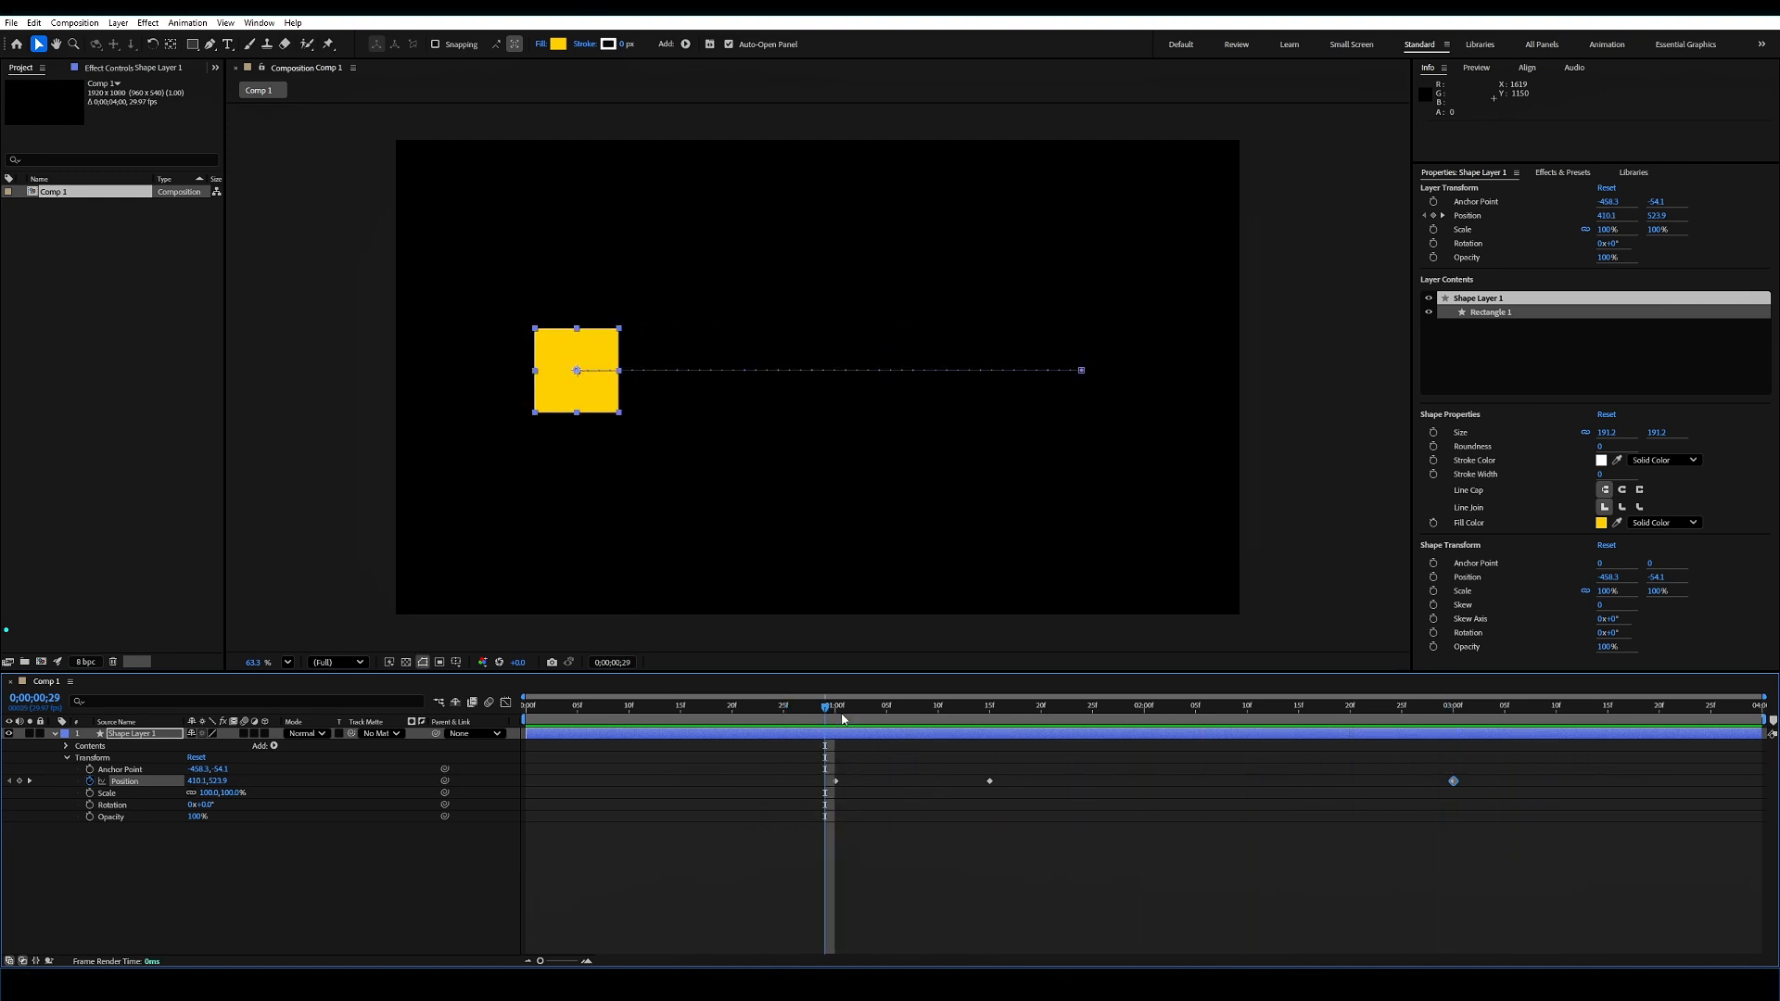
{"action": "key", "text": "space"}
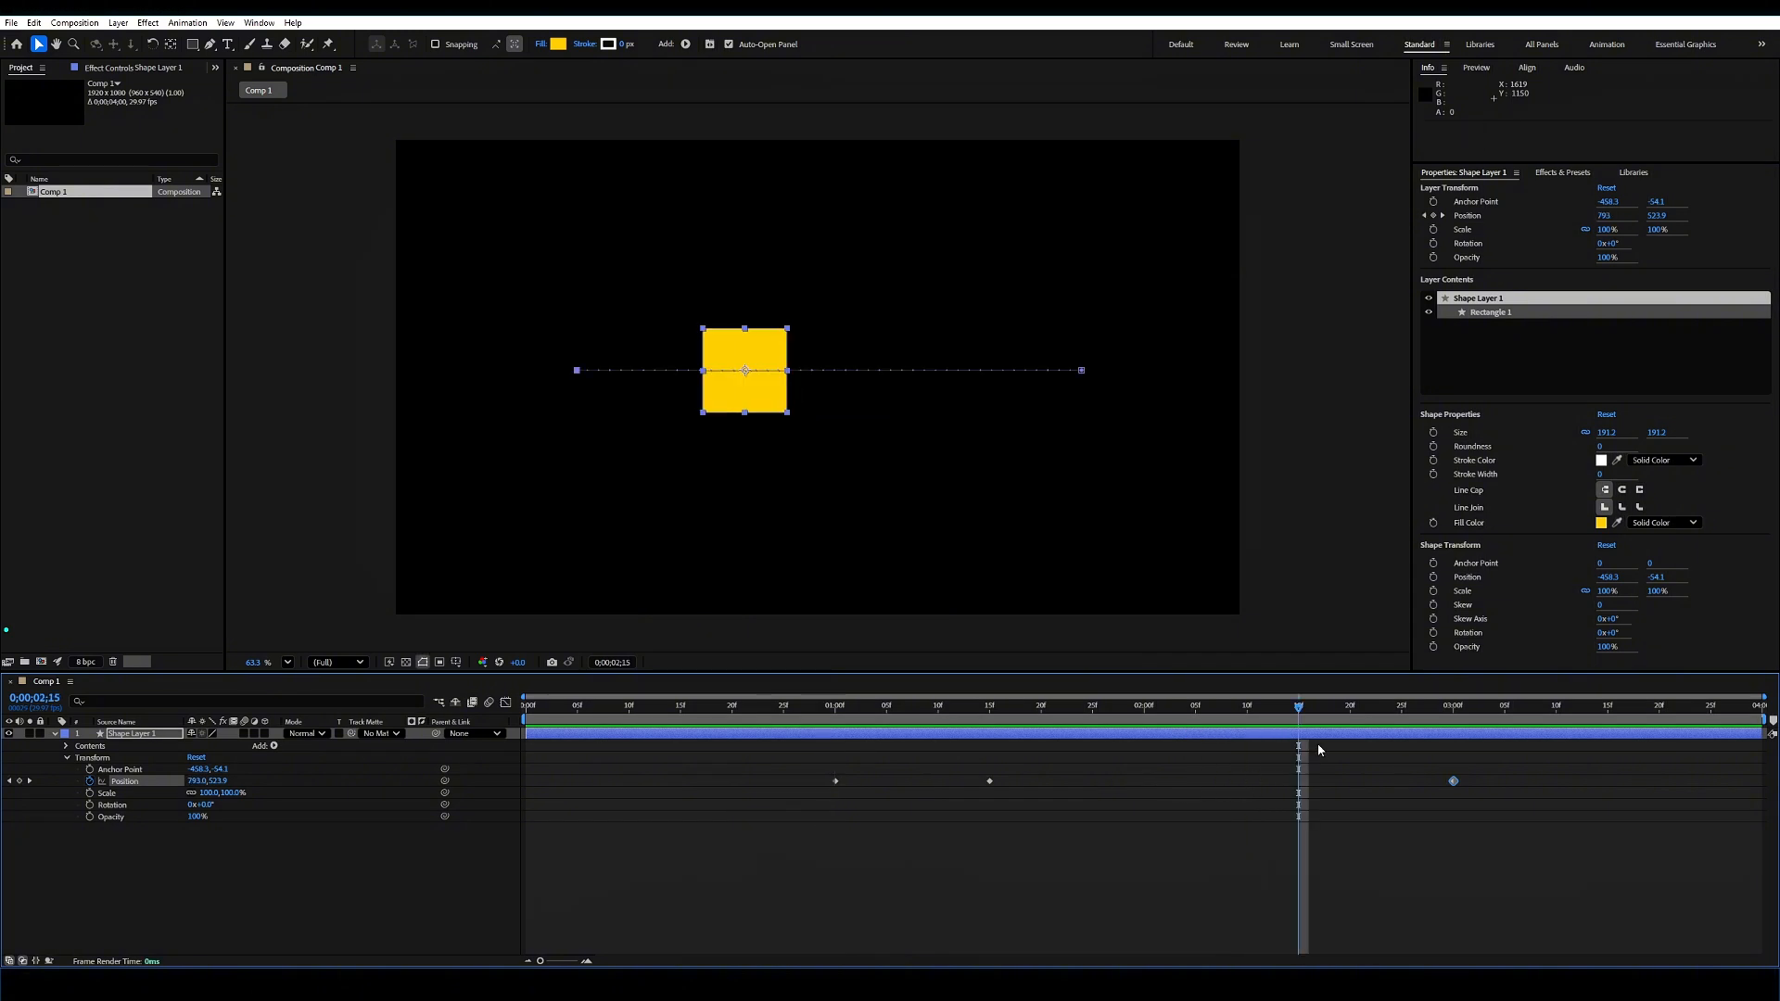
Step: Select the last two Position keyframes and then the first two, scrubbing between them to compare their spacing
{"action": "left_click_drag", "start_coordinate": [1299, 719], "coordinate": [1247, 720]}
{"action": "left_click_drag", "start_coordinate": [976, 828], "coordinate": [1481, 764]}
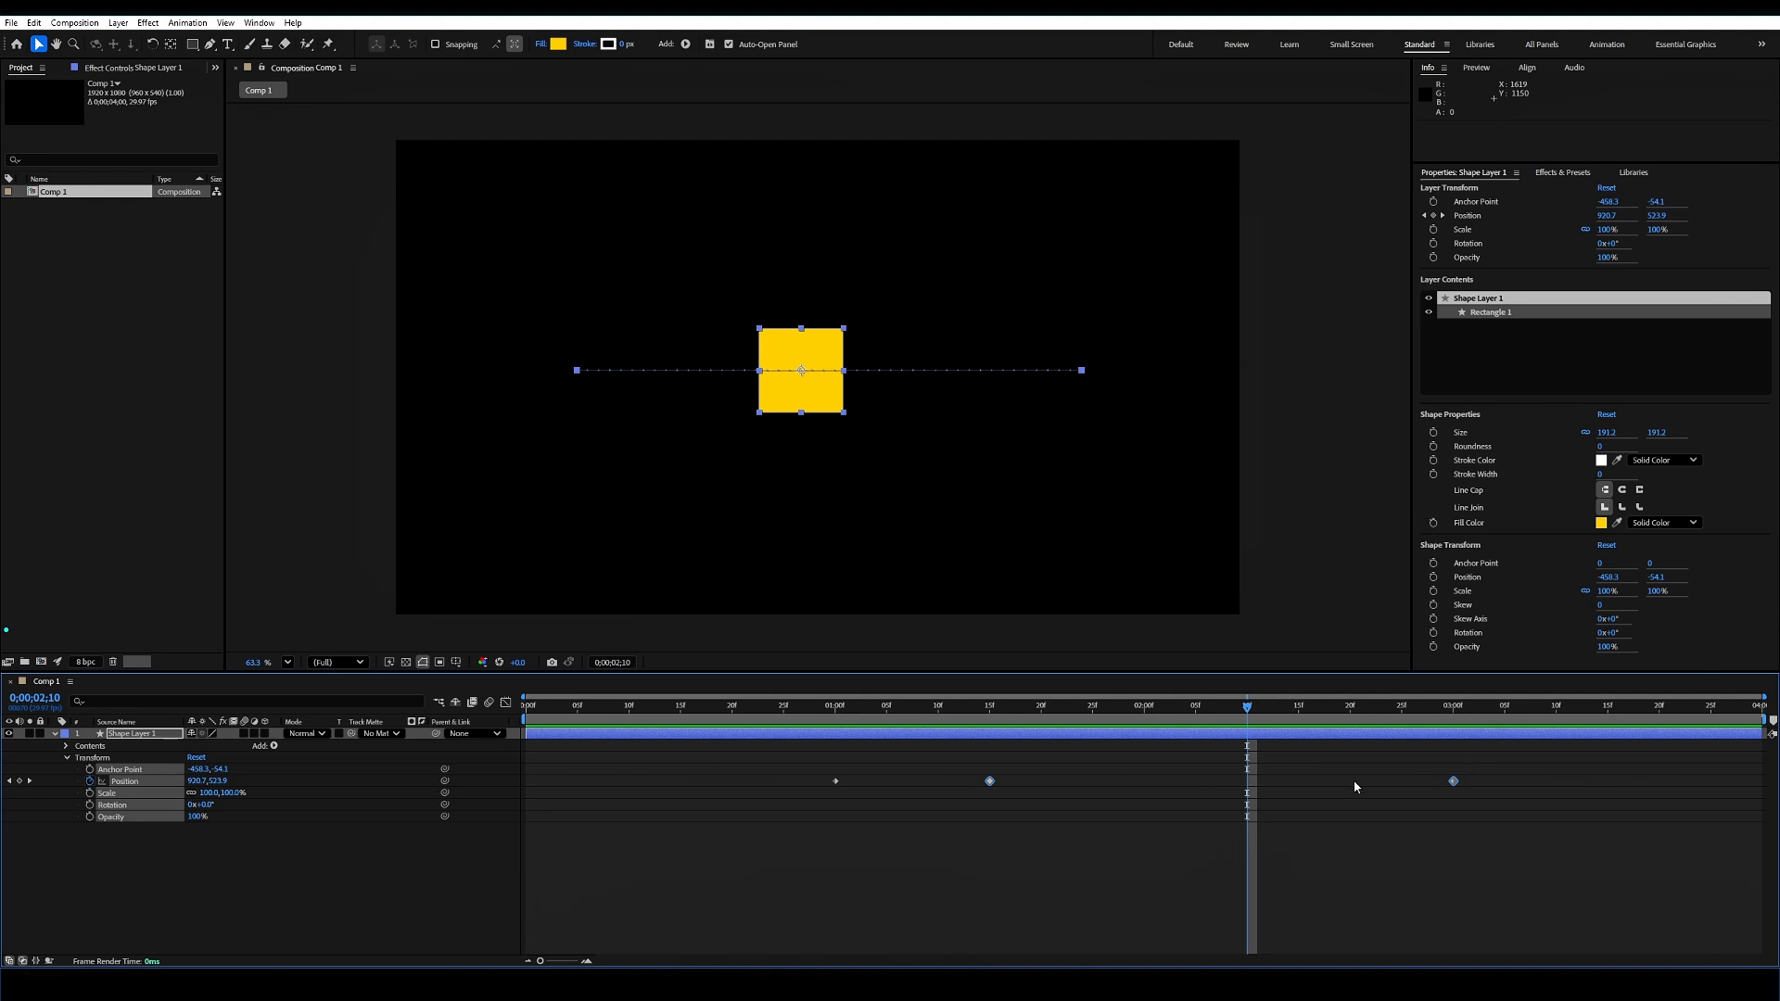
{"action": "left_click_drag", "start_coordinate": [1194, 710], "coordinate": [918, 710]}
{"action": "left_click_drag", "start_coordinate": [1038, 823], "coordinate": [822, 781]}
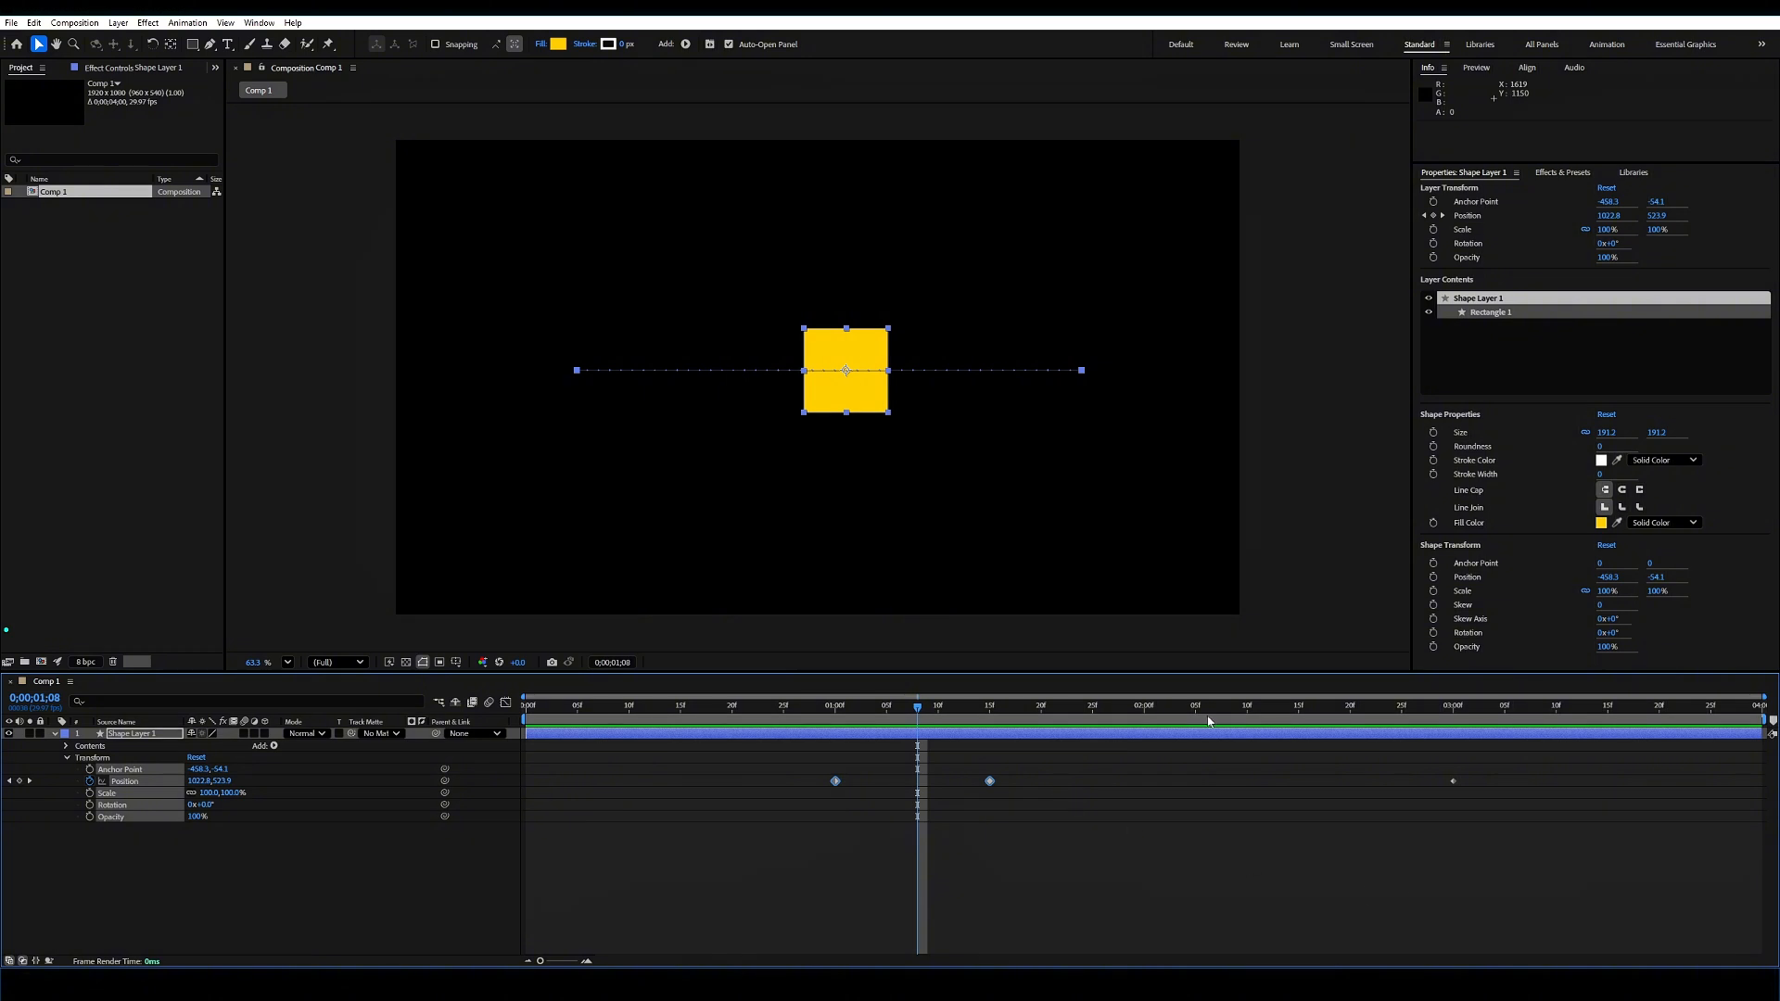
Step: At 0;00;02;04, move the square down to about 1137, 924 to add a Position keyframe, and play from 0;00;01;00
{"action": "mouse_move", "coordinate": [1205, 711]}
{"action": "left_mouse_down"}
{"action": "mouse_move", "coordinate": [1236, 711]}
{"action": "mouse_move", "coordinate": [1190, 717]}
{"action": "left_mouse_up"}
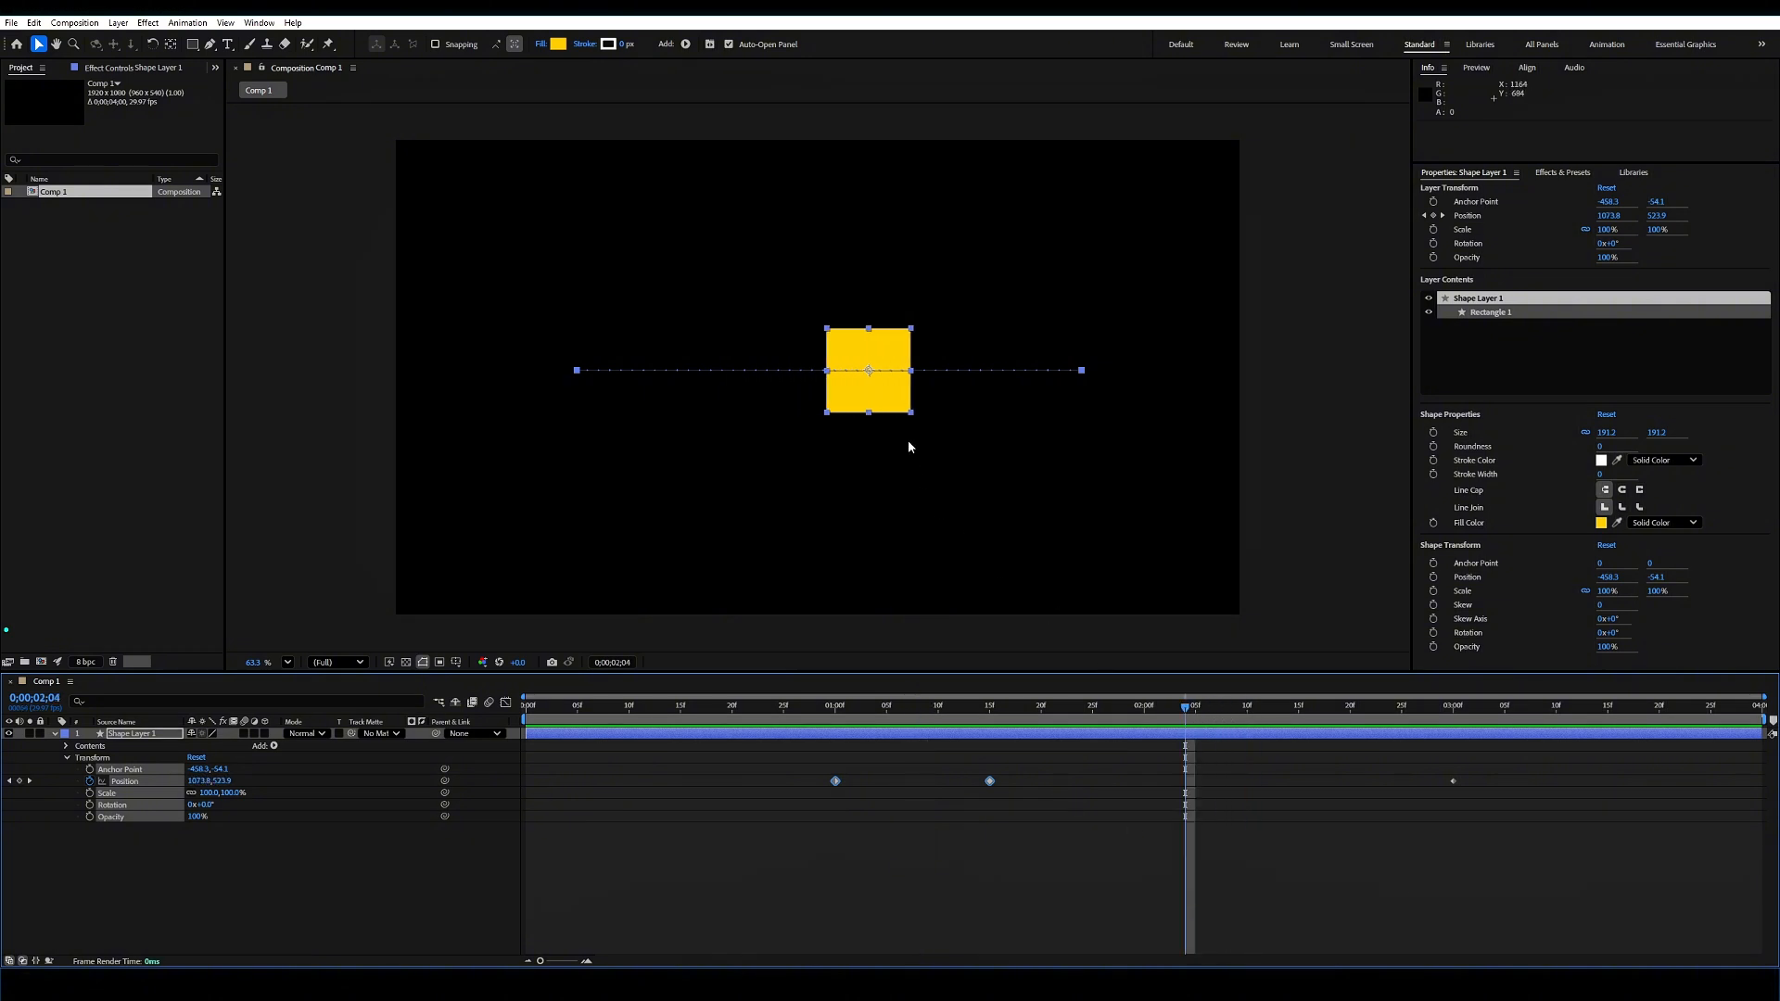
{"action": "left_click_drag", "start_coordinate": [879, 394], "coordinate": [906, 564]}
{"action": "key", "text": "space"}
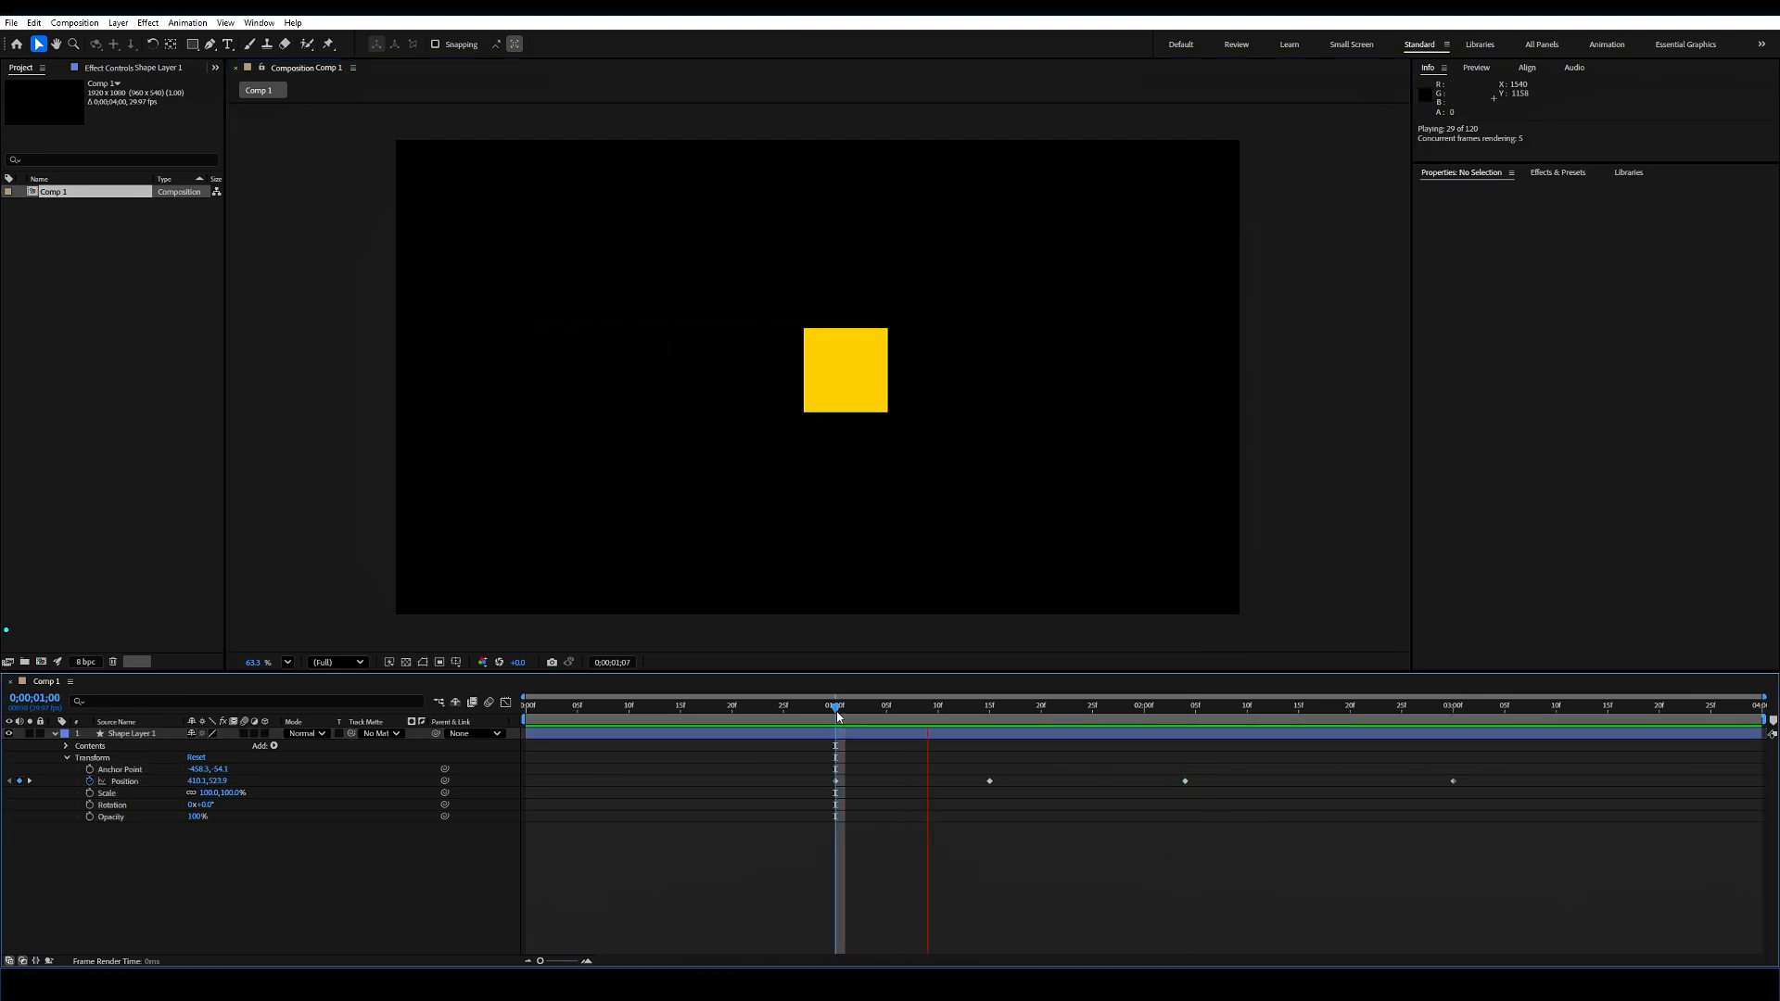
{"action": "key", "text": "space"}
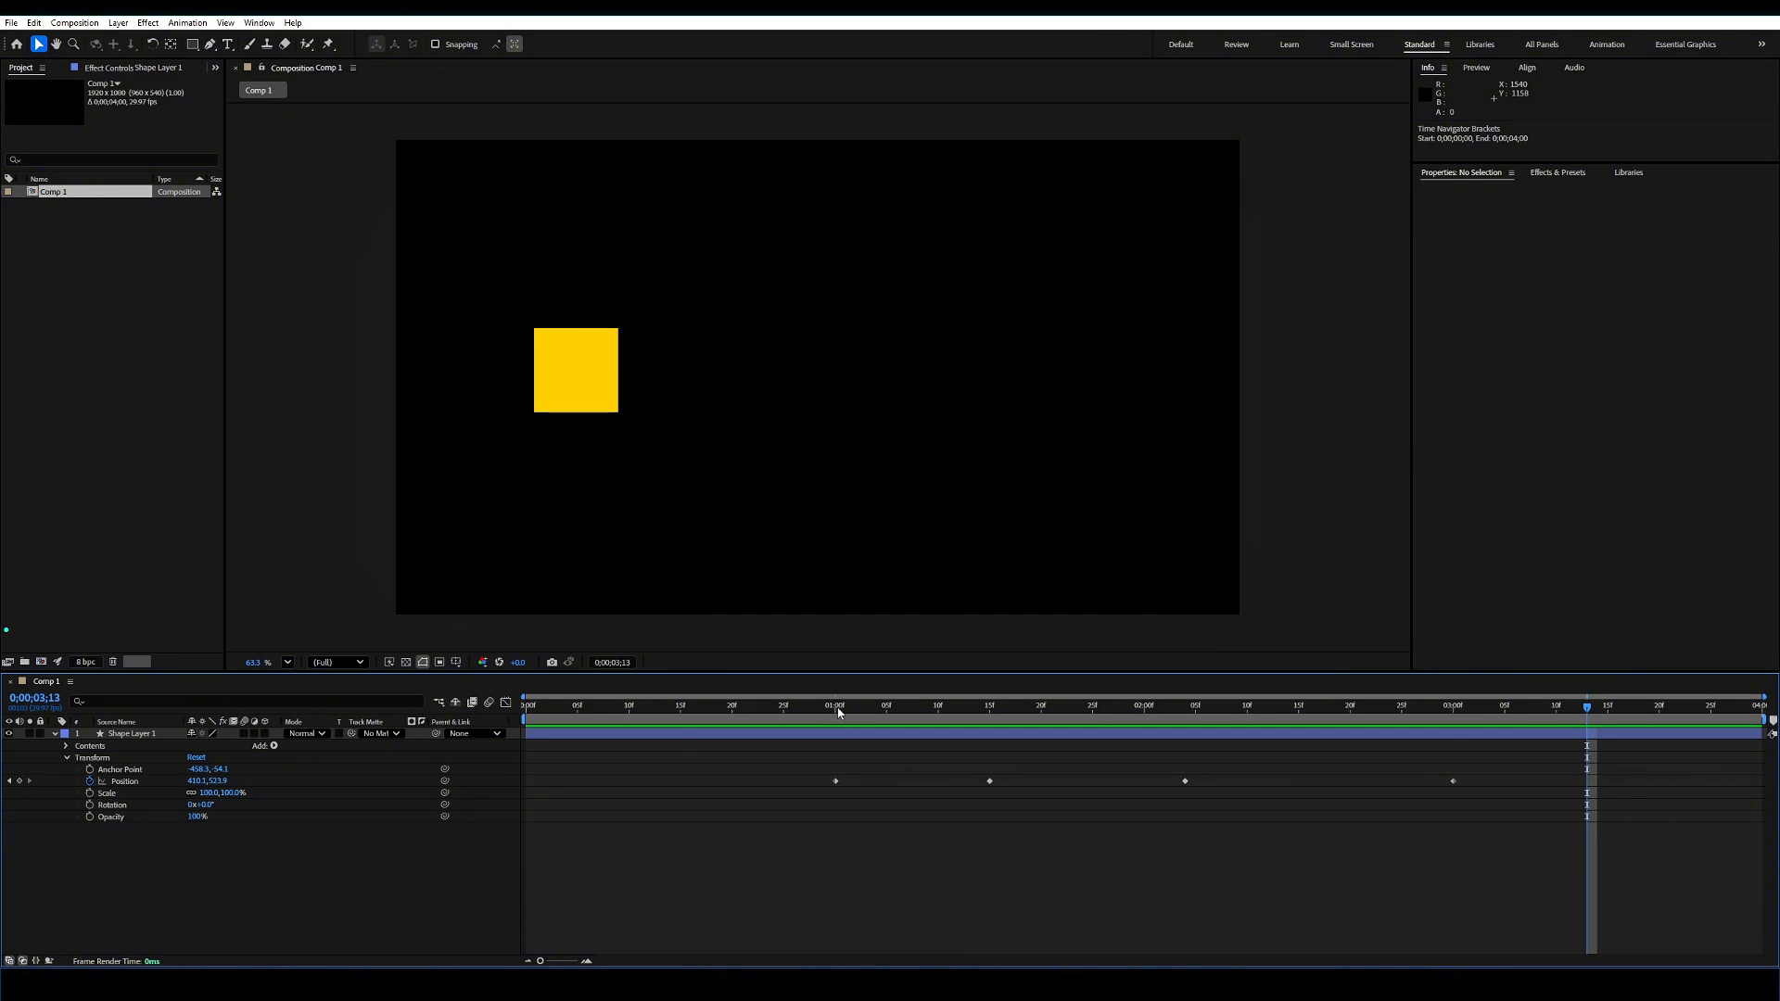
Step: Return the time to 0;00;01;00, time-reverse all four Position keyframes, and play the reversed motion
{"action": "left_click", "coordinate": [837, 704]}
{"action": "left_click", "coordinate": [990, 780]}
{"action": "right_click", "coordinate": [990, 781]}
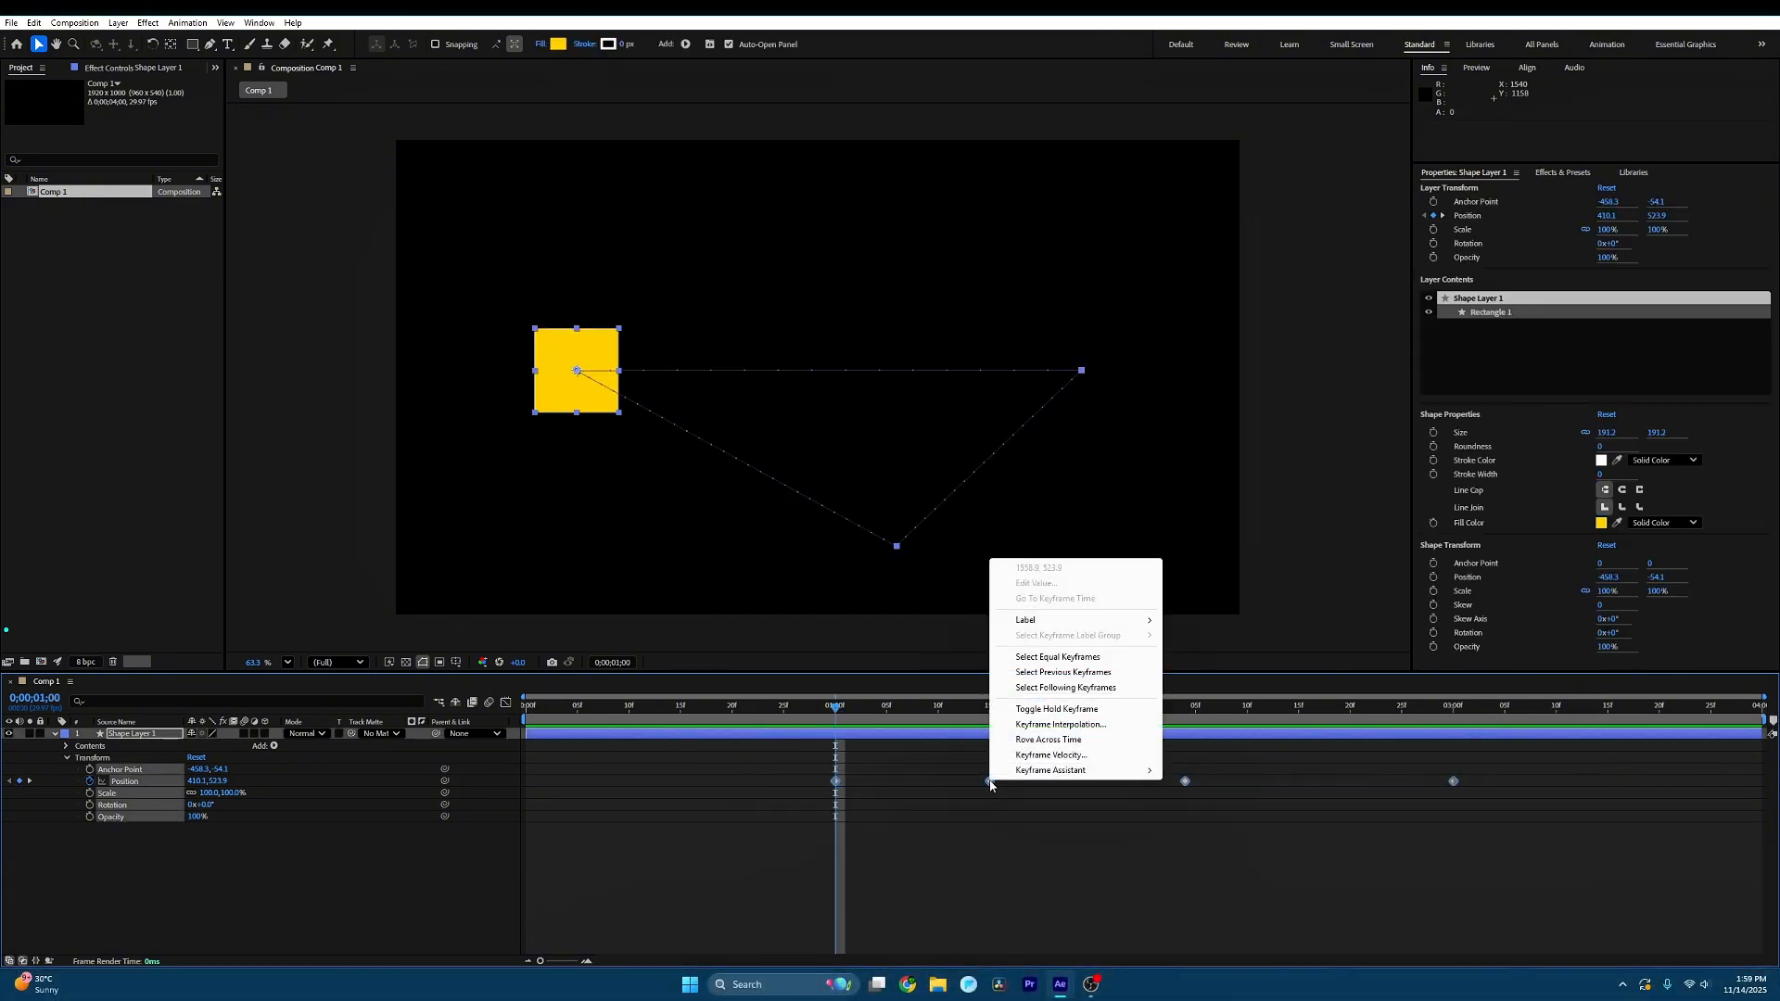
{"action": "mouse_move", "coordinate": [1074, 777]}
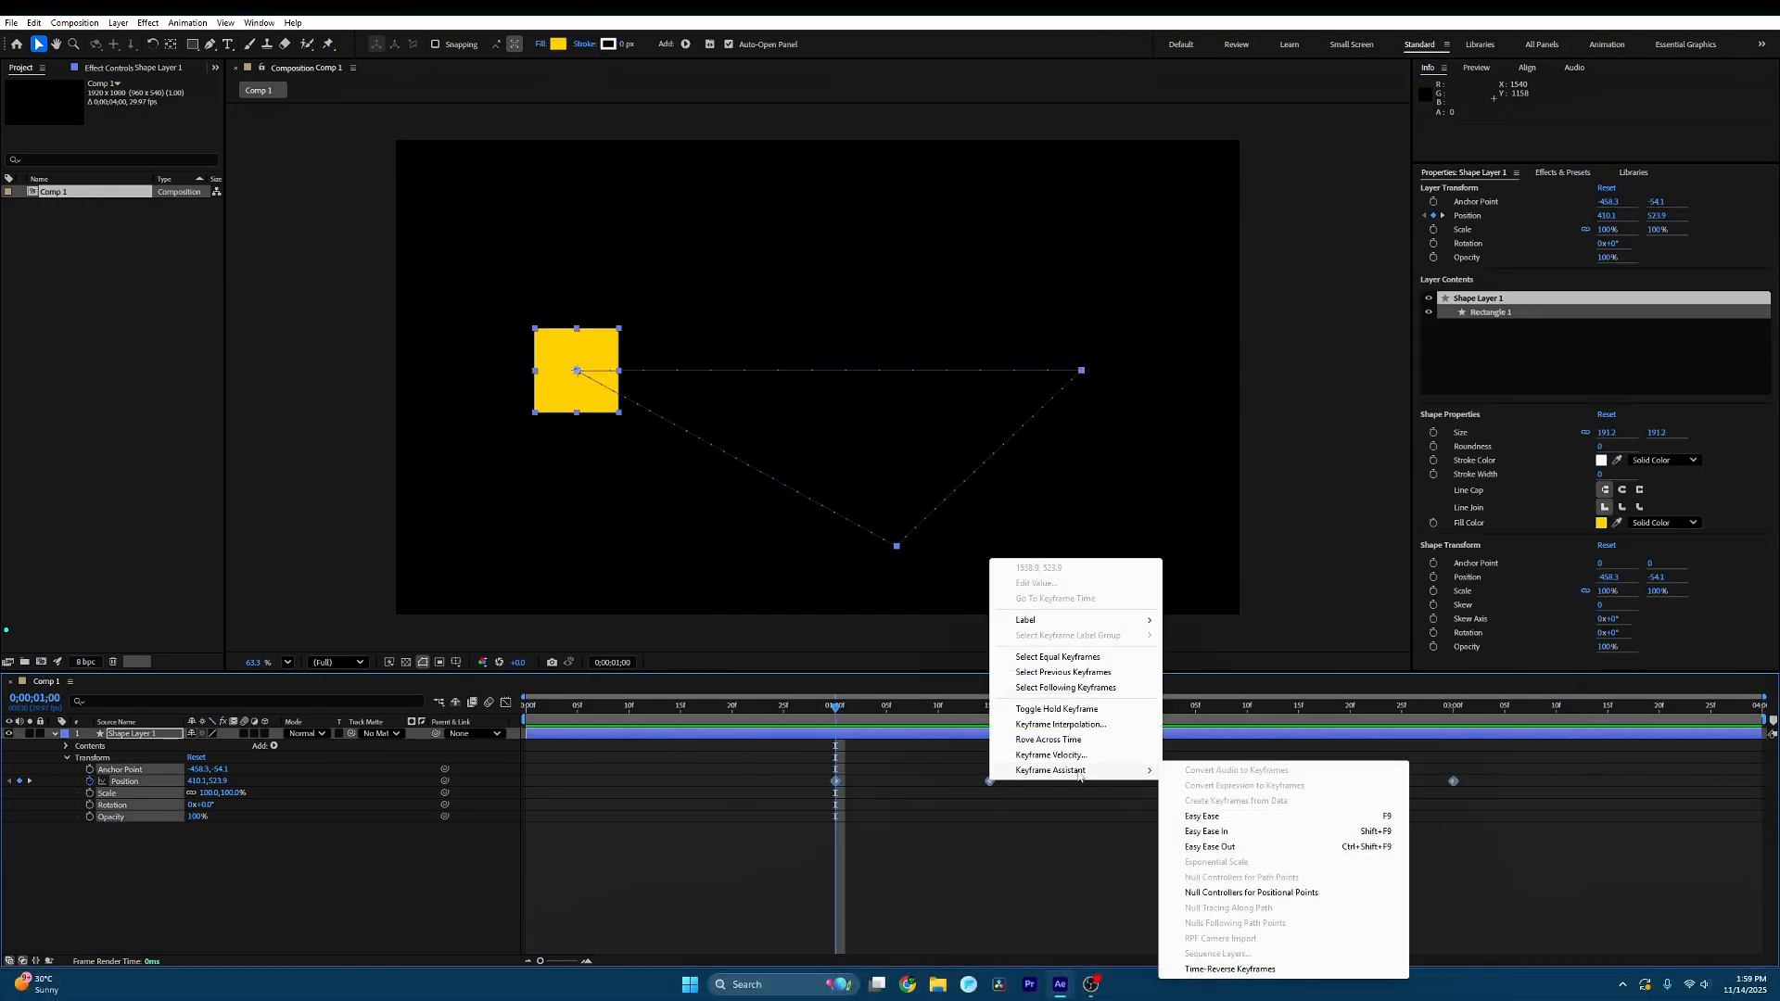
{"action": "left_click", "coordinate": [1224, 970]}
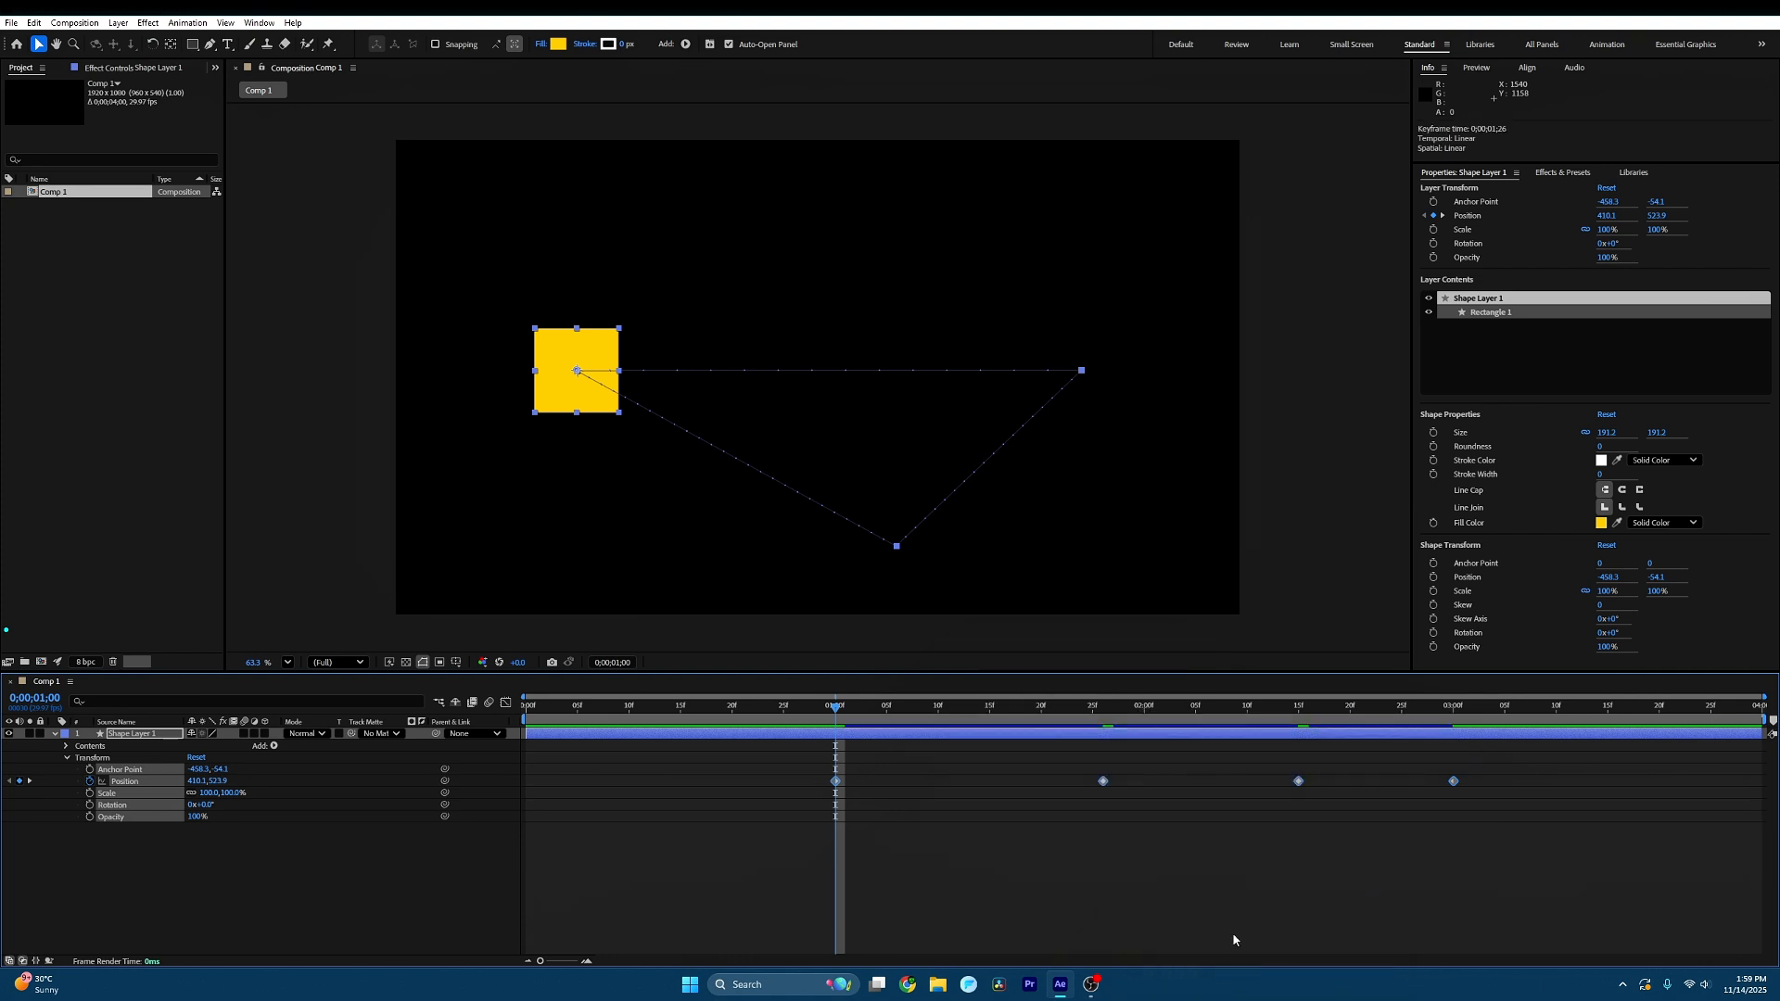
{"action": "left_click", "coordinate": [1204, 910]}
{"action": "key", "text": "space"}
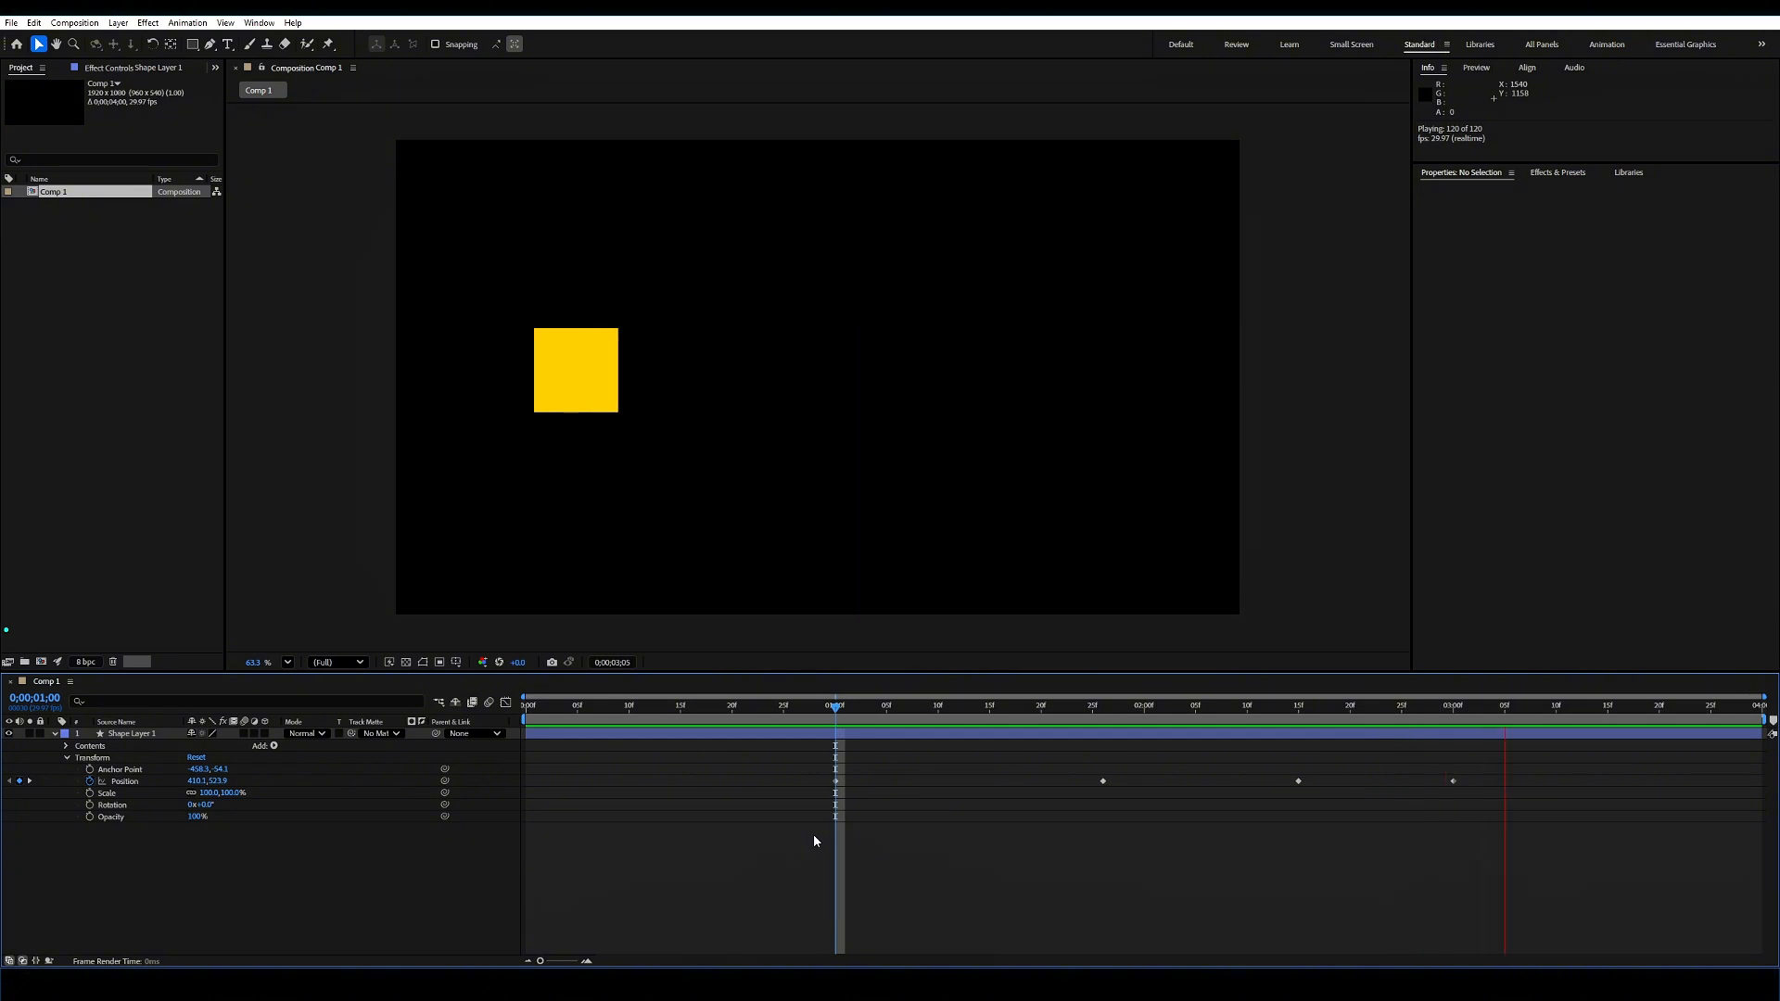
Step: Delete the last two Position keyframes, at 0;00;02;15 and 0;00;03;00
{"action": "left_click_drag", "start_coordinate": [1541, 830], "coordinate": [1209, 764]}
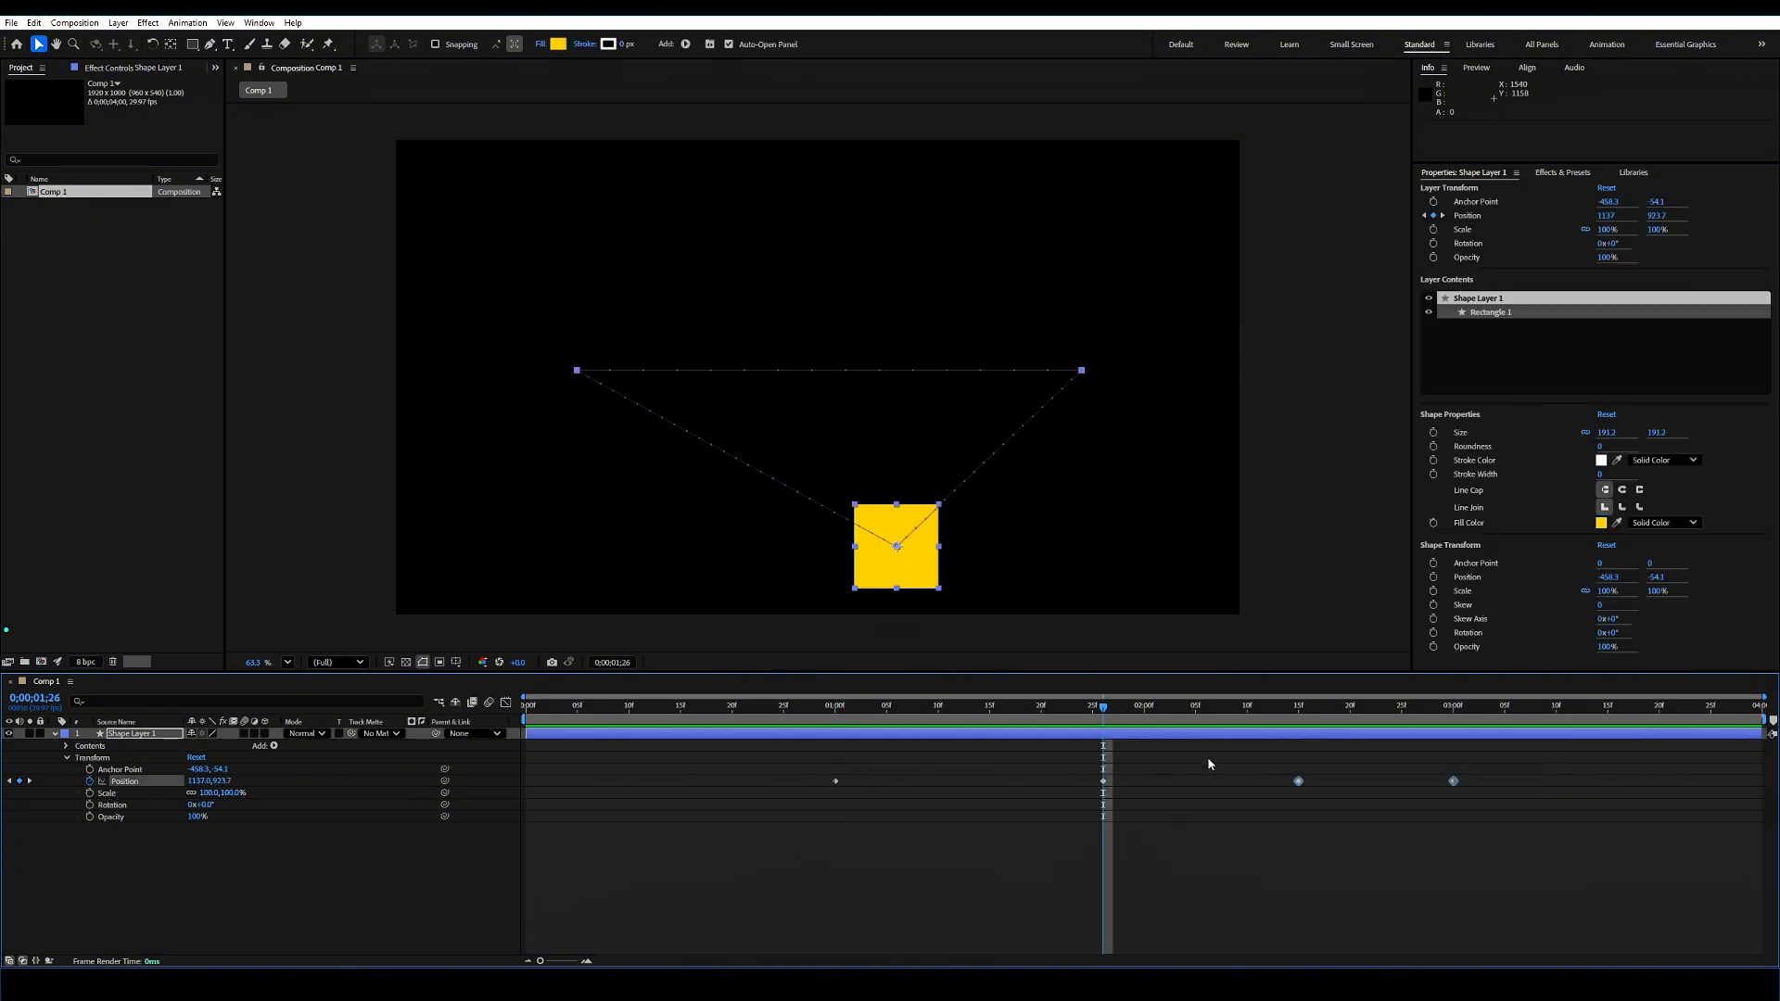
{"action": "key", "text": "Delete"}
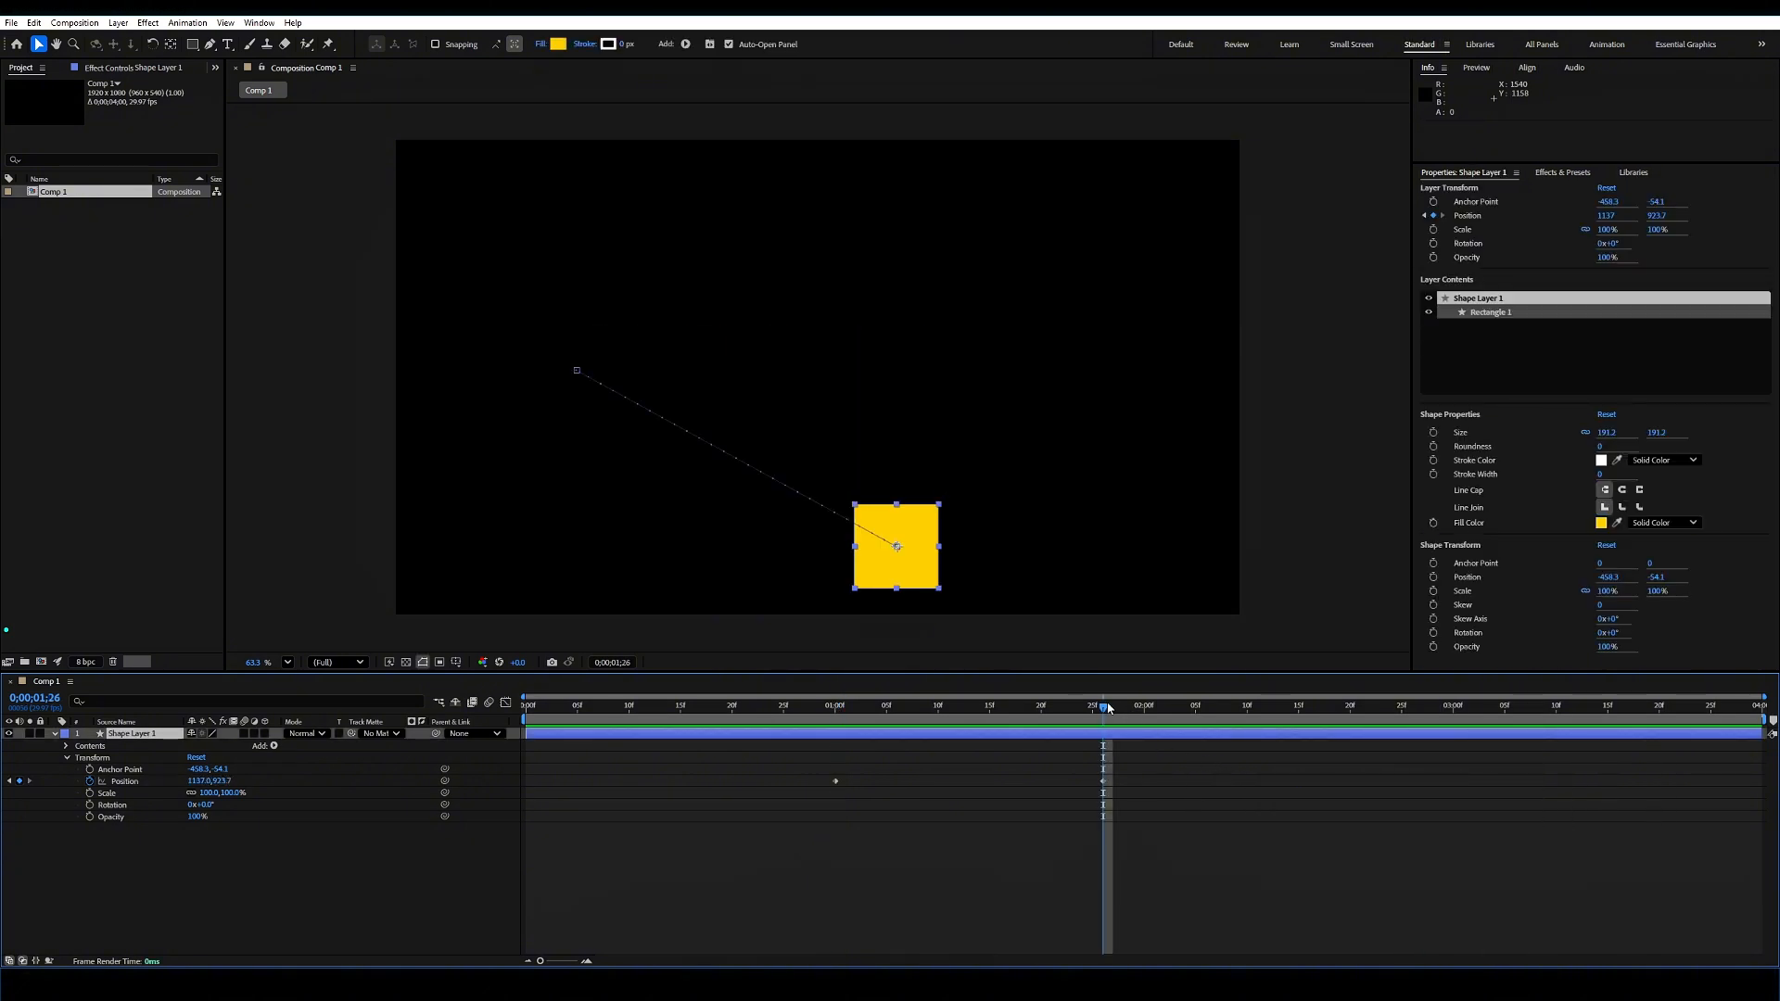
Step: Move the last Position keyframe to 0;00;02;00, and return the time to 0;00;01;00
{"action": "left_click_drag", "start_coordinate": [1123, 709], "coordinate": [1144, 709]}
{"action": "left_click", "coordinate": [1104, 782]}
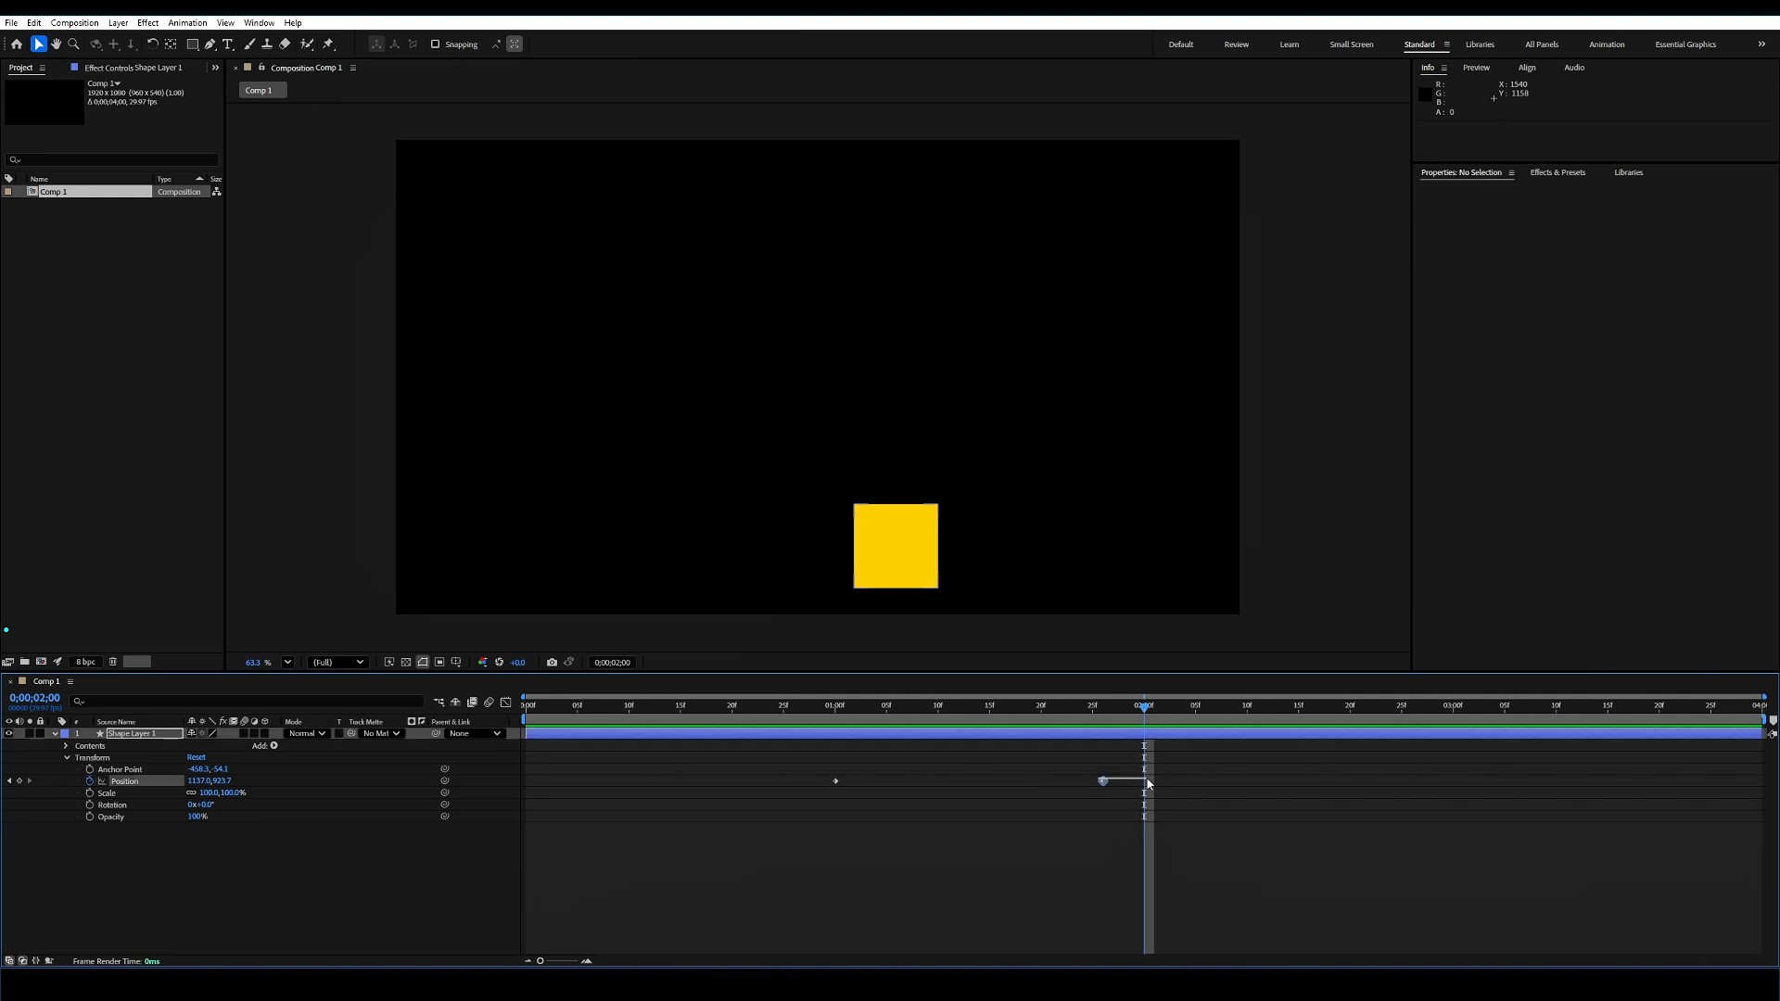
{"action": "left_click_drag", "start_coordinate": [1103, 781], "coordinate": [1146, 781]}
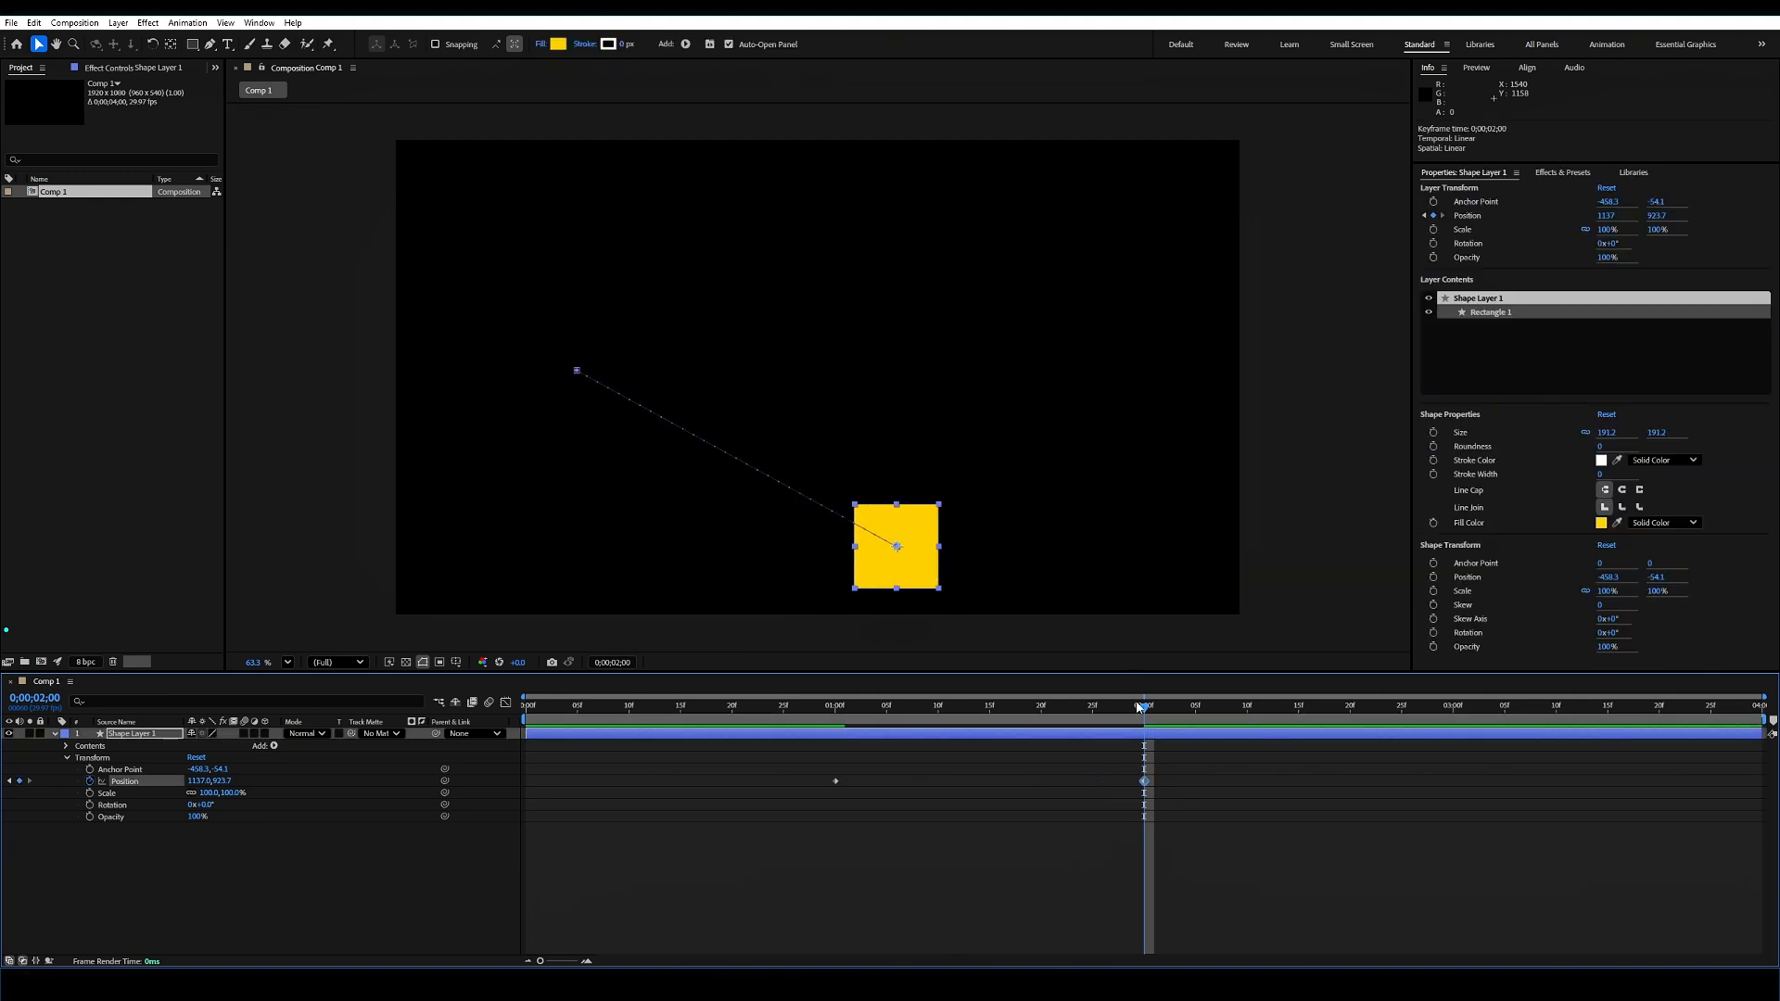
{"action": "left_click_drag", "start_coordinate": [1145, 709], "coordinate": [835, 728]}
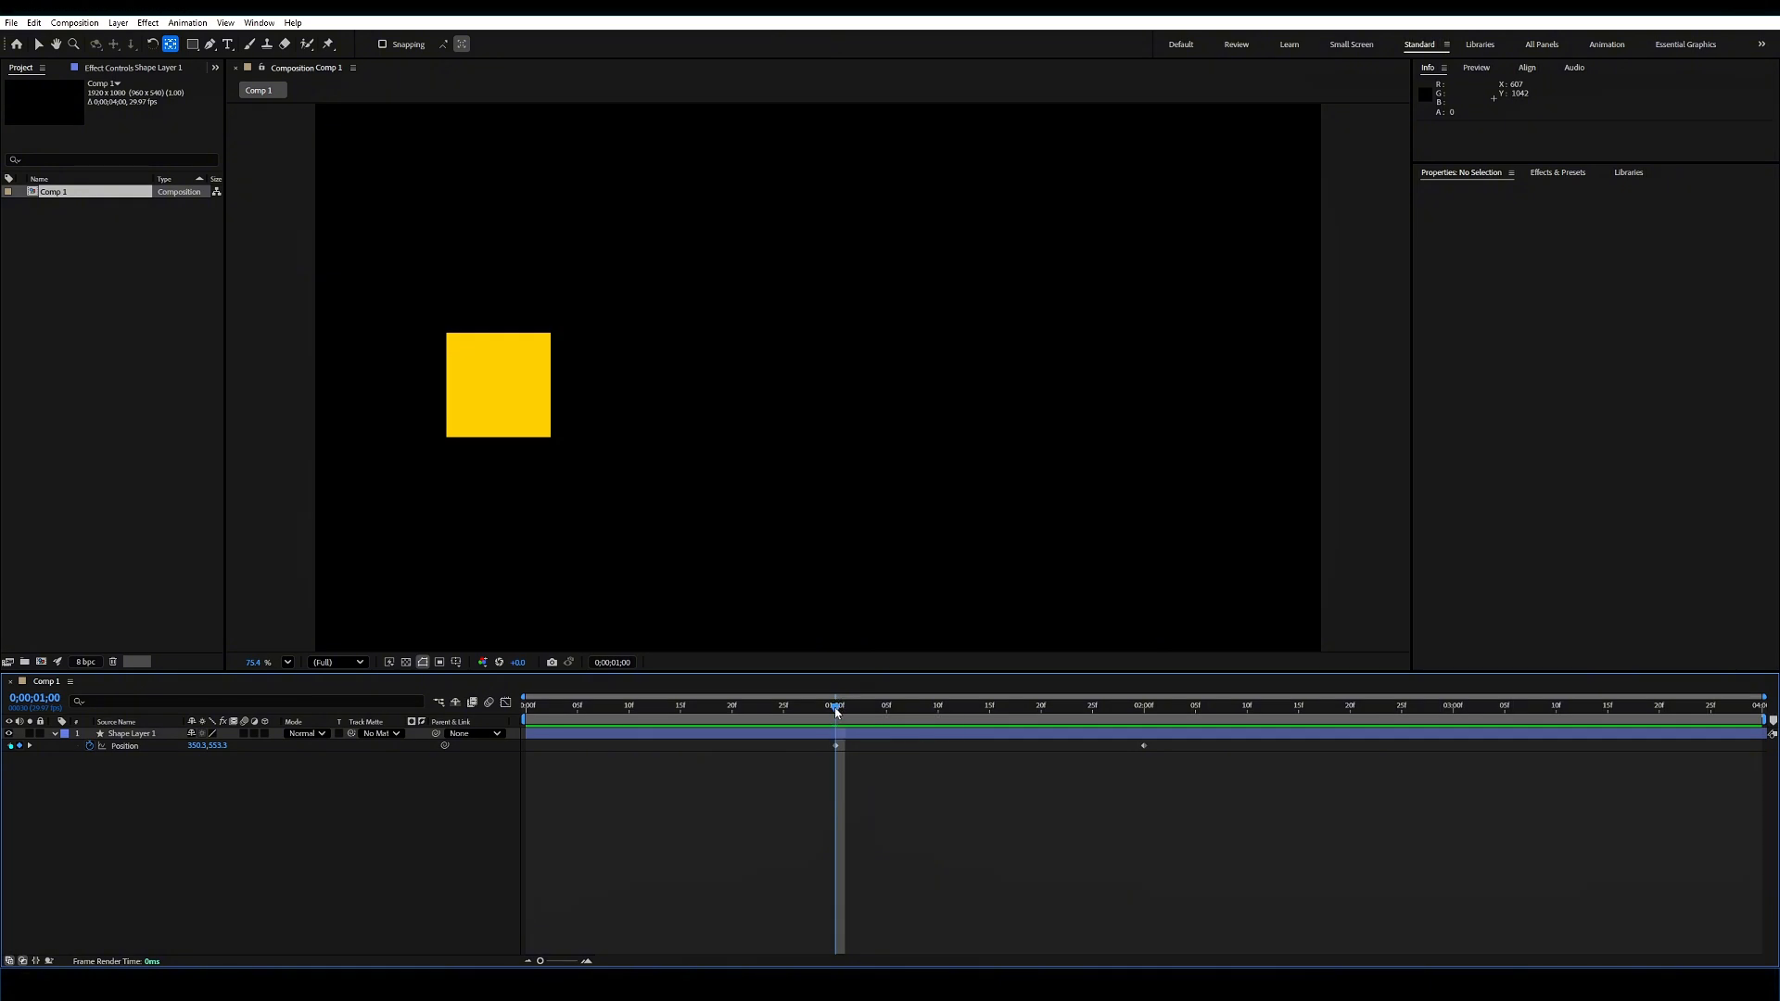
Step: Play the square's motion from 0;00;00;08, and play it again from 0;00;00;11
{"action": "left_click_drag", "start_coordinate": [835, 711], "coordinate": [610, 716]}
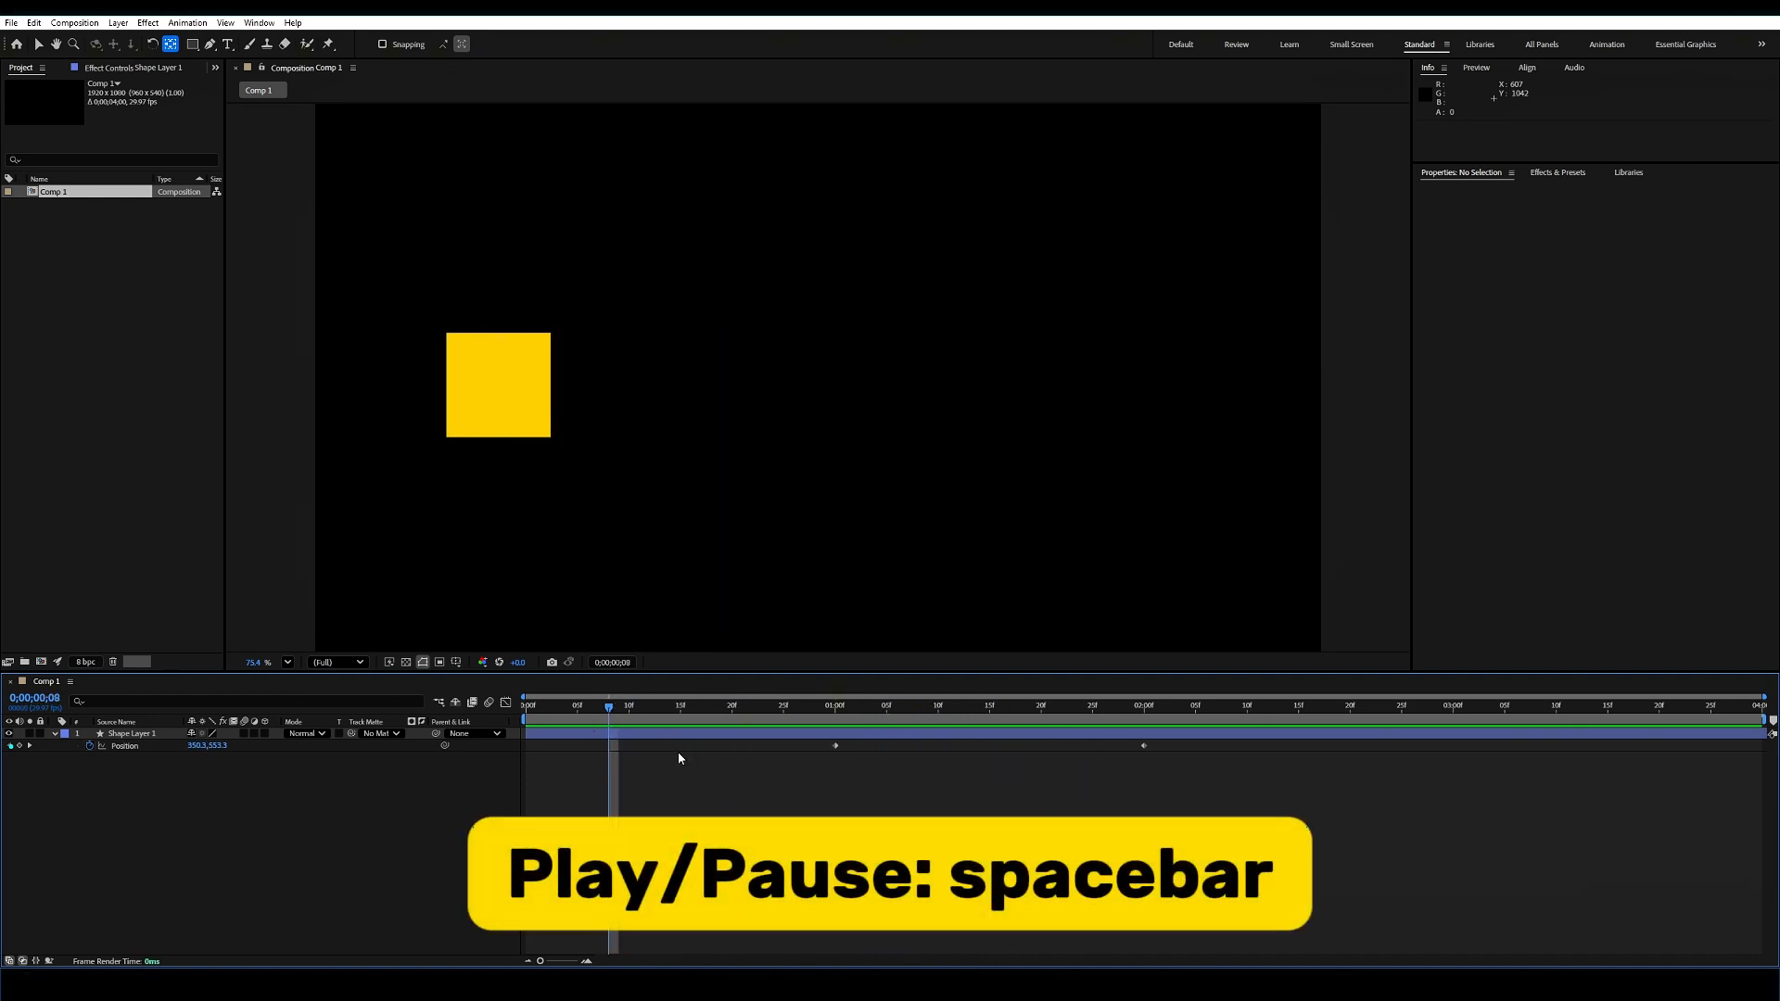
{"action": "key", "text": "space"}
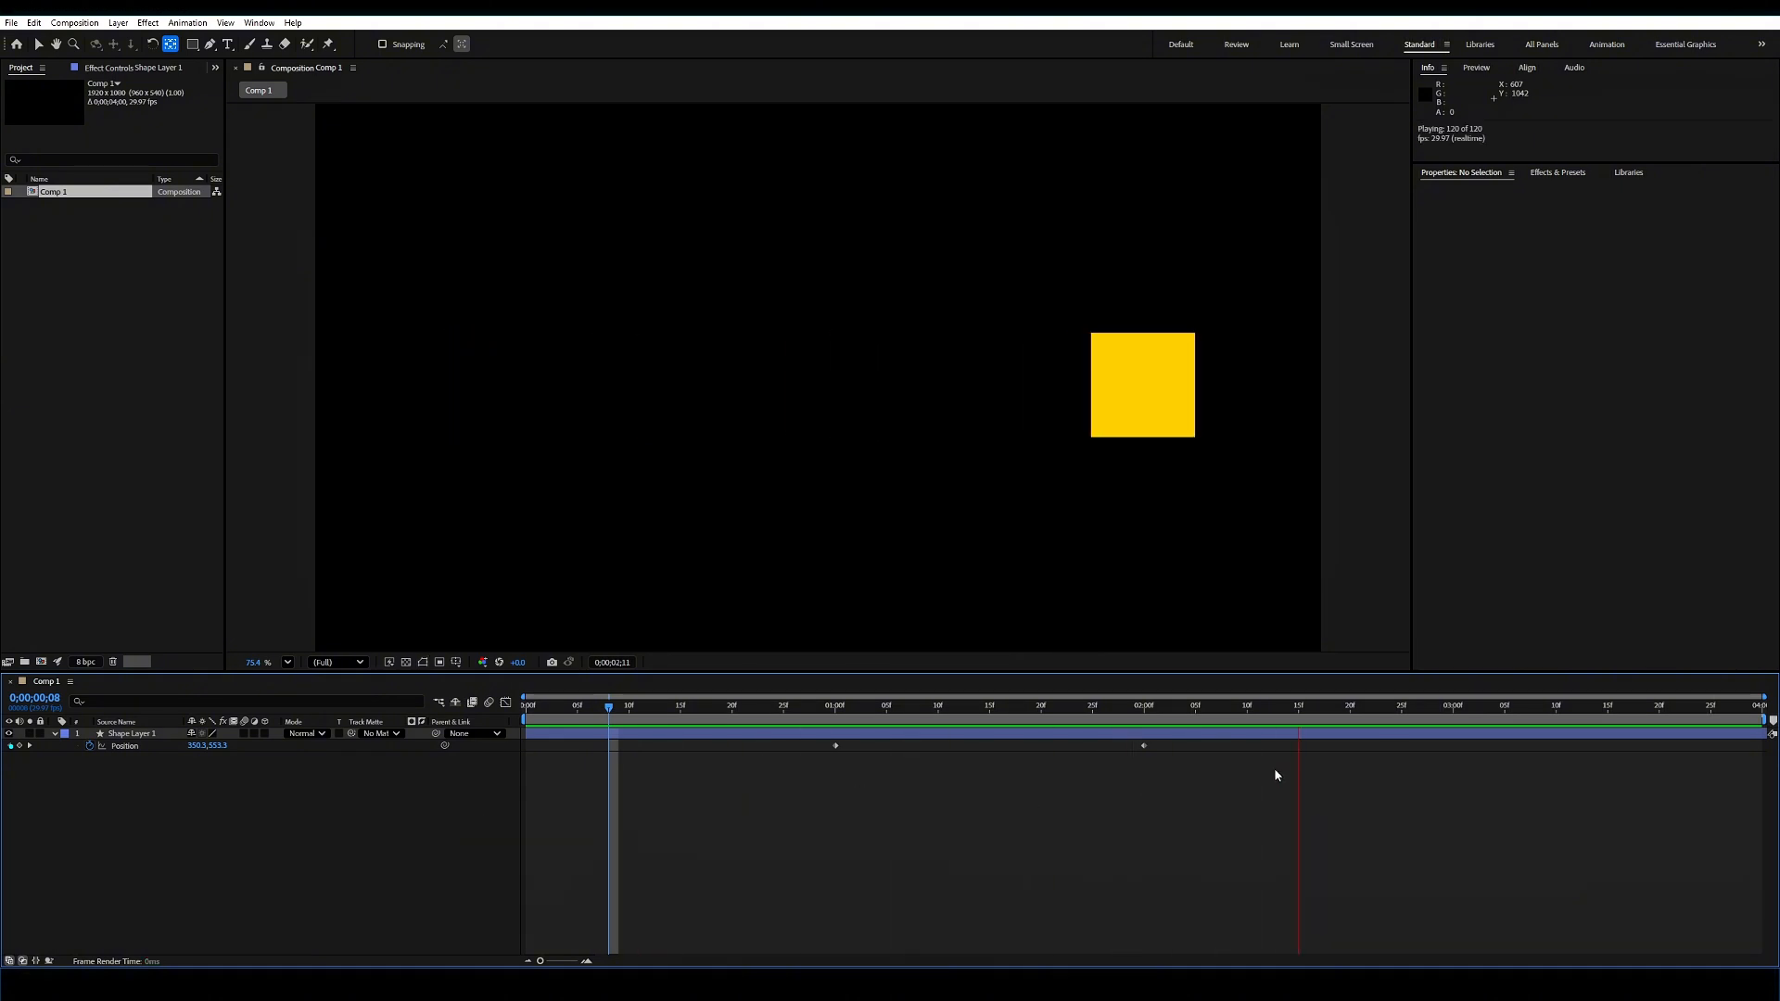
{"action": "key", "text": "space"}
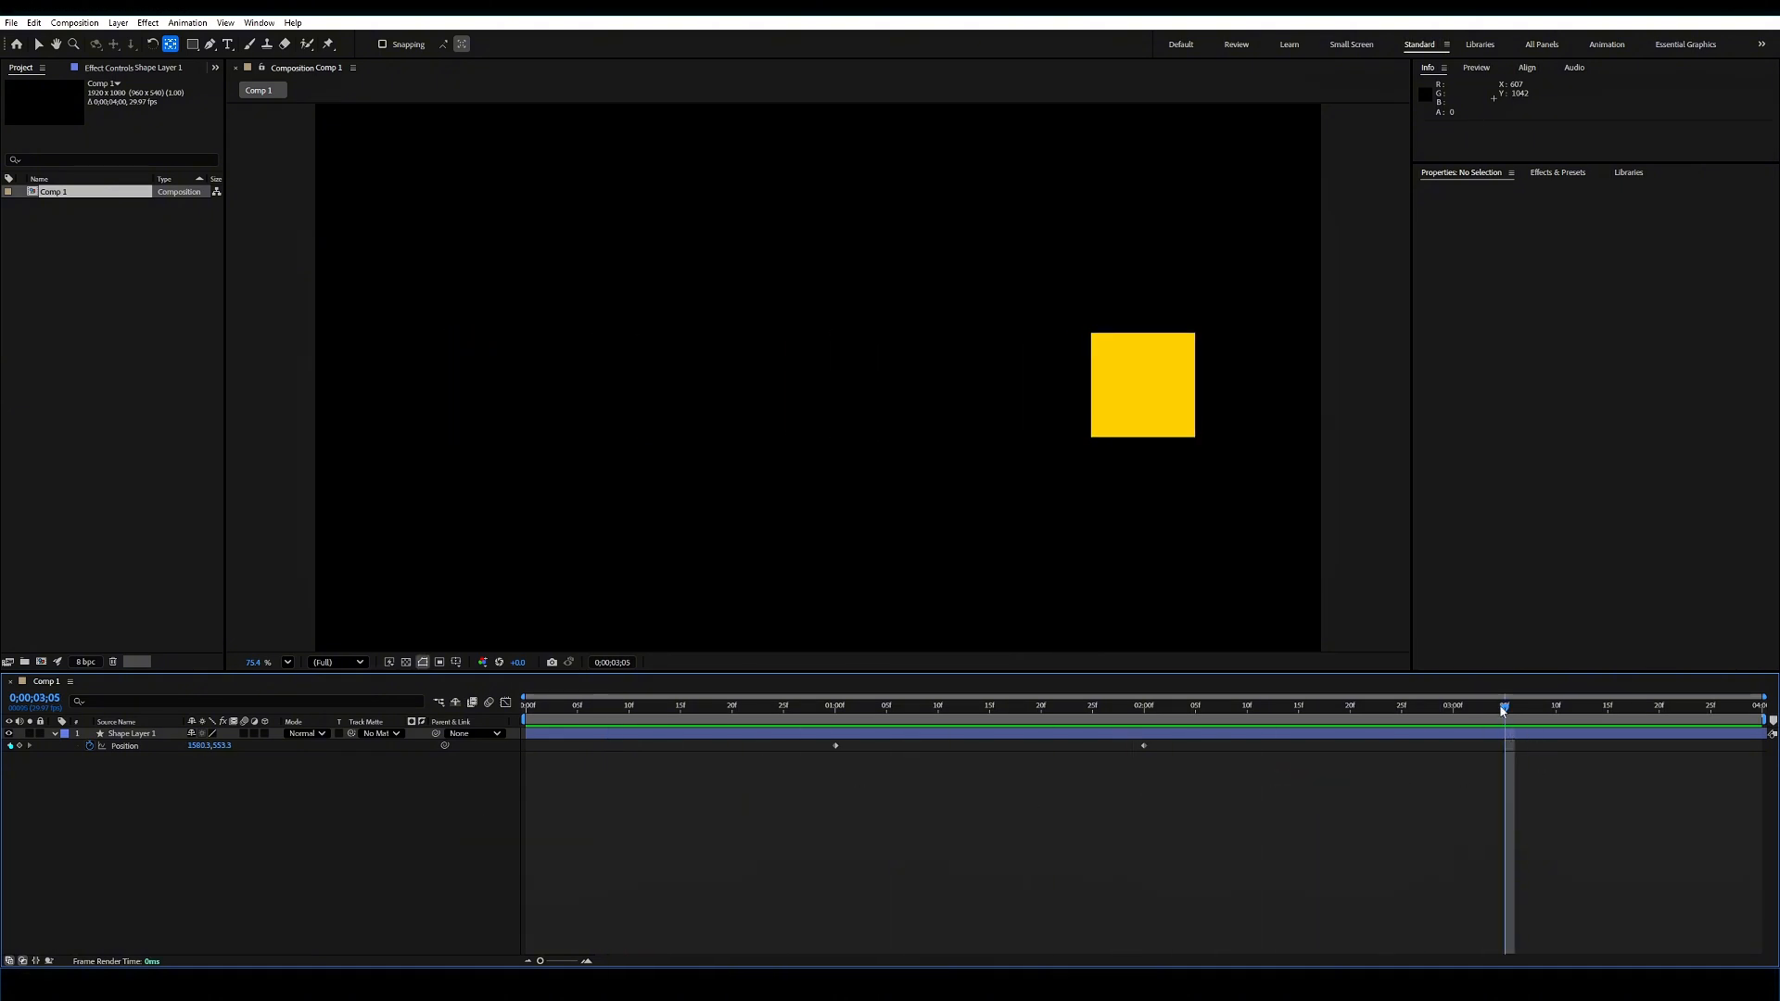
{"action": "left_click_drag", "start_coordinate": [1502, 712], "coordinate": [642, 723]}
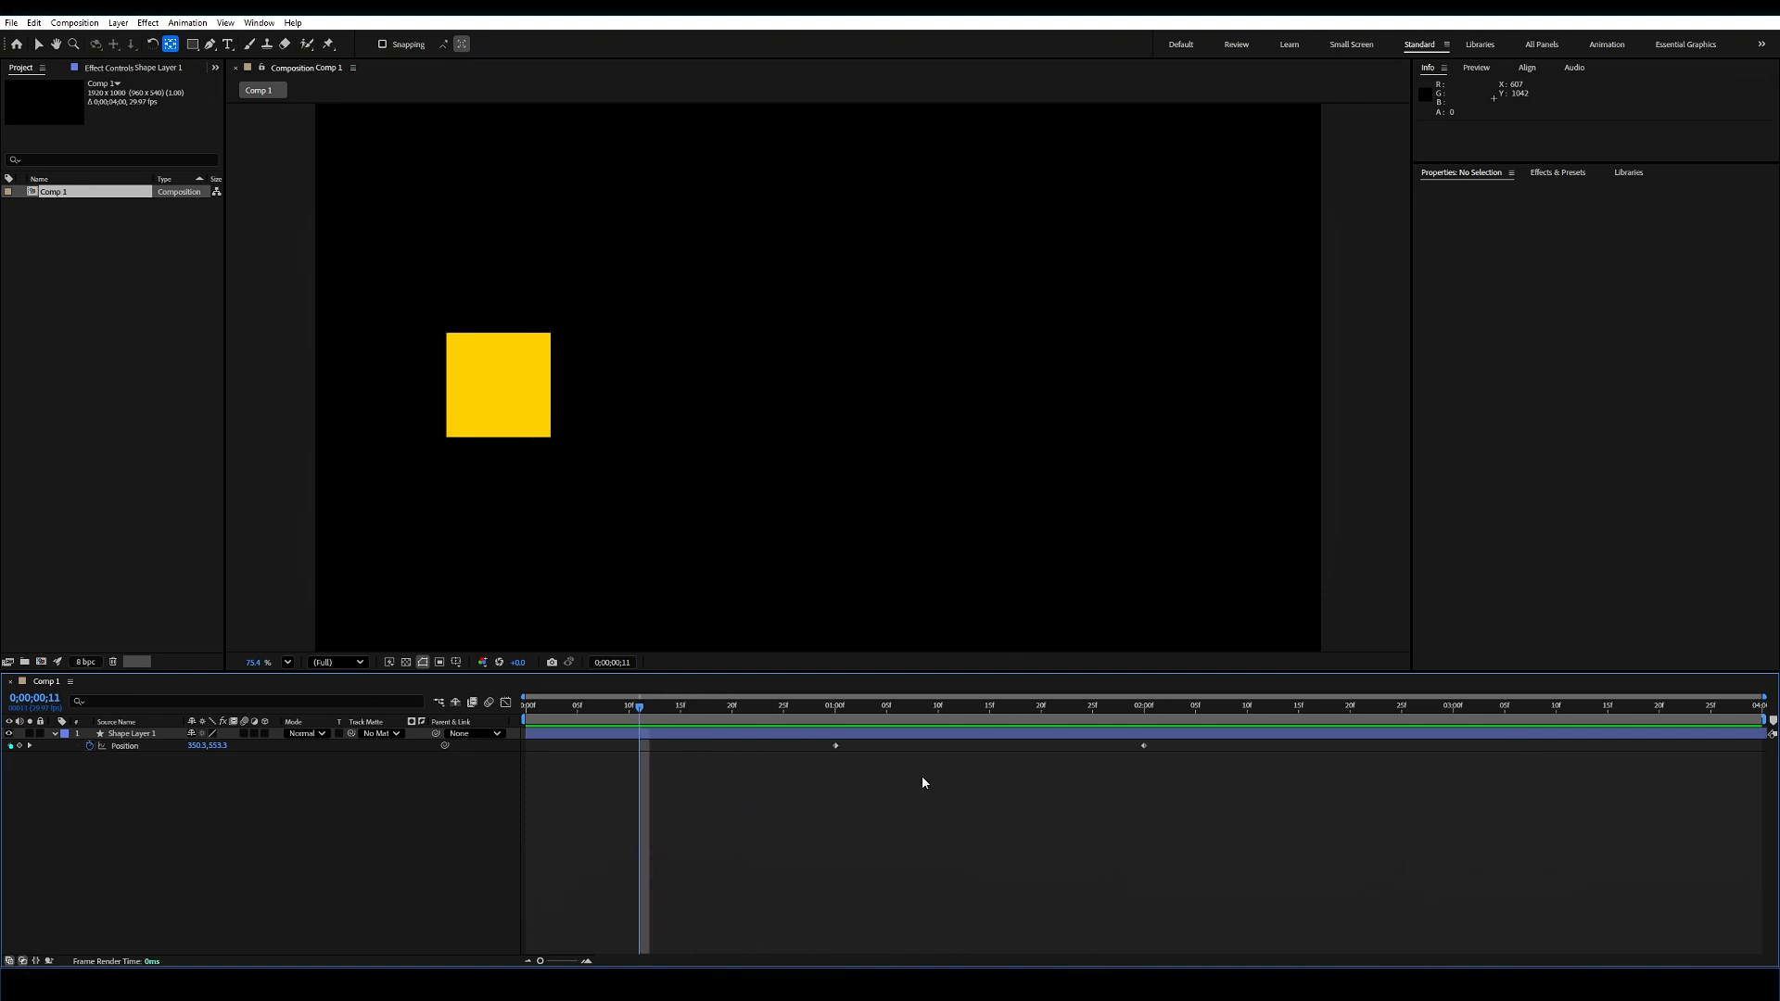
{"action": "key", "text": "space"}
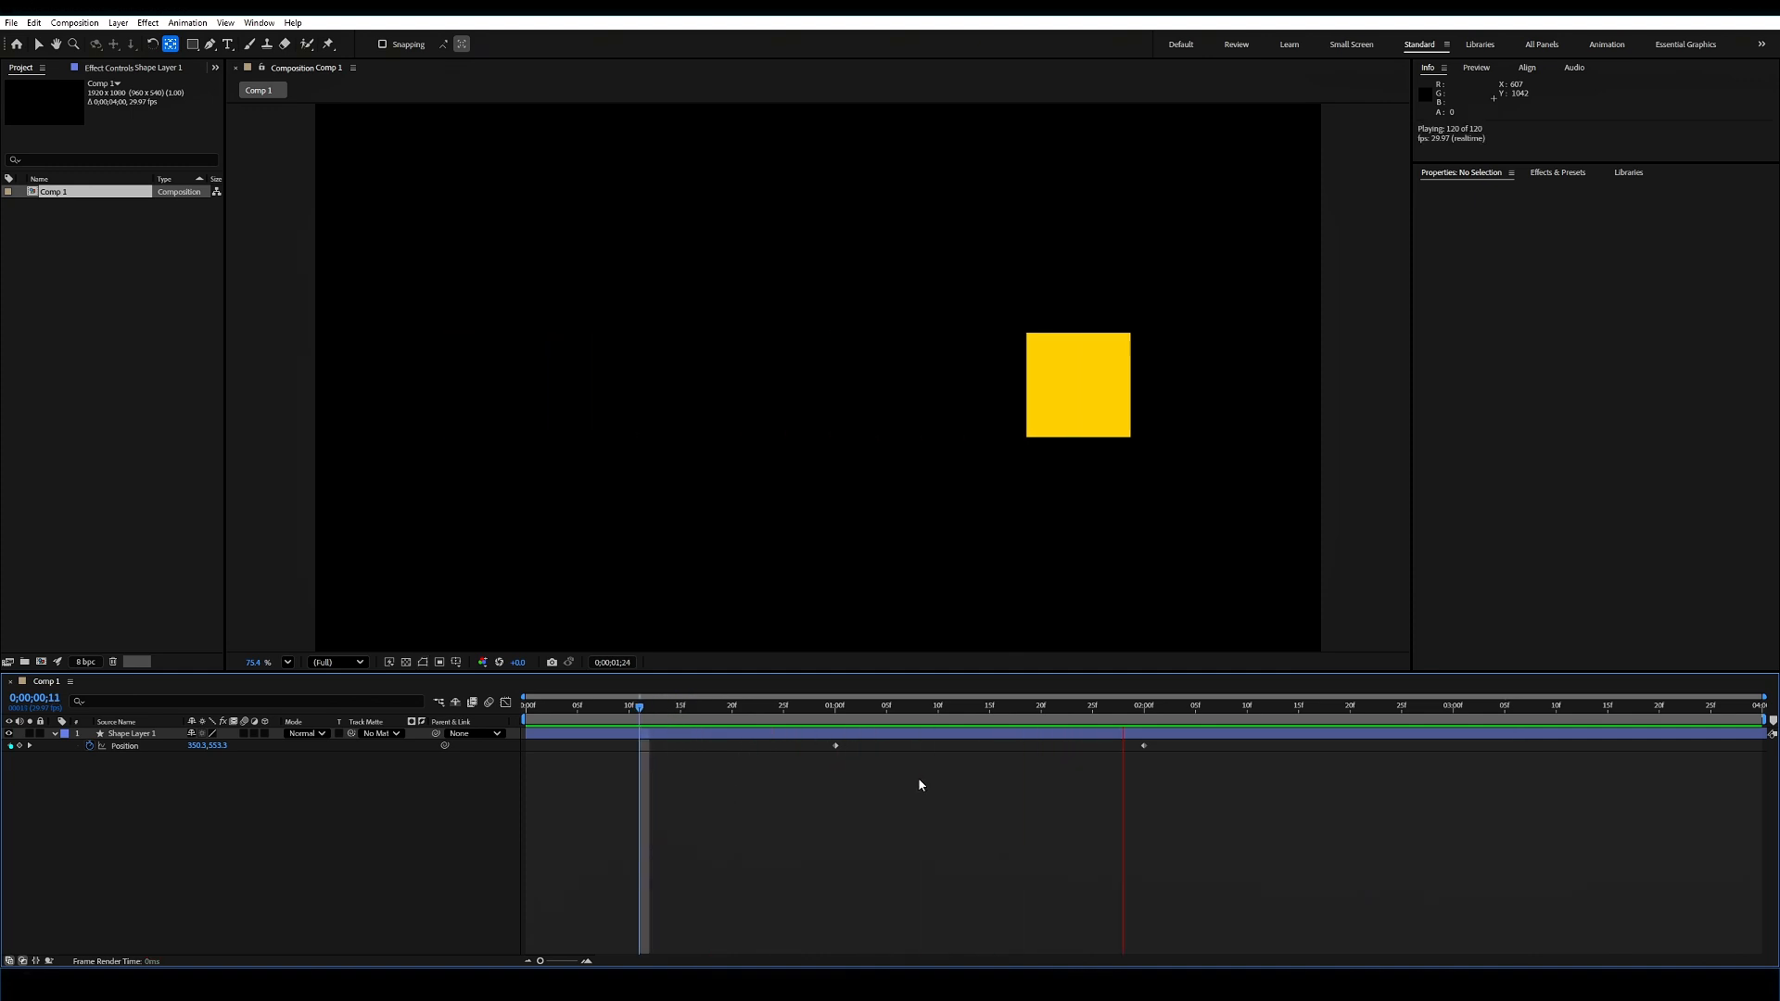
{"action": "key", "text": "space"}
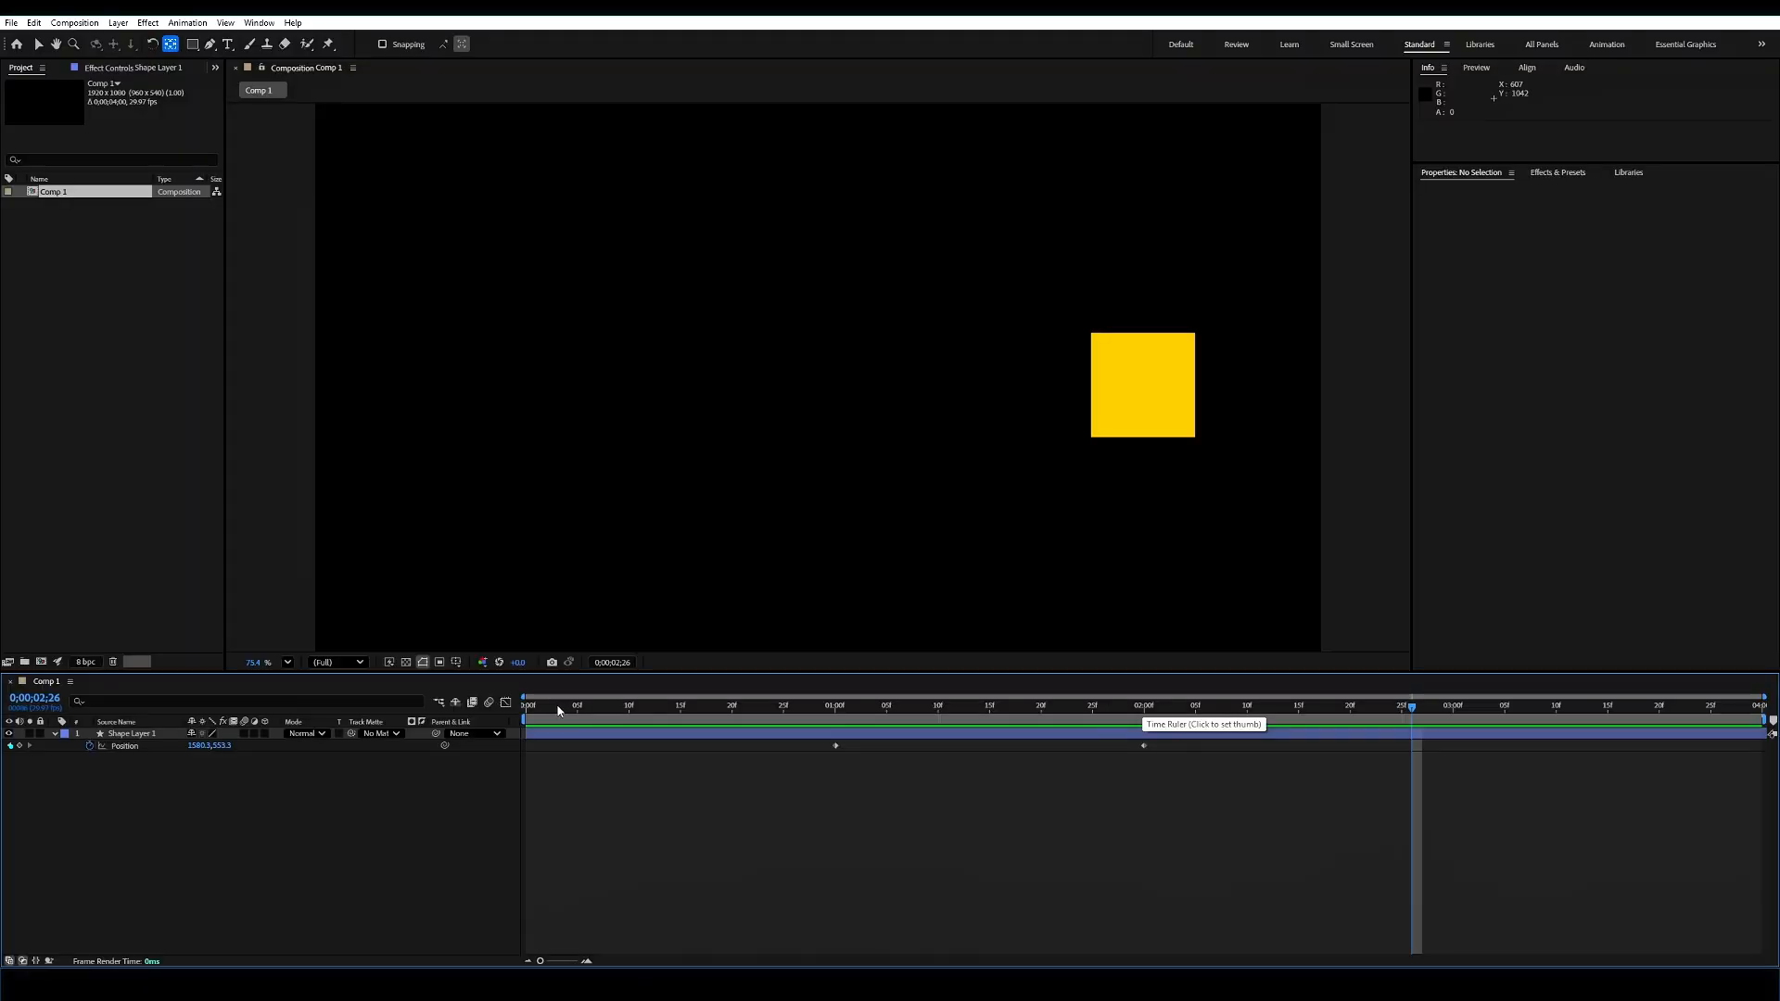
Step: Go to the composition's start, jump to between the two Position keyframes, and scrub back to 0;00;00;26
{"action": "key", "text": "Home"}
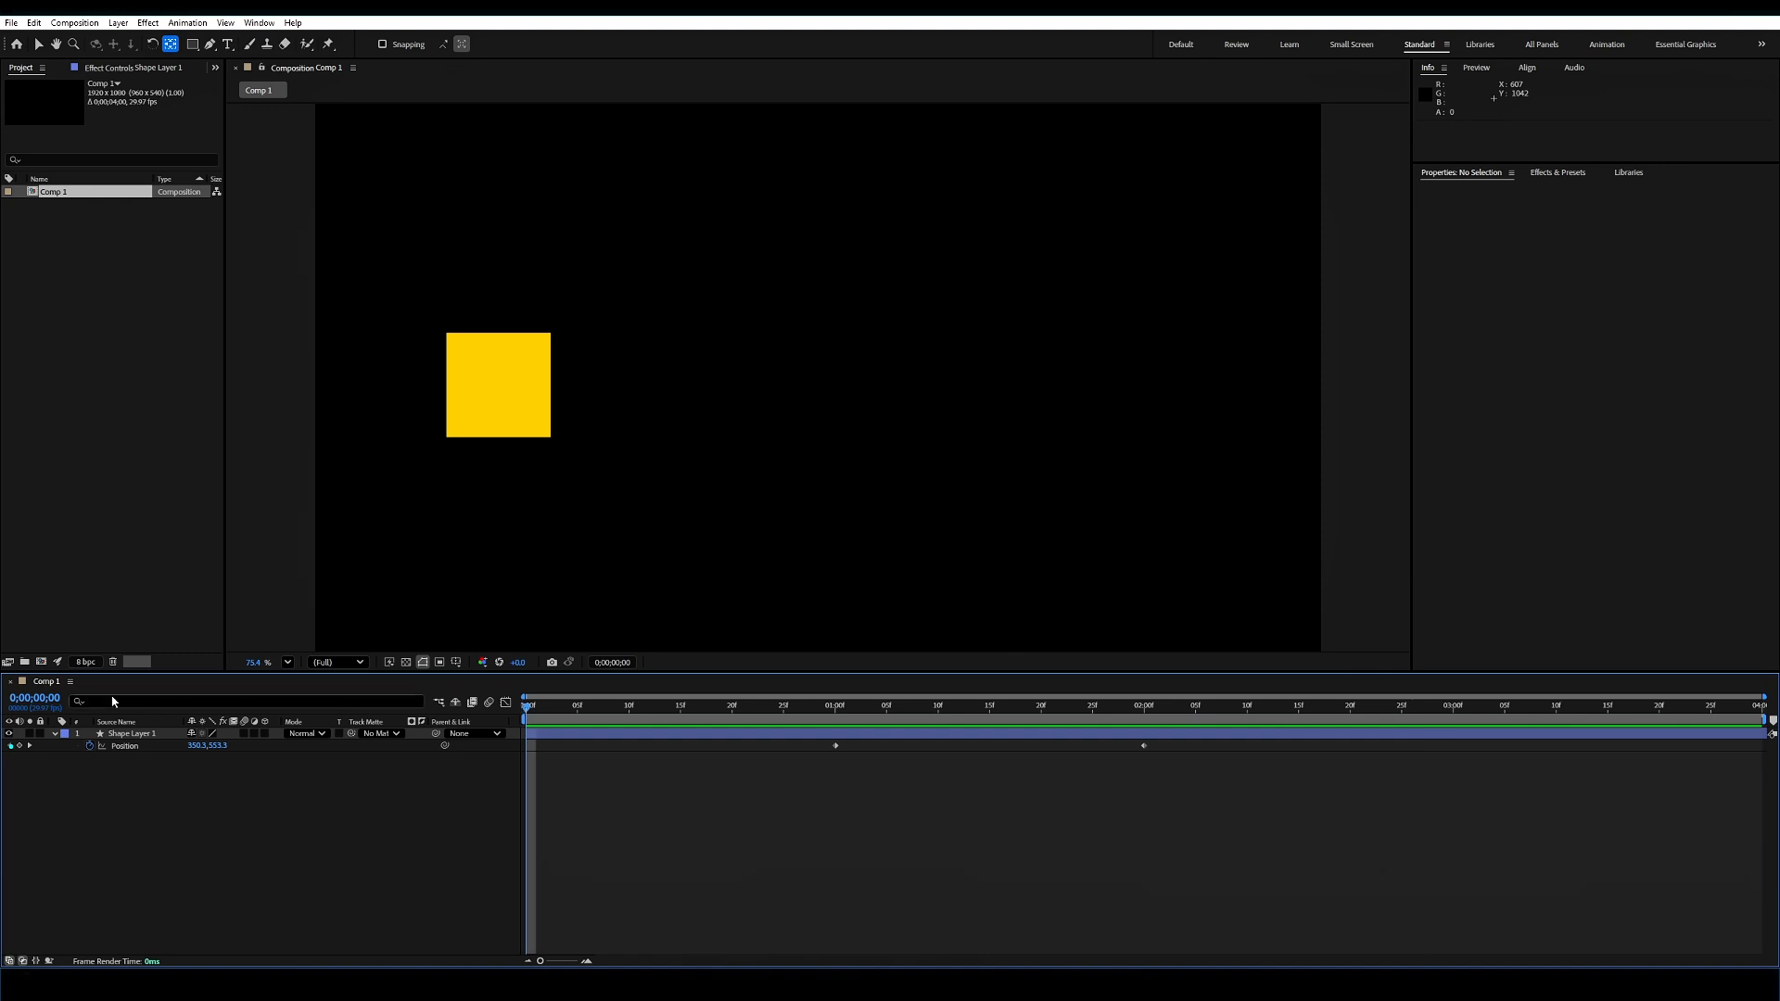
{"action": "left_click", "coordinate": [1051, 707]}
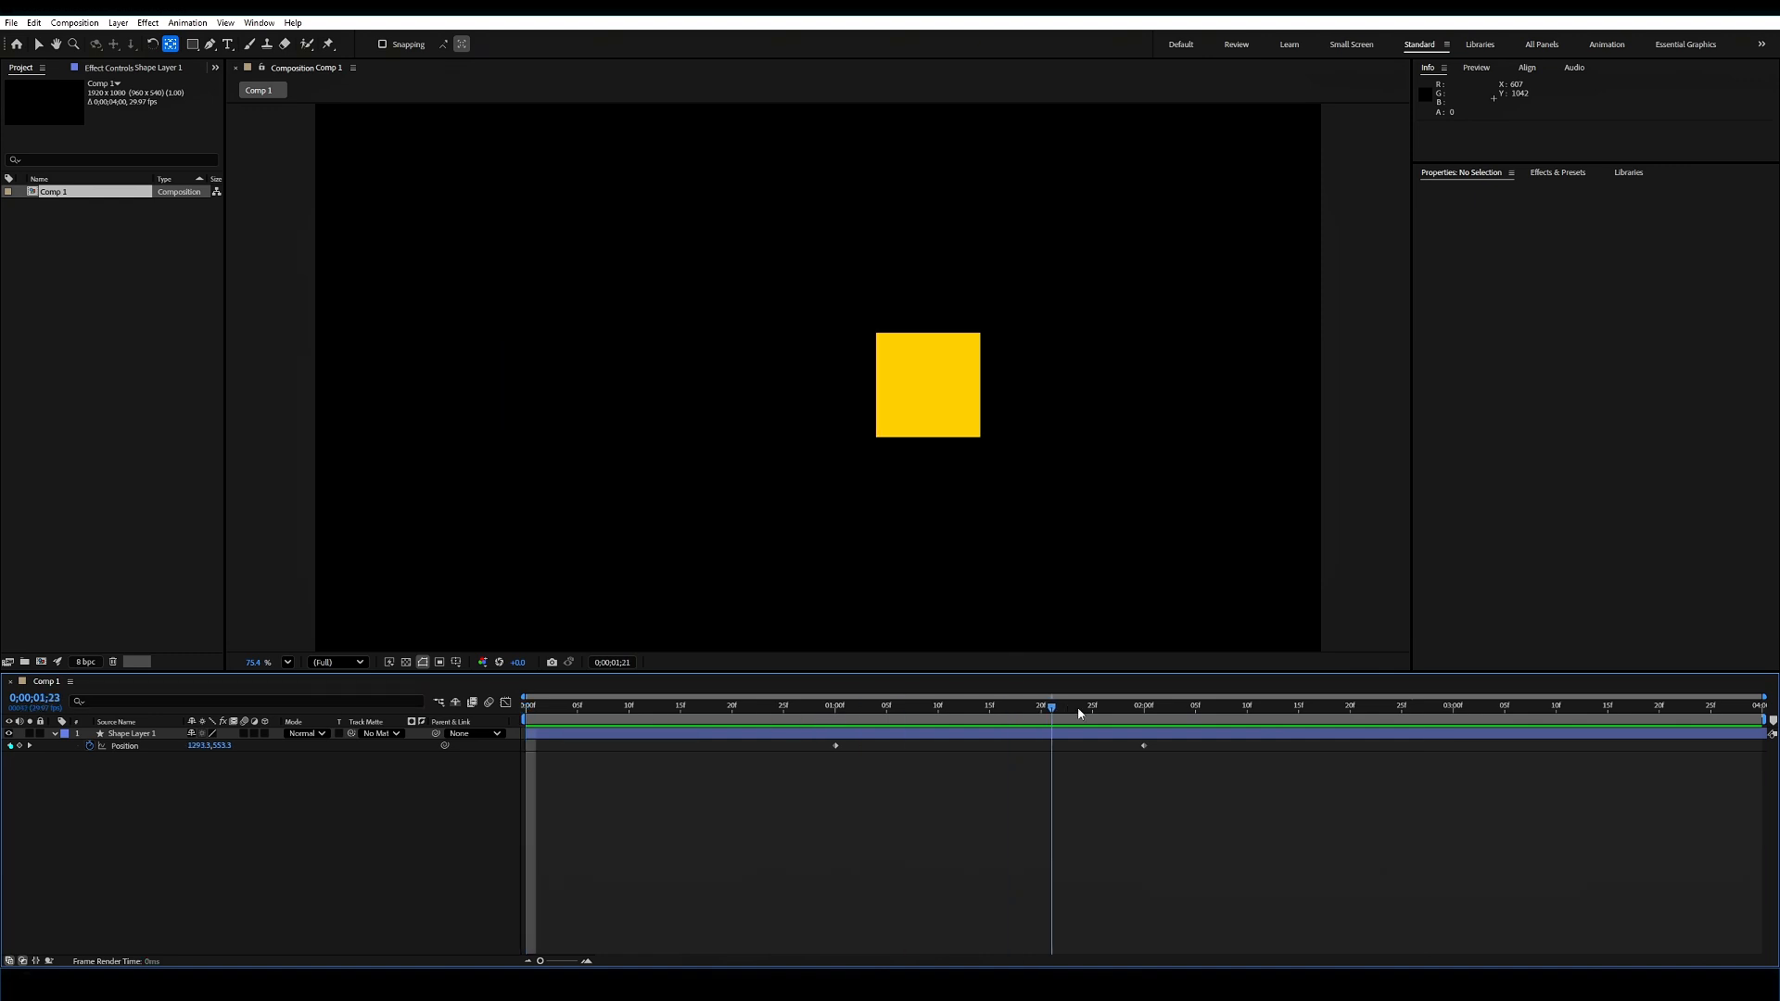
{"action": "left_click_drag", "start_coordinate": [1078, 714], "coordinate": [793, 714]}
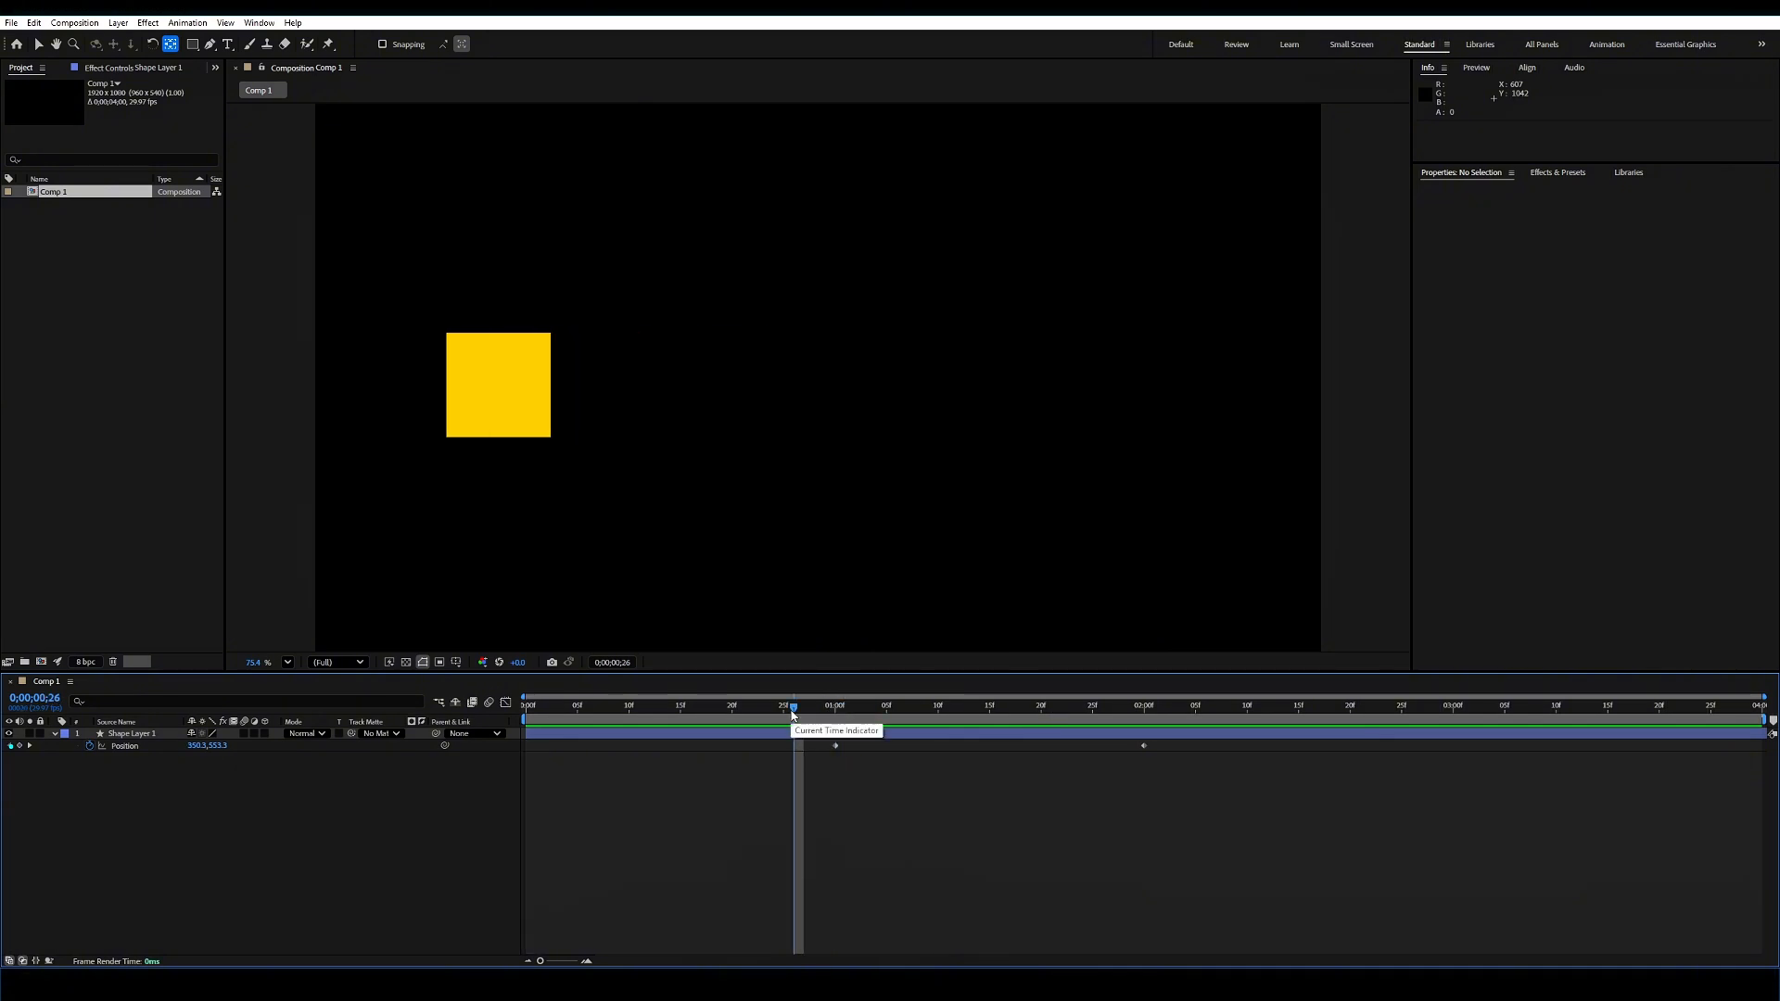
Step: Check the composition's duration in its settings without changing it, and compare it with the end of the timeline
{"action": "left_click", "coordinate": [75, 23]}
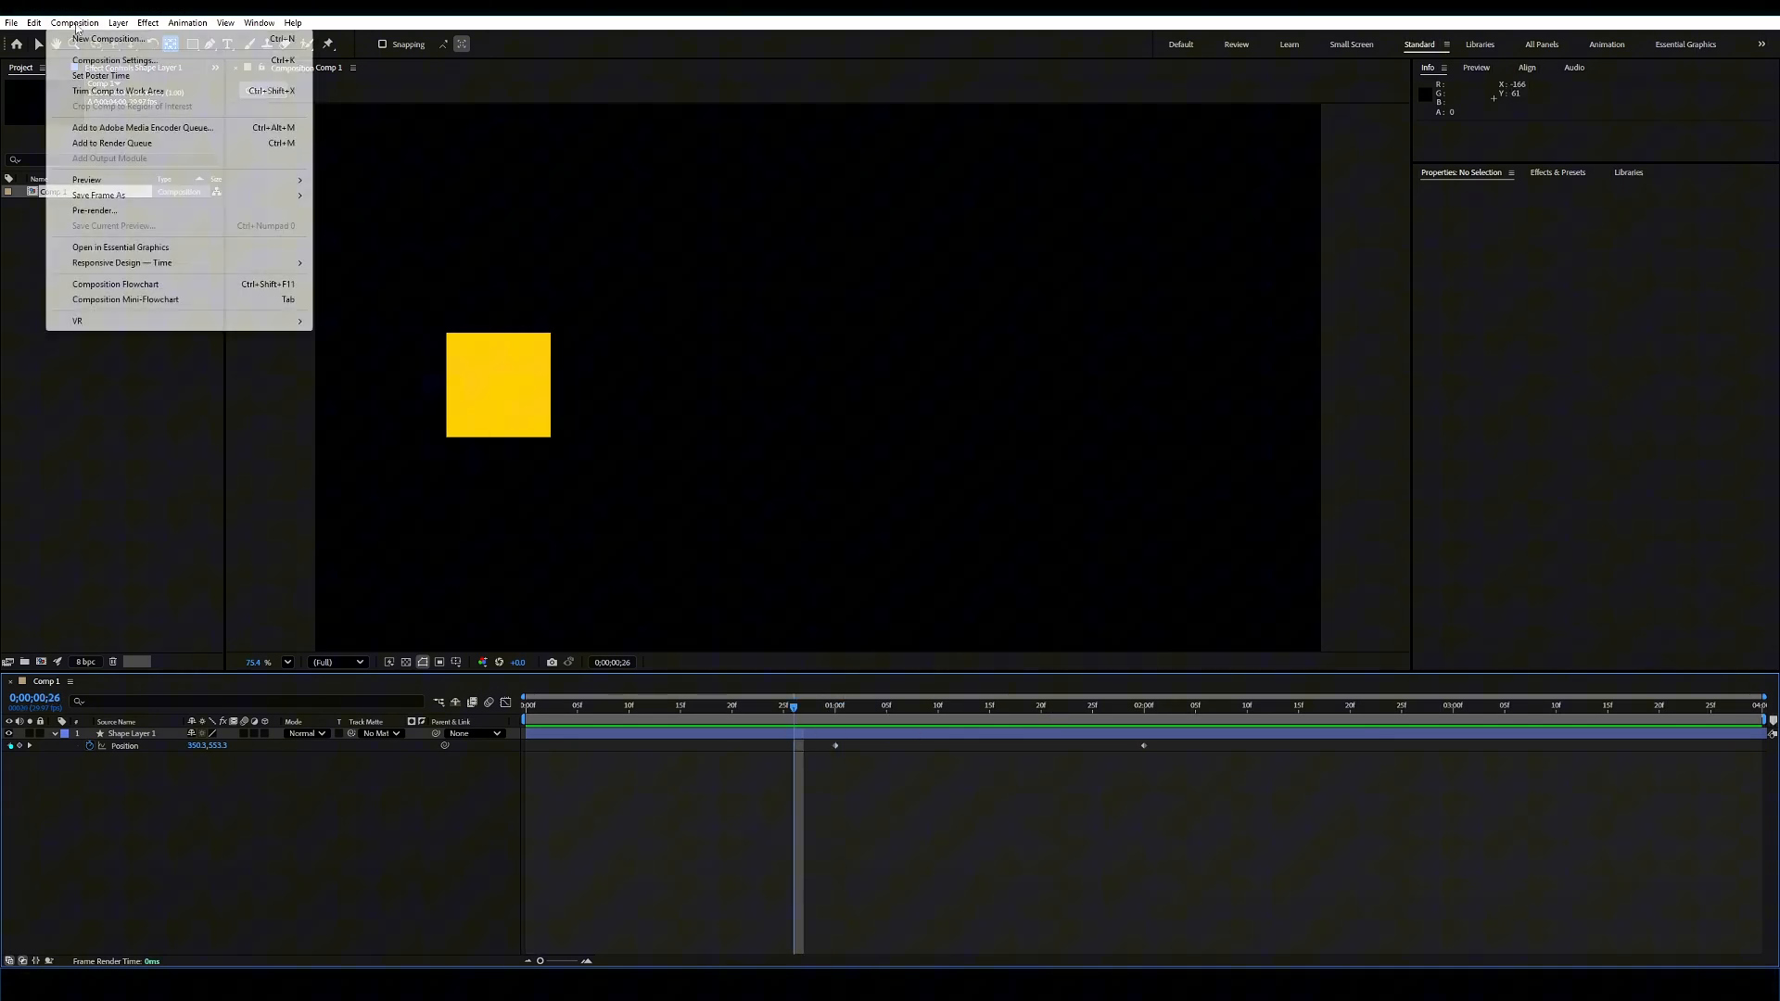
{"action": "left_click", "coordinate": [106, 61]}
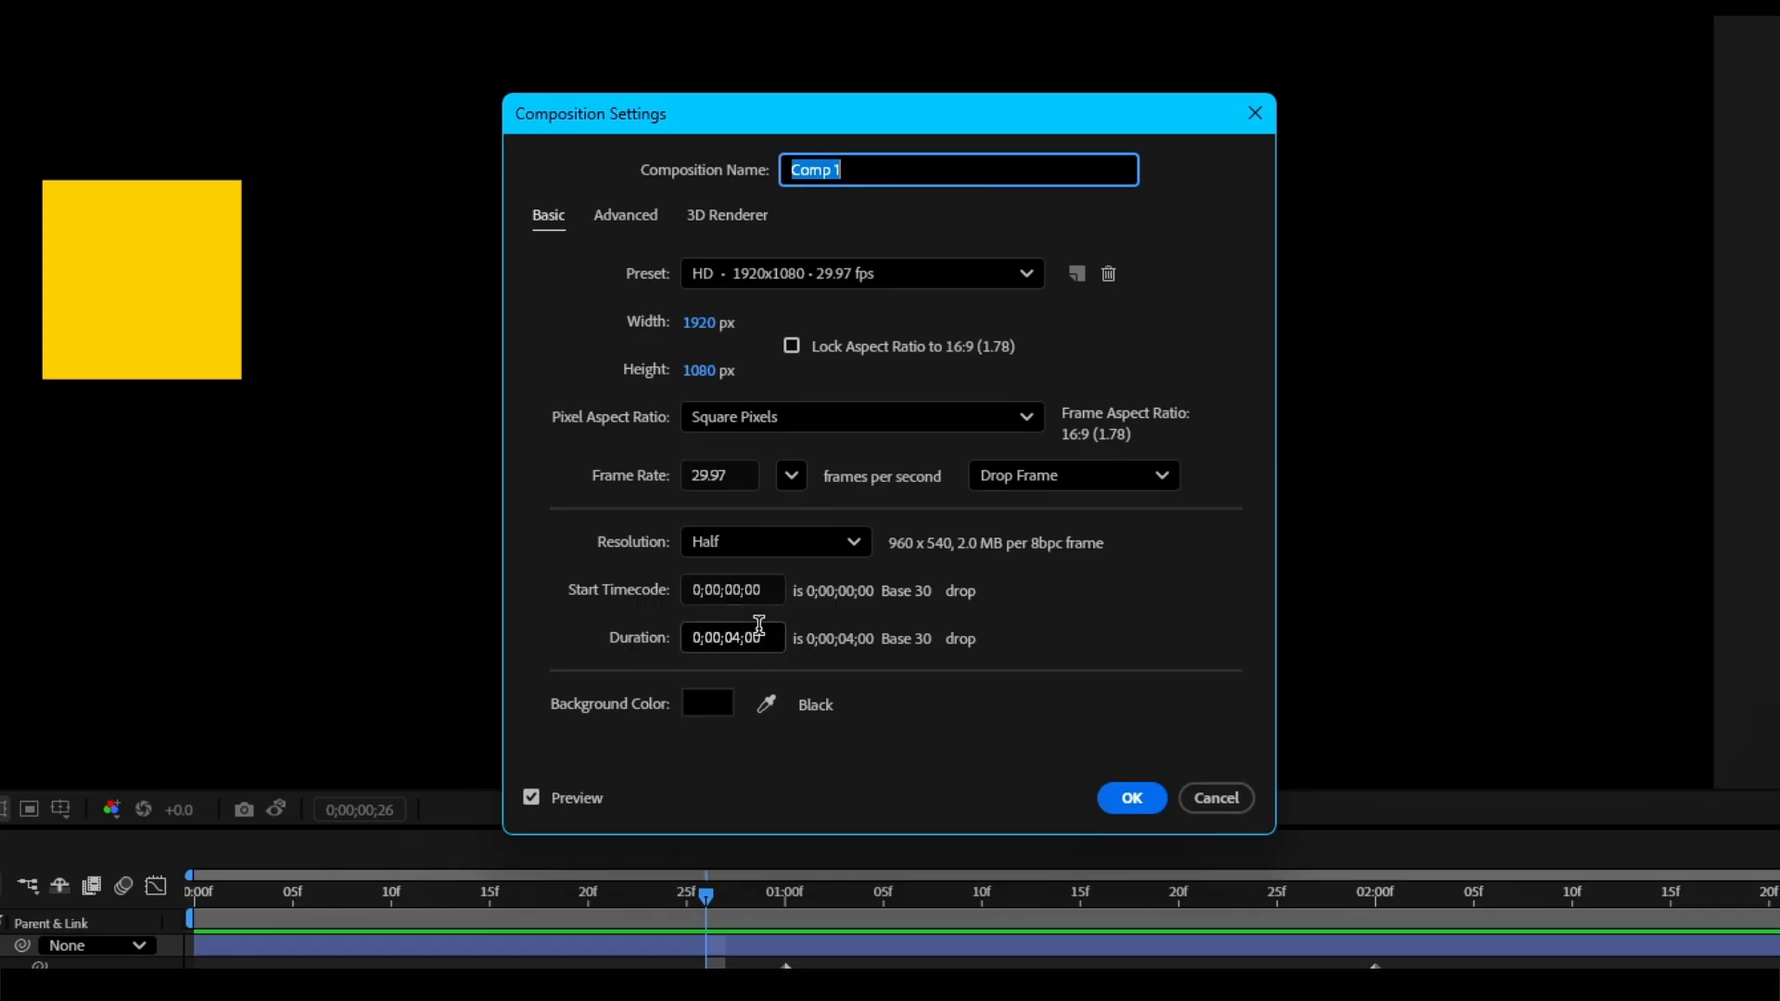
{"action": "left_click", "coordinate": [1218, 798]}
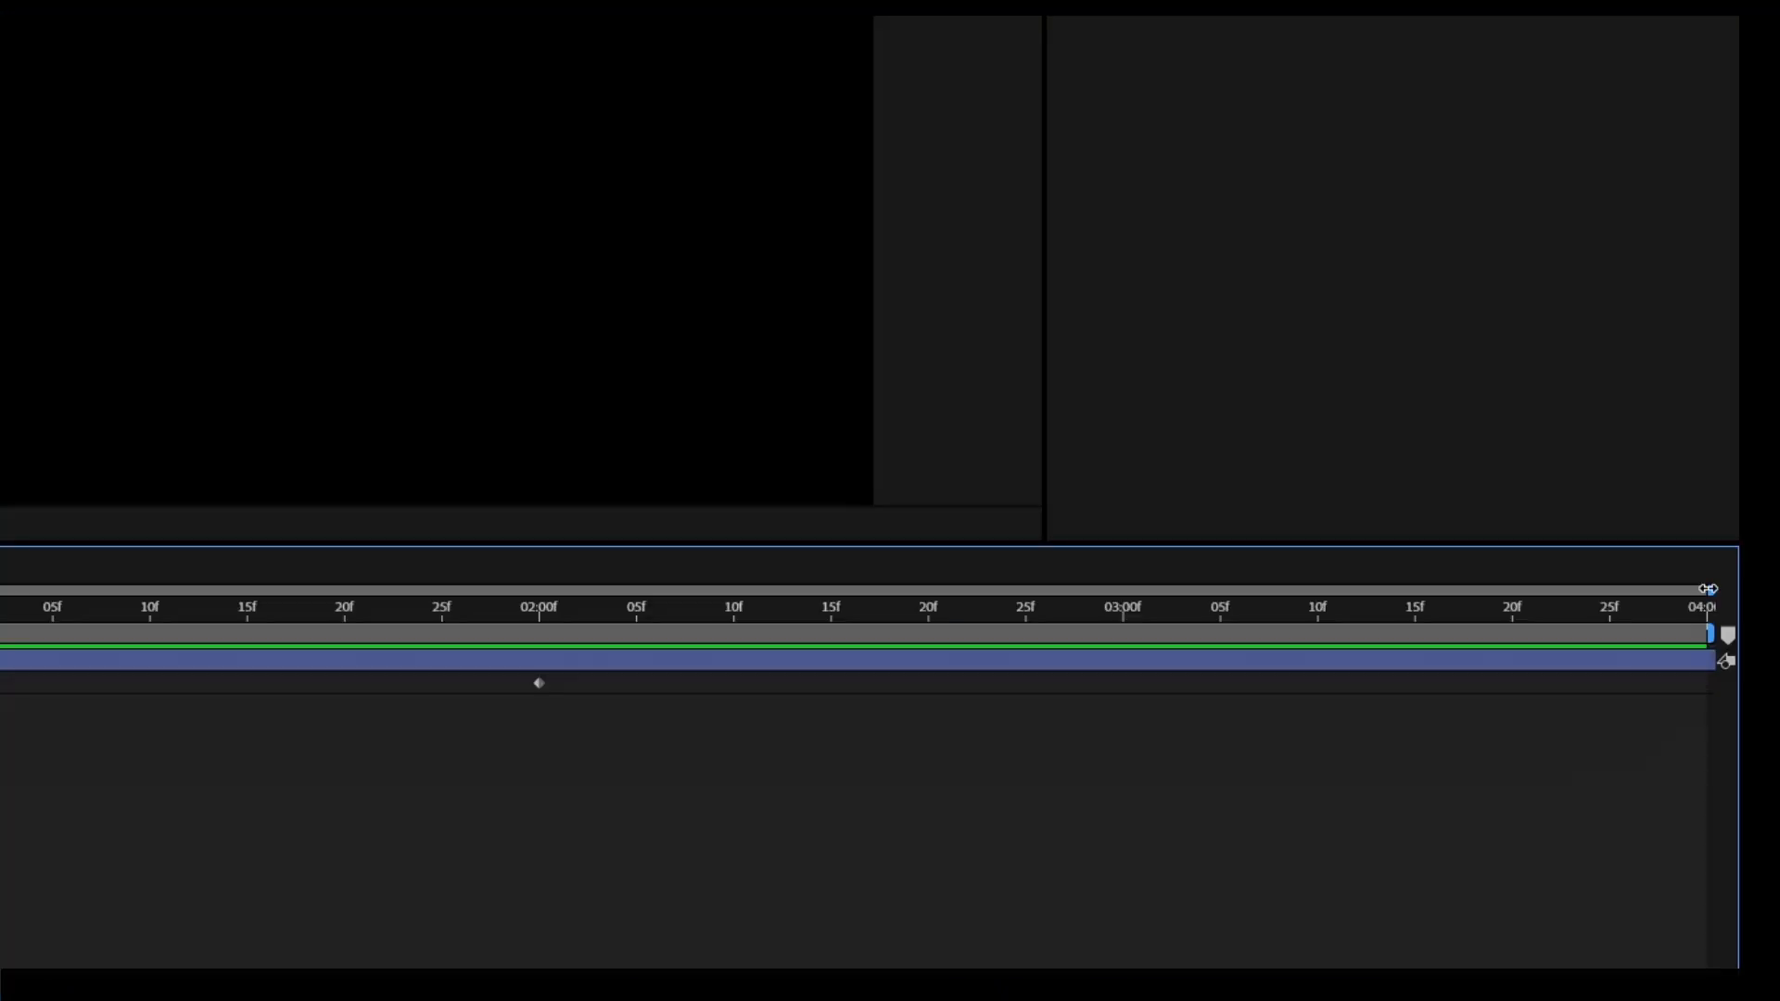
{"action": "mouse_move", "coordinate": [1708, 589]}
{"action": "left_mouse_down"}
{"action": "mouse_move", "coordinate": [1574, 589]}
{"action": "mouse_move", "coordinate": [1711, 589]}
{"action": "left_mouse_up"}
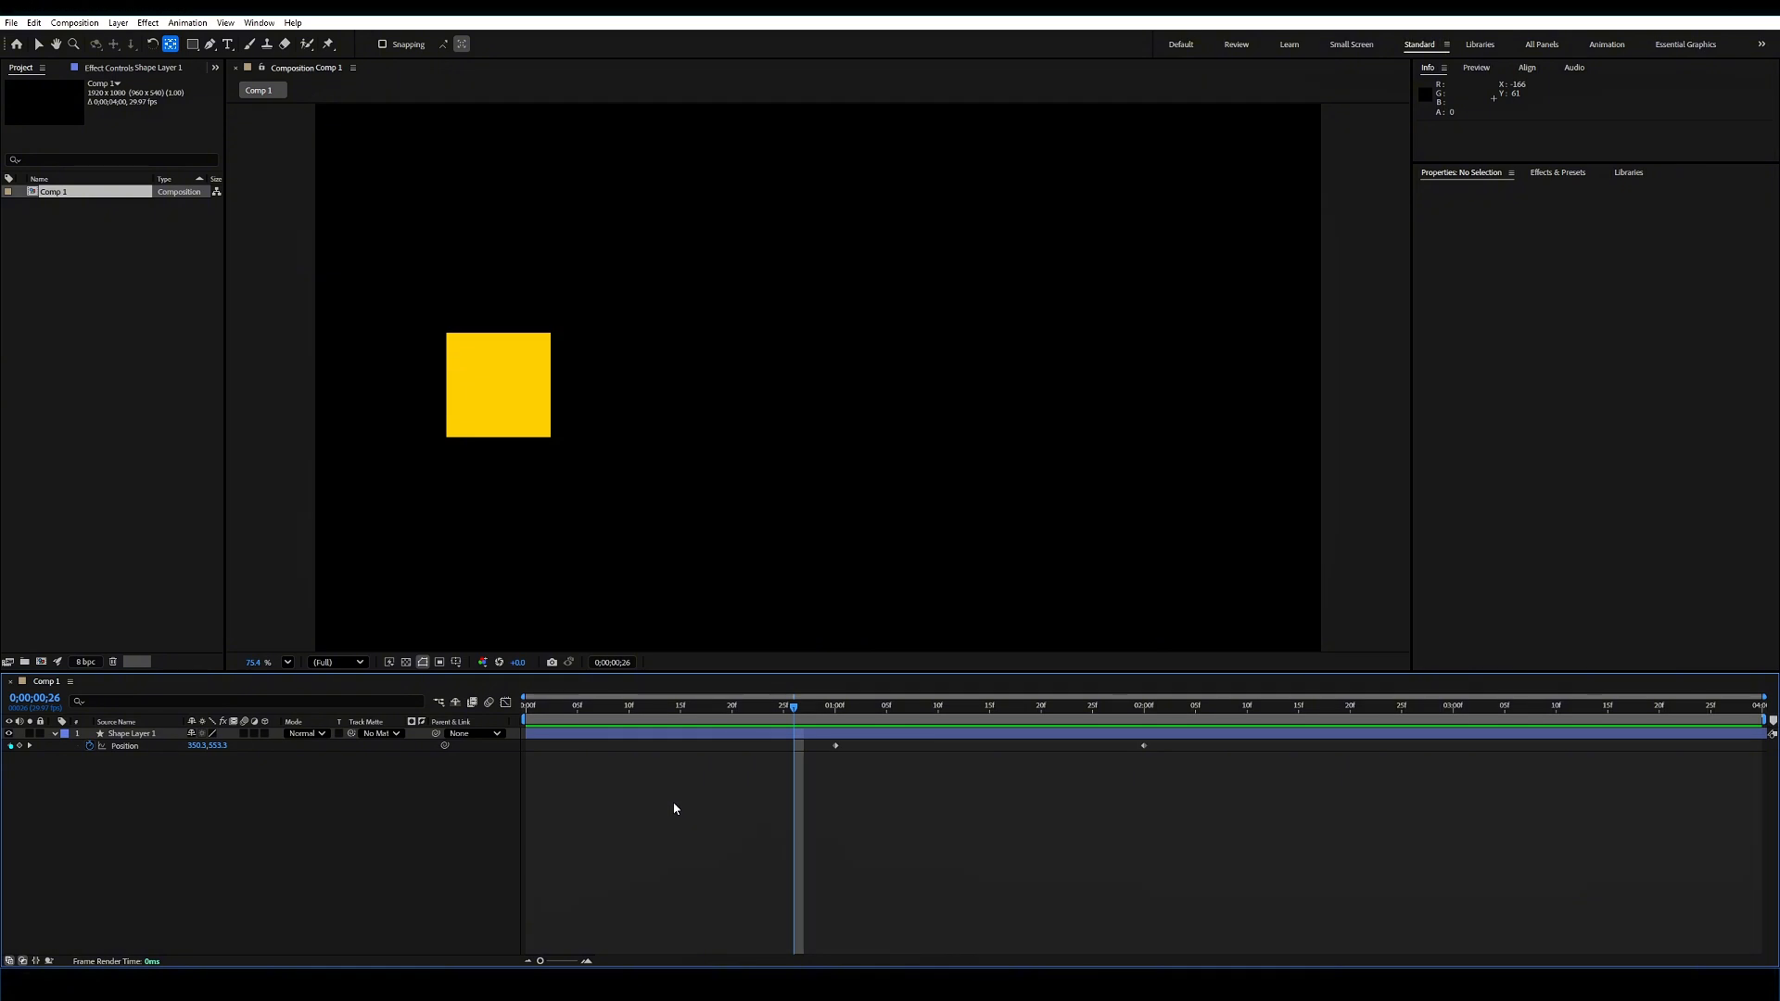
Step: Set the composition's duration to 0;00;06;00 and extend the timeline's visible range to the whole composition
{"action": "key", "text": "ctrl+k"}
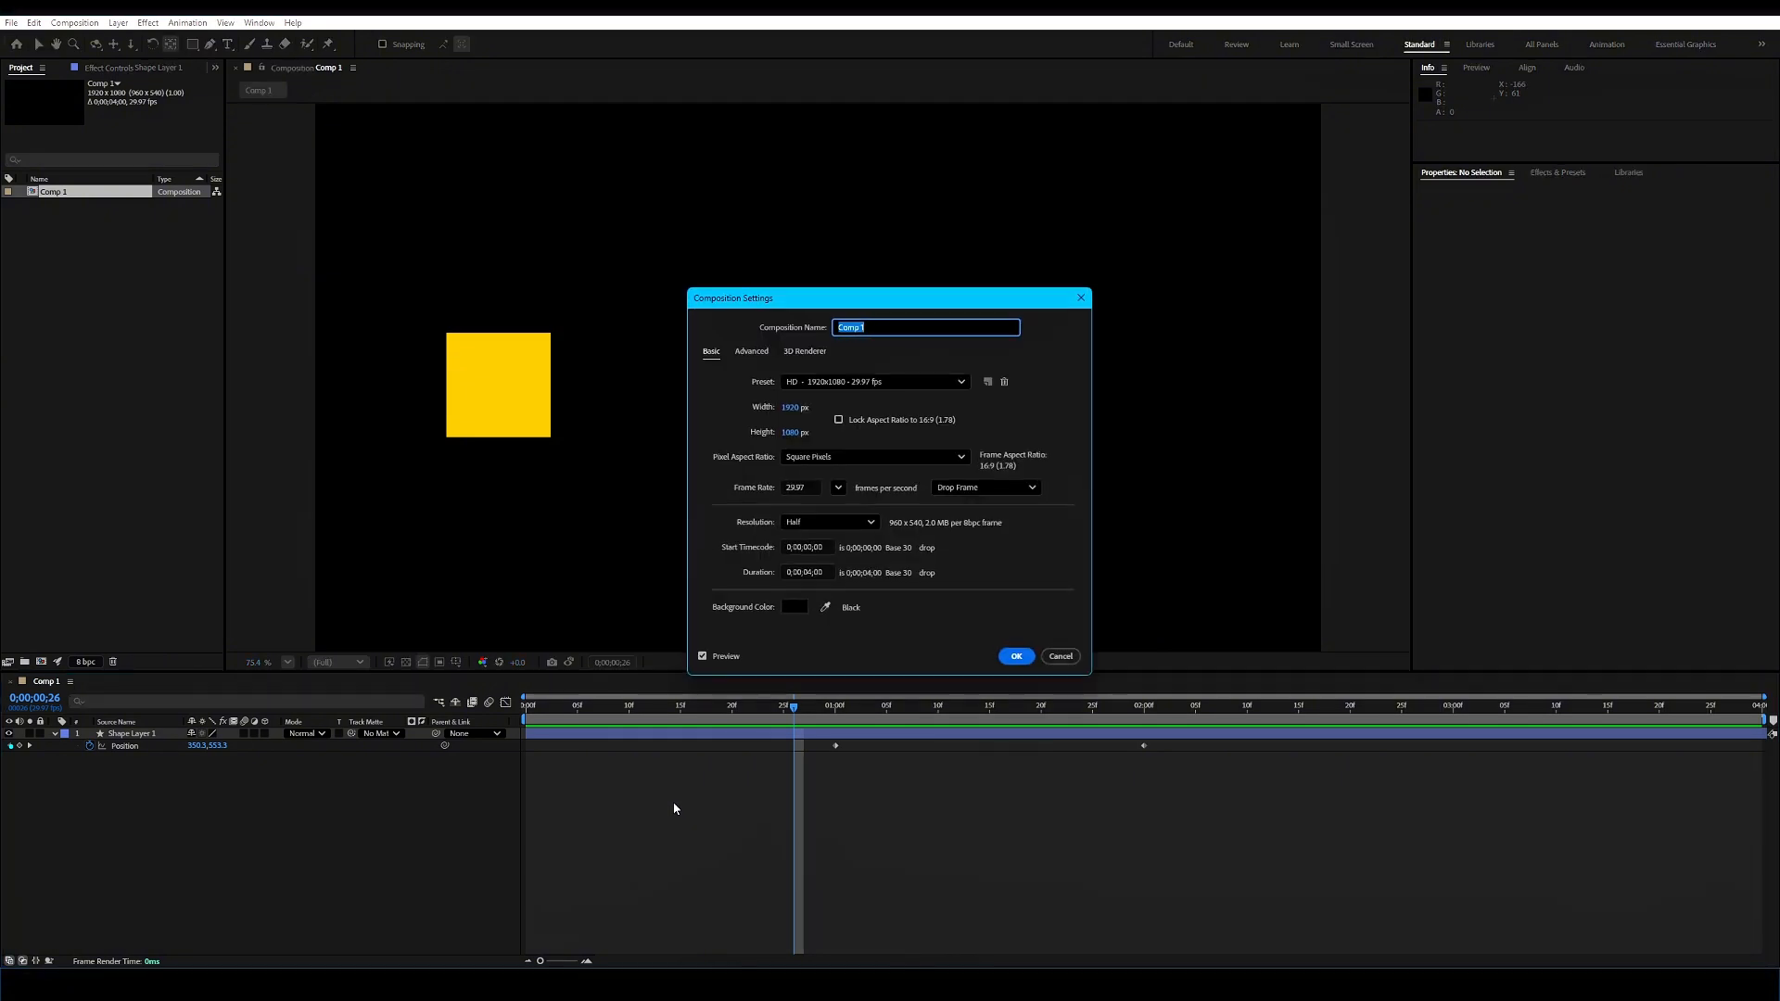
{"action": "left_click", "coordinate": [809, 572]}
{"action": "key", "text": "BackSpace"}
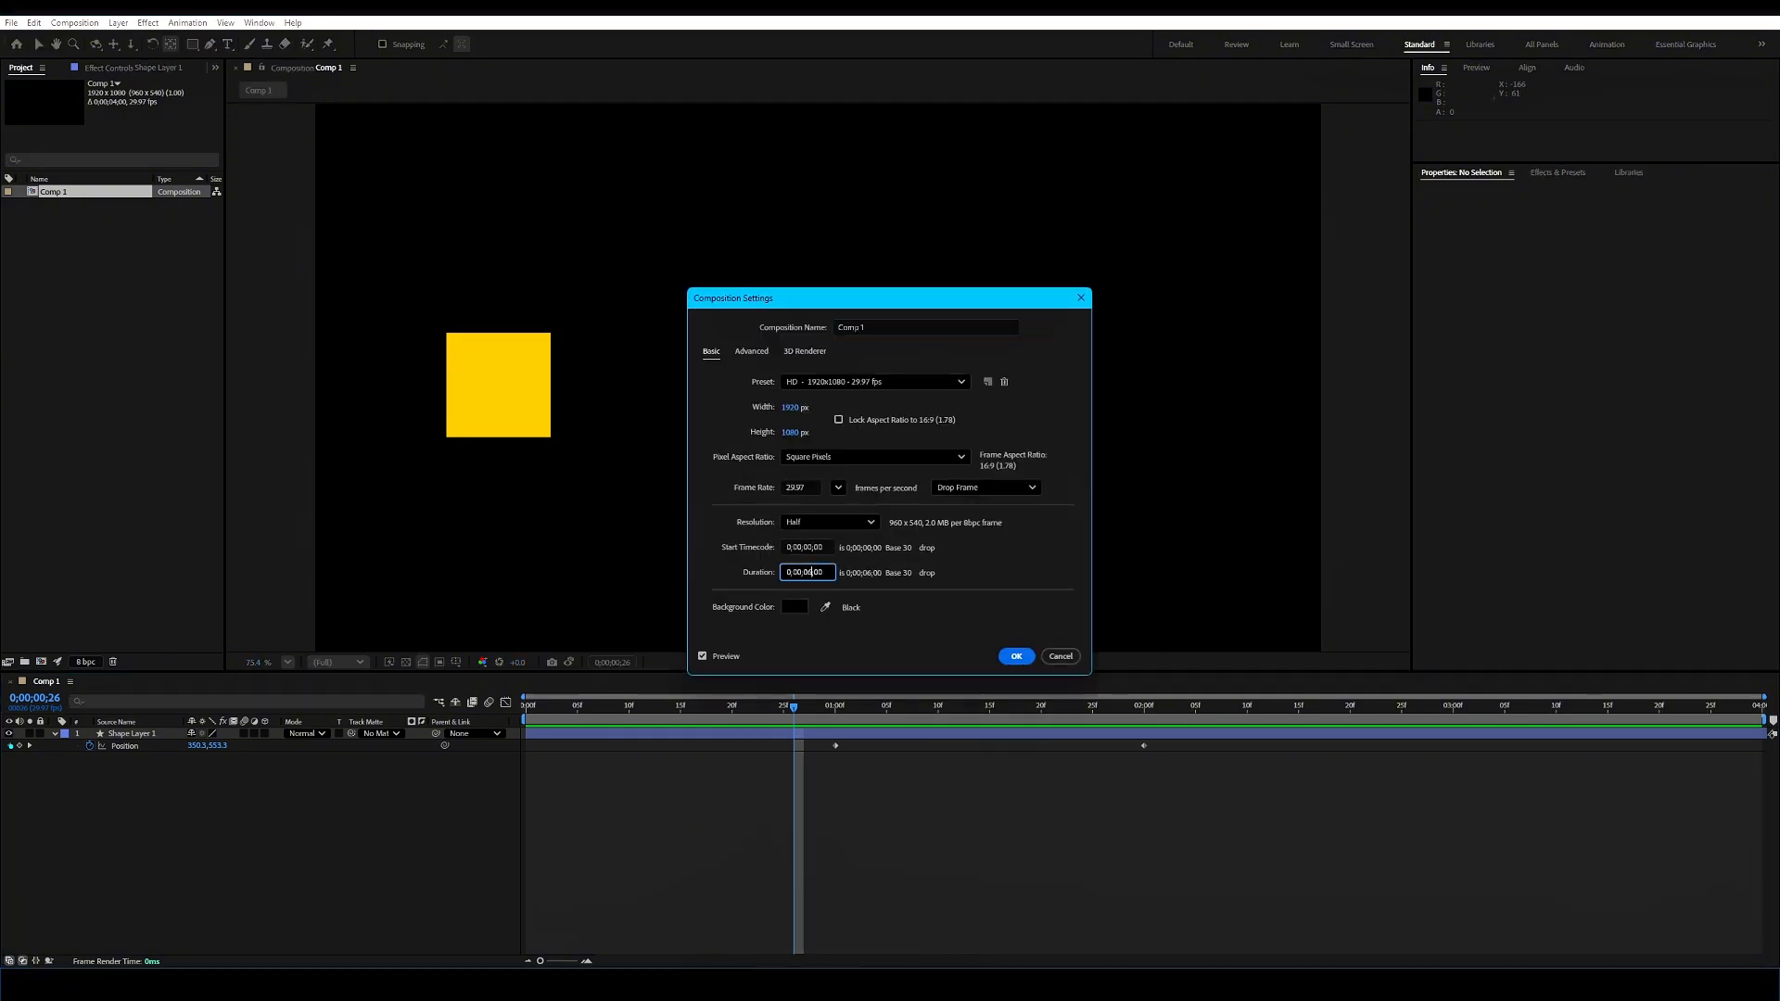
{"action": "left_click", "coordinate": [1016, 656]}
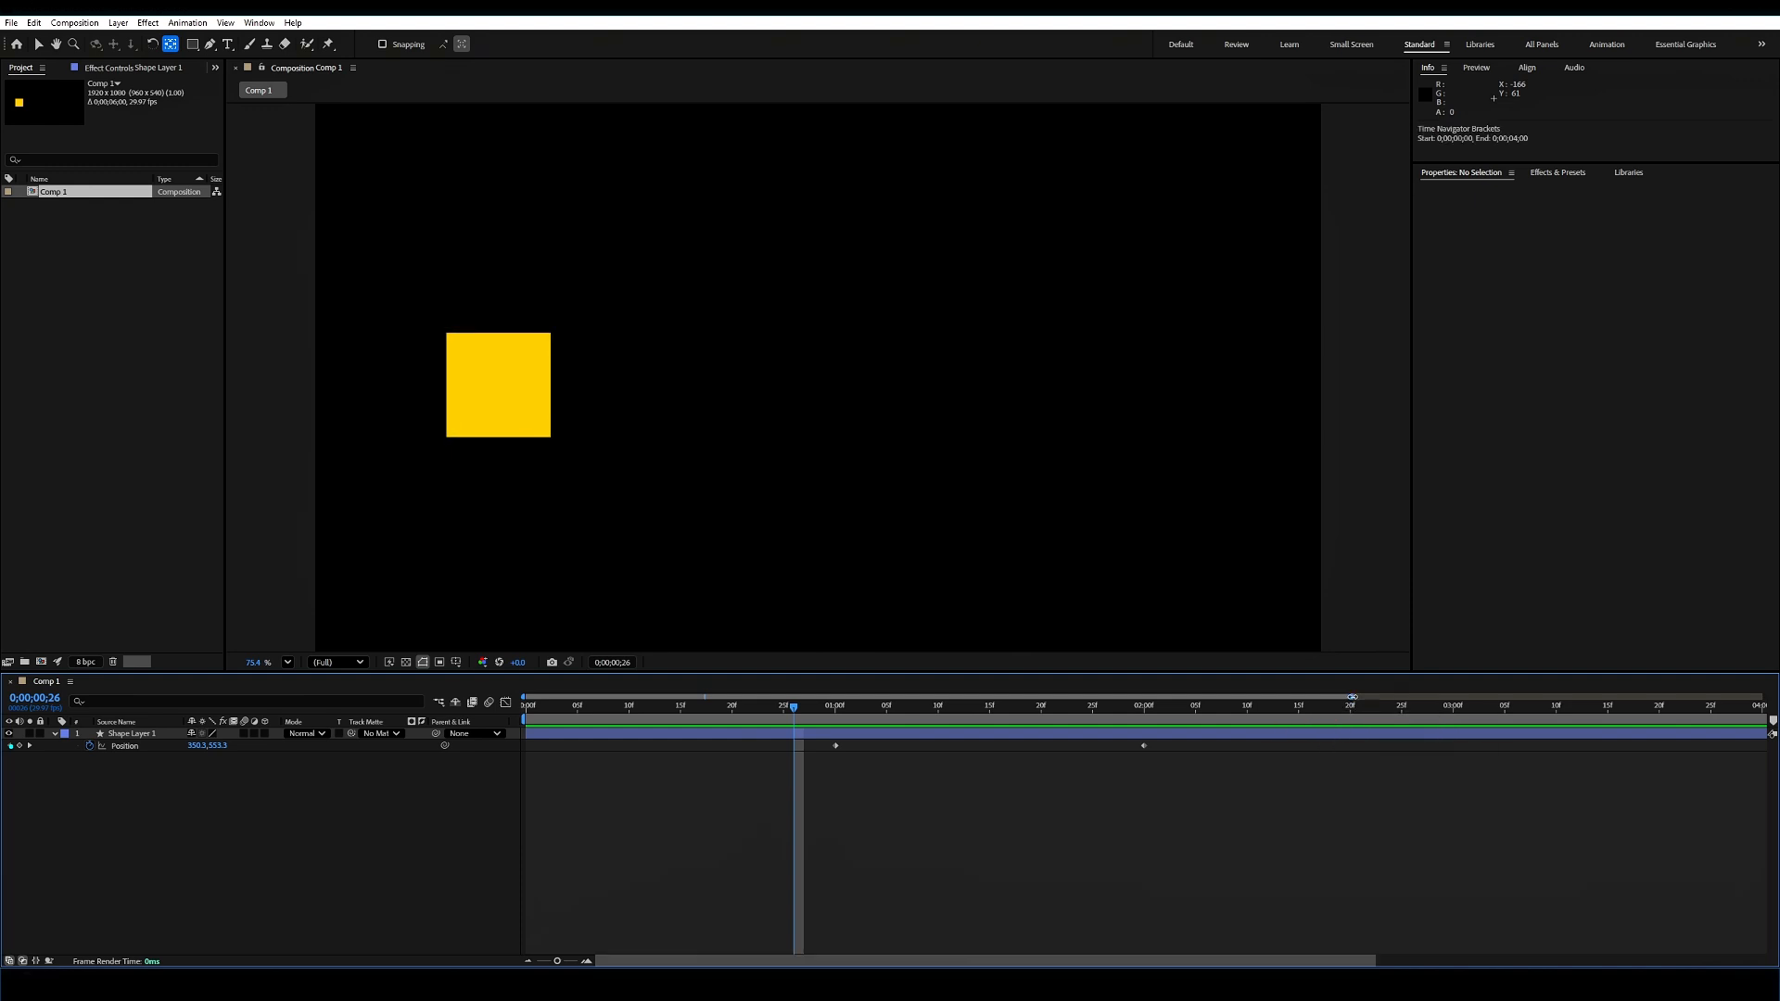
{"action": "left_click_drag", "start_coordinate": [1353, 696], "coordinate": [1765, 698]}
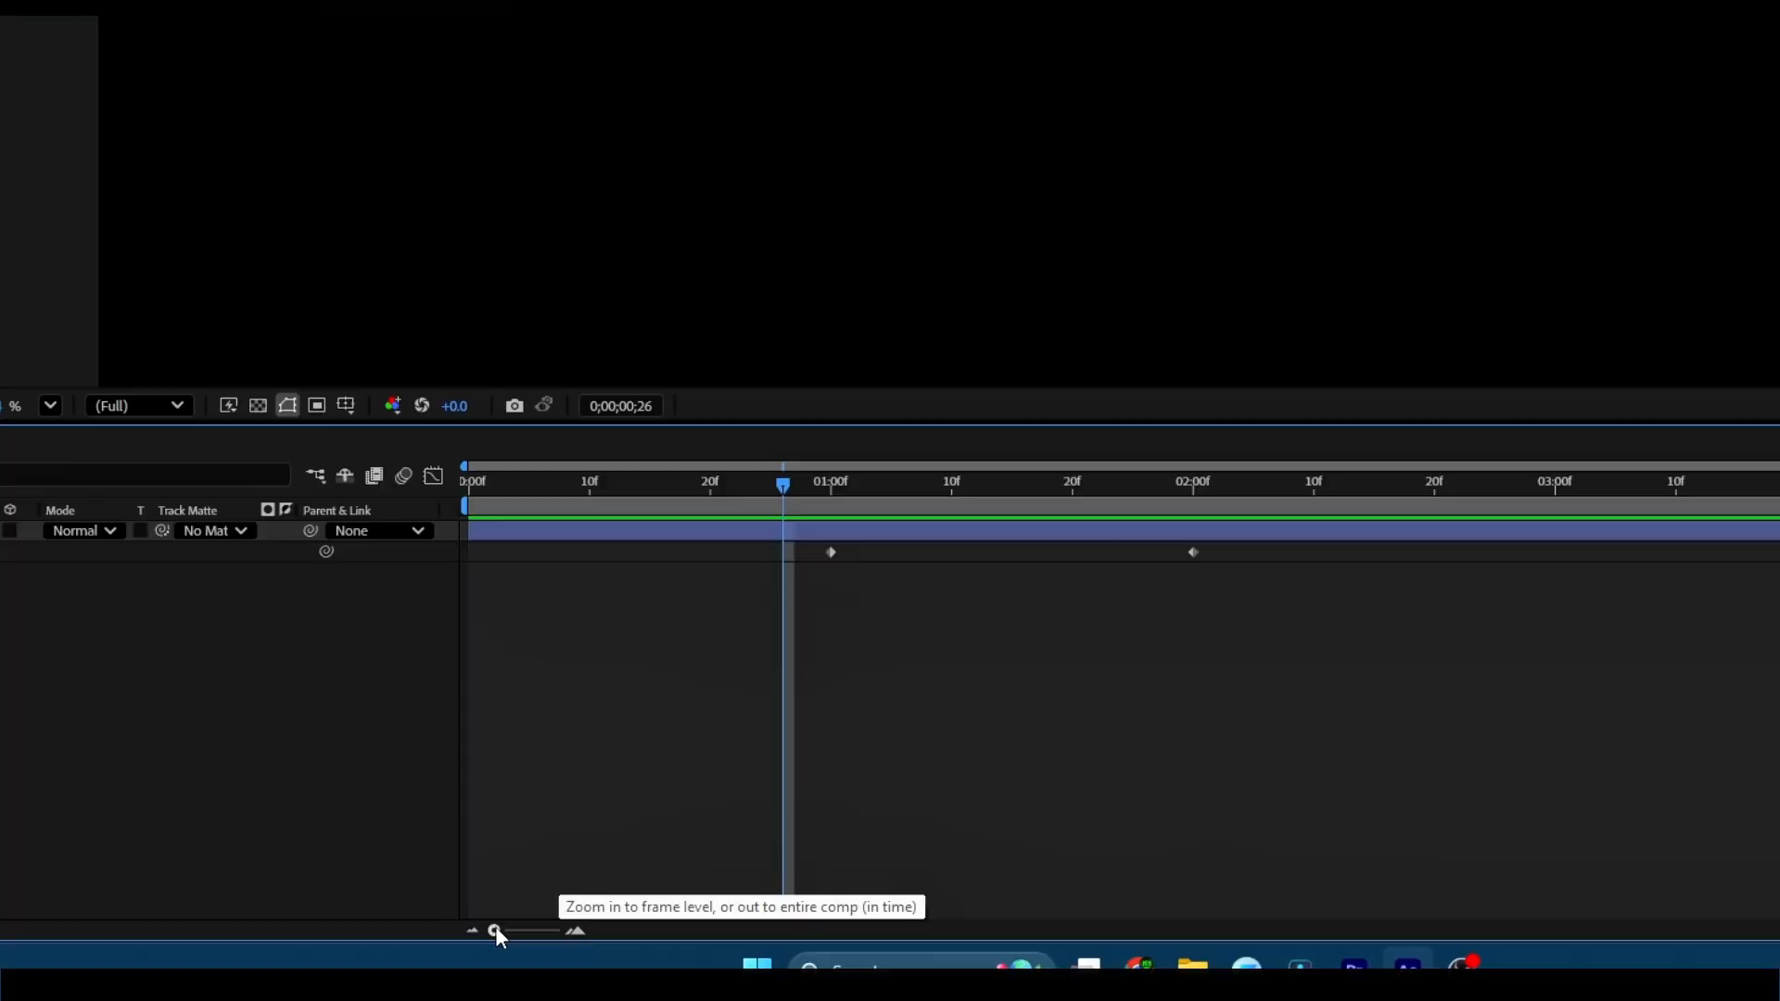
{"action": "left_click_drag", "start_coordinate": [493, 931], "coordinate": [535, 959]}
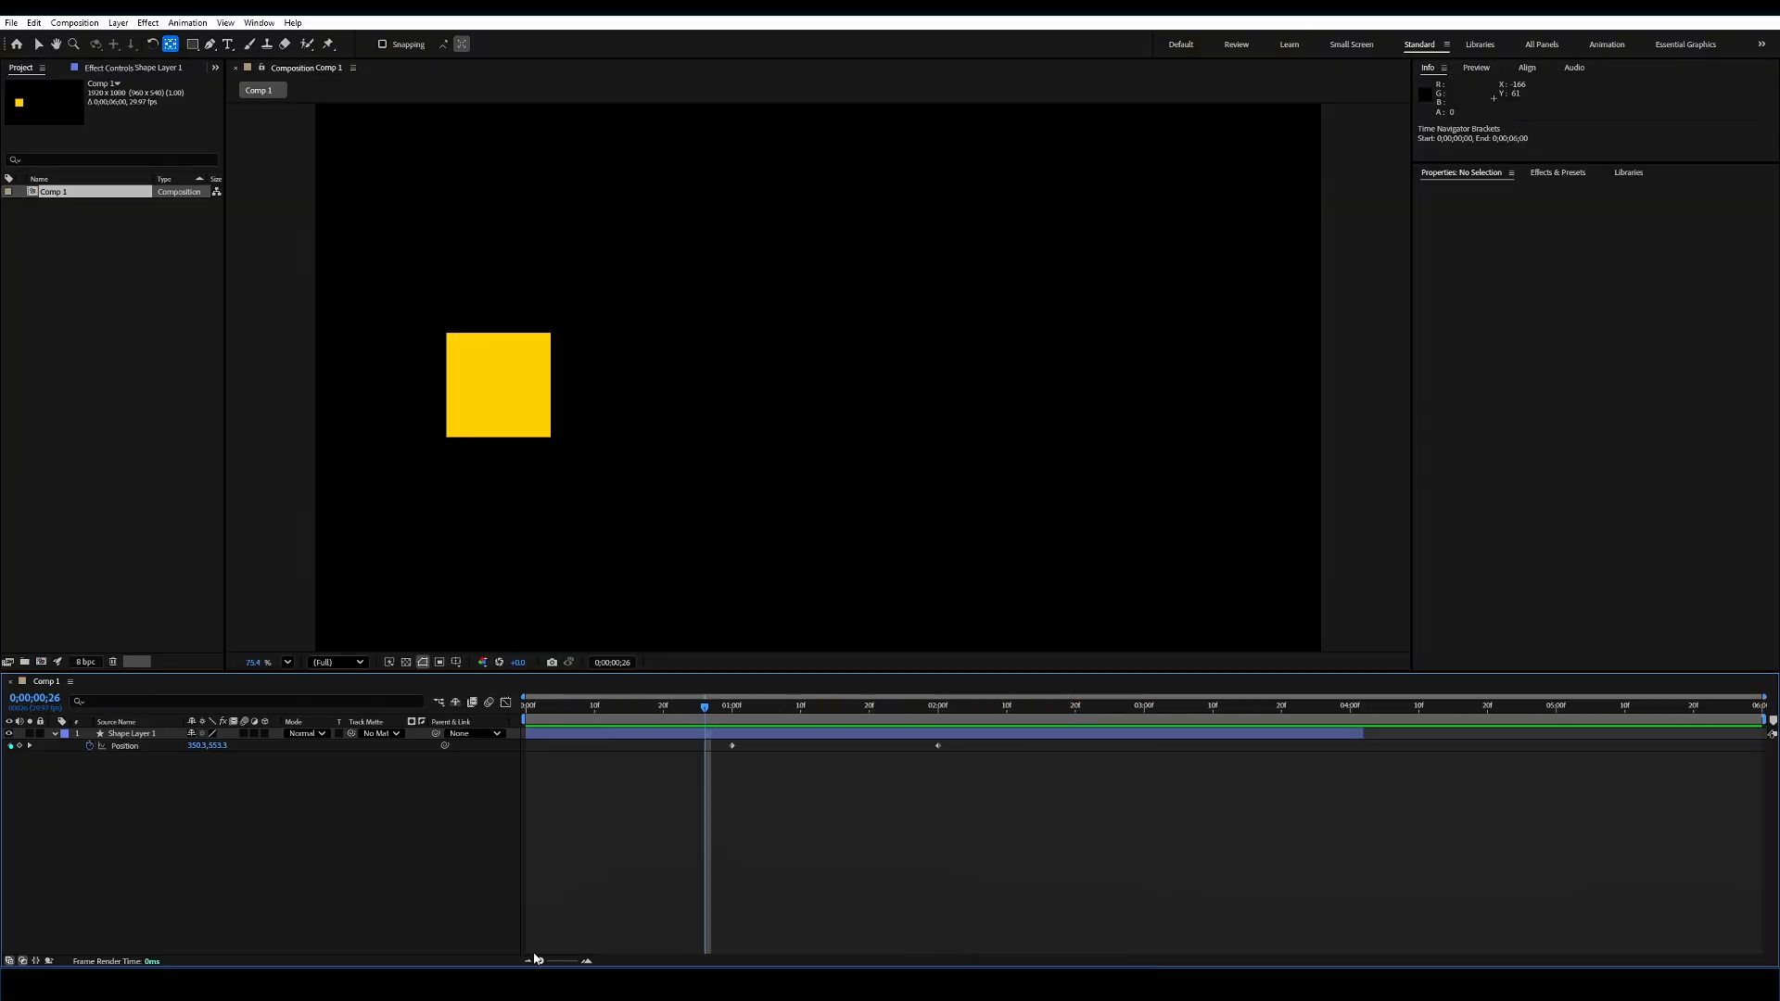
Step: Scrub from the composition's start to 0;00;00;26, and step back three frames to 0;00;00;23
{"action": "left_click", "coordinate": [529, 719]}
{"action": "left_click_drag", "start_coordinate": [528, 719], "coordinate": [707, 723]}
{"action": "key", "text": "Page_Up"}
{"action": "key", "text": "Page_Up"}
{"action": "key", "text": "Page_Up"}
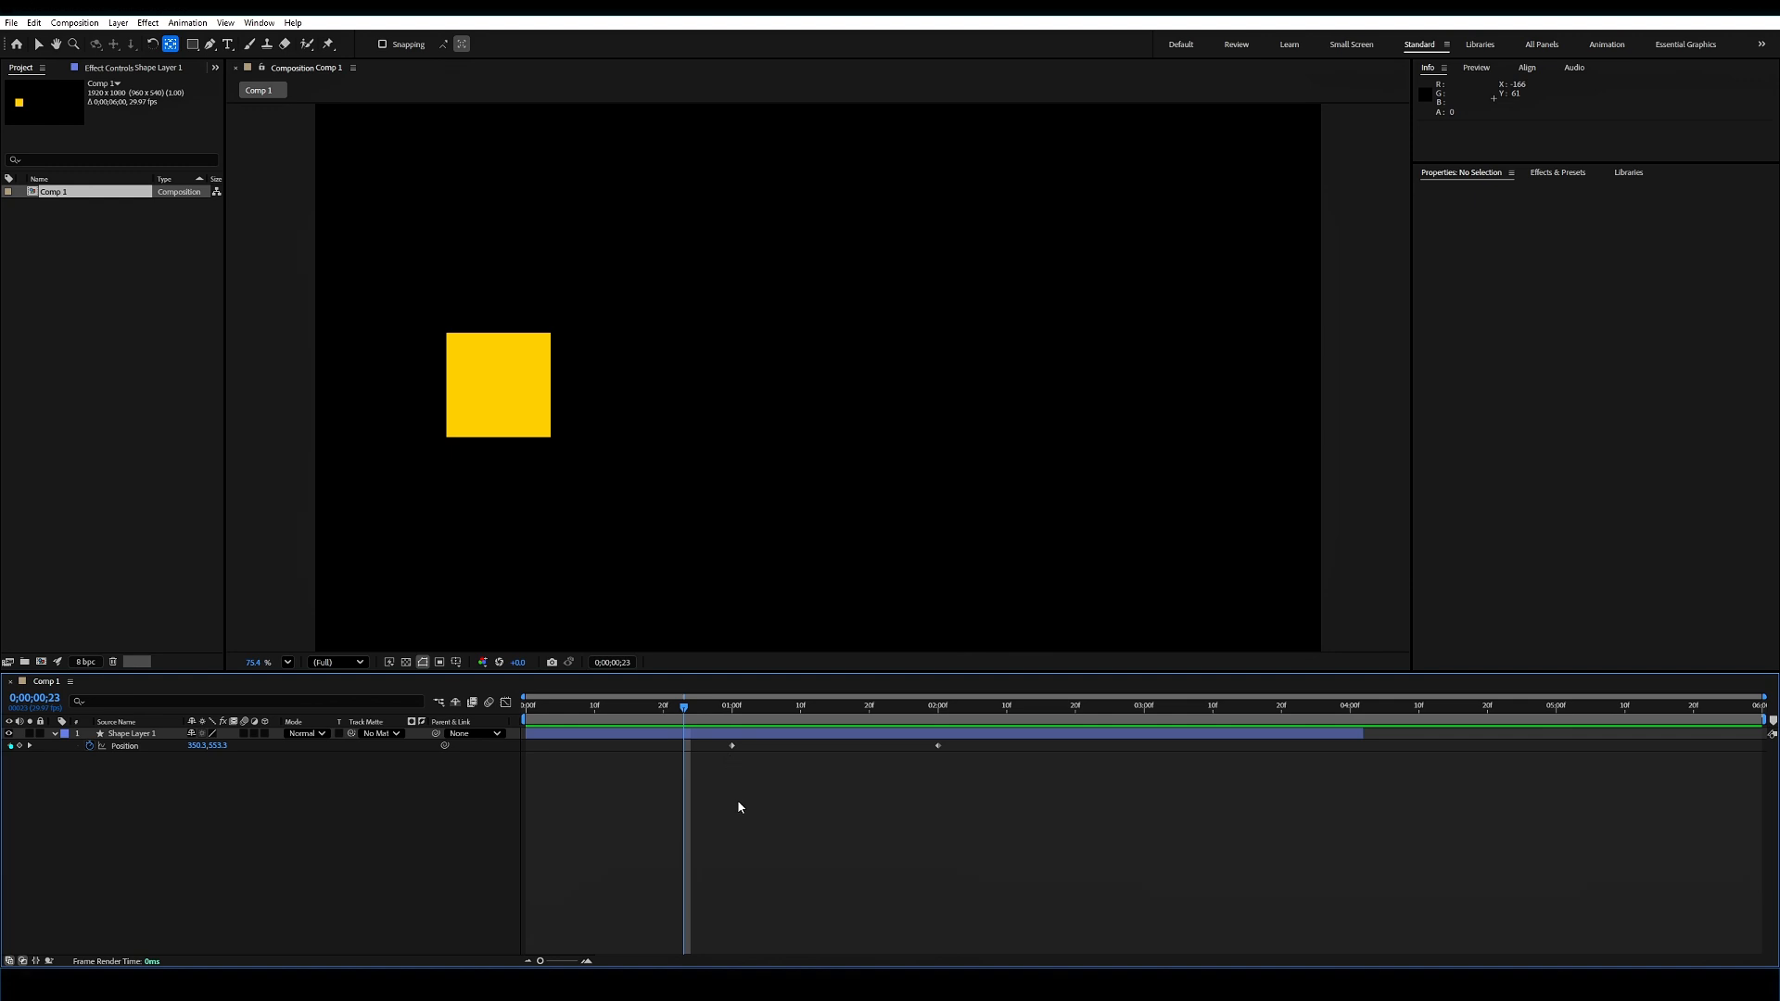
Step: Check the frame rate in the composition settings without changing it, and return the time to 0;00;00;00
{"action": "key", "text": "ctrl+k"}
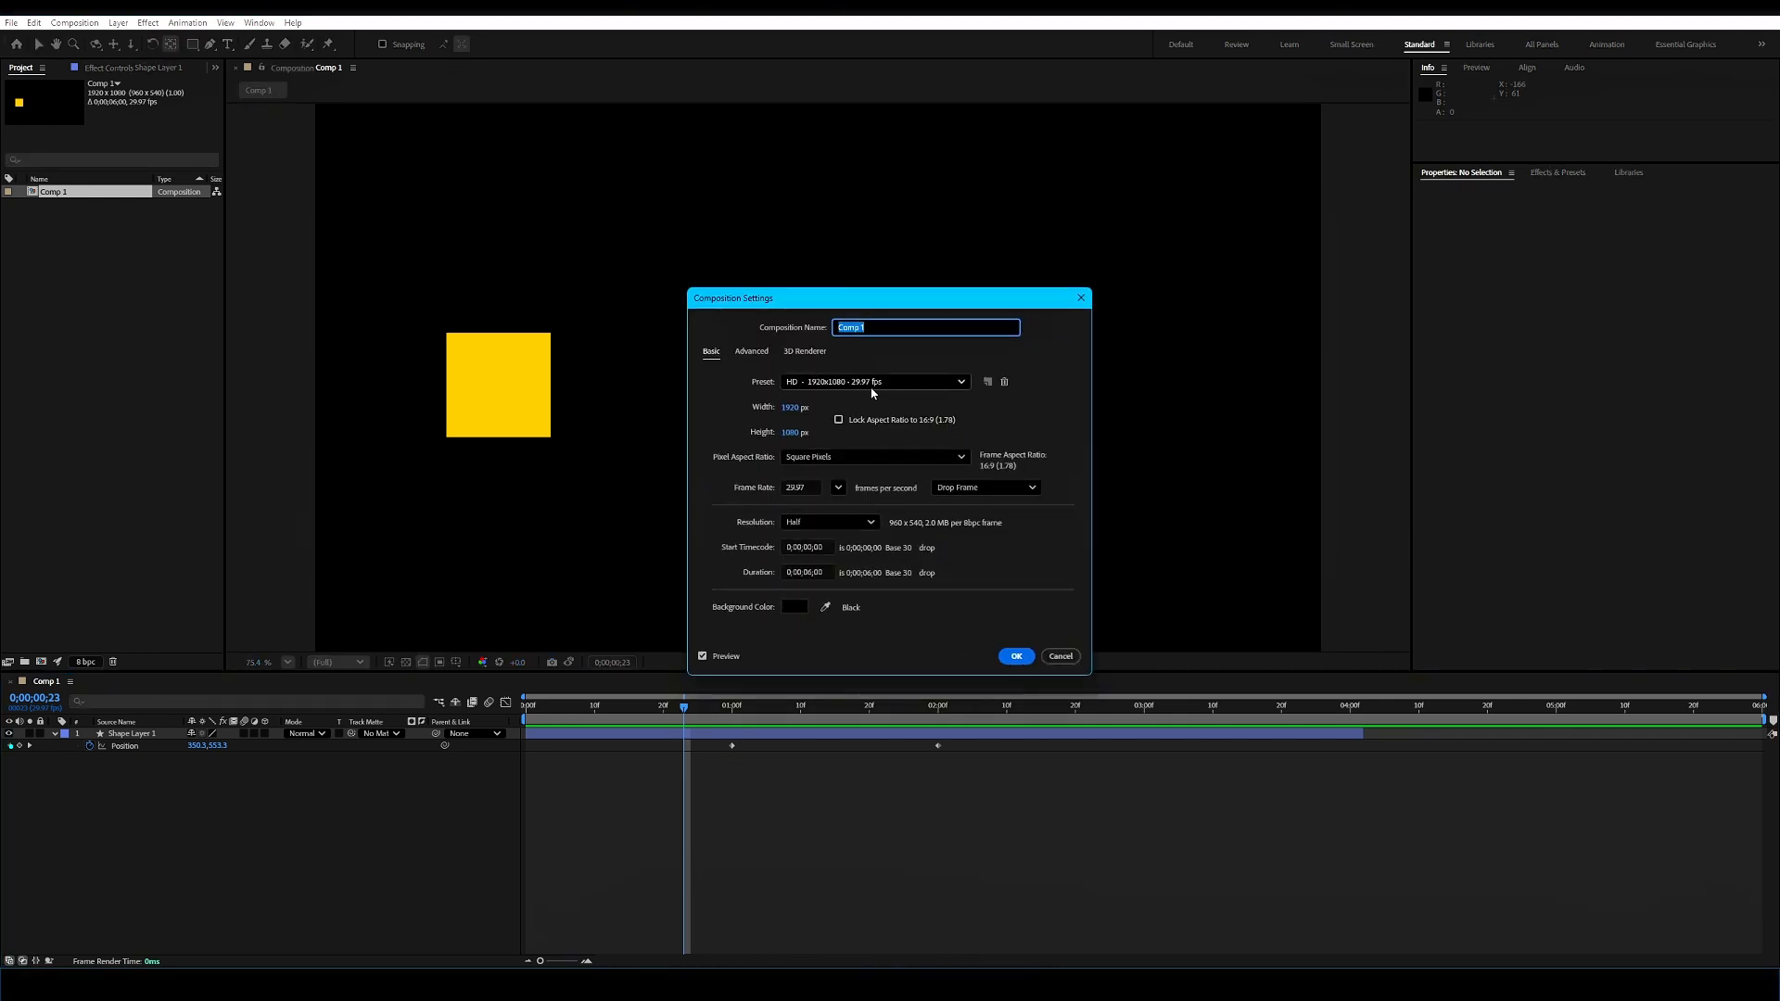
{"action": "left_click", "coordinate": [1060, 656]}
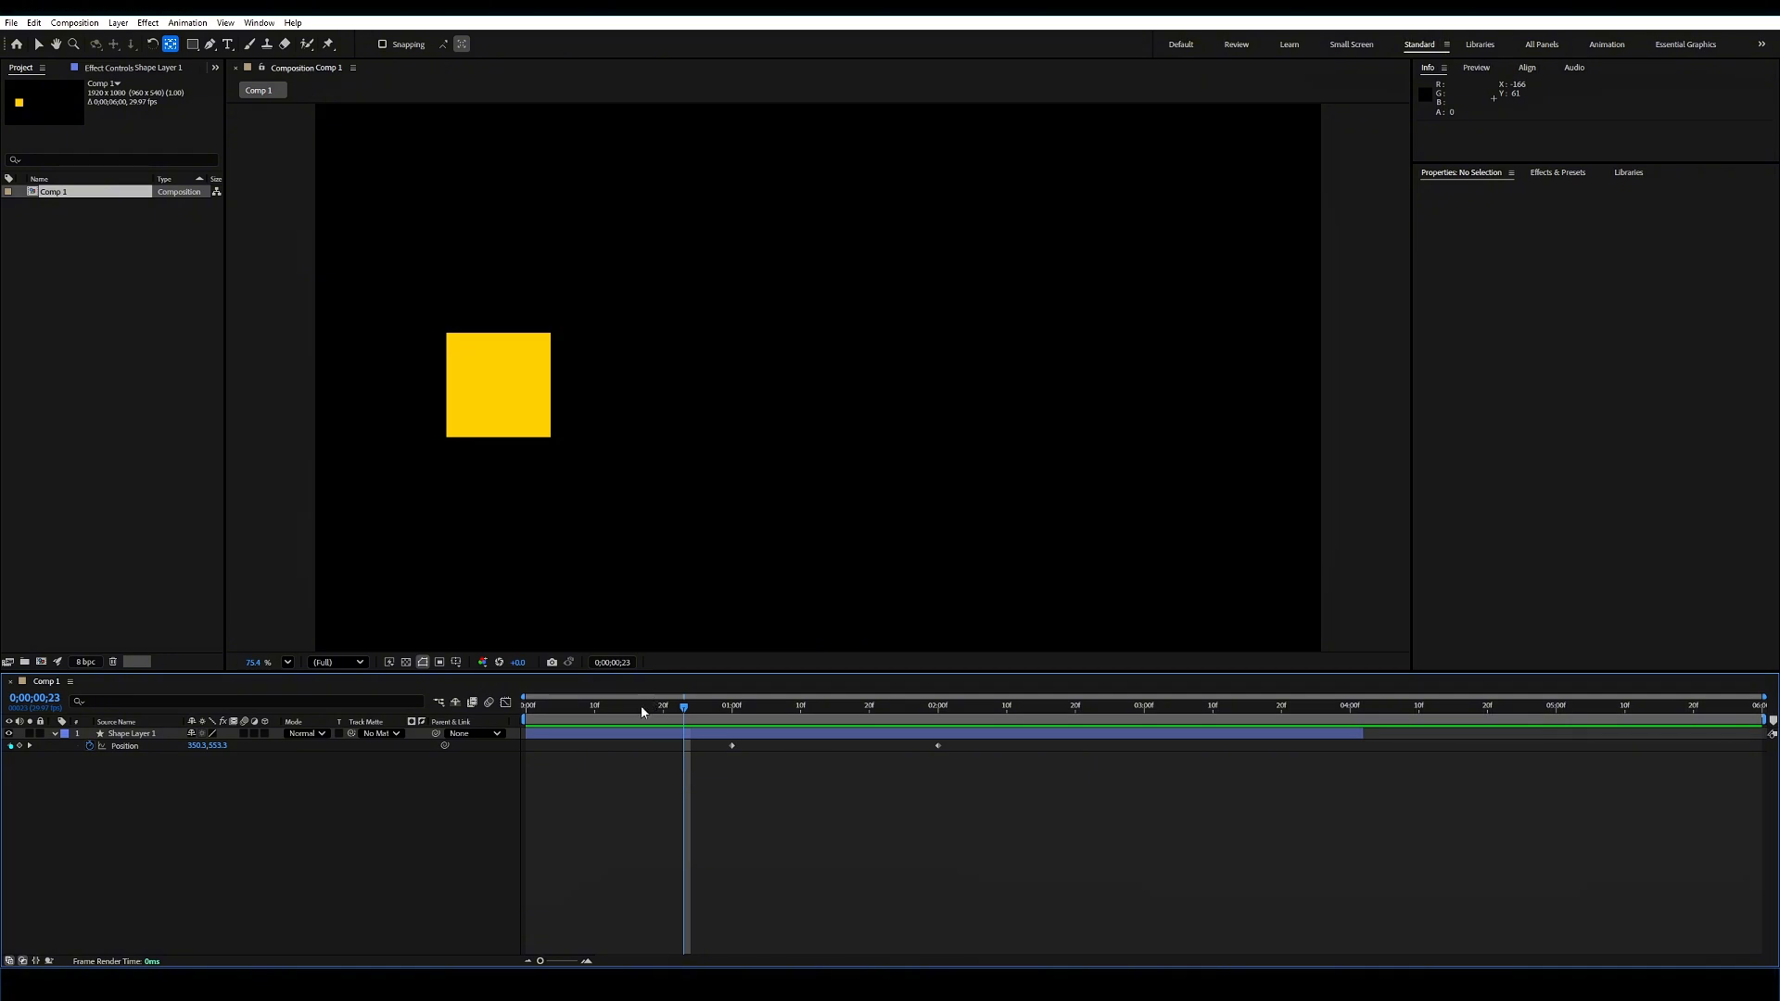
{"action": "left_click_drag", "start_coordinate": [537, 709], "coordinate": [100, 682]}
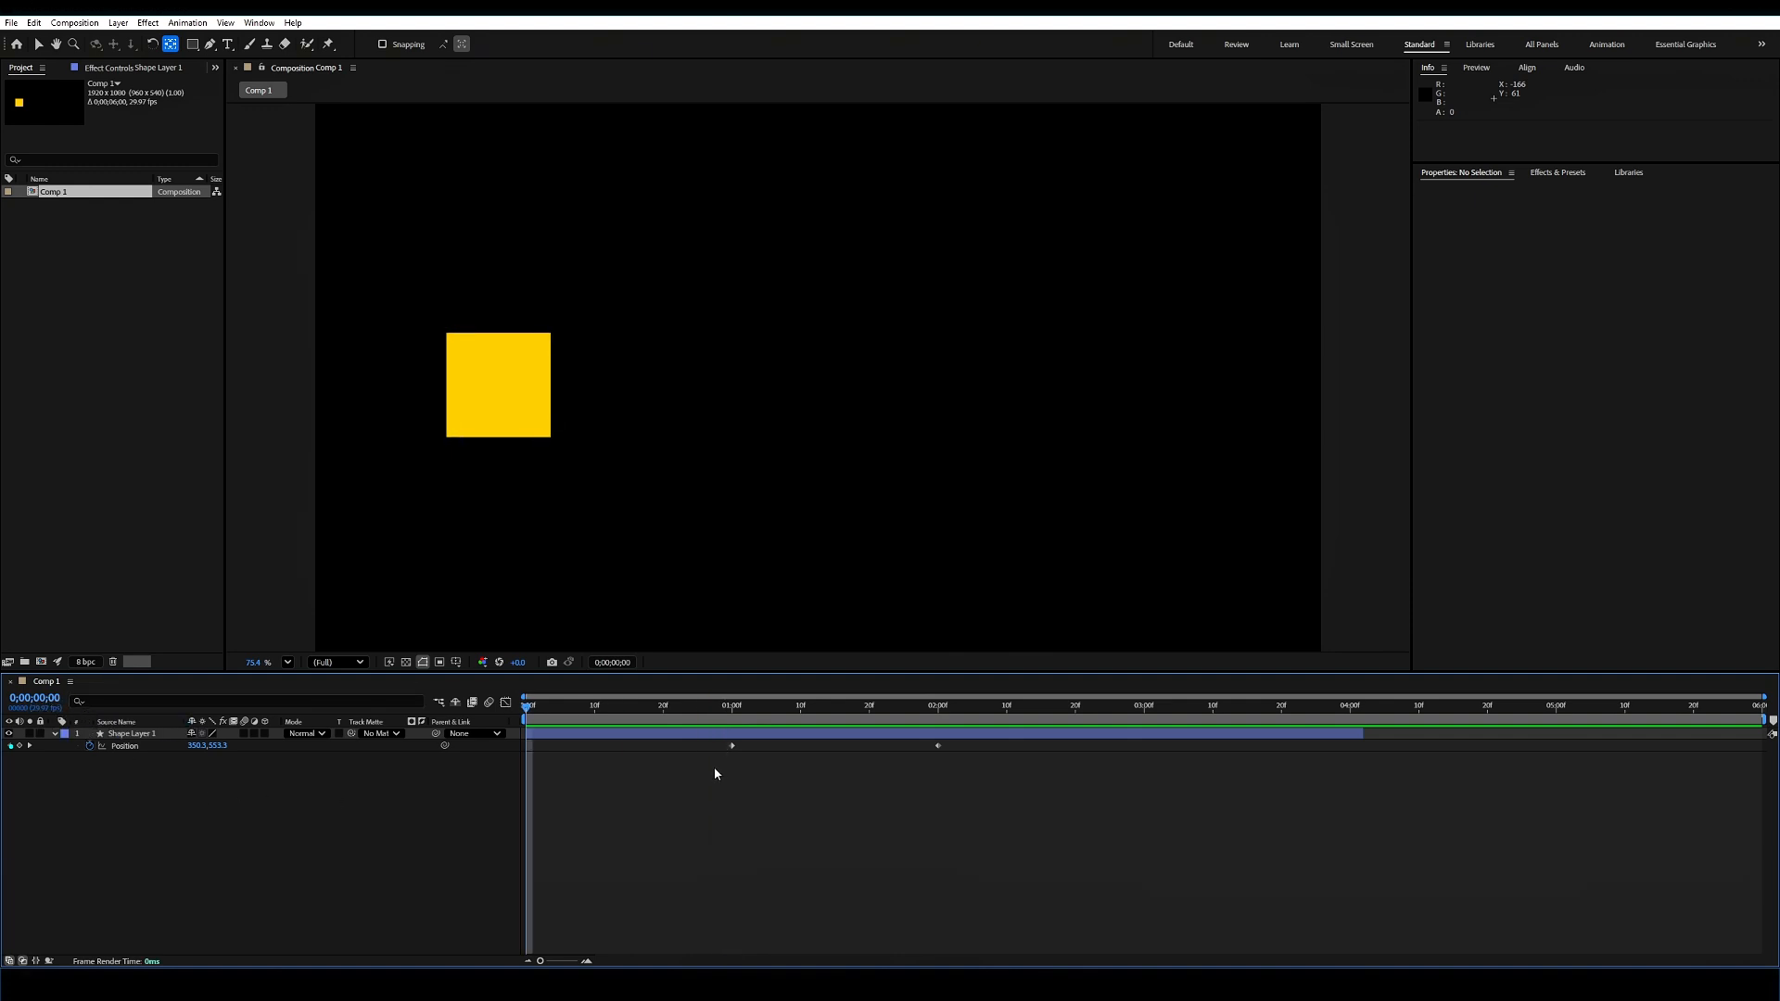
Step: Go to 0;00;00;27, and step two frames backward and two frames forward
{"action": "left_click", "coordinate": [712, 706]}
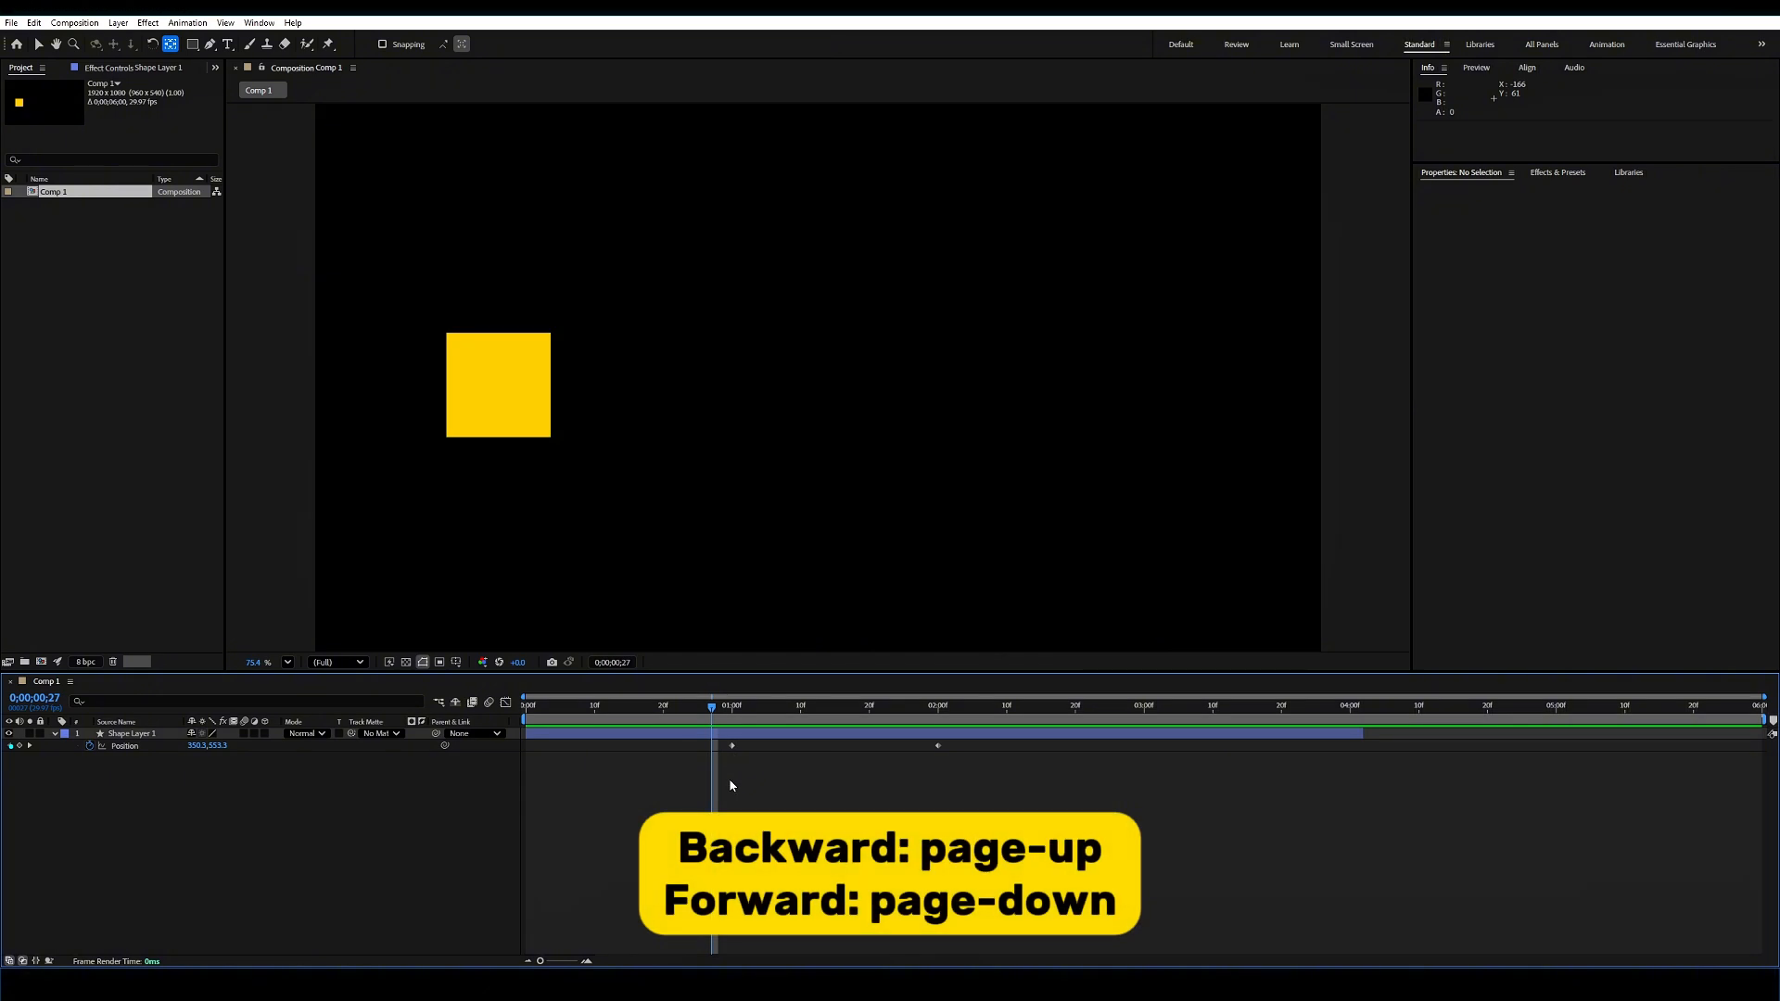
{"action": "key", "text": "Page_Up"}
{"action": "key", "text": "Page_Up"}
{"action": "key", "text": "Page_Down"}
{"action": "key", "text": "Page_Down"}
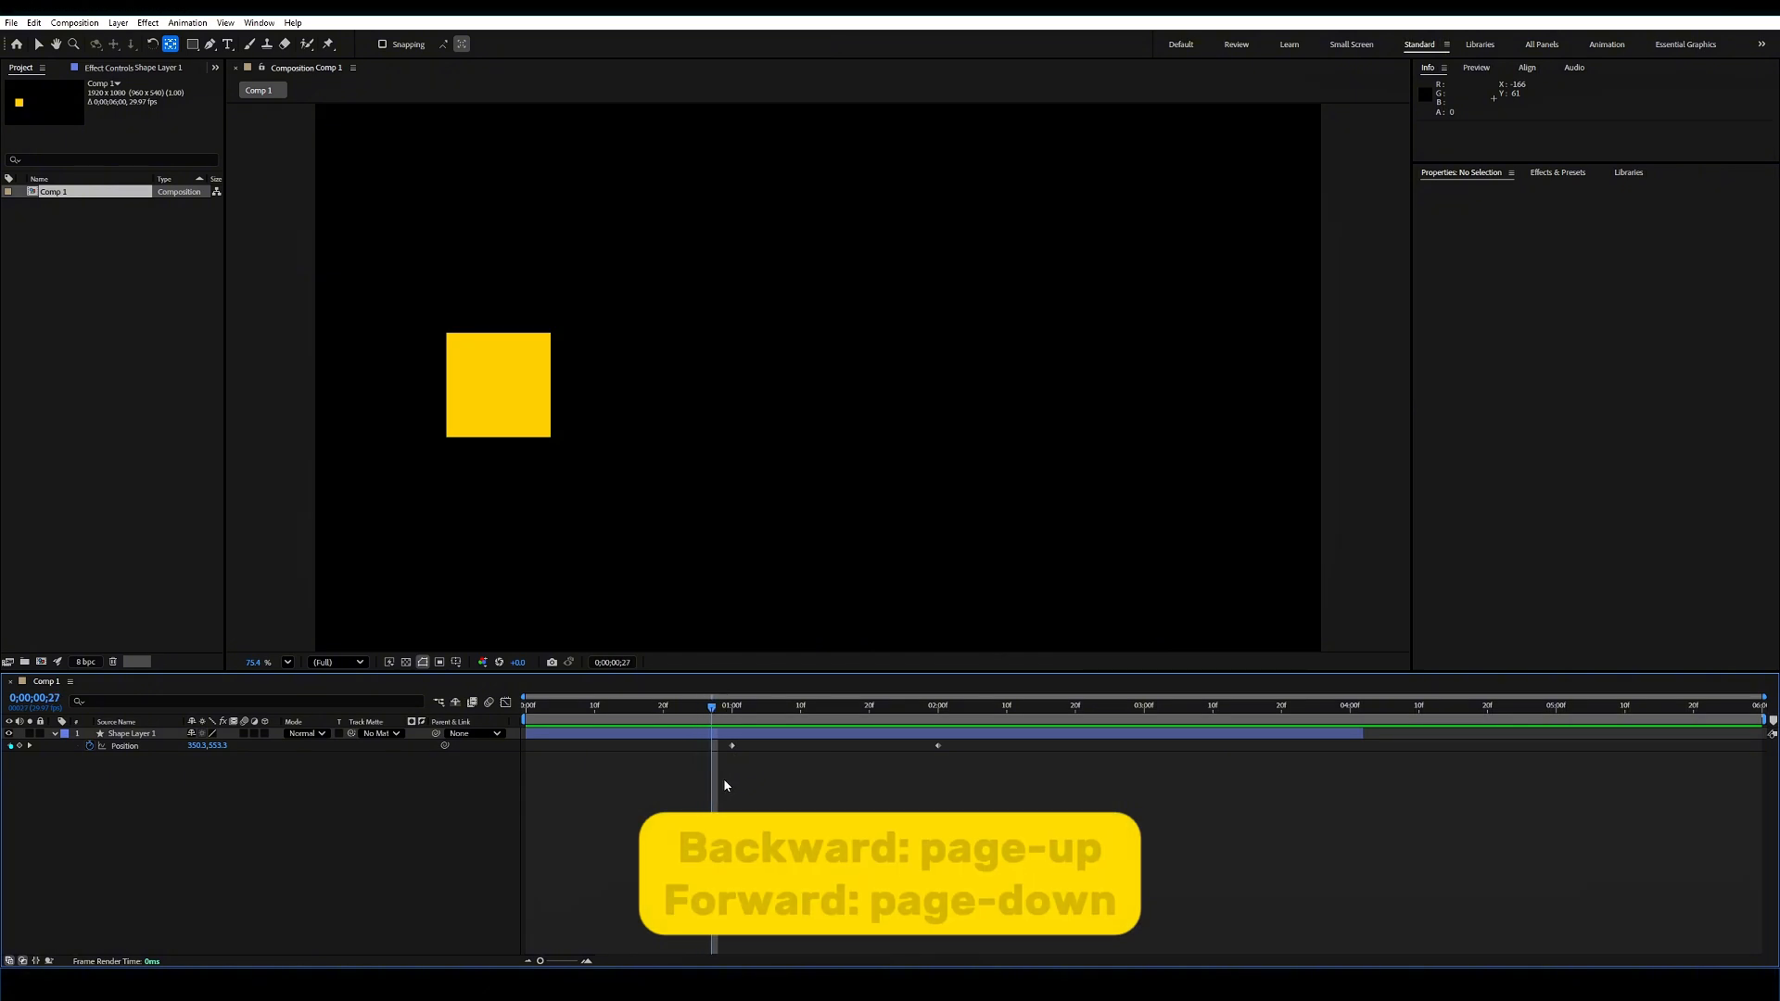
Step: Step back five frames to 0;00;00;22, forward three to 0;00;00;25, and back three again
{"action": "key", "text": "Page_Up"}
{"action": "key", "text": "Page_Up"}
{"action": "key", "text": "Page_Up"}
{"action": "key", "text": "Page_Up"}
{"action": "key", "text": "Page_Up"}
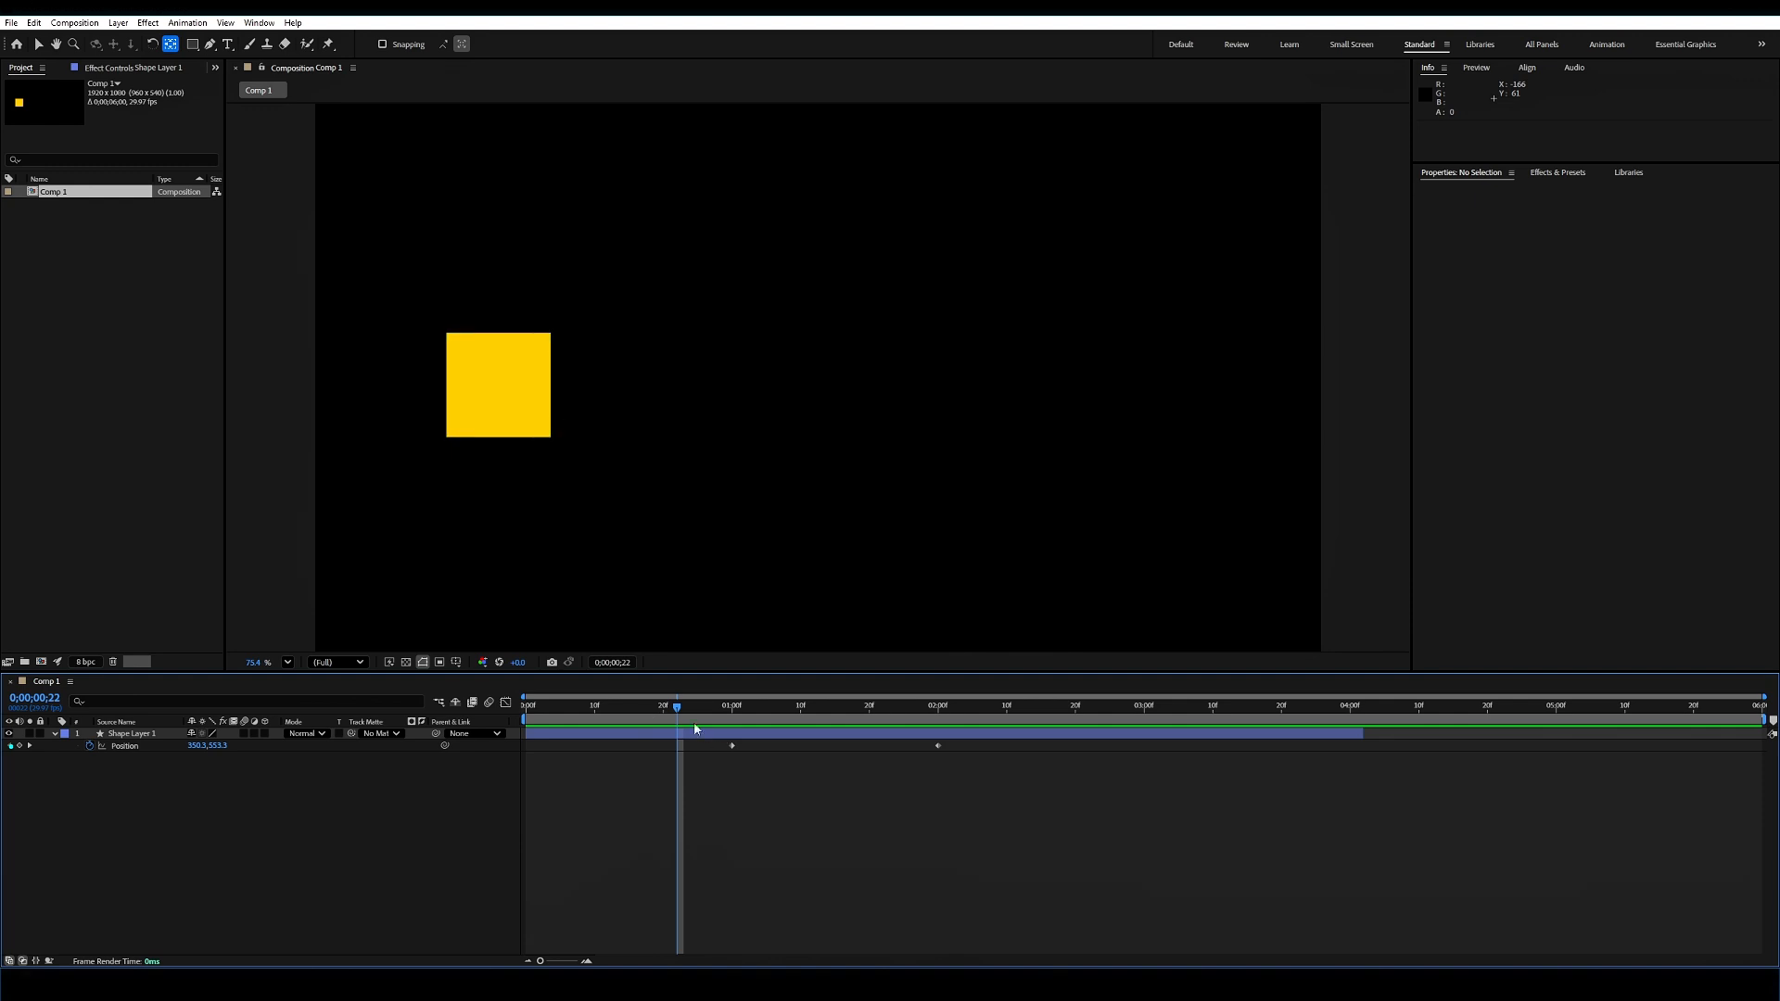
{"action": "key", "text": "Page_Down"}
{"action": "key", "text": "Page_Down"}
{"action": "key", "text": "Page_Down"}
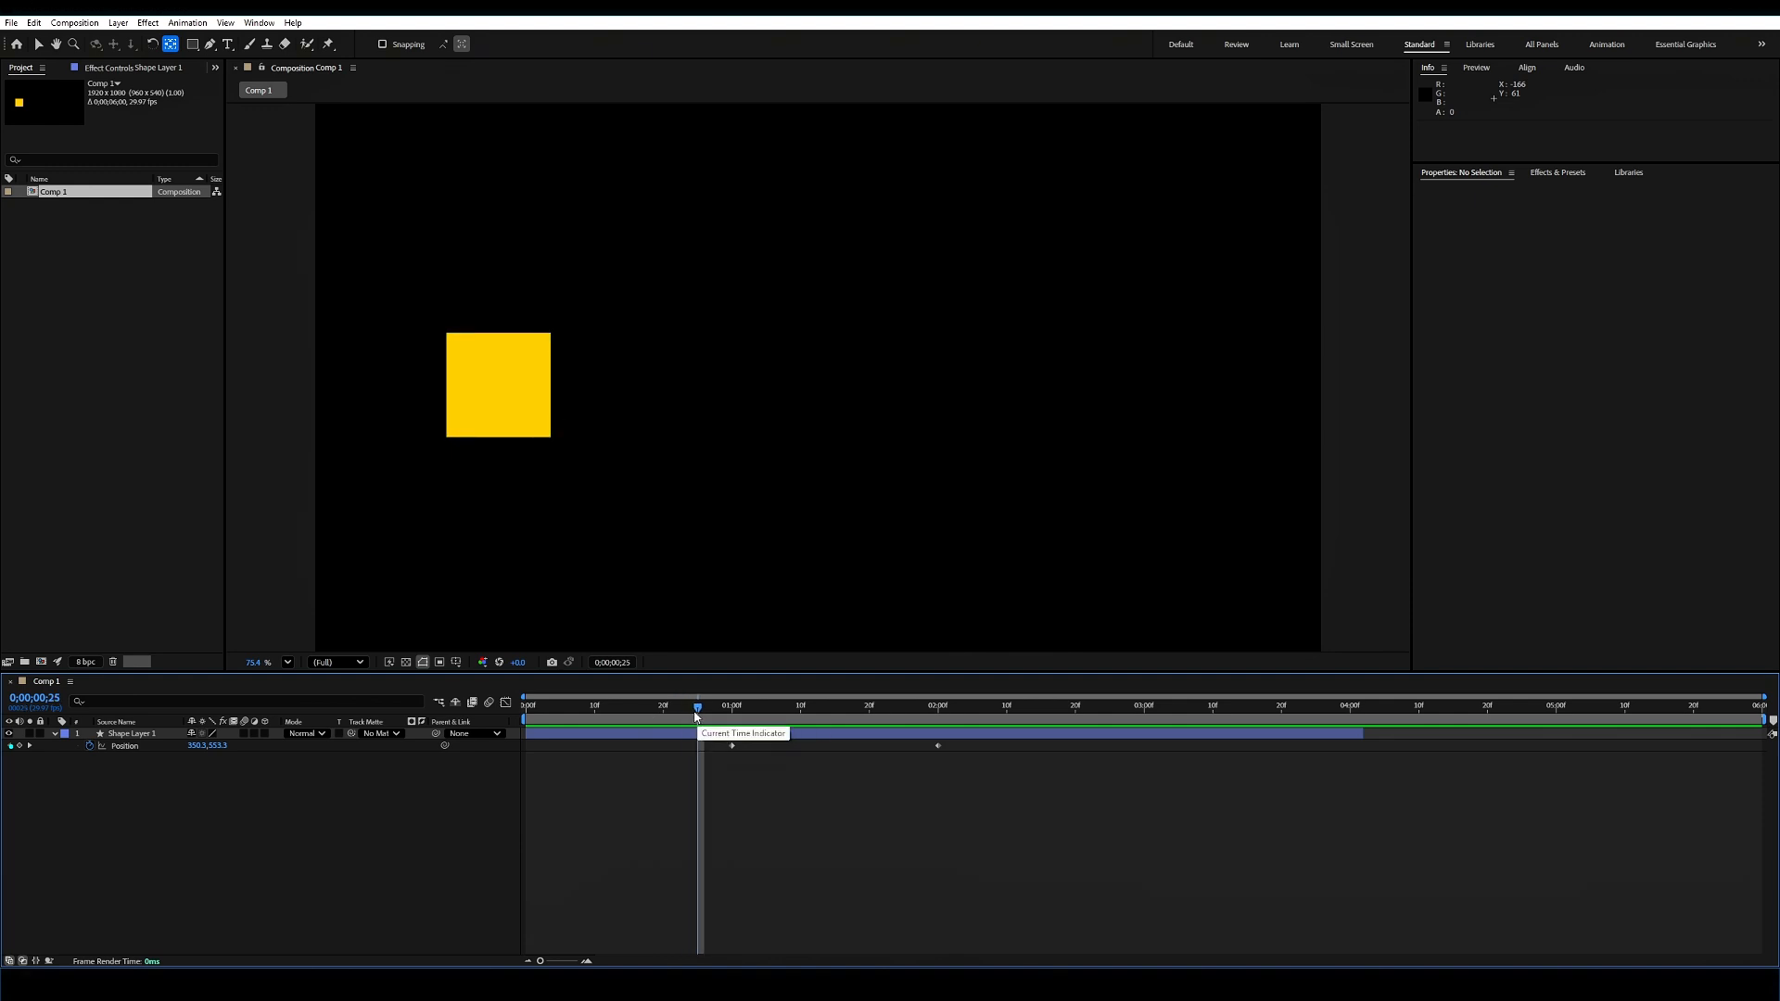
{"action": "key", "text": "Page_Up"}
{"action": "key", "text": "Page_Up"}
{"action": "key", "text": "Page_Up"}
Step: Return the time to 0;00;00;00 and step forward frame by frame to 0;00;00;04
{"action": "left_click_drag", "start_coordinate": [698, 717], "coordinate": [531, 716]}
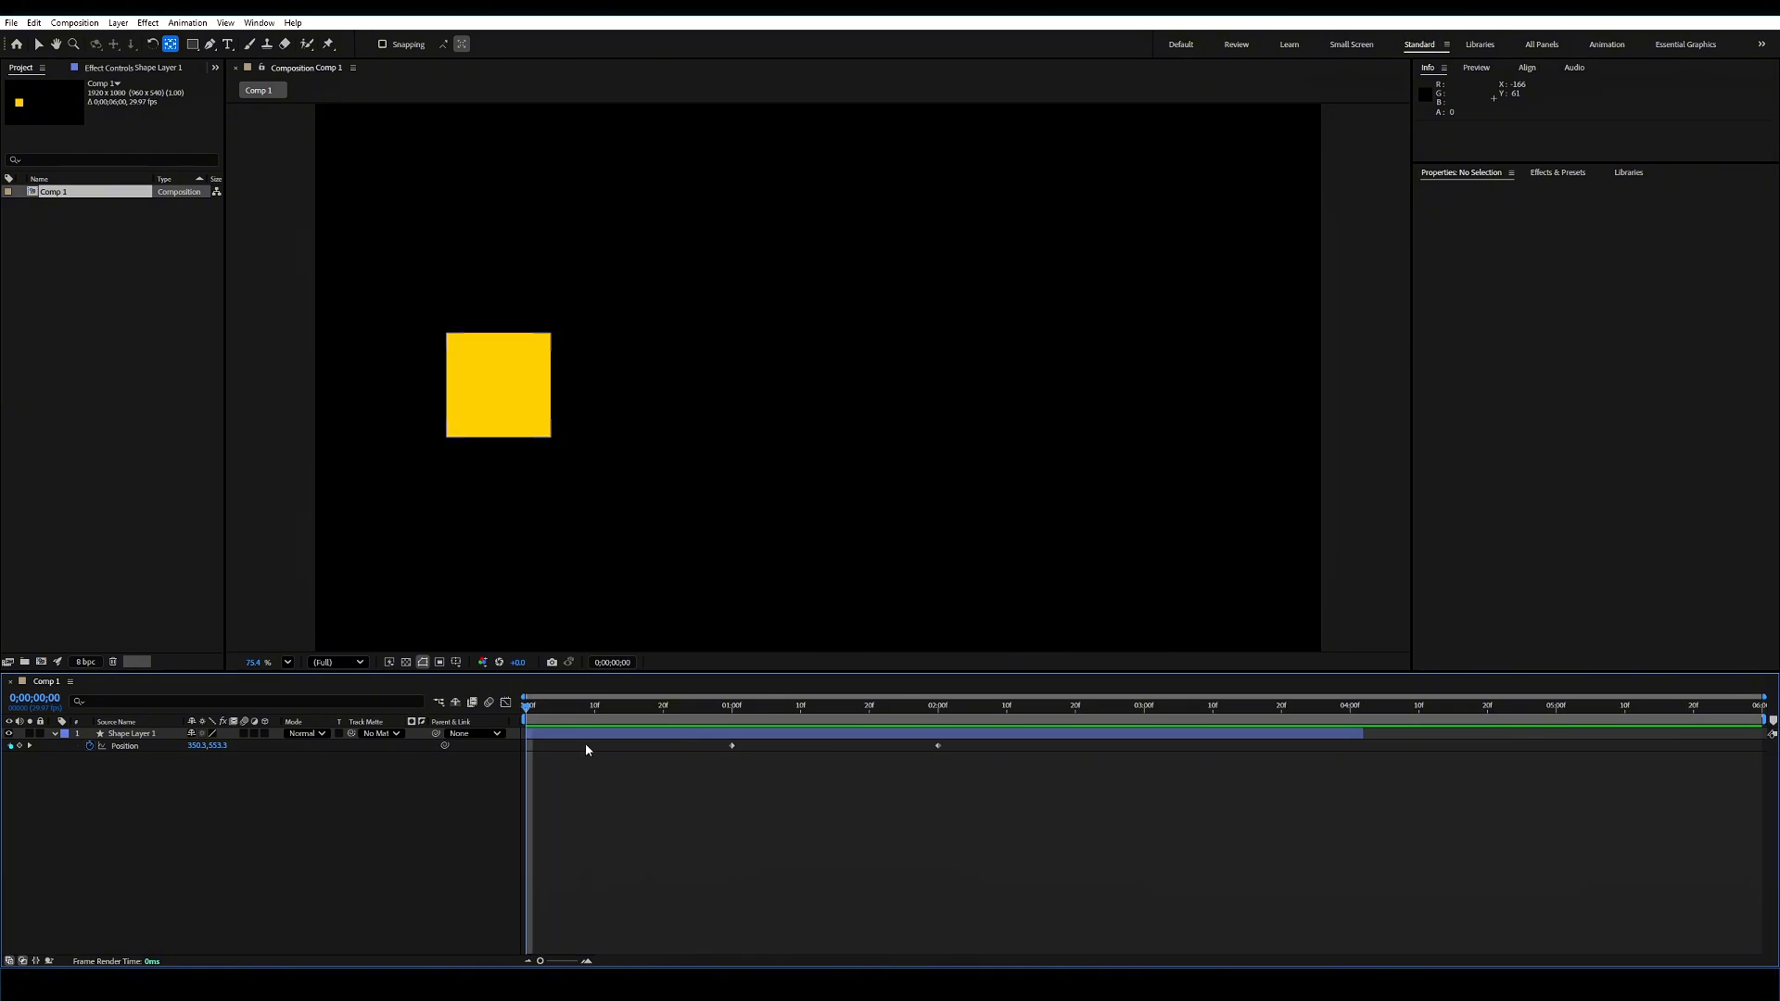
{"action": "key", "text": "Page_Down"}
{"action": "key", "text": "Page_Down"}
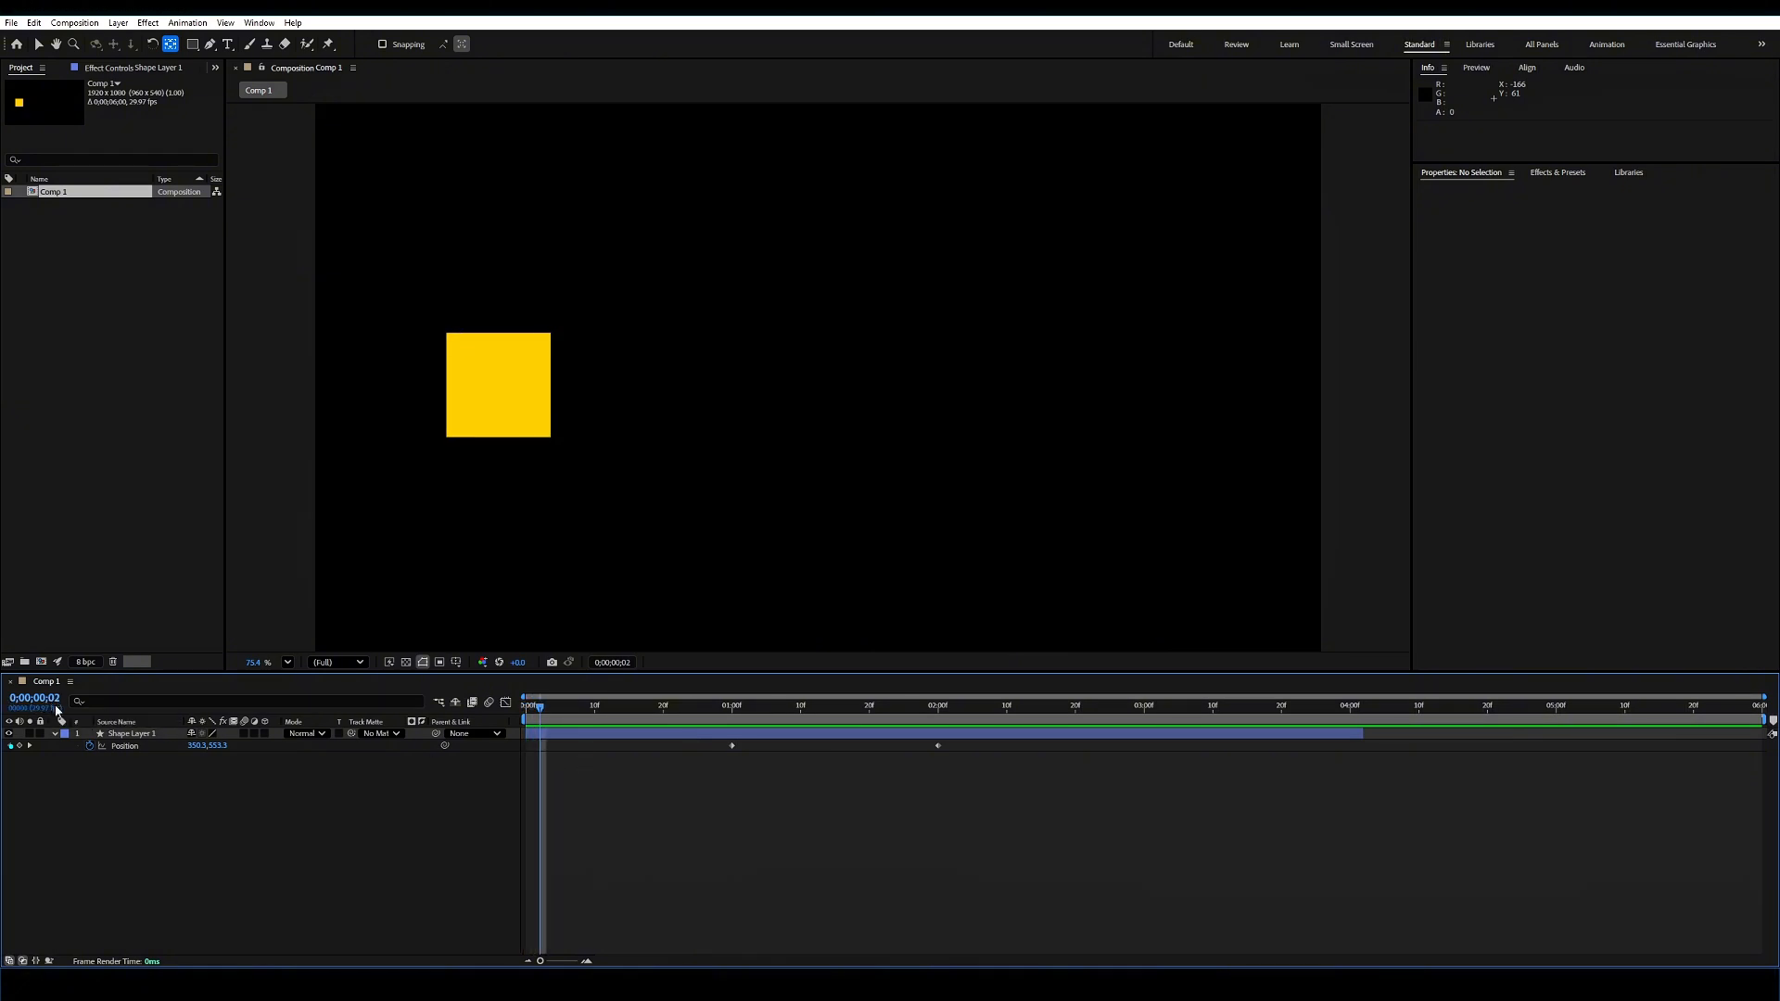
{"action": "key", "text": "Page_Down"}
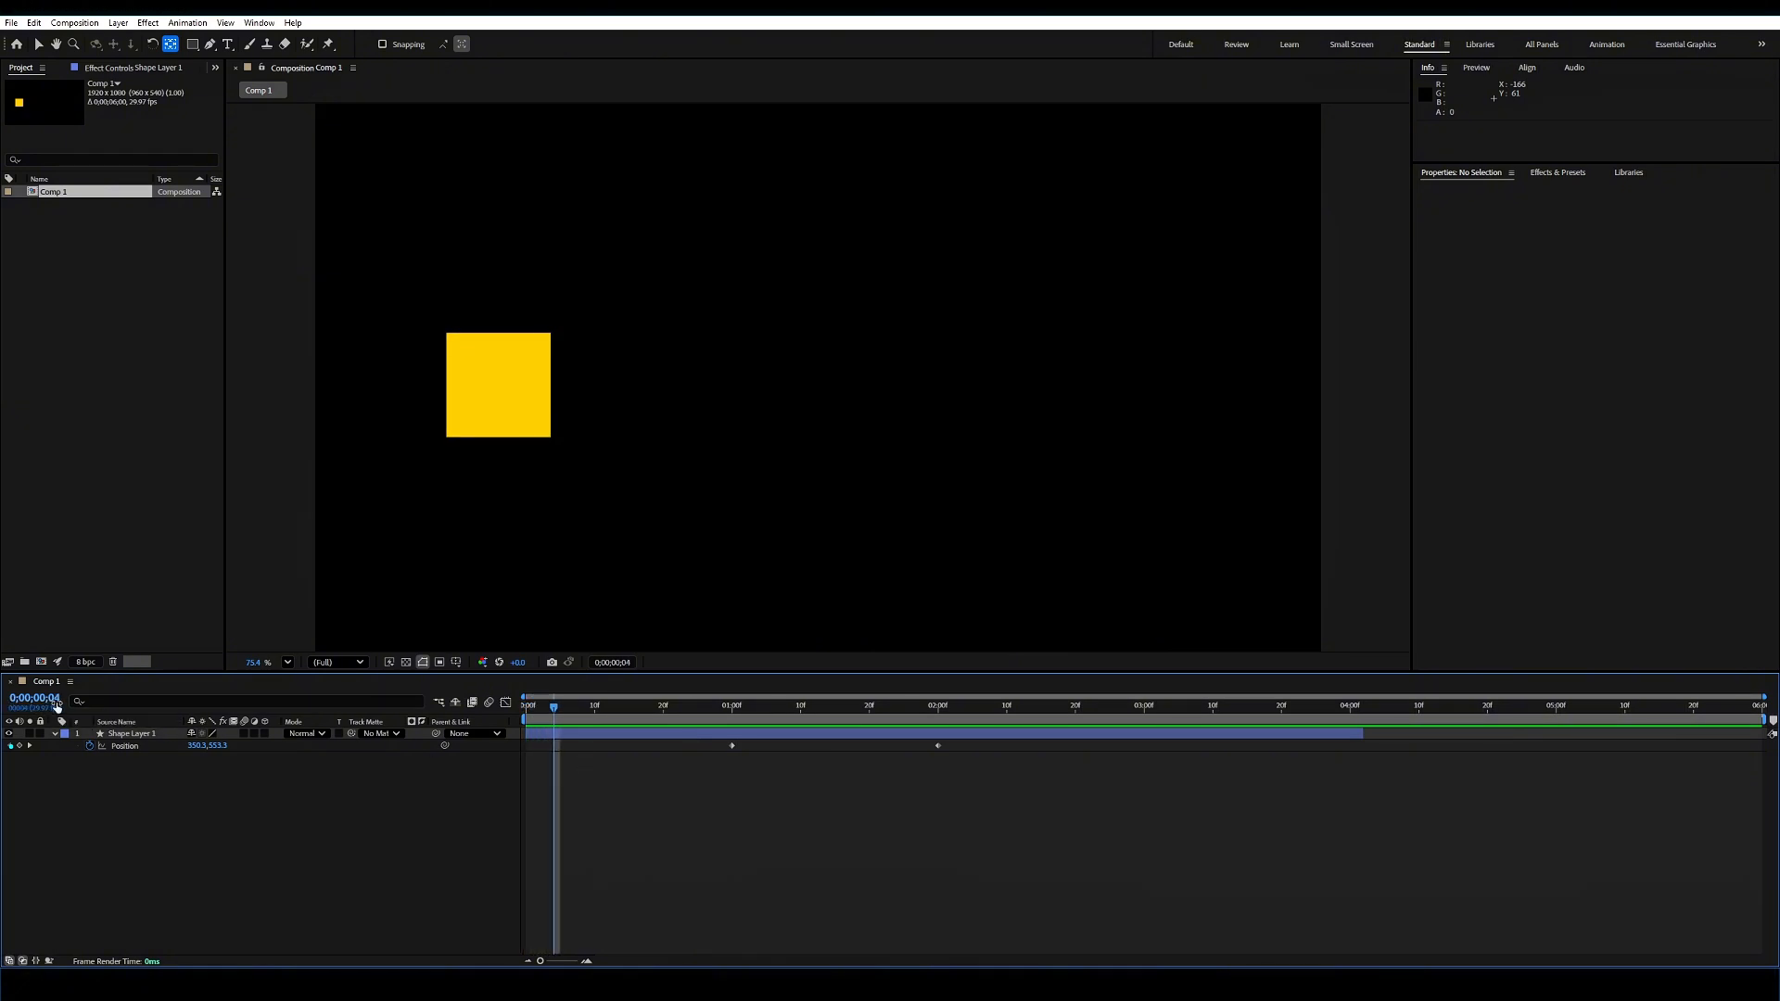
Step: Go to 0;00;00;28 and step forward two frames to the first Position keyframe at 0;00;01;00
{"action": "left_click", "coordinate": [717, 709]}
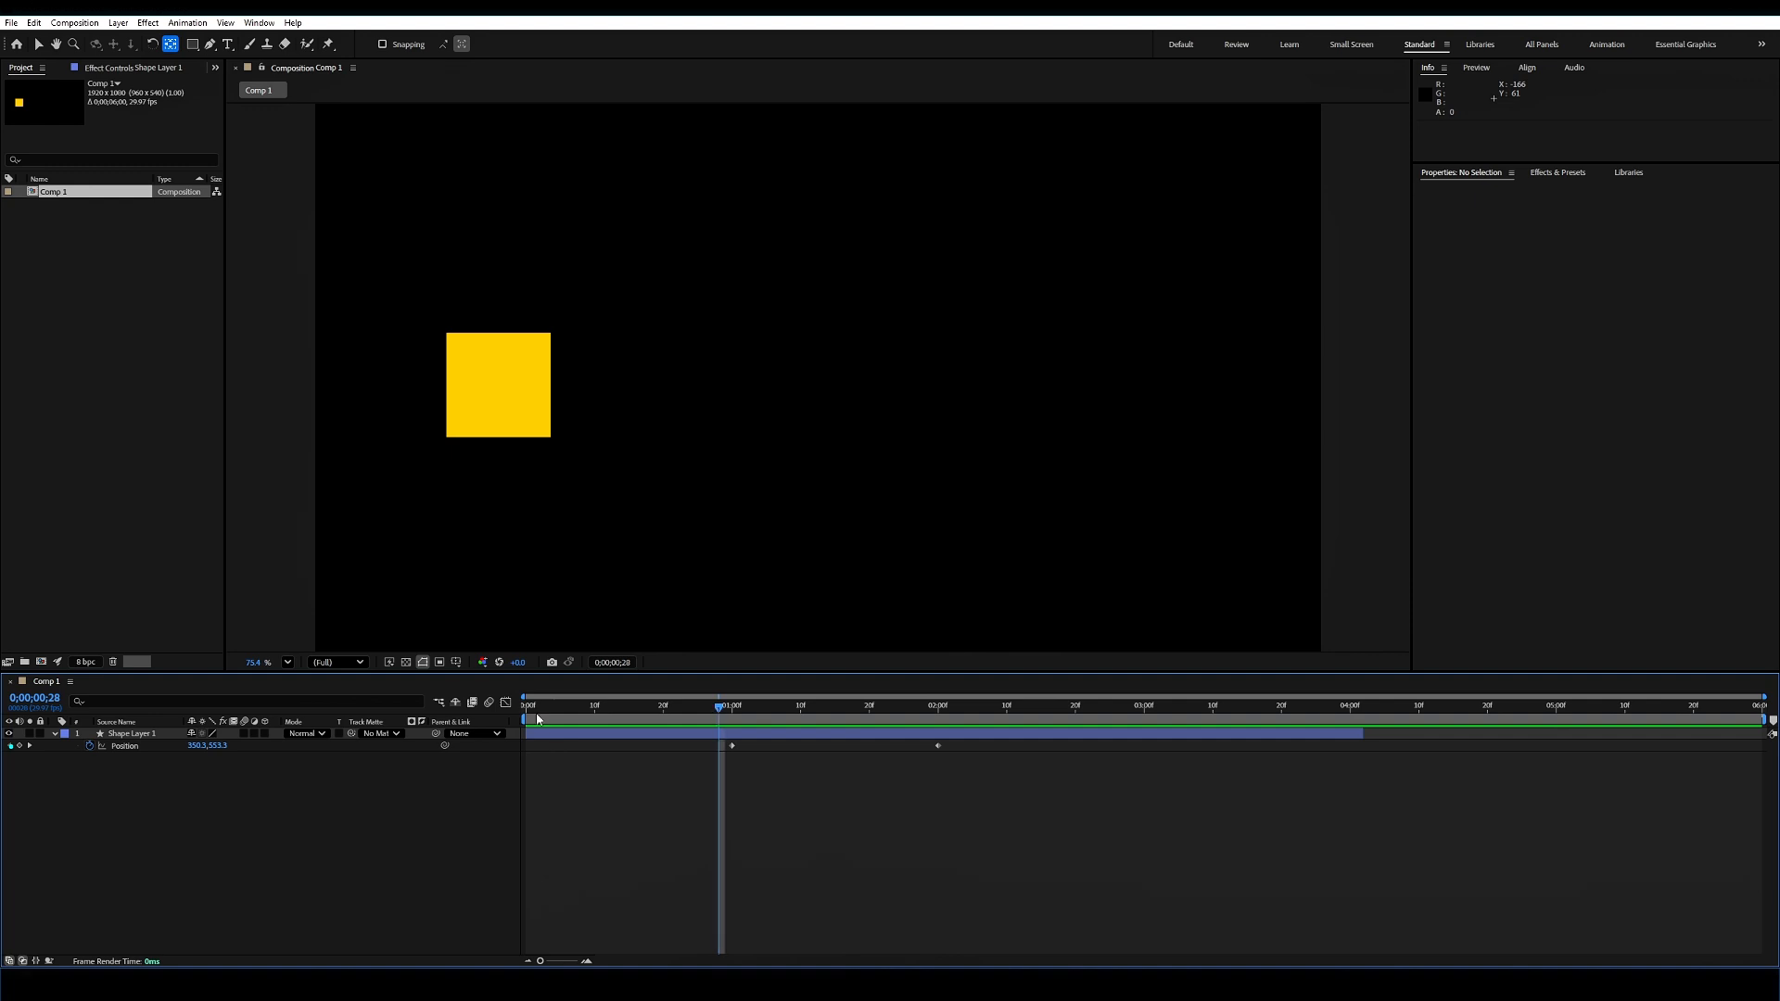
{"action": "key", "text": "Page_Down"}
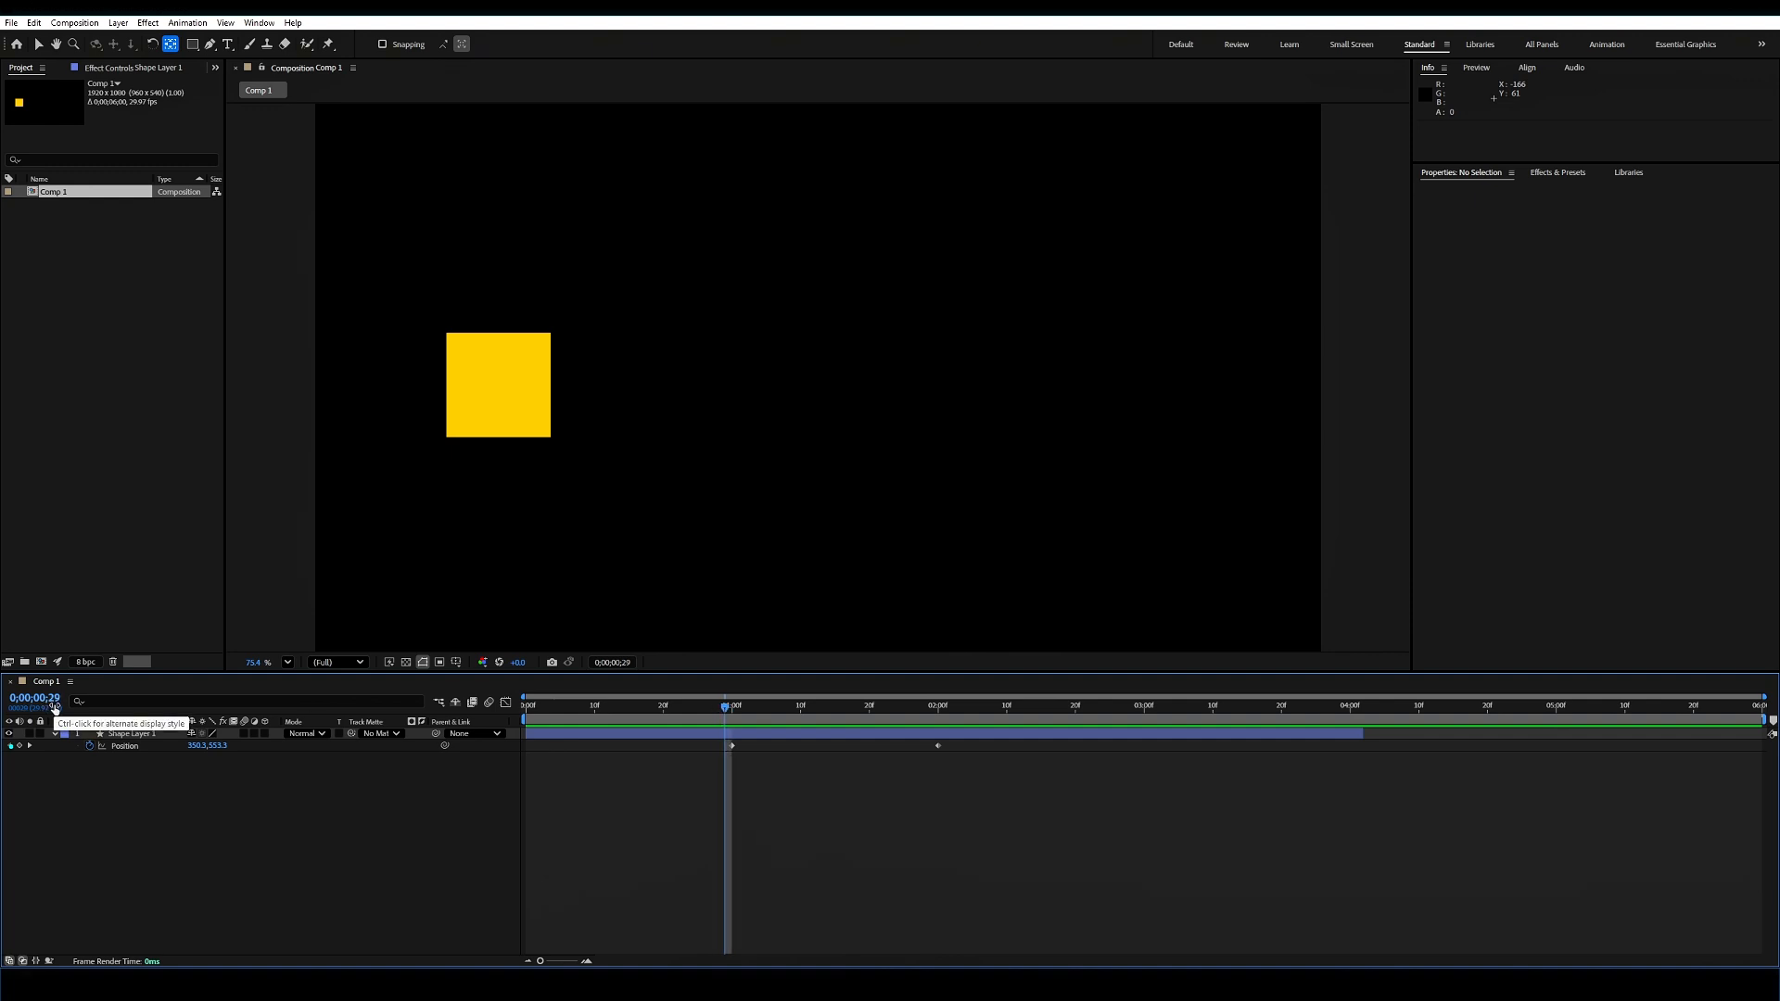
{"action": "key", "text": "Page_Down"}
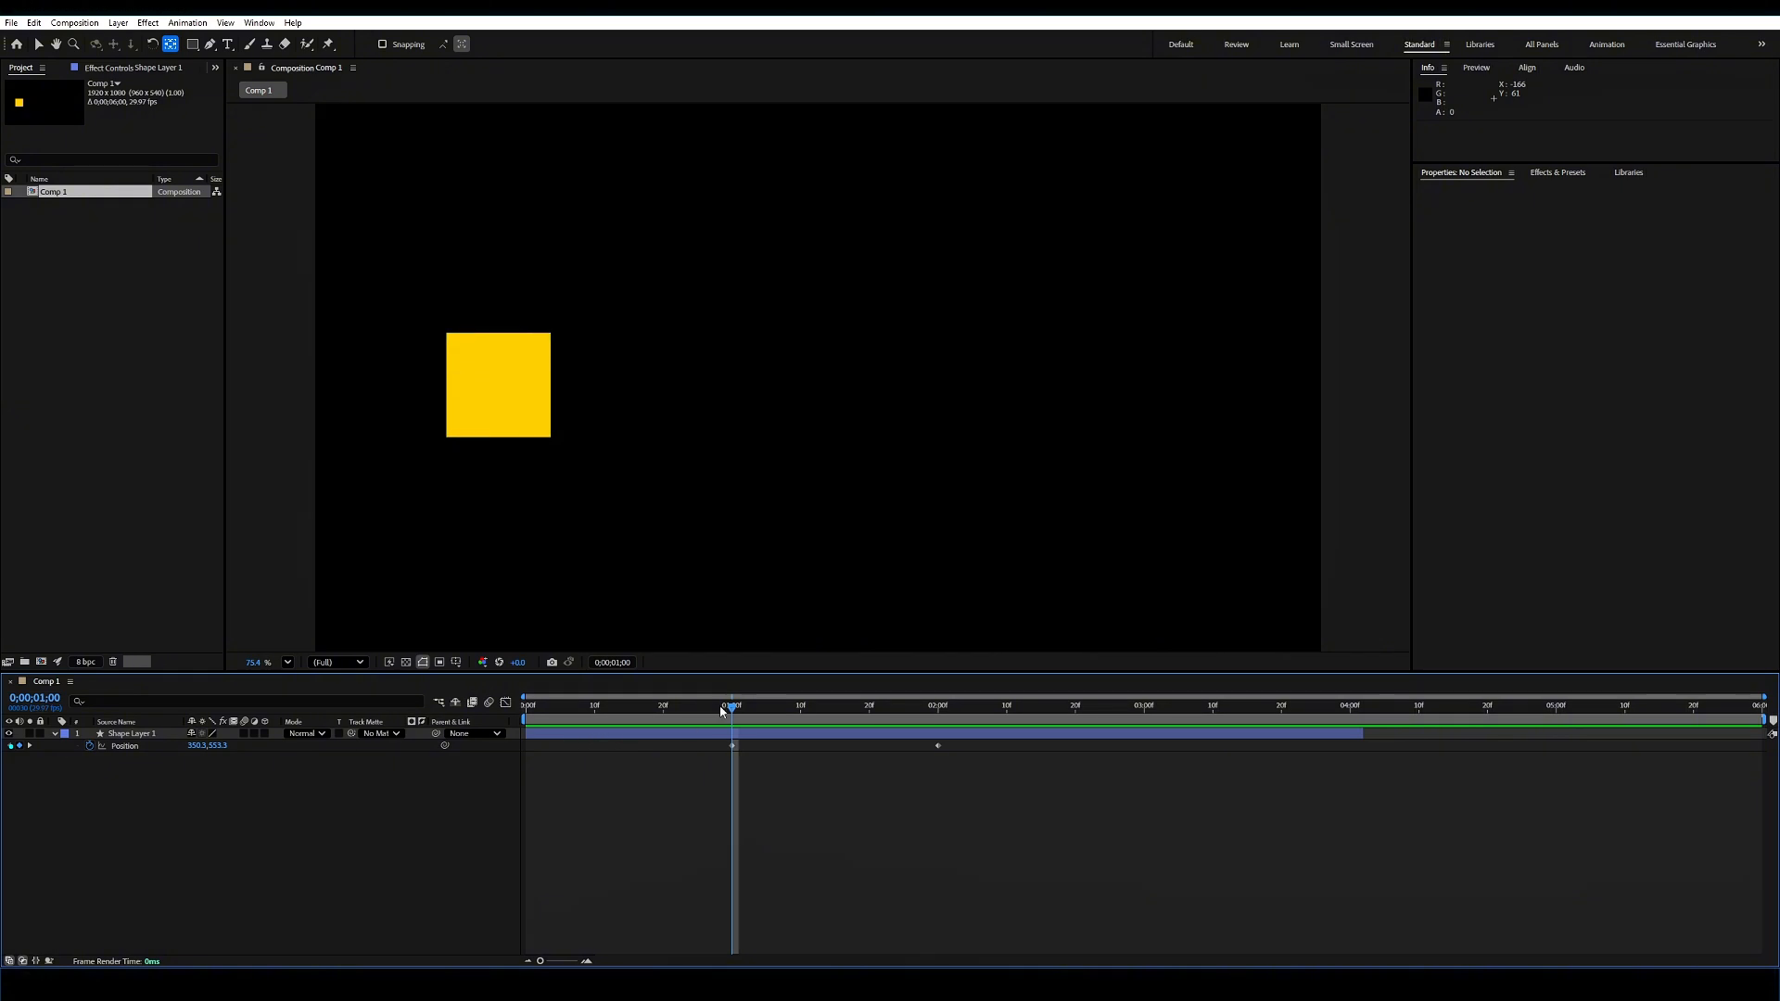
Step: Scrub to 0;00;00;09 and back to 0;00;01;00, and zoom in on the timeline to scrub around the first second more closely
{"action": "left_click_drag", "start_coordinate": [733, 714], "coordinate": [589, 716]}
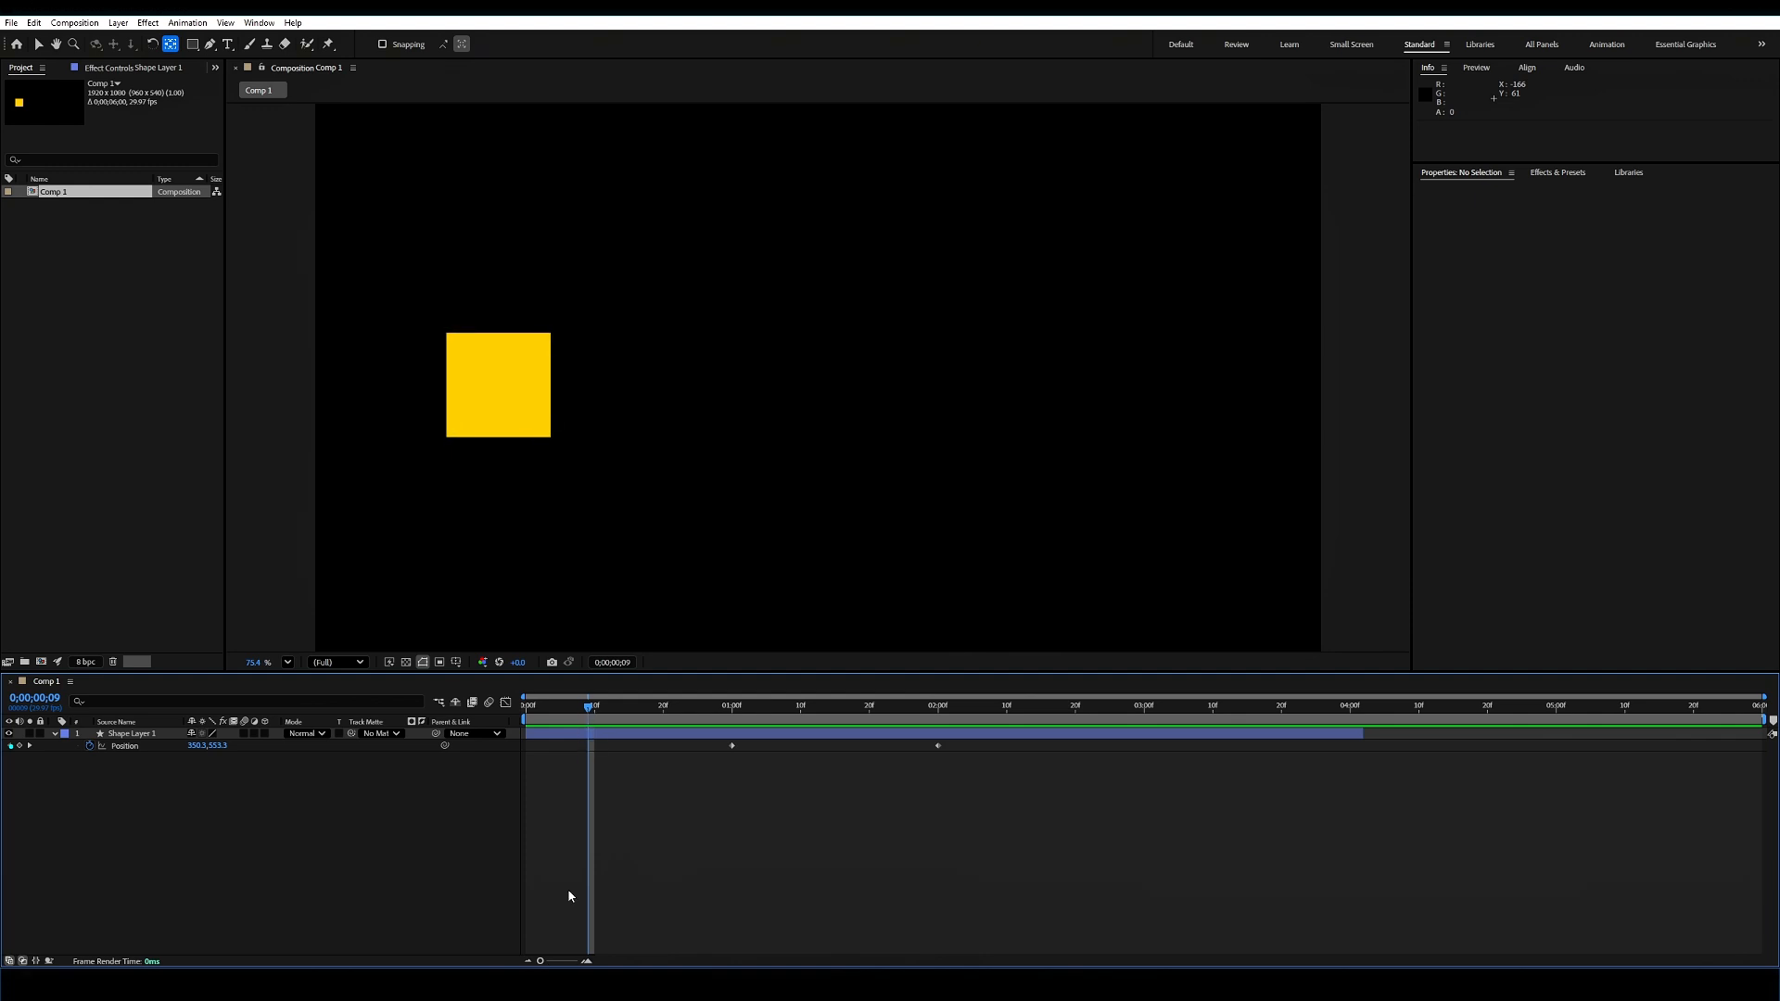
{"action": "left_click_drag", "start_coordinate": [590, 712], "coordinate": [730, 717]}
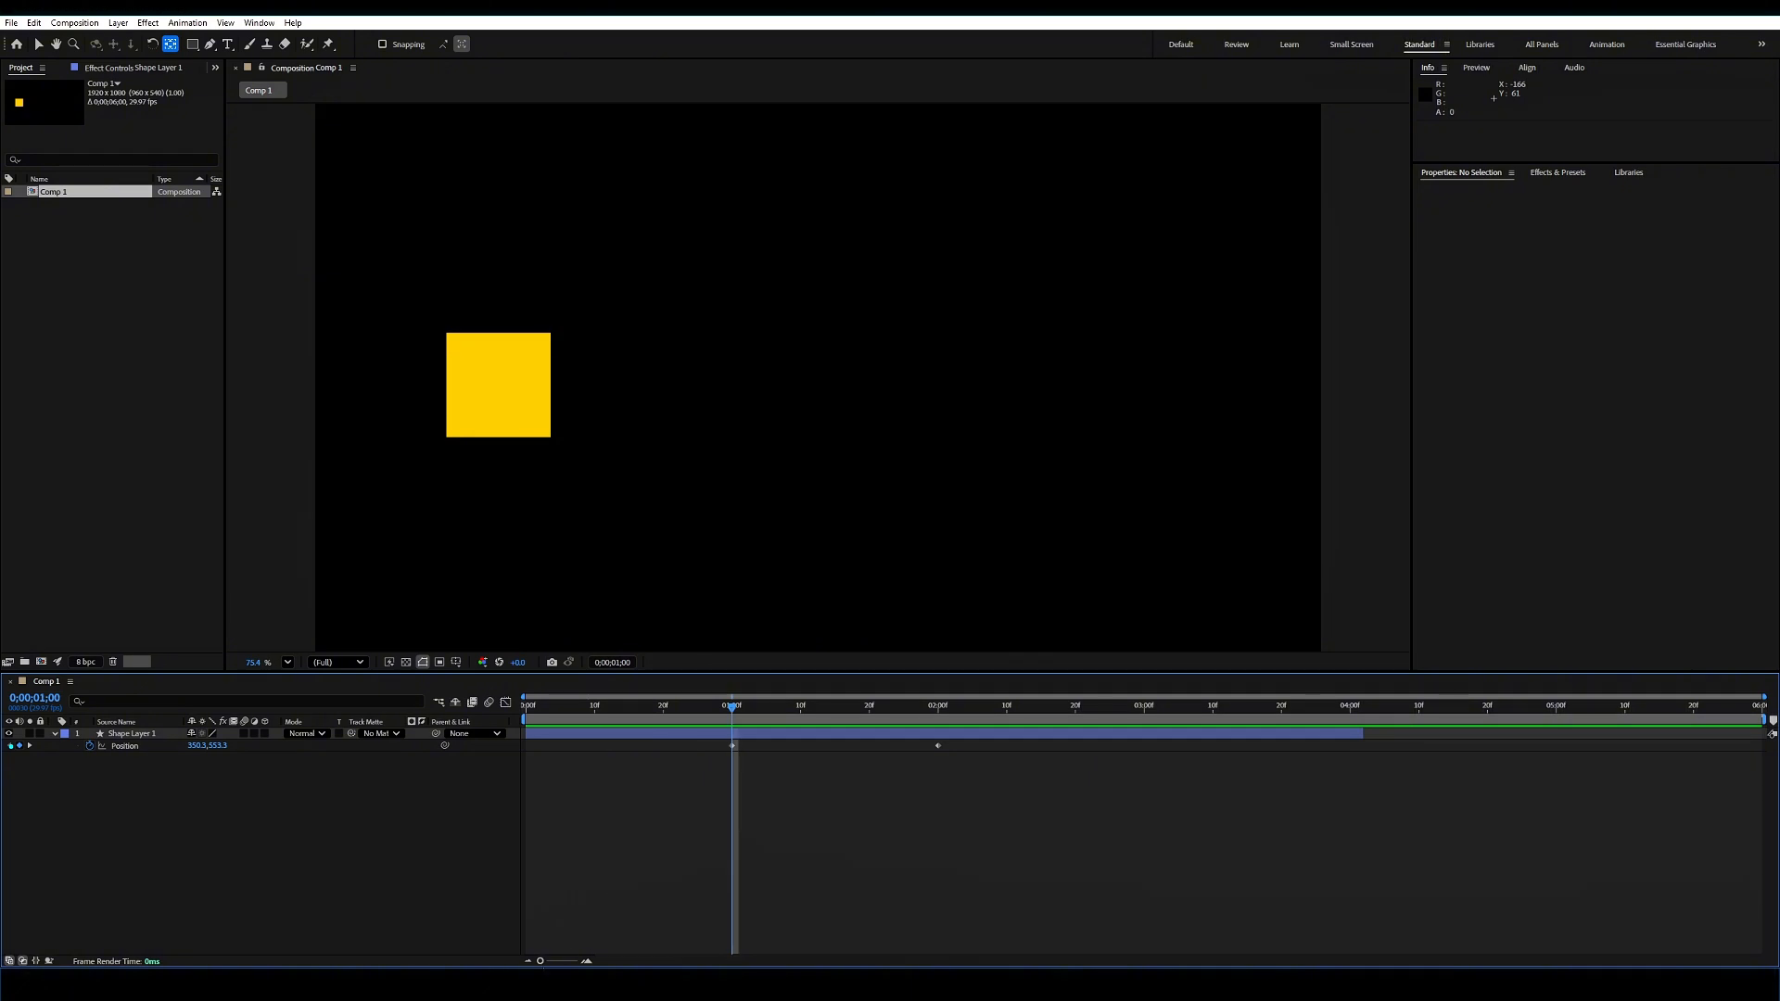
{"action": "left_click_drag", "start_coordinate": [544, 963], "coordinate": [564, 962]}
{"action": "left_click", "coordinate": [574, 713]}
{"action": "left_click_drag", "start_coordinate": [574, 712], "coordinate": [786, 720]}
Step: Return the time to 0;00;00;00 and show the composition's full six seconds in the timeline
{"action": "left_click_drag", "start_coordinate": [562, 962], "coordinate": [562, 962]}
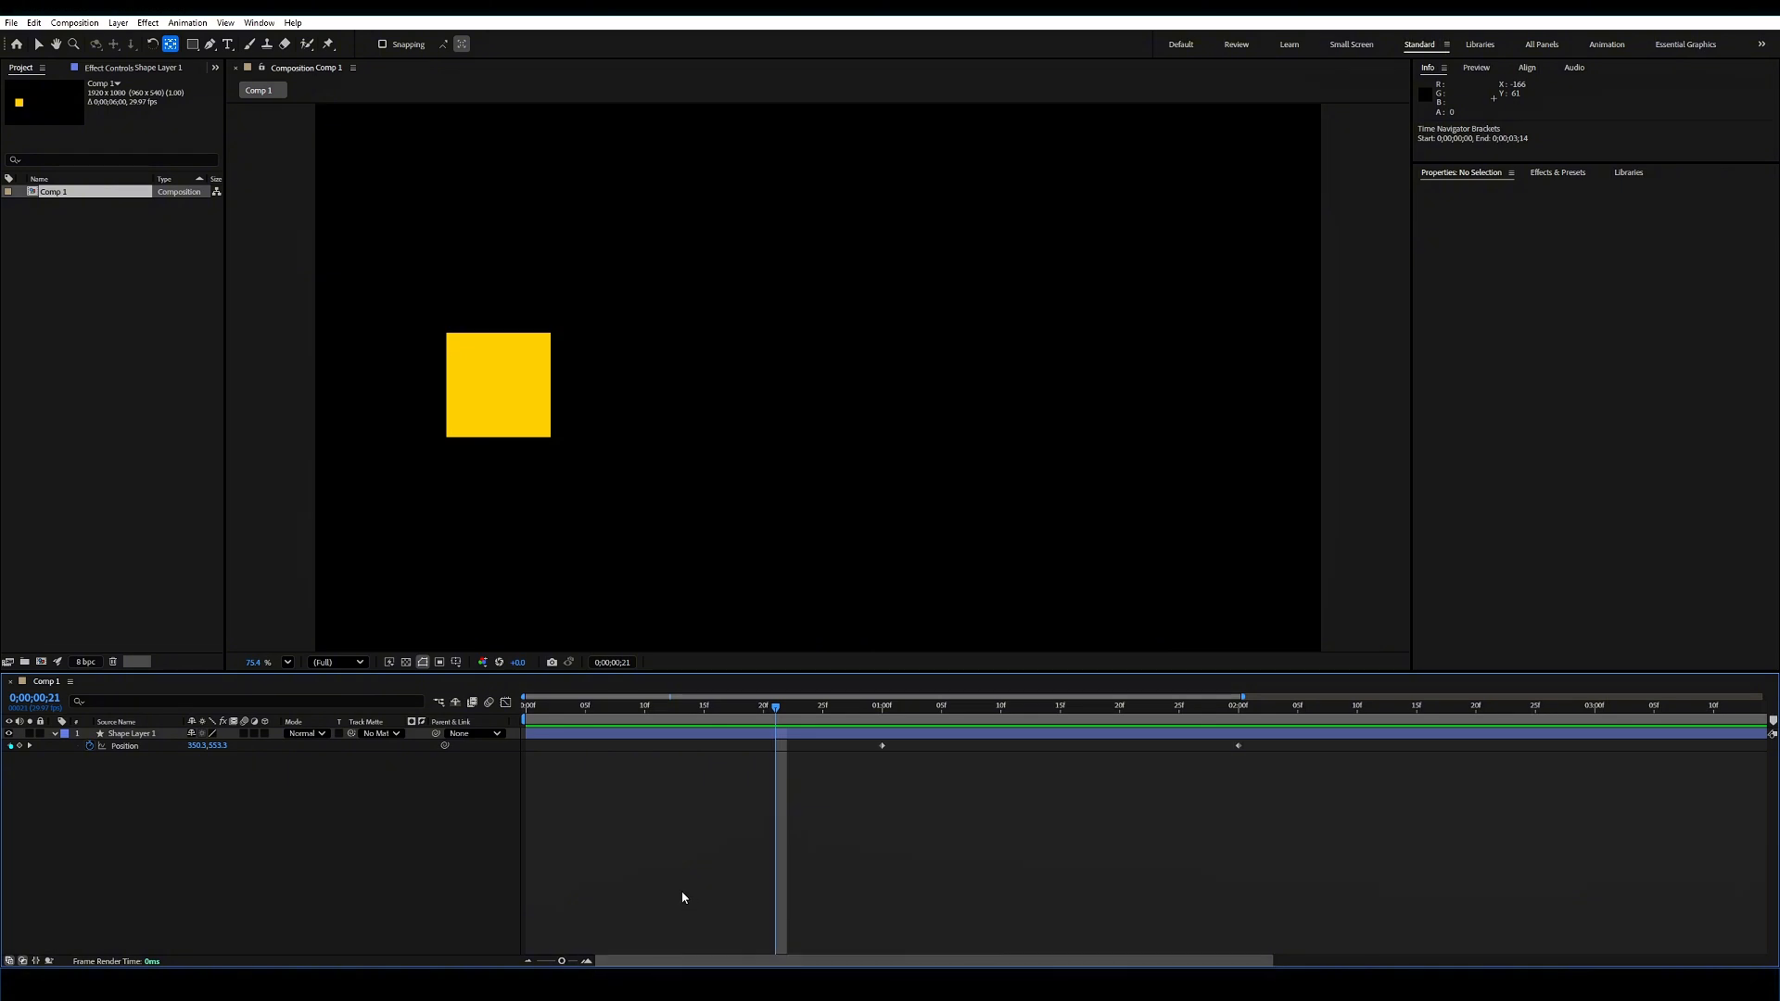
{"action": "mouse_move", "coordinate": [624, 964]}
{"action": "left_mouse_down"}
{"action": "mouse_move", "coordinate": [1133, 964]}
{"action": "mouse_move", "coordinate": [636, 944]}
{"action": "mouse_move", "coordinate": [1195, 948]}
{"action": "mouse_move", "coordinate": [608, 942]}
{"action": "left_mouse_up"}
{"action": "key", "text": "Home"}
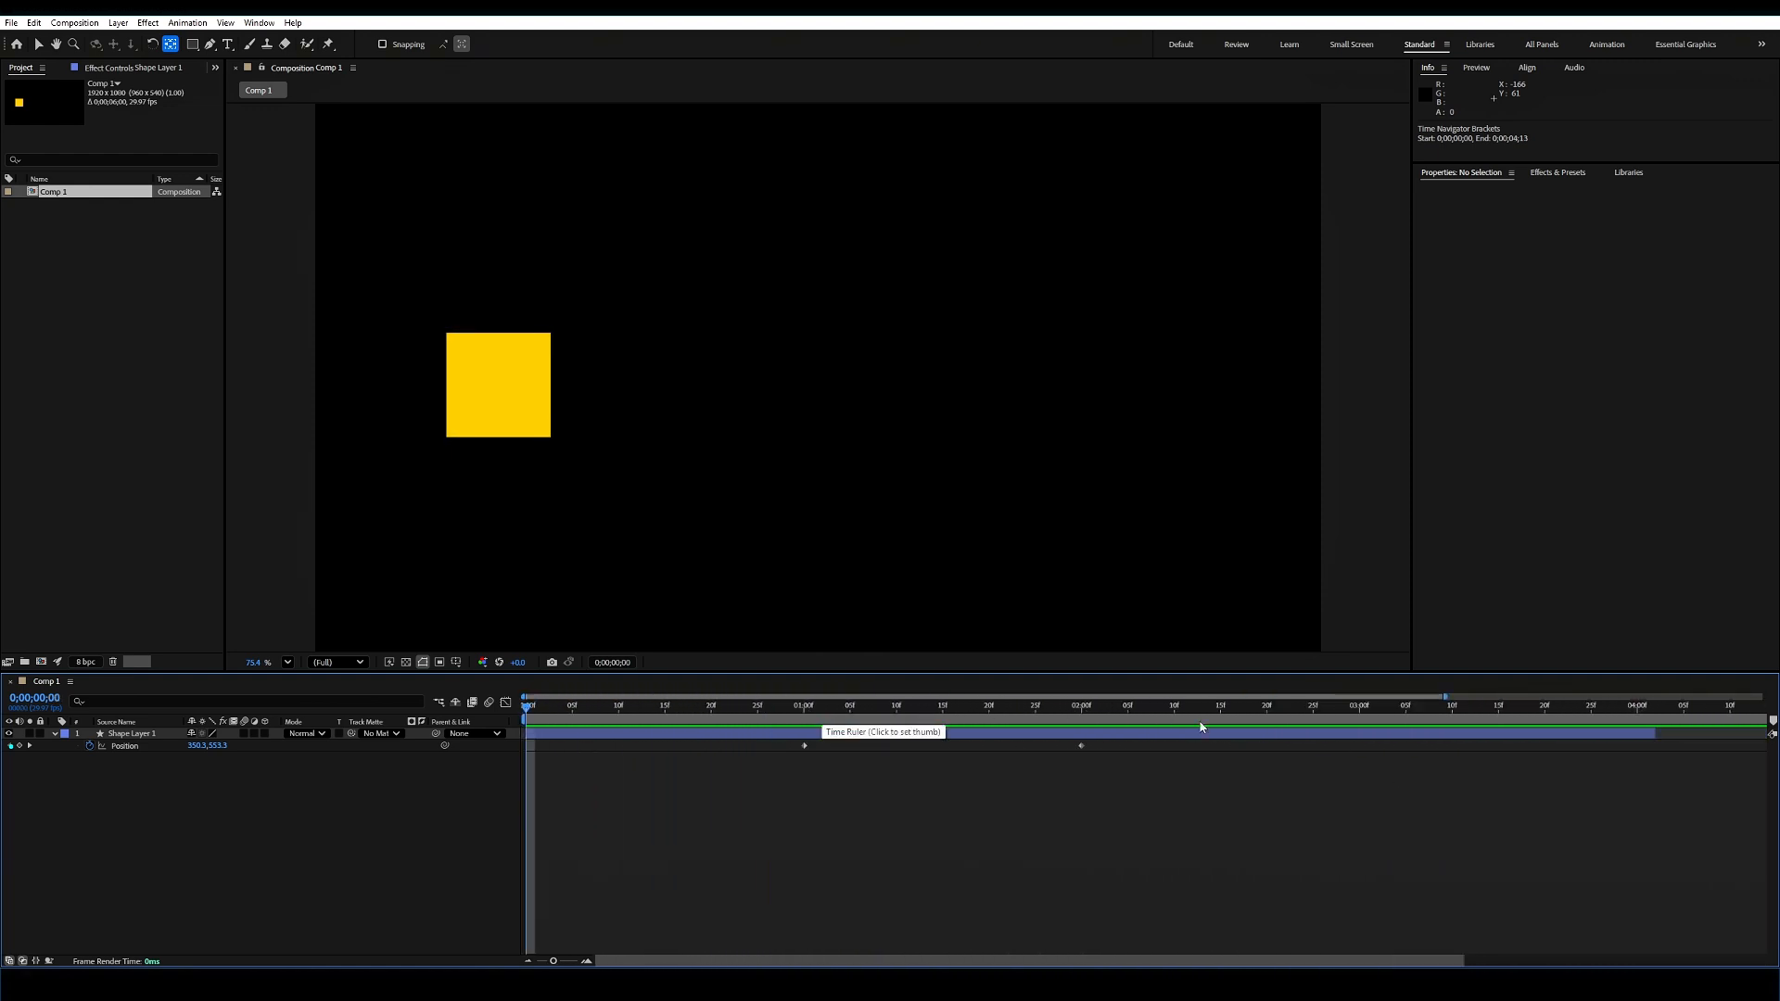
{"action": "left_click_drag", "start_coordinate": [1446, 695], "coordinate": [1765, 696]}
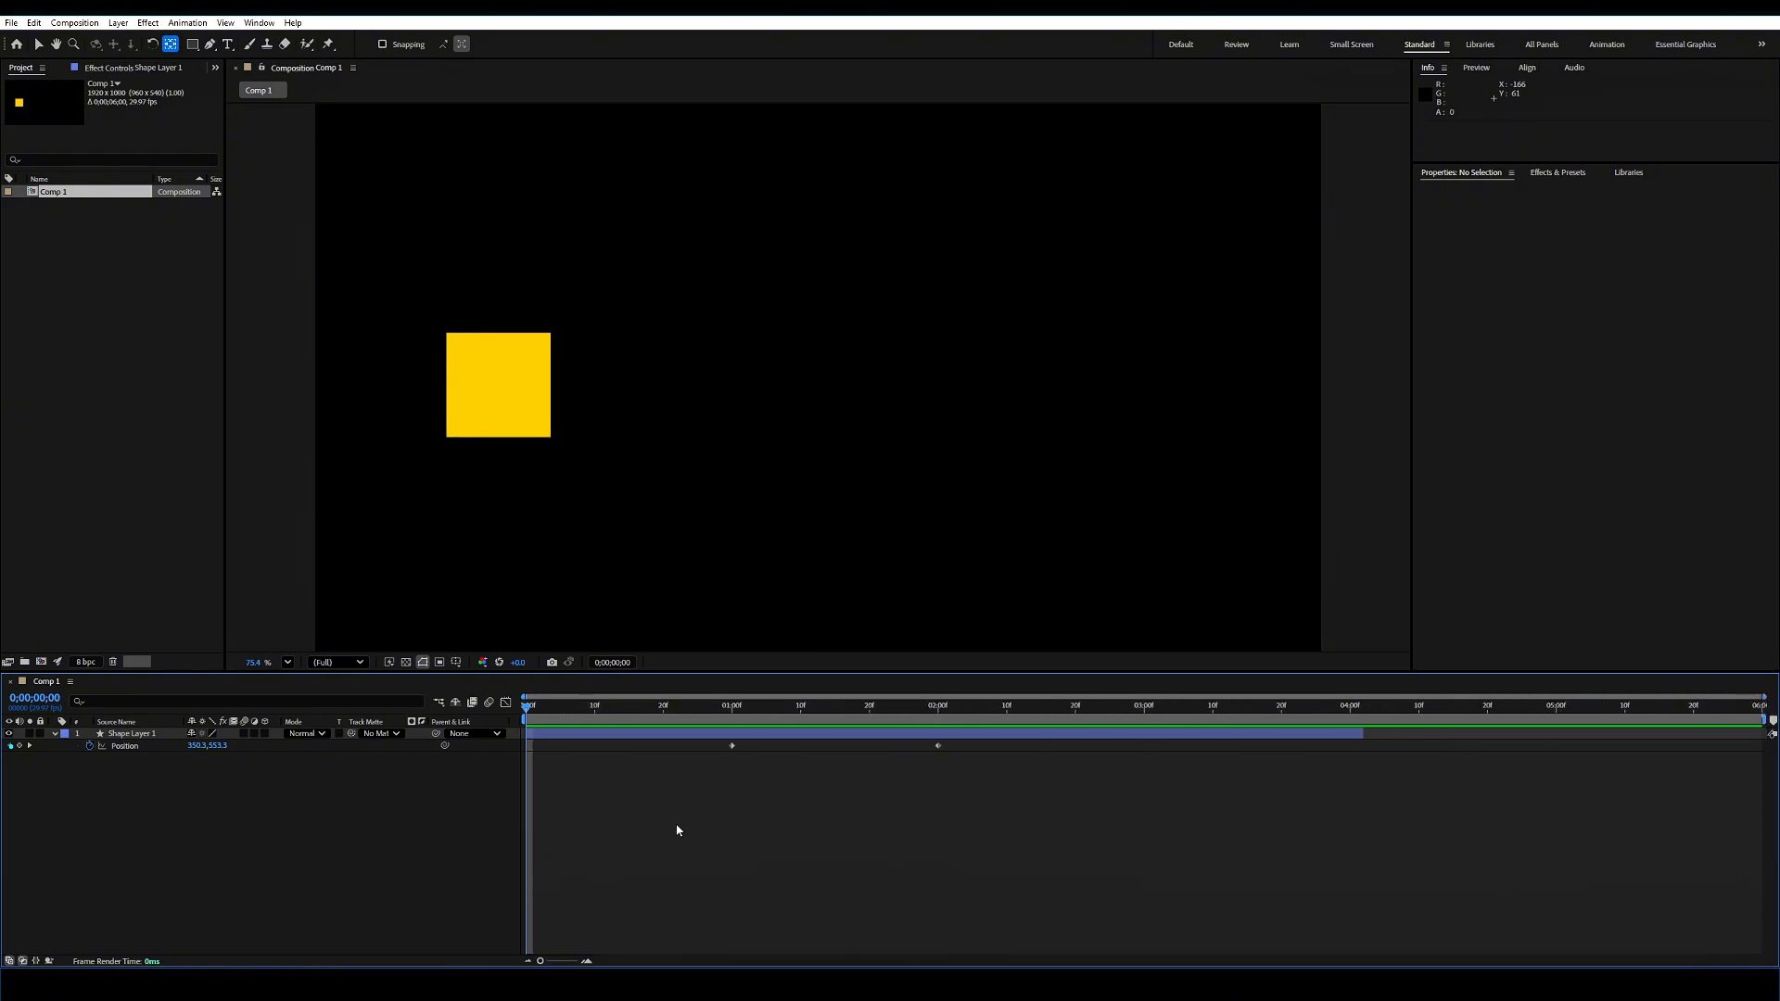
Step: Select Shape Layer 1, go to 0;00;02;14 and preview the playback past the end of its layer bar
{"action": "left_click", "coordinate": [135, 735]}
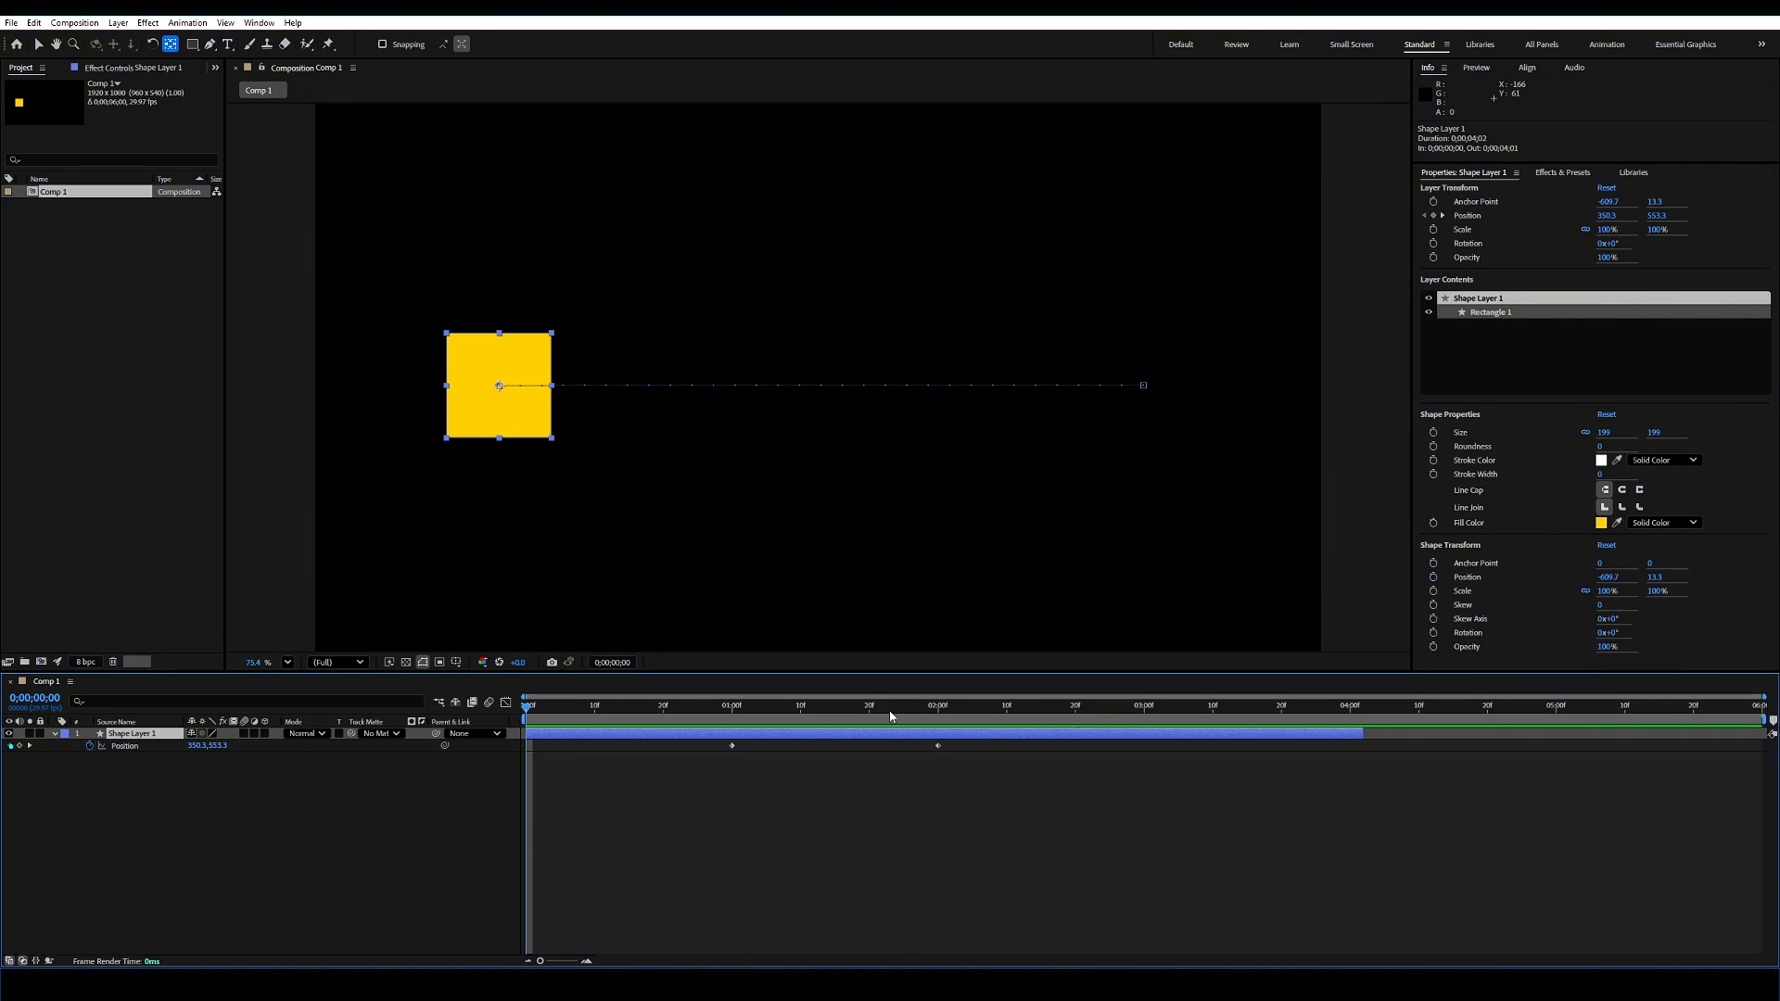
{"action": "left_click_drag", "start_coordinate": [534, 708], "coordinate": [1051, 712]}
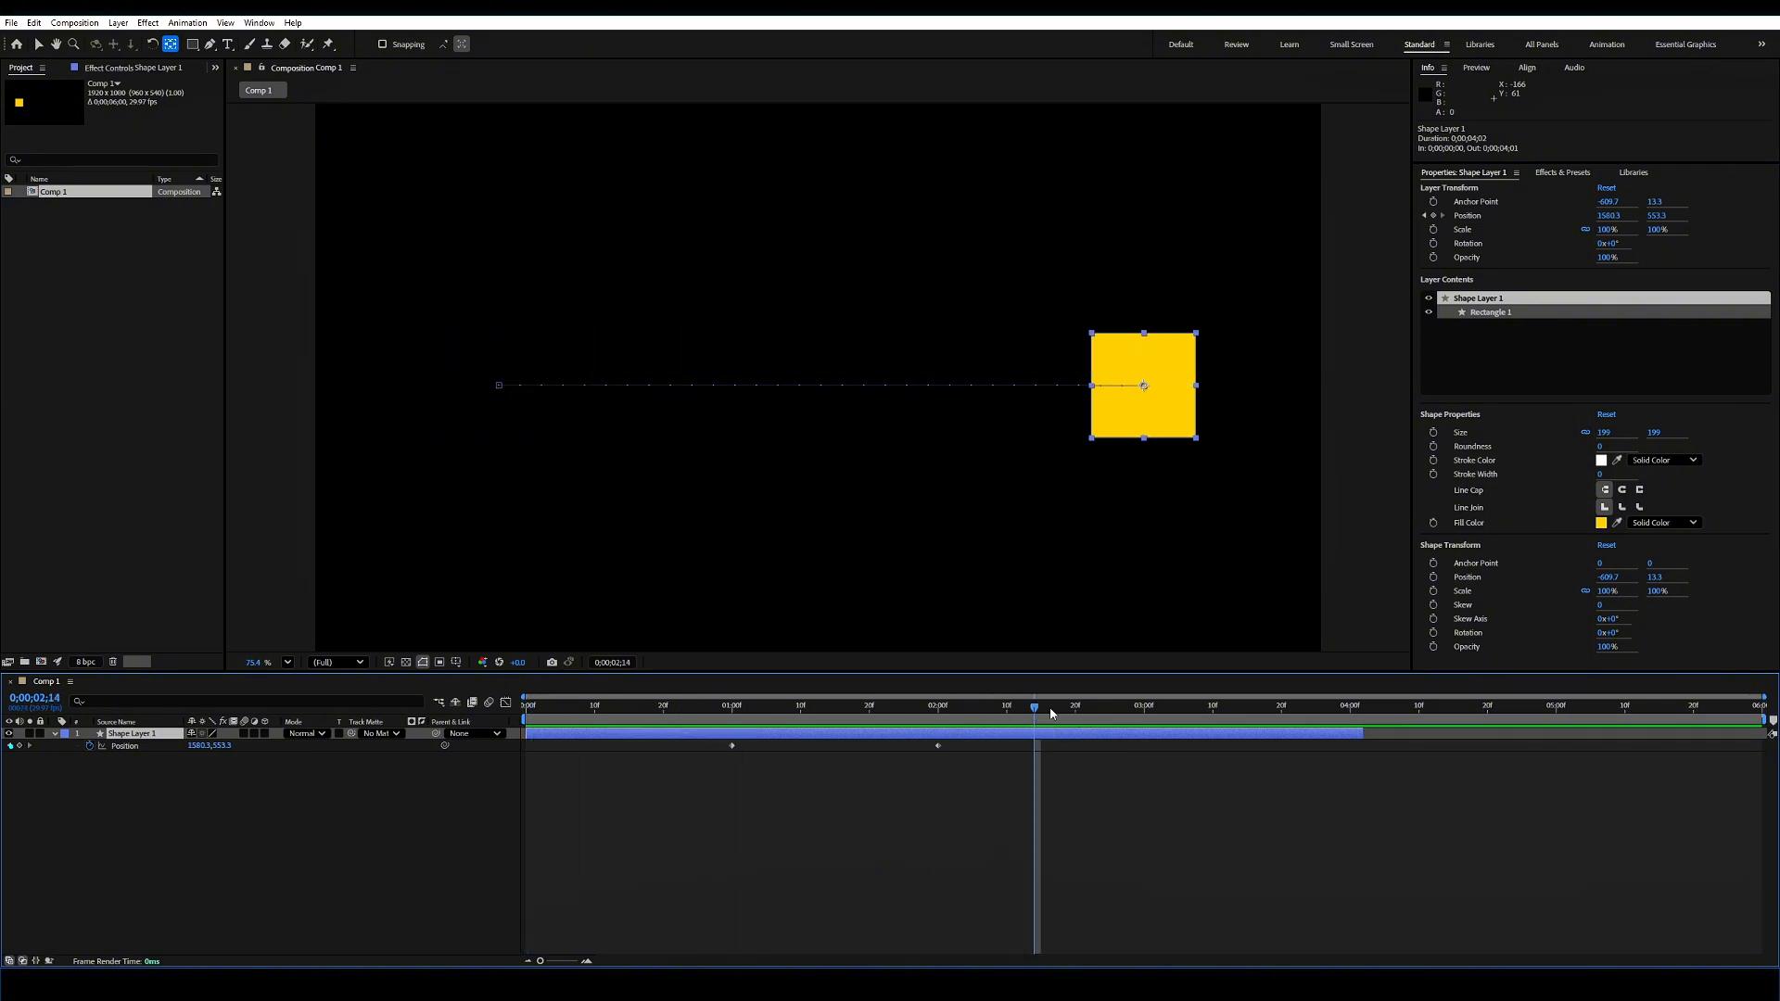
{"action": "key", "text": "space"}
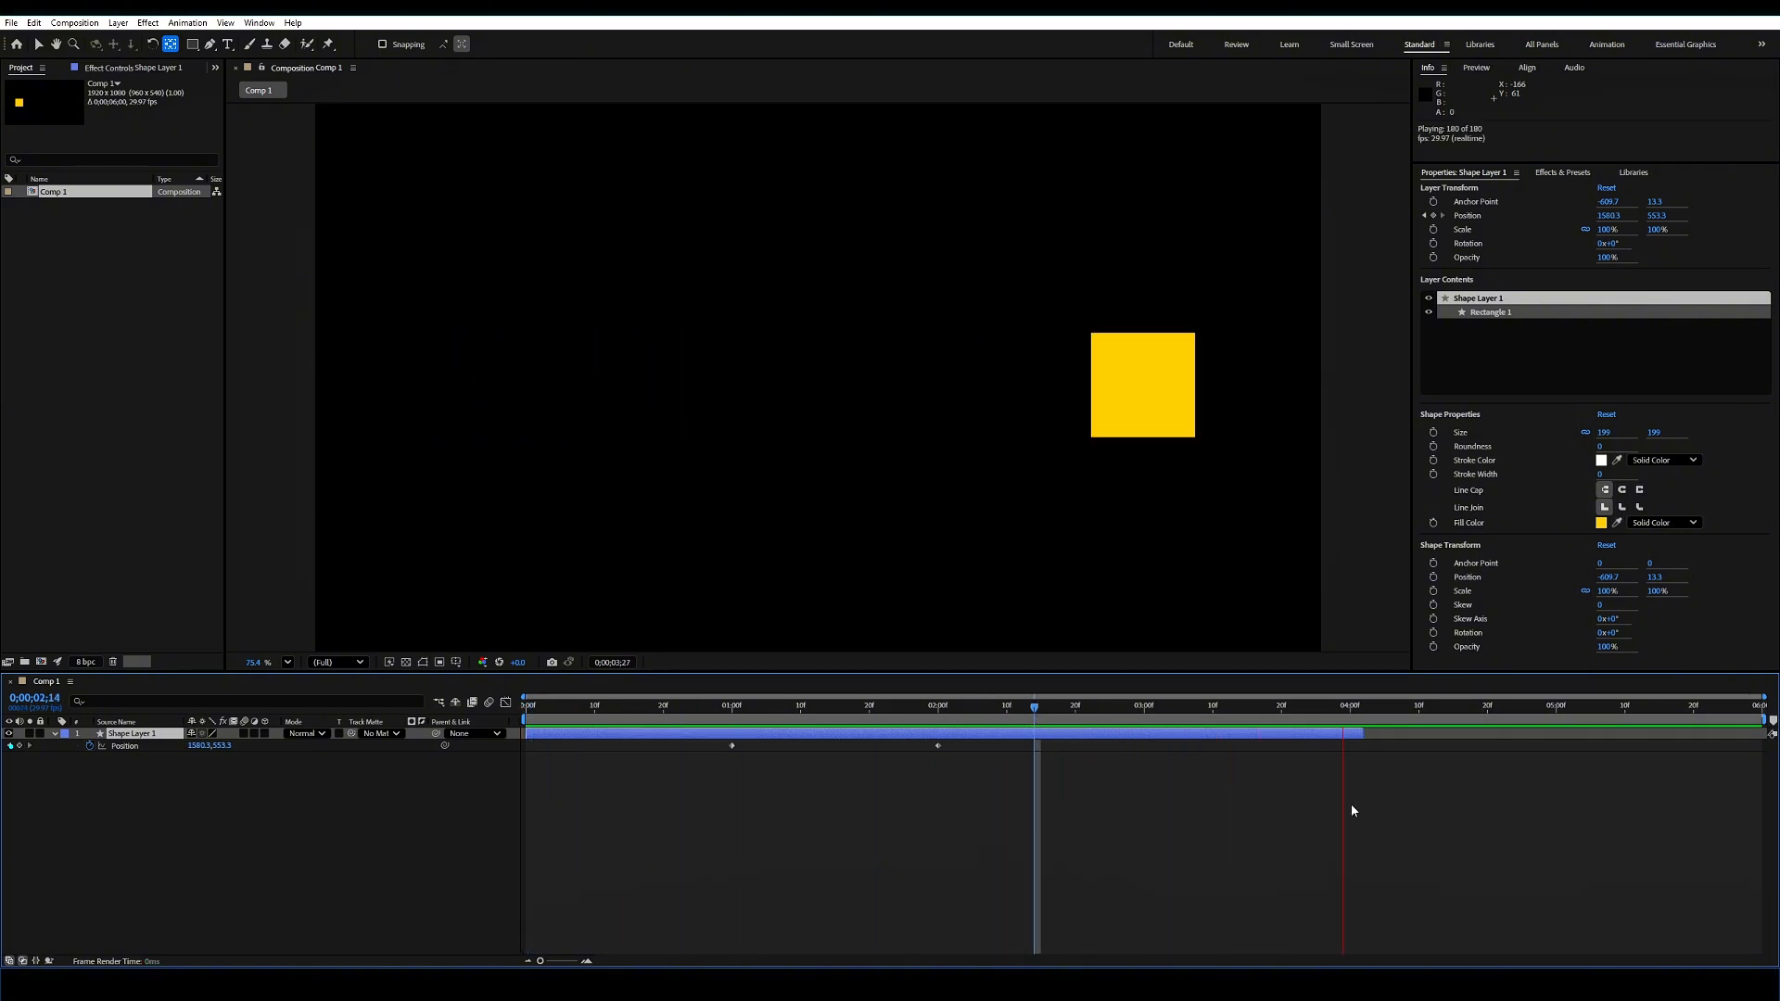
{"action": "key", "text": "space"}
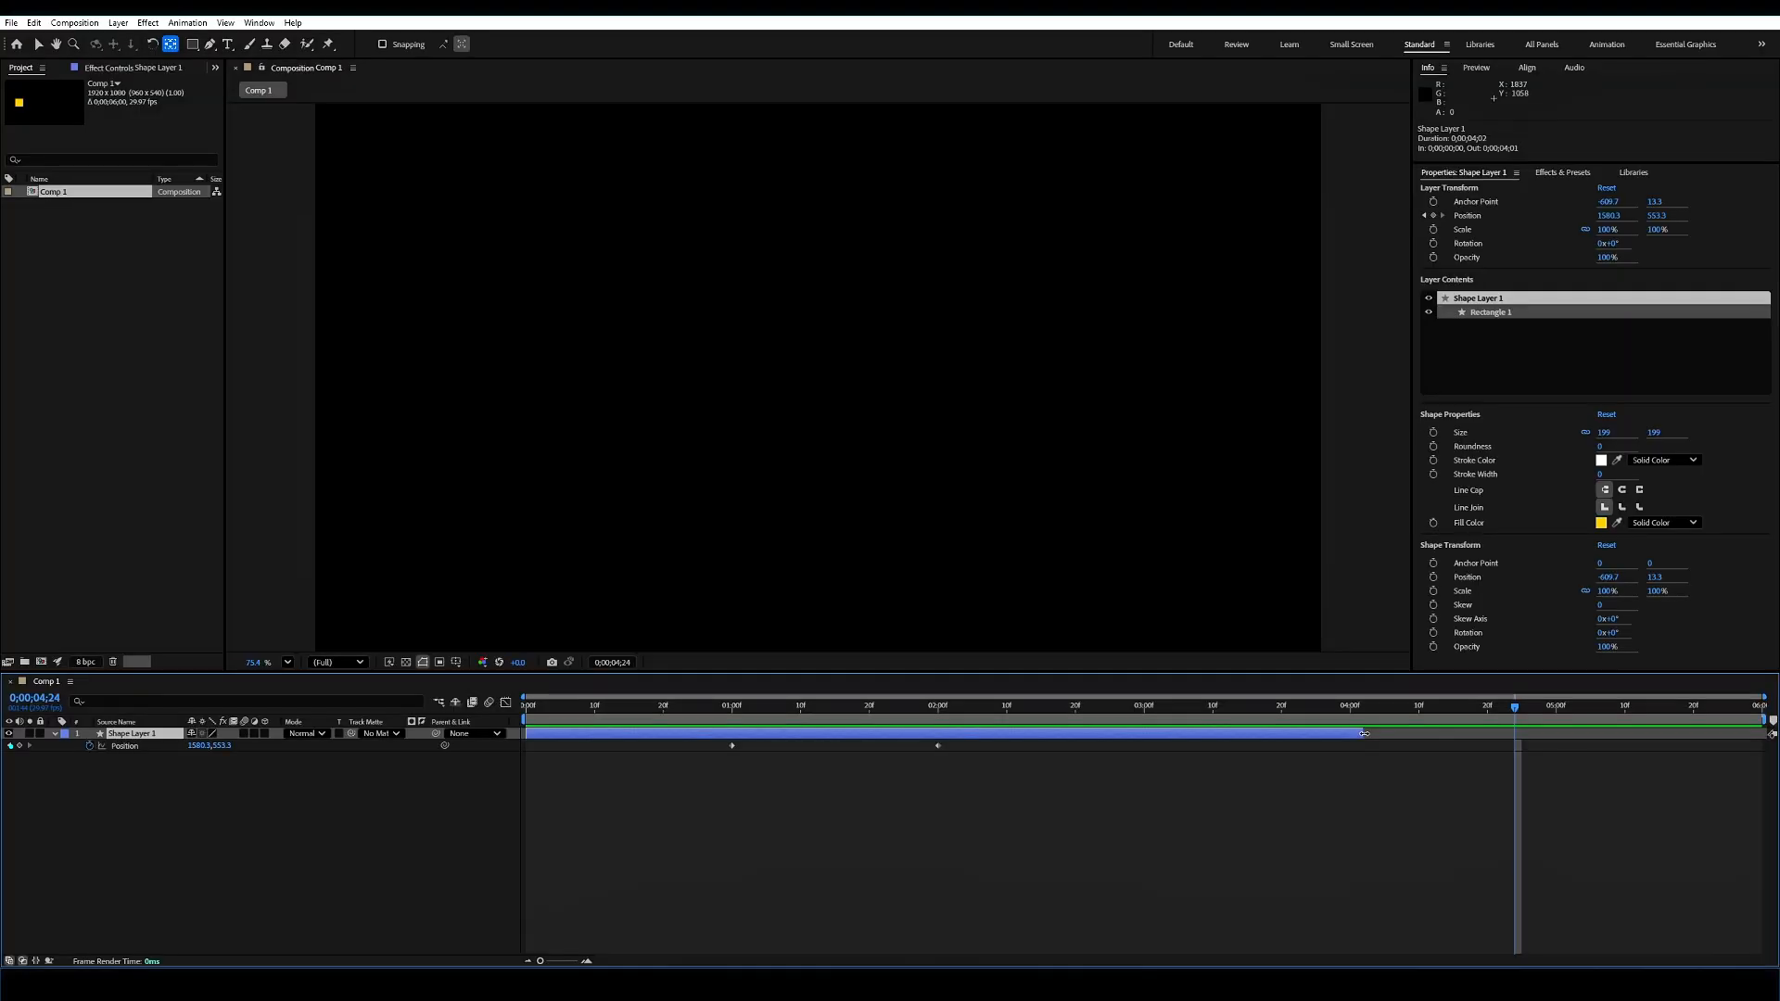
Step: Extend Shape Layer 1's end to 0;00;05;24, and shorten it again to 0;00;04;13
{"action": "left_click_drag", "start_coordinate": [1365, 734], "coordinate": [1726, 734]}
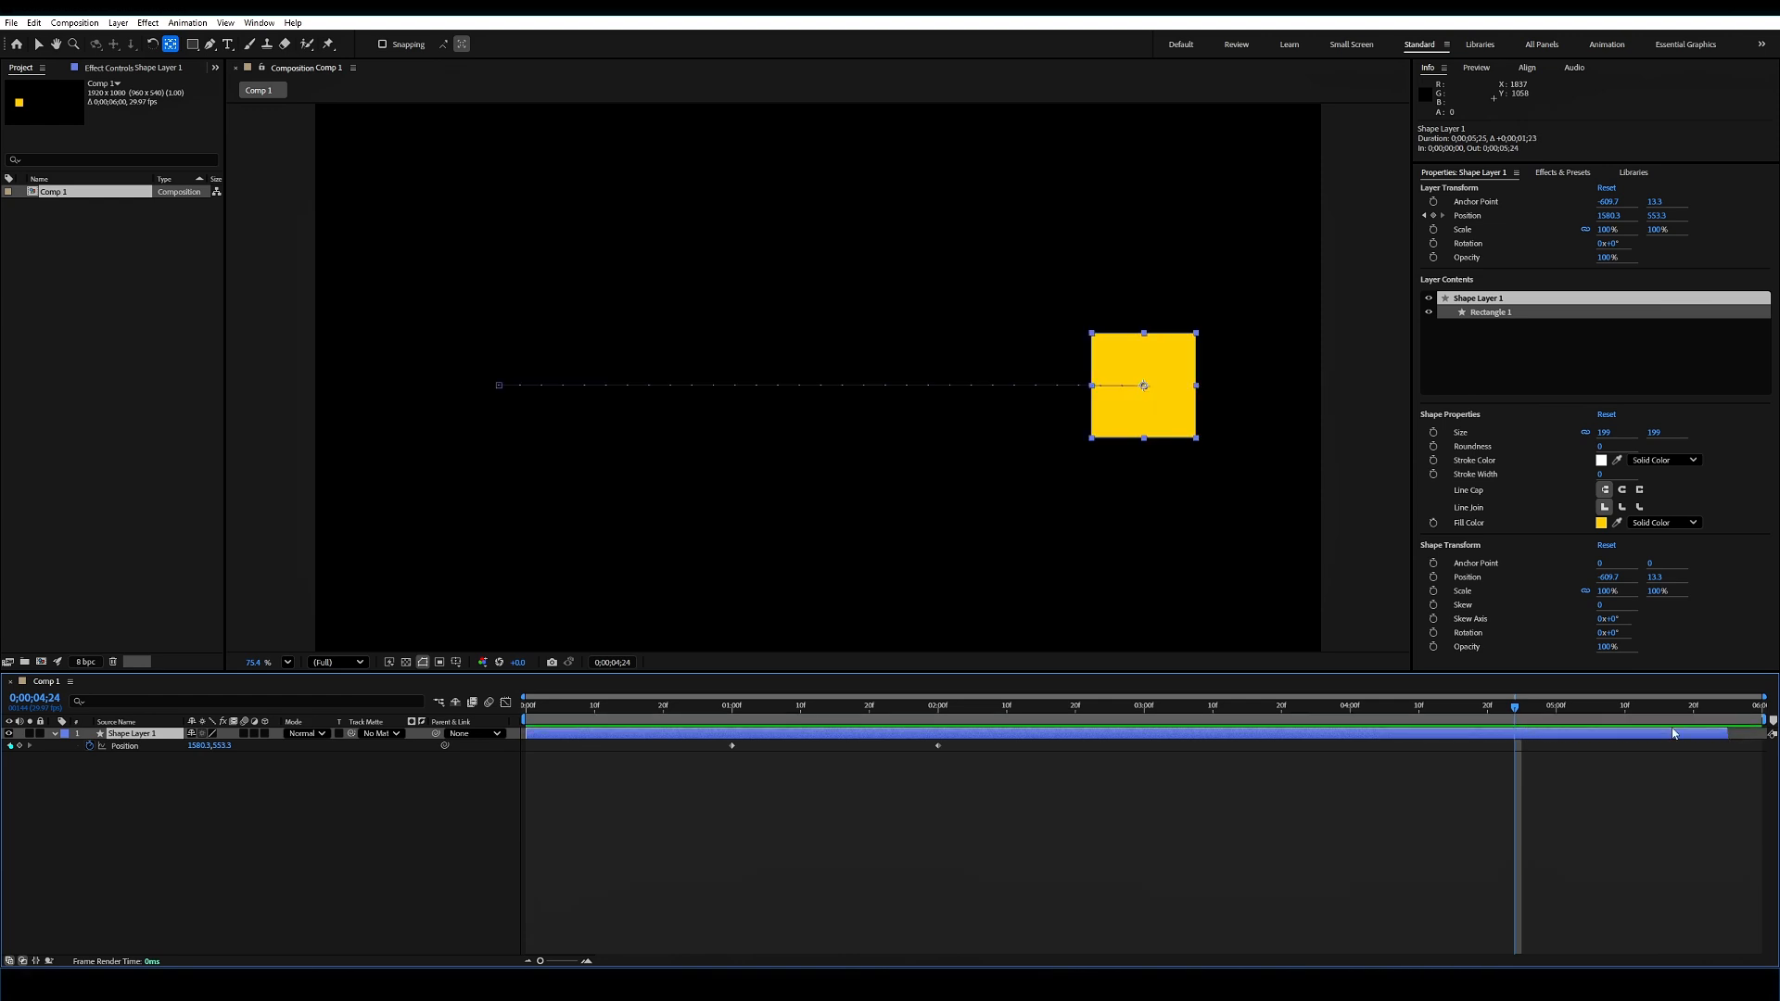
{"action": "left_click_drag", "start_coordinate": [1512, 710], "coordinate": [1287, 710]}
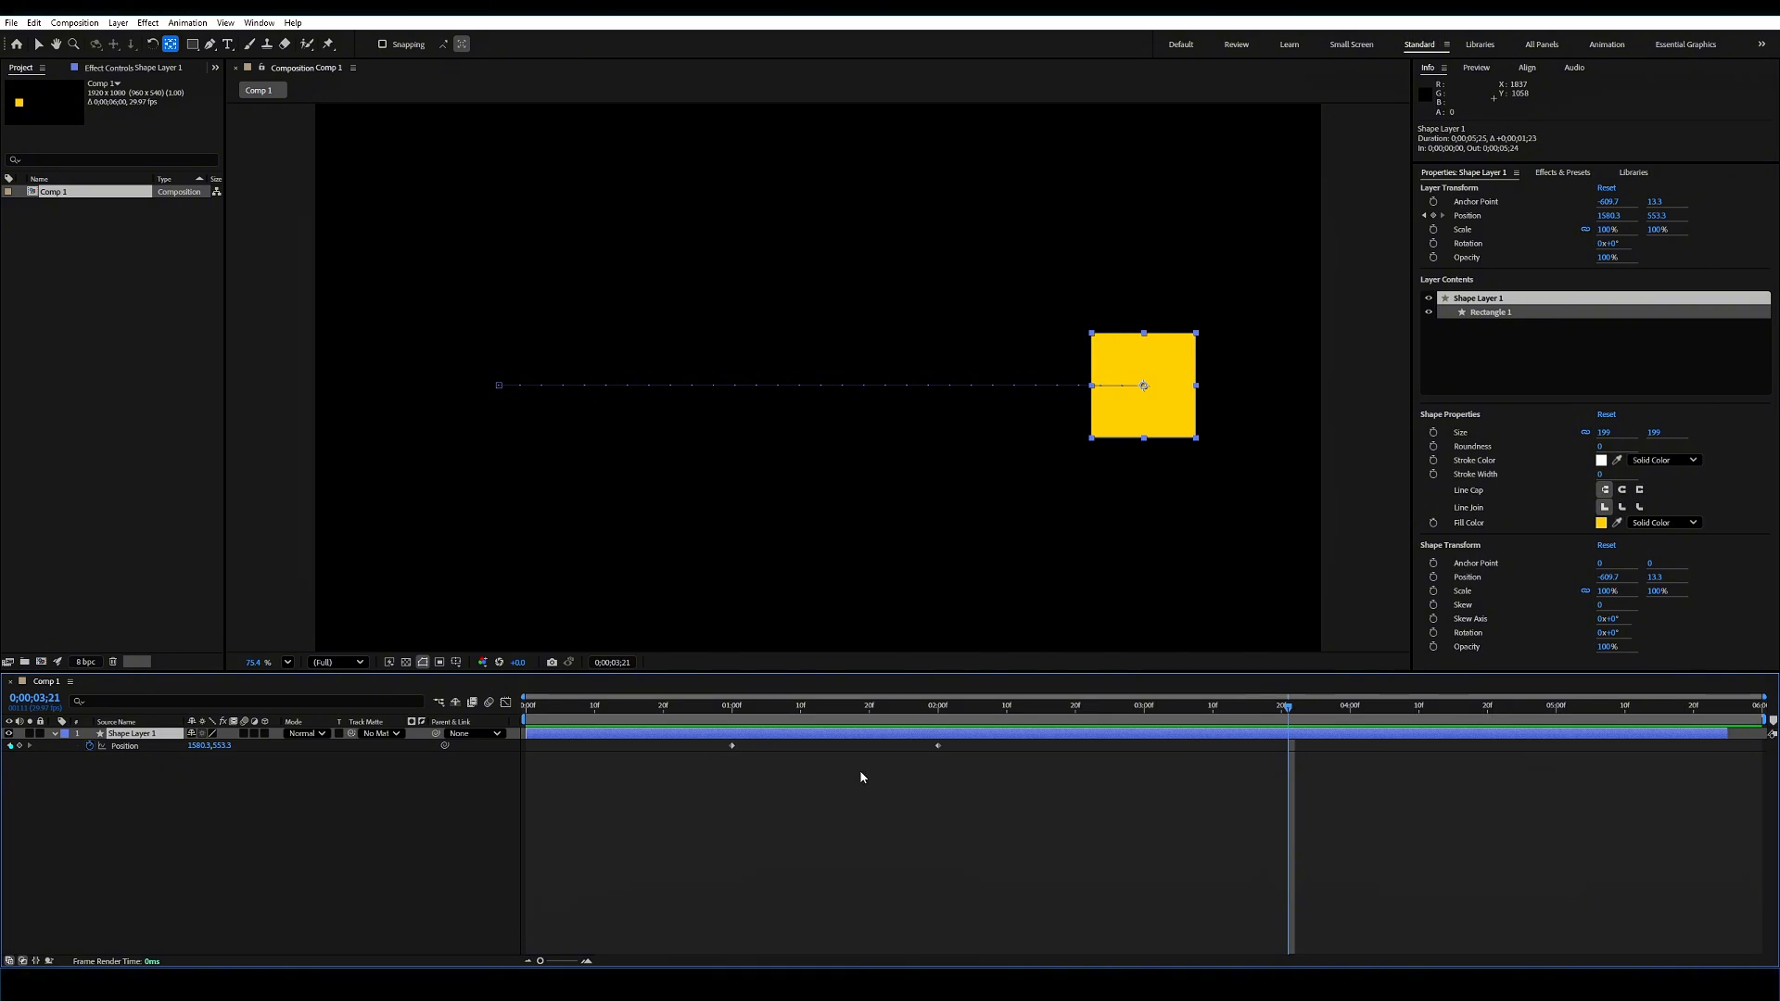
{"action": "left_click_drag", "start_coordinate": [1726, 734], "coordinate": [1186, 708]}
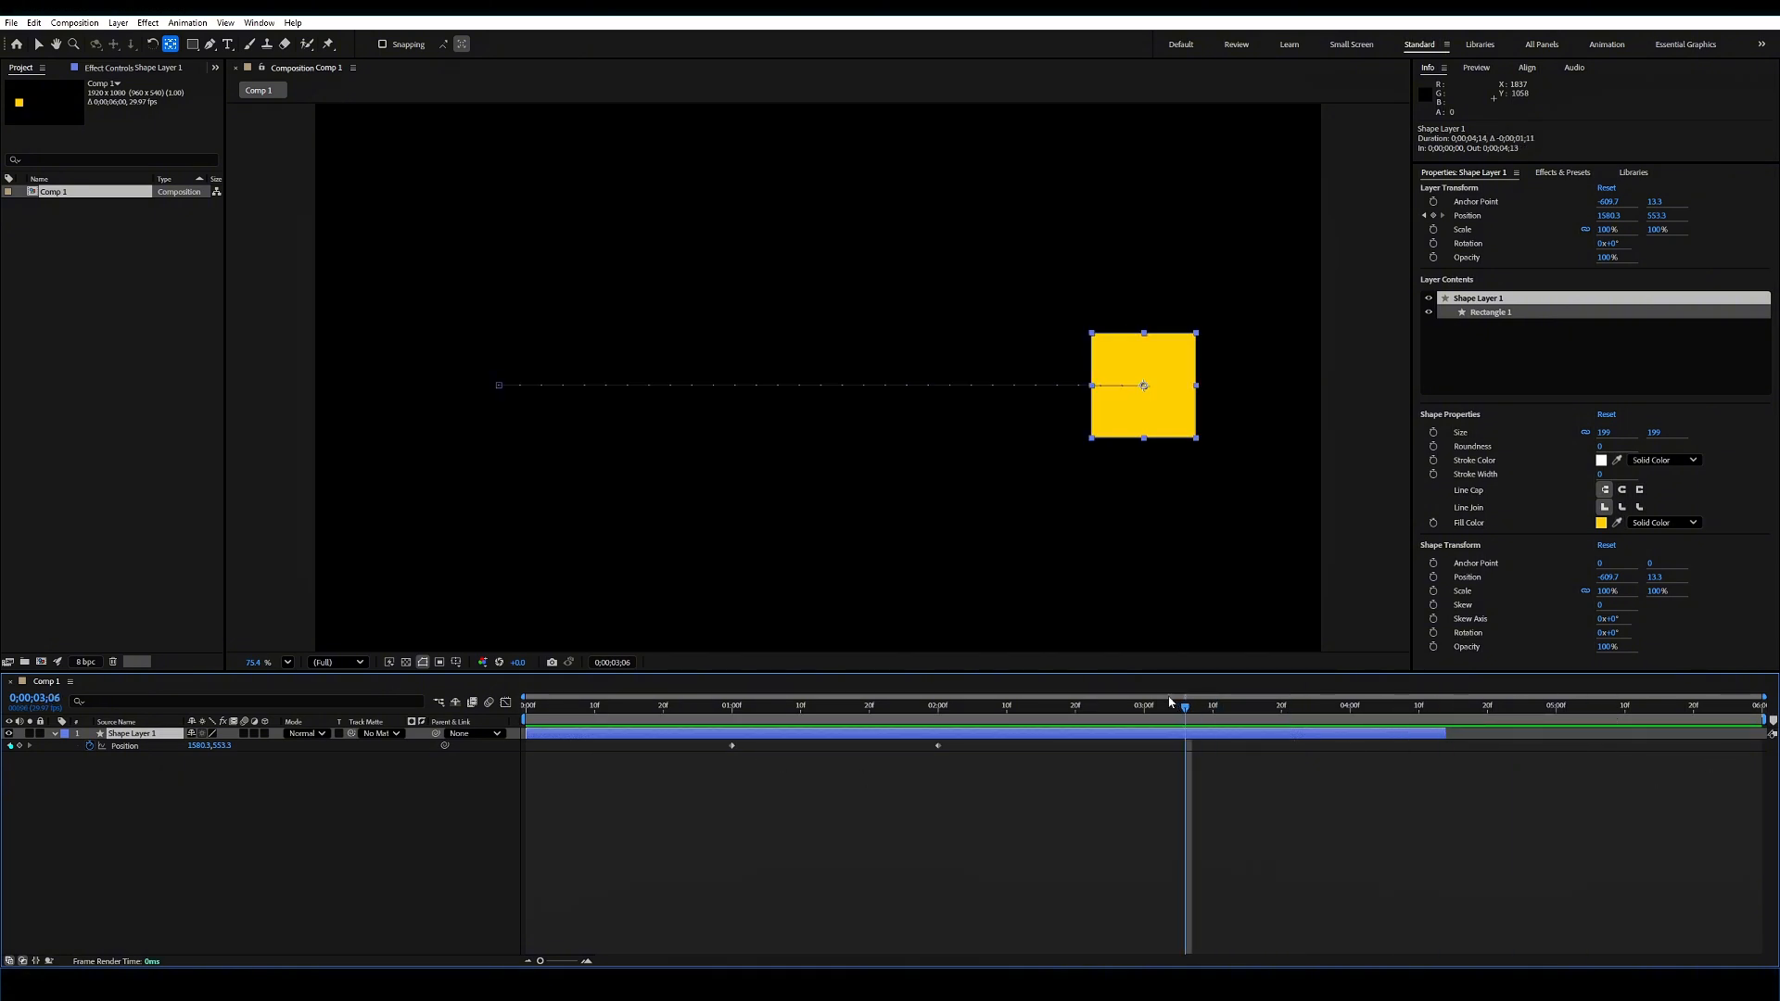
Step: Go to 0;00;01;00 and move Shape Layer 1 one second later so its bar starts there
{"action": "left_click", "coordinate": [770, 795]}
{"action": "left_click", "coordinate": [732, 708]}
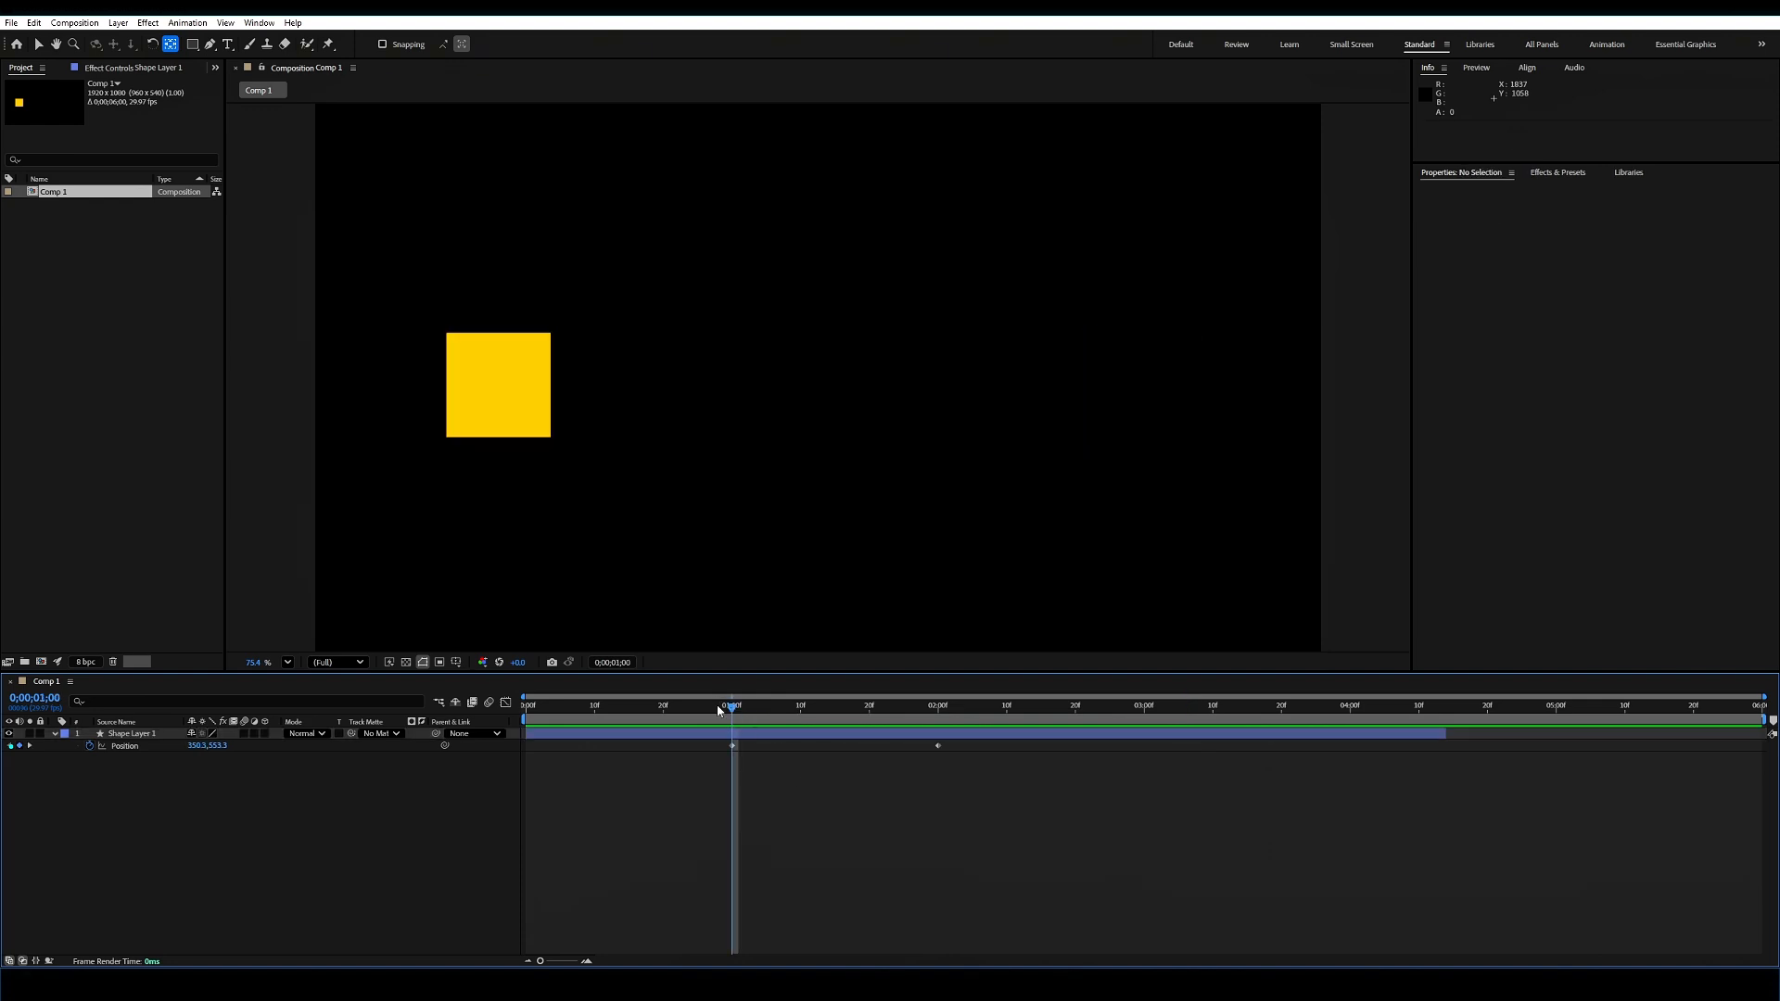
{"action": "left_click", "coordinate": [185, 735]}
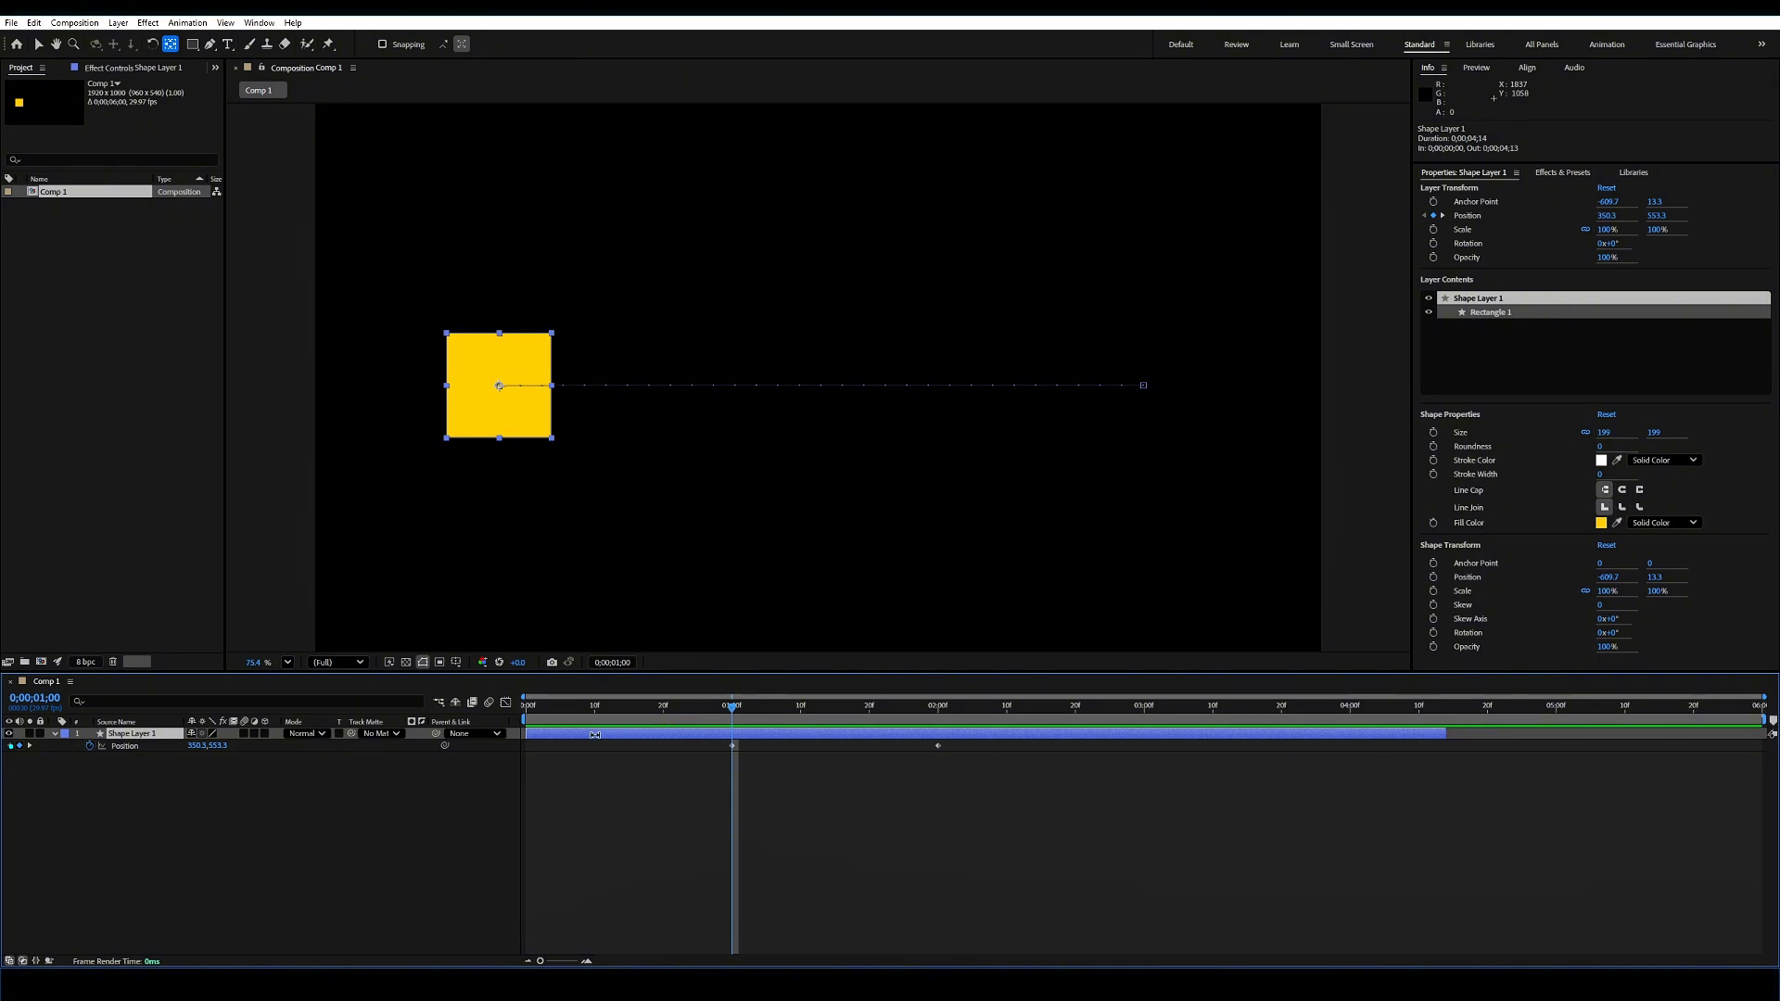
{"action": "left_click", "coordinate": [574, 822]}
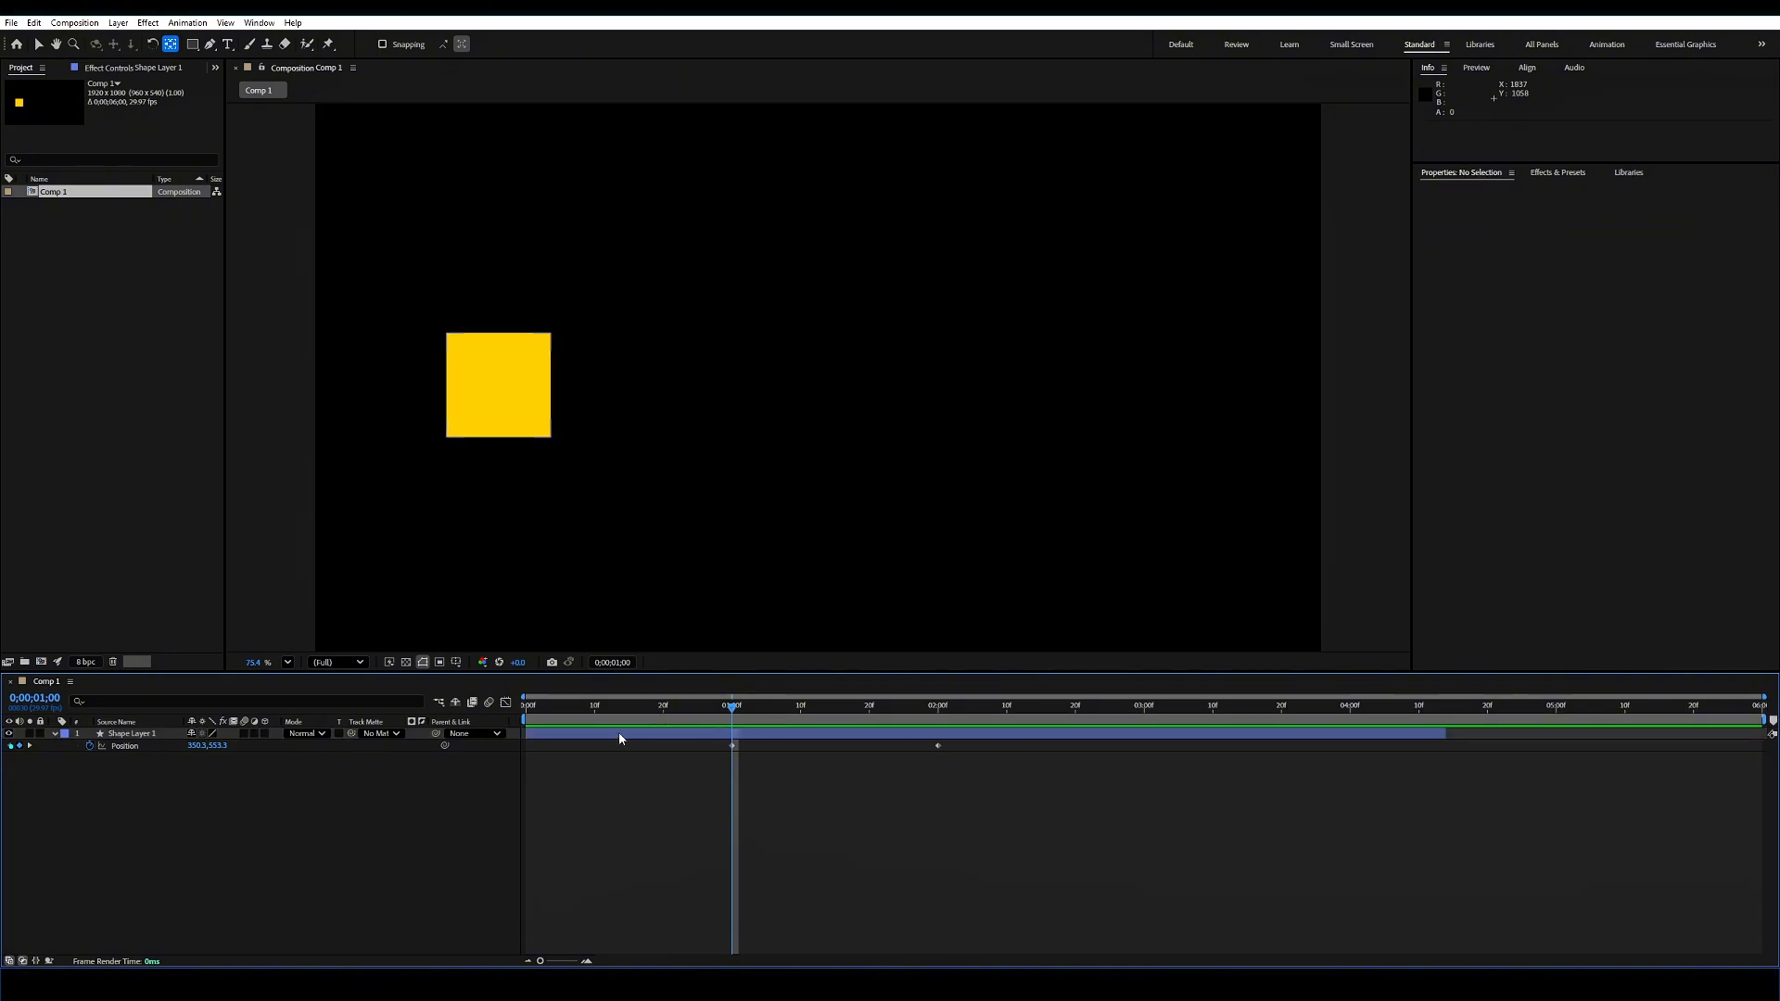
{"action": "left_click_drag", "start_coordinate": [619, 733], "coordinate": [824, 737]}
{"action": "left_click", "coordinate": [716, 777]}
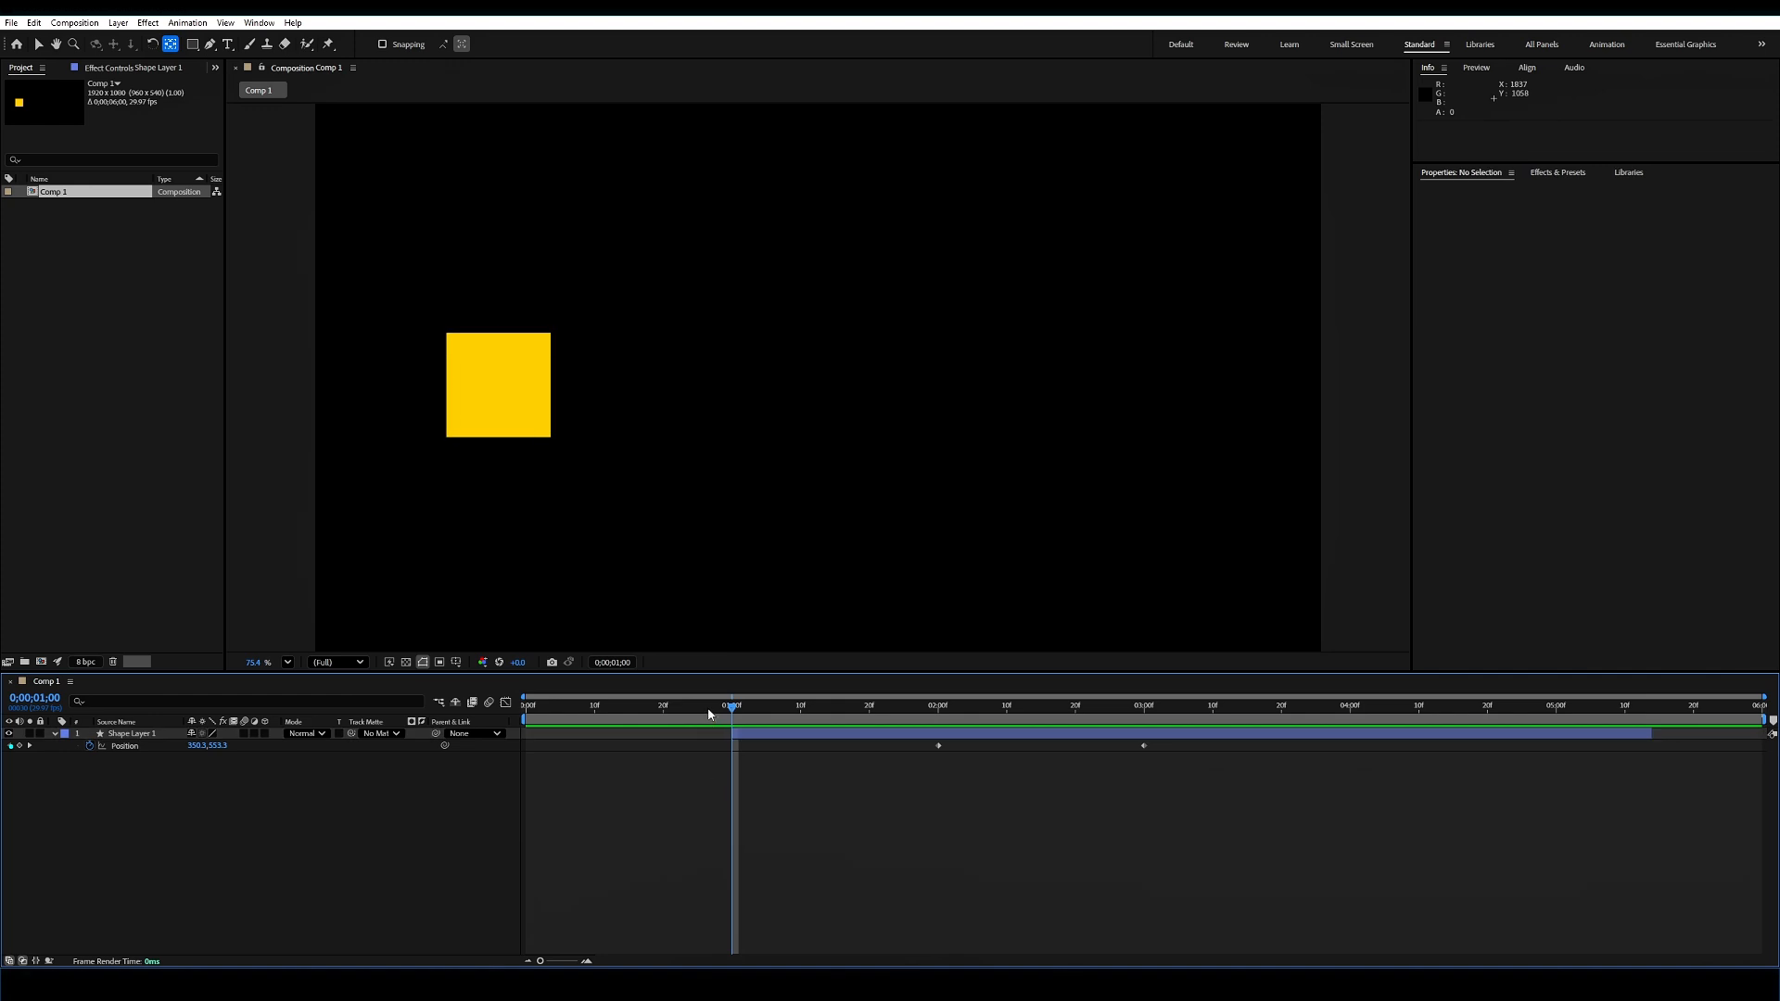
Step: Preview the delayed animation from 0;00;00;00, pausing and resuming playback
{"action": "left_click_drag", "start_coordinate": [711, 711], "coordinate": [525, 706]}
{"action": "key", "text": "space"}
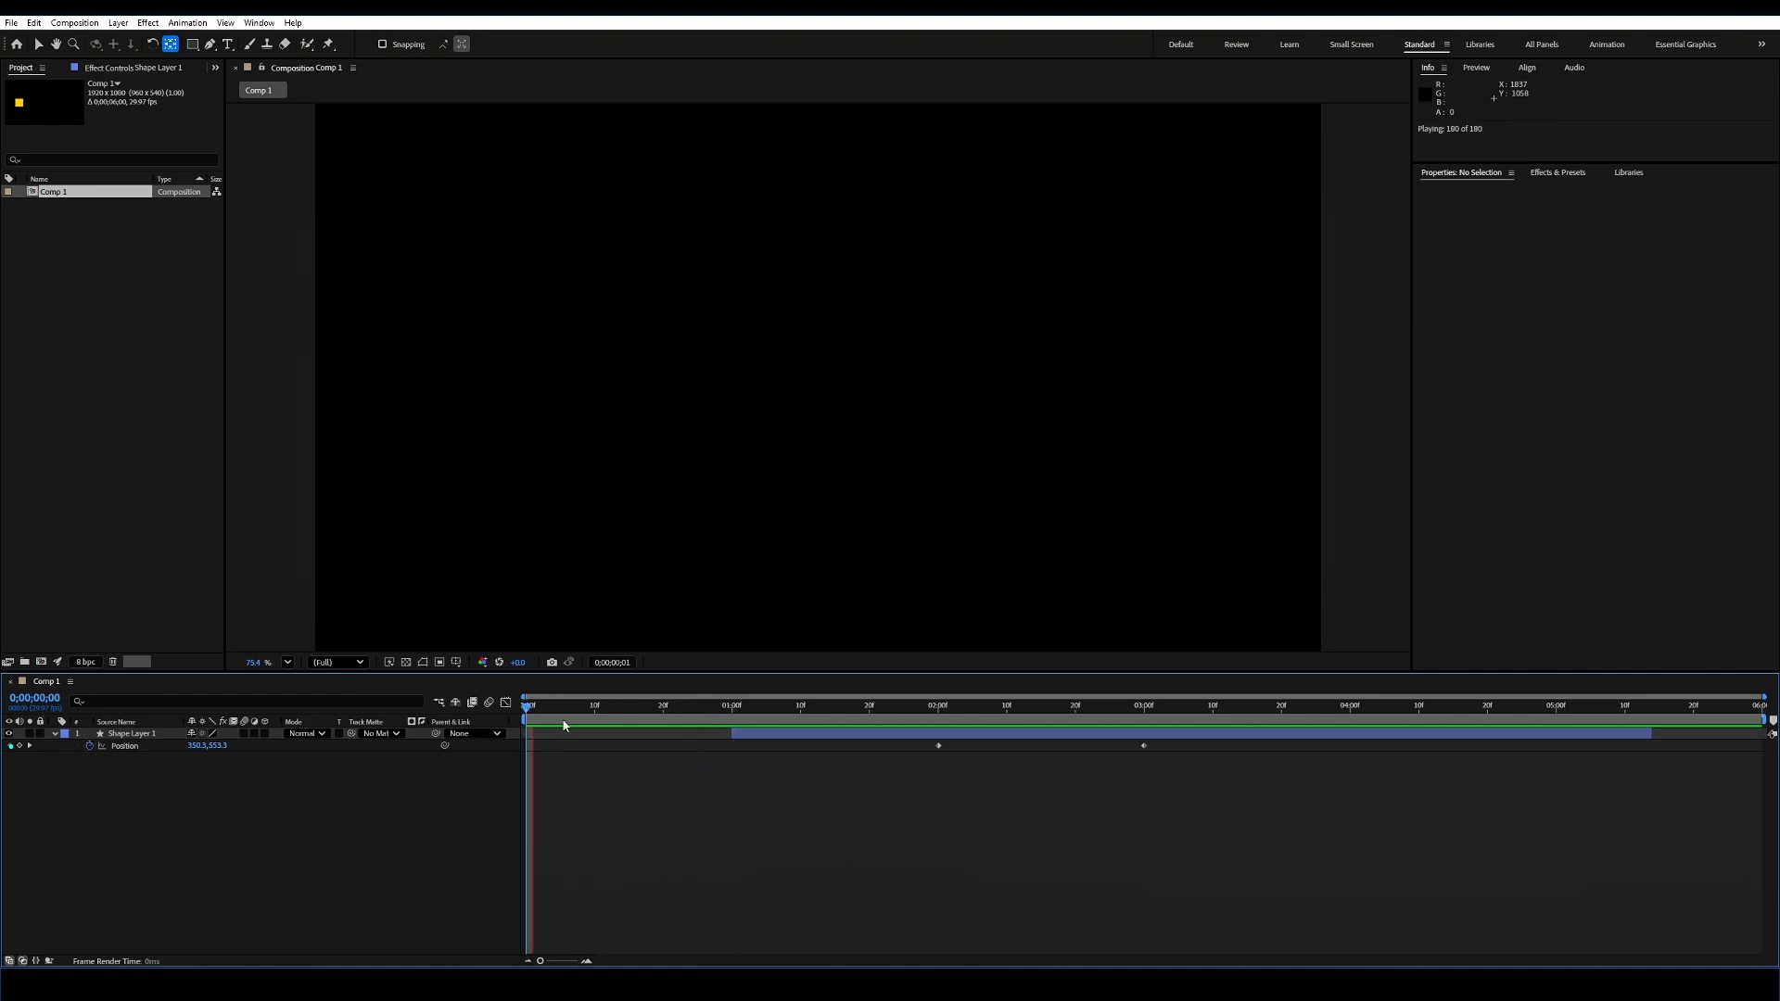
{"action": "key", "text": "space"}
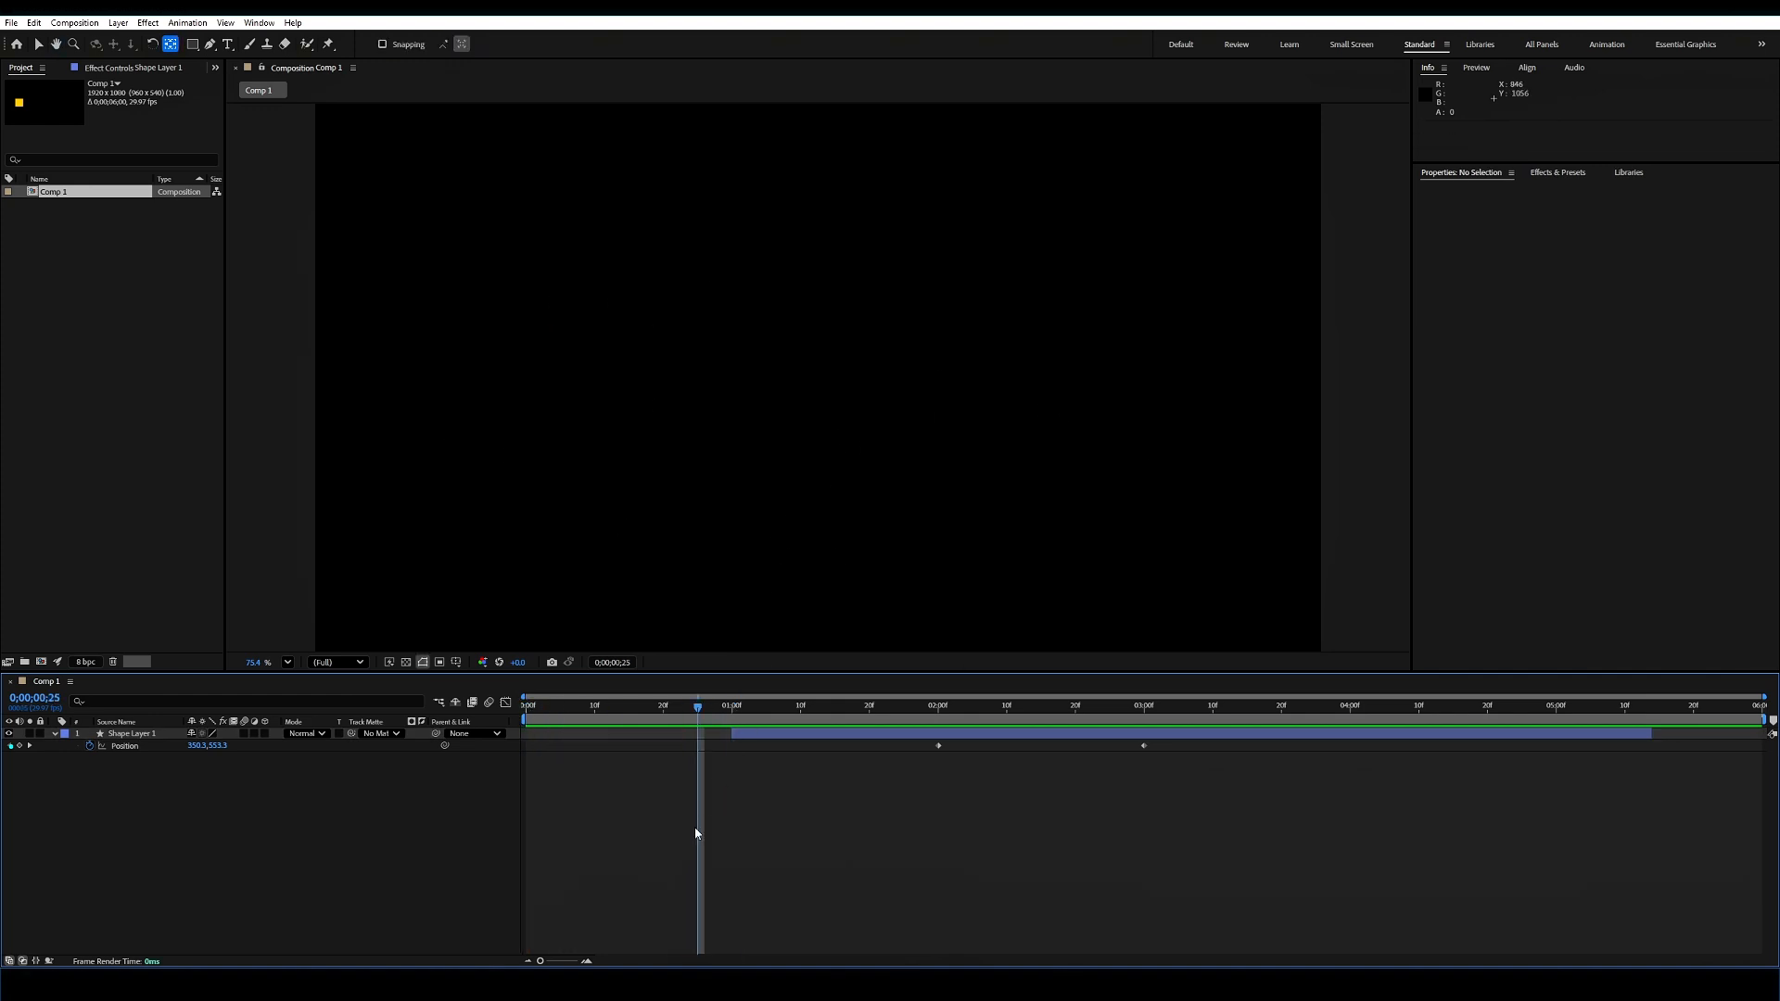
{"action": "key", "text": "space"}
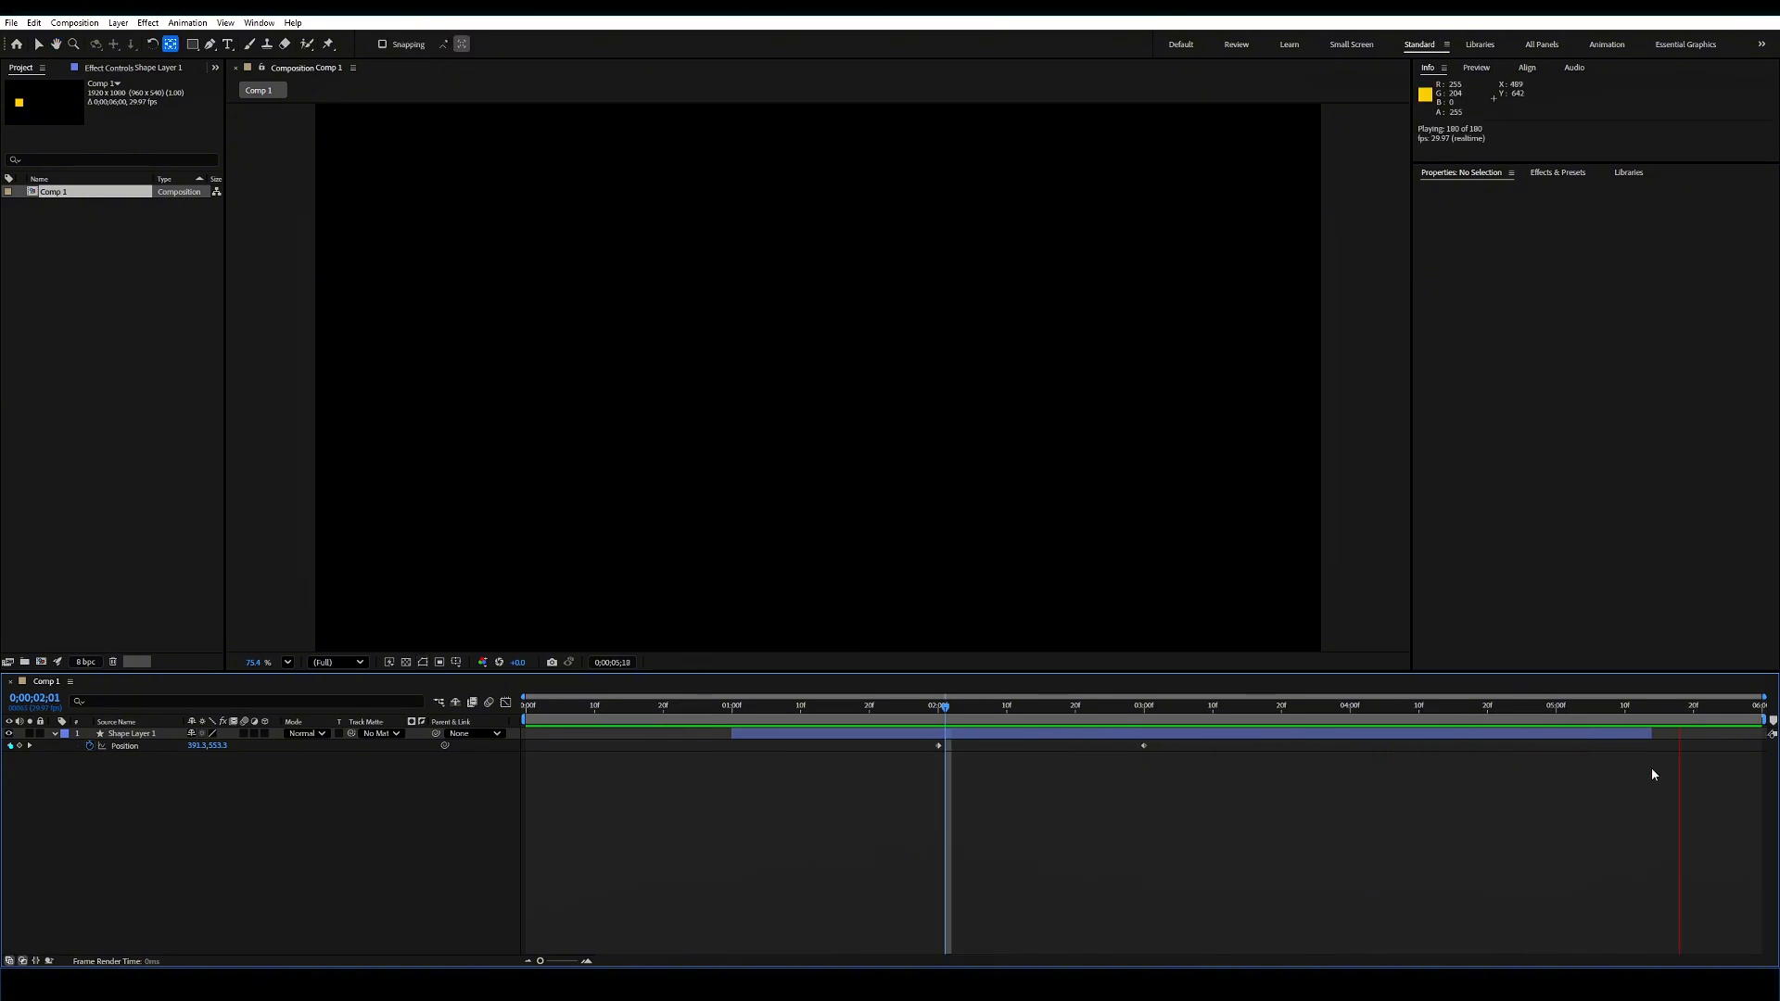
{"action": "key", "text": "space"}
Step: Go to 0;00;01;13 and trim the start of Shape Layer 1 to 0;00;01;03
{"action": "left_click_drag", "start_coordinate": [992, 710], "coordinate": [822, 711]}
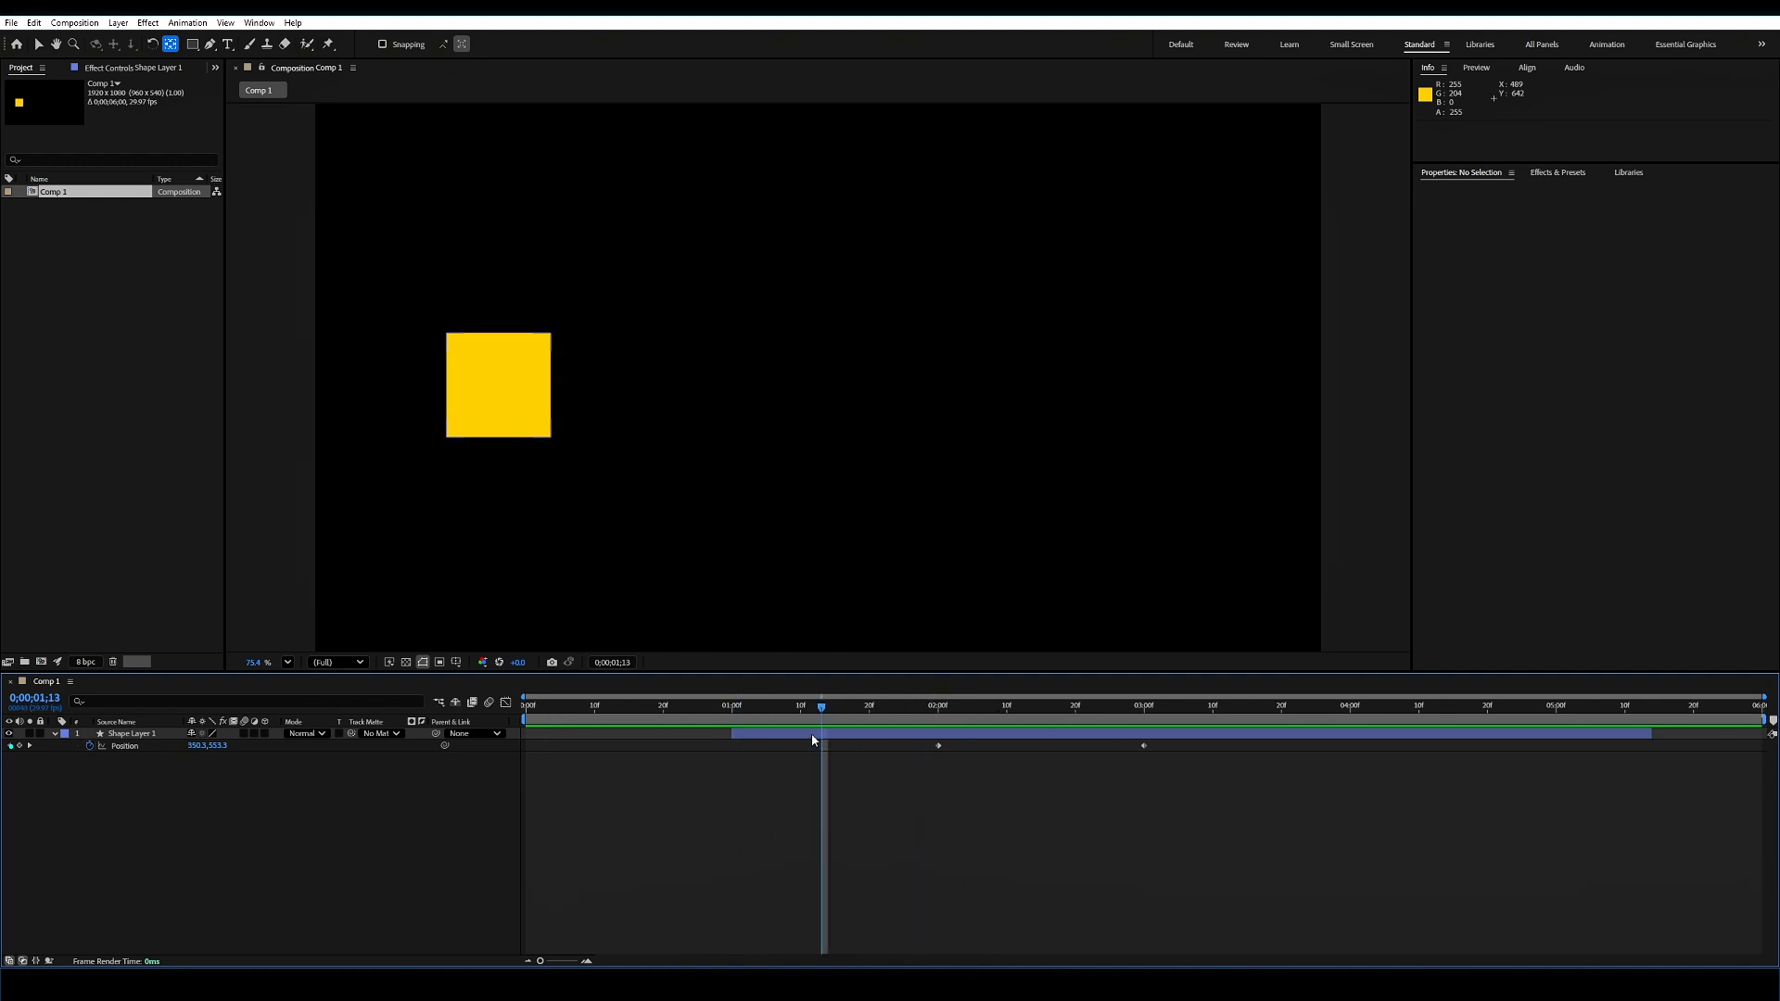
{"action": "left_click", "coordinate": [811, 733]}
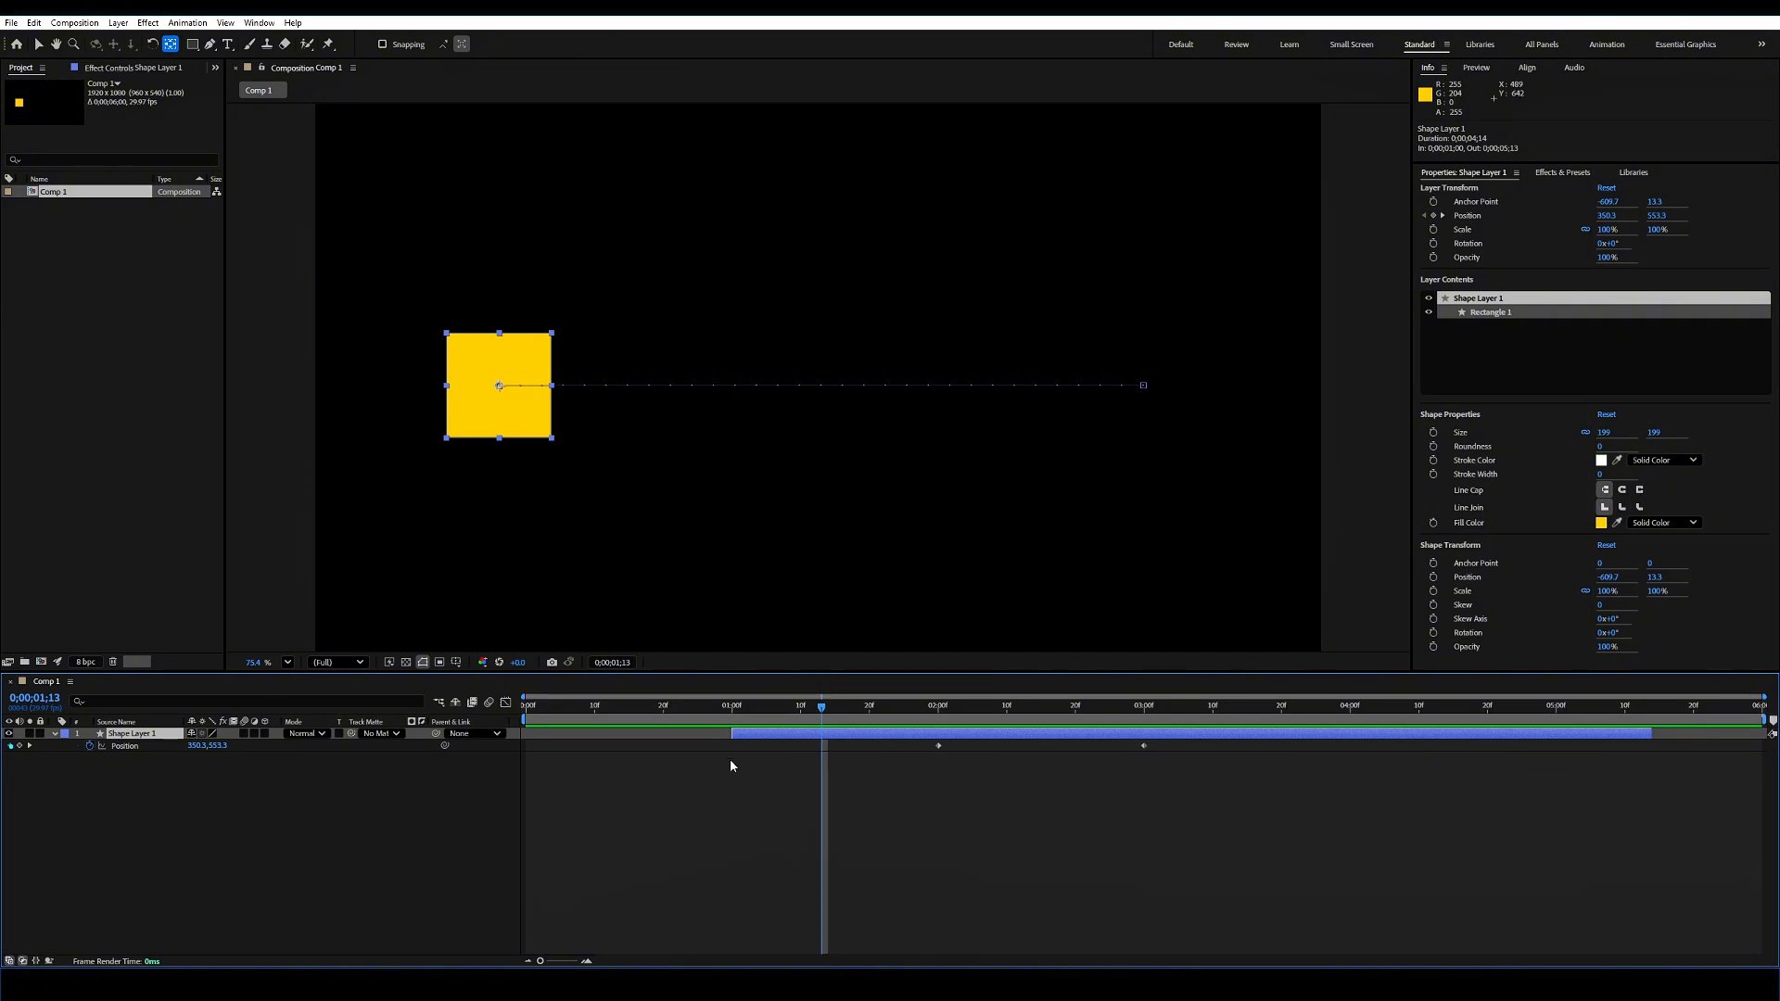
{"action": "left_click_drag", "start_coordinate": [729, 734], "coordinate": [750, 732]}
Step: Trim Shape Layer 1 at the current time so it starts at 0;00;01;20 and ends at 0;00;03;20
{"action": "left_click_drag", "start_coordinate": [823, 712], "coordinate": [872, 711]}
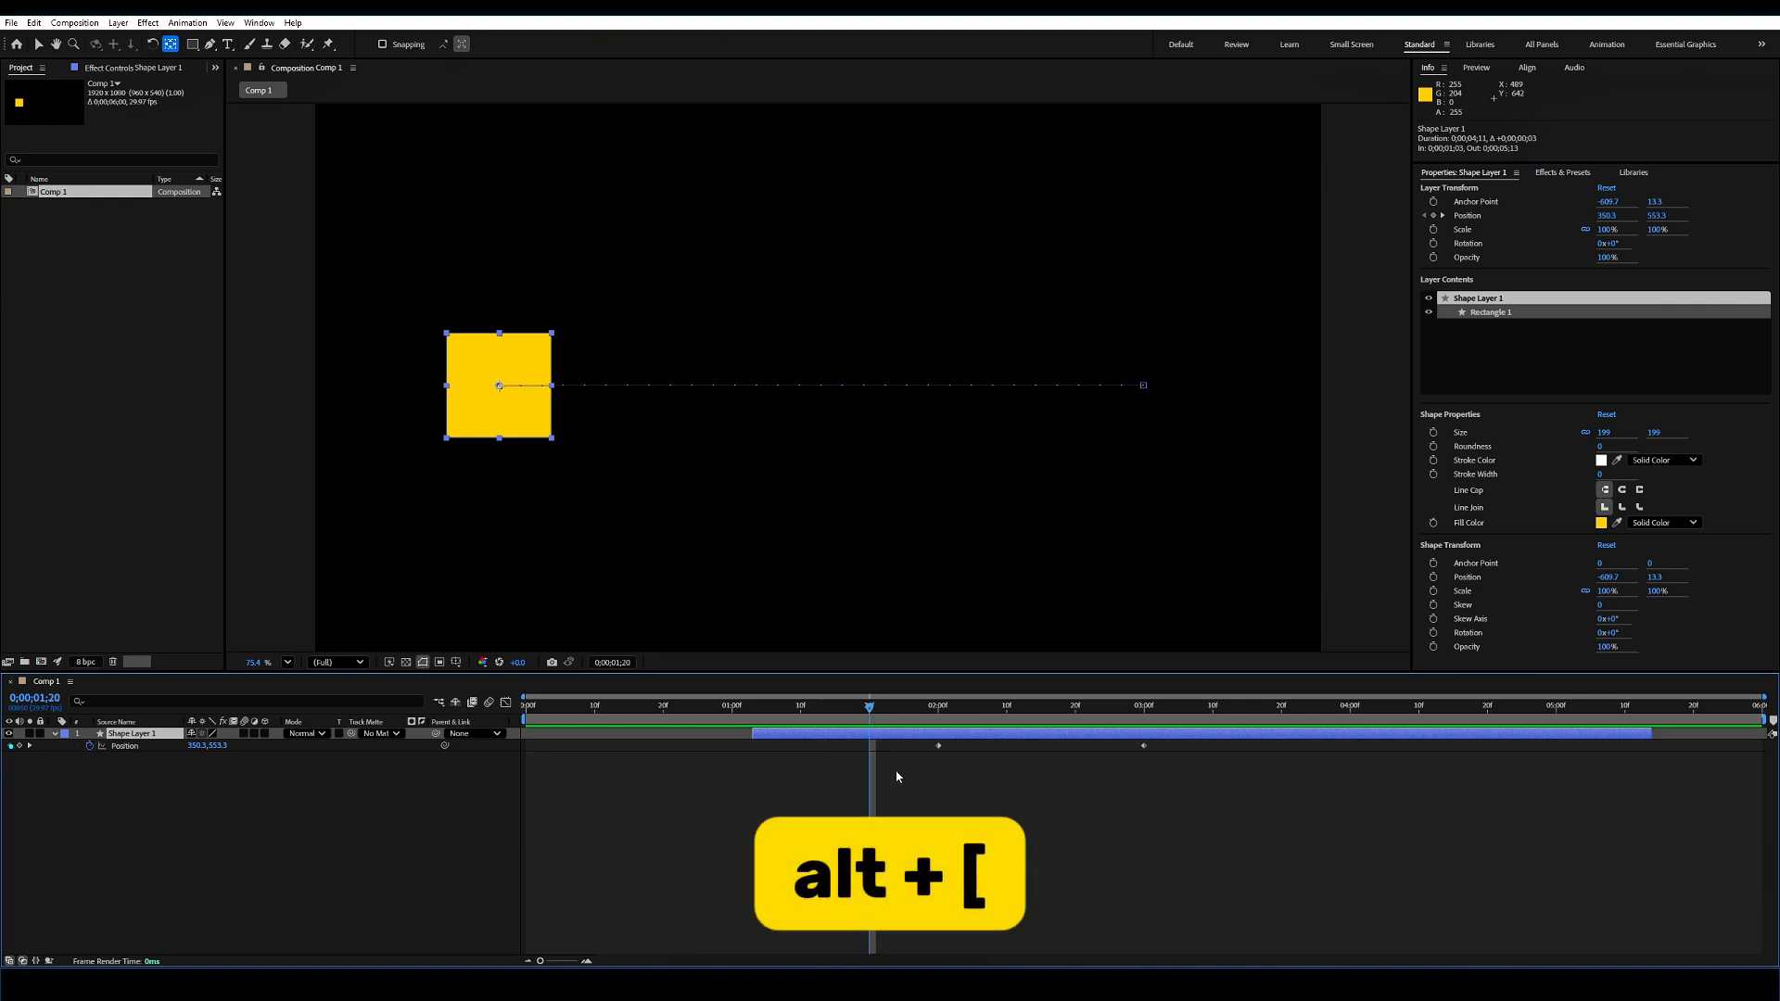
{"action": "key", "text": "alt+bracketleft"}
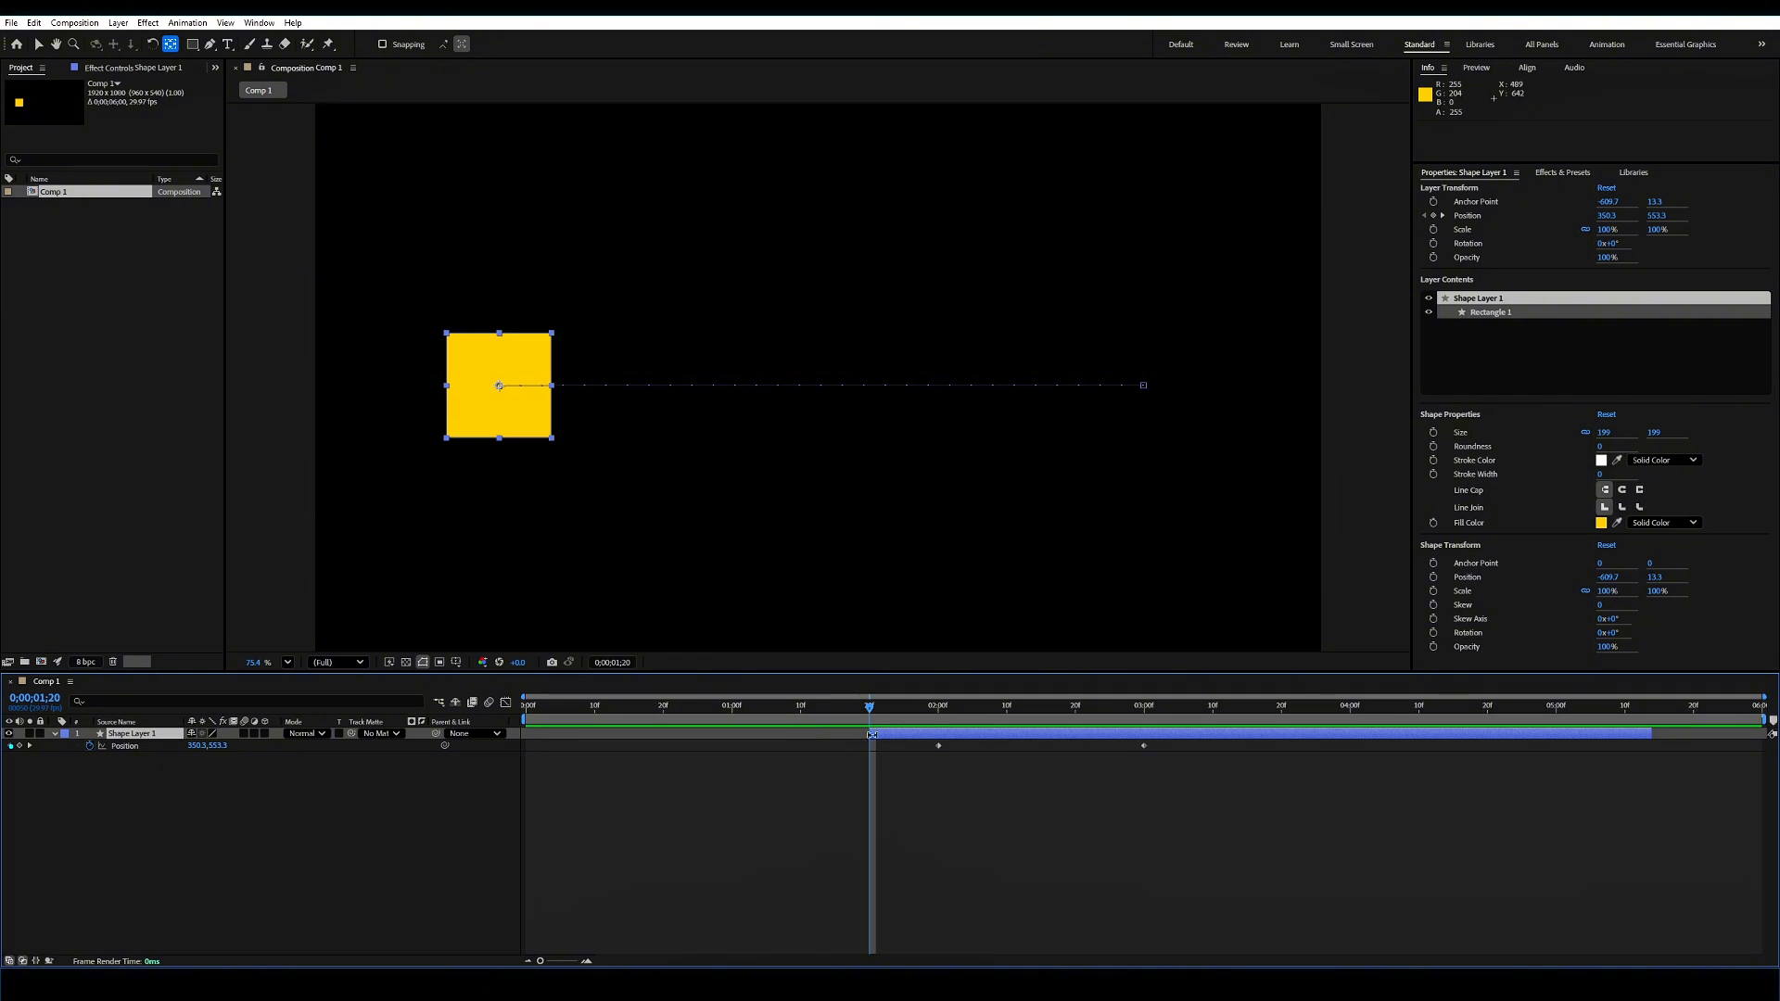
{"action": "left_click_drag", "start_coordinate": [872, 714], "coordinate": [1284, 723]}
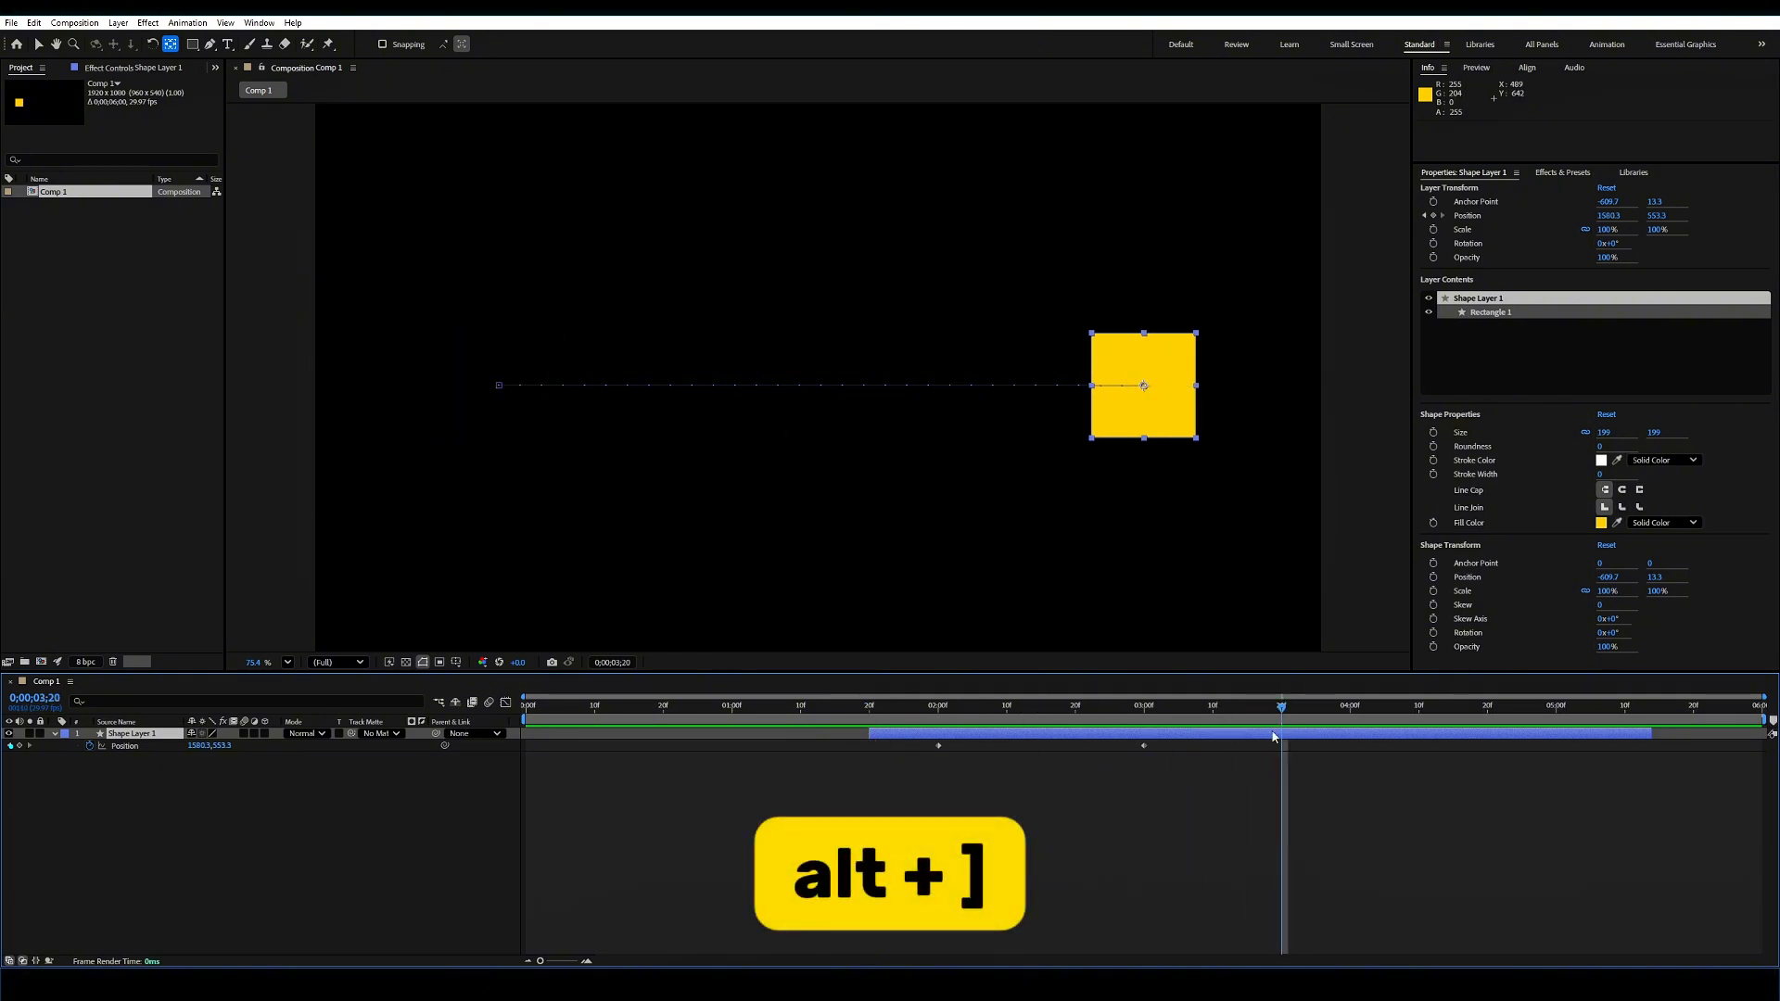
{"action": "key", "text": "alt+bracketright"}
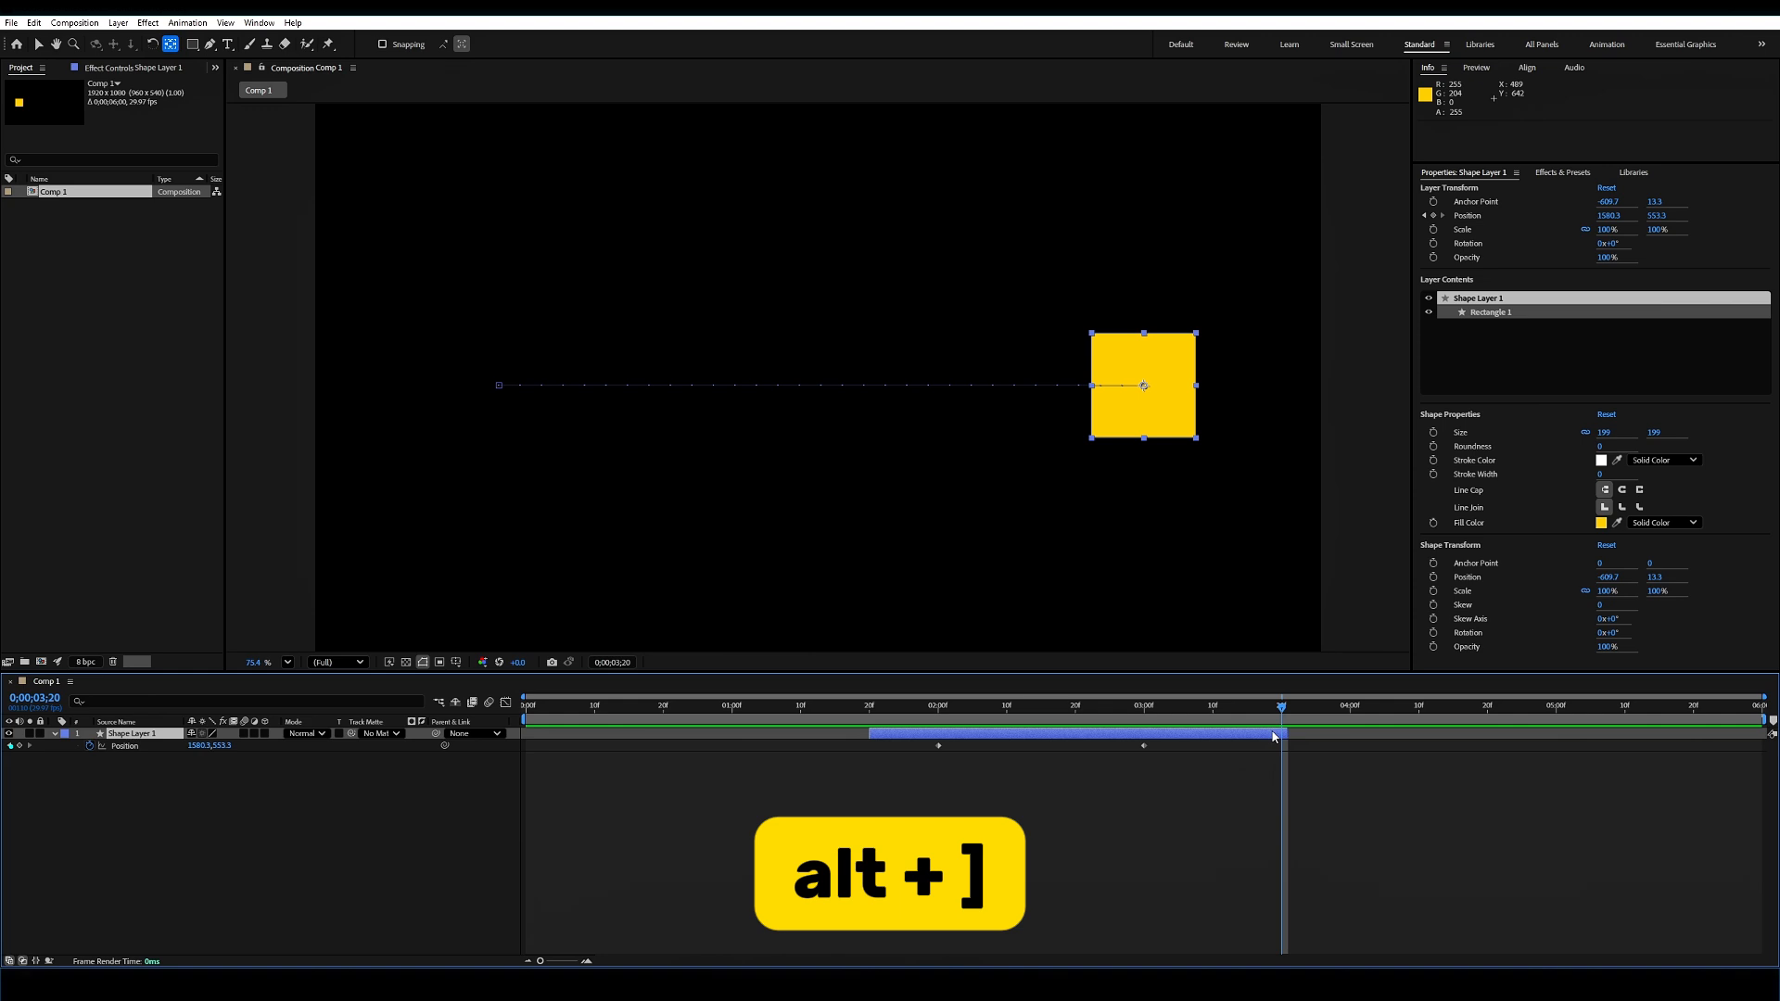
Step: Preview the trimmed layer's motion from 0;00;01;16
{"action": "left_click_drag", "start_coordinate": [1282, 709], "coordinate": [841, 712]}
{"action": "key", "text": "space"}
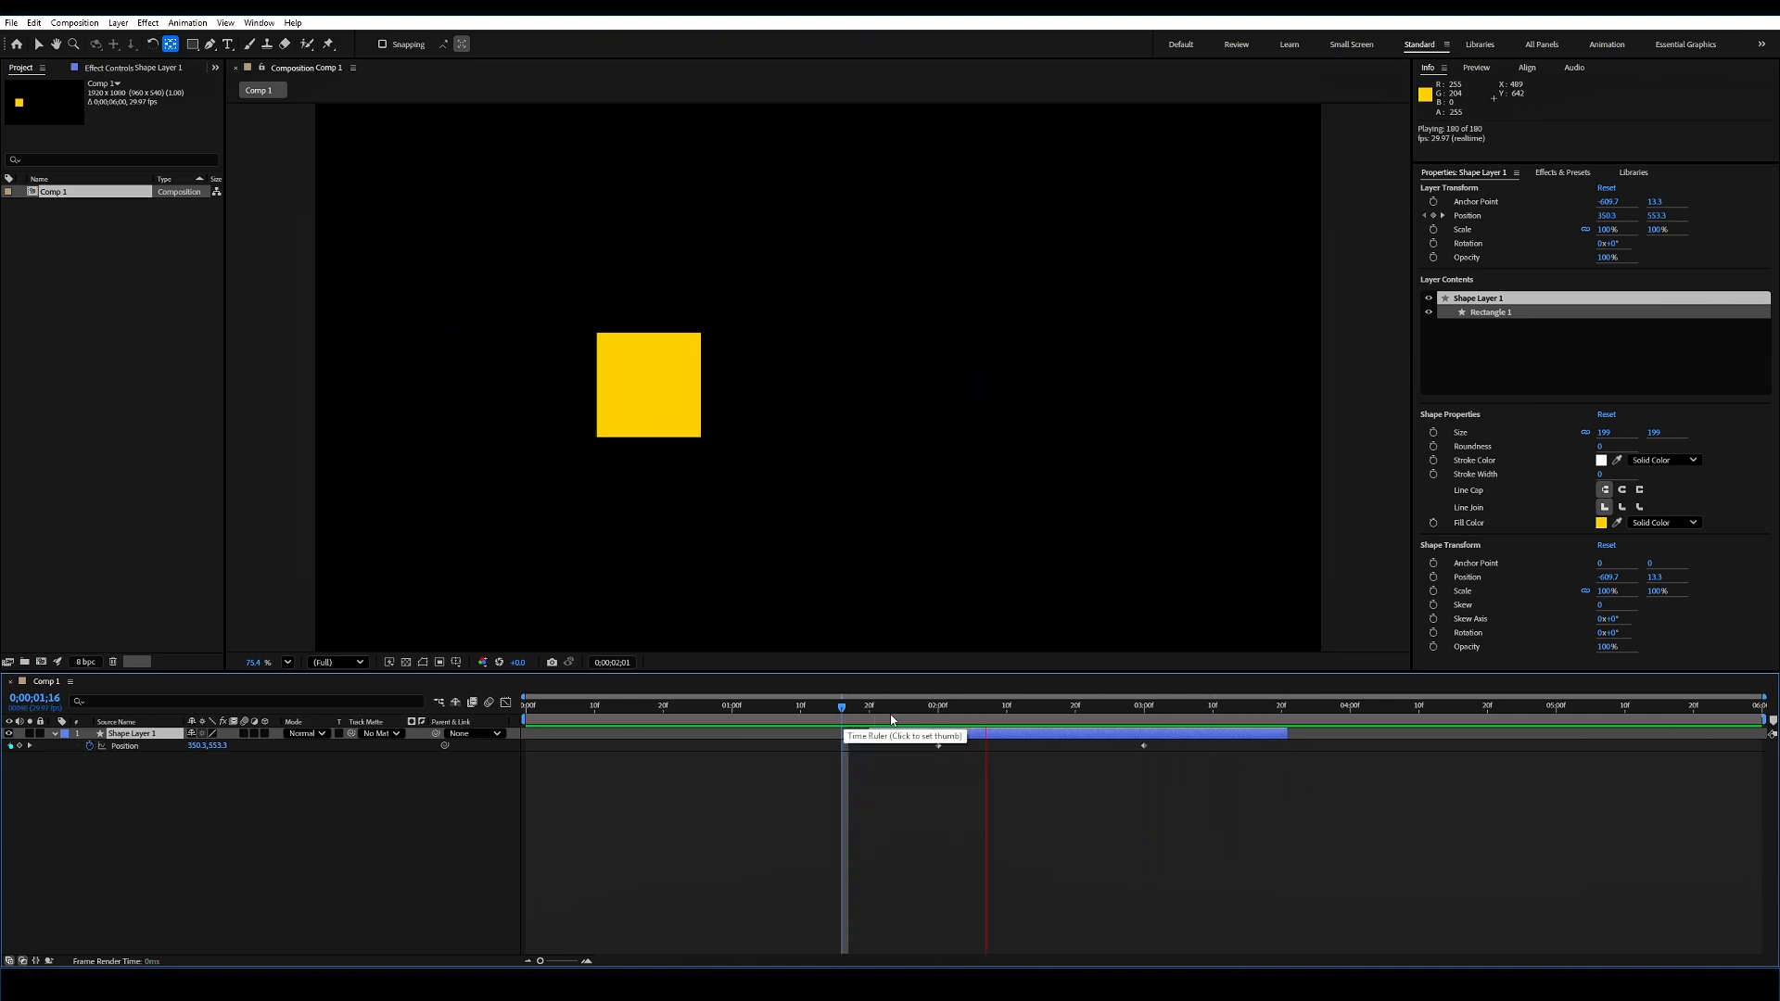
{"action": "key", "text": "space"}
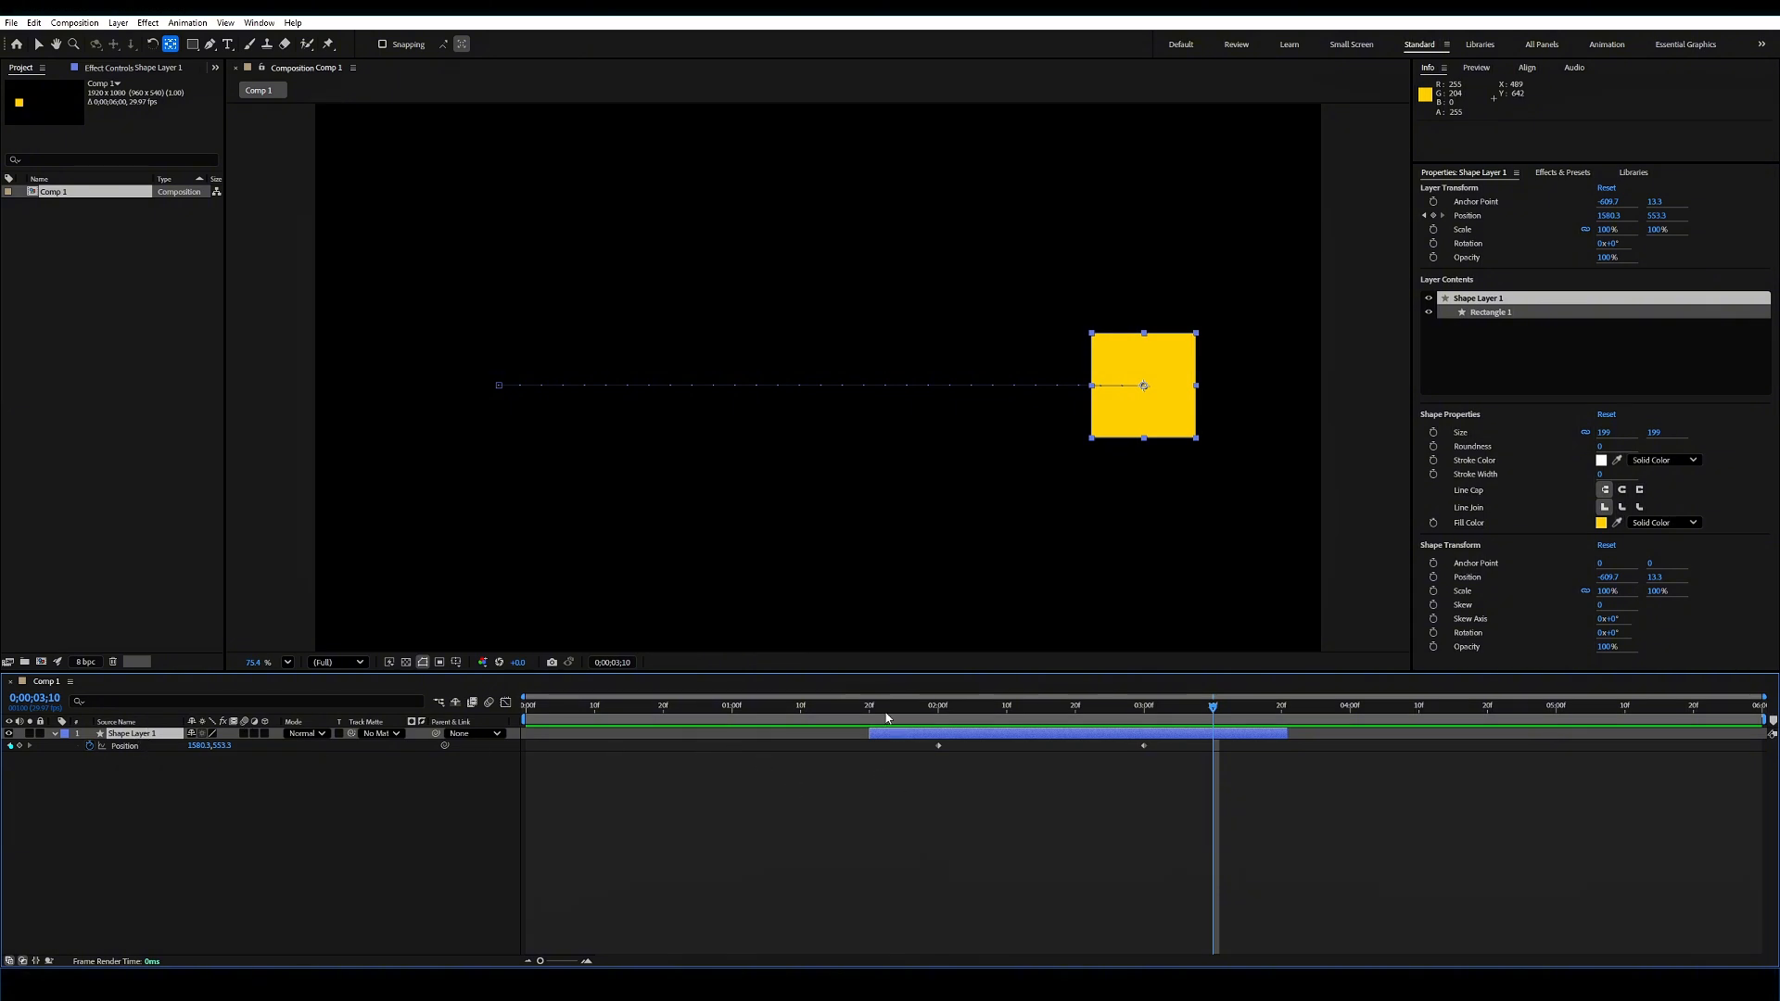
Step: Extend Shape Layer 1 across the whole composition and set the composition's duration to 4 seconds
{"action": "left_click_drag", "start_coordinate": [885, 717], "coordinate": [527, 730]}
{"action": "left_click", "coordinate": [1305, 871]}
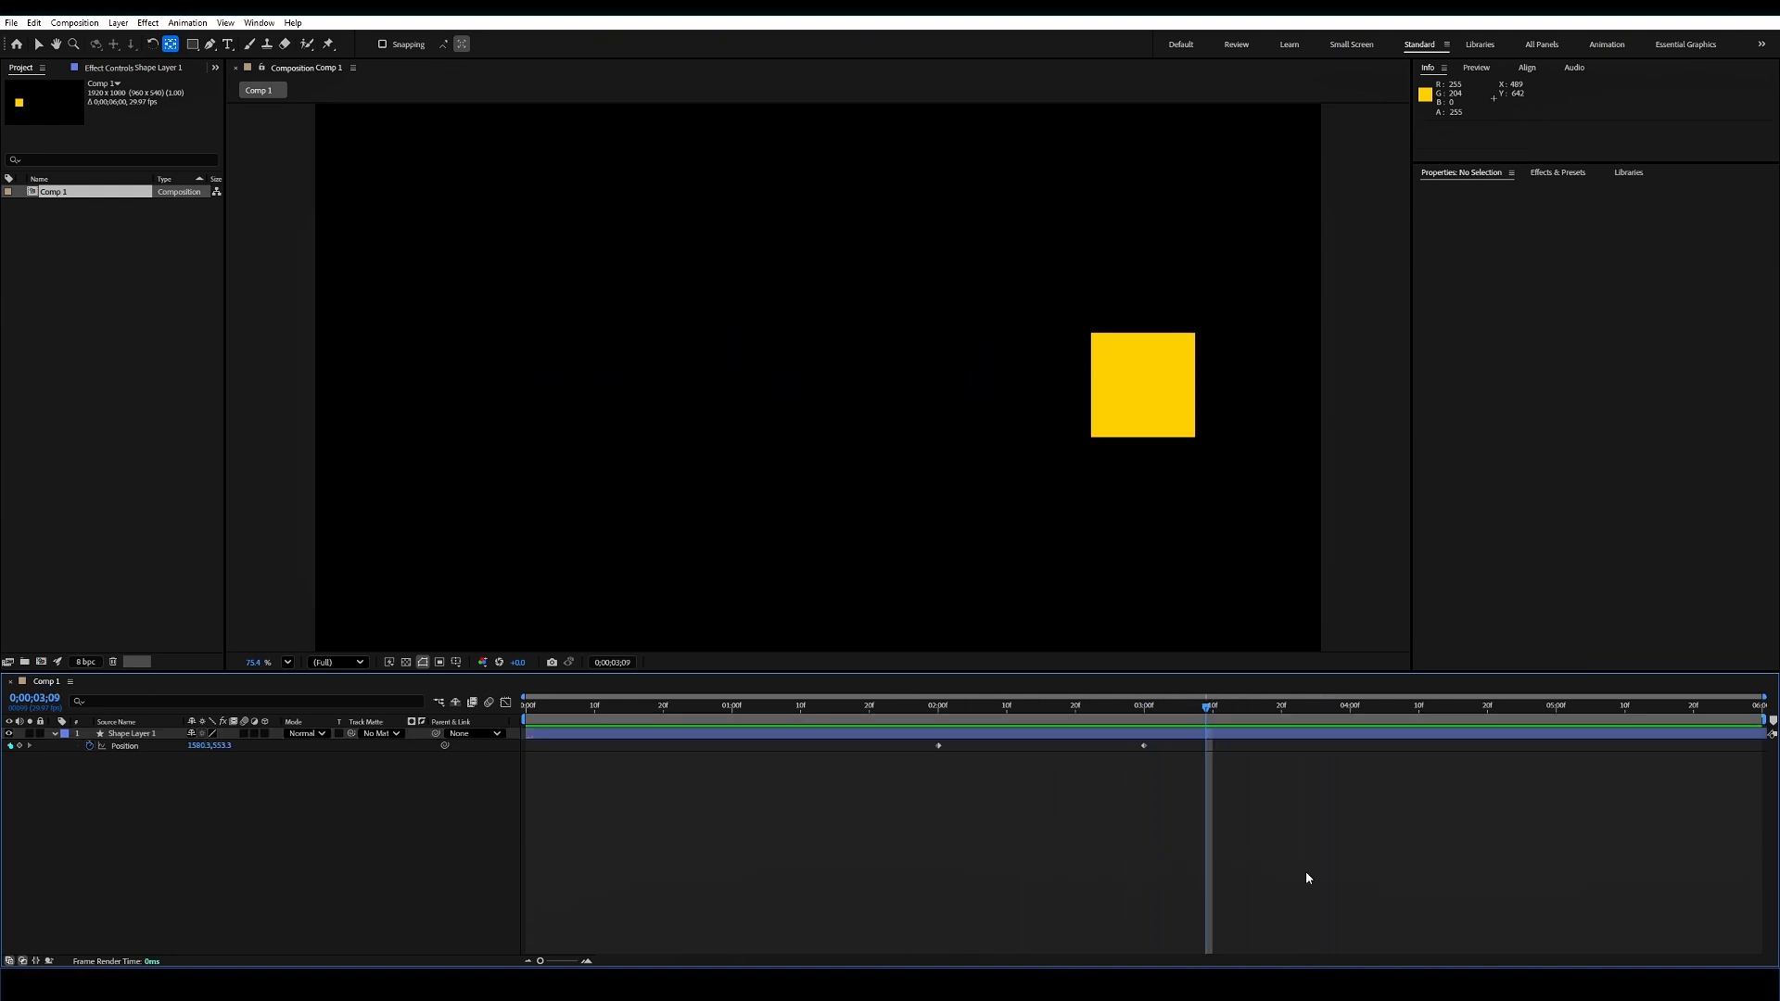
{"action": "key", "text": "ctrl+k"}
{"action": "left_click", "coordinate": [811, 572]}
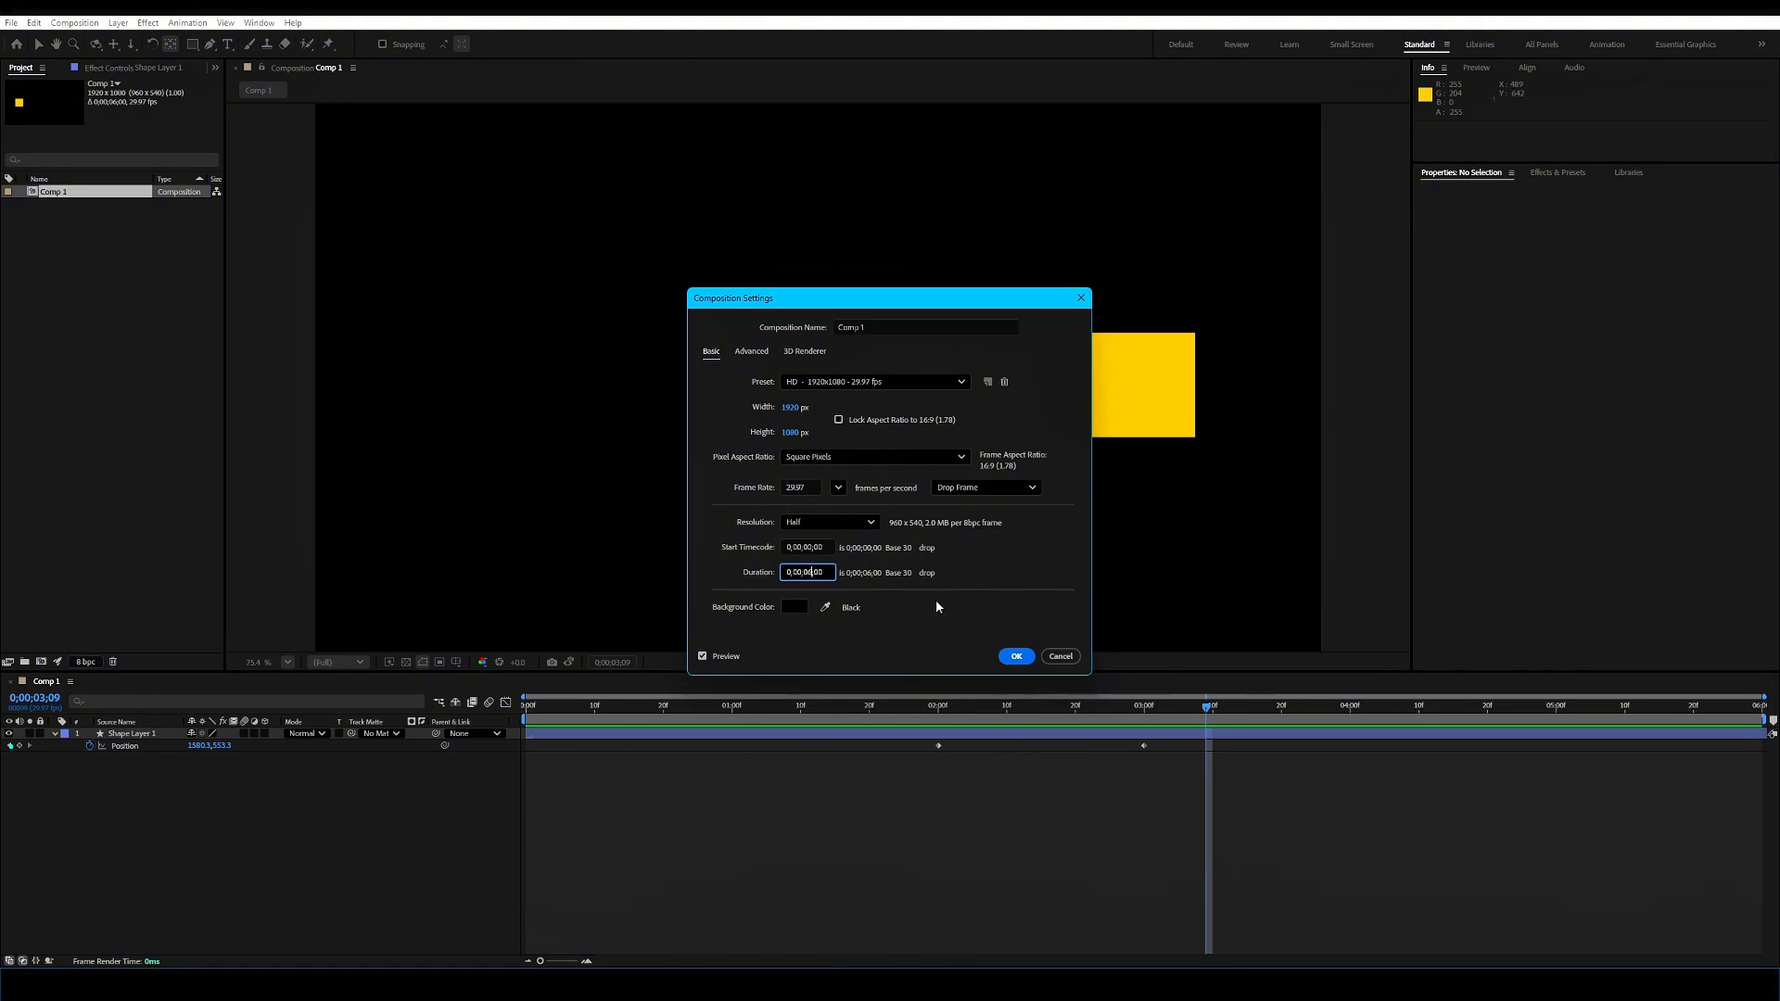
{"action": "type", "text": "4"}
{"action": "left_click", "coordinate": [1017, 656]}
Step: Move Shape Layer 1 one second earlier so its Position keyframes fall at 0;00;01;00 and 0;00;02;00, and extend its end to the composition's end
{"action": "left_click", "coordinate": [946, 733]}
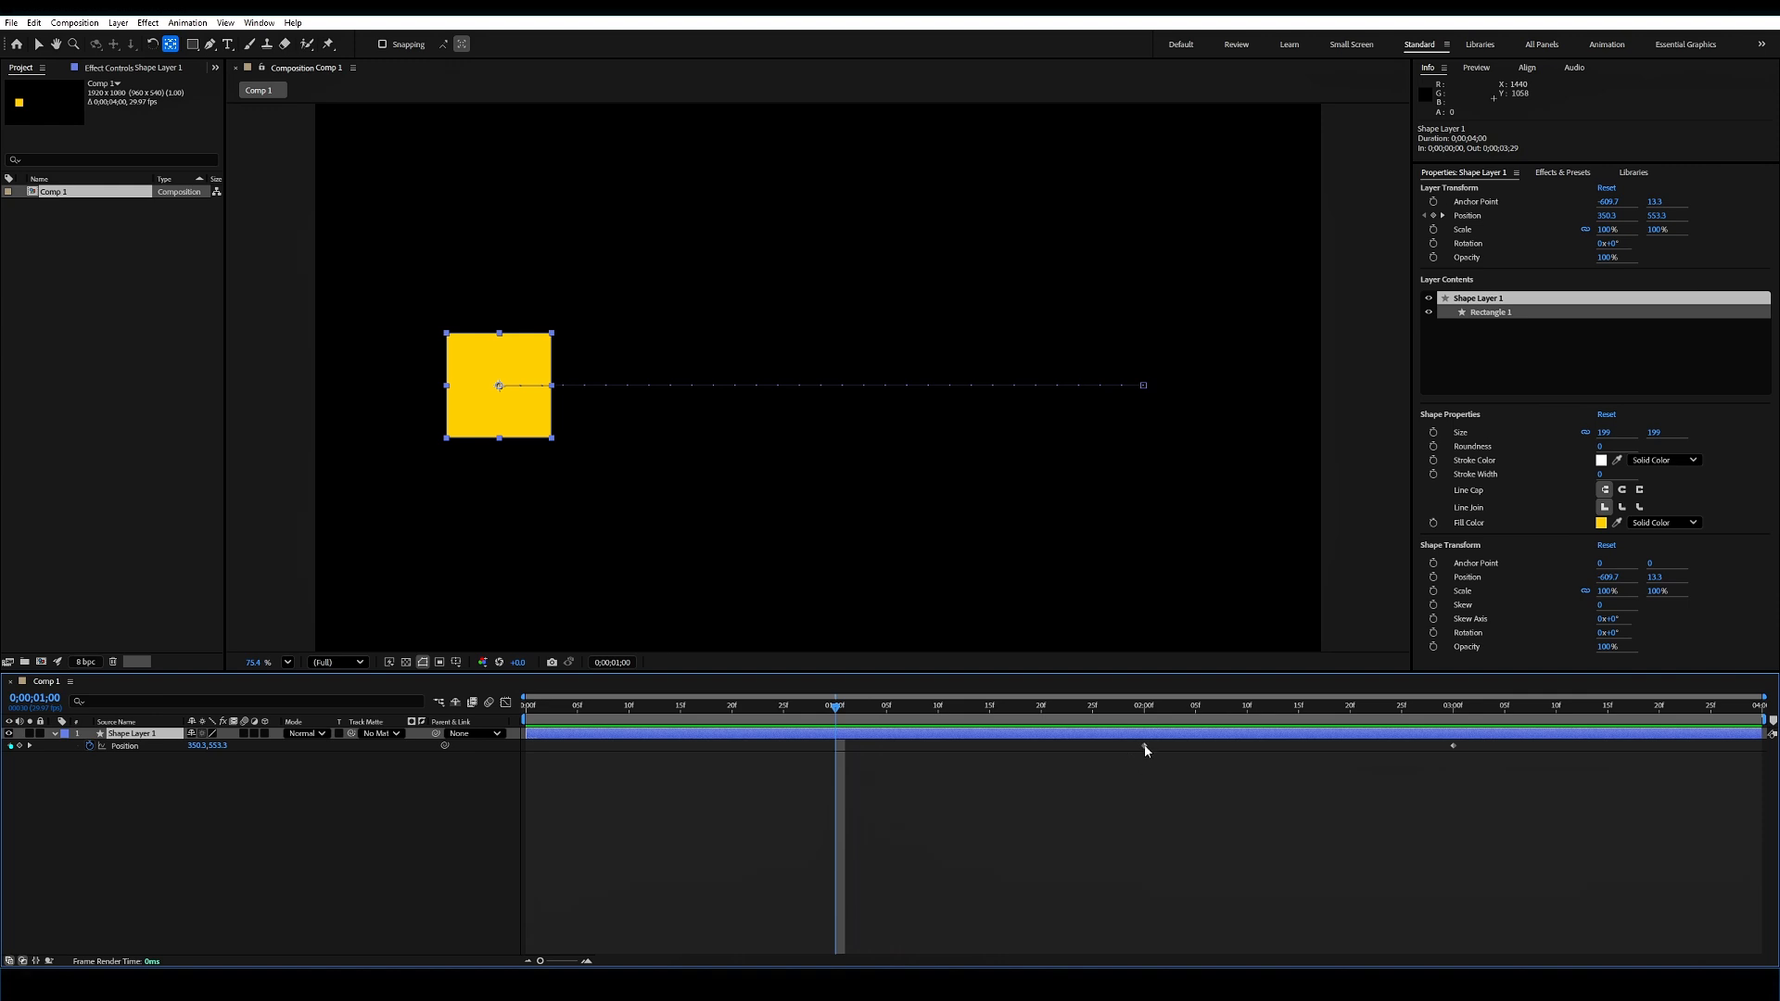
{"action": "left_click", "coordinate": [768, 755]}
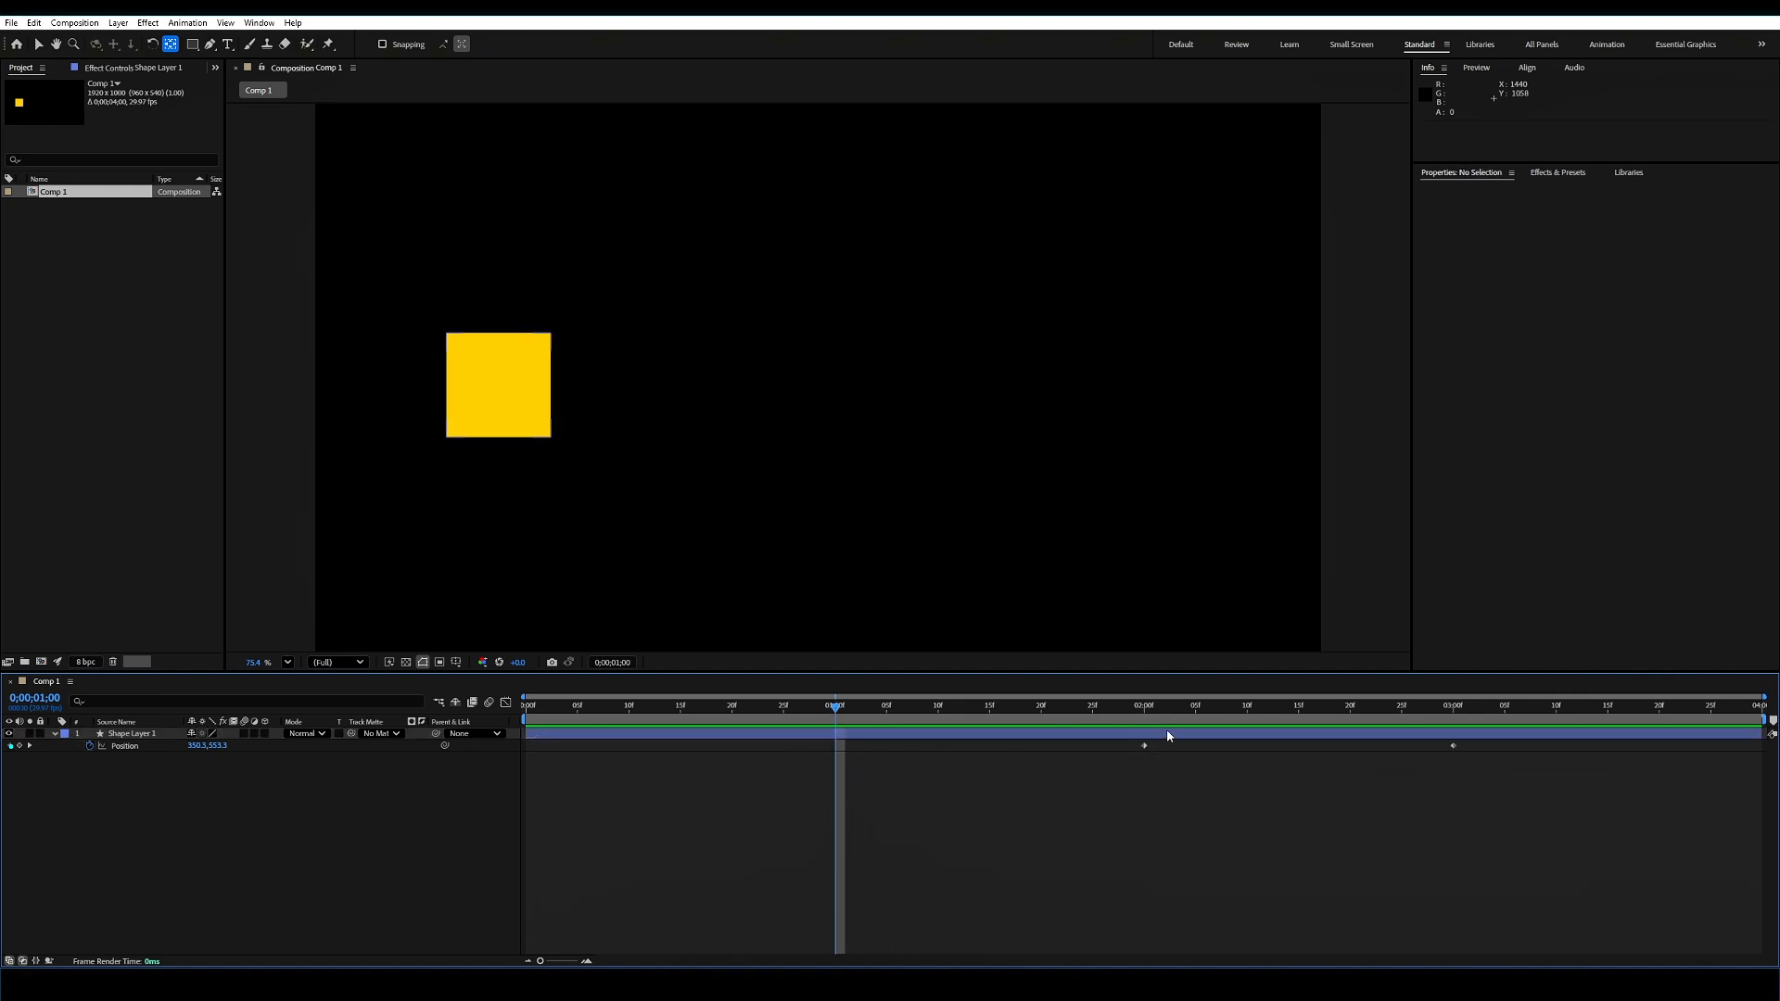
{"action": "left_click_drag", "start_coordinate": [1194, 734], "coordinate": [885, 741]}
{"action": "left_click_drag", "start_coordinate": [1451, 734], "coordinate": [1767, 733]}
{"action": "left_click", "coordinate": [981, 814]}
Step: Deselect the shape layer and preview the square's motion from 0;00;00;18
{"action": "left_click", "coordinate": [1141, 386]}
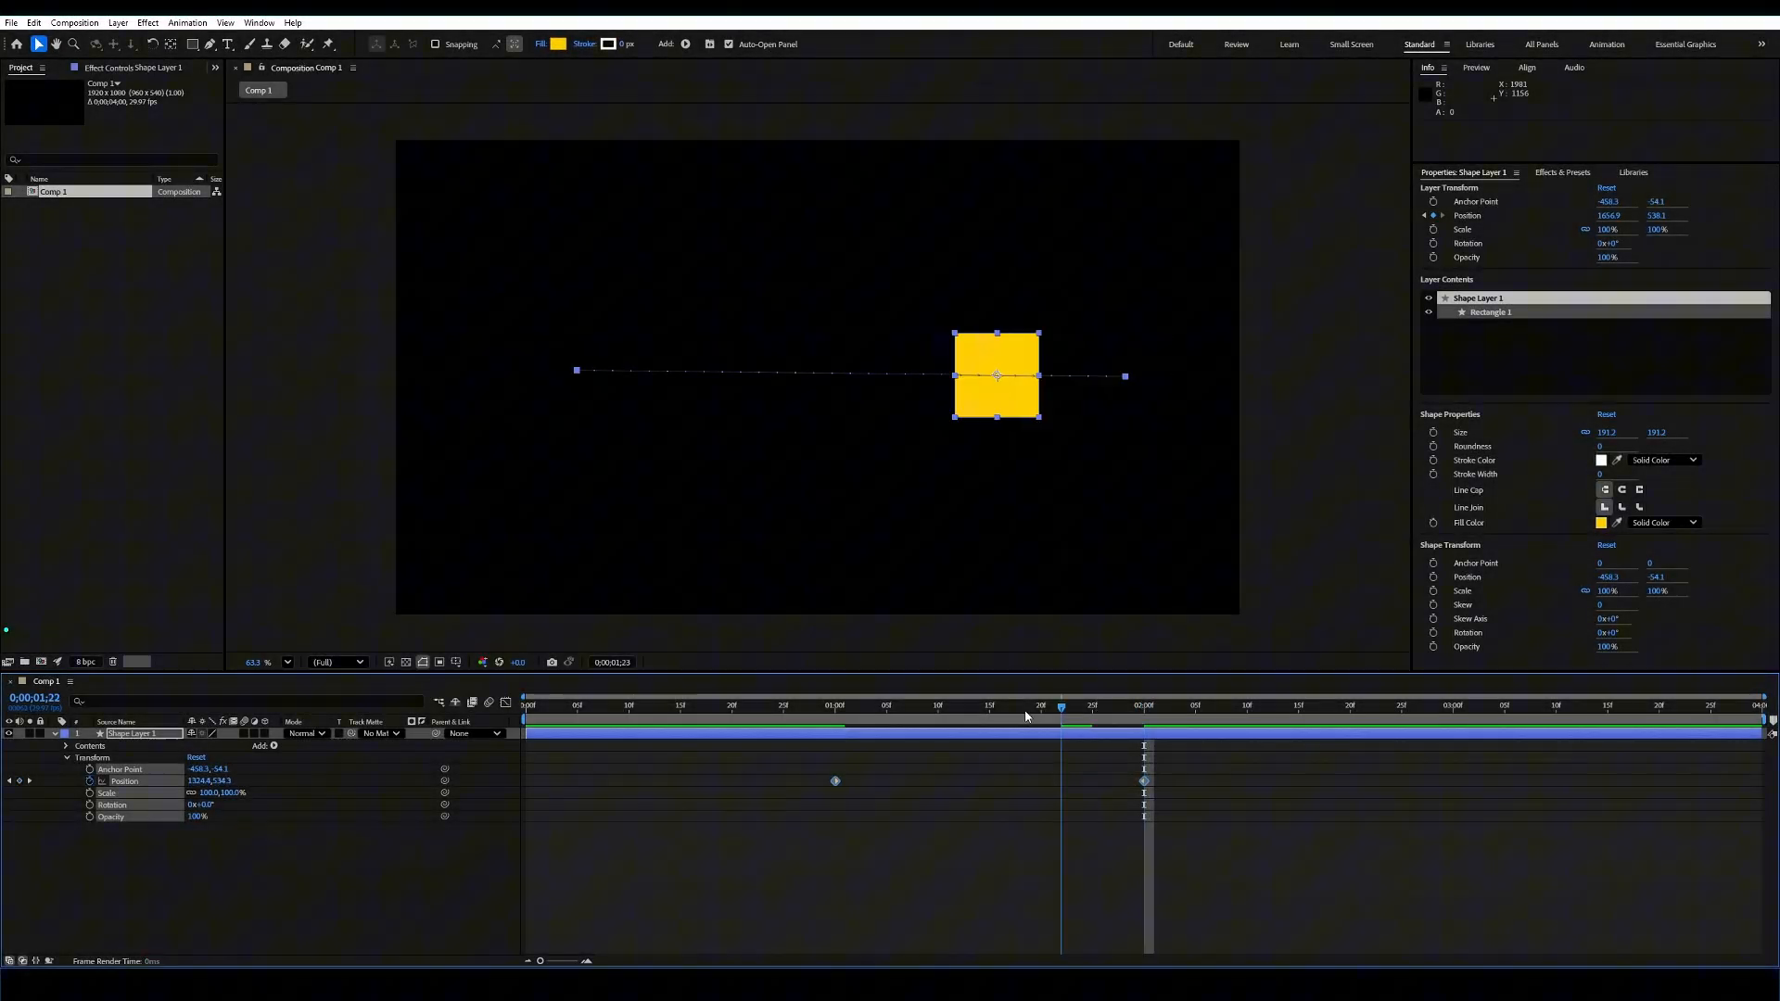
{"action": "left_click_drag", "start_coordinate": [1025, 711], "coordinate": [712, 714]}
{"action": "left_click", "coordinate": [856, 832]}
{"action": "key", "text": "space"}
{"action": "key", "text": "space"}
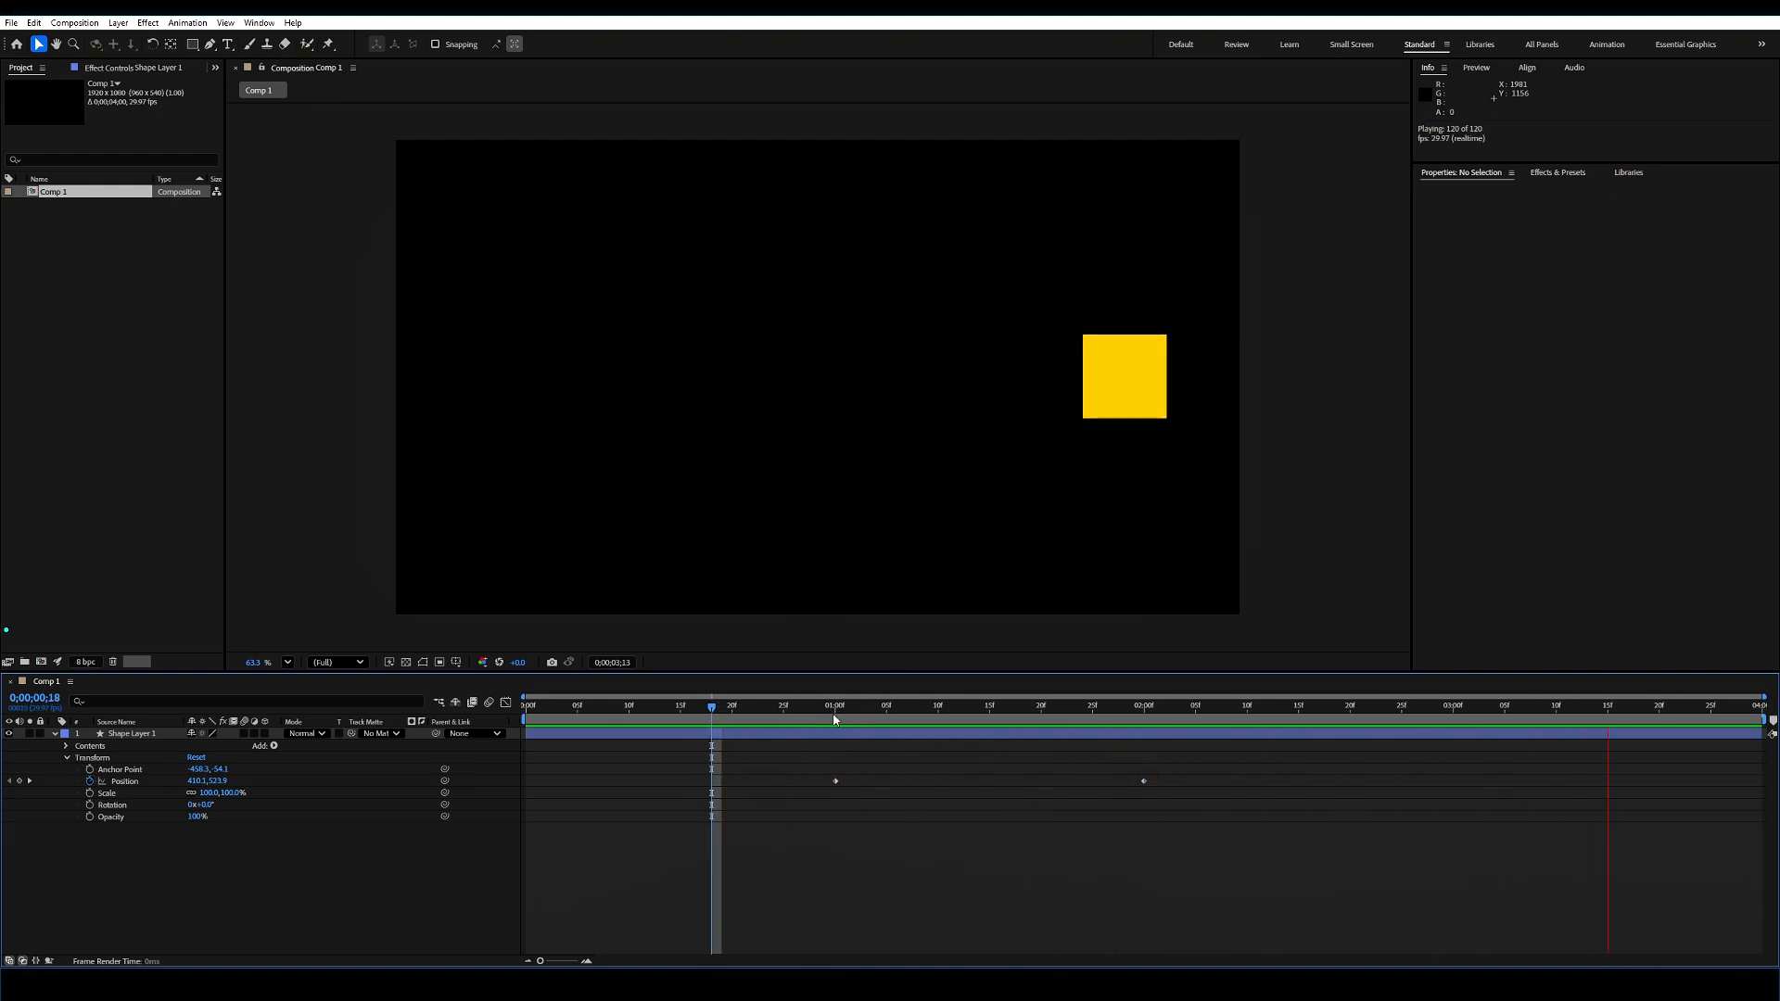
Step: Compare the square's placement at the Position keyframes at 0;00;02;00 and 0;00;01;00
{"action": "left_click_drag", "start_coordinate": [834, 720], "coordinate": [1134, 739]}
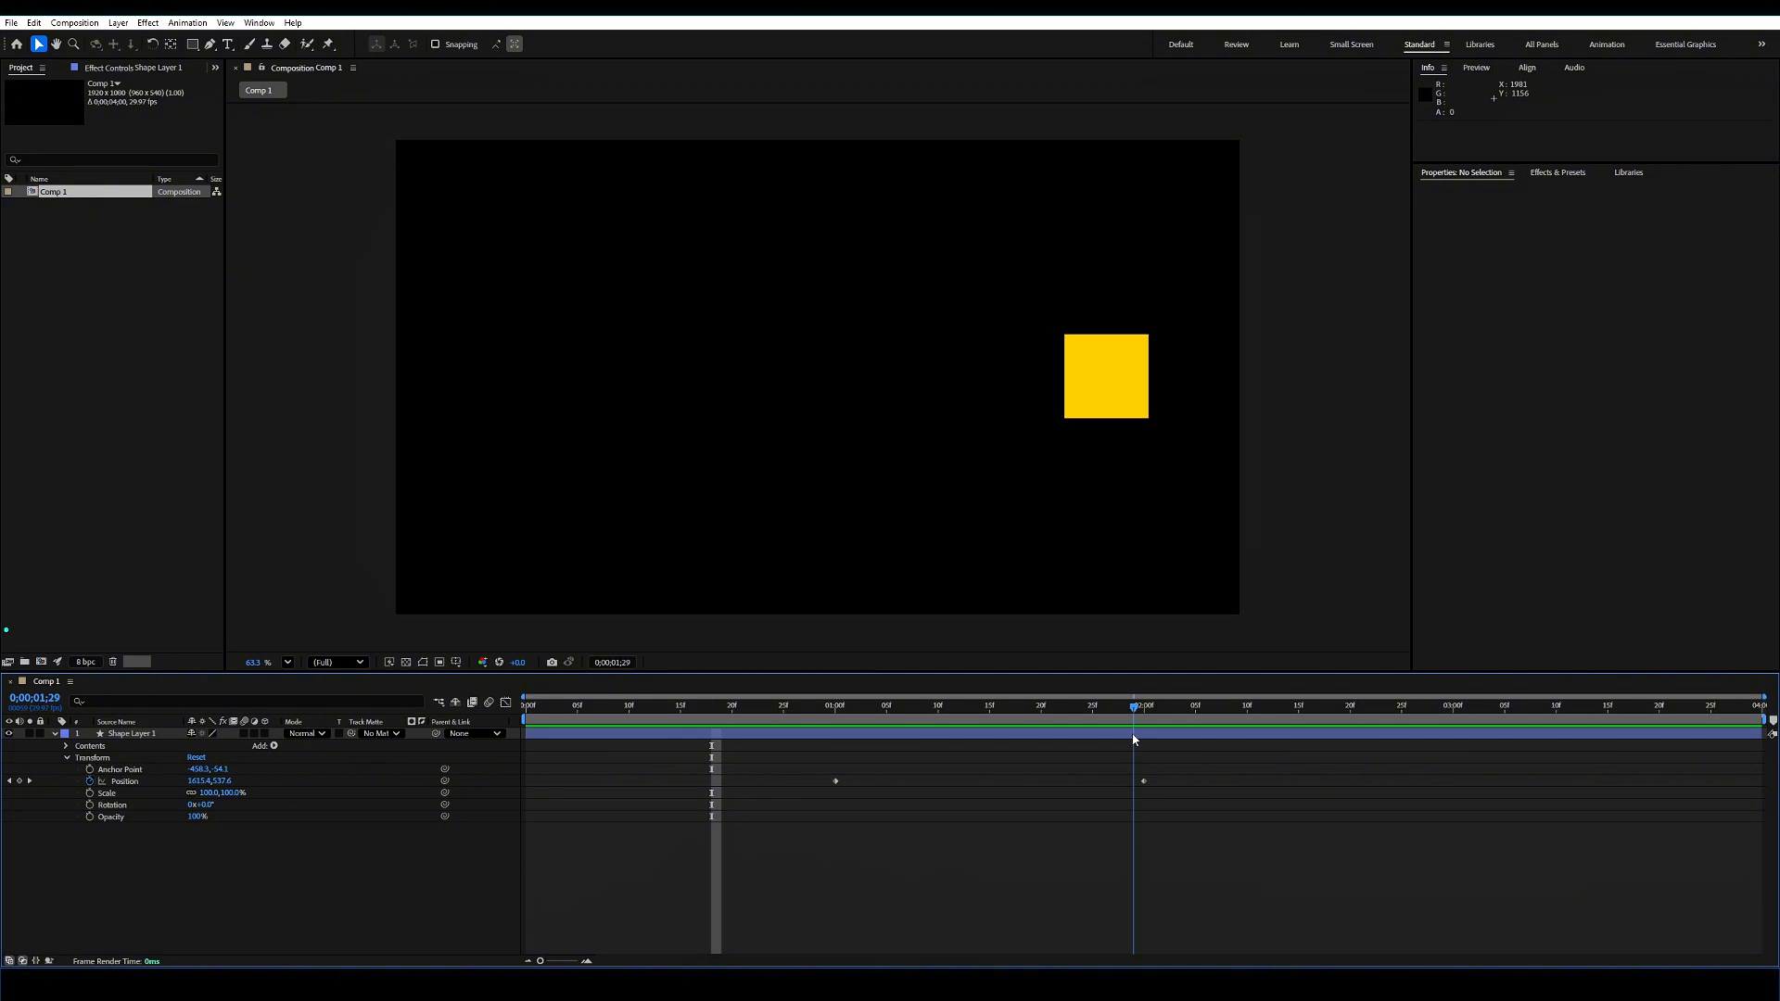
{"action": "left_click", "coordinate": [1144, 709]}
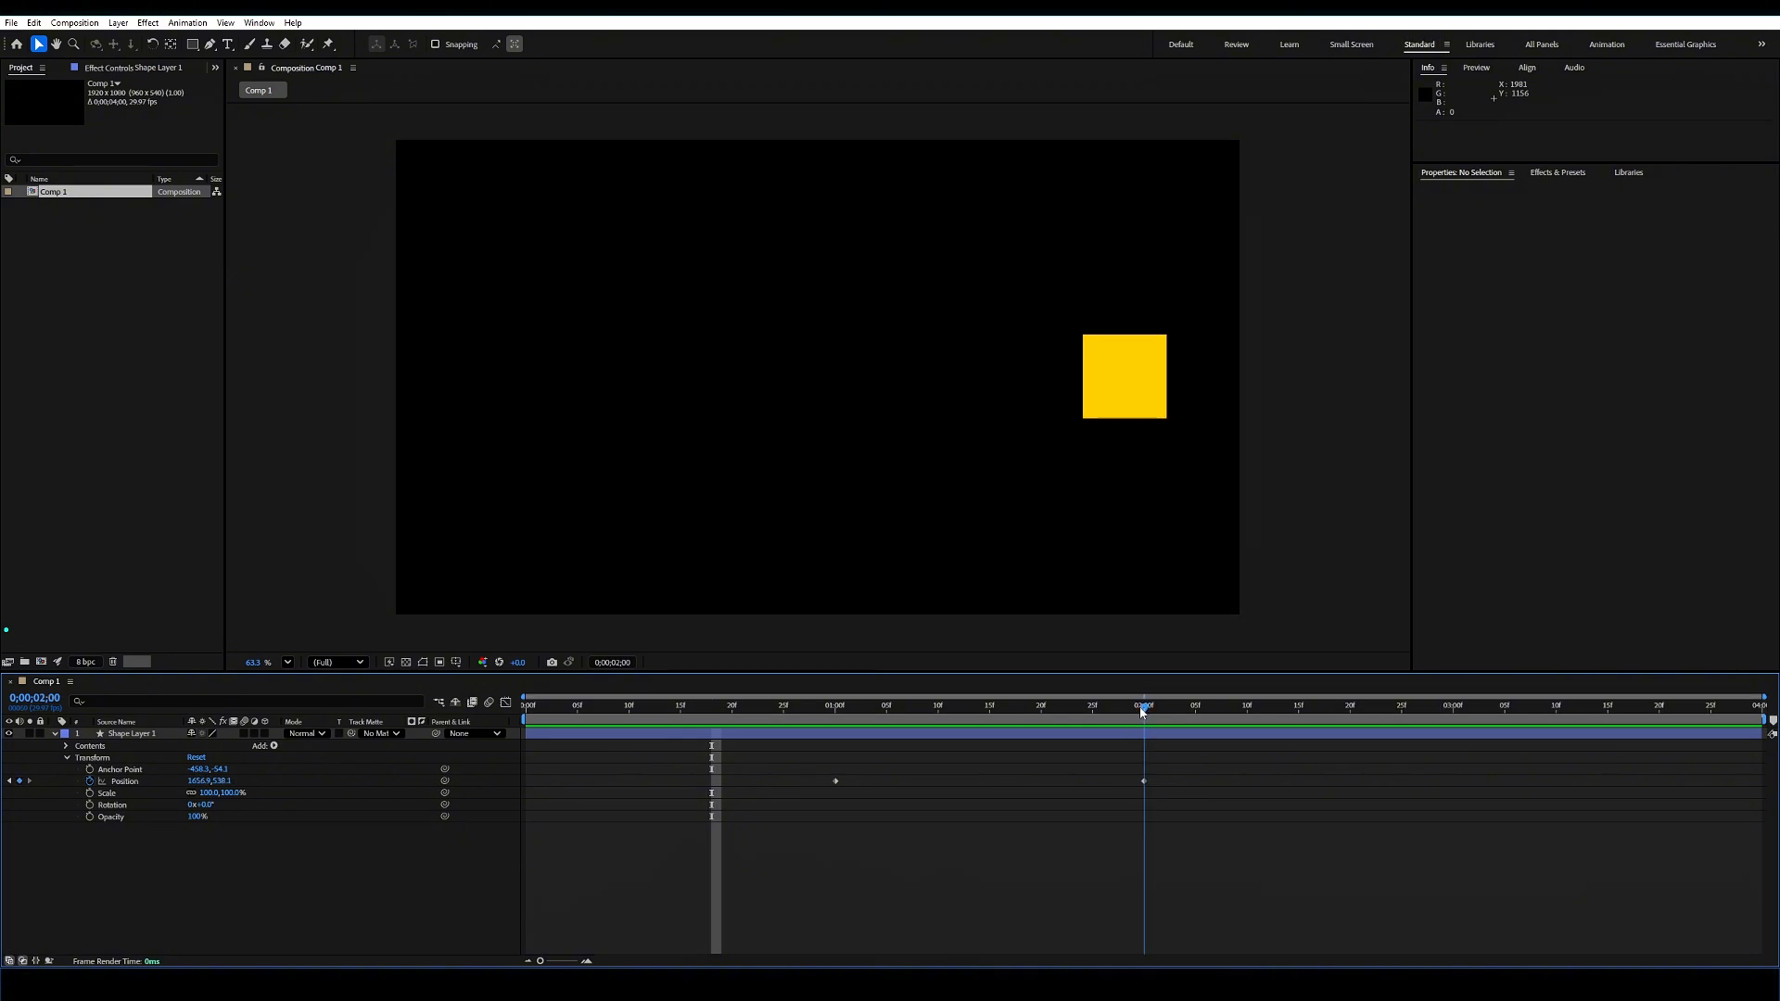
{"action": "left_click_drag", "start_coordinate": [1141, 711], "coordinate": [836, 711]}
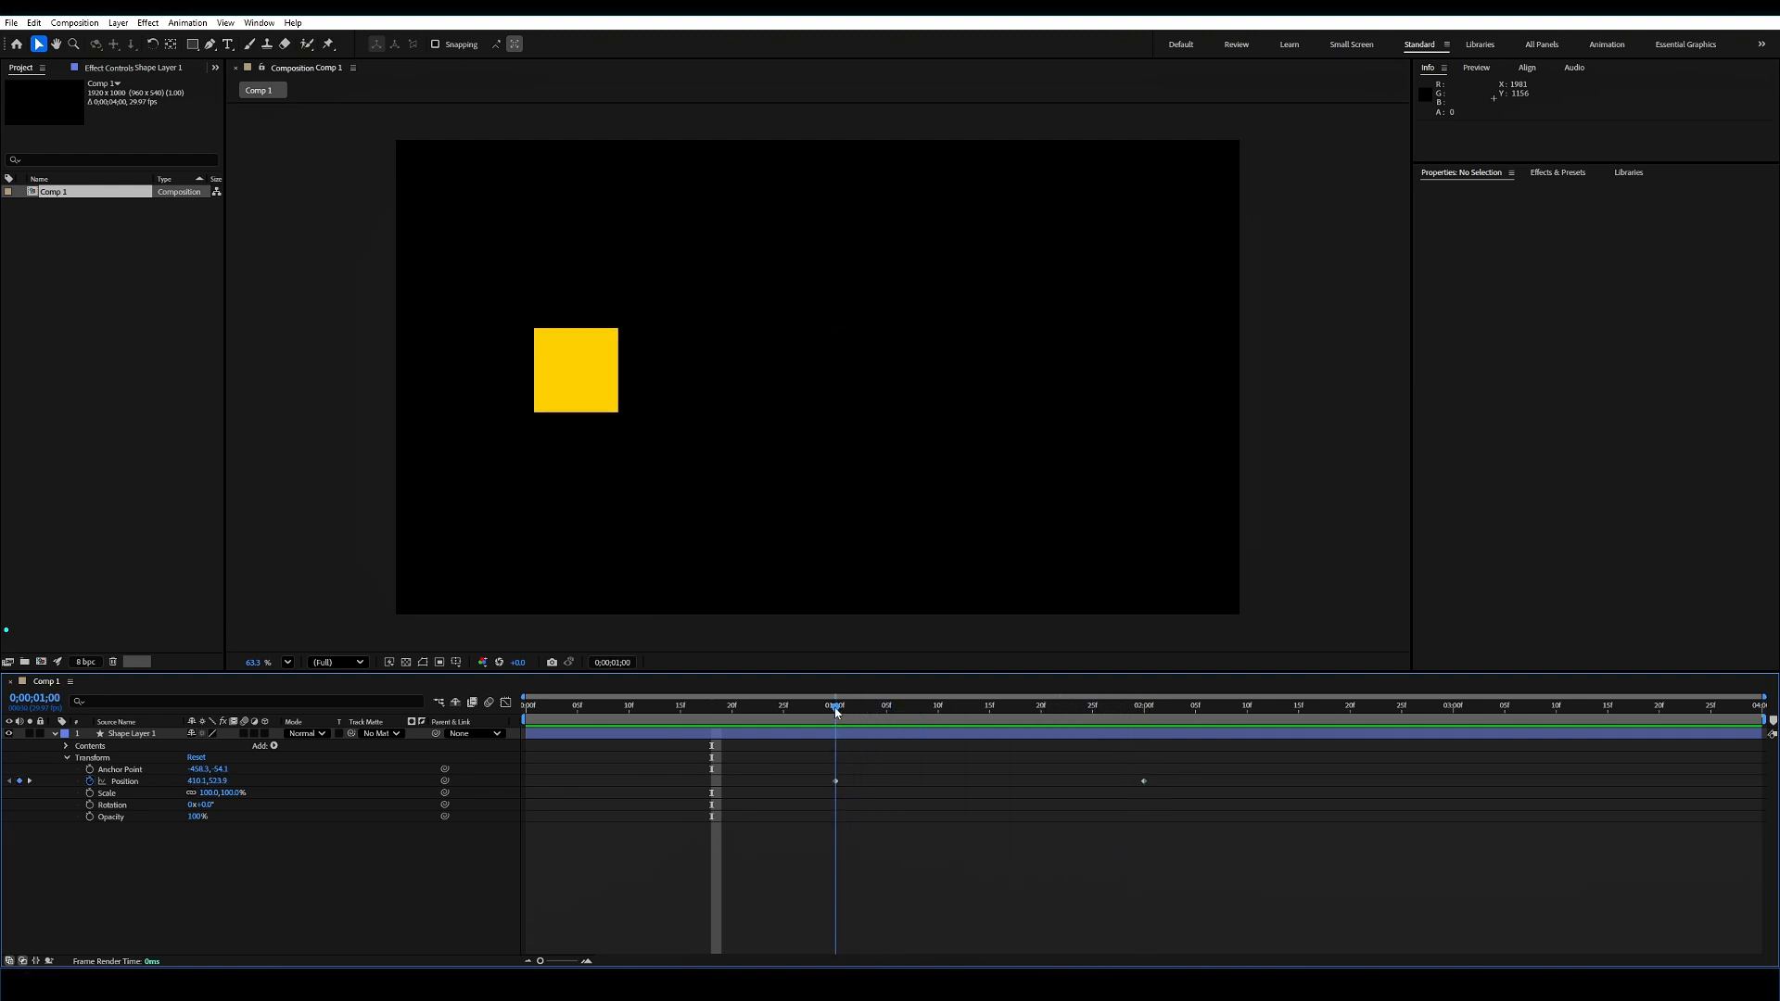
{"action": "mouse_move", "coordinate": [835, 711]}
{"action": "left_mouse_down"}
{"action": "mouse_move", "coordinate": [1133, 717]}
{"action": "mouse_move", "coordinate": [836, 705]}
{"action": "left_mouse_up"}
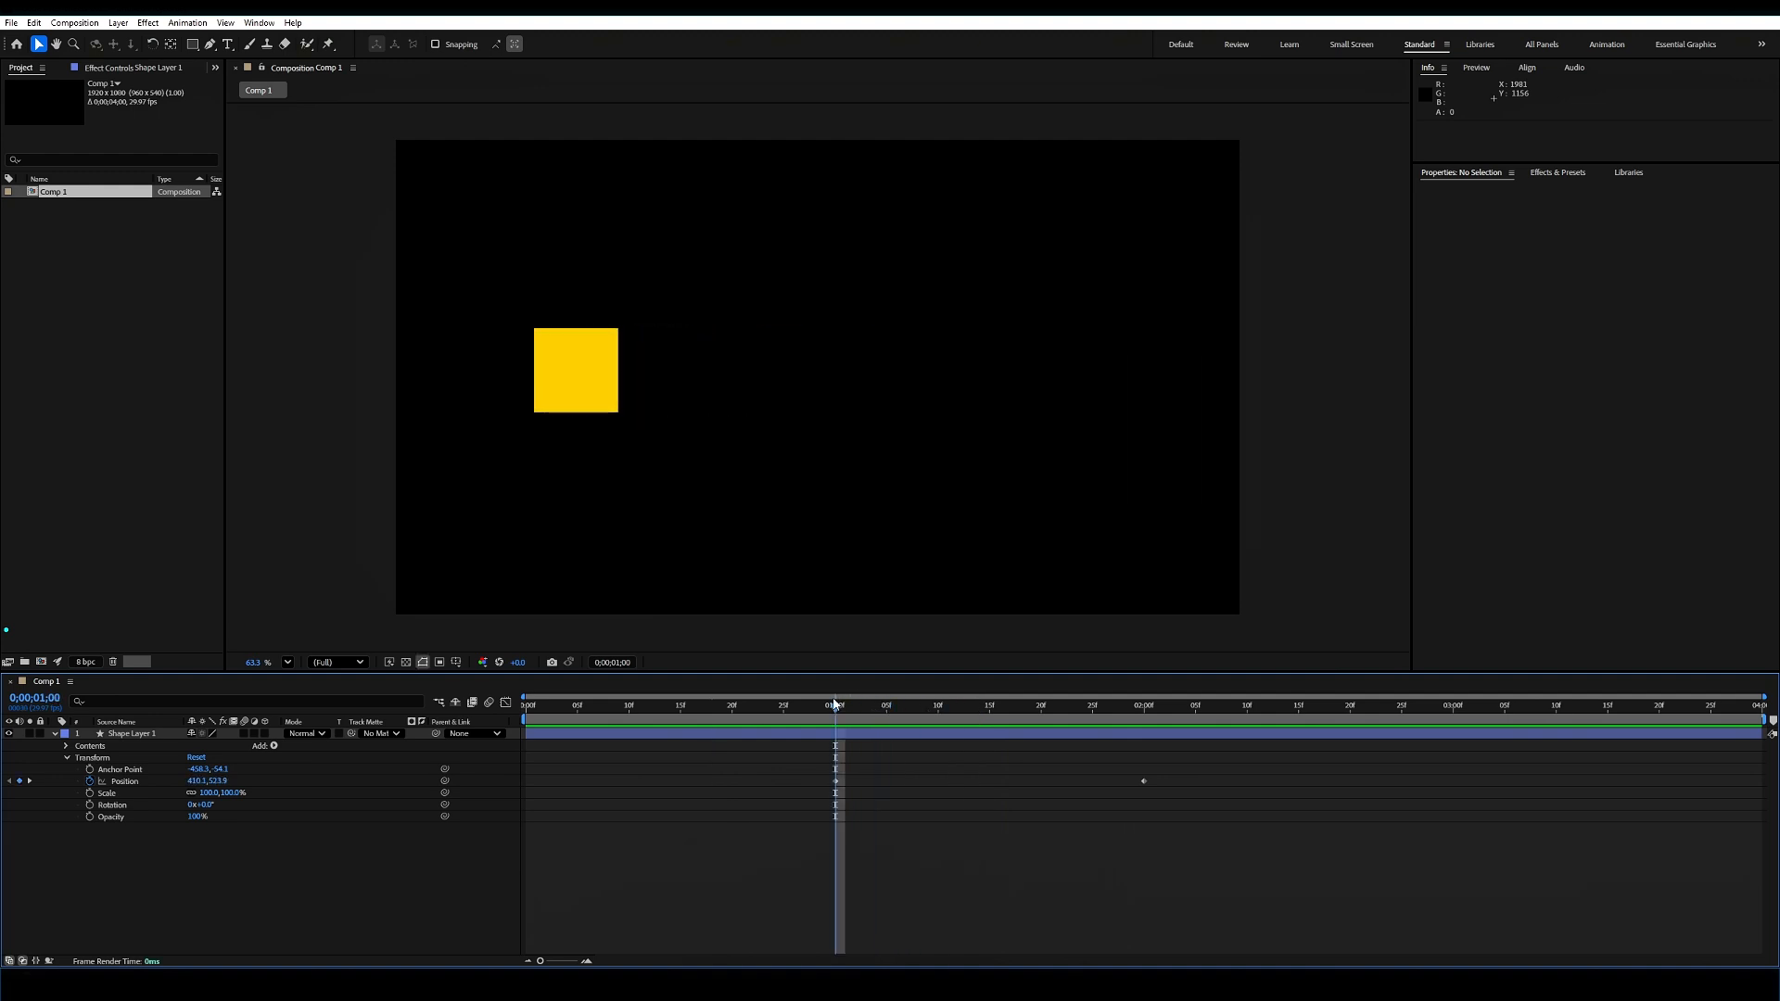
Step: Apply Easy Ease to both Position keyframes of Shape Layer 1
{"action": "left_click_drag", "start_coordinate": [1191, 844], "coordinate": [796, 777]}
{"action": "right_click", "coordinate": [1145, 782]}
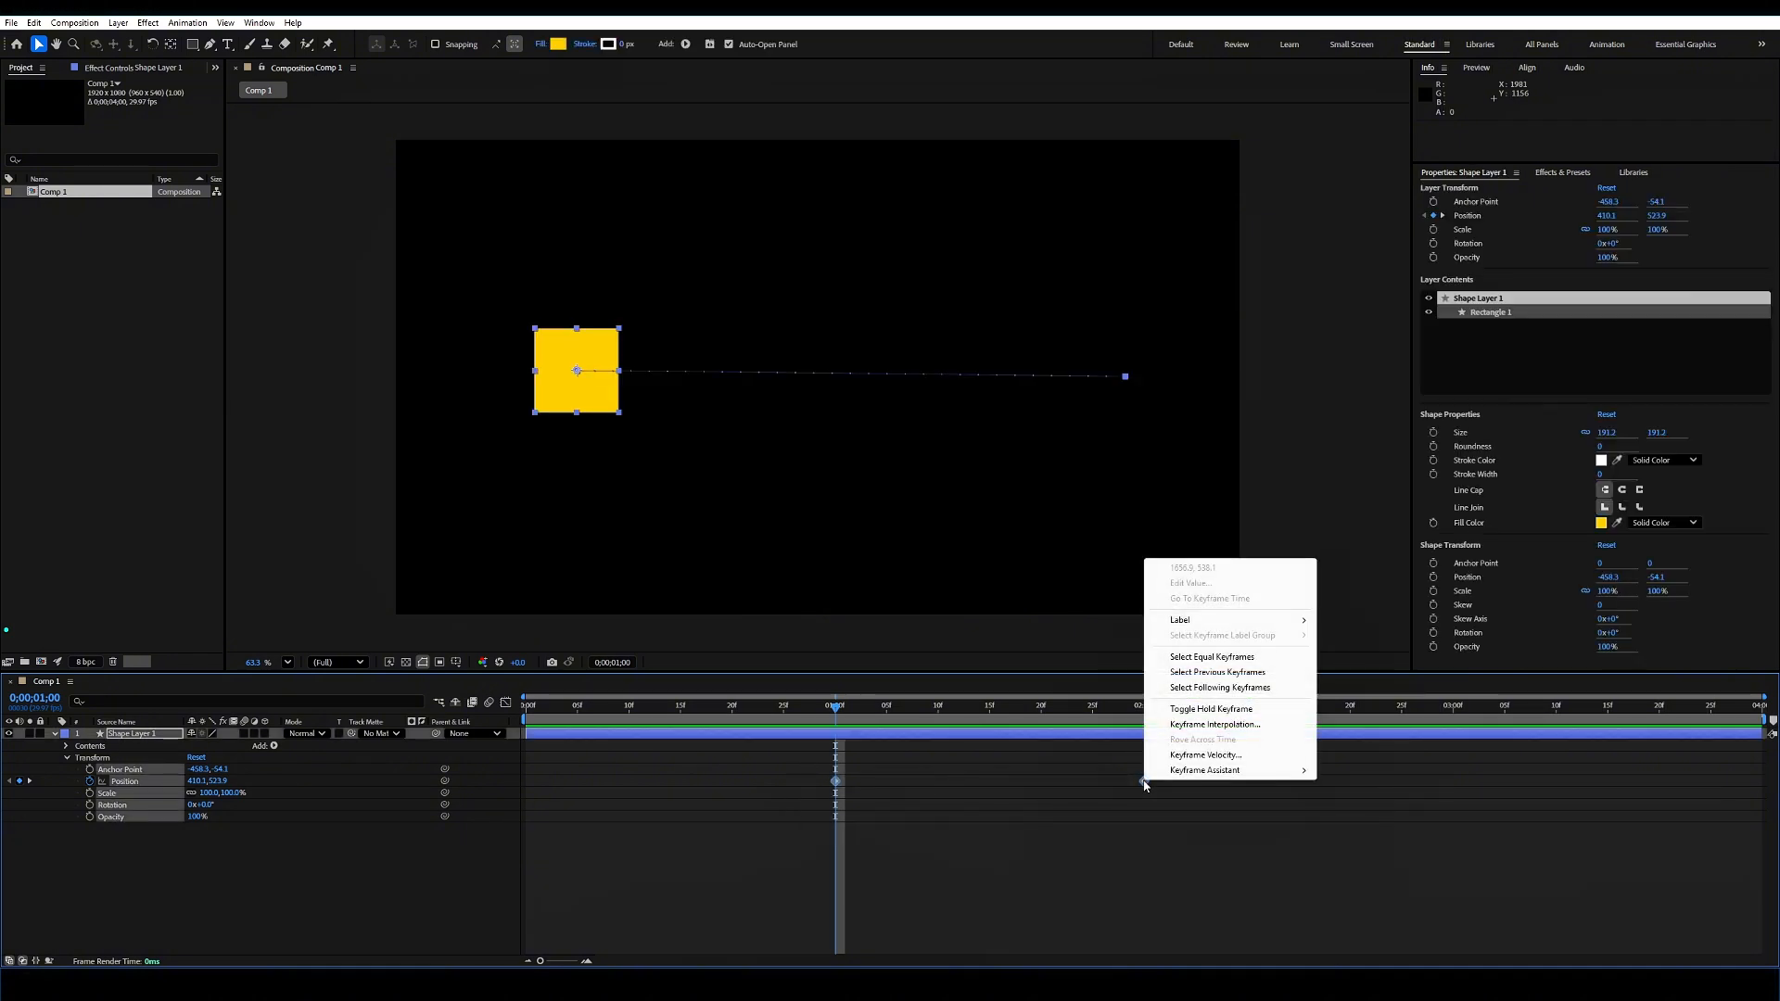
{"action": "mouse_move", "coordinate": [1171, 773]}
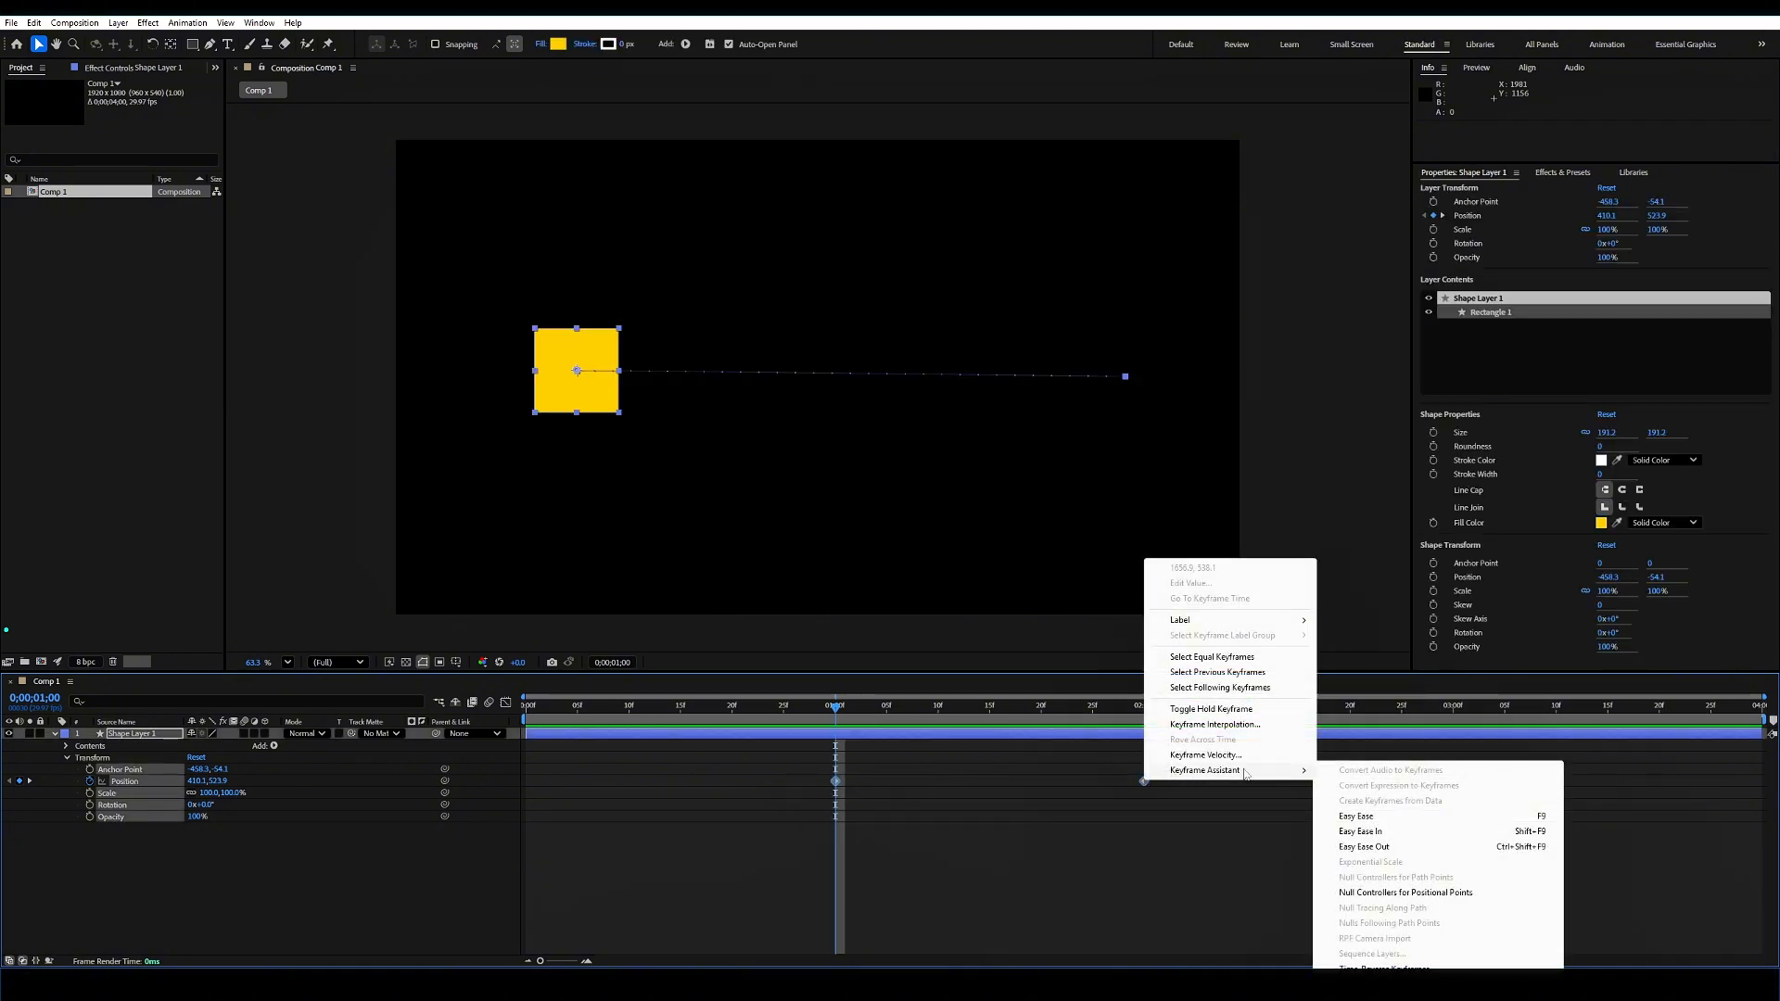
{"action": "left_click", "coordinate": [1362, 819]}
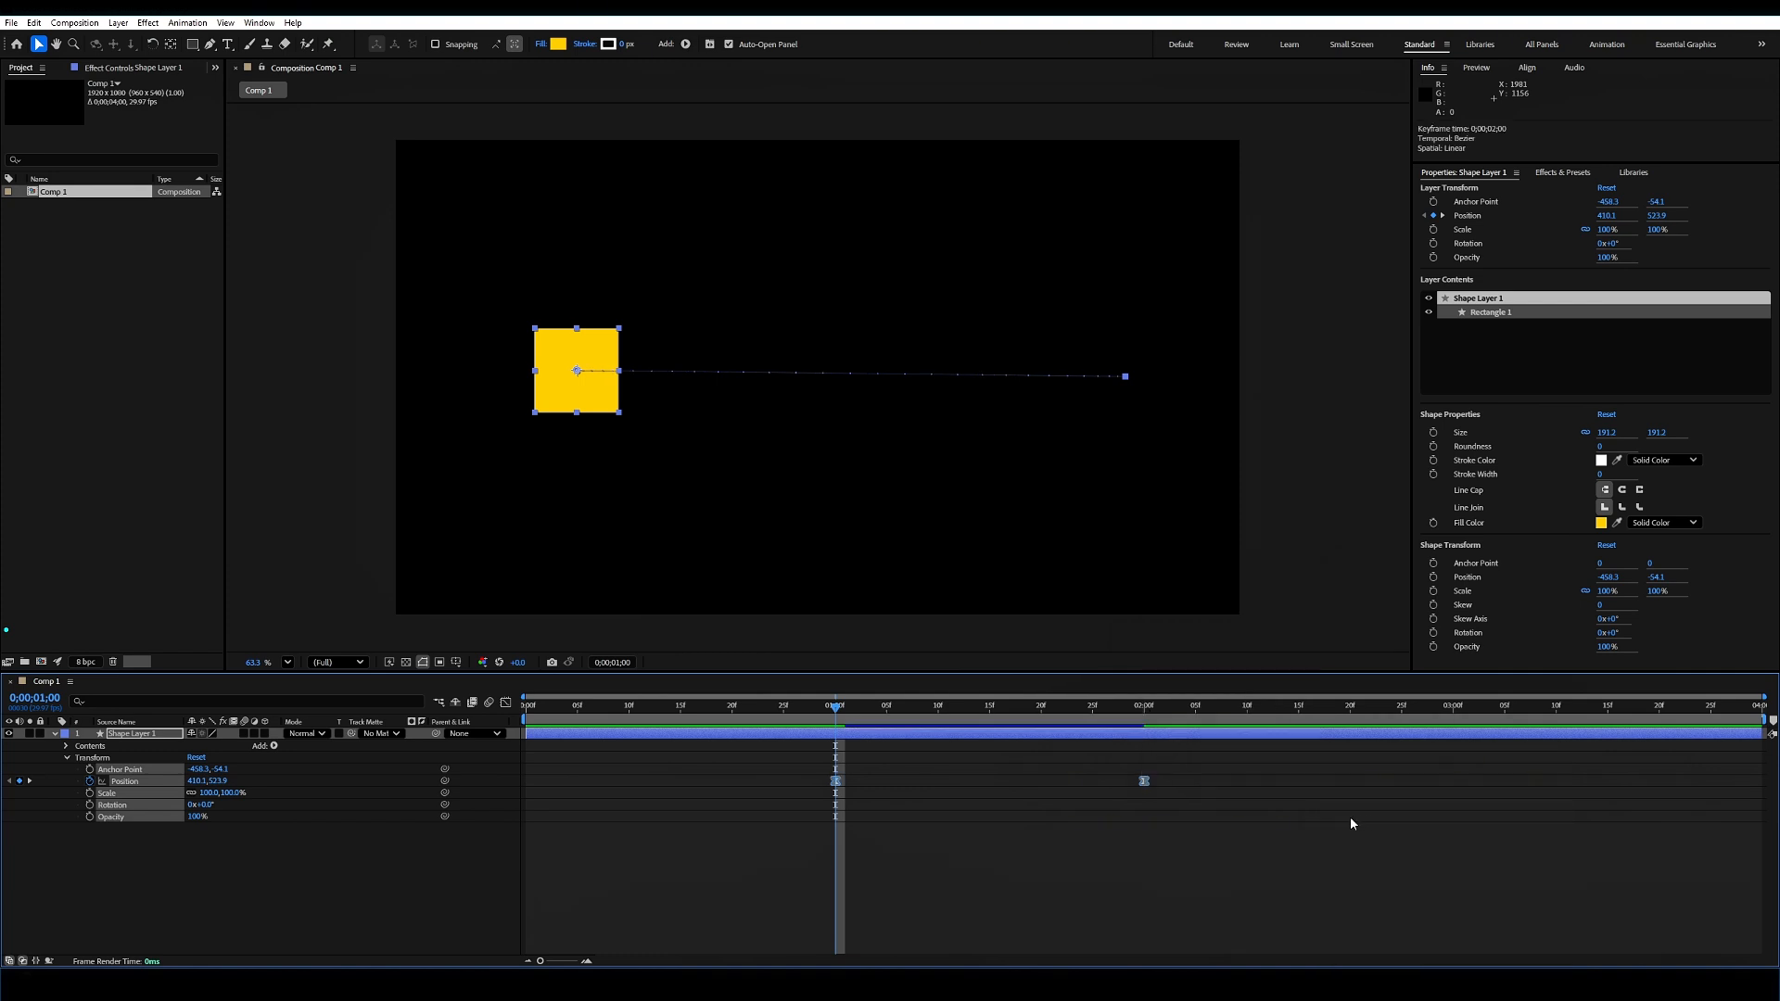
Step: Check the eased keyframes, deselect them and preview the square's eased motion
{"action": "left_click", "coordinate": [1148, 848]}
{"action": "left_click_drag", "start_coordinate": [1178, 775], "coordinate": [1113, 799]}
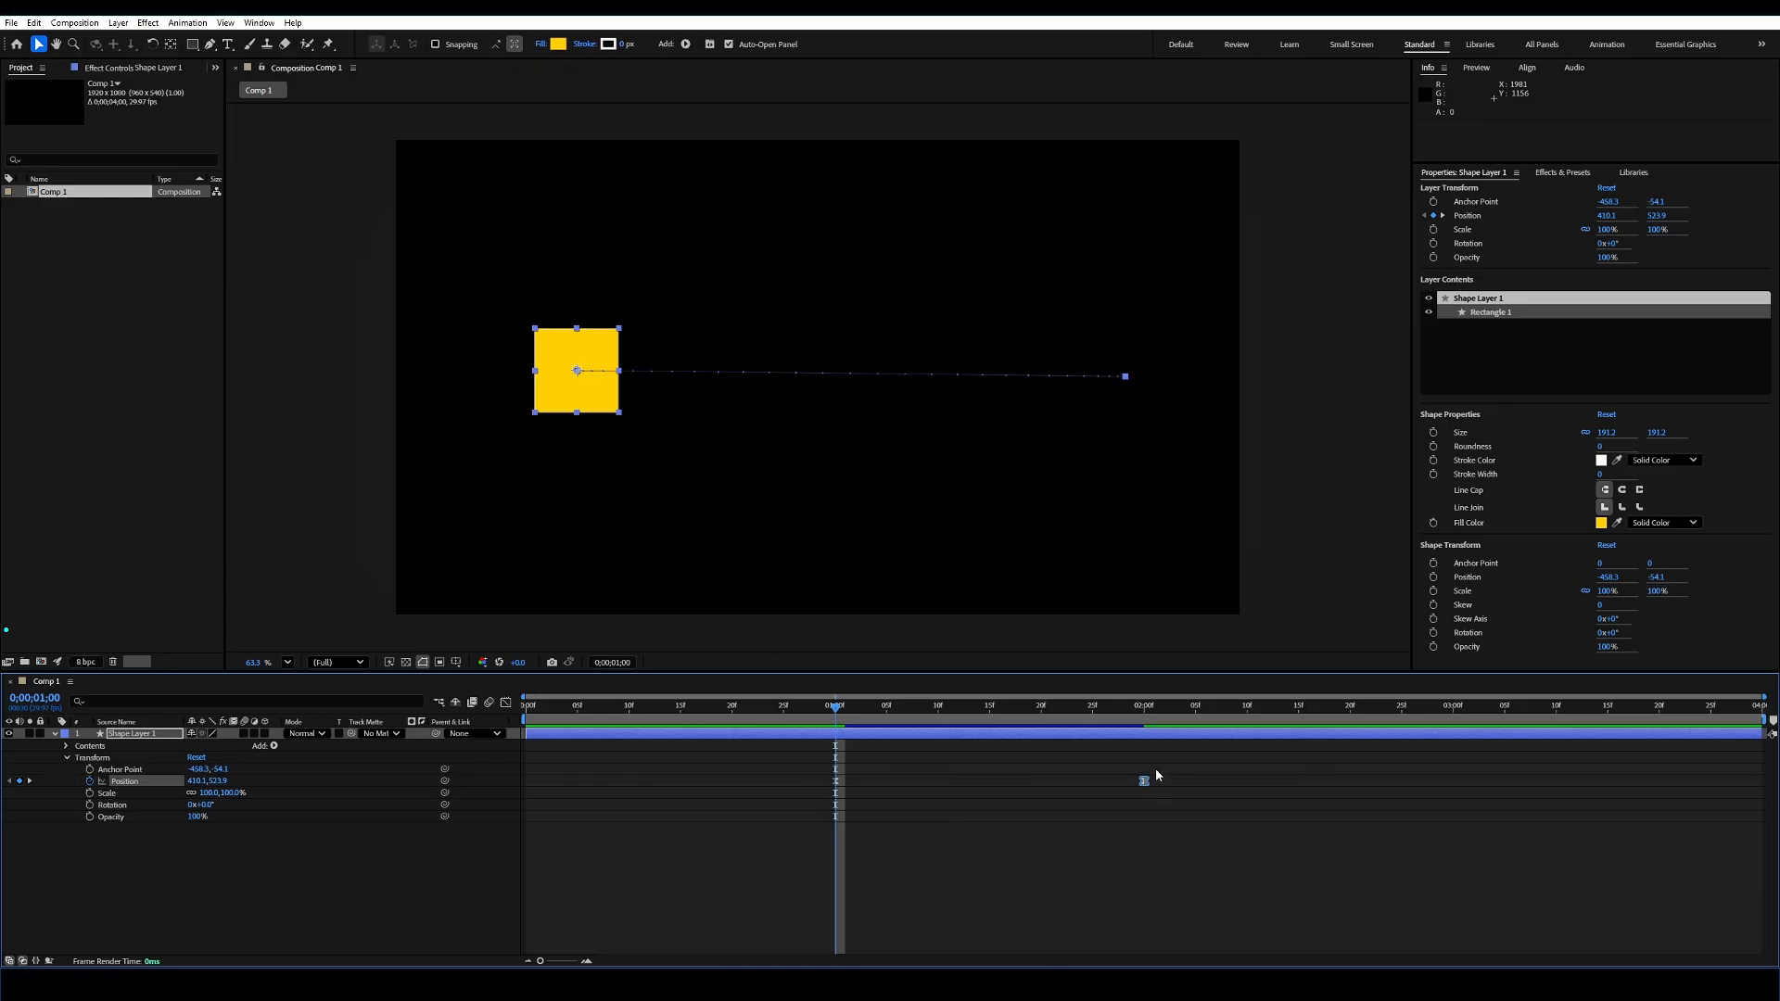
{"action": "left_click", "coordinate": [1156, 775]}
{"action": "left_click", "coordinate": [1143, 781]}
{"action": "left_click", "coordinate": [982, 853]}
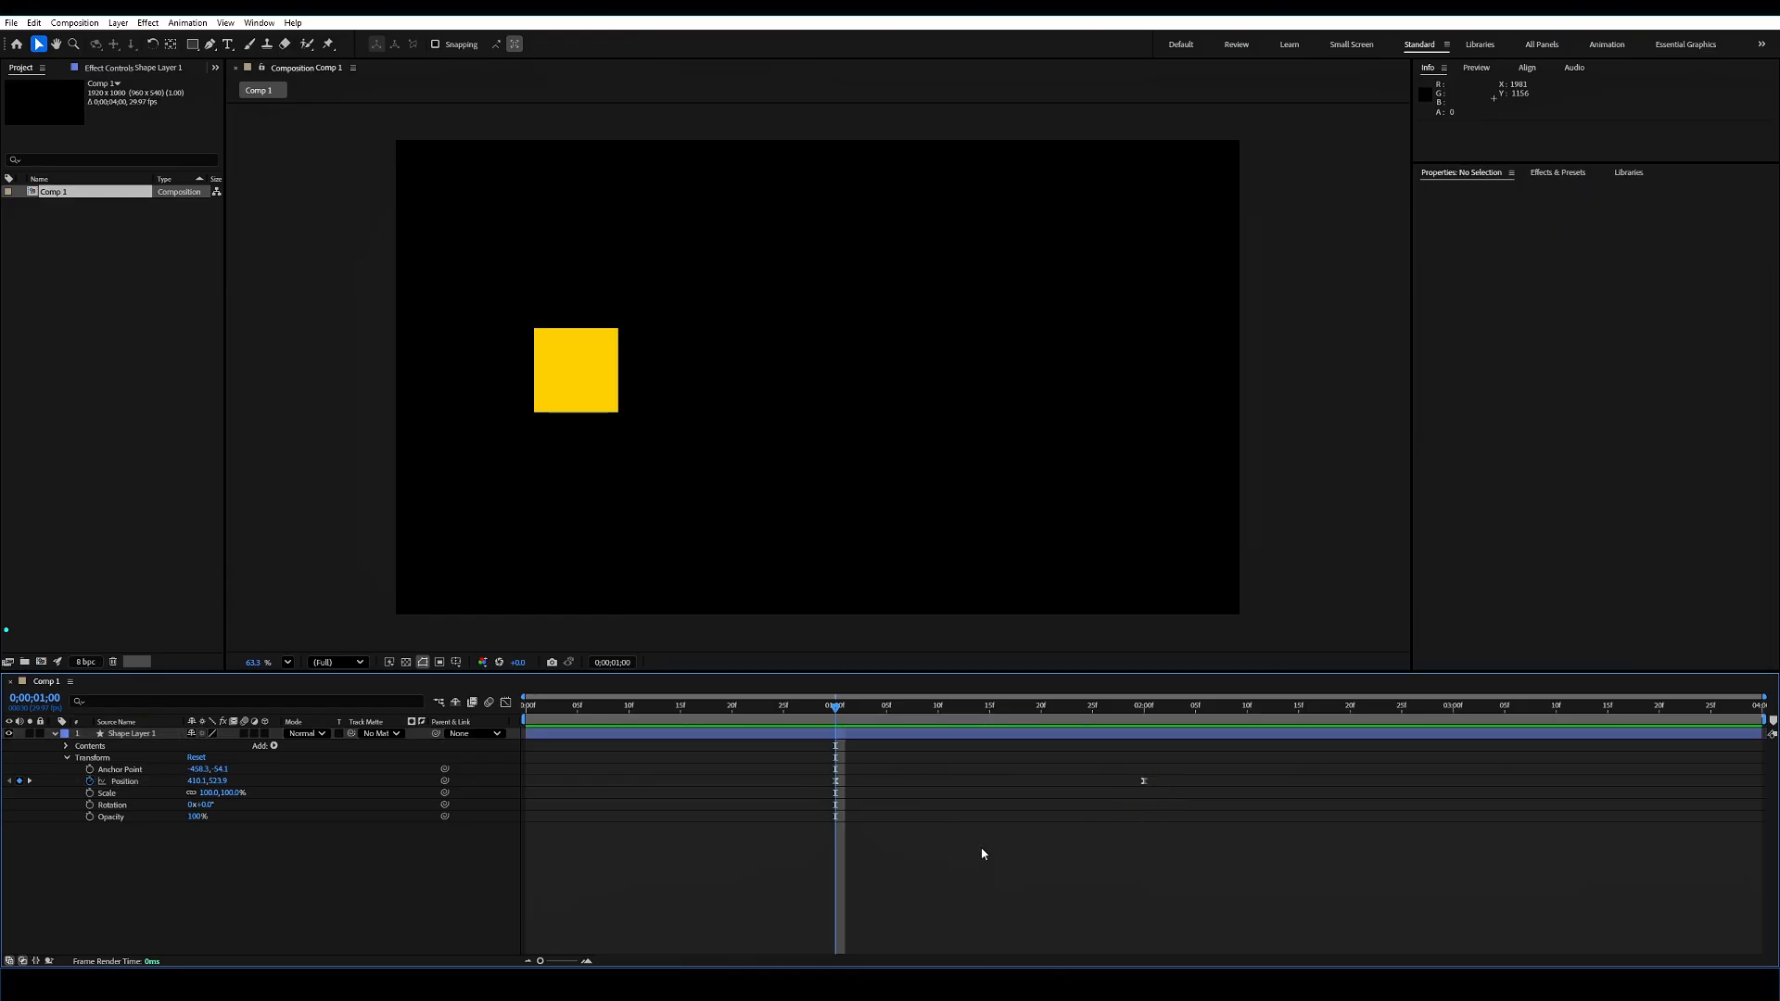
{"action": "key", "text": "space"}
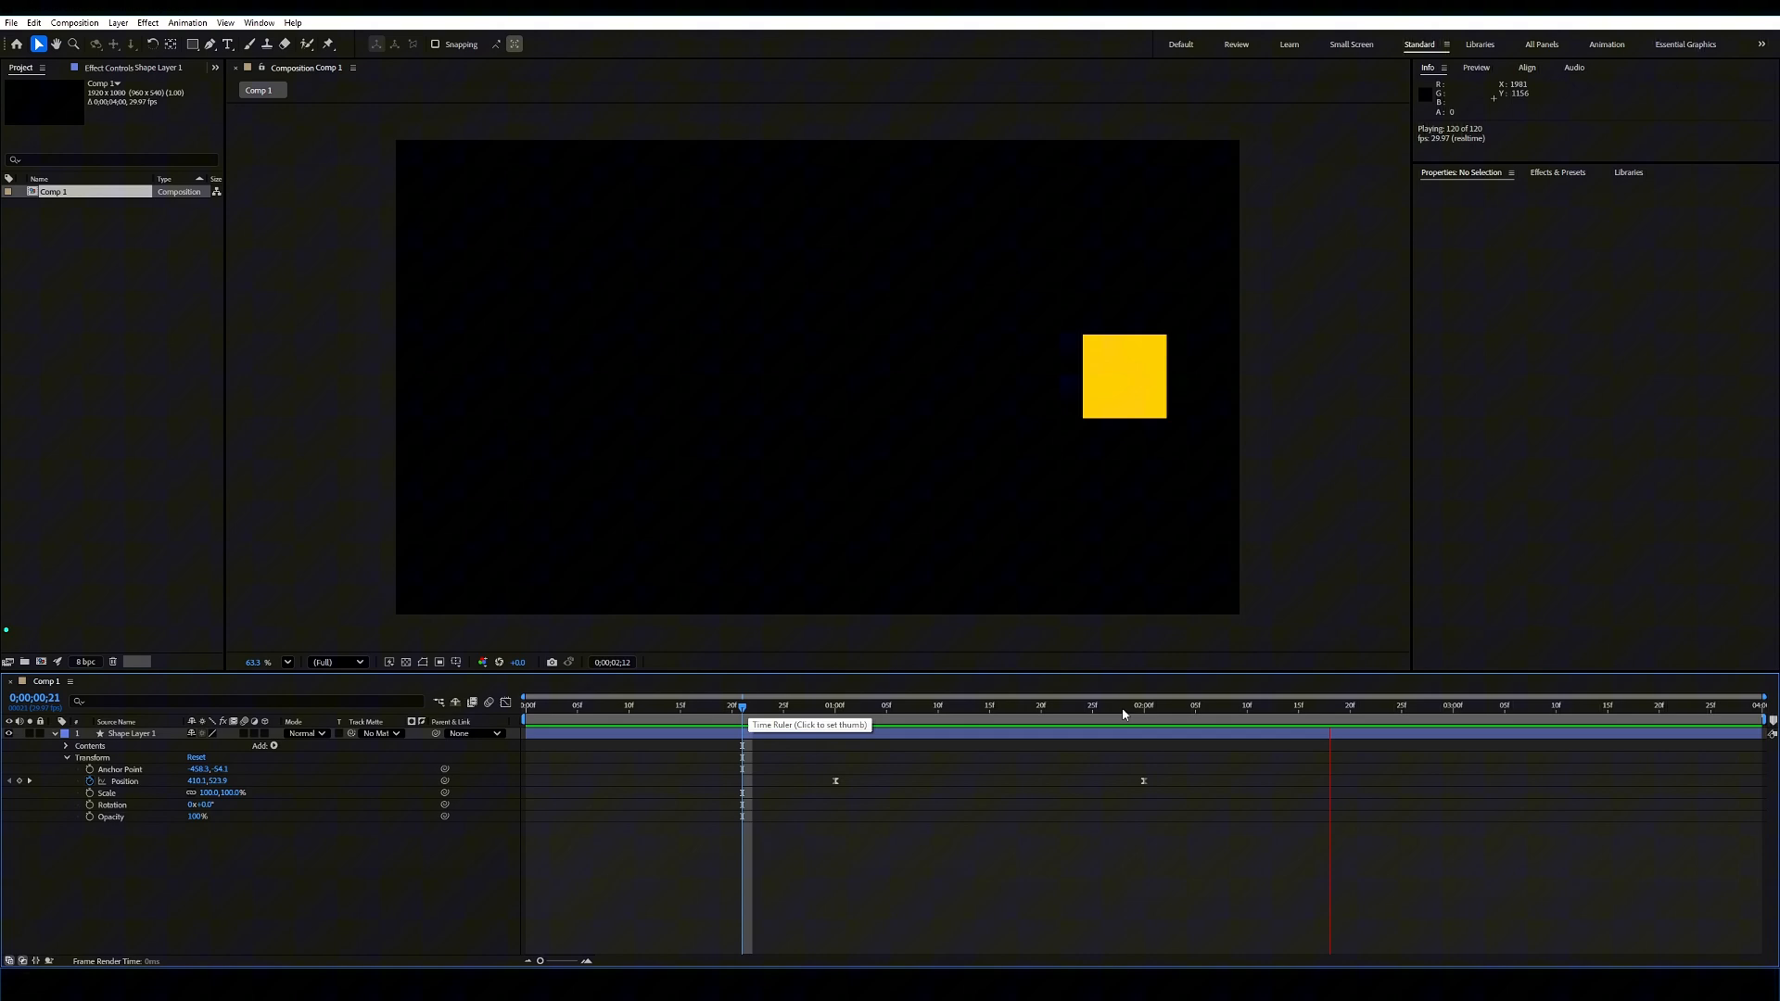
{"action": "left_click_drag", "start_coordinate": [1127, 714], "coordinate": [921, 715]}
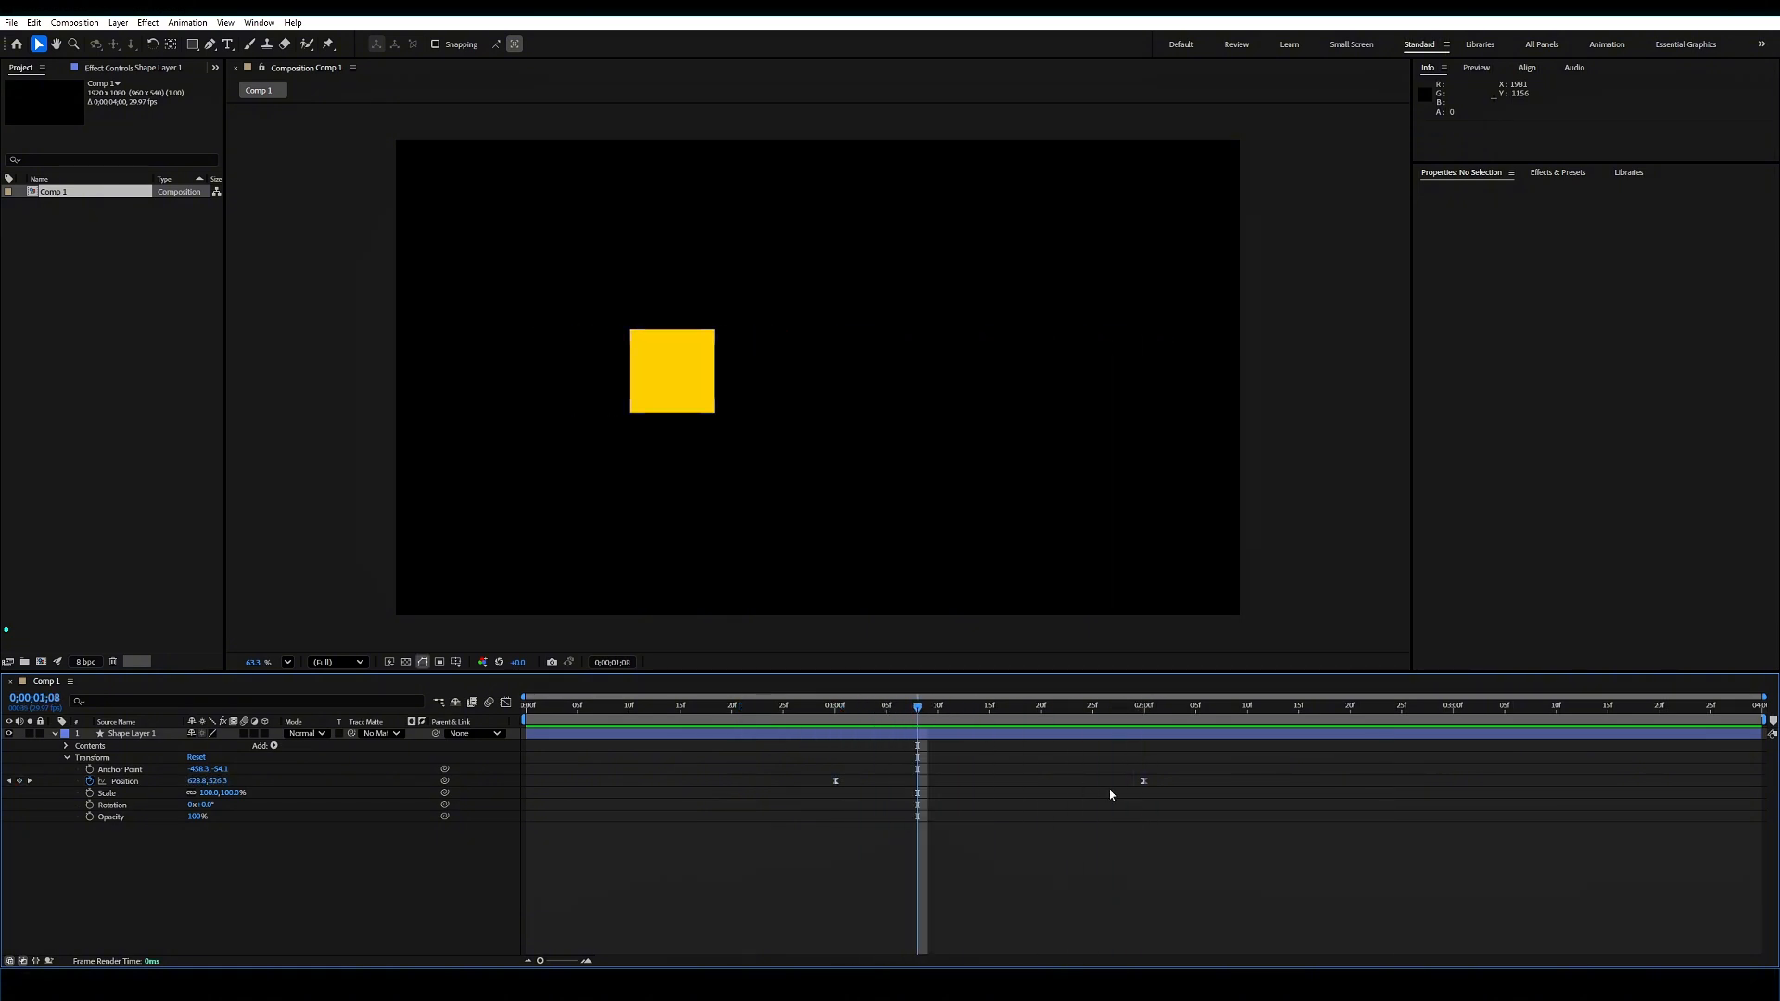
Step: Scrub through the eased motion and undo the Easy Ease on both Position keyframes
{"action": "left_click_drag", "start_coordinate": [1210, 827], "coordinate": [815, 768]}
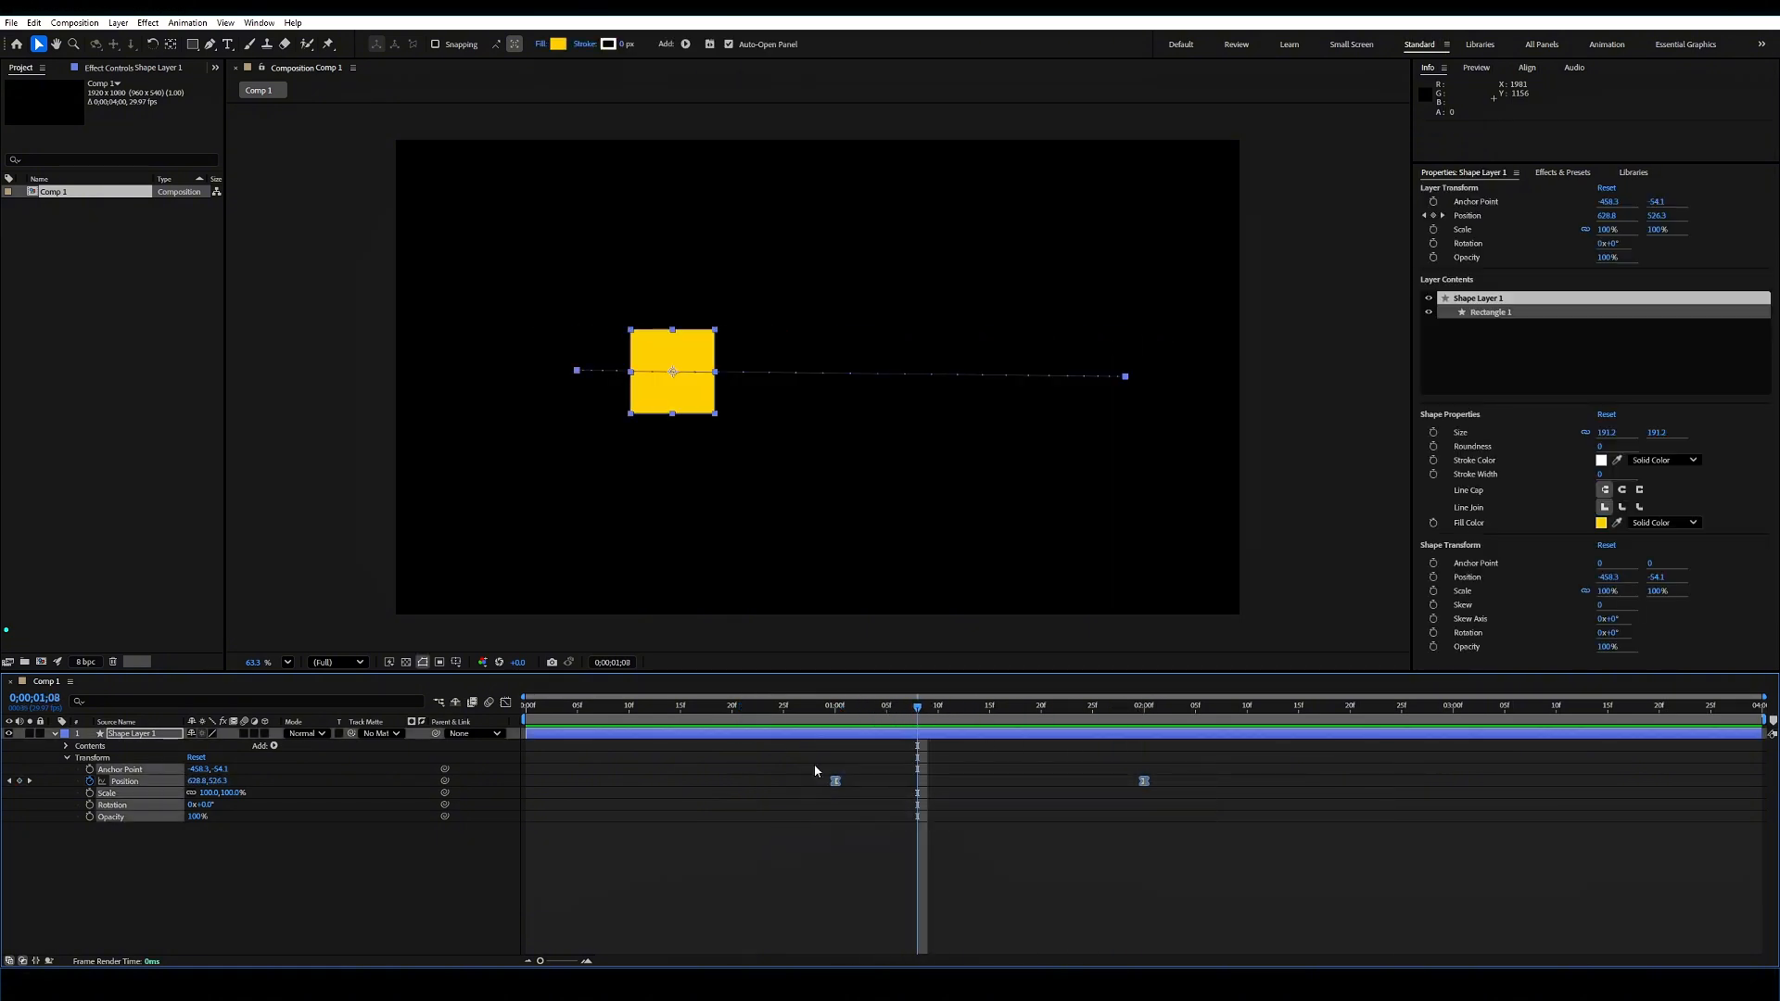
{"action": "left_click_drag", "start_coordinate": [939, 709], "coordinate": [990, 712]}
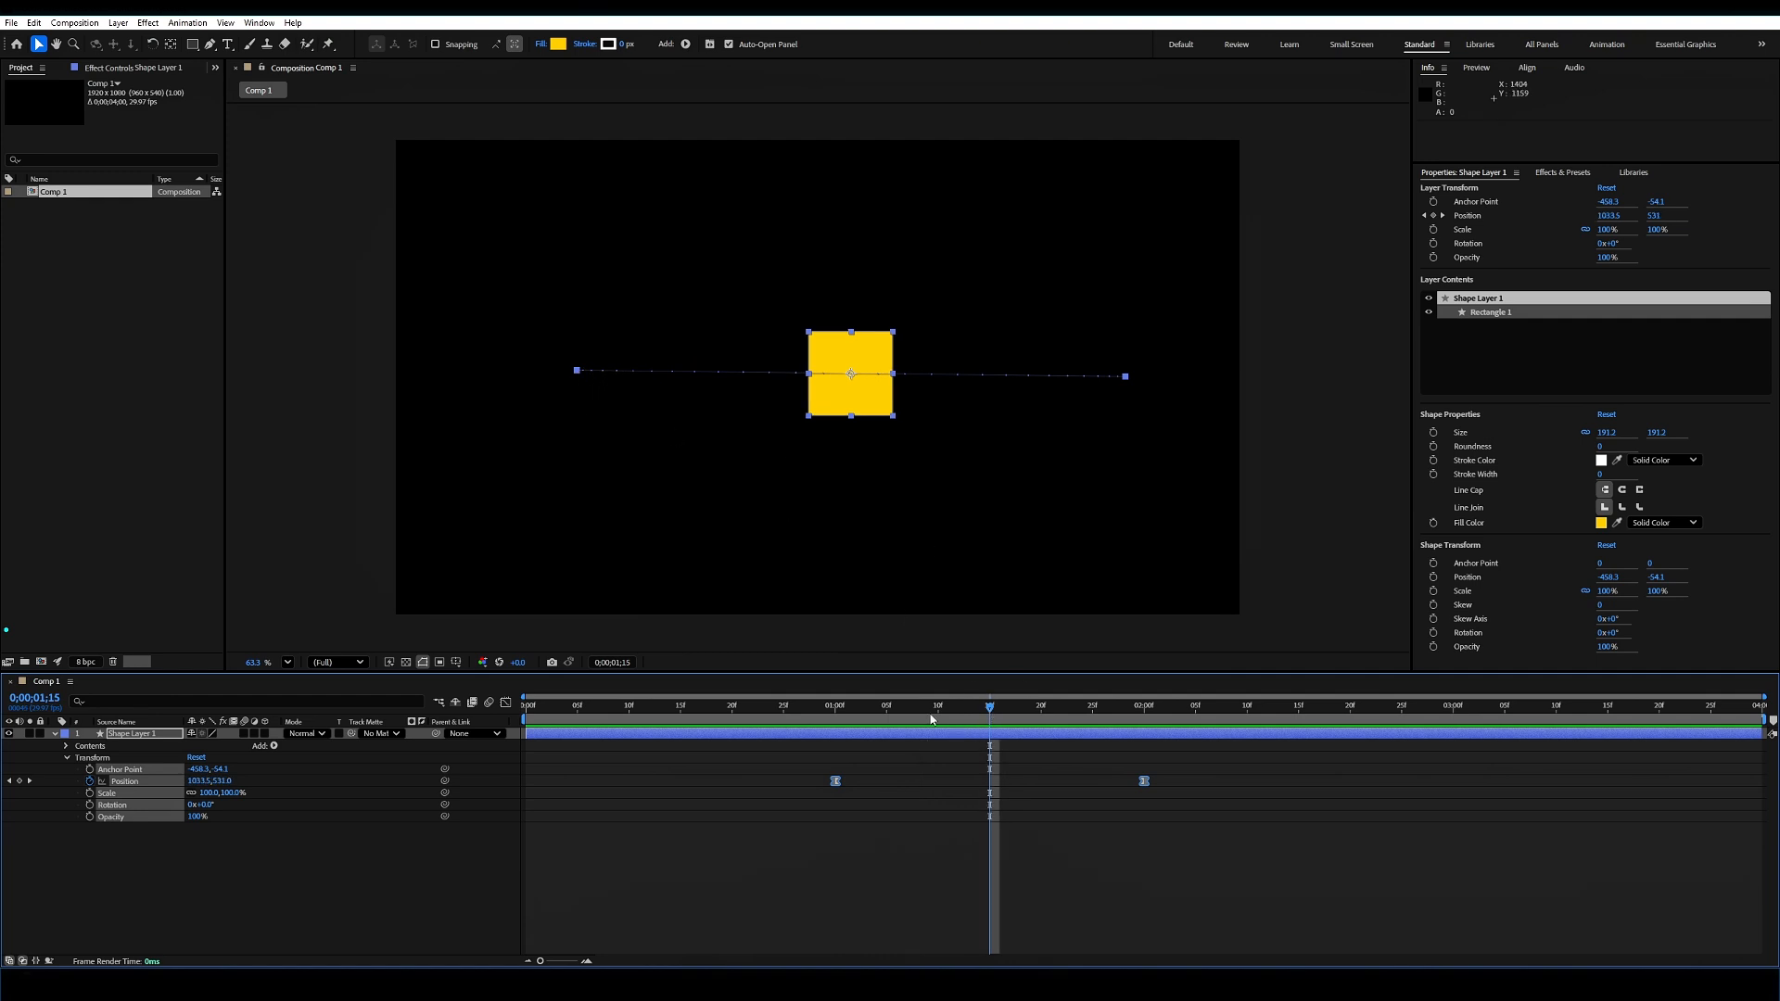
{"action": "left_click", "coordinate": [835, 709]}
{"action": "key", "text": "ctrl+z"}
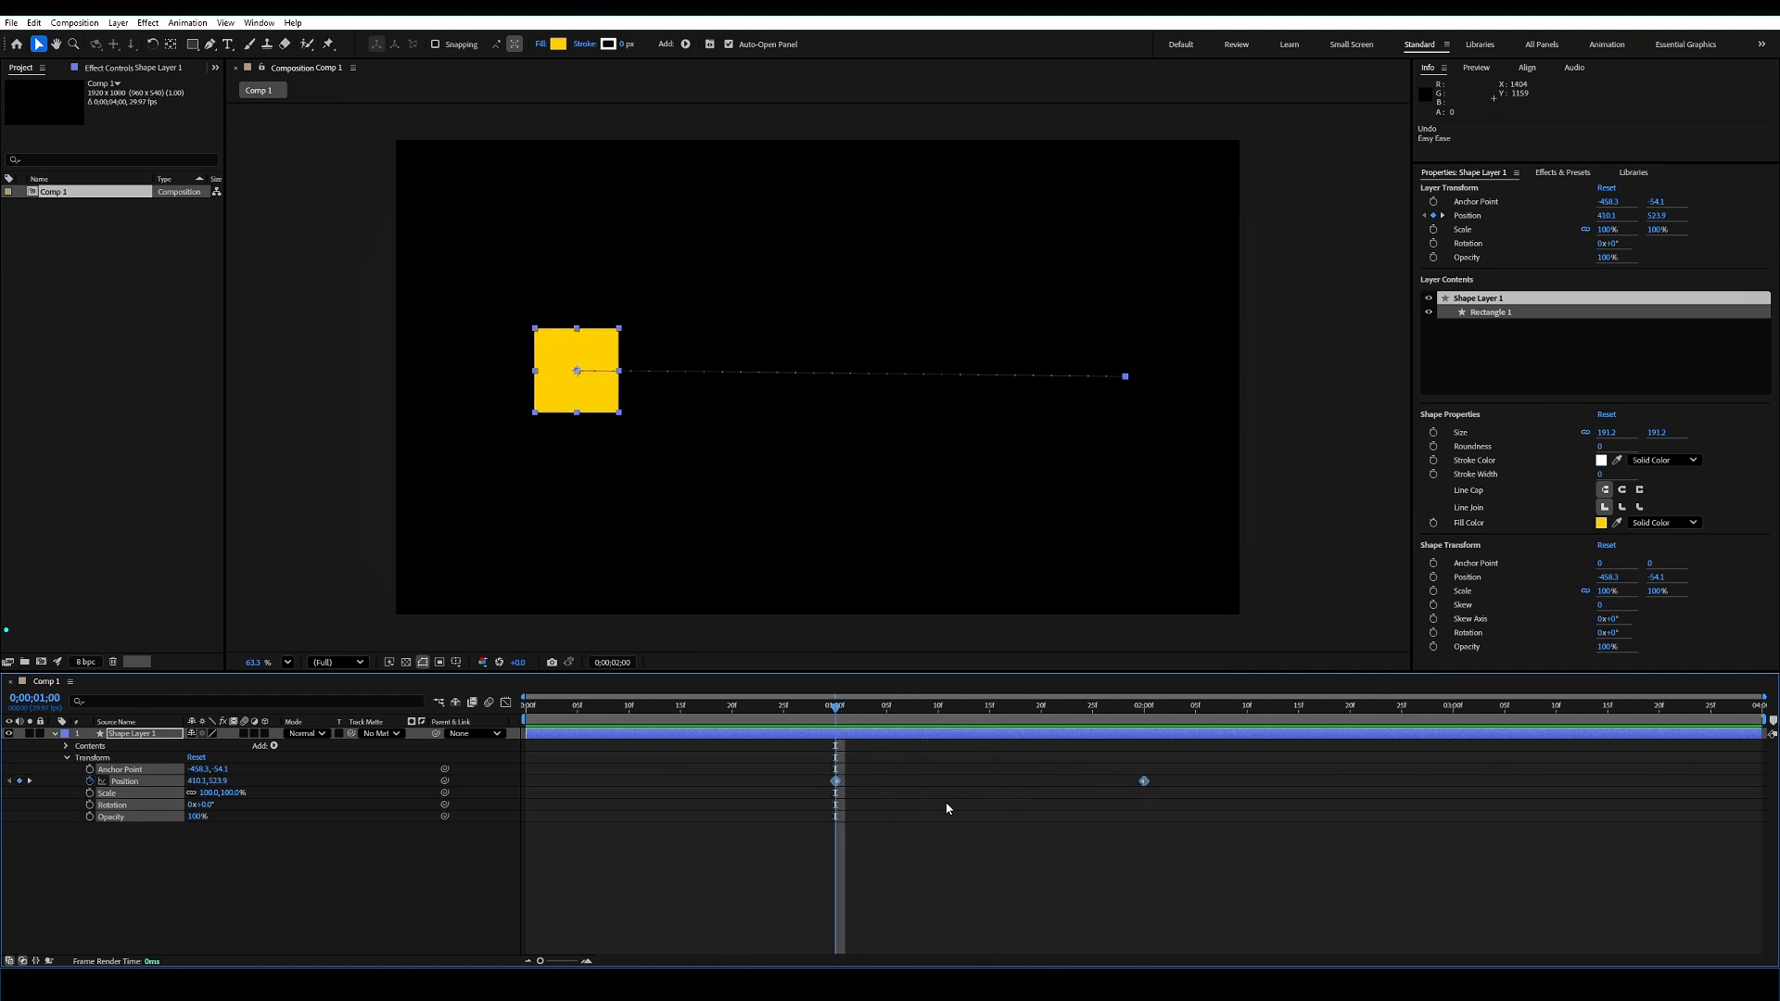
{"action": "key", "text": "ctrl+z"}
Step: Move the square with its whole motion path up to about 373.7, 250.5 at 0;00;01;00 and collapse Shape Layer 1's properties
{"action": "left_click_drag", "start_coordinate": [586, 391], "coordinate": [571, 271]}
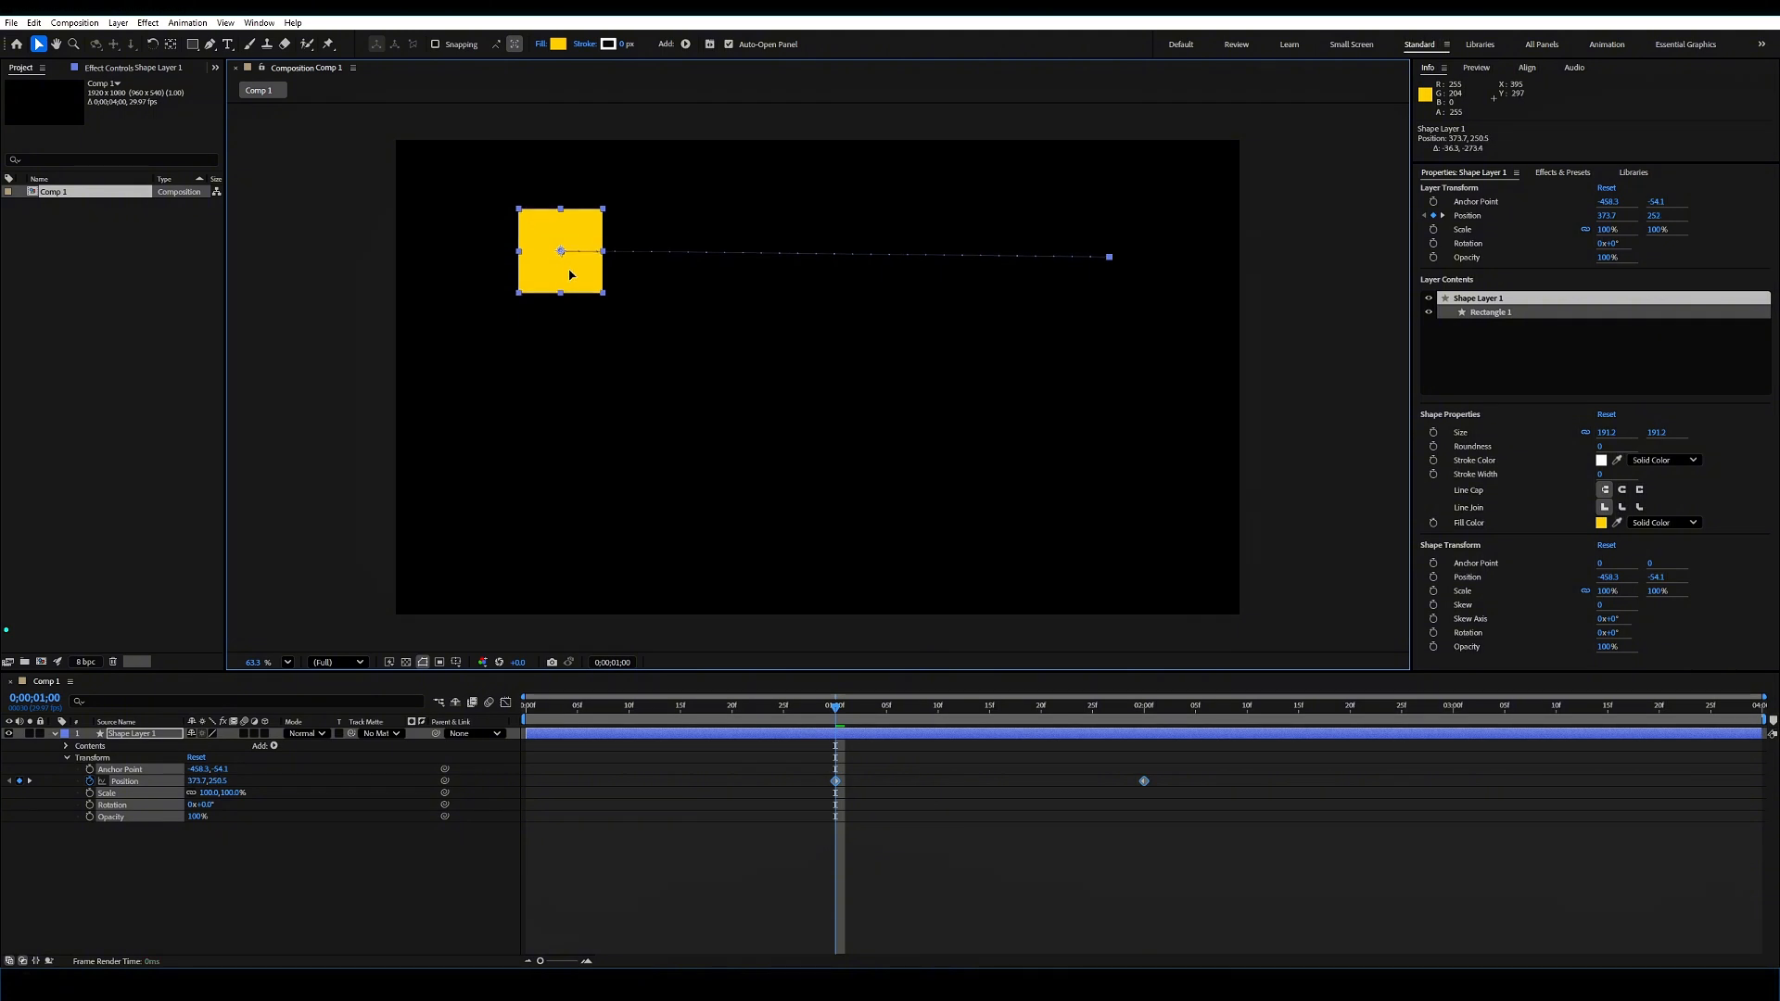
{"action": "left_click", "coordinate": [55, 734]}
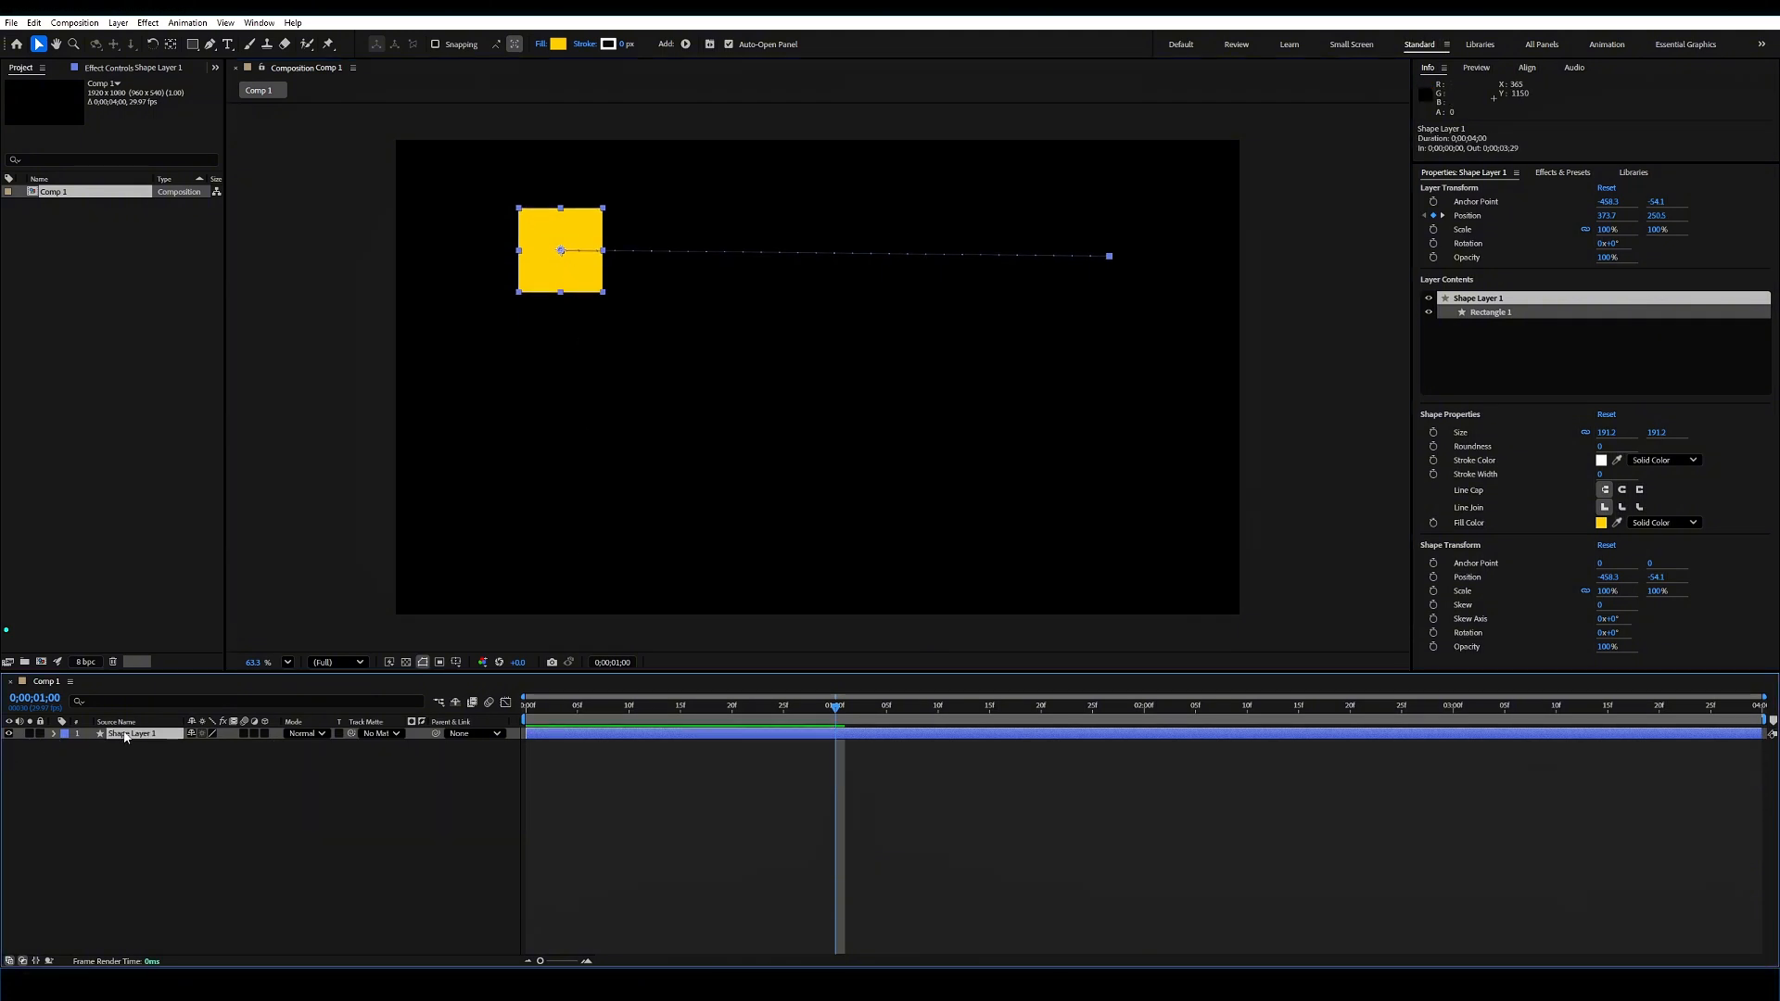
Step: Duplicate Shape Layer 1 and move the duplicate with both its Position keyframes down to about 376.9, 700.8
{"action": "key", "text": "ctrl+d"}
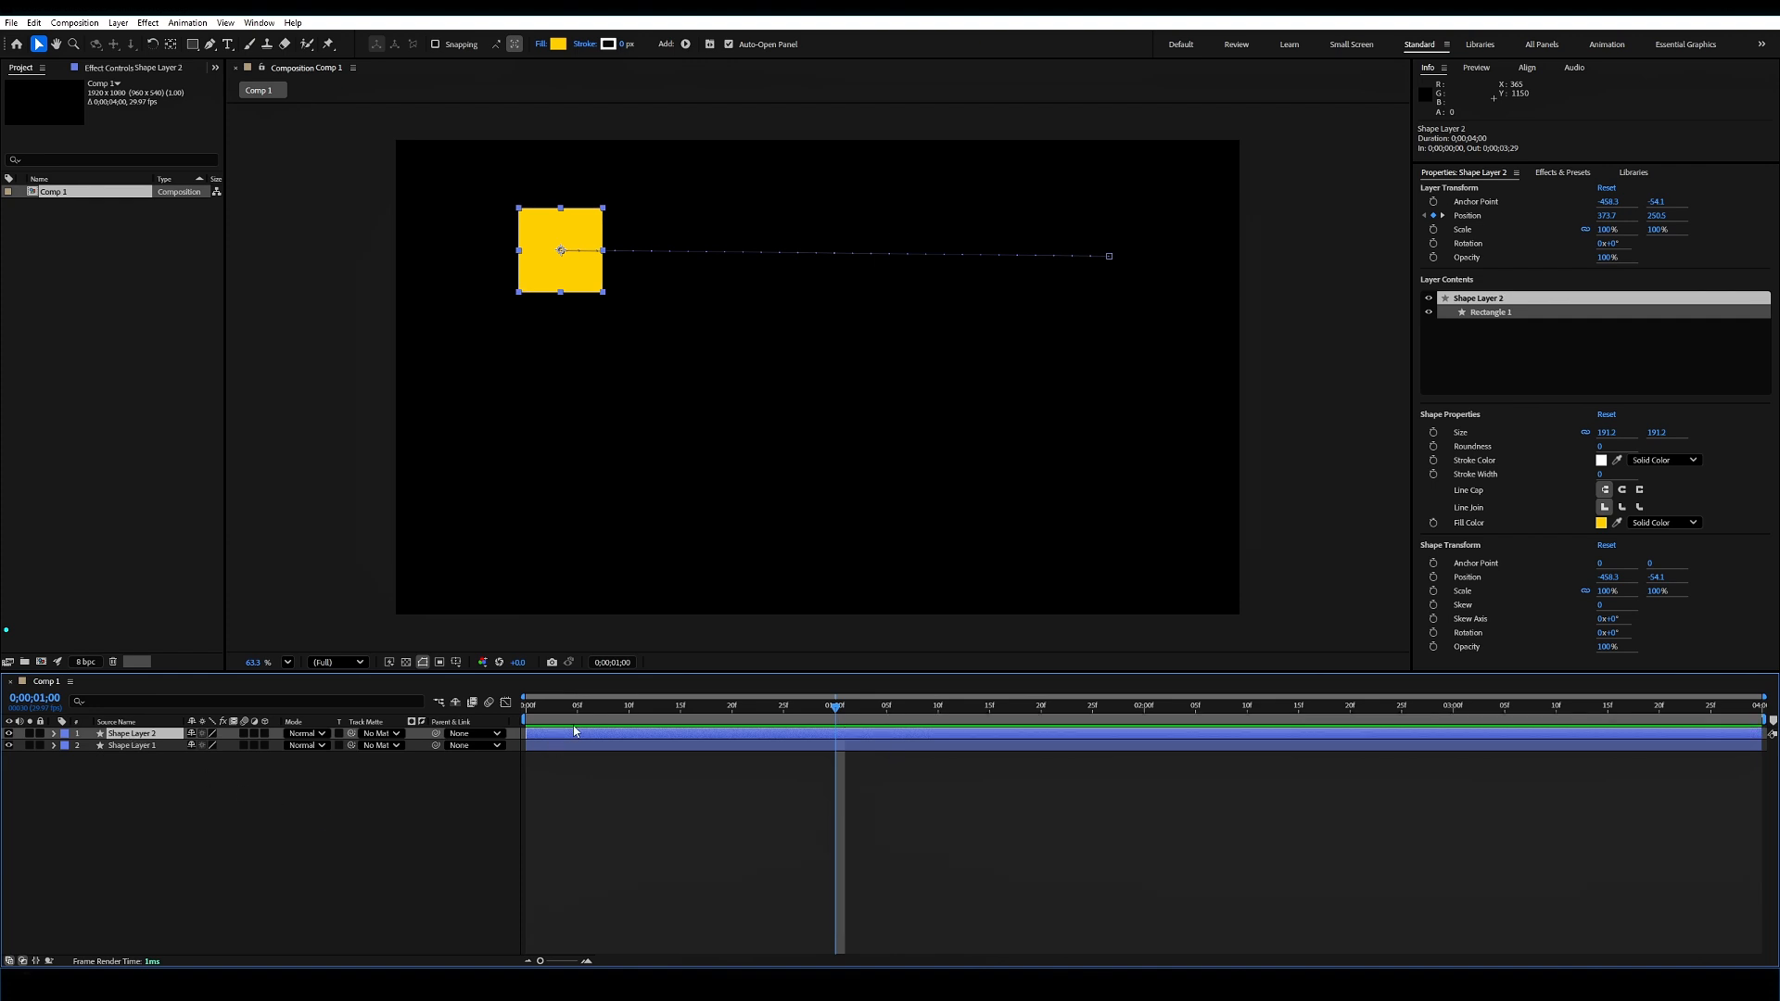
{"action": "key", "text": "u"}
{"action": "left_click_drag", "start_coordinate": [1245, 754], "coordinate": [803, 739]}
{"action": "key", "text": "ctrl+z"}
{"action": "left_click_drag", "start_coordinate": [566, 249], "coordinate": [574, 447]}
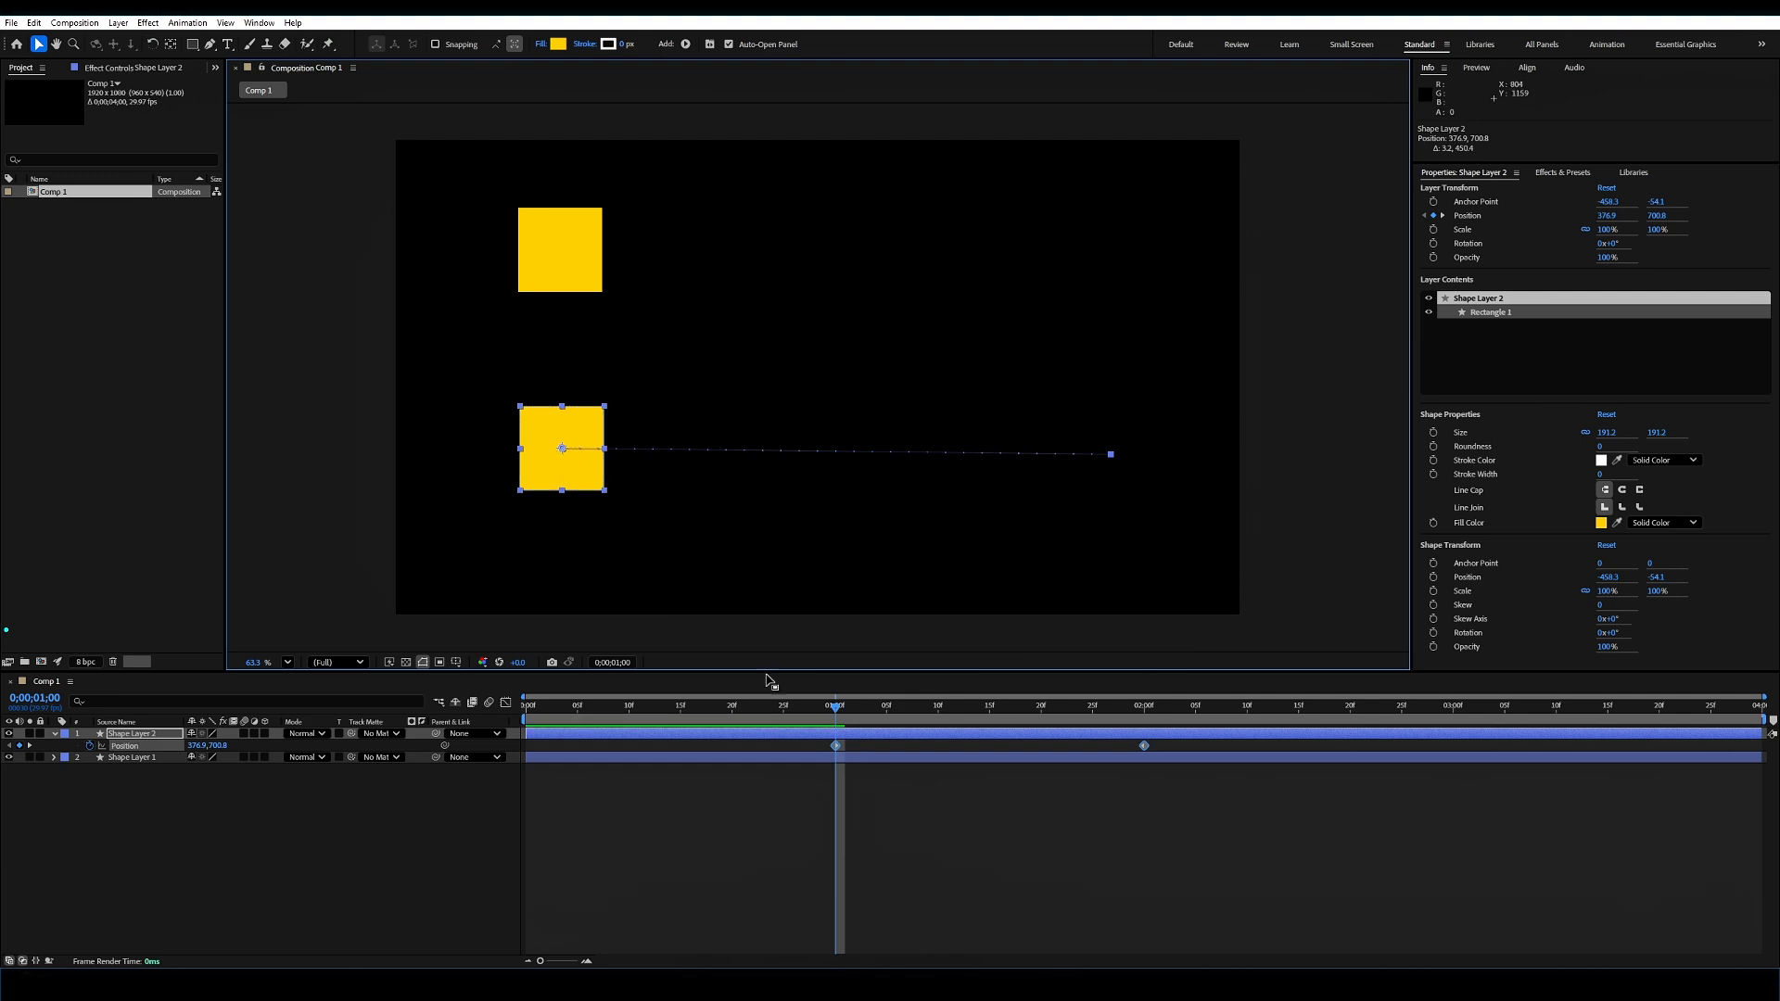
Step: Reveal the Position keyframes of both shape layers and preview the two squares' motion from 0;00;00;20
{"action": "left_click", "coordinate": [737, 820]}
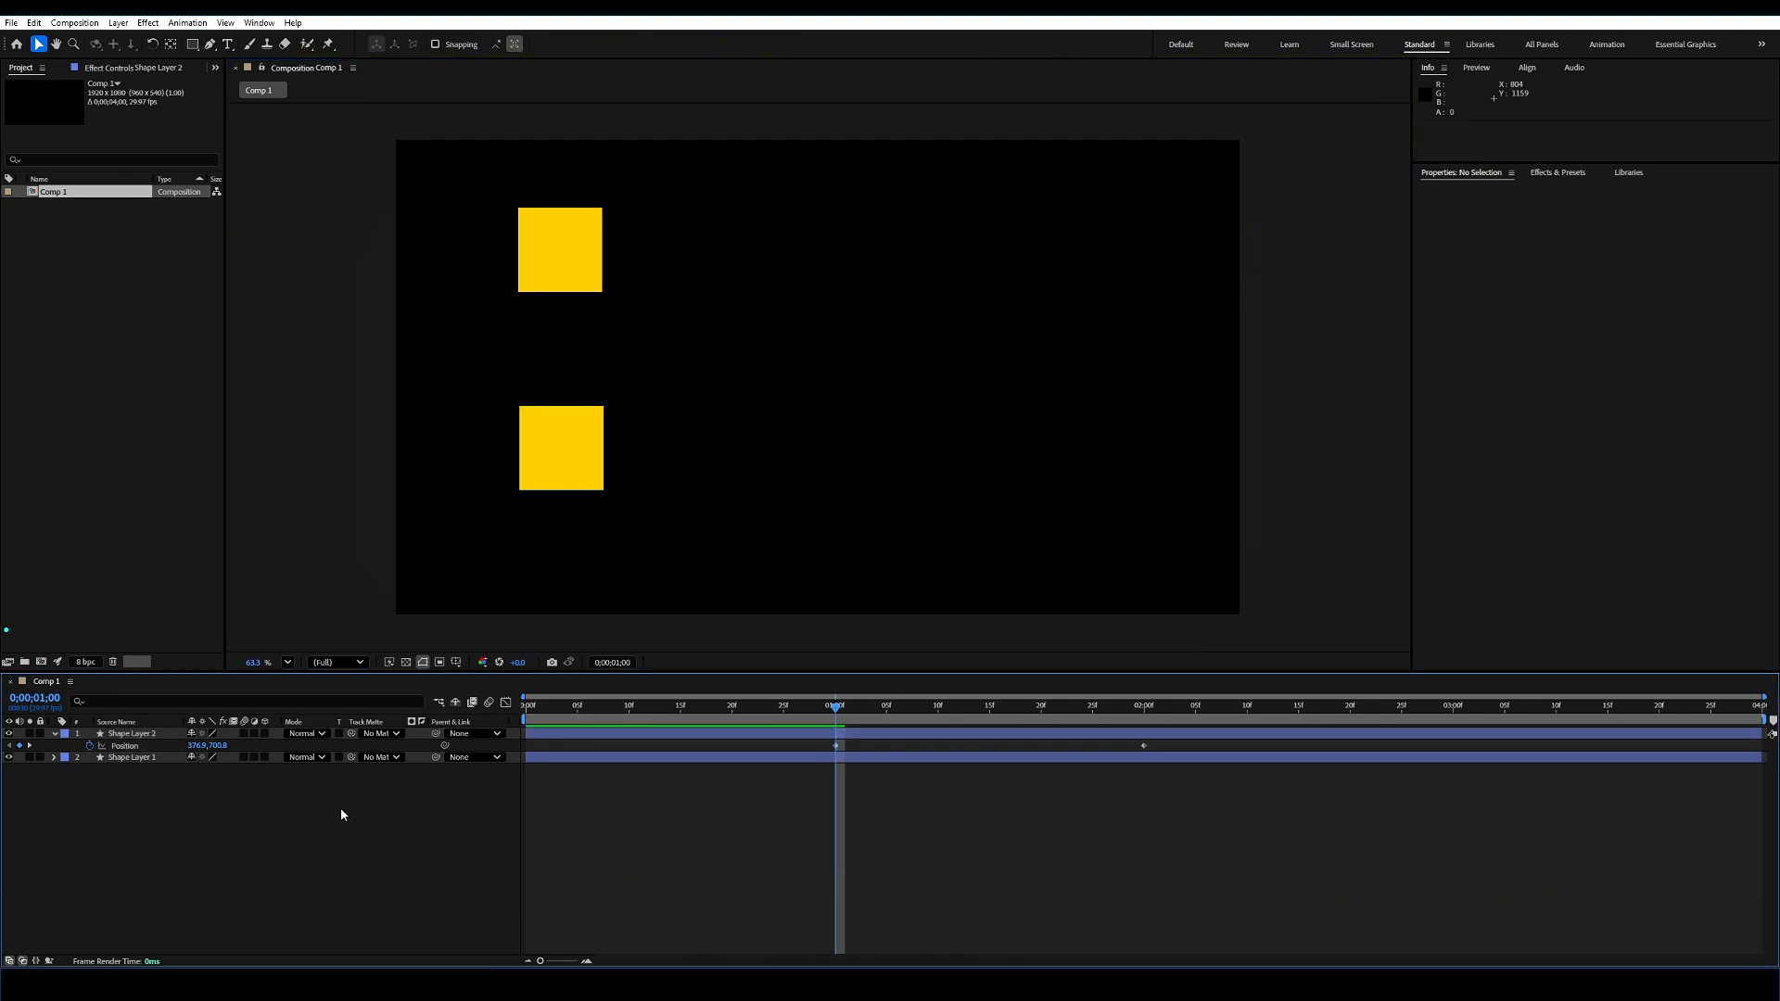
{"action": "key", "text": "u"}
{"action": "key", "text": "u"}
{"action": "left_click_drag", "start_coordinate": [1211, 825], "coordinate": [732, 709]}
{"action": "left_click", "coordinate": [846, 876]}
{"action": "key", "text": "space"}
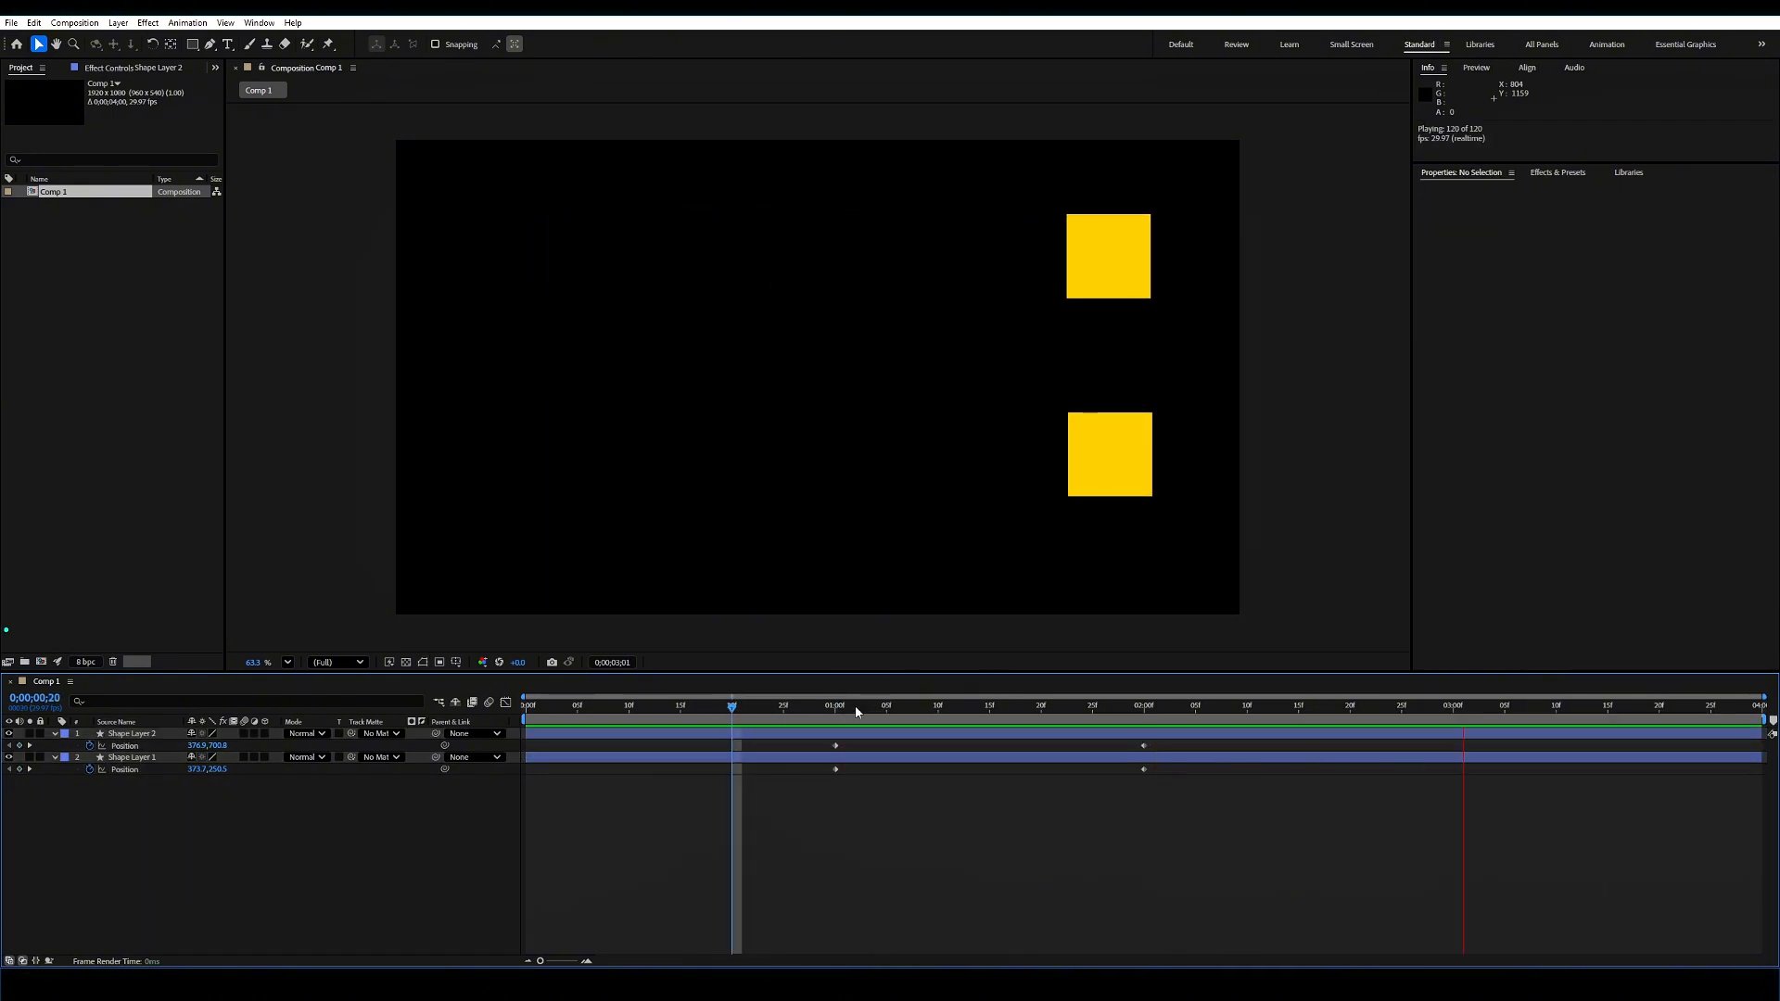
Step: Apply Easy Ease to both Position keyframes of Shape Layer 1, leaving Shape Layer 2 linear
{"action": "mouse_move", "coordinate": [857, 710]}
{"action": "left_mouse_down"}
{"action": "mouse_move", "coordinate": [835, 708]}
{"action": "mouse_move", "coordinate": [1137, 705]}
{"action": "mouse_move", "coordinate": [836, 709]}
{"action": "left_mouse_up"}
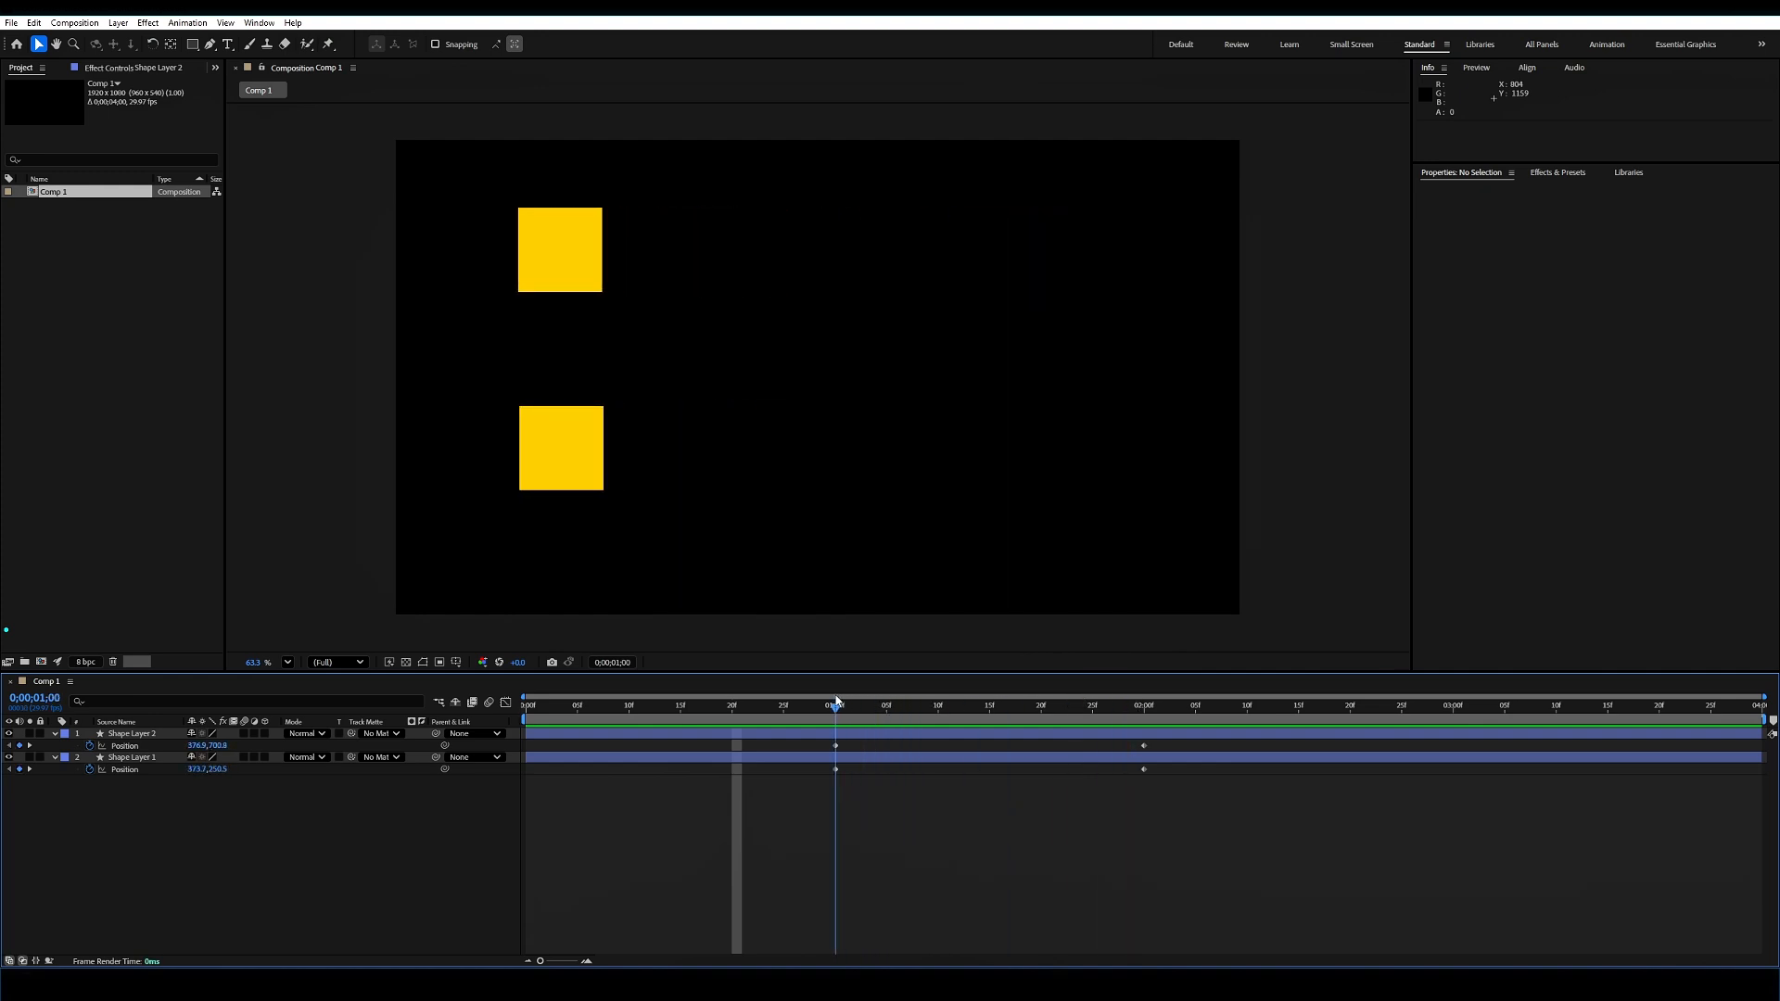
{"action": "left_click", "coordinate": [139, 758]}
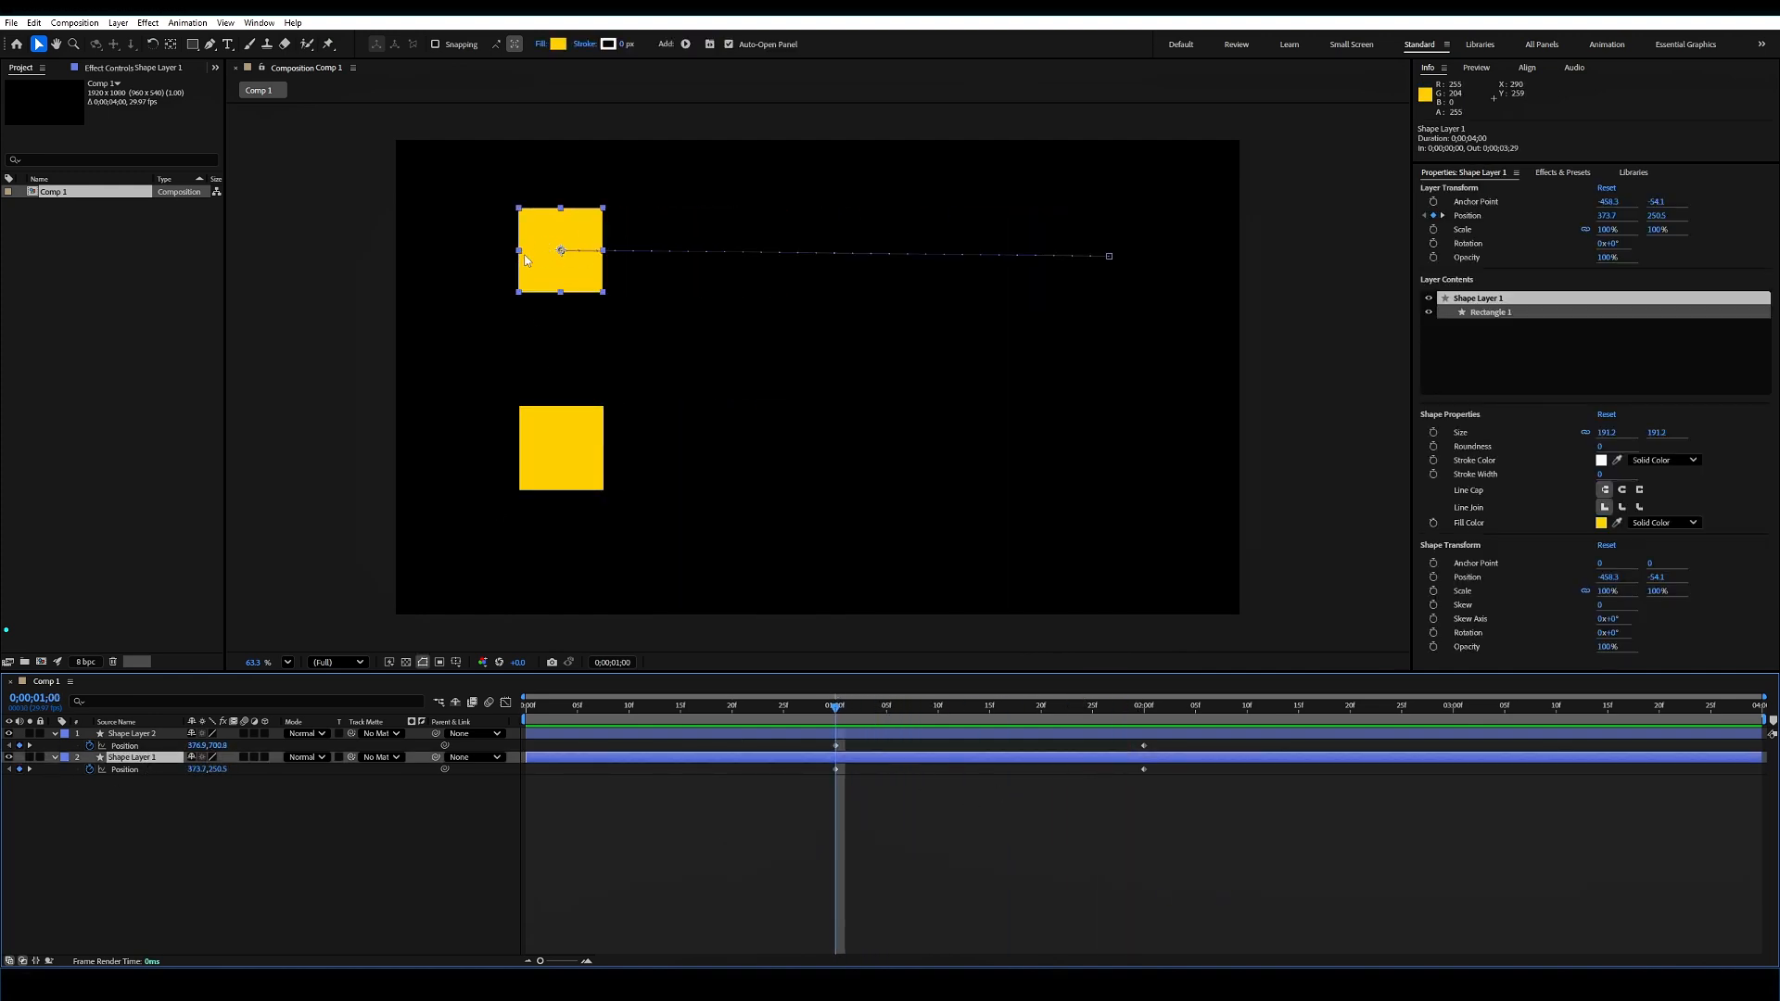
{"action": "left_click_drag", "start_coordinate": [1181, 799], "coordinate": [835, 772]}
{"action": "right_click", "coordinate": [837, 770]}
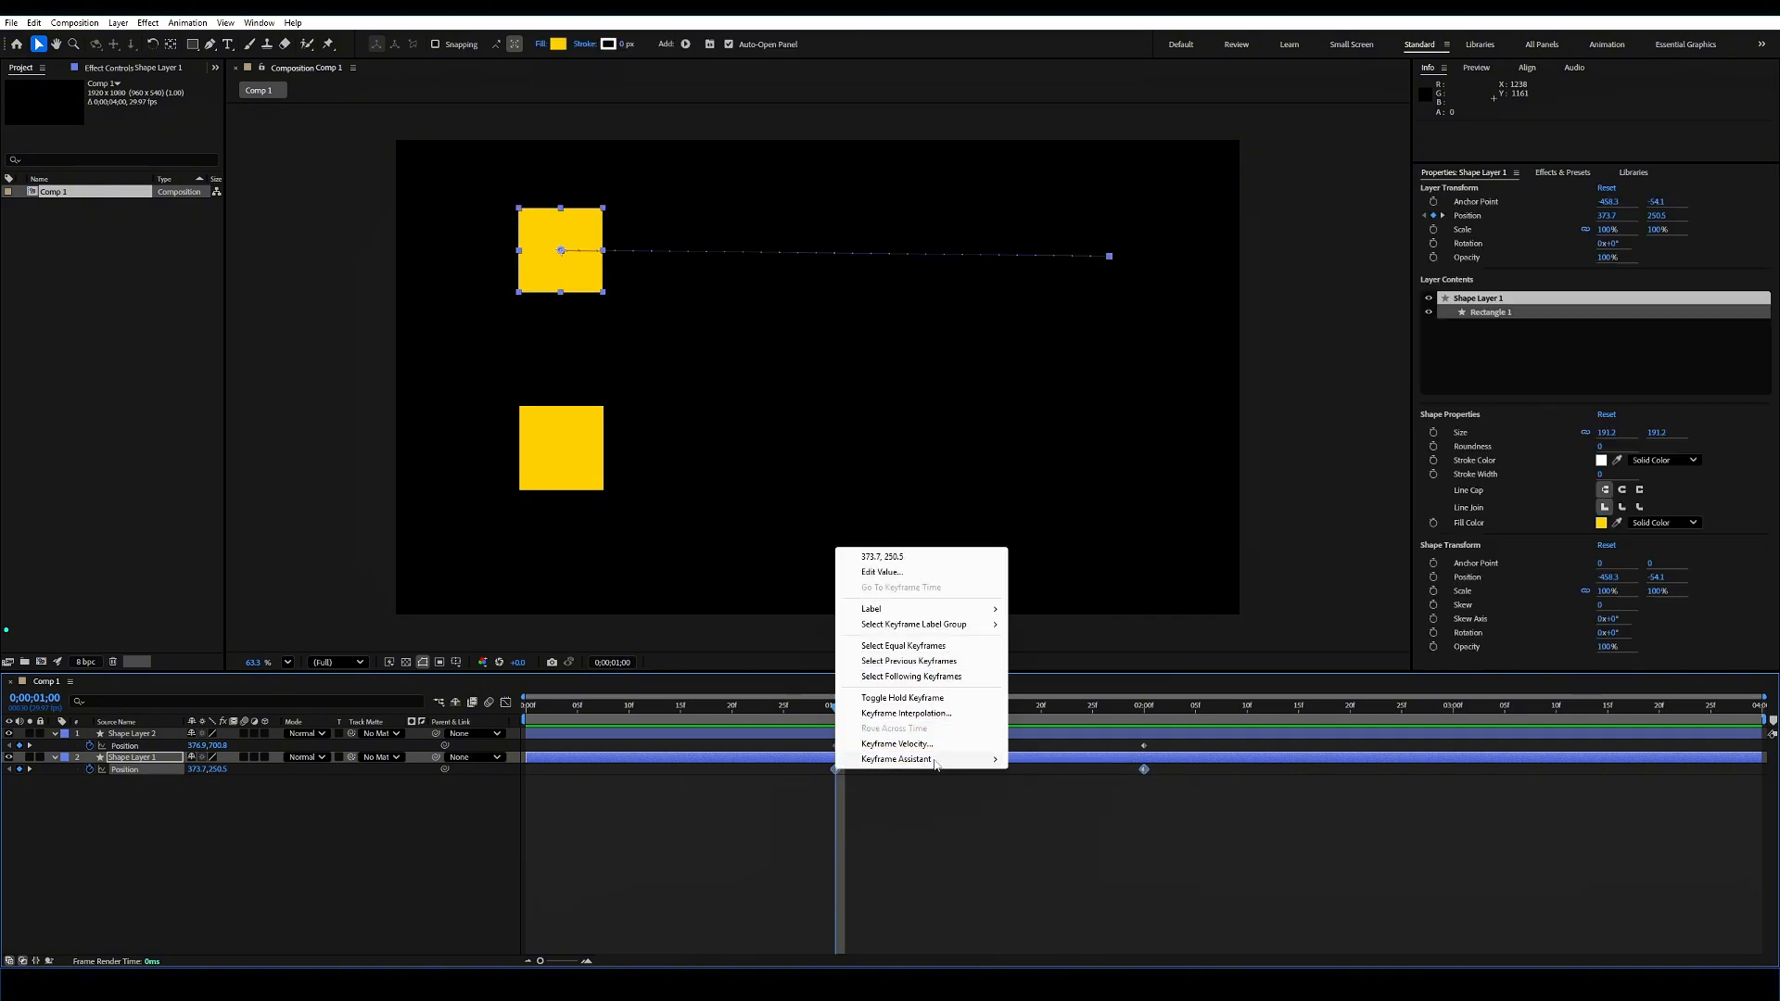
{"action": "mouse_move", "coordinate": [934, 762]}
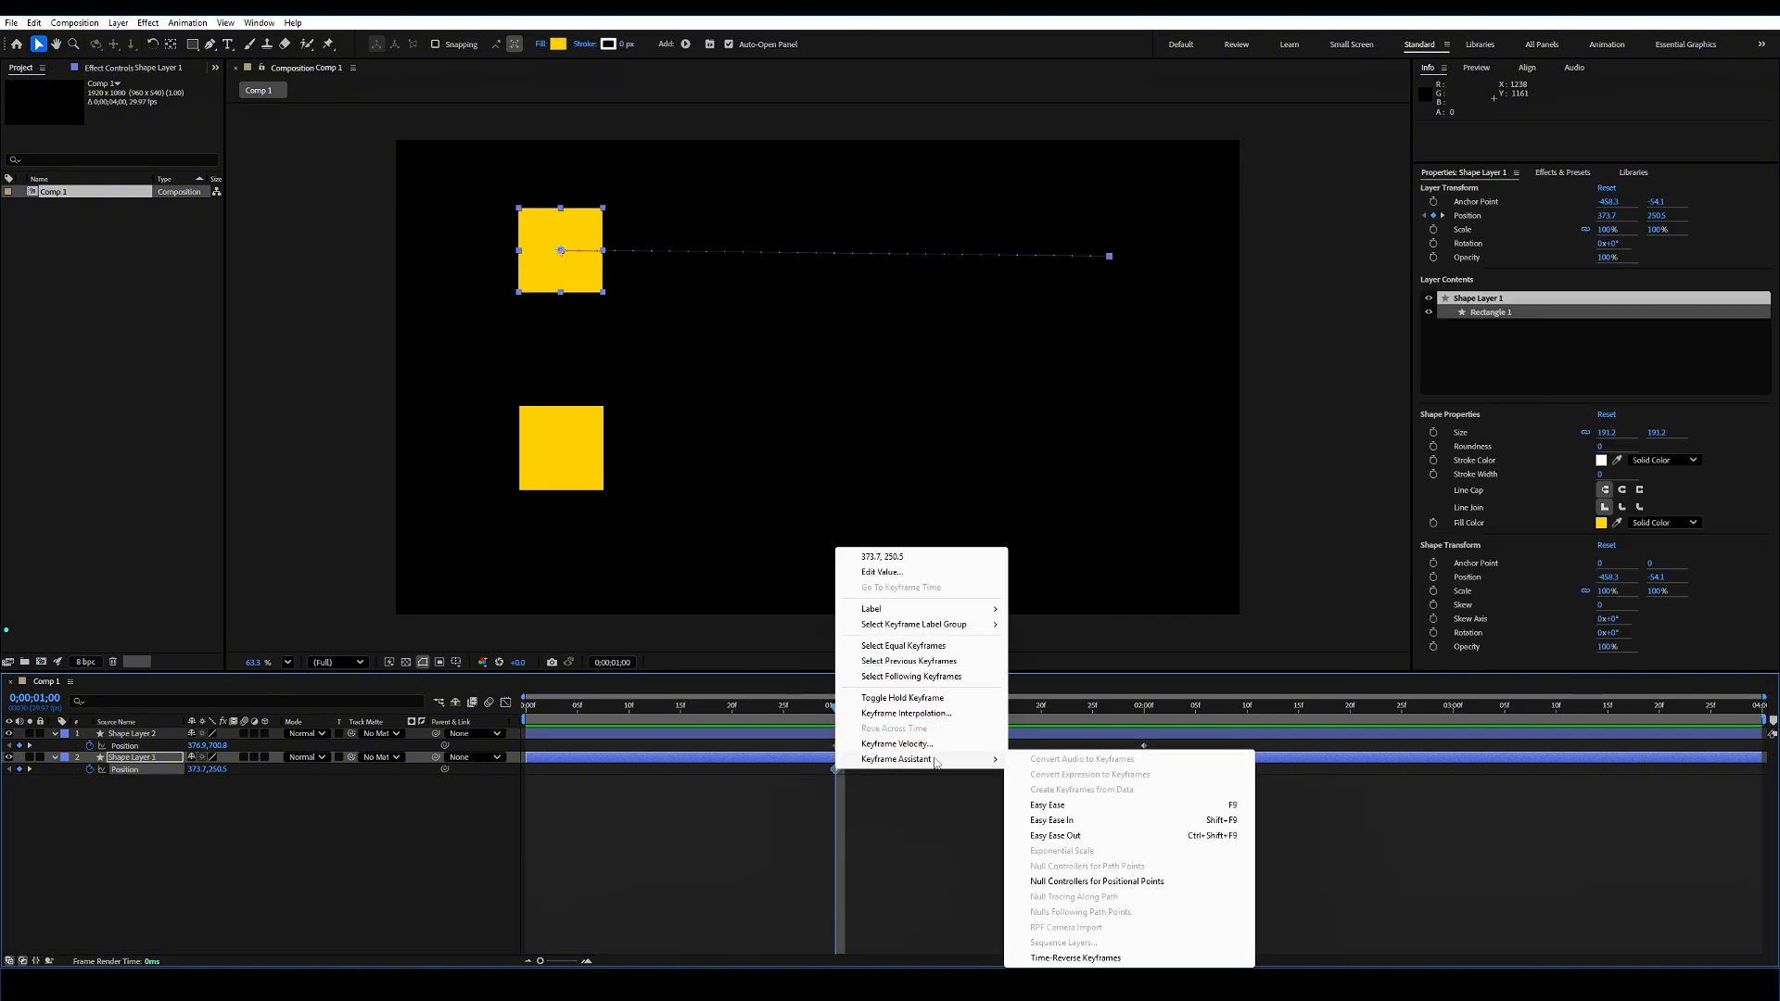
{"action": "left_click", "coordinate": [1065, 806]}
{"action": "left_click", "coordinate": [1073, 823]}
Step: Preview both squares from just before 0;00;01;00 to compare the eased motion with the linear motion
{"action": "left_click", "coordinate": [834, 711]}
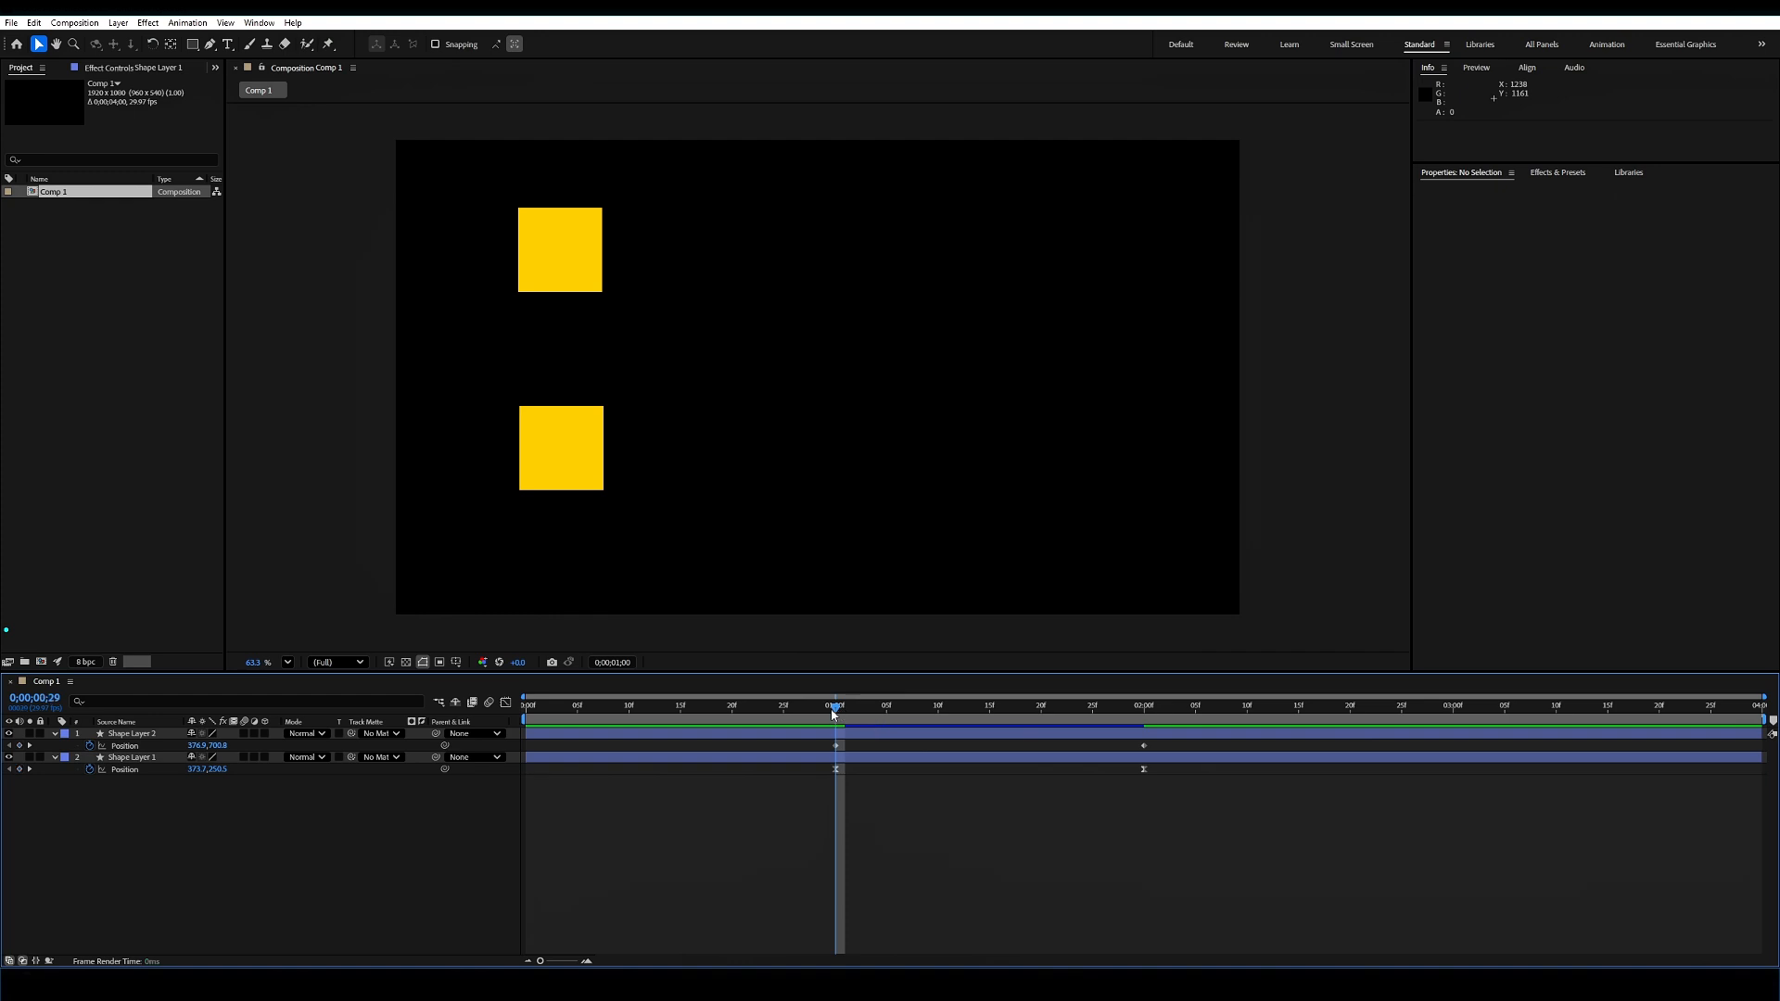
{"action": "left_click_drag", "start_coordinate": [831, 710], "coordinate": [815, 712]}
{"action": "left_click_drag", "start_coordinate": [1170, 742], "coordinate": [821, 751]}
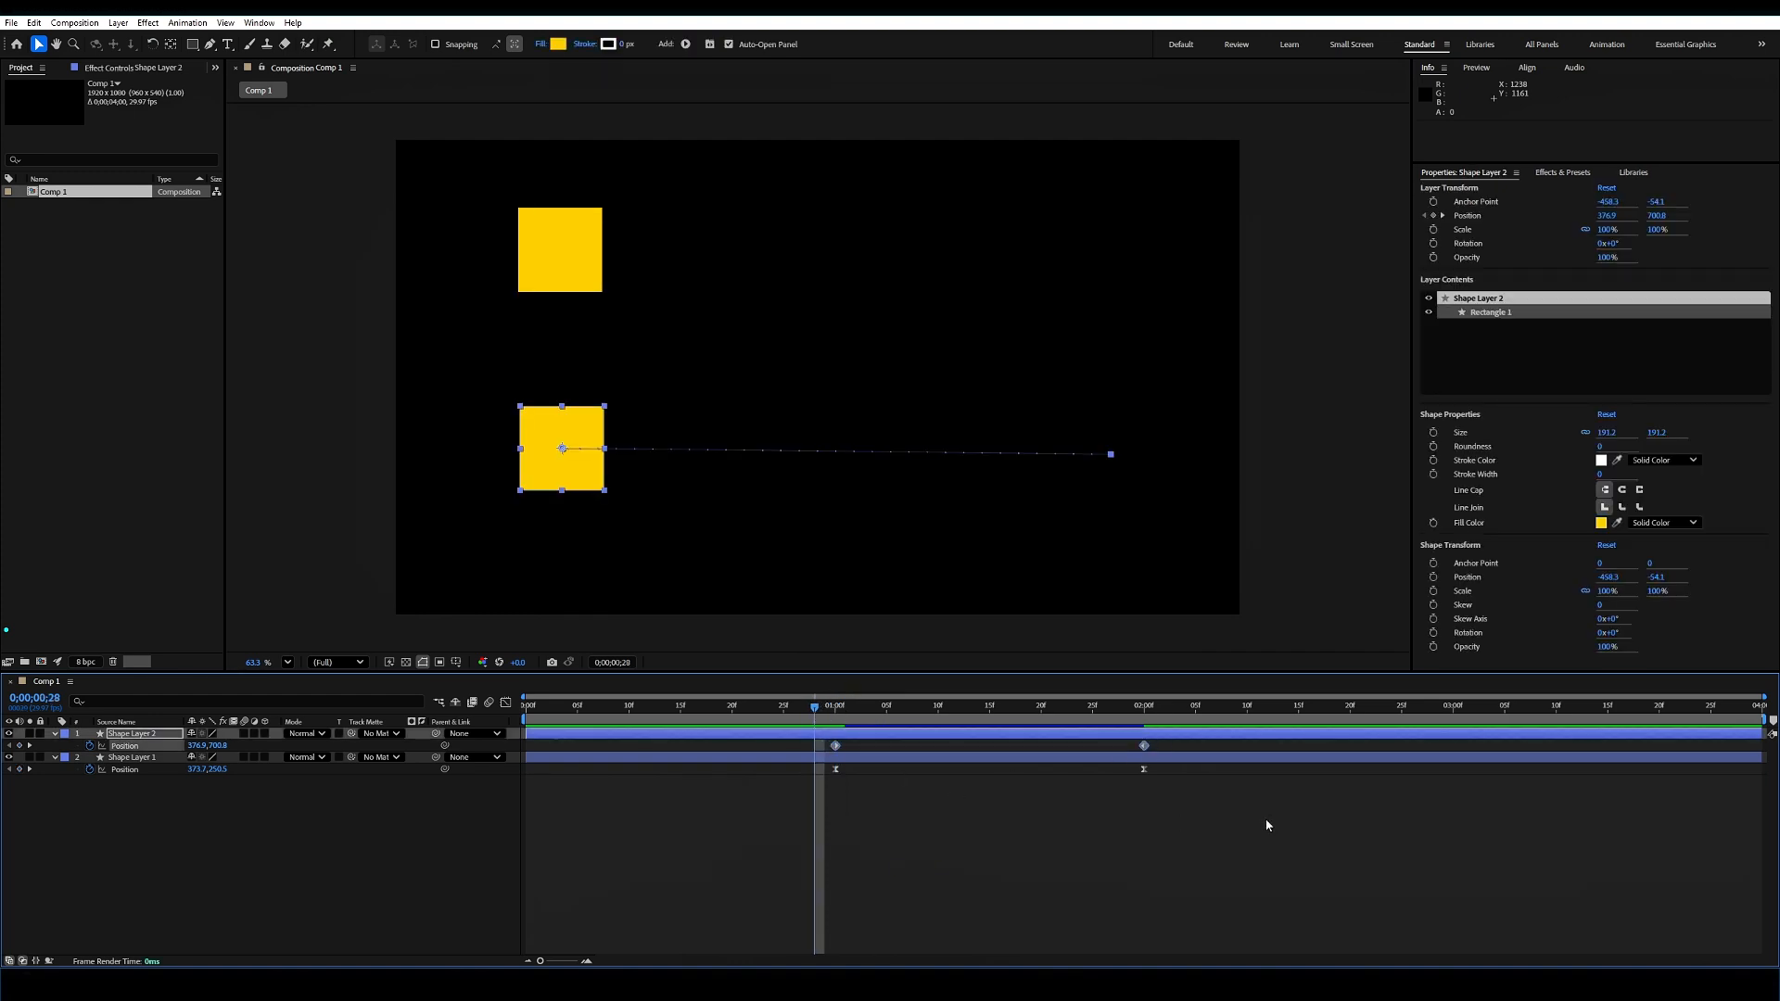
{"action": "left_click_drag", "start_coordinate": [1245, 812], "coordinate": [804, 711]}
{"action": "left_click", "coordinate": [815, 772]}
{"action": "key", "text": "space"}
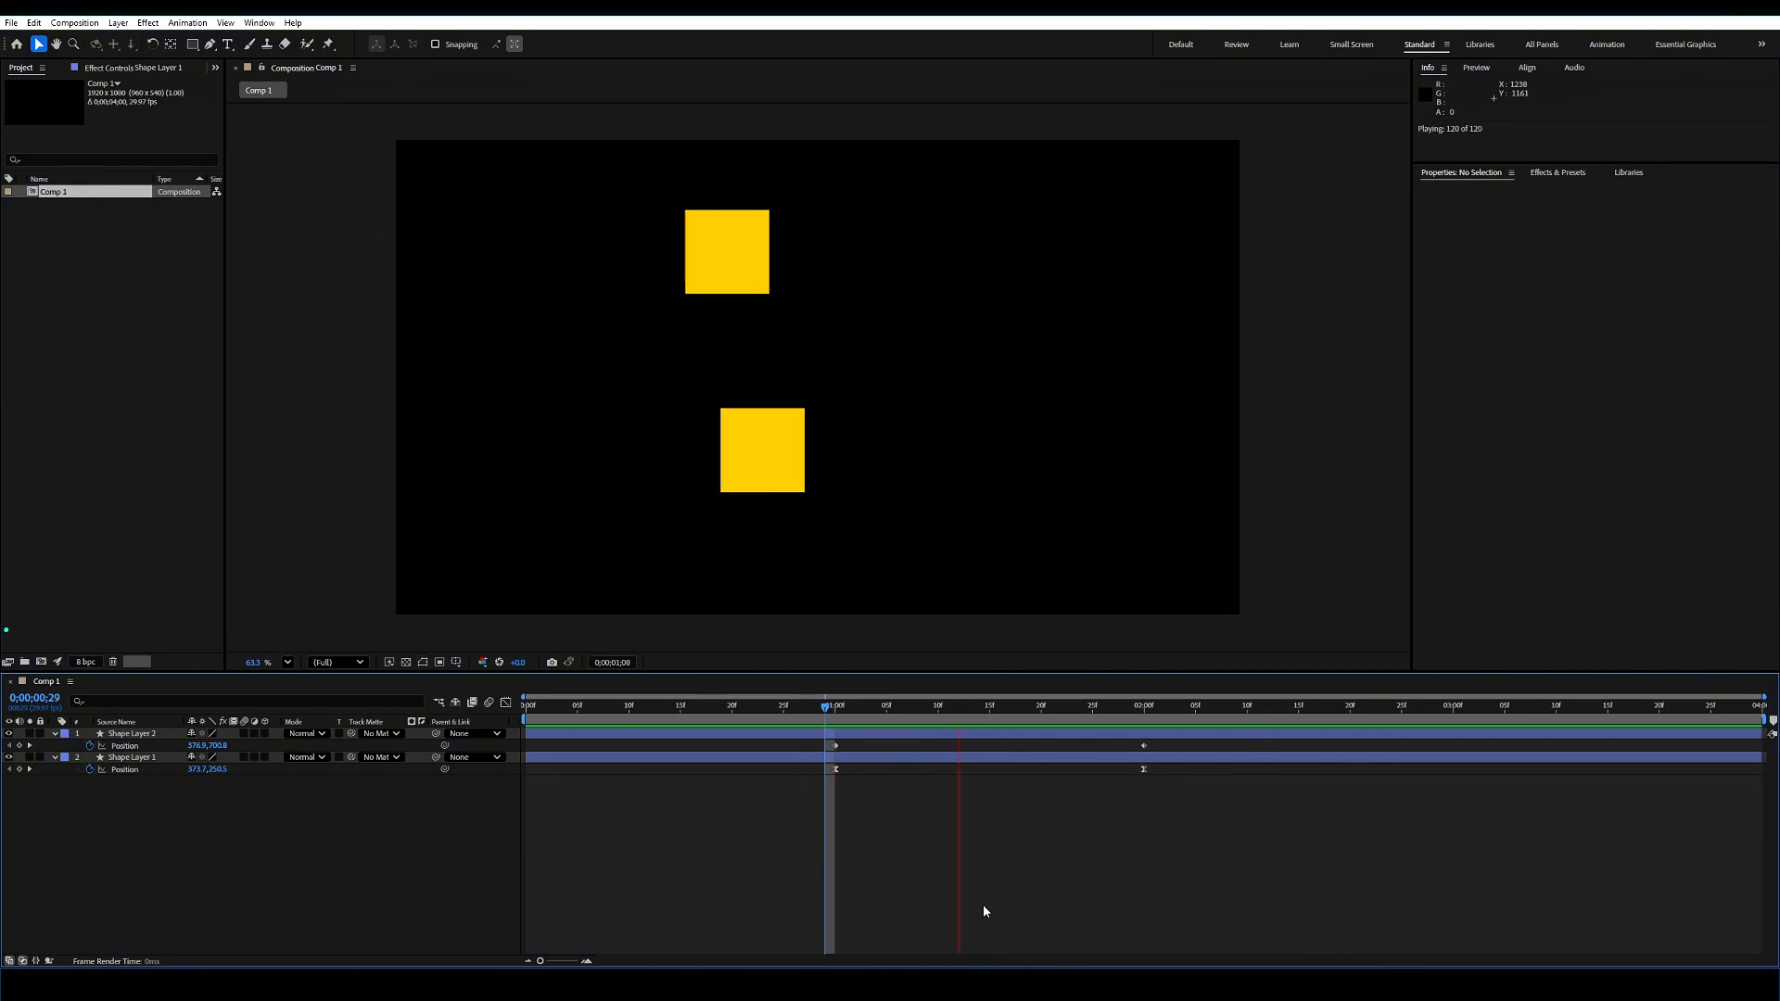
{"action": "key", "text": "space"}
Step: Replay both squares' motion from 0;00;01;00 to compare their starts and stops
{"action": "left_click", "coordinate": [837, 706]}
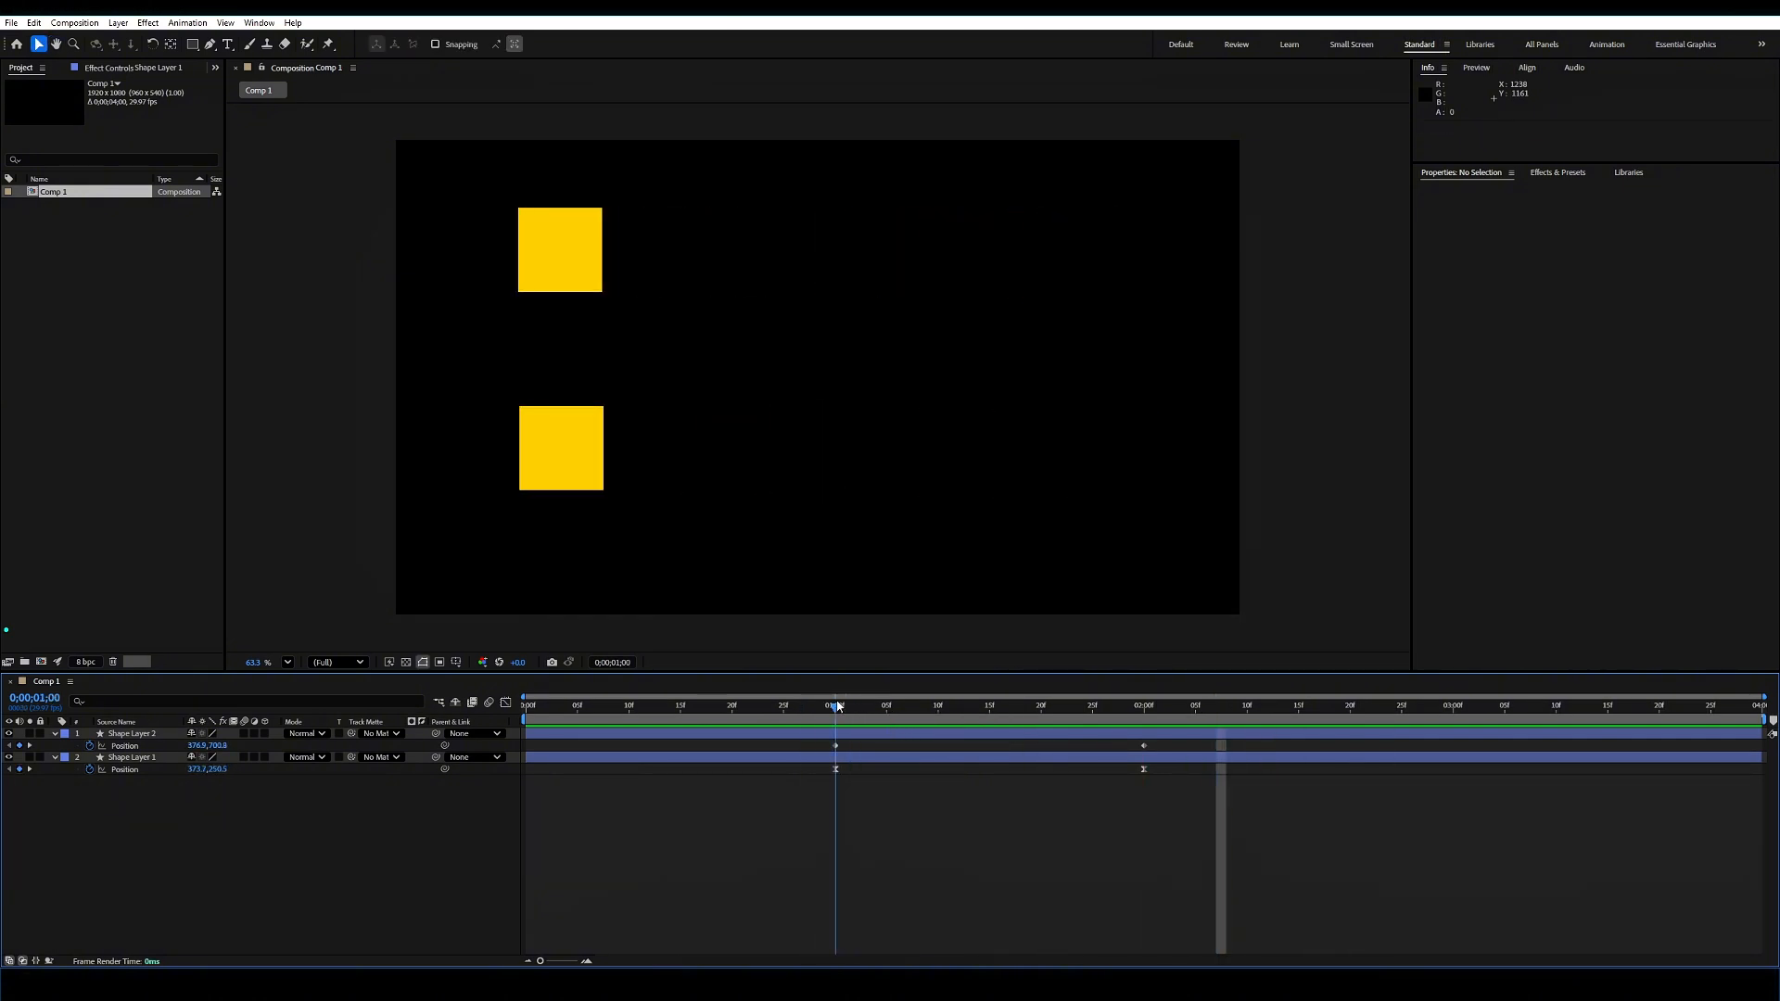
{"action": "mouse_move", "coordinate": [837, 707]}
{"action": "left_mouse_down"}
{"action": "mouse_move", "coordinate": [1143, 712]}
{"action": "mouse_move", "coordinate": [836, 708]}
{"action": "left_mouse_up"}
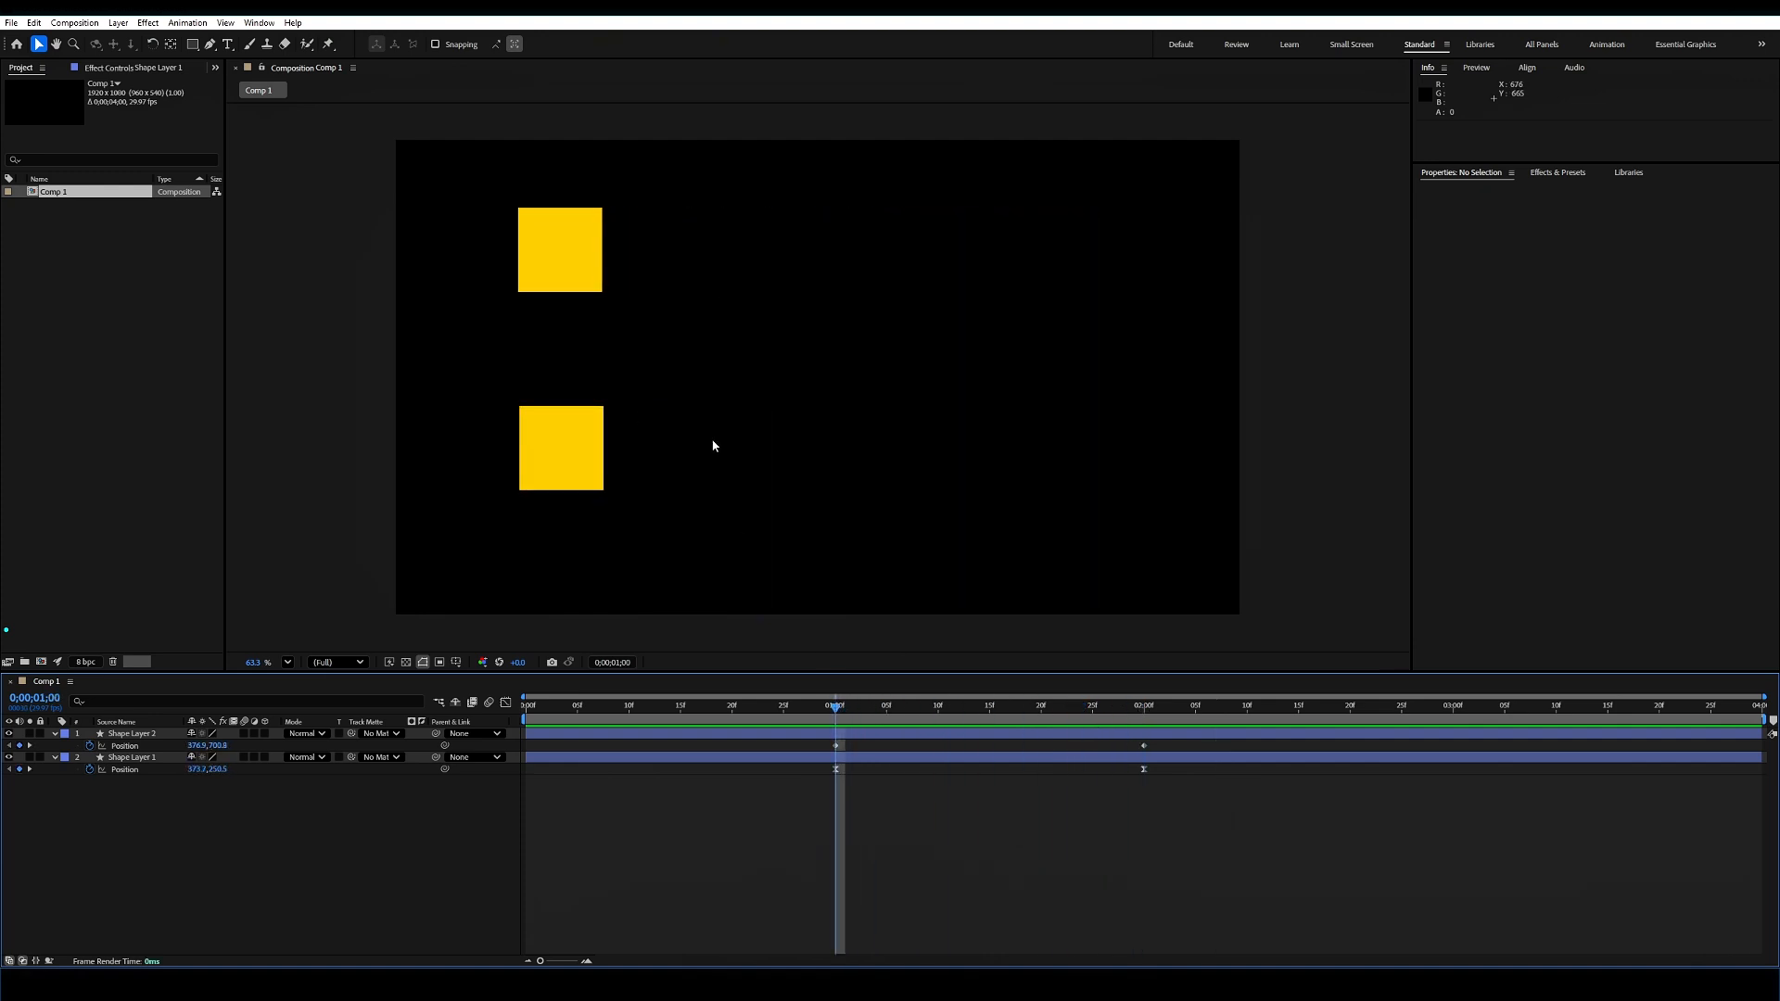
{"action": "key", "text": "space"}
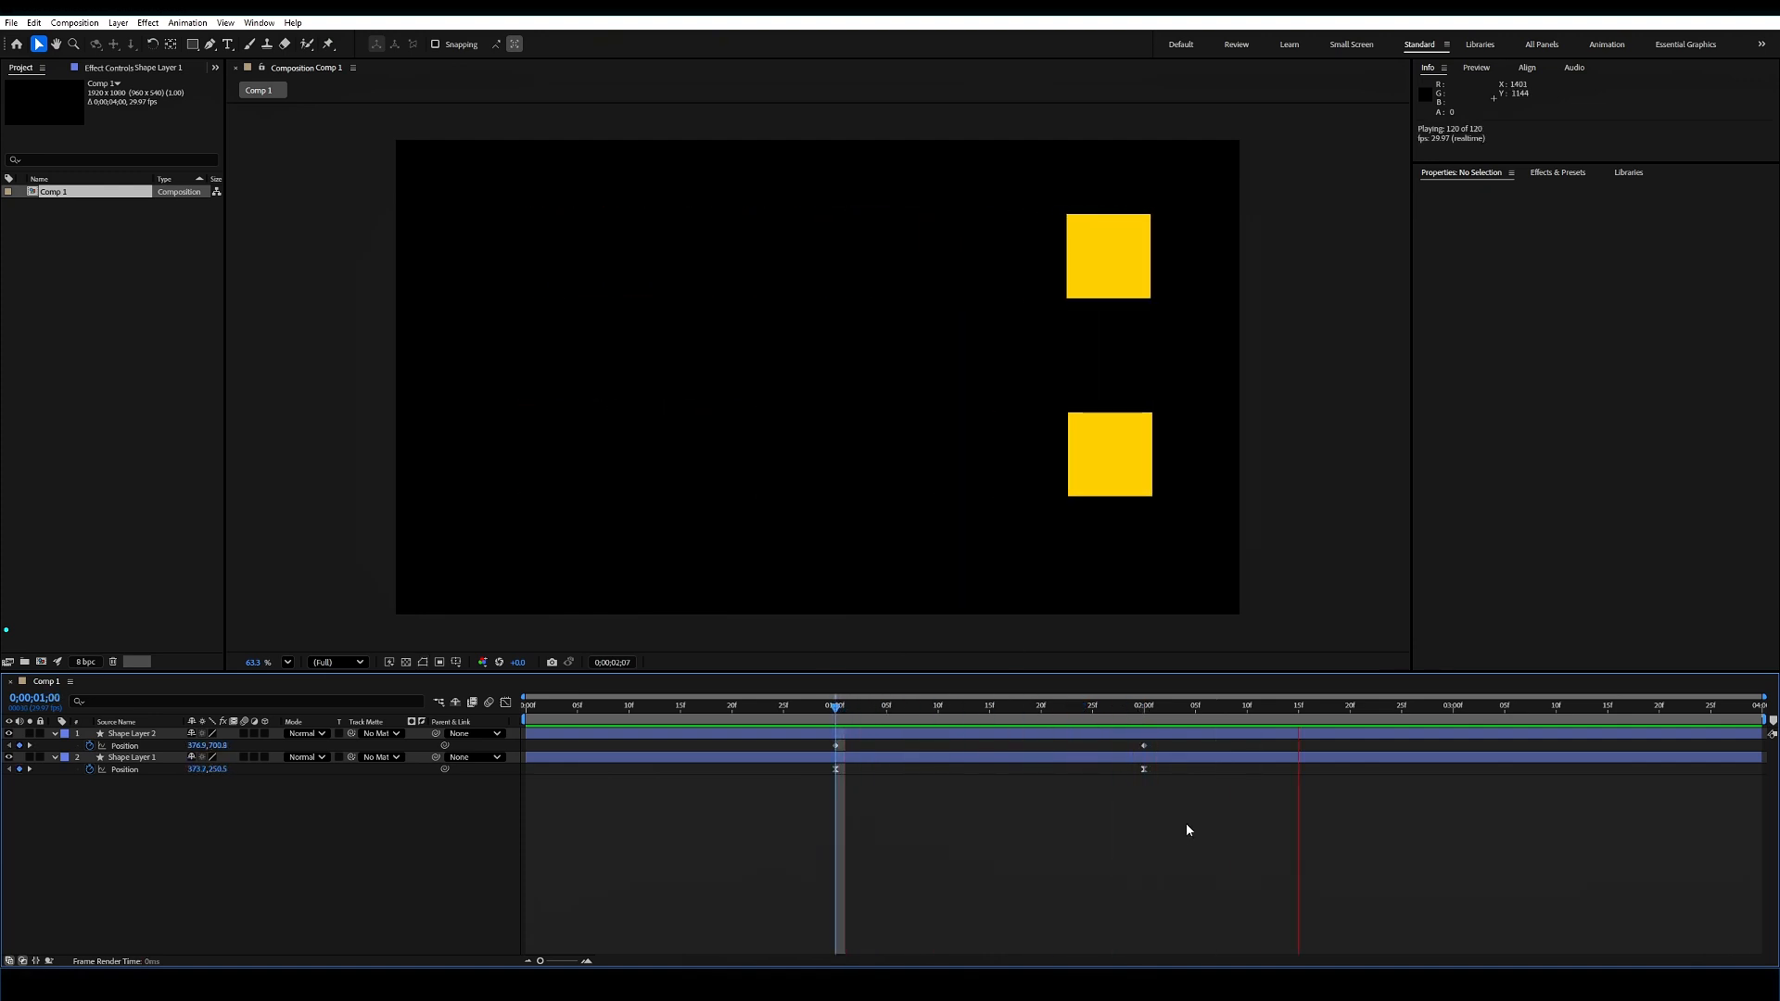
{"action": "left_click_drag", "start_coordinate": [1188, 819], "coordinate": [803, 755]}
{"action": "left_click", "coordinate": [942, 826]}
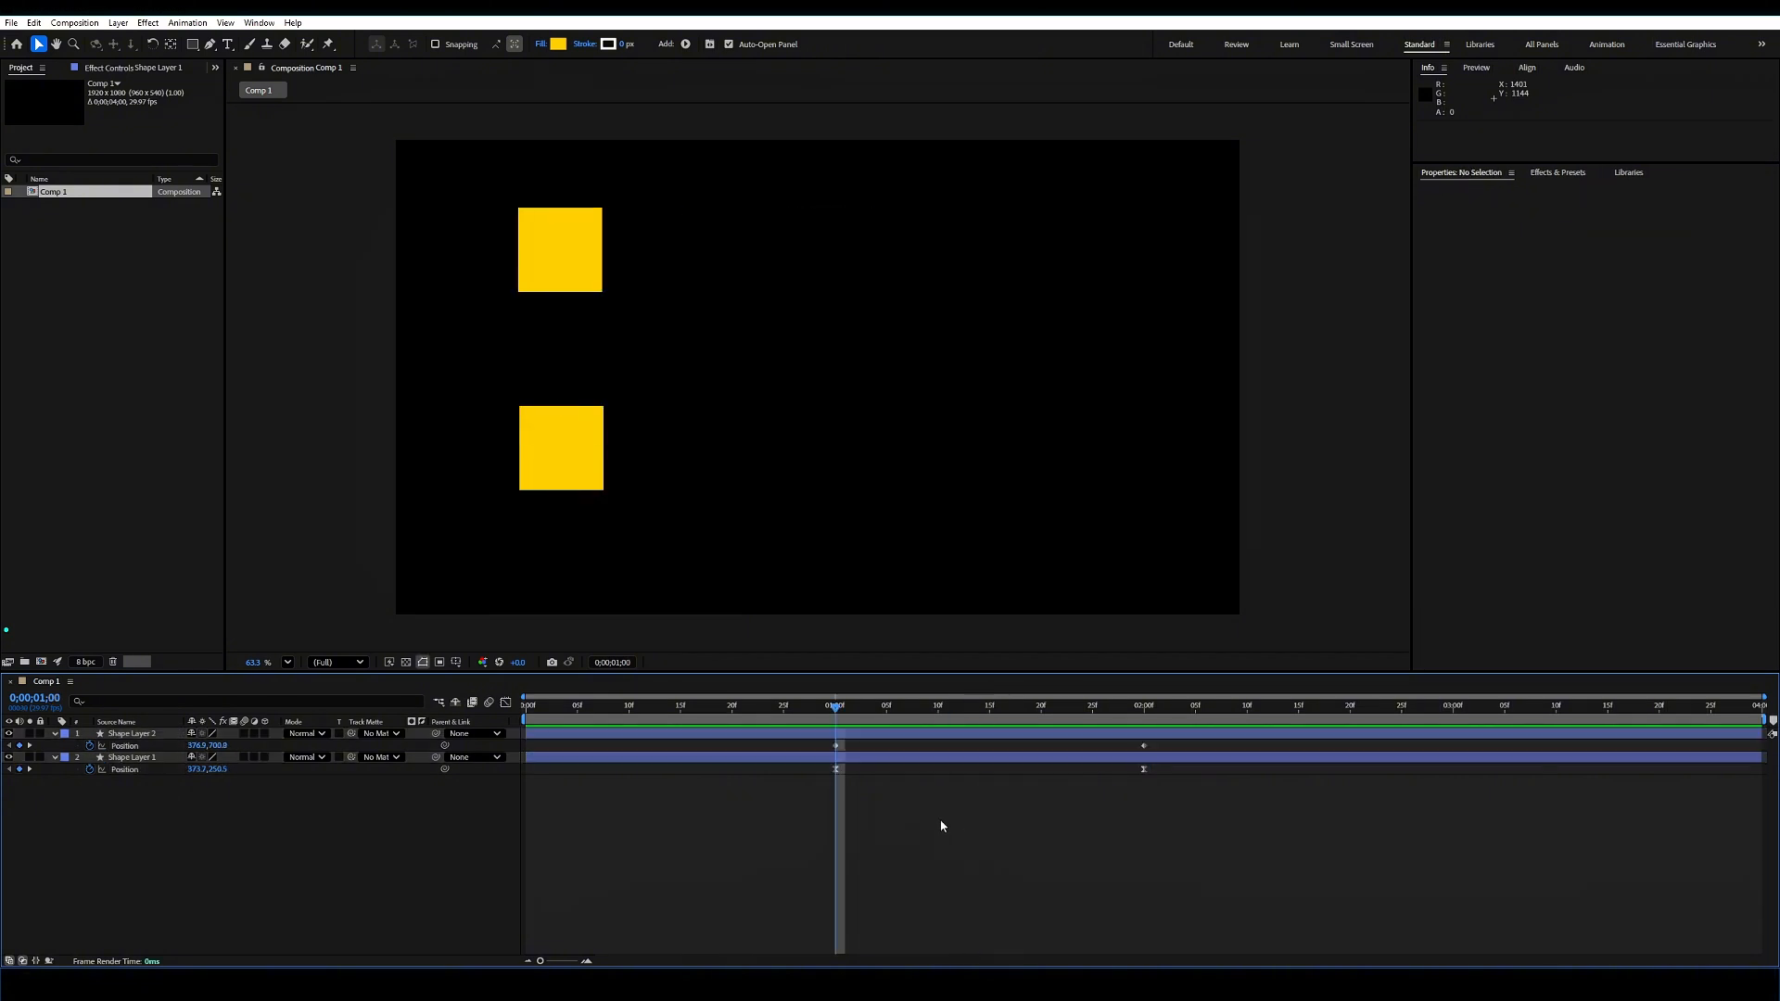
Step: Delete the linear duplicate, Shape Layer 2
{"action": "left_click_drag", "start_coordinate": [1221, 820], "coordinate": [816, 768]}
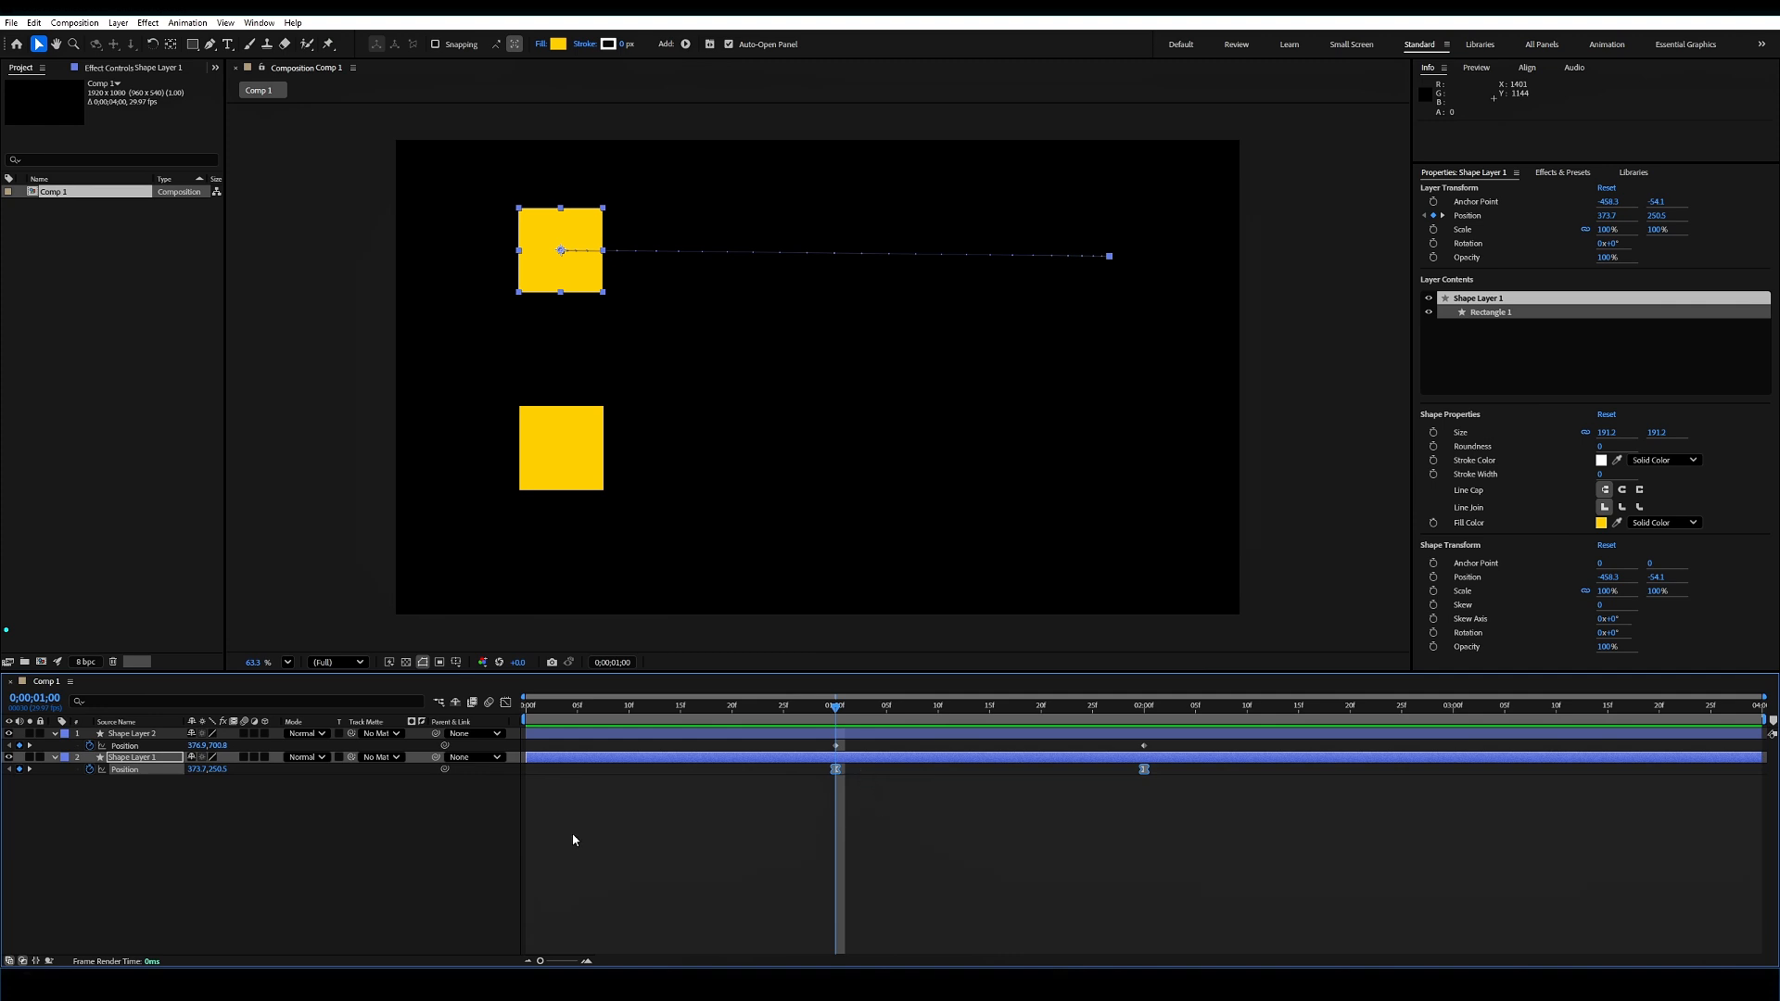
{"action": "left_click", "coordinate": [139, 733]}
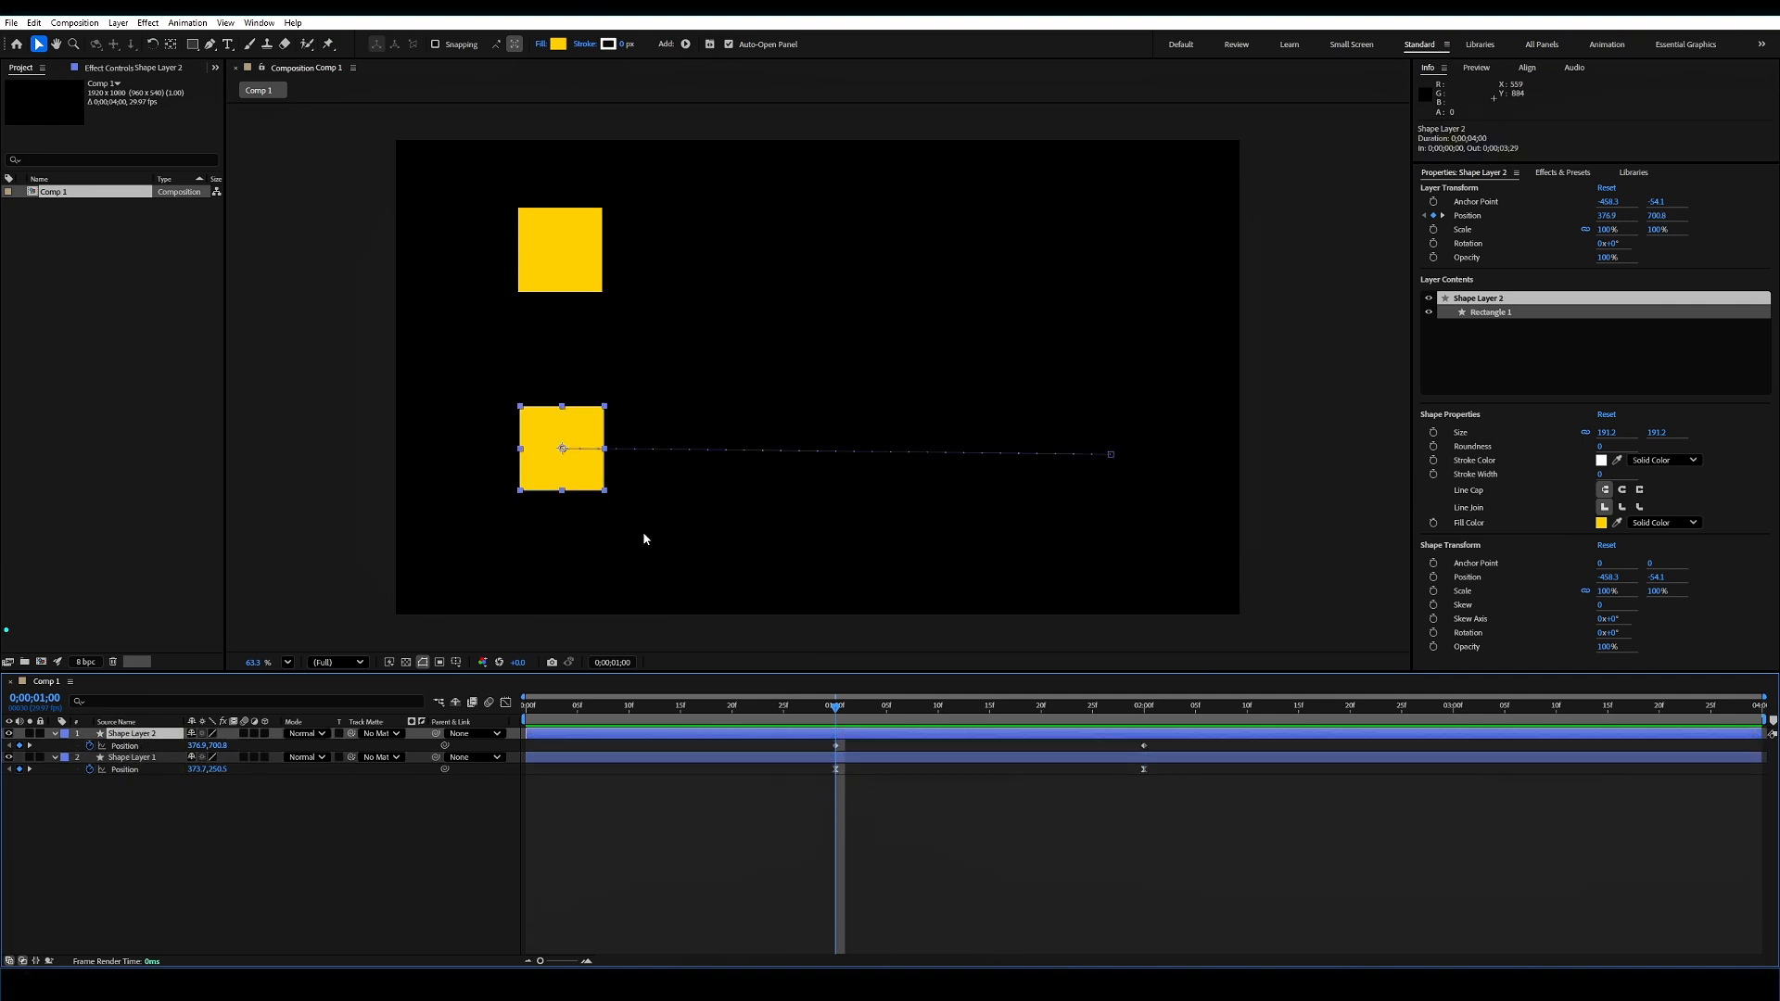
{"action": "key", "text": "Delete"}
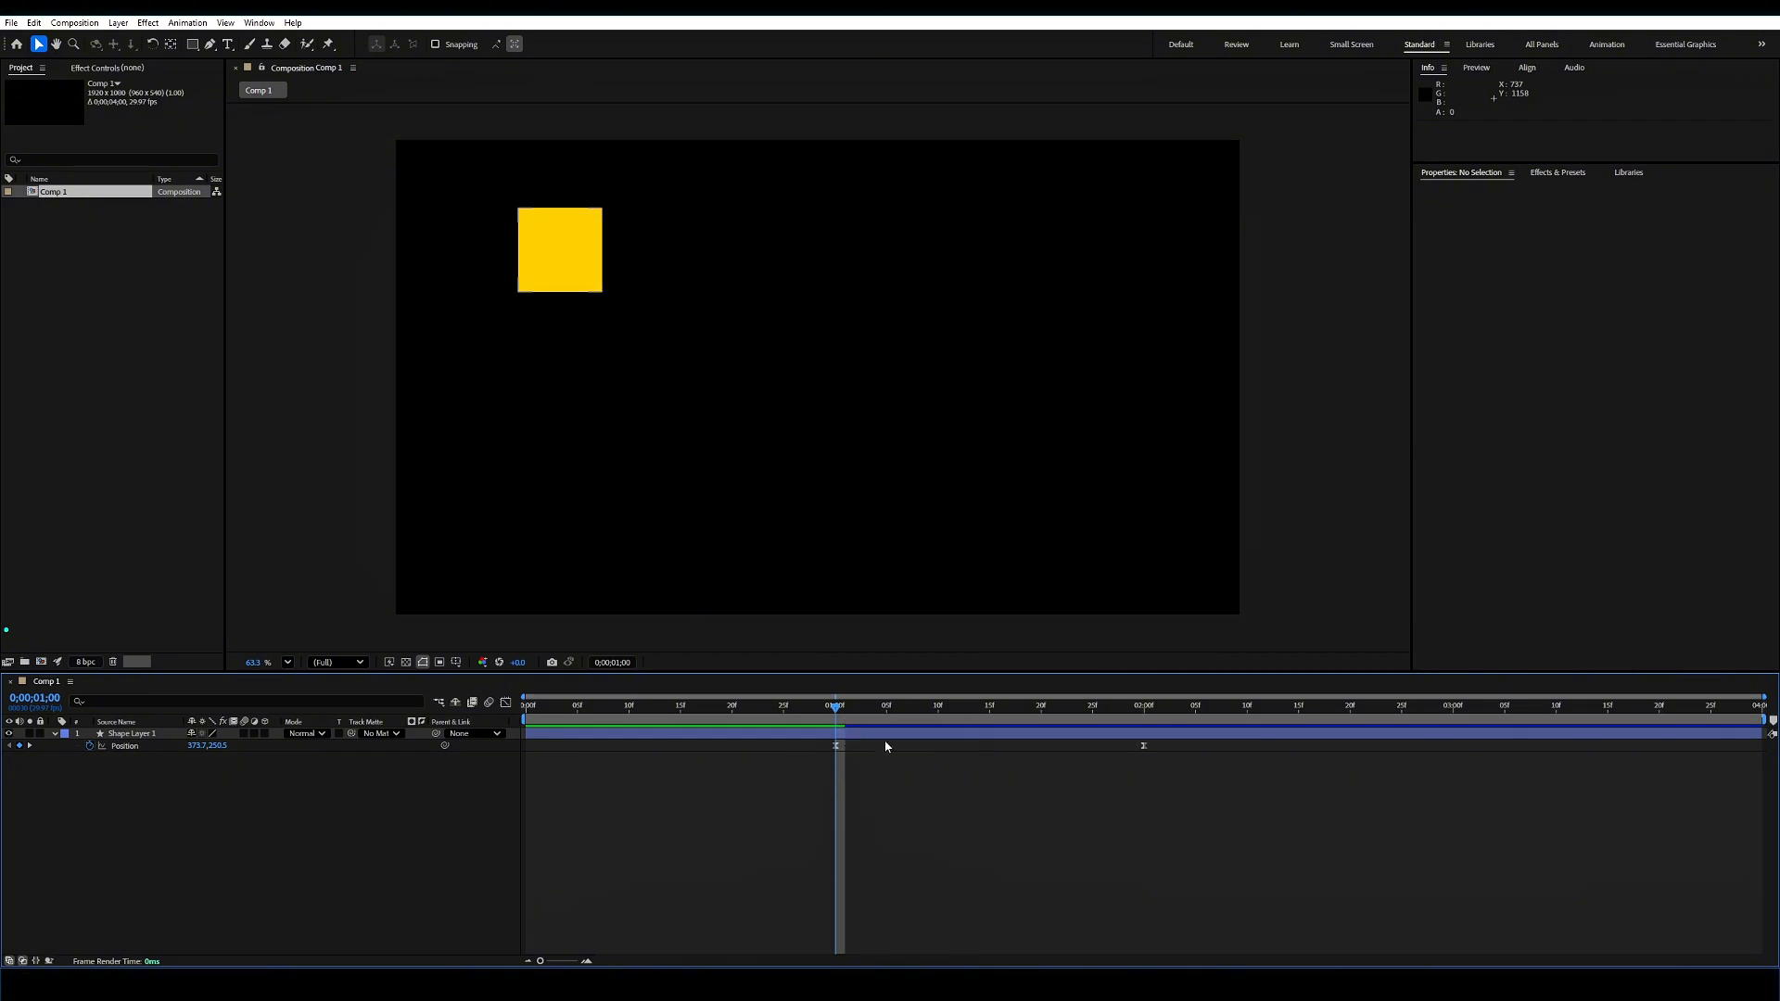
Step: Examine the speed graph of Shape Layer 1's two Position keyframes in the Graph Editor, then return to the layer bar view
{"action": "left_click", "coordinate": [876, 732]}
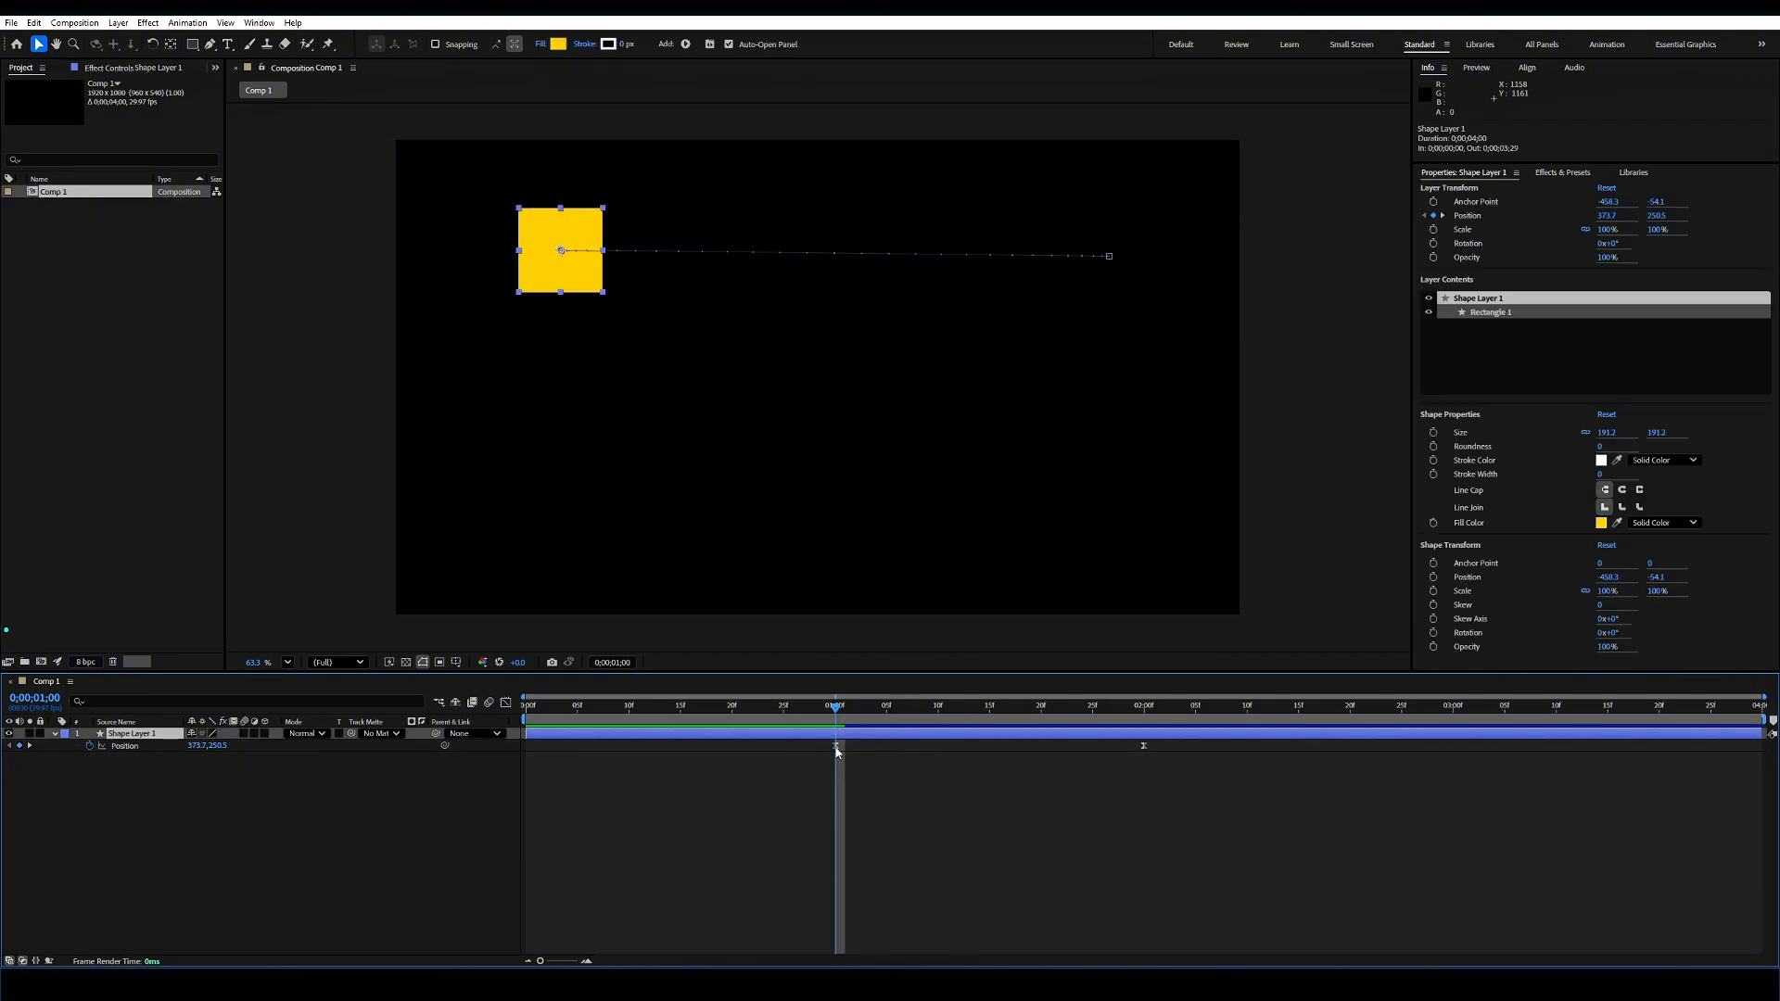
{"action": "left_click_drag", "start_coordinate": [1193, 806], "coordinate": [603, 754]}
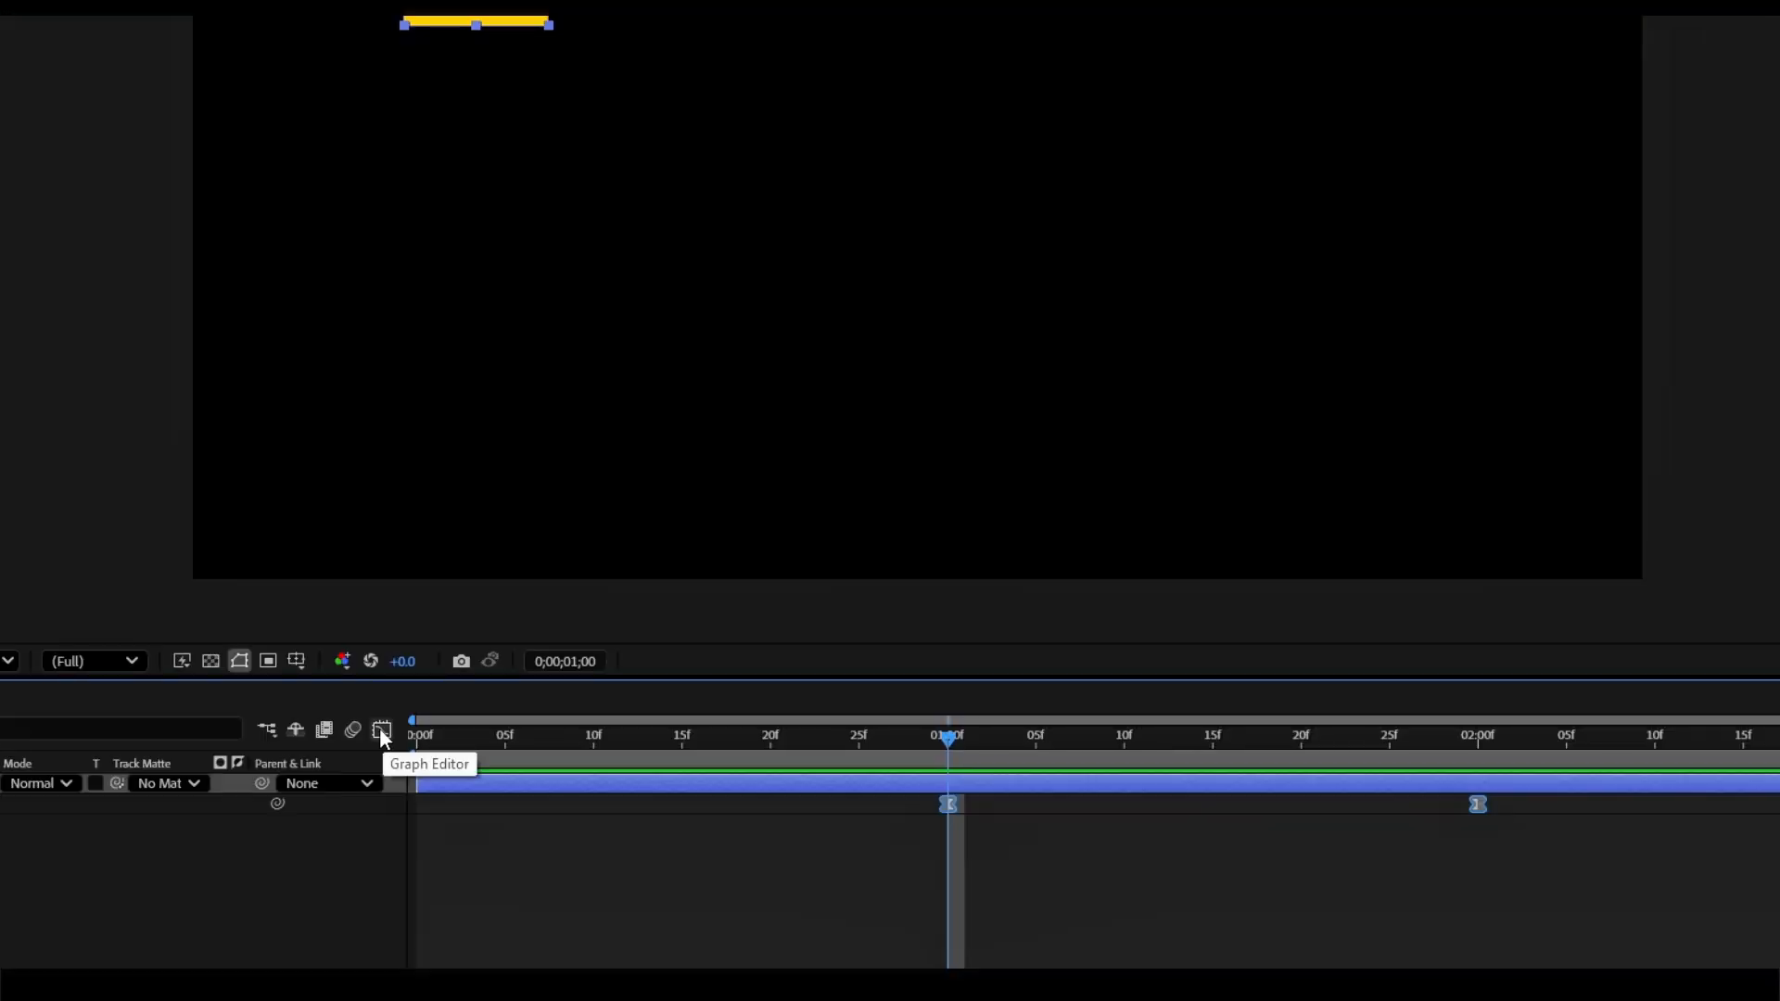
{"action": "left_click", "coordinate": [382, 732]}
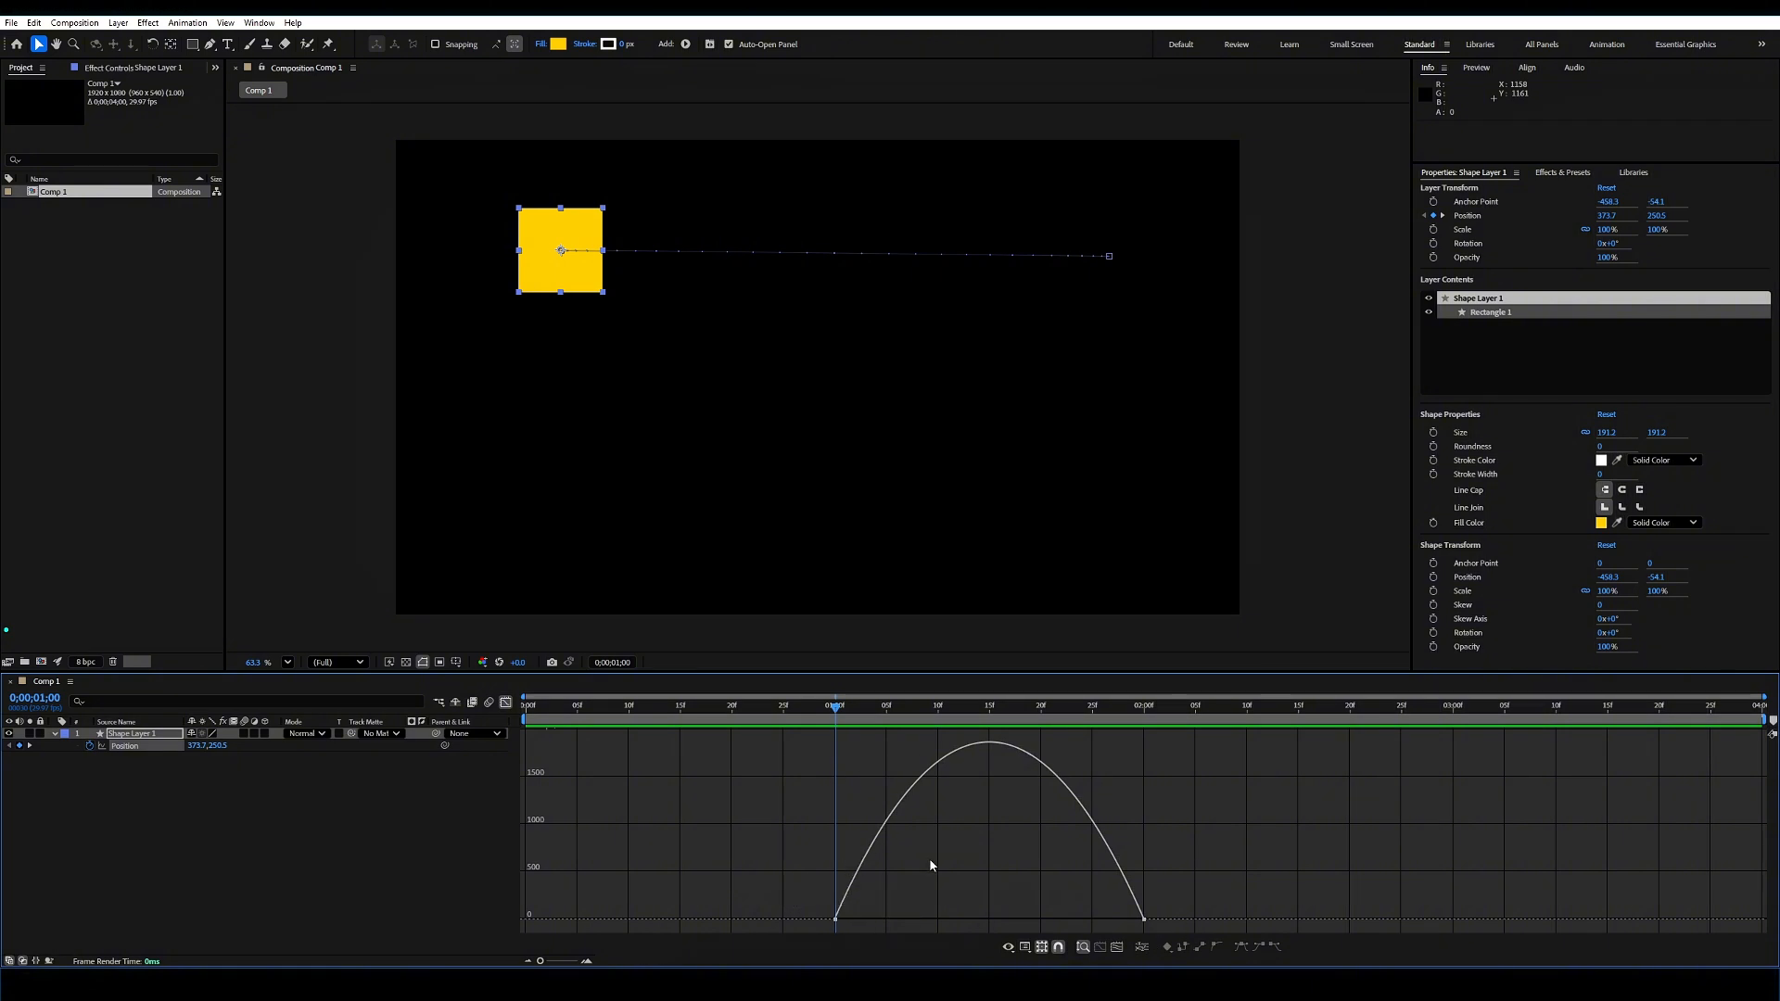
{"action": "left_click_drag", "start_coordinate": [837, 710], "coordinate": [839, 752]}
{"action": "left_click", "coordinate": [507, 701]}
{"action": "key", "text": "shift+F3"}
{"action": "key", "text": "shift+F3"}
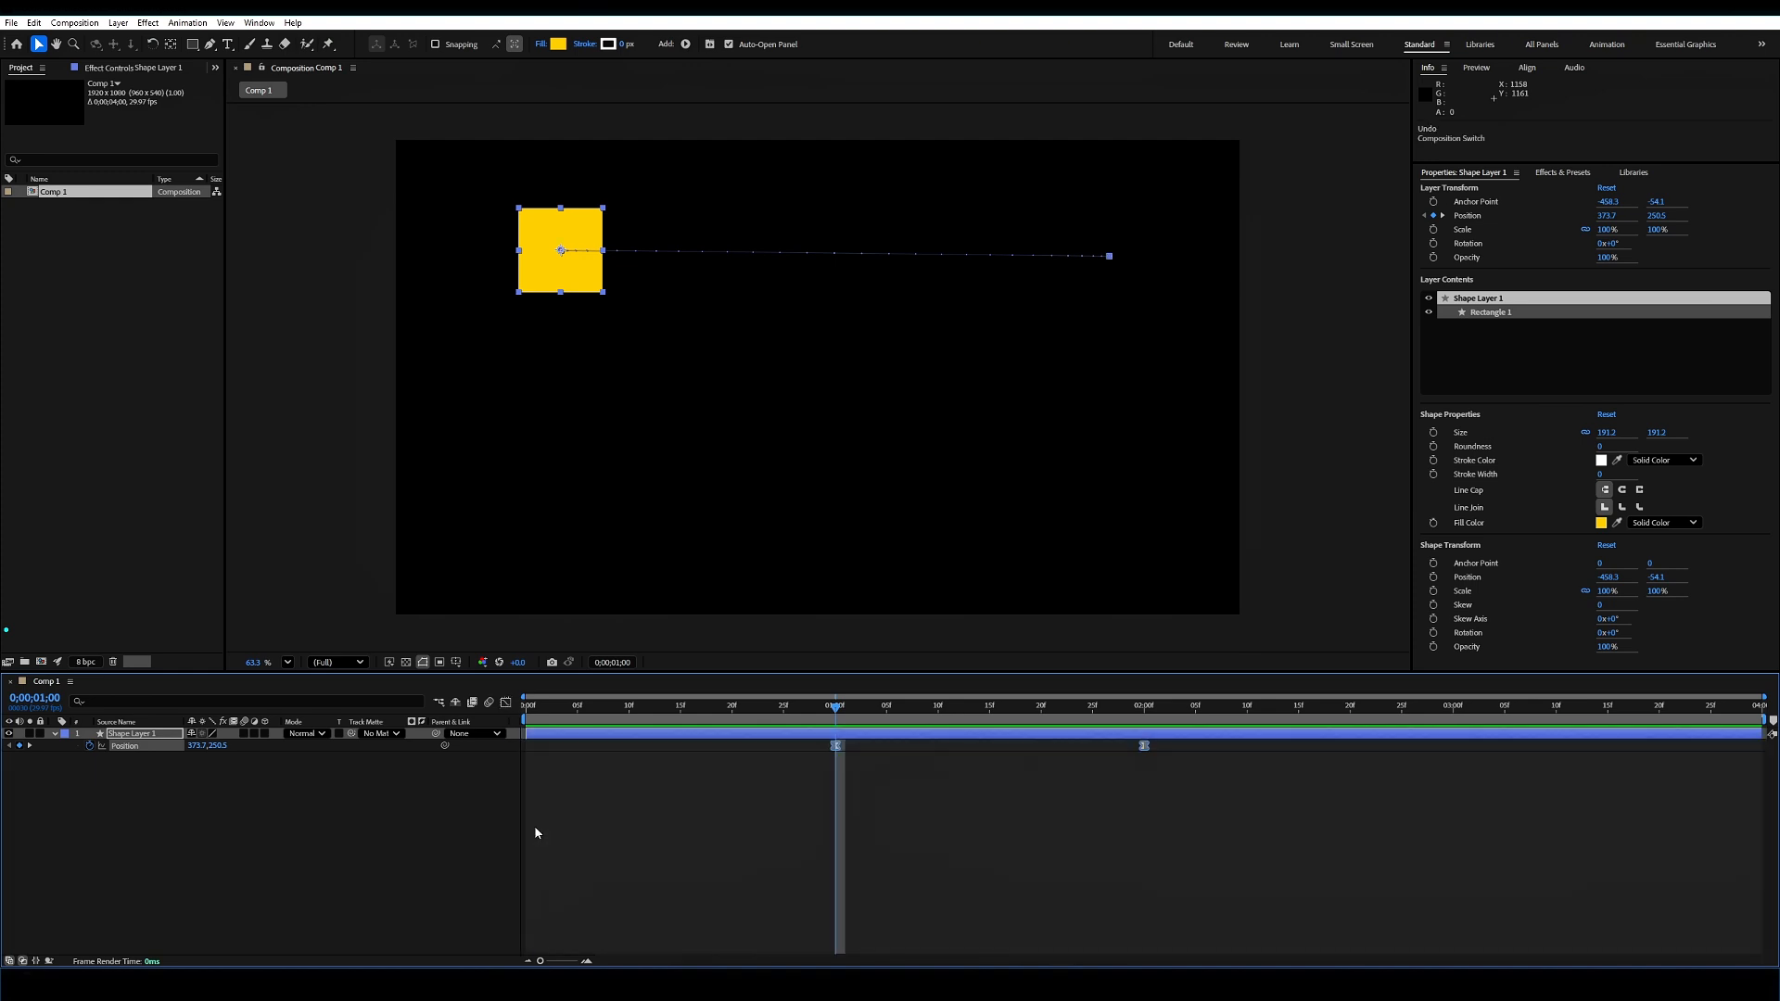
Step: Undo the deletion of Shape Layer 2 and reveal the Position keyframes of both layers
{"action": "key", "text": "ctrl+z"}
{"action": "left_click_drag", "start_coordinate": [1093, 808], "coordinate": [952, 731]}
{"action": "key", "text": "u"}
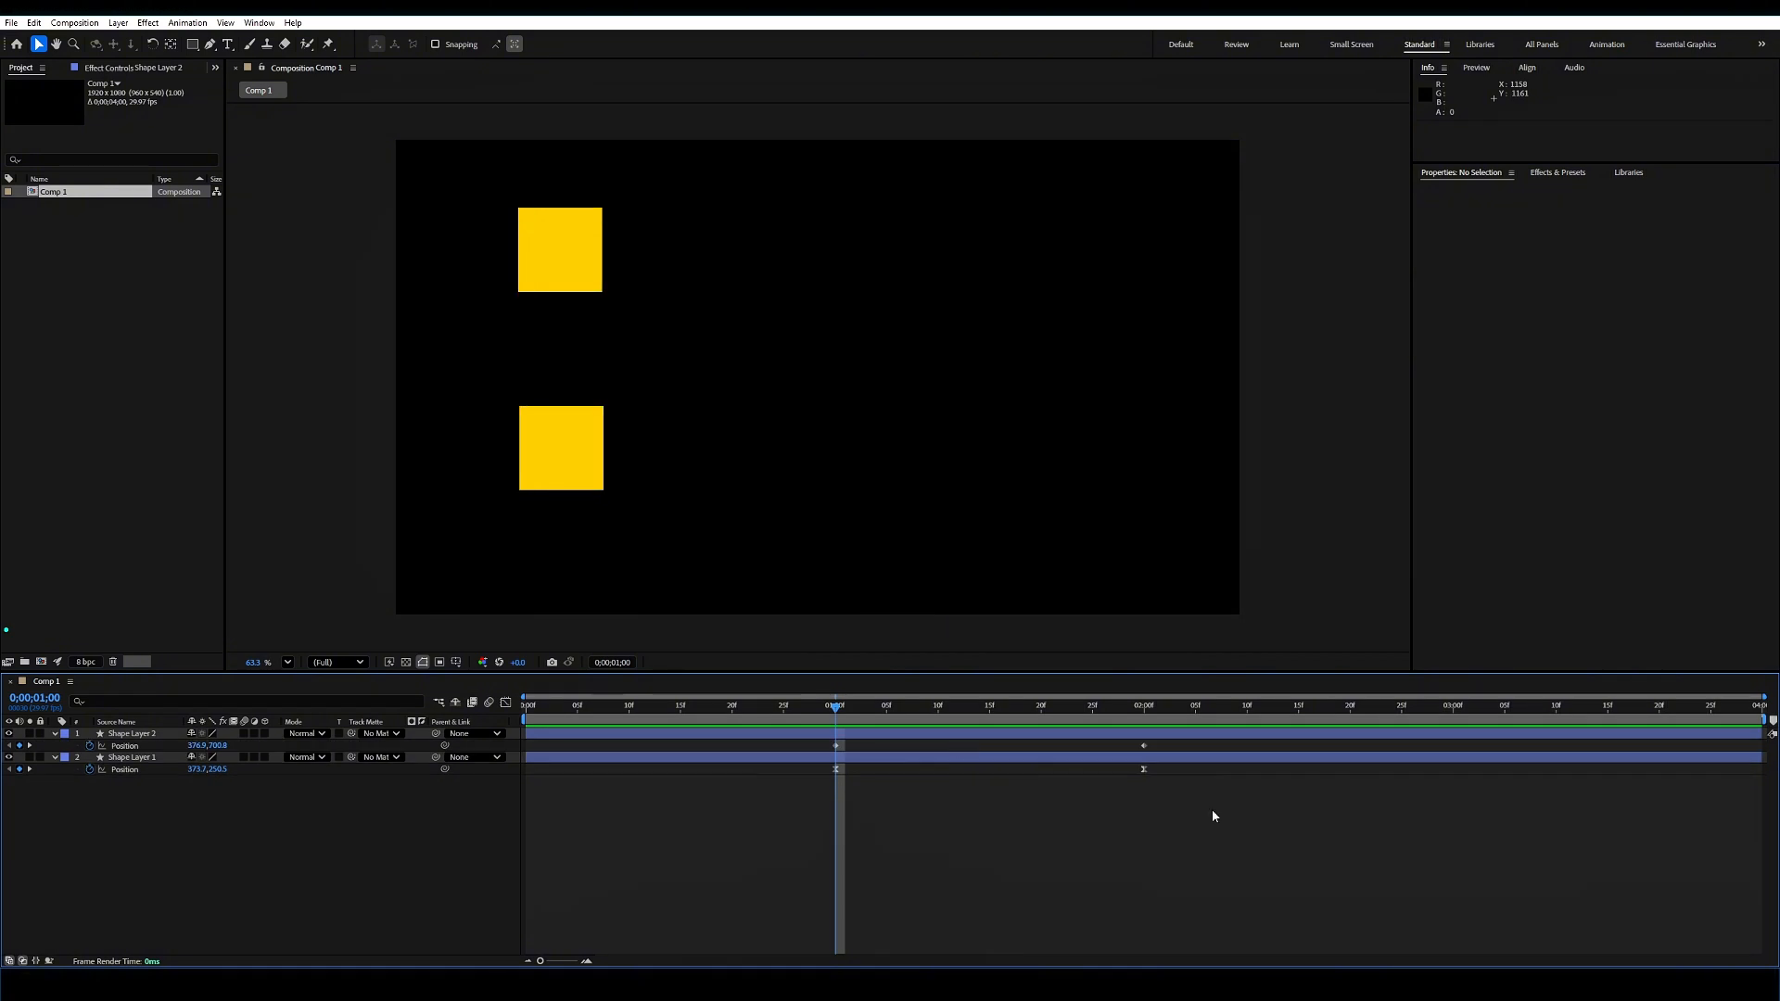
Step: Select both layers' Position keyframes, examine the dot spacing along the two motion paths, and preview the motion from 0;00;01;00
{"action": "left_click_drag", "start_coordinate": [1211, 815], "coordinate": [820, 736]}
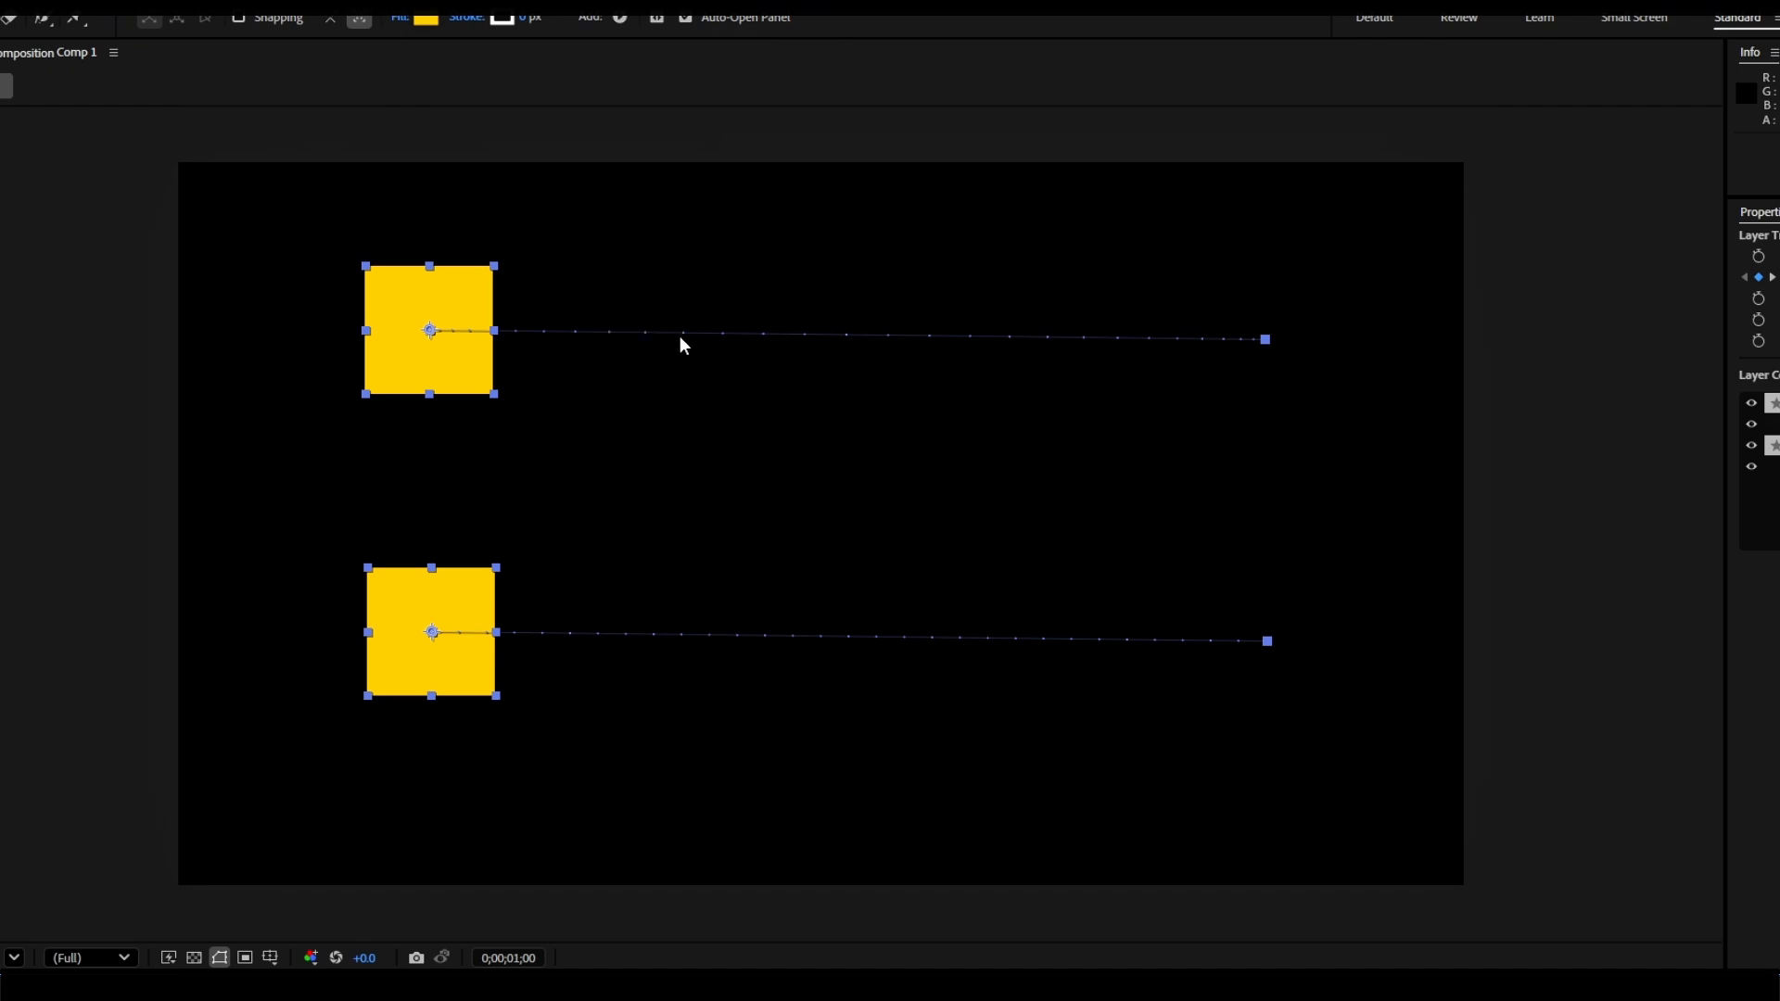
{"action": "scroll", "coordinate": [724, 343], "scroll_direction": "up", "scroll_amount": 3}
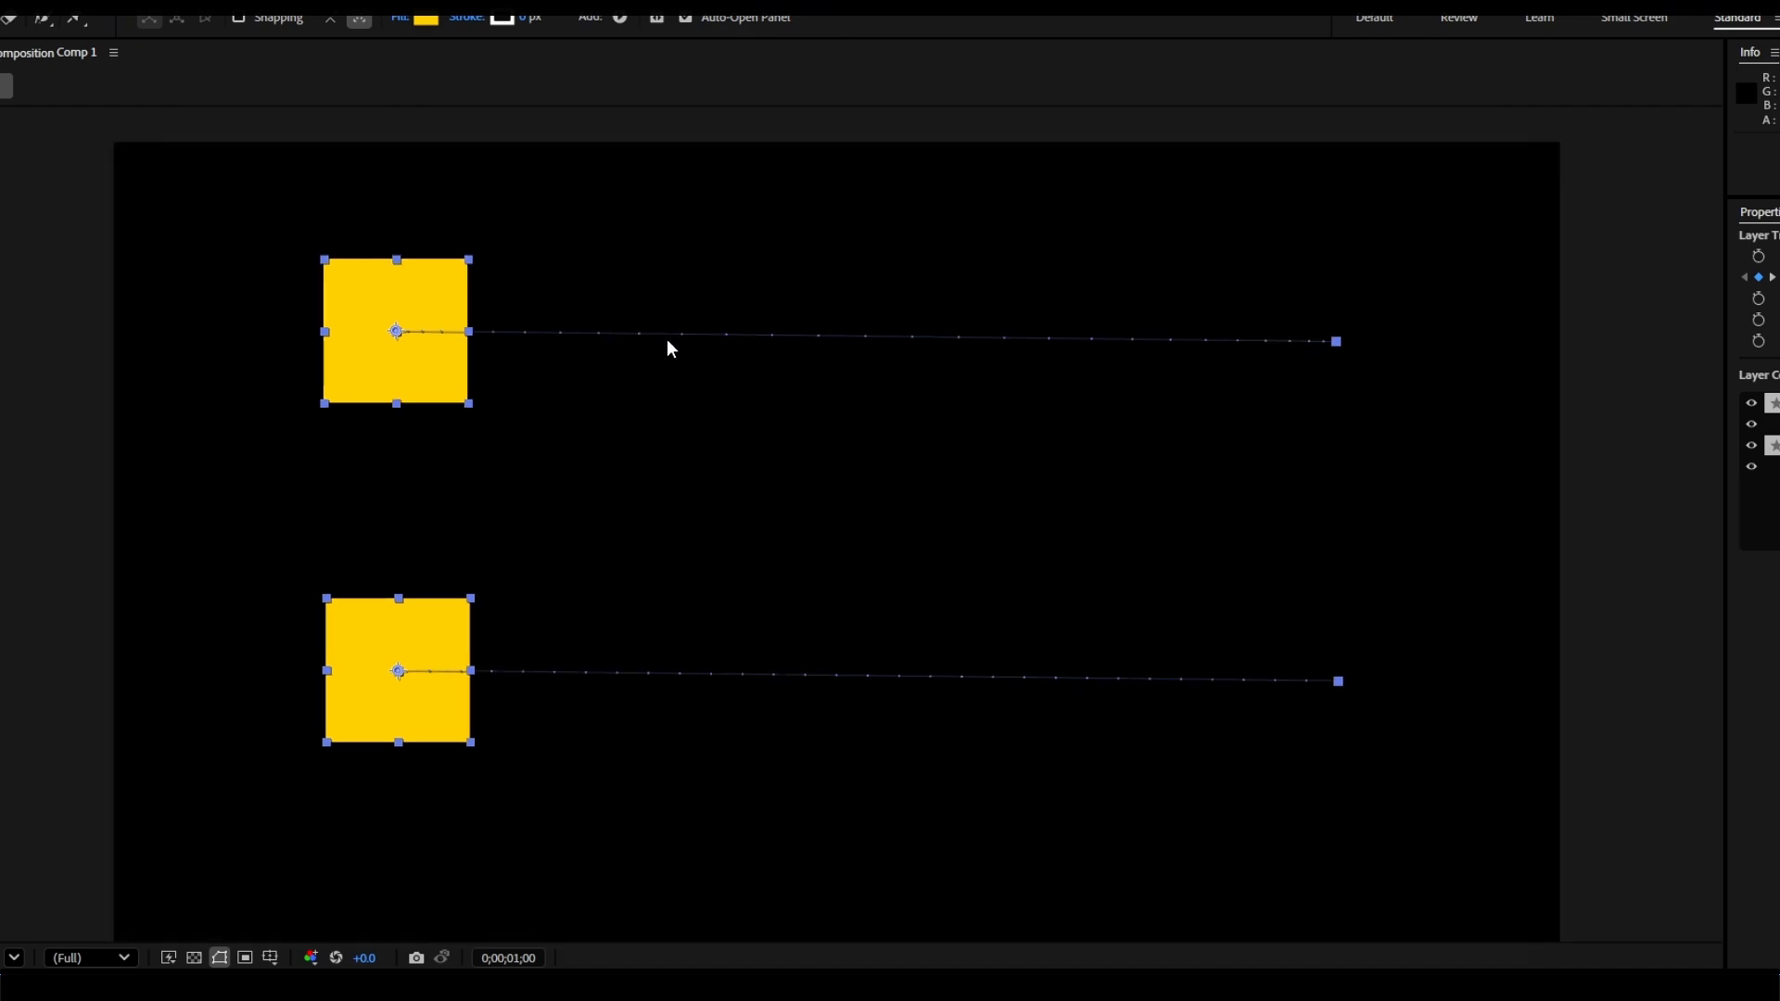
{"action": "scroll", "coordinate": [797, 420], "scroll_direction": "up", "scroll_amount": 1}
{"action": "left_click_drag", "start_coordinate": [798, 420], "coordinate": [727, 356]}
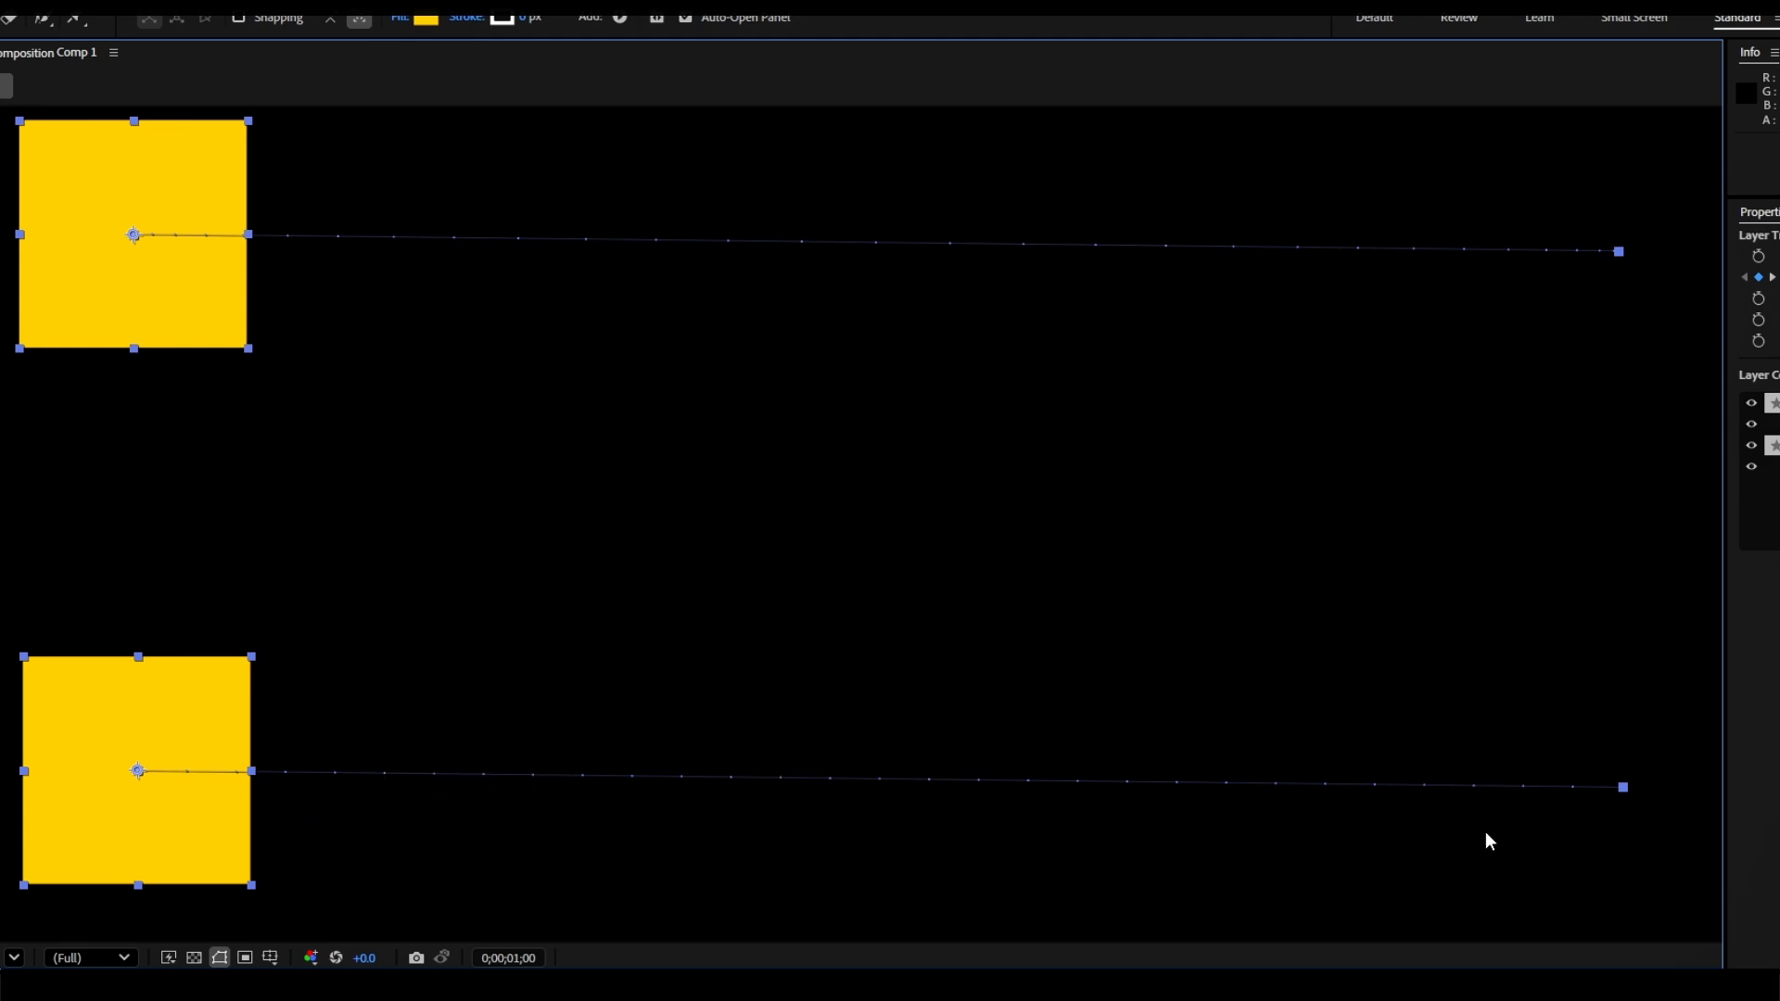
{"action": "key", "text": "space"}
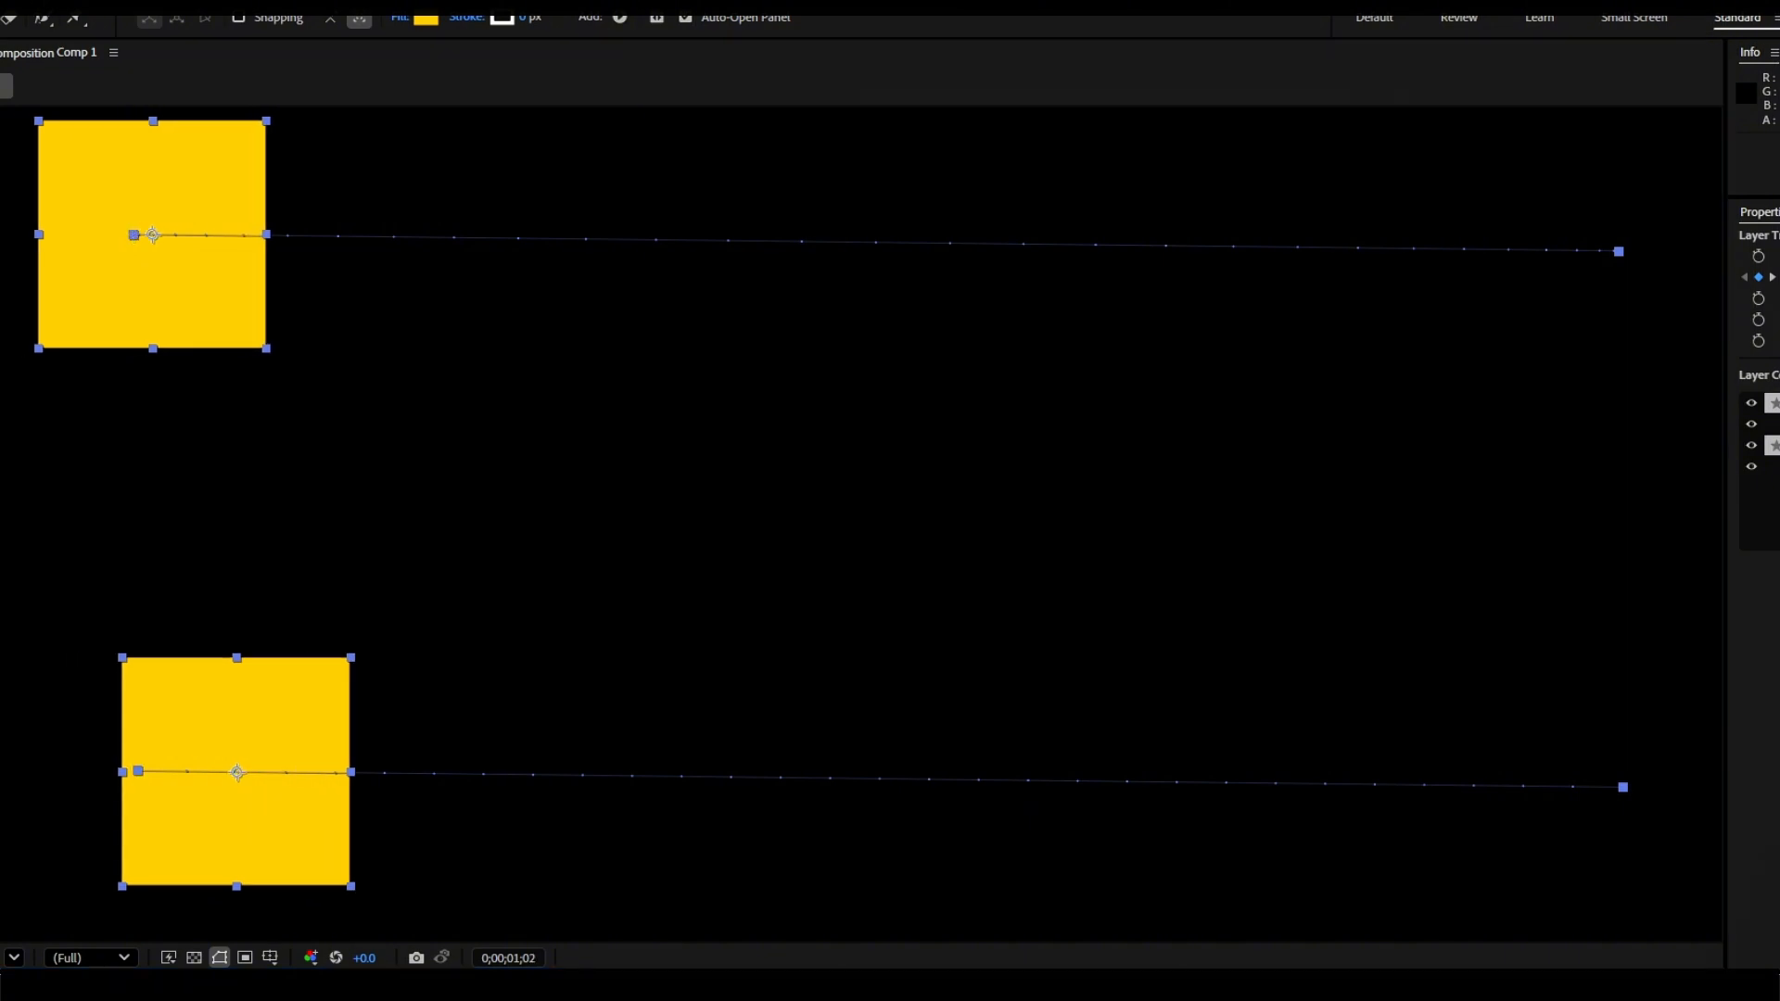
{"action": "key", "text": "space"}
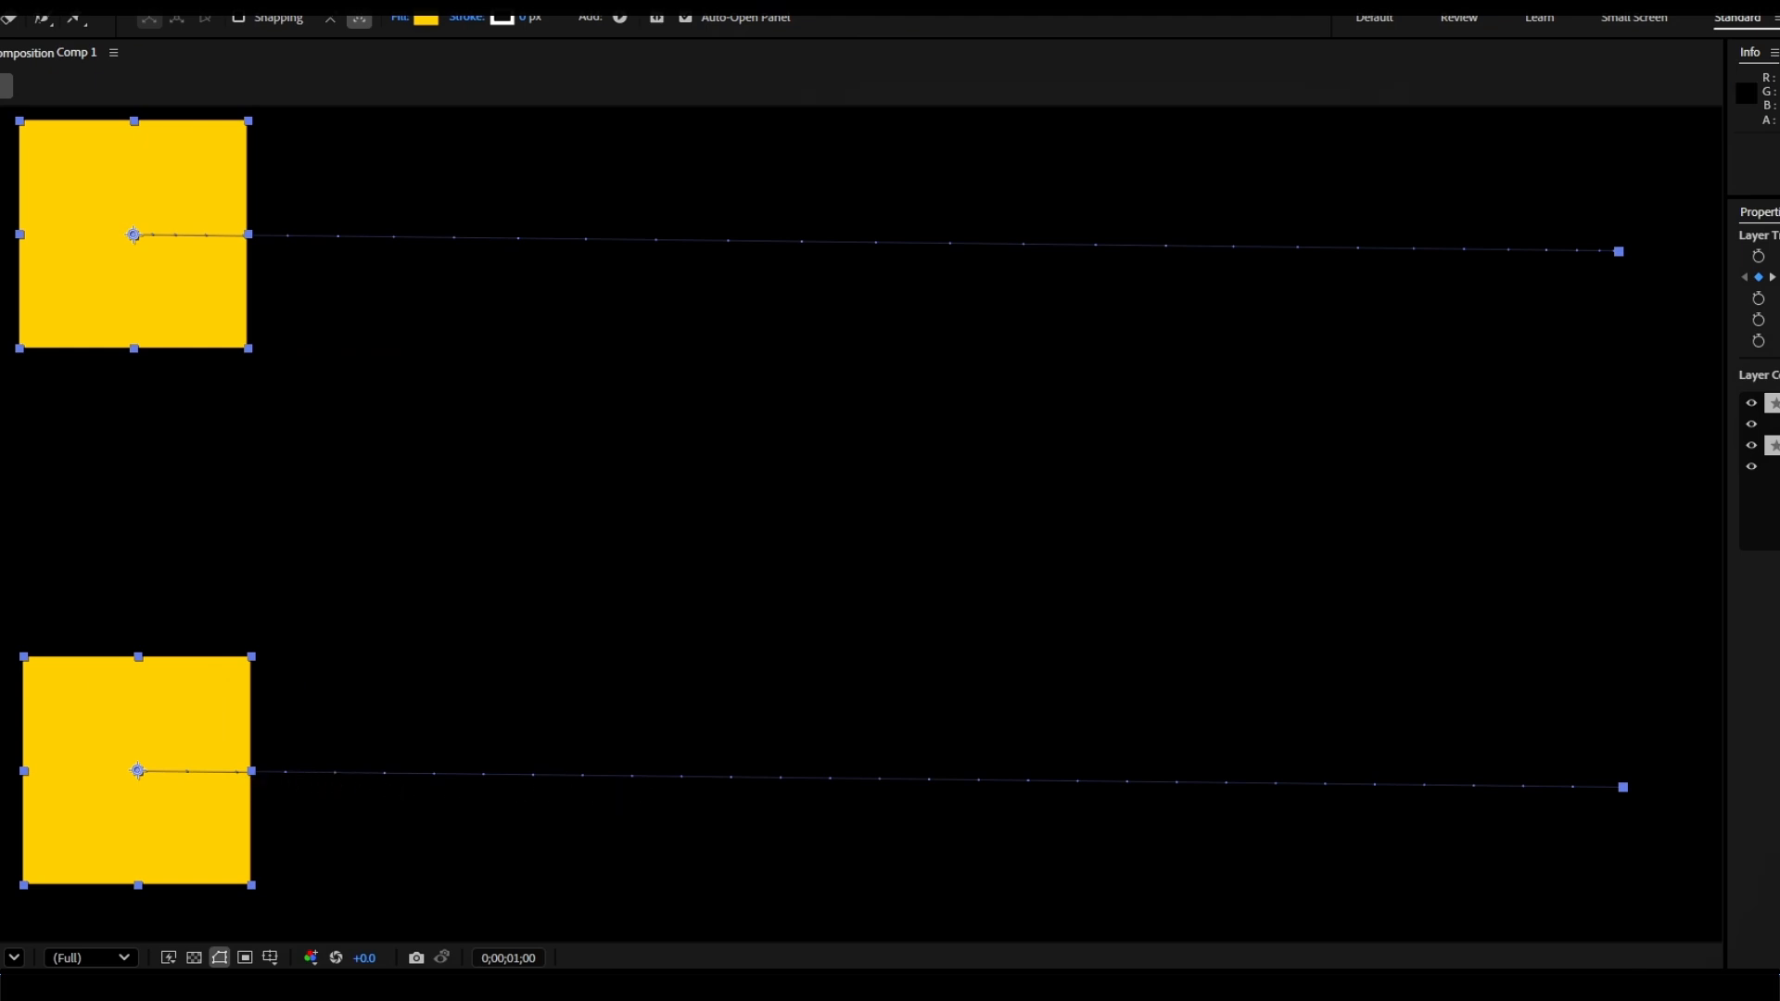
Step: Select only Shape Layer 1 and step through frames from 0;00;01;00 to compare the eased and linear squares' travel
{"action": "key", "text": "shift+F2"}
{"action": "key", "text": "F2"}
{"action": "key", "text": "ctrl+Down"}
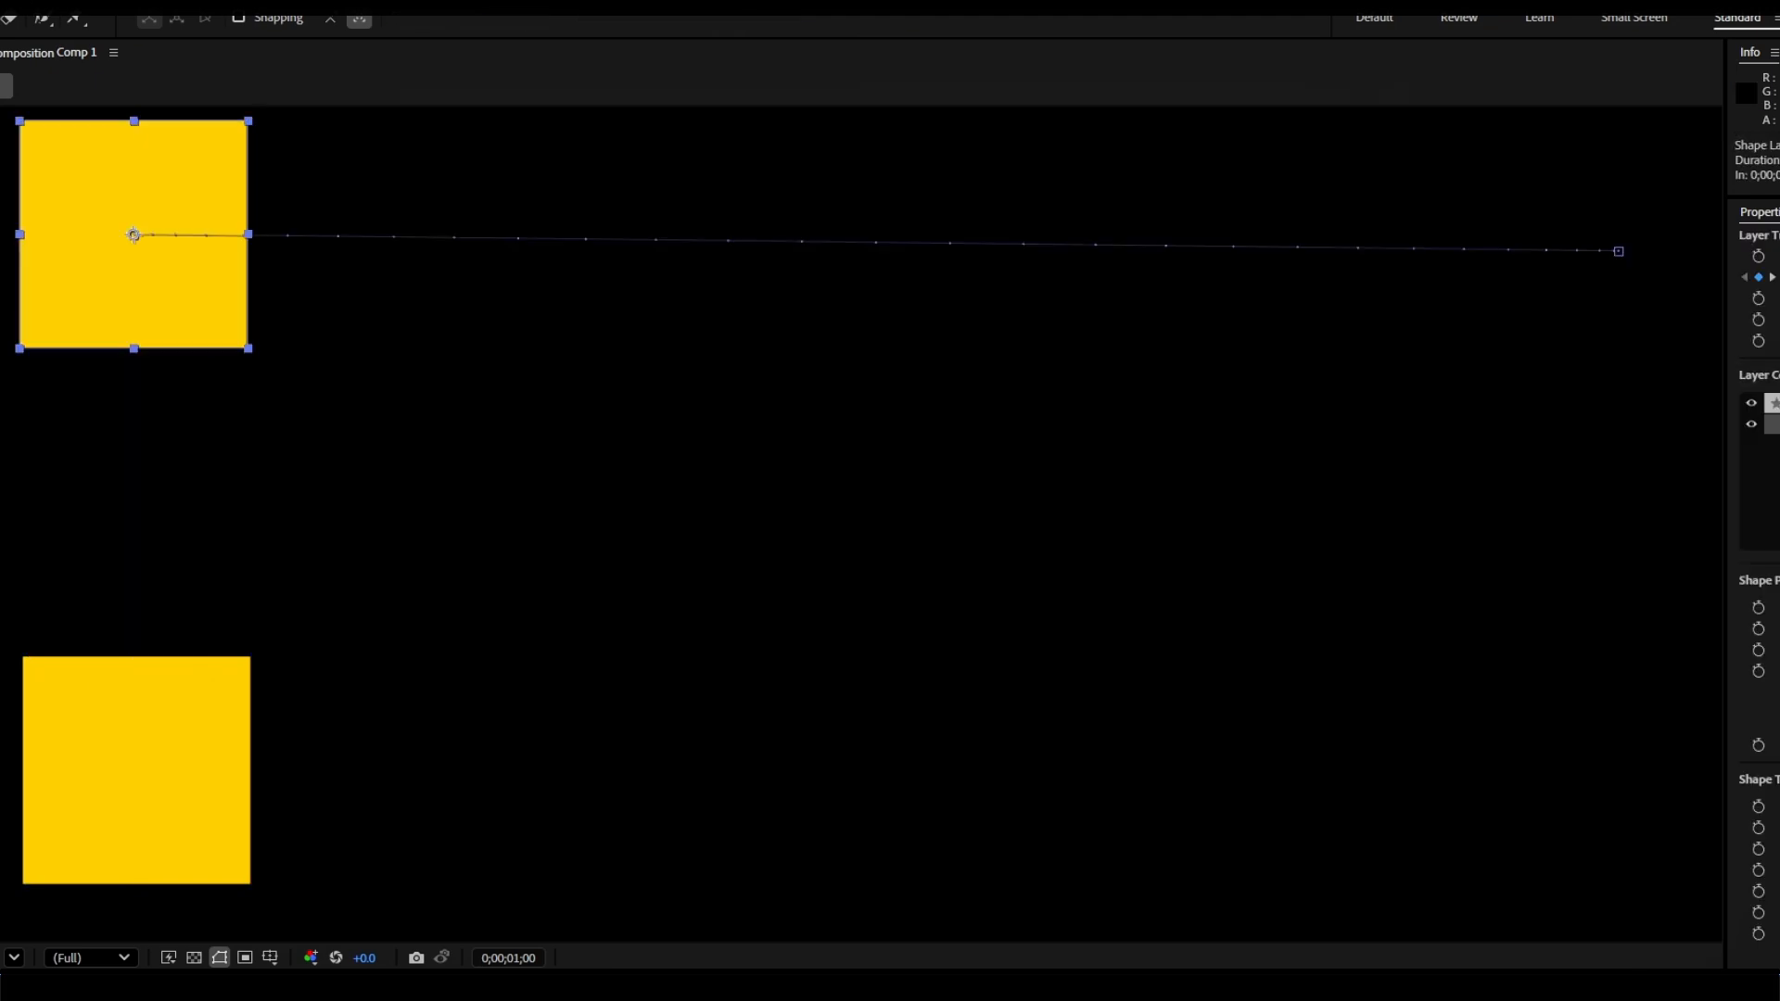
{"action": "key", "text": "Page_Down"}
{"action": "key", "text": "Page_Down"}
{"action": "key", "text": "Page_Up"}
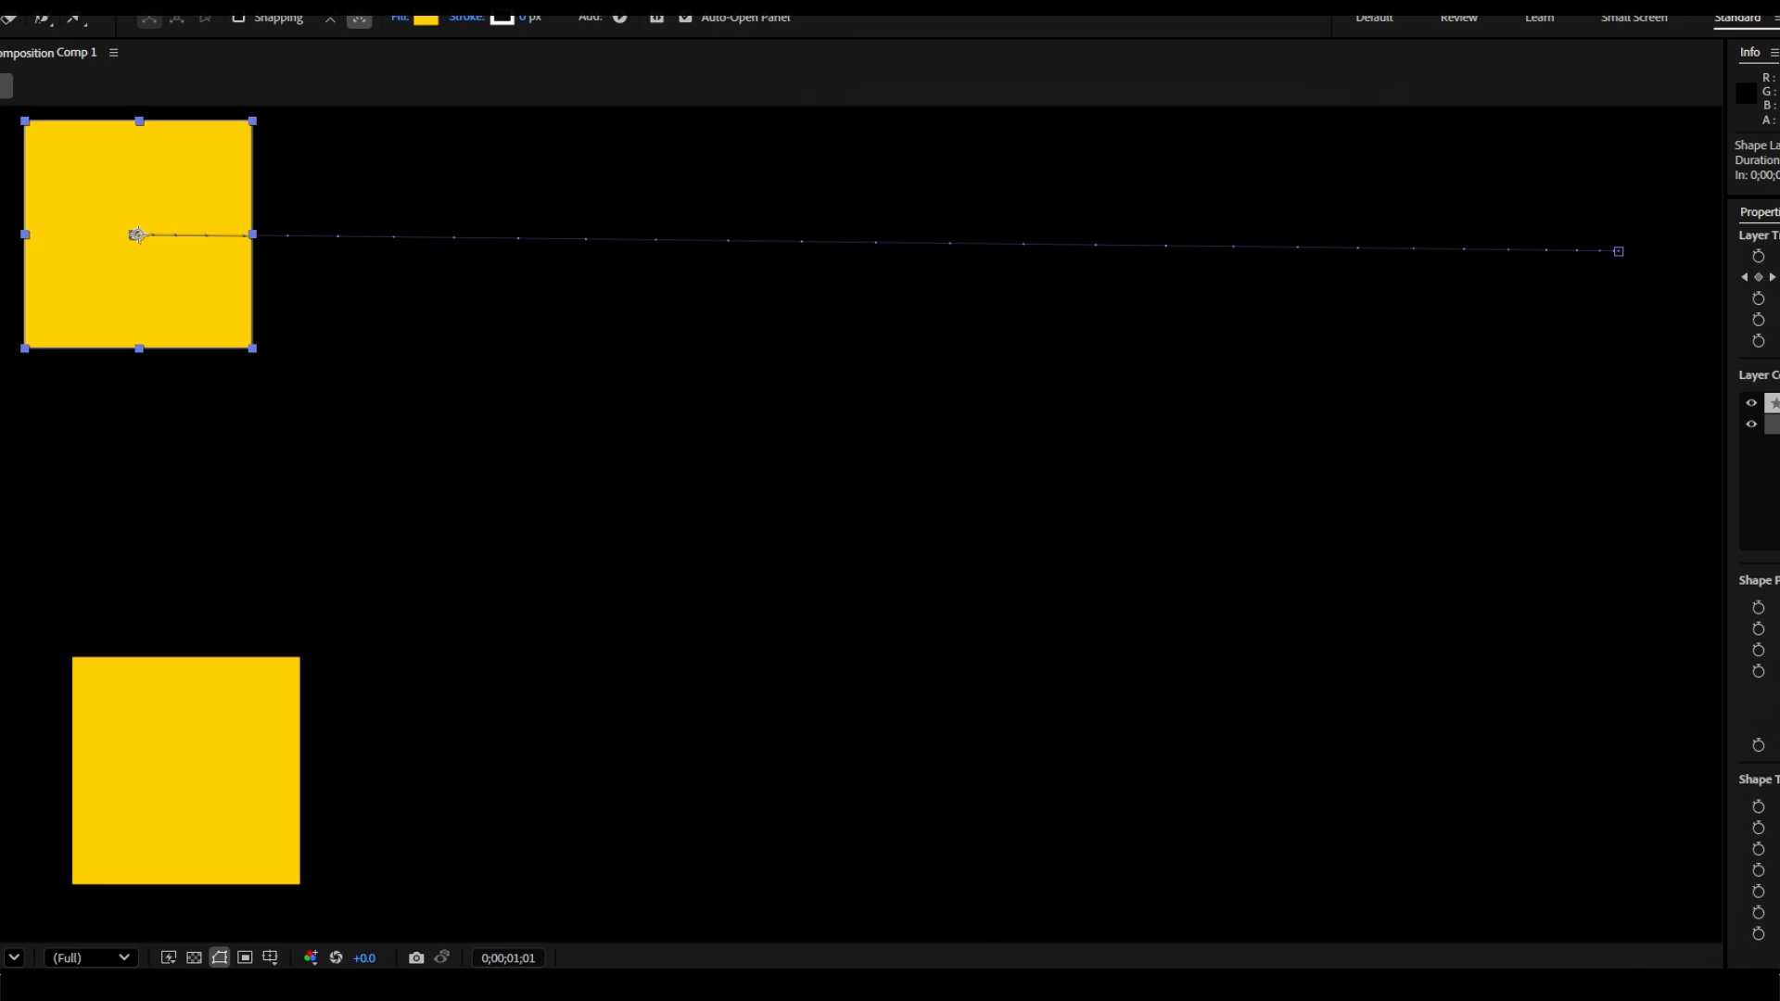
{"action": "left_click", "coordinate": [1038, 1000]}
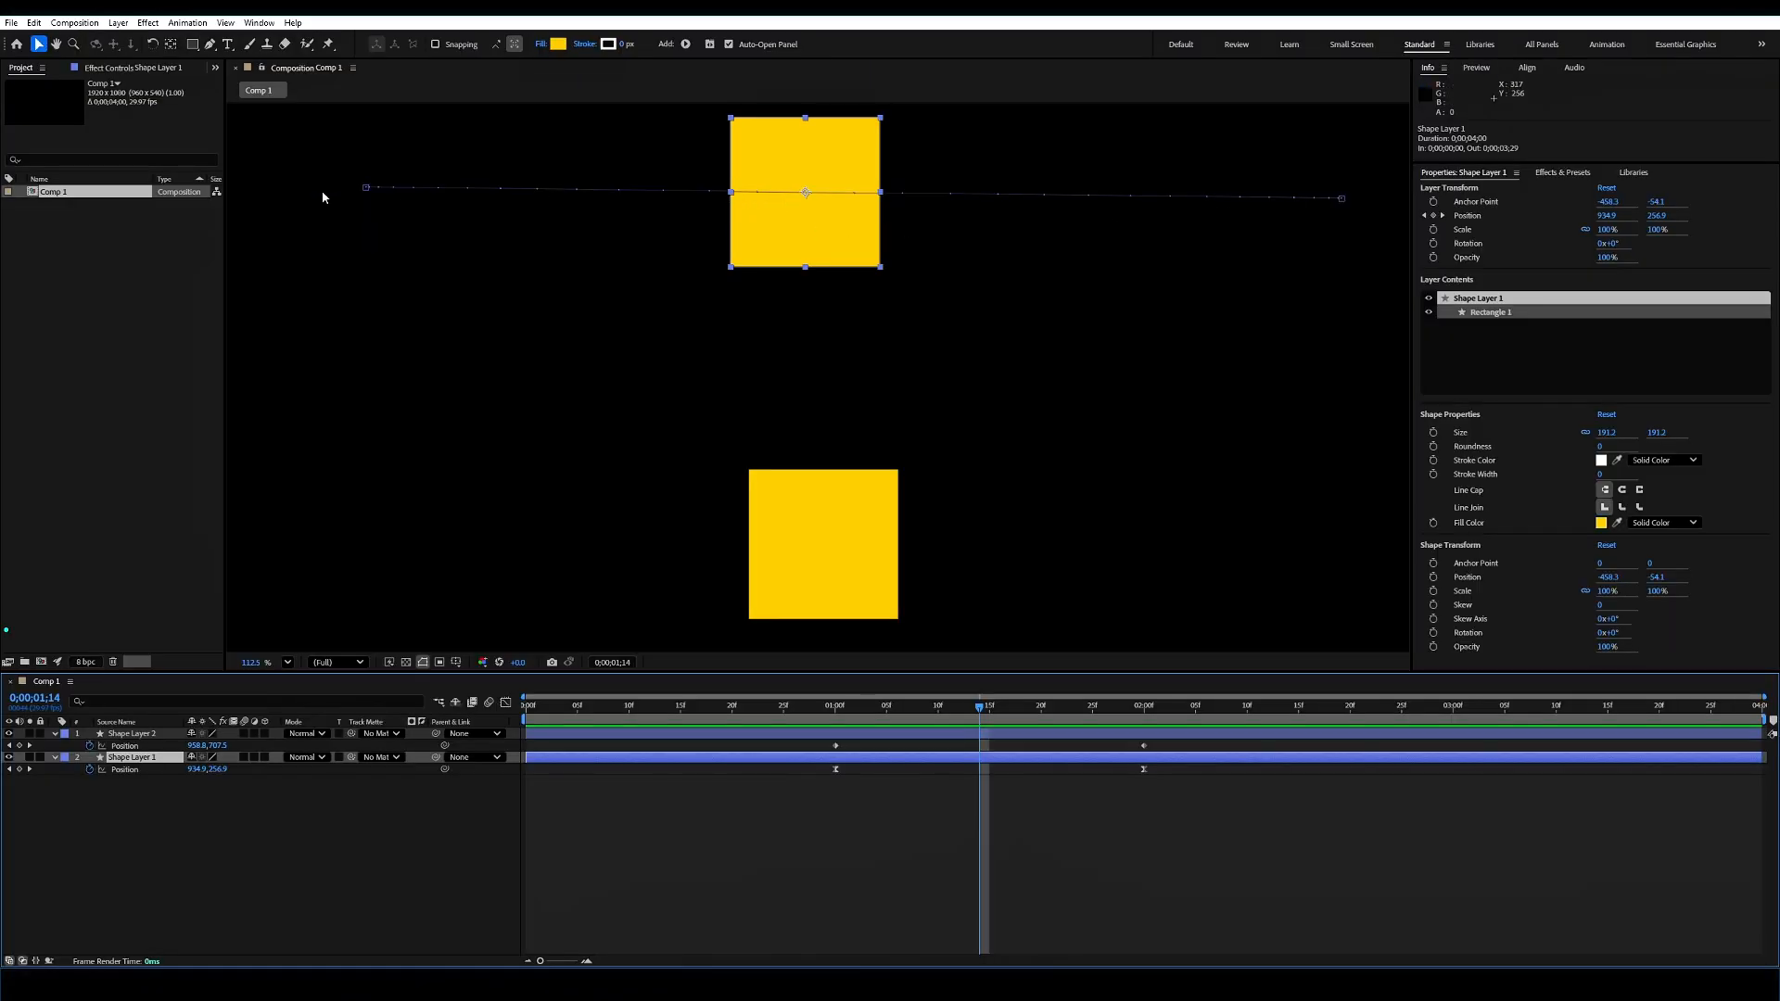
Step: Compare the two squares' positions at 0;00;01;00 and 0;00;01;14 with Shape Layer 1's Position keyframes selected
{"action": "mouse_move", "coordinate": [833, 708]}
{"action": "left_mouse_down"}
{"action": "mouse_move", "coordinate": [1102, 727]}
{"action": "mouse_move", "coordinate": [835, 729]}
{"action": "left_mouse_up"}
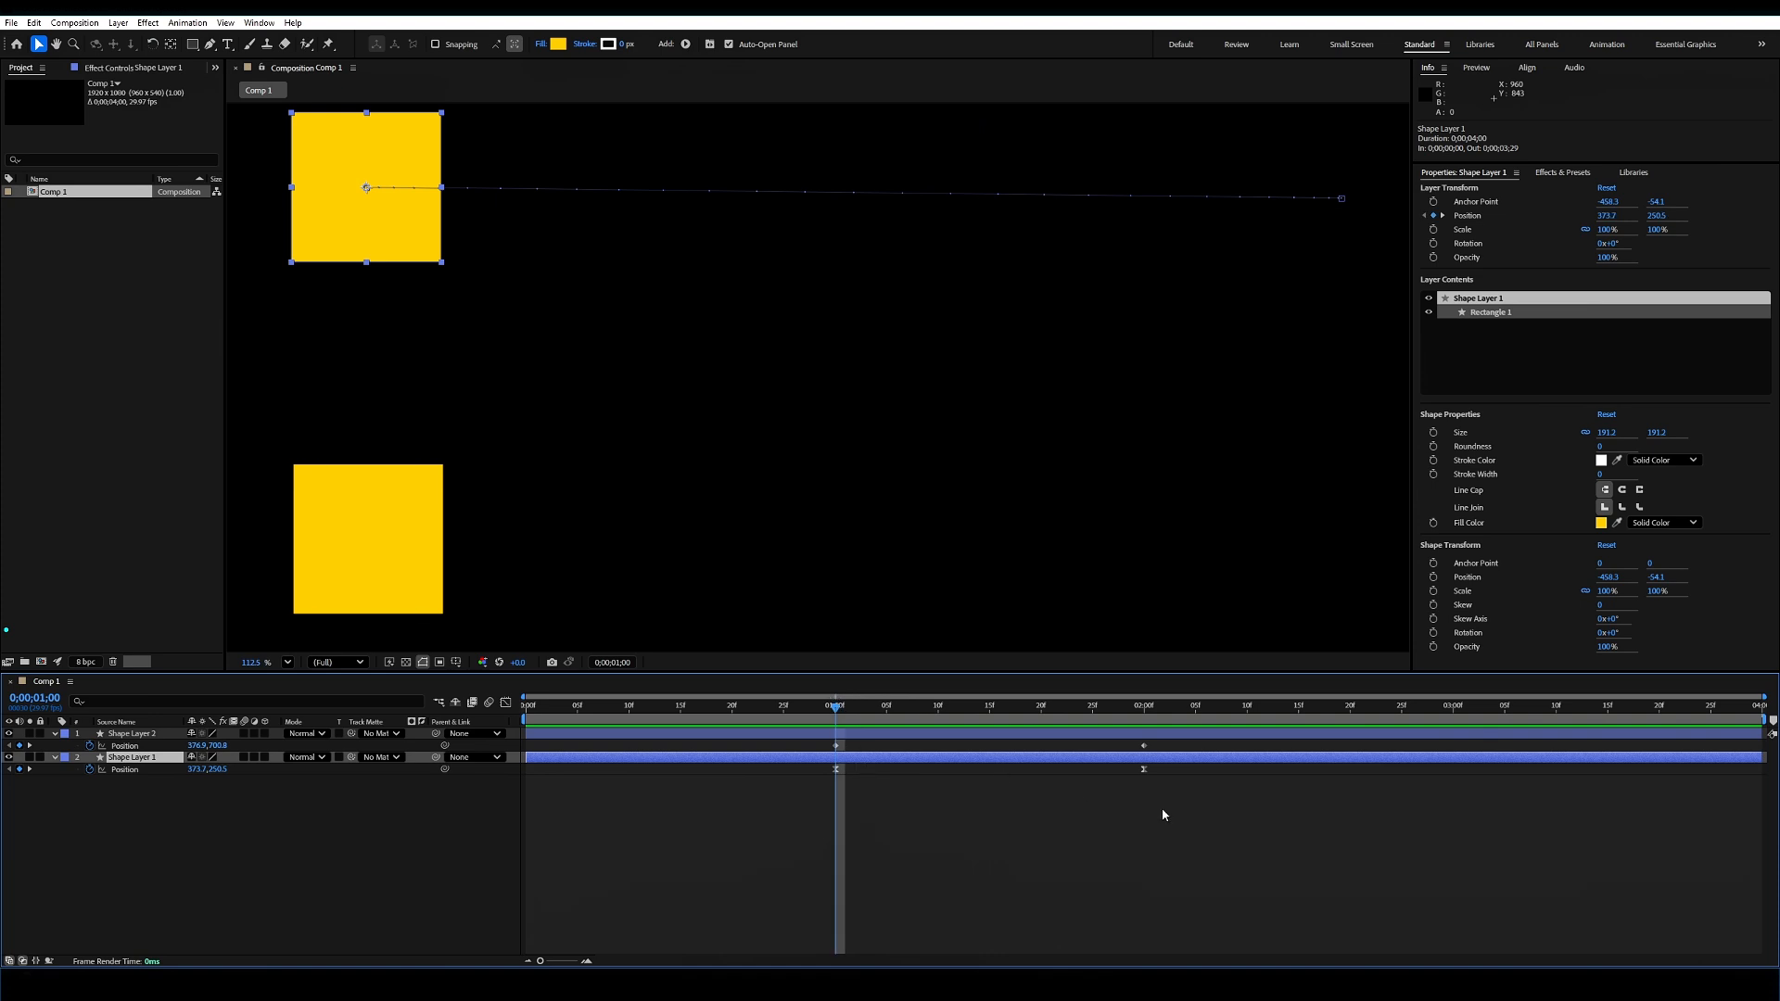
{"action": "left_click_drag", "start_coordinate": [1163, 815], "coordinate": [980, 716]}
{"action": "left_click", "coordinate": [850, 712]}
Step: Delete the lower linear square, Shape Layer 2, from the composition
{"action": "scroll", "coordinate": [787, 259], "scroll_direction": "down", "scroll_amount": 3}
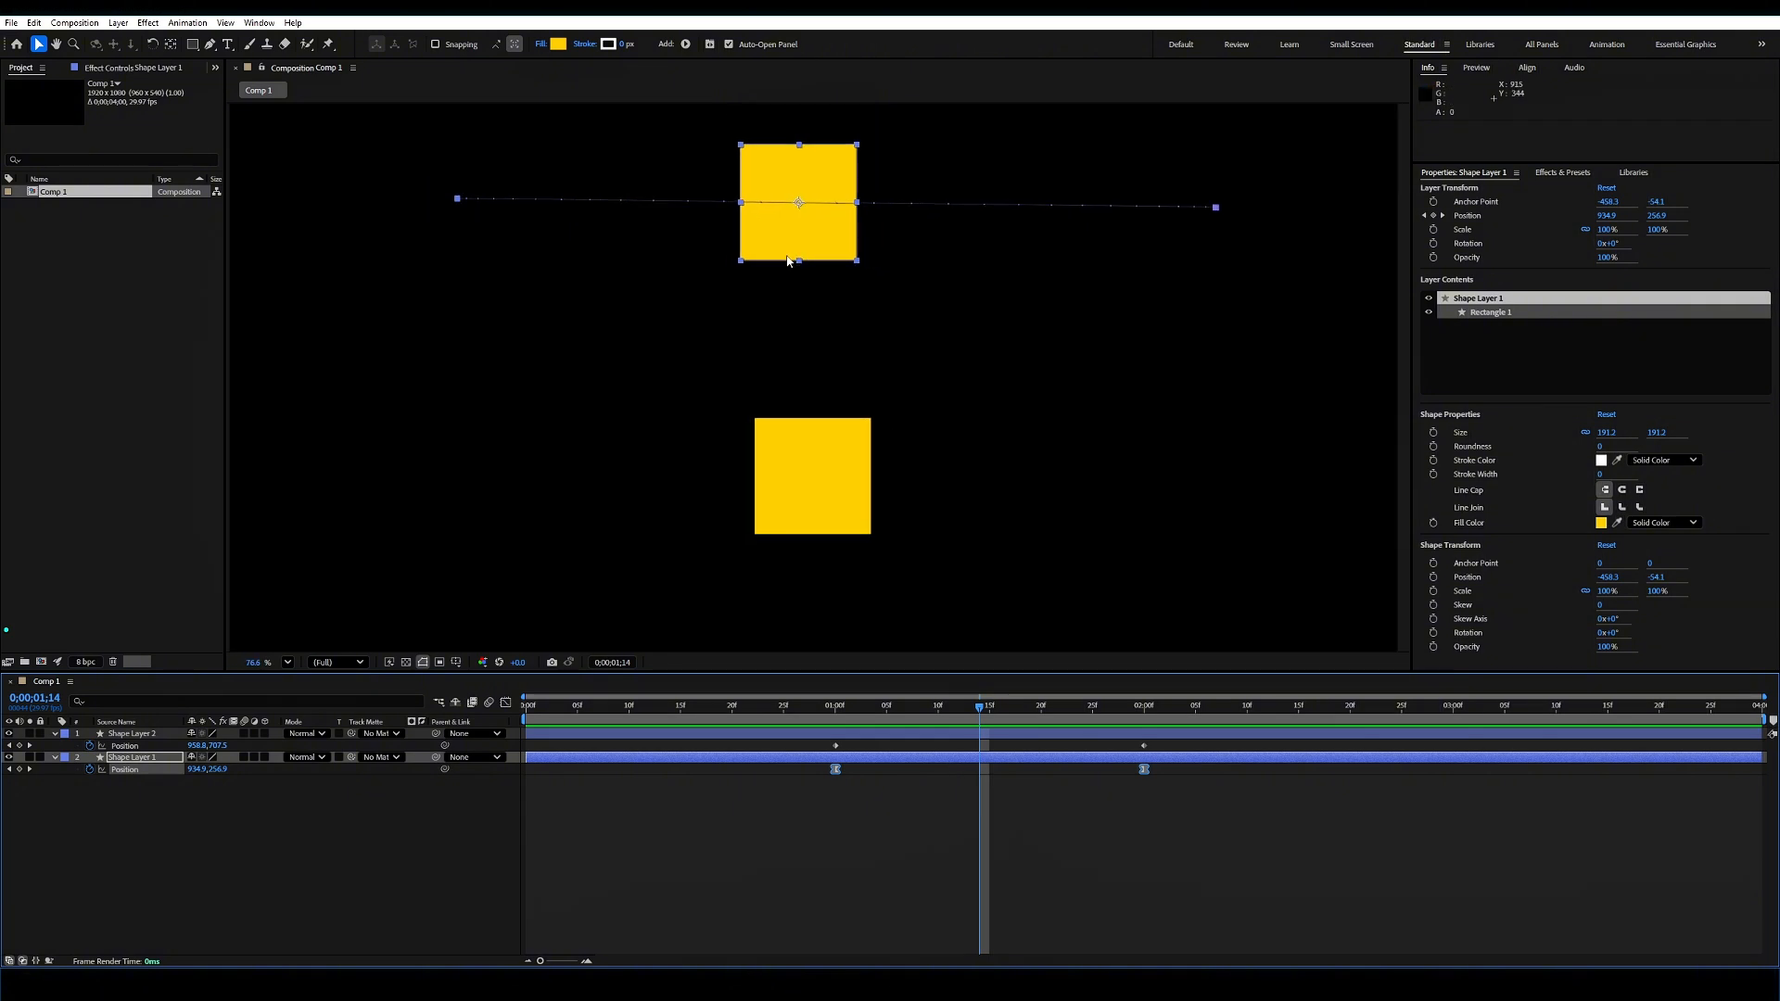
{"action": "left_click", "coordinate": [156, 734]}
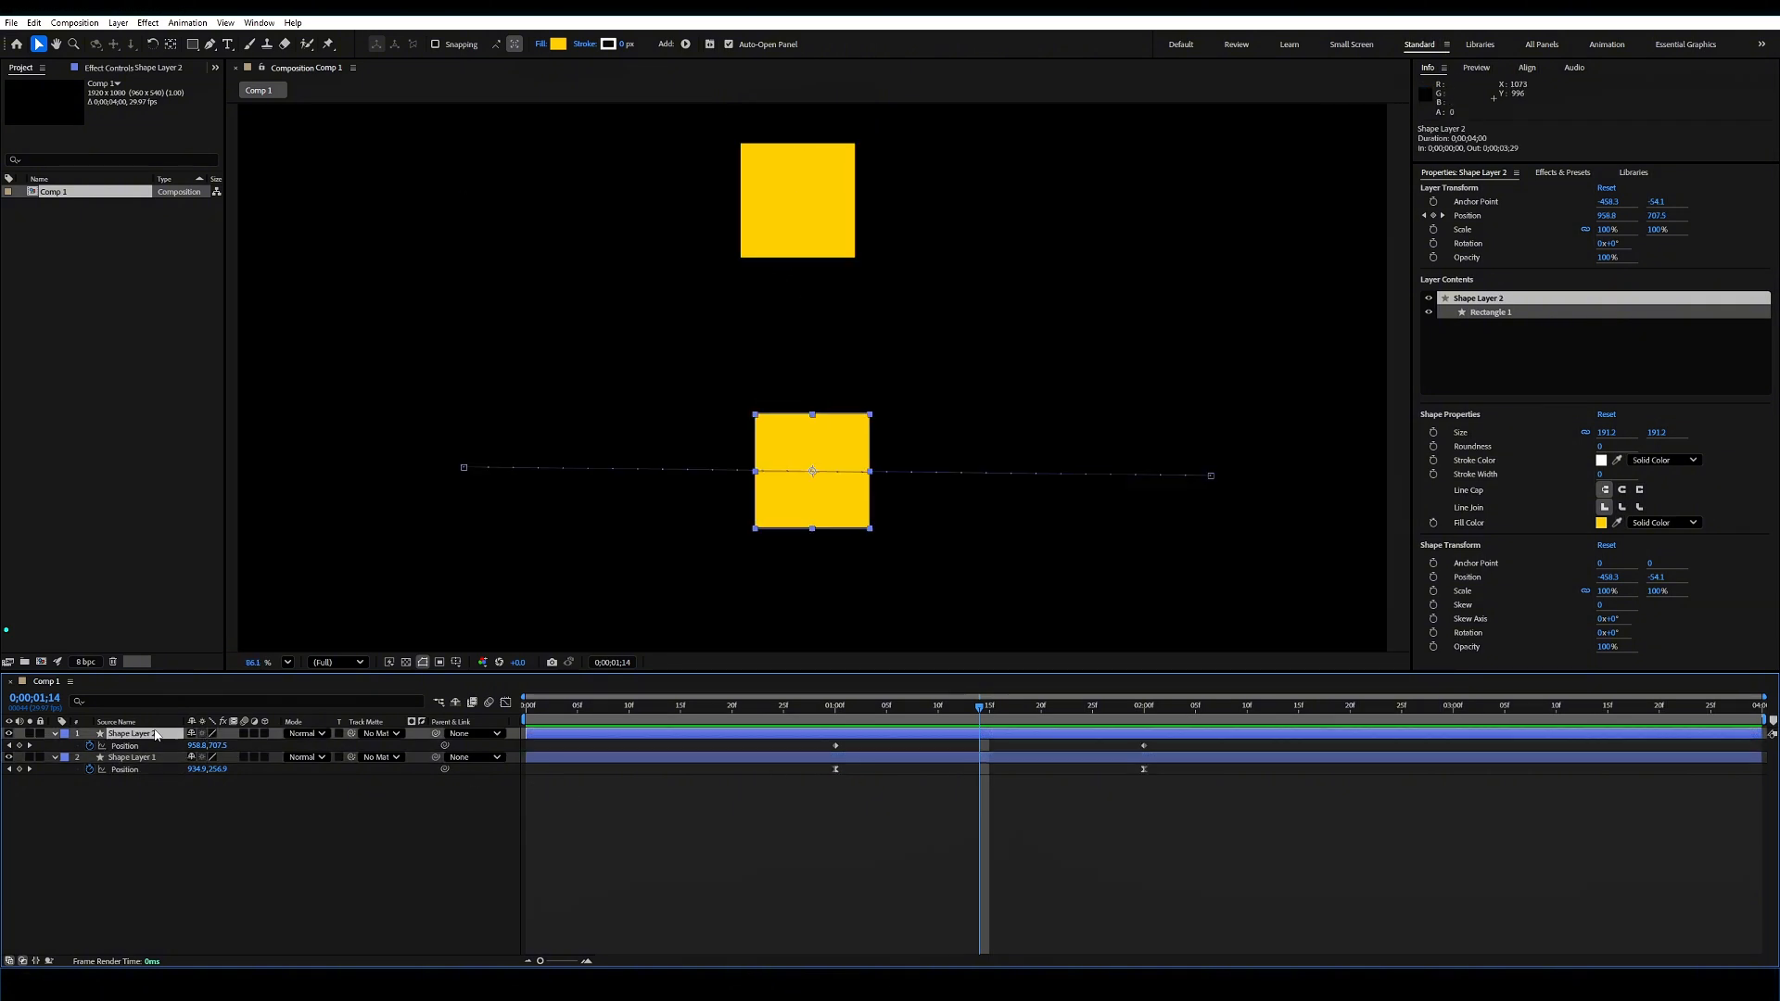
{"action": "key", "text": "Delete"}
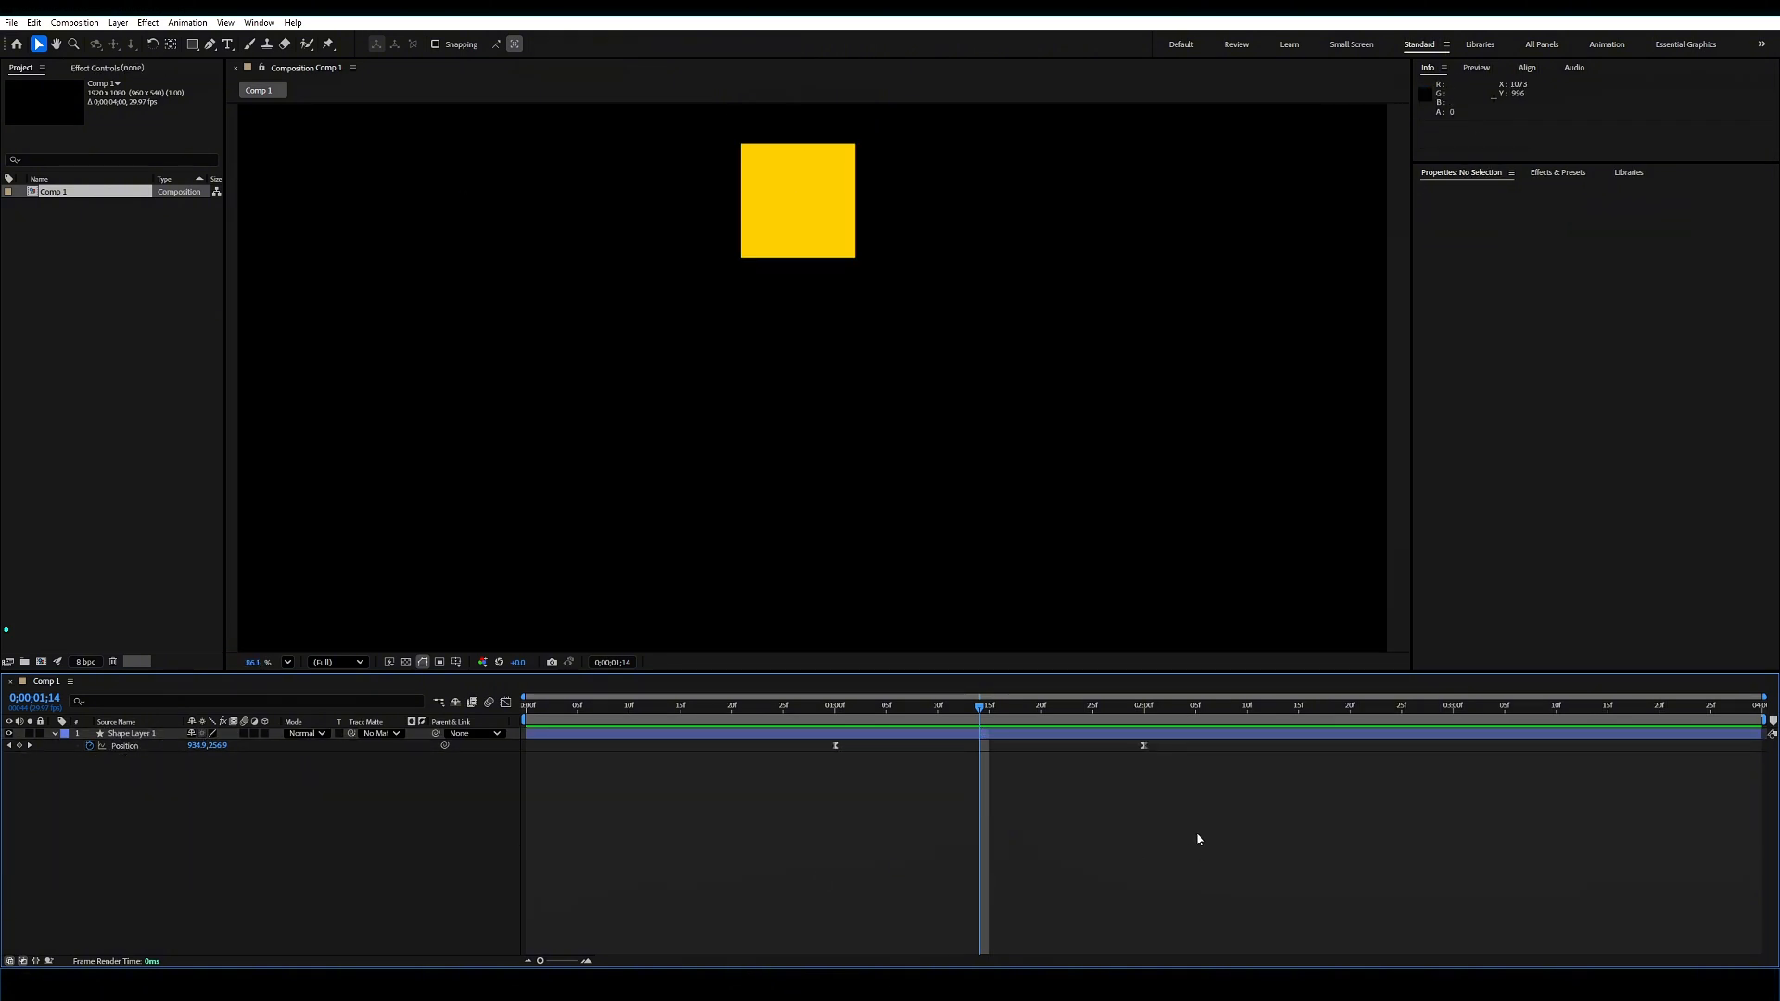
Step: Select both Position keyframes of Shape Layer 1 and show their speed graph in the Graph Editor
{"action": "left_click", "coordinate": [506, 703]}
{"action": "left_click", "coordinate": [507, 702]}
{"action": "left_click_drag", "start_coordinate": [1229, 808], "coordinate": [775, 751]}
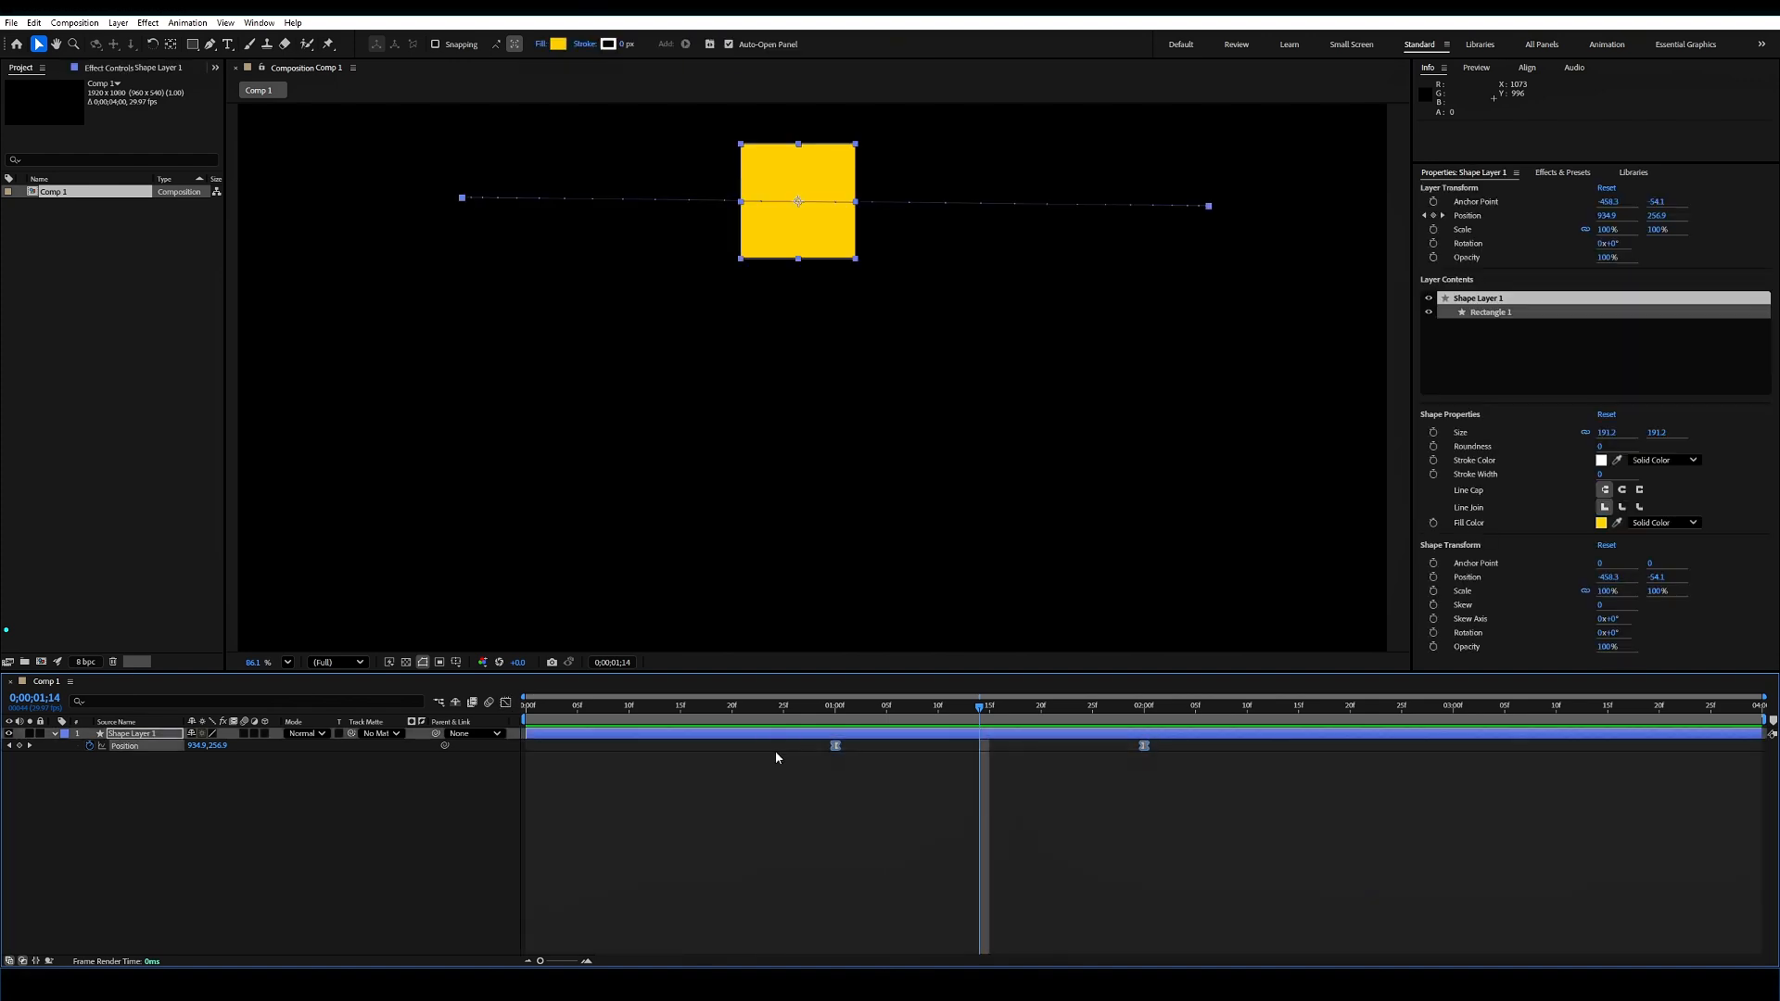
{"action": "left_click", "coordinate": [506, 703]}
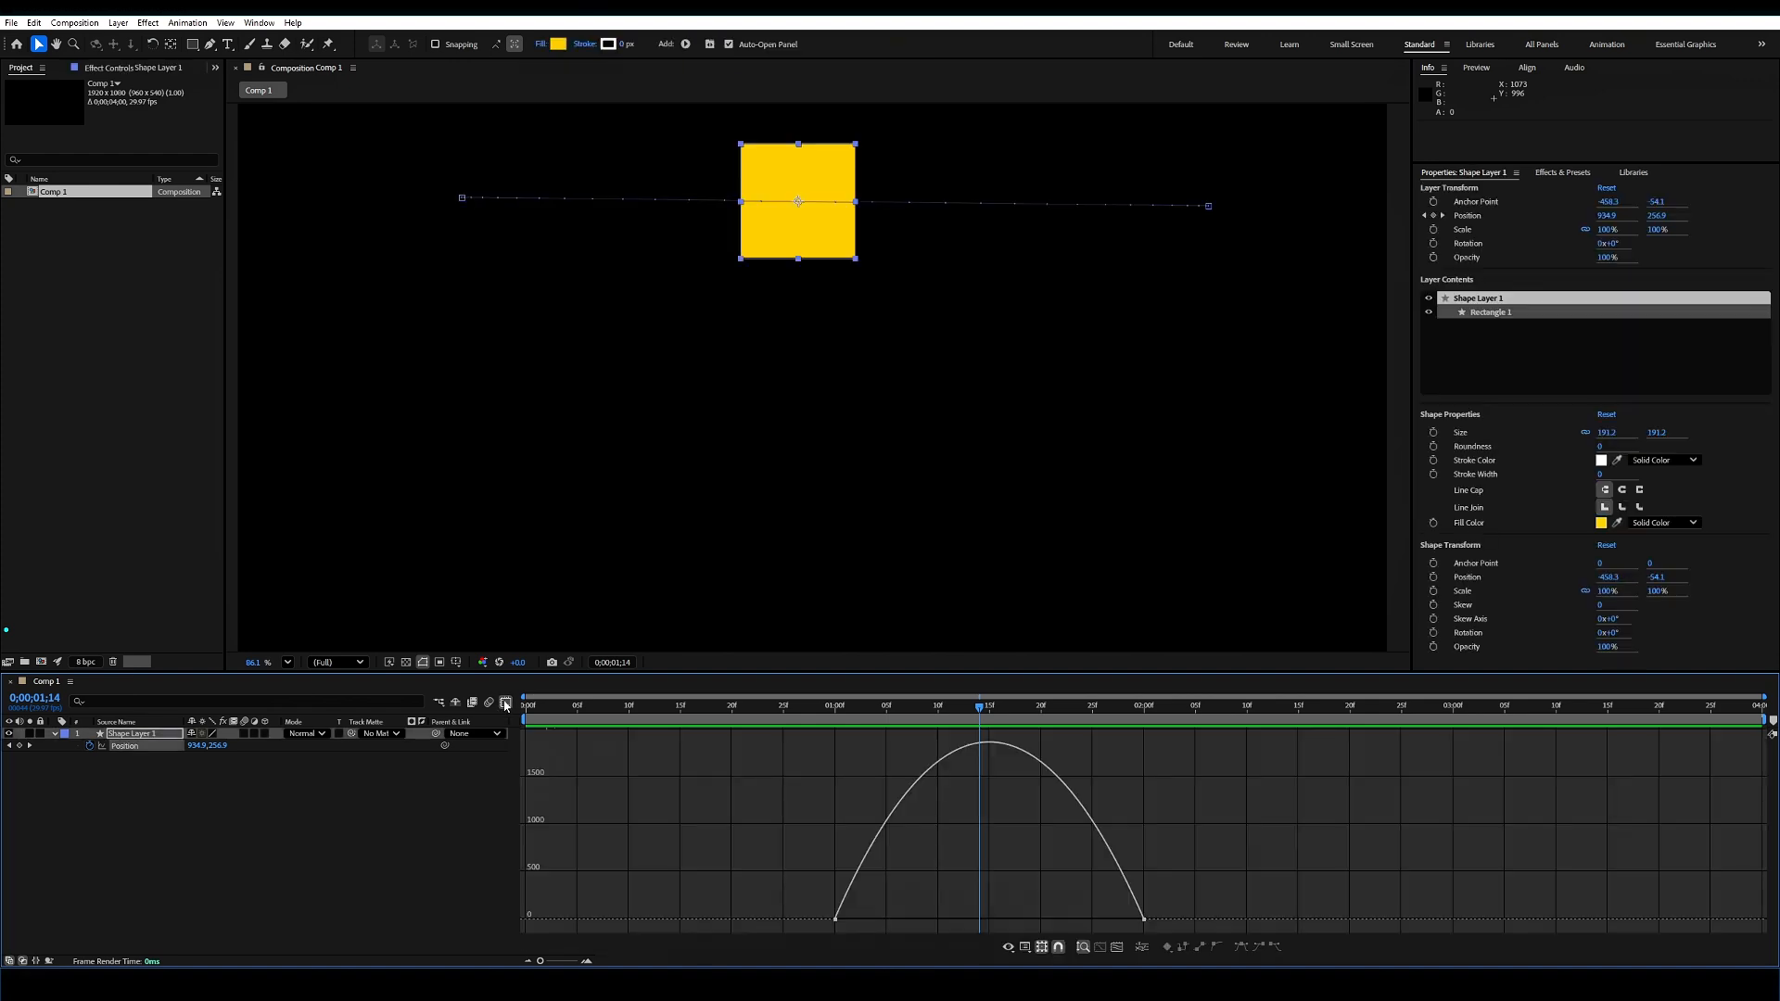
Step: Preview the square from 0;00;01;00 and scrub to 0;00;01;15 to relate its motion to the speed graph
{"action": "left_click_drag", "start_coordinate": [979, 709], "coordinate": [837, 710]}
{"action": "key", "text": "space"}
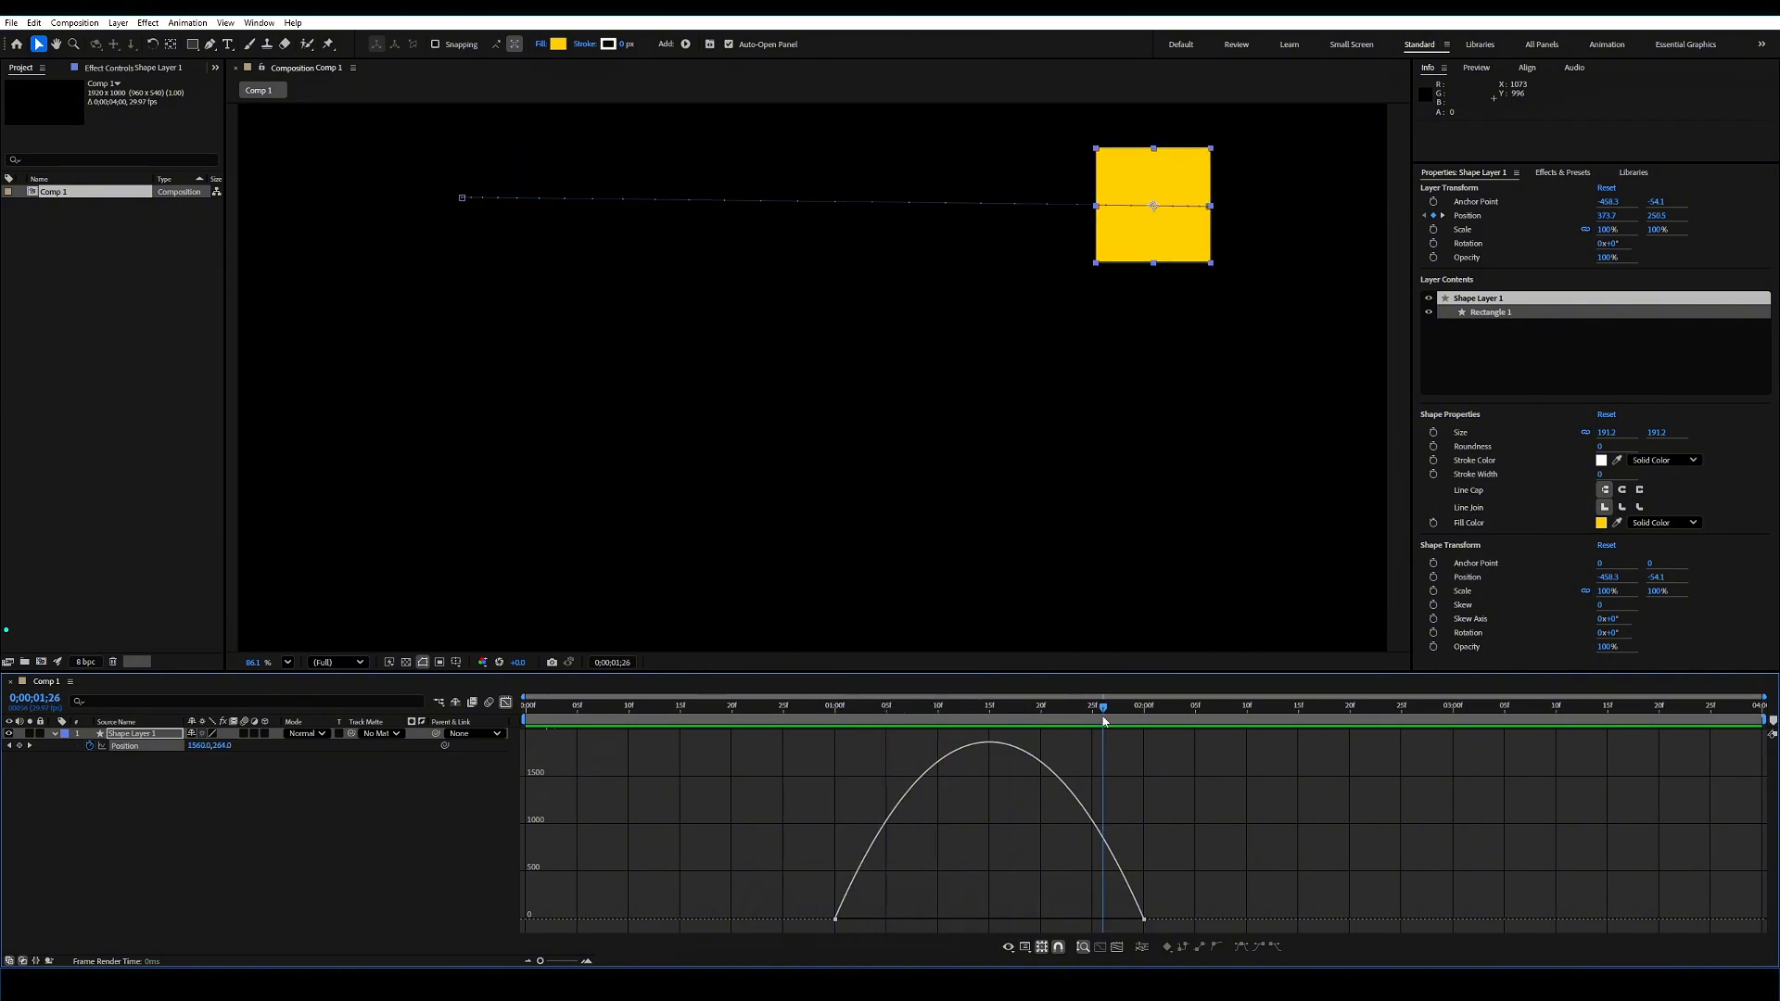
{"action": "left_click", "coordinate": [828, 705]}
{"action": "left_click_drag", "start_coordinate": [828, 705], "coordinate": [991, 716]}
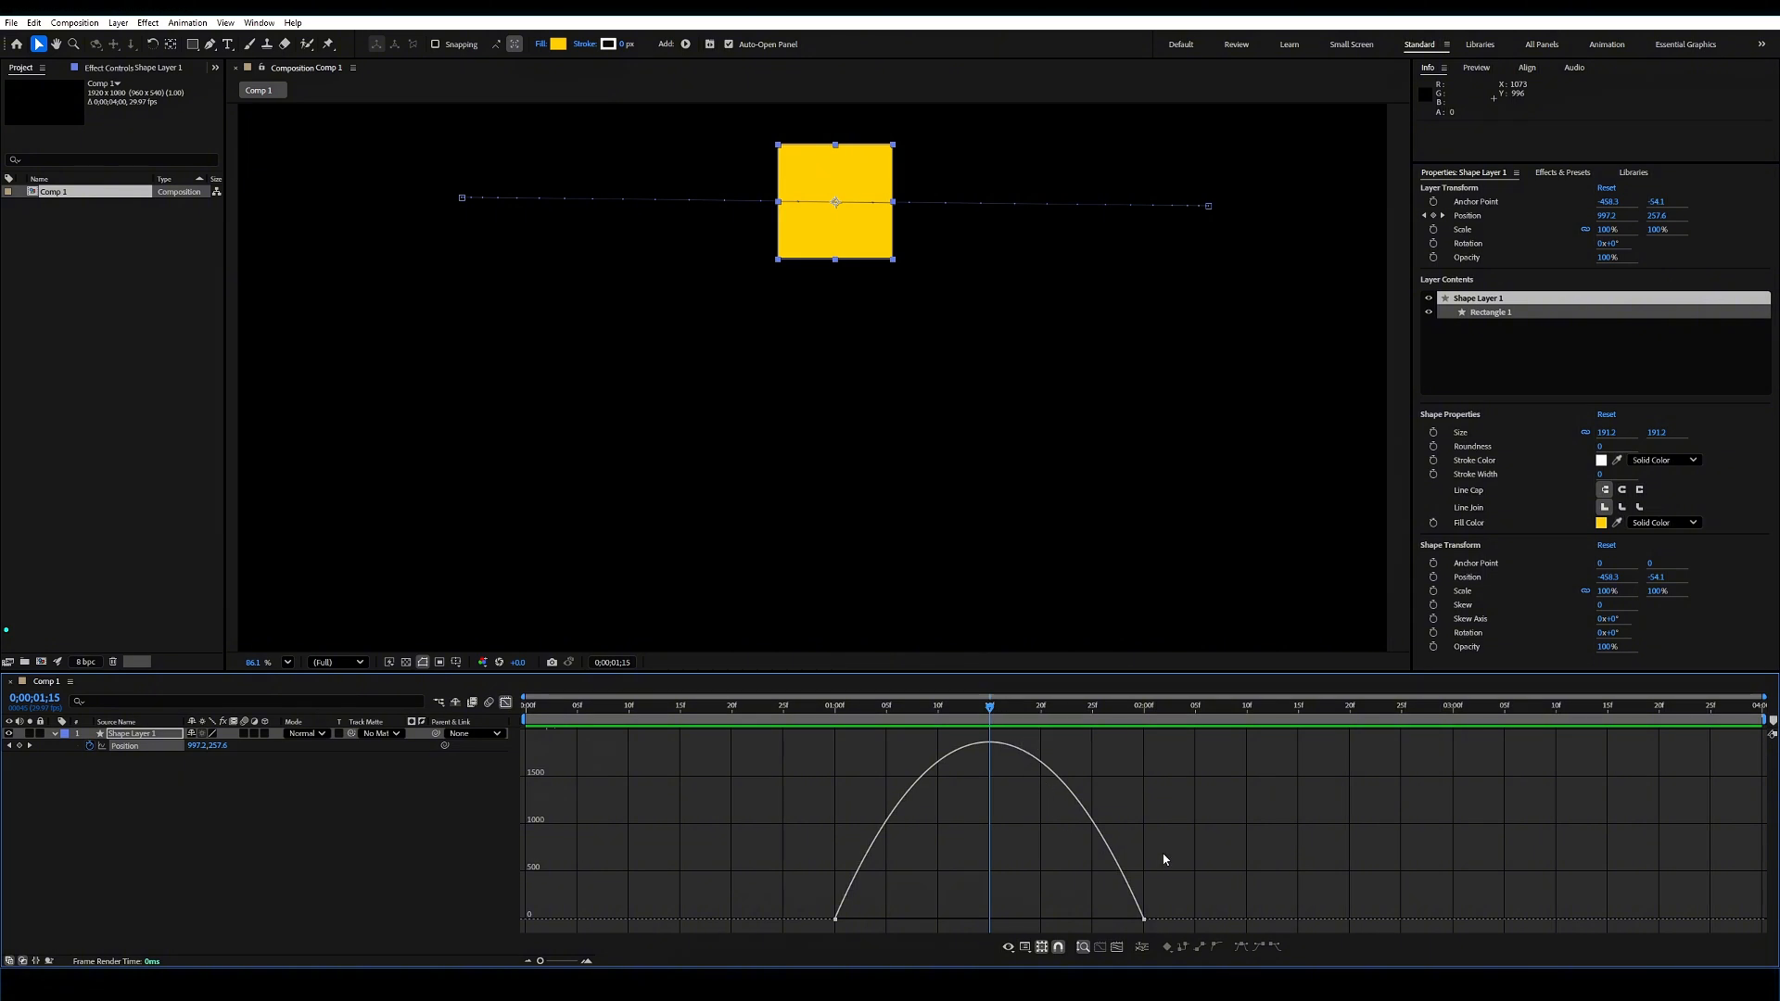
Step: Reshape the speed curve to peak at about 0;00;01;04, extending the end keyframe's handle to about 0;00;01;15 and shortening the start handle
{"action": "left_click_drag", "start_coordinate": [1199, 887], "coordinate": [1120, 927]}
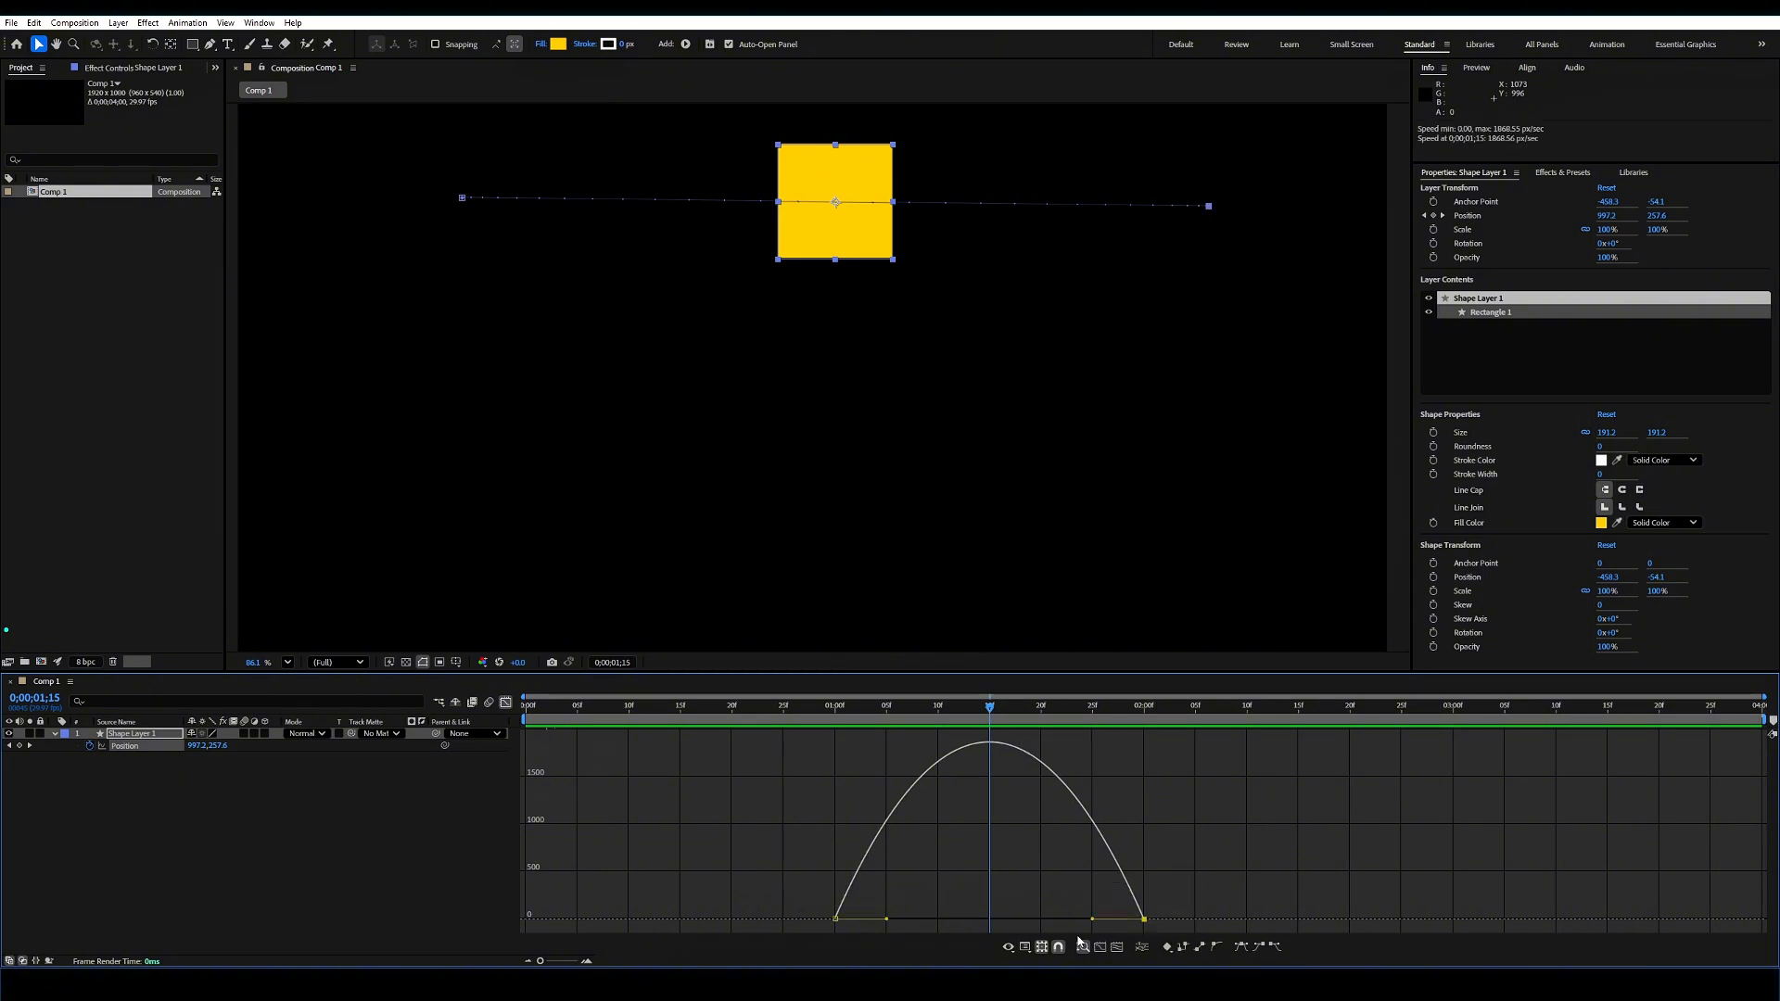
{"action": "left_click_drag", "start_coordinate": [791, 892], "coordinate": [855, 926]}
{"action": "left_click_drag", "start_coordinate": [1092, 922], "coordinate": [871, 921]}
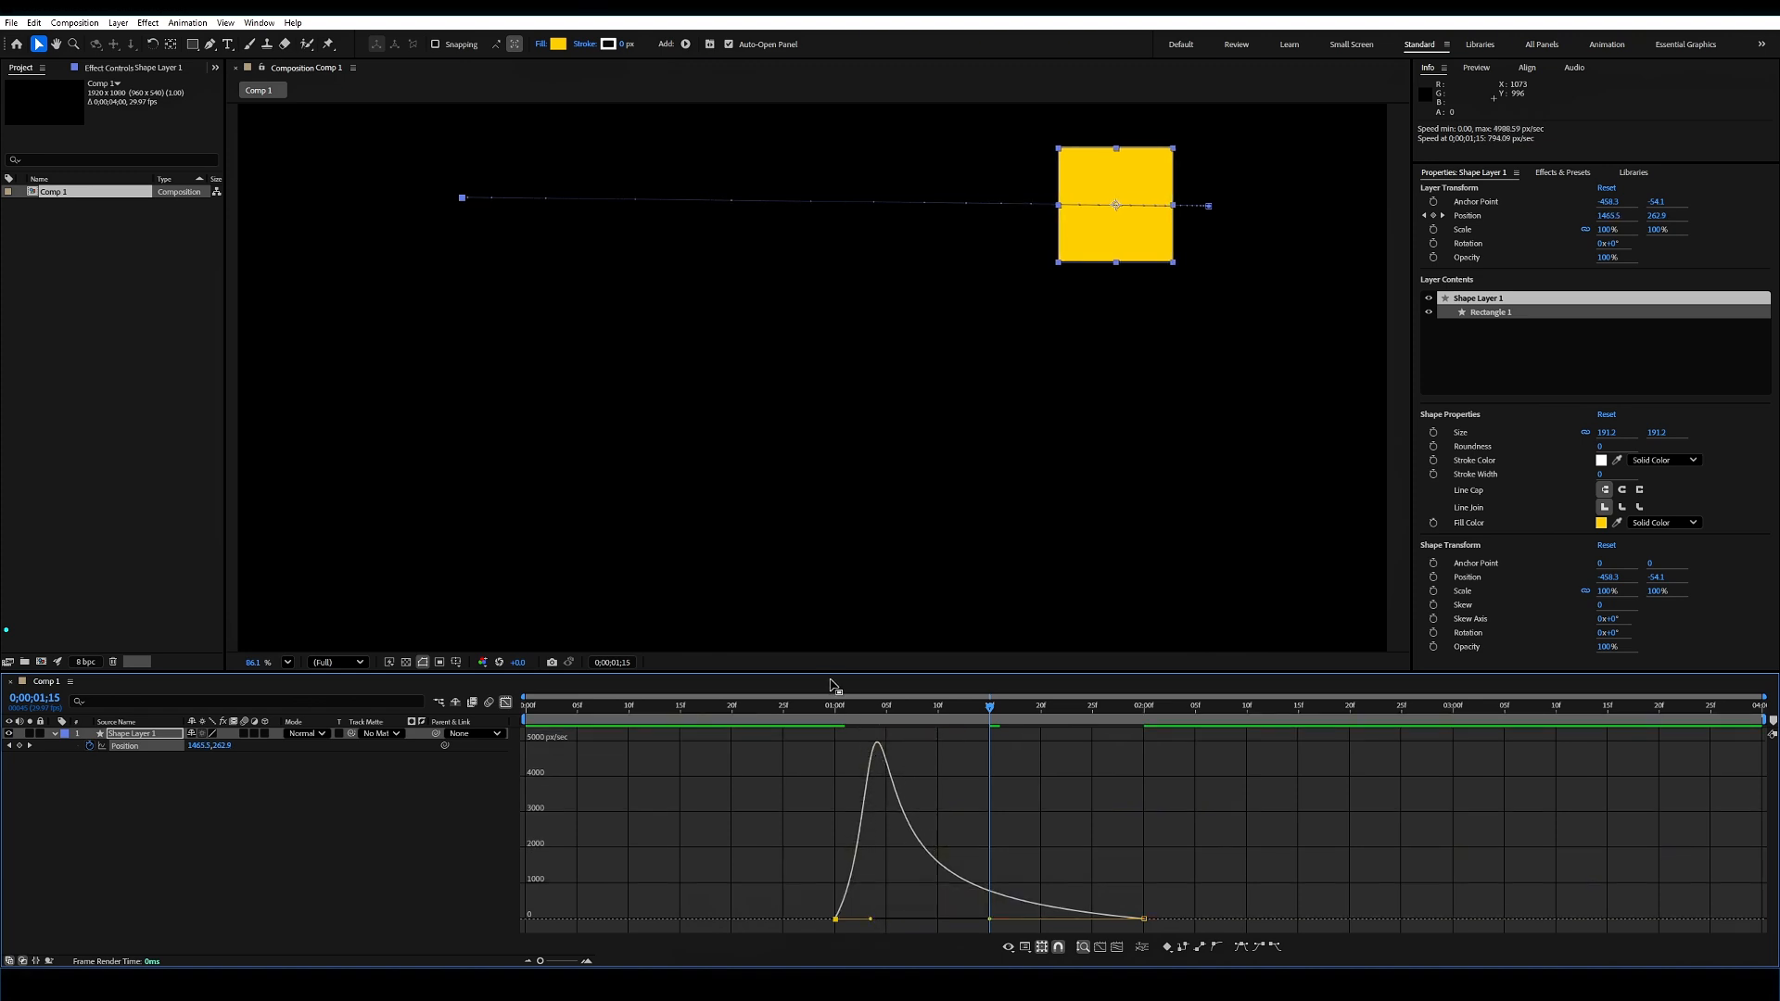
Step: Preview the fast-start, slow-finish motion from 0;00;01;00 and scrub back to 0;00;01;13 to examine the slowdown
{"action": "left_click", "coordinate": [837, 714]}
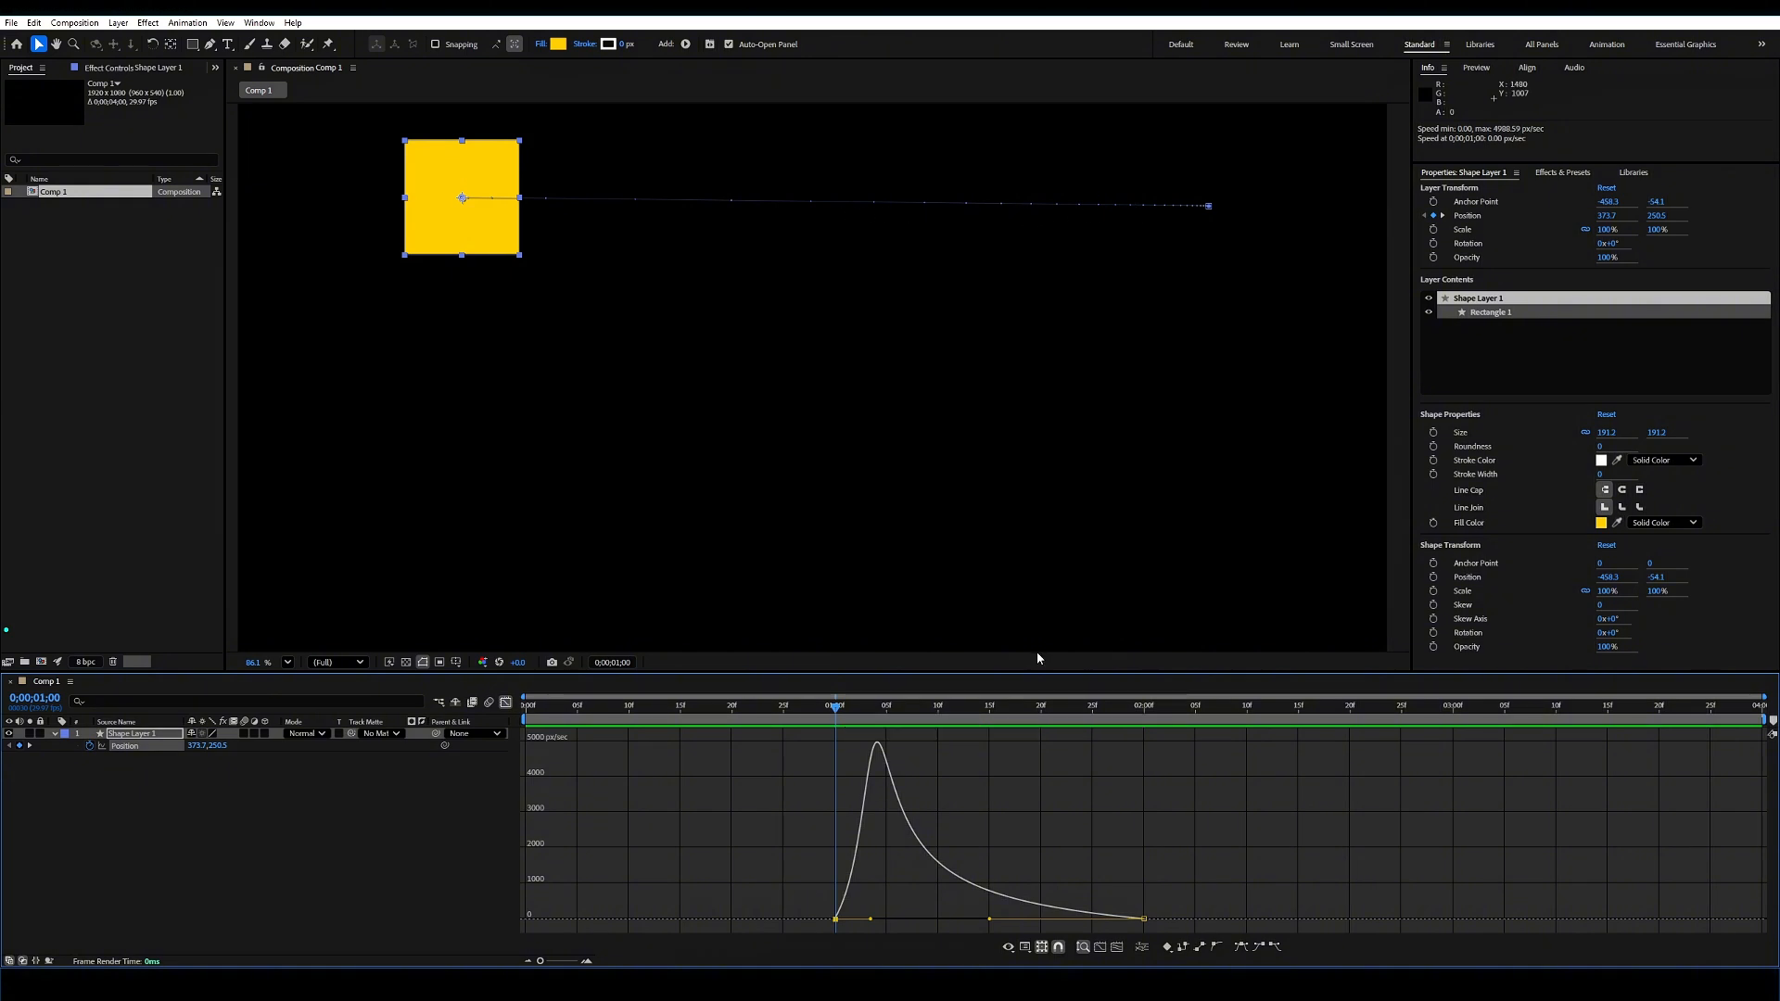
{"action": "key", "text": "space"}
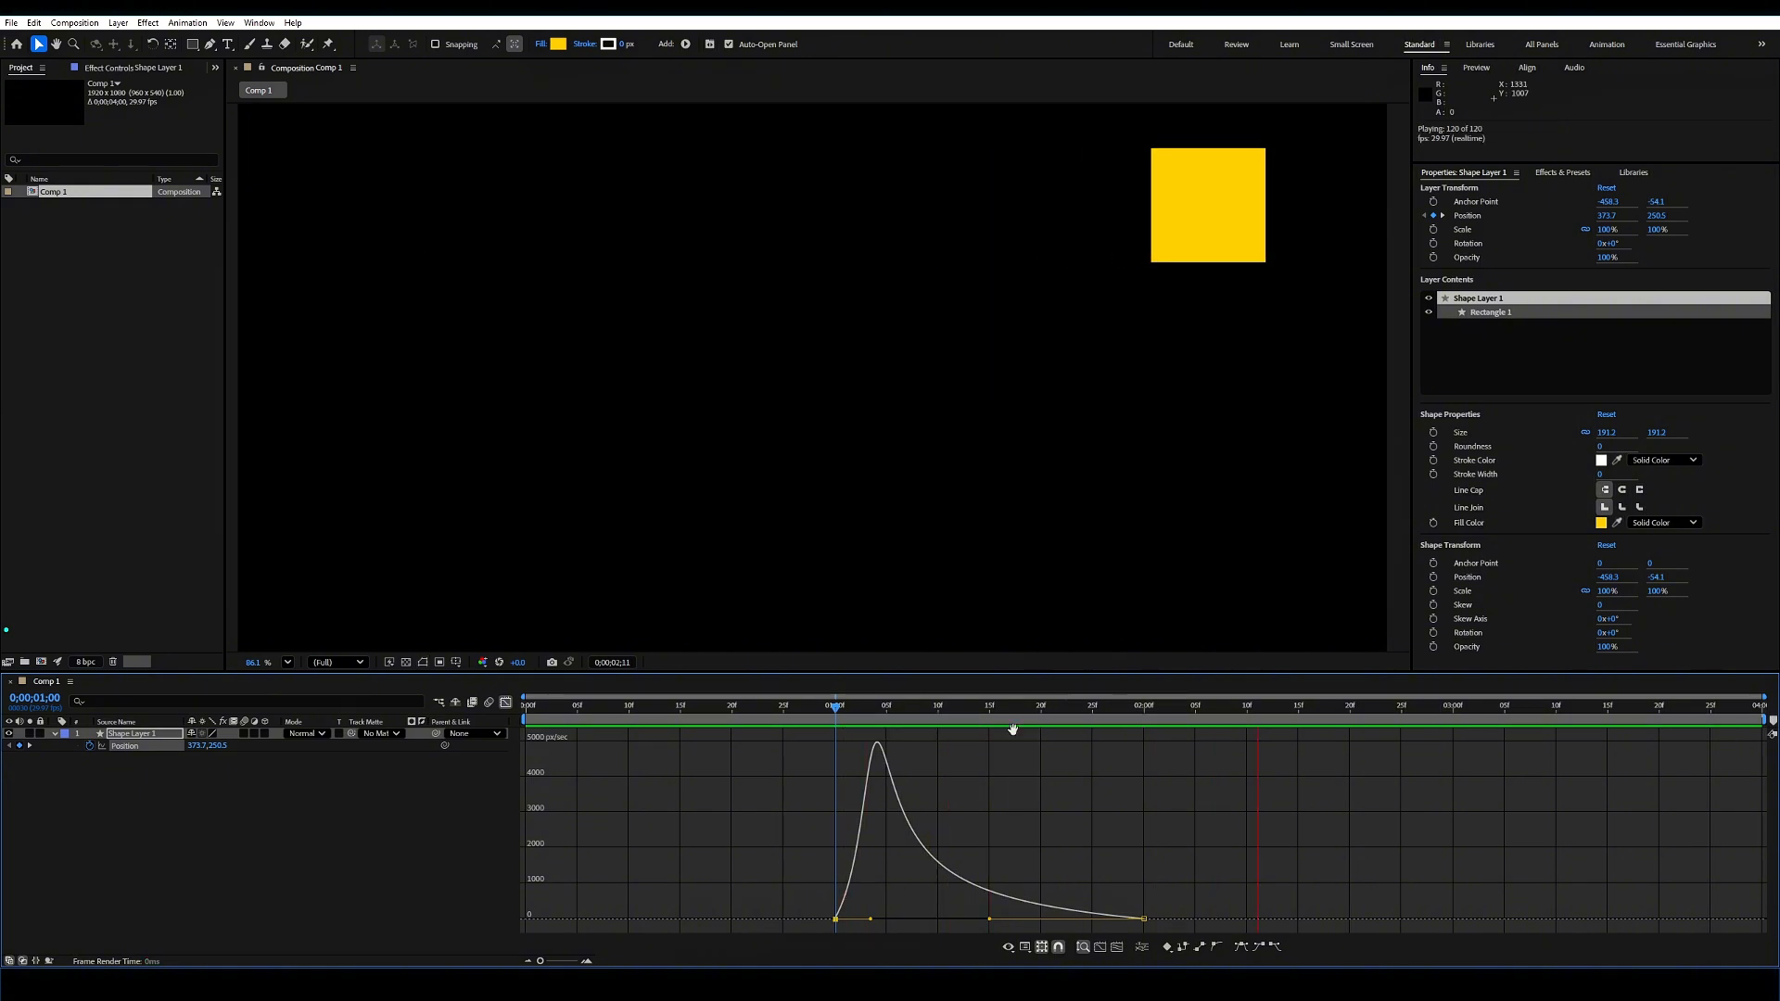
{"action": "key", "text": "space"}
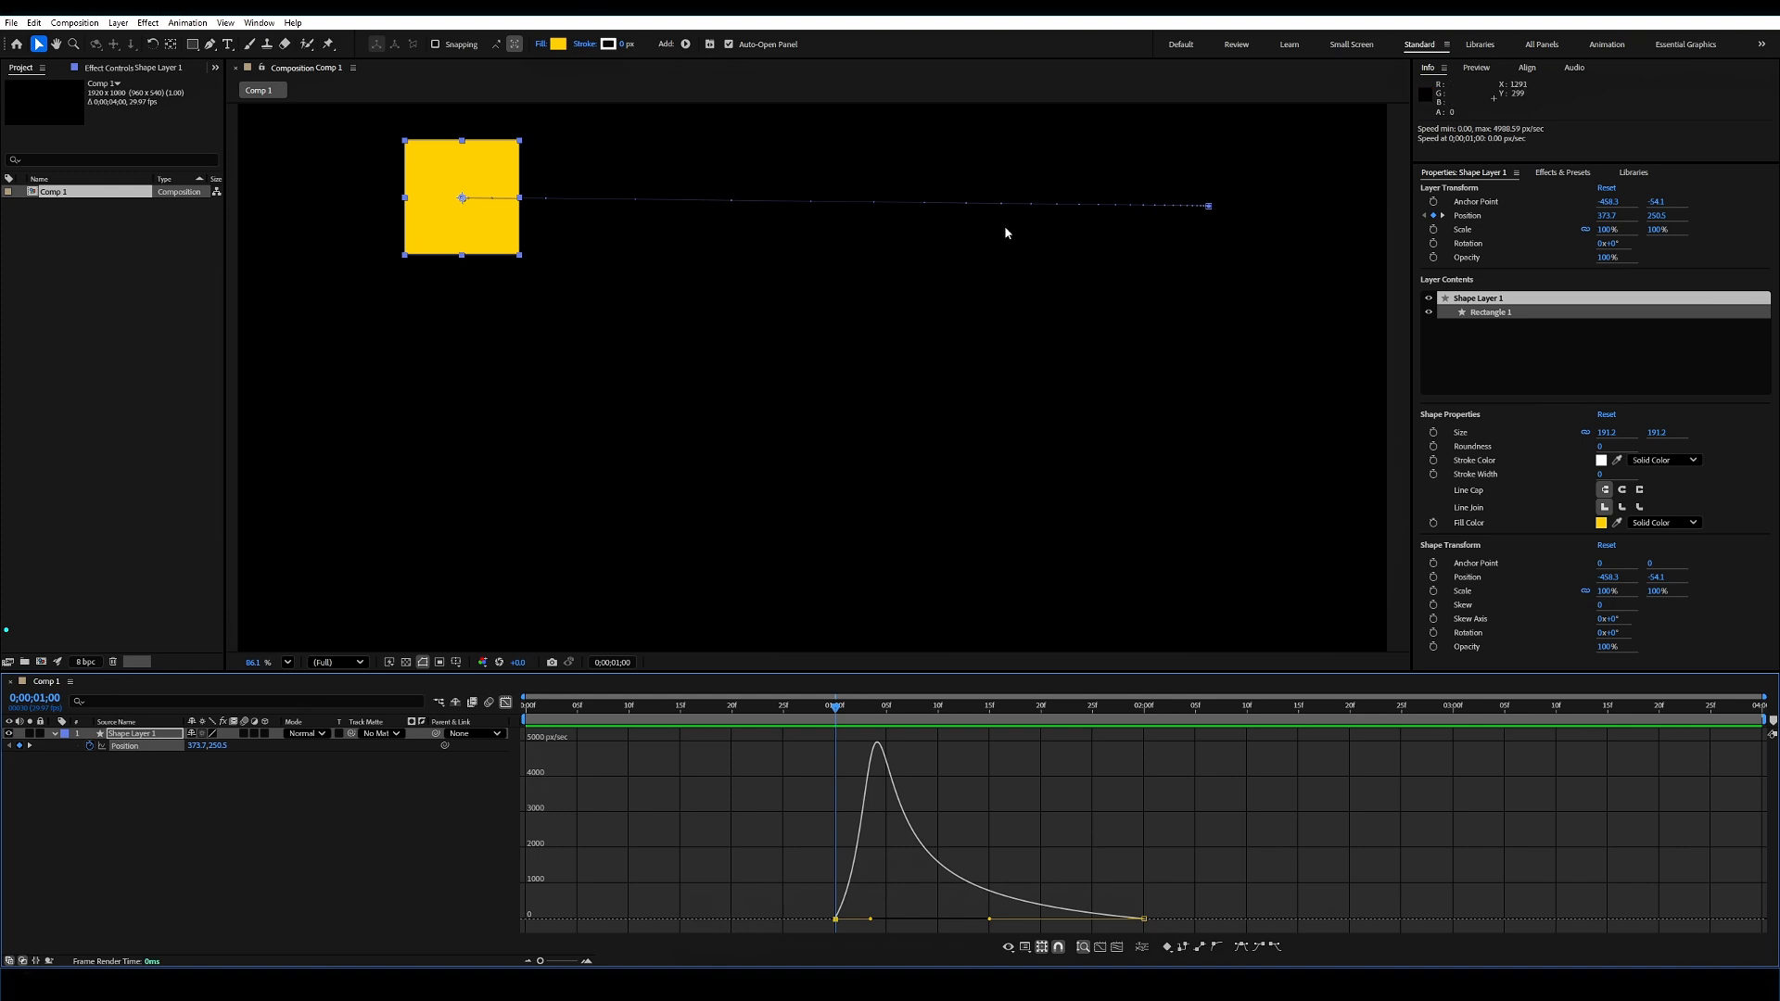
{"action": "key", "text": "space"}
{"action": "key", "text": "space"}
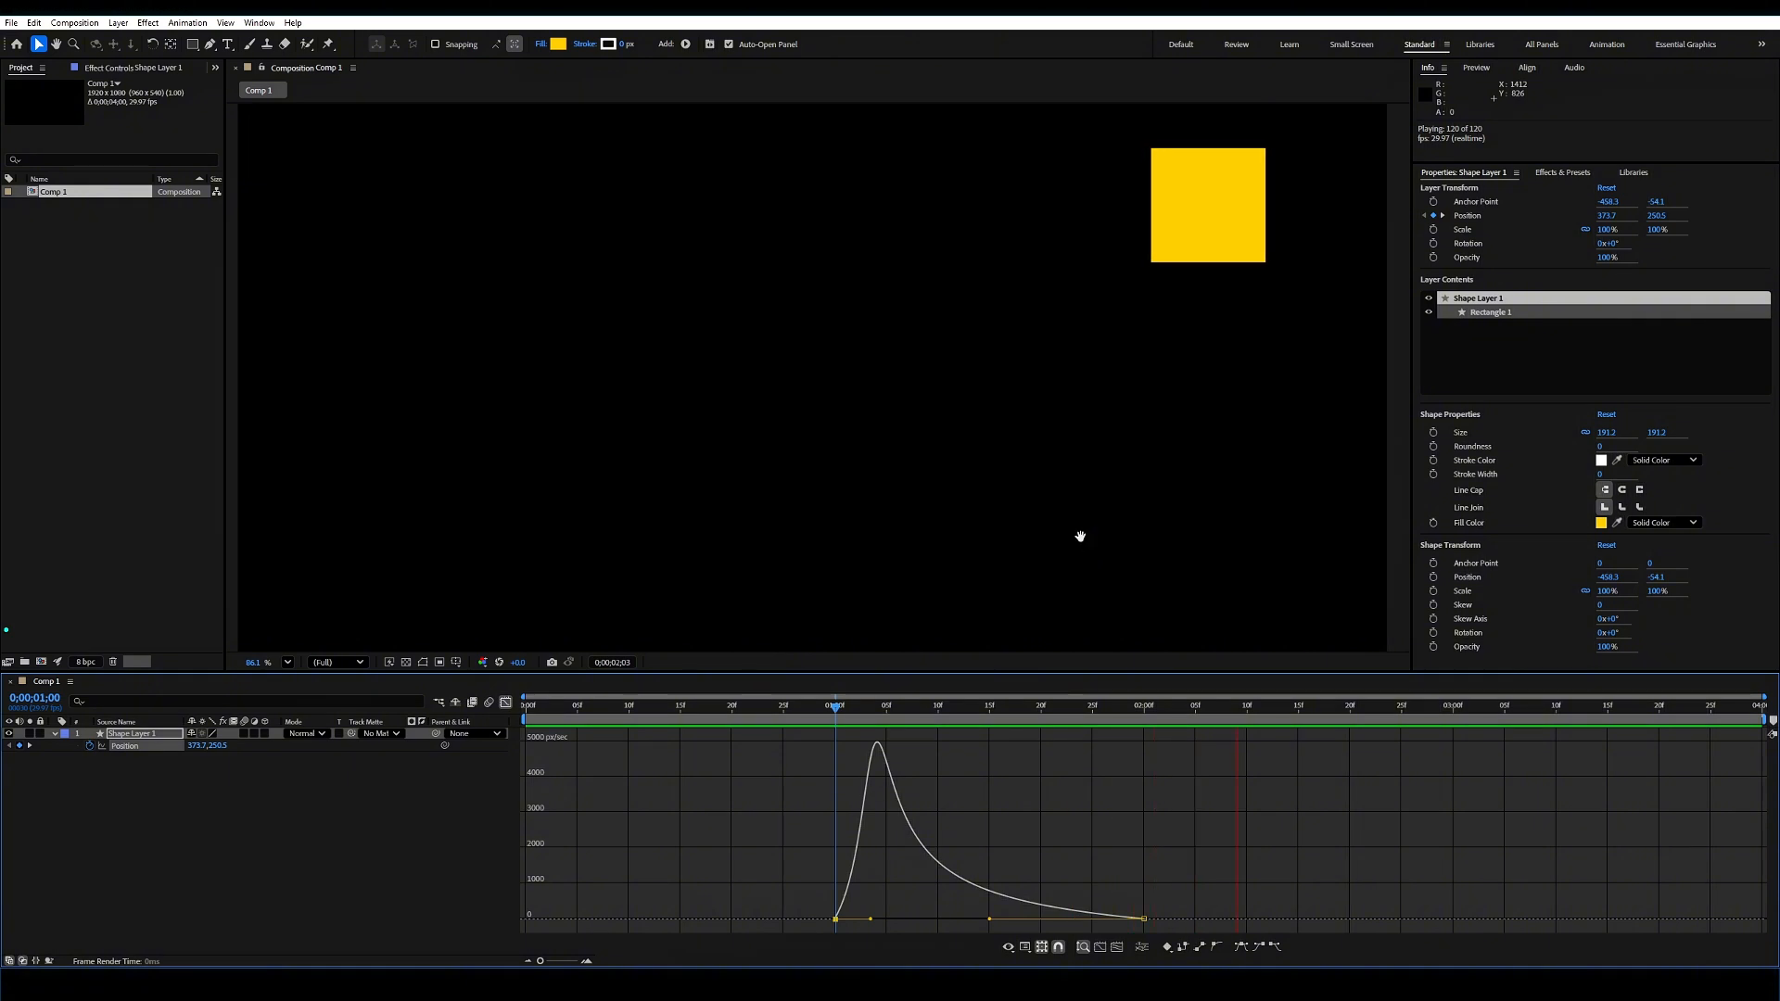
{"action": "left_click_drag", "start_coordinate": [1087, 715], "coordinate": [969, 724]}
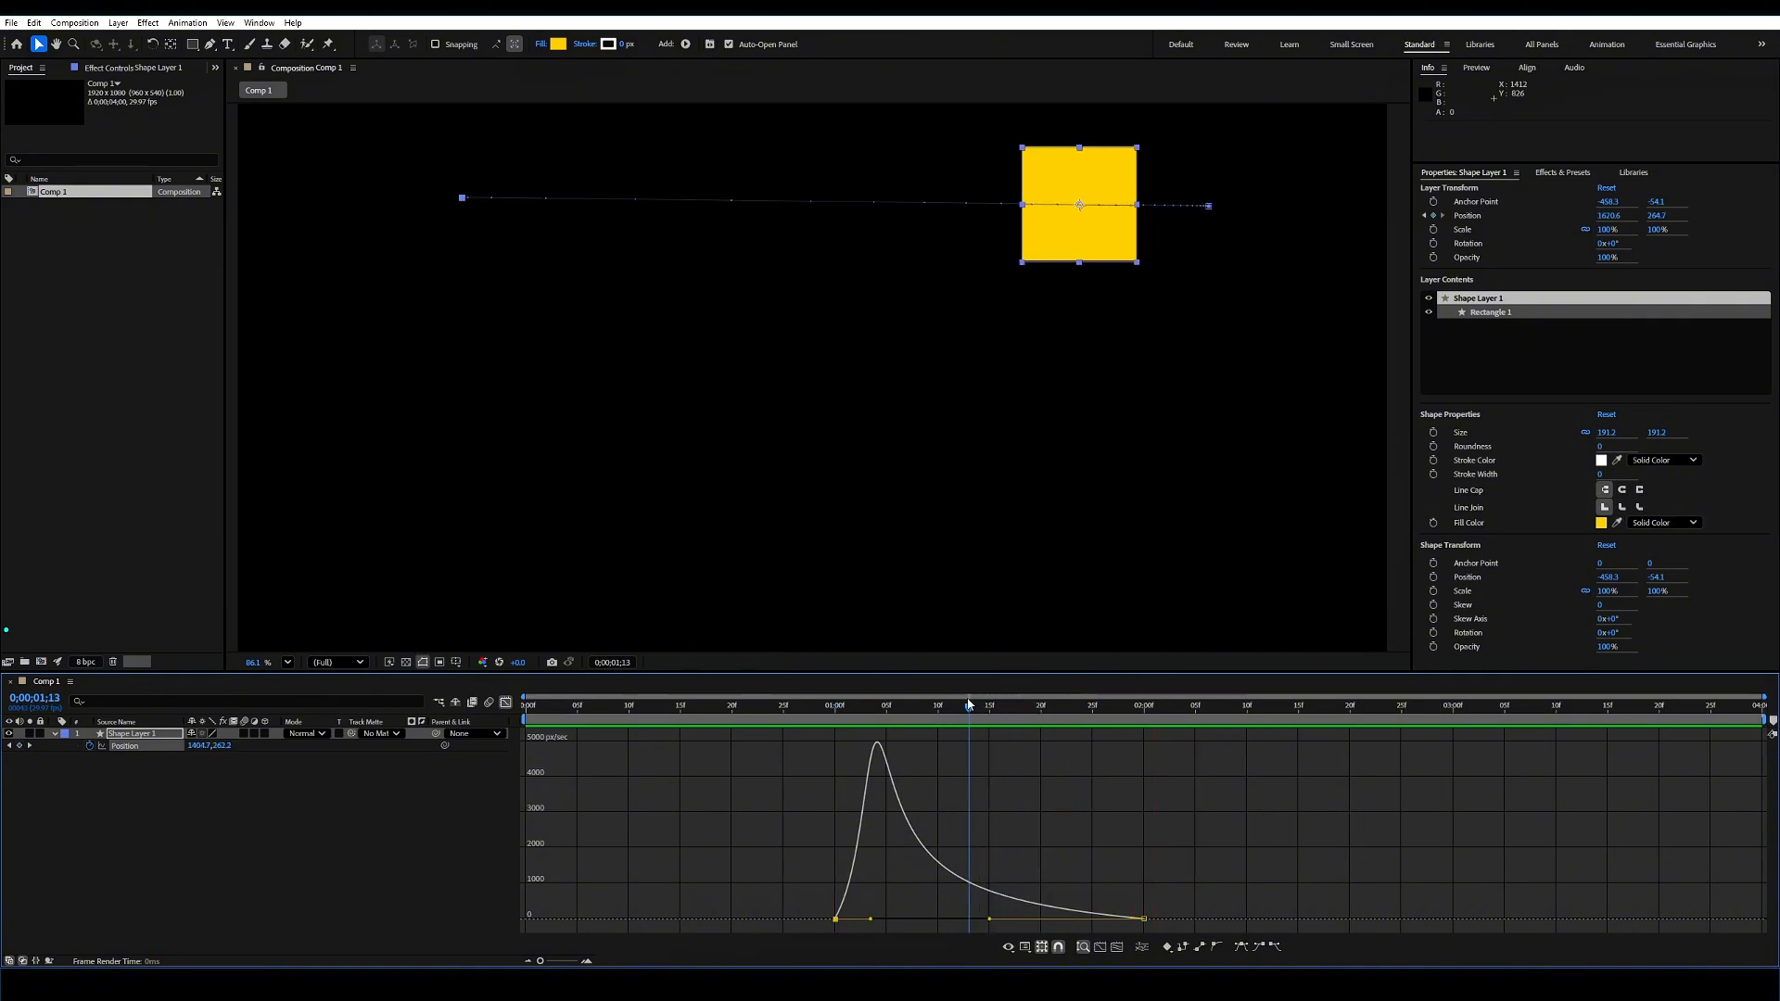
Step: Reshape the speed curve to peak late, with the start handle at about 0;00;01;15 and the end handle at about 0;00;01;28
{"action": "left_click_drag", "start_coordinate": [991, 921], "coordinate": [1135, 919]}
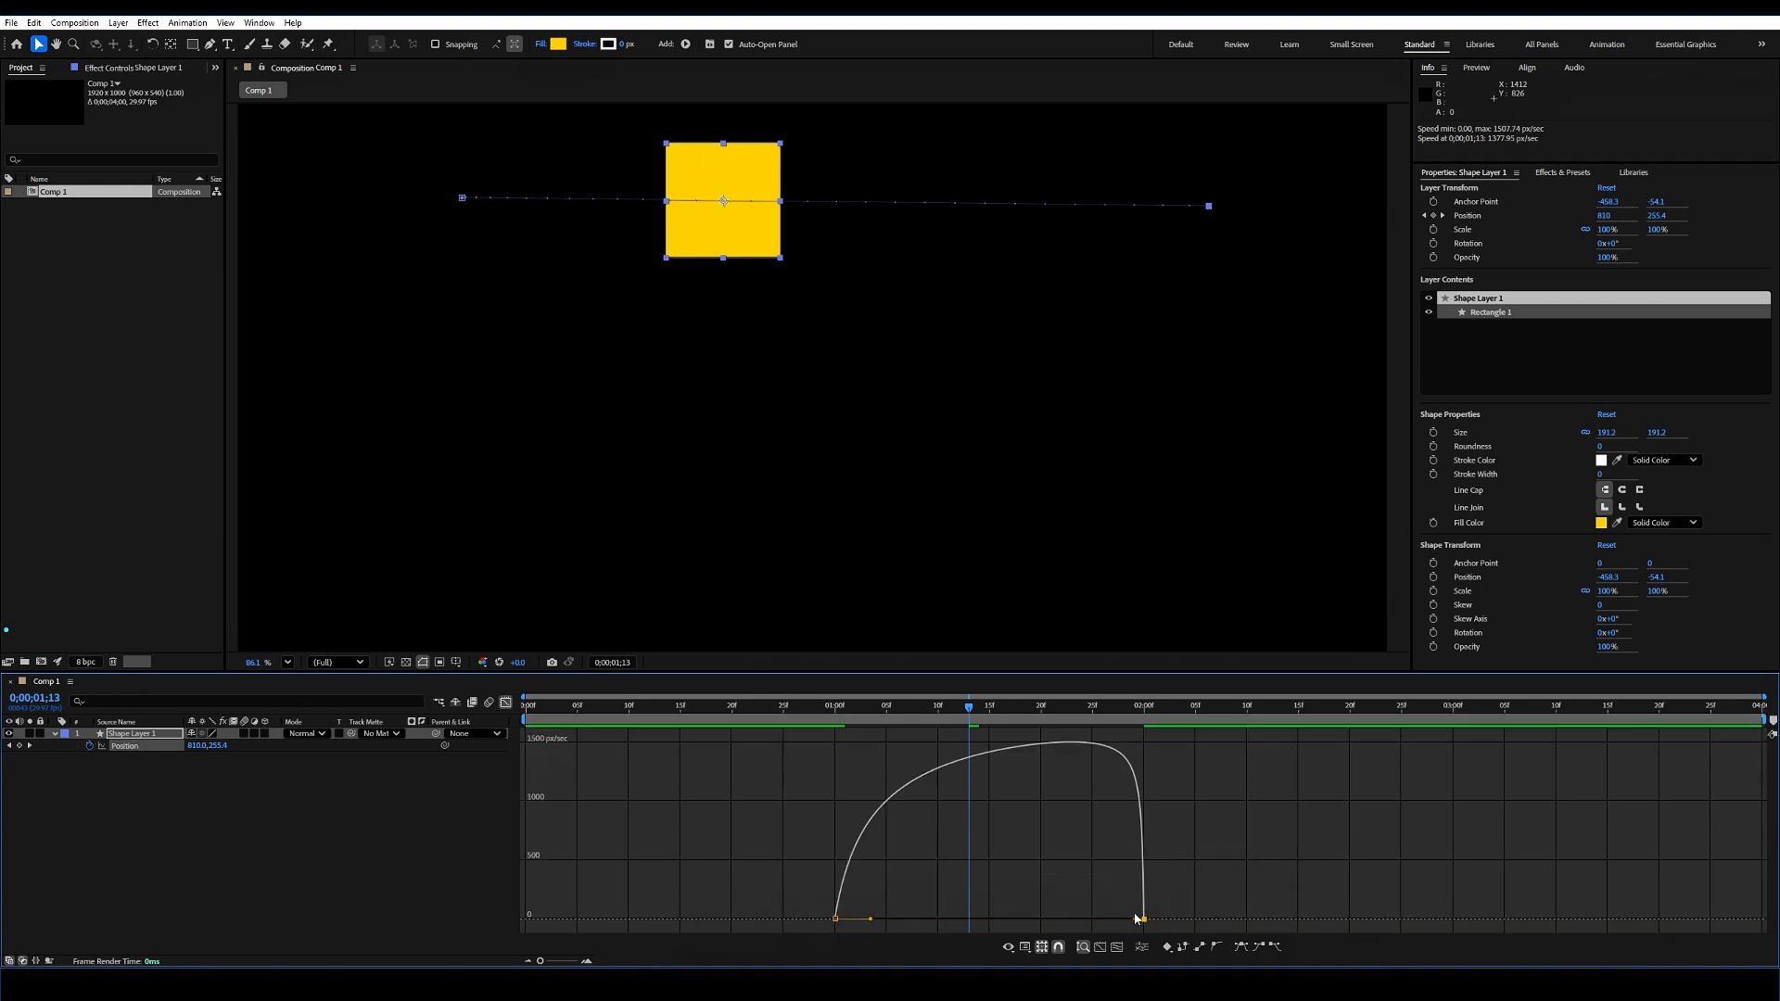
{"action": "left_click_drag", "start_coordinate": [872, 921], "coordinate": [1023, 925]}
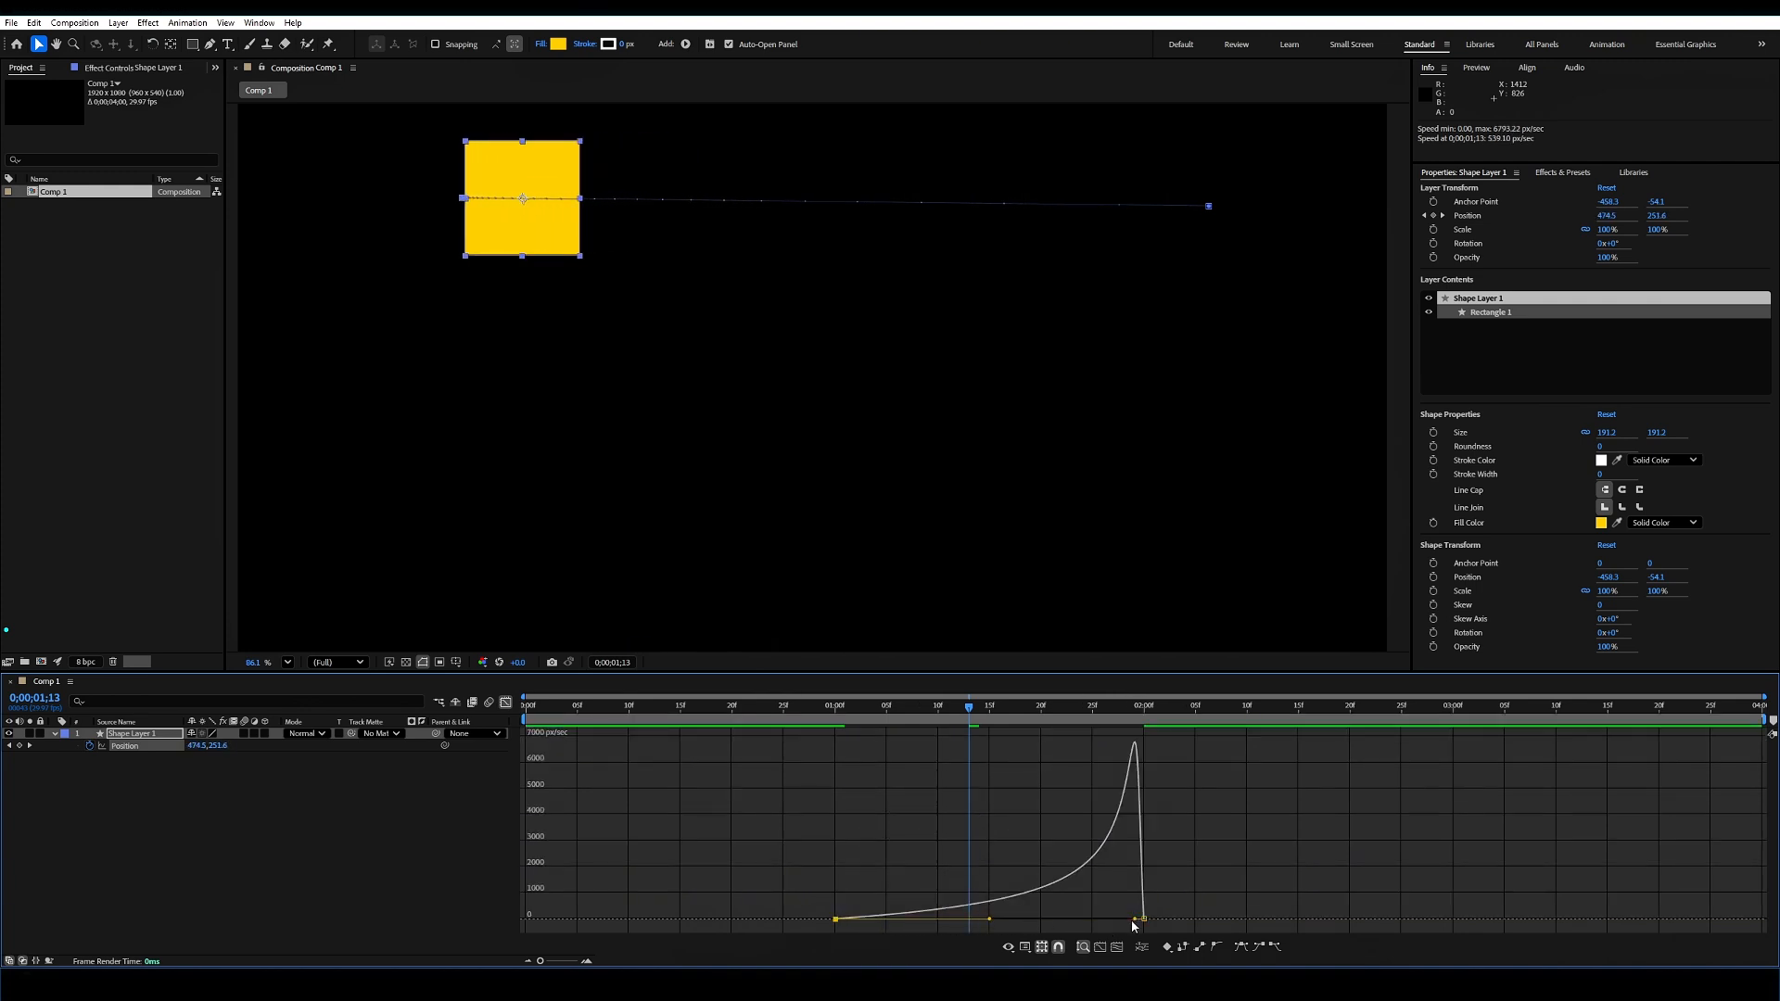
{"action": "left_click_drag", "start_coordinate": [1134, 922], "coordinate": [1124, 921]}
Step: Preview the slow-start, fast-finish motion from 0;00;01;00 and again from 0;00;01;25
{"action": "left_click_drag", "start_coordinate": [964, 712], "coordinate": [836, 712]}
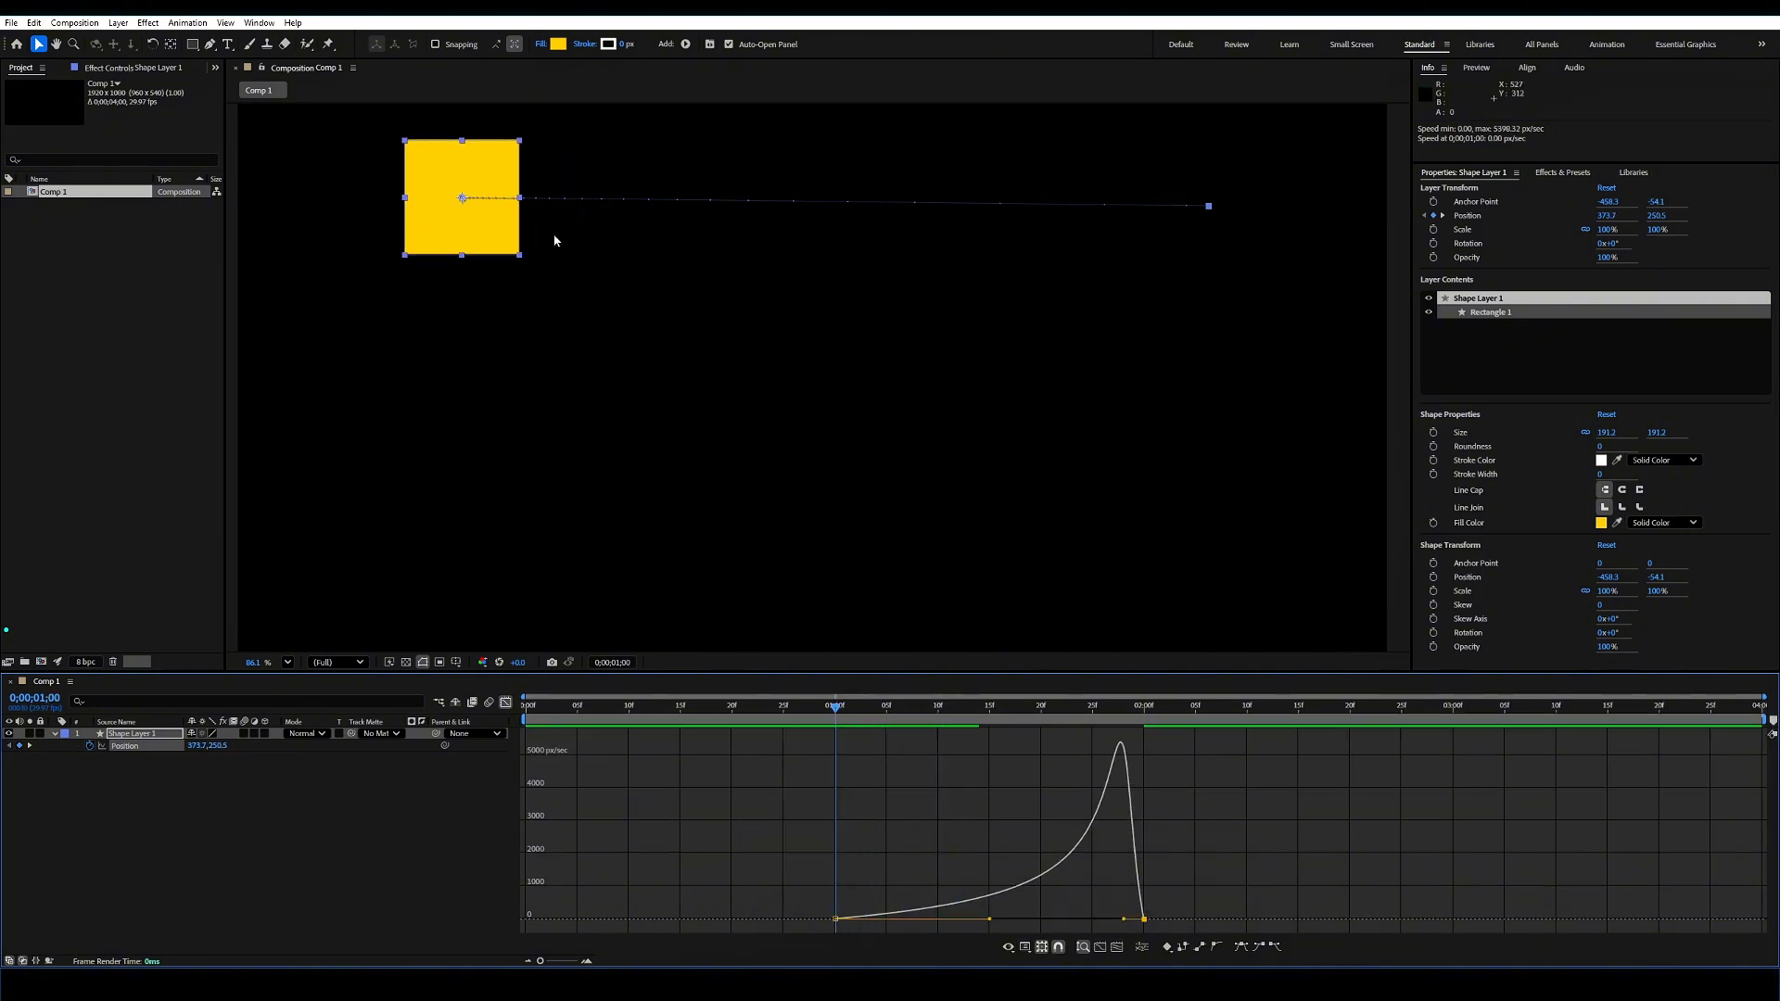
{"action": "key", "text": "space"}
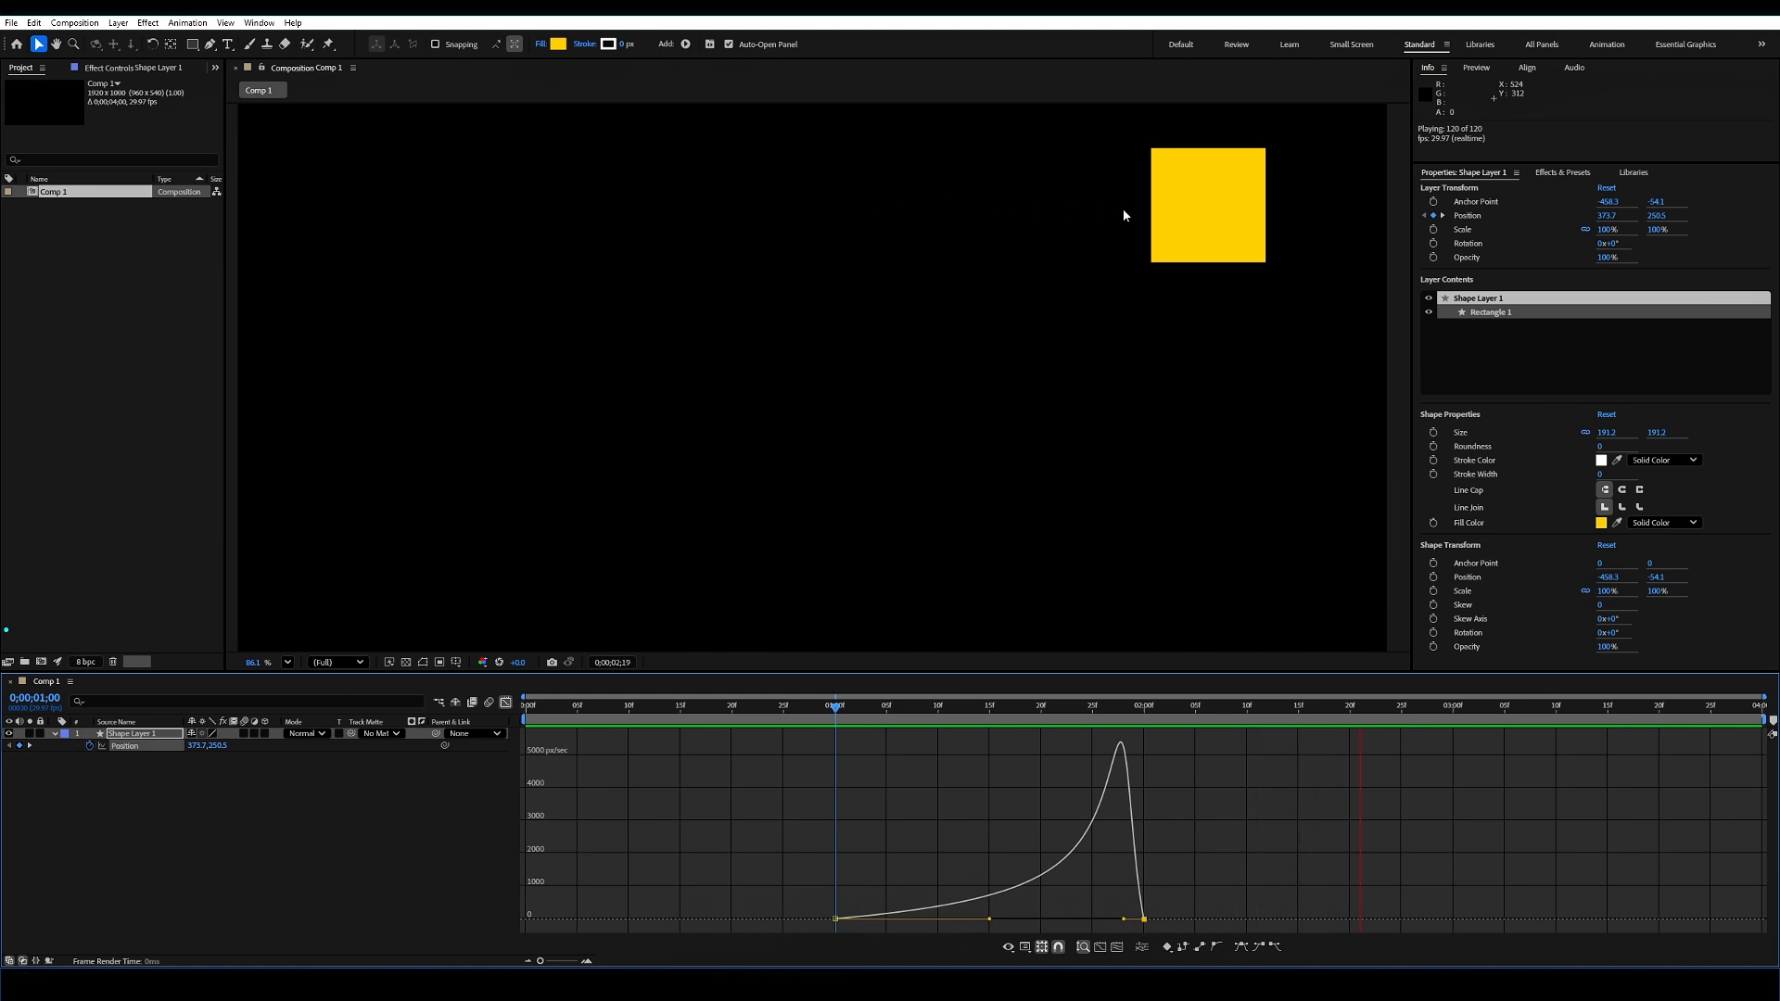
{"action": "key", "text": "space"}
{"action": "mouse_move", "coordinate": [1077, 711]}
{"action": "left_mouse_down"}
{"action": "mouse_move", "coordinate": [1002, 711]}
{"action": "mouse_move", "coordinate": [1093, 707]}
{"action": "left_mouse_up"}
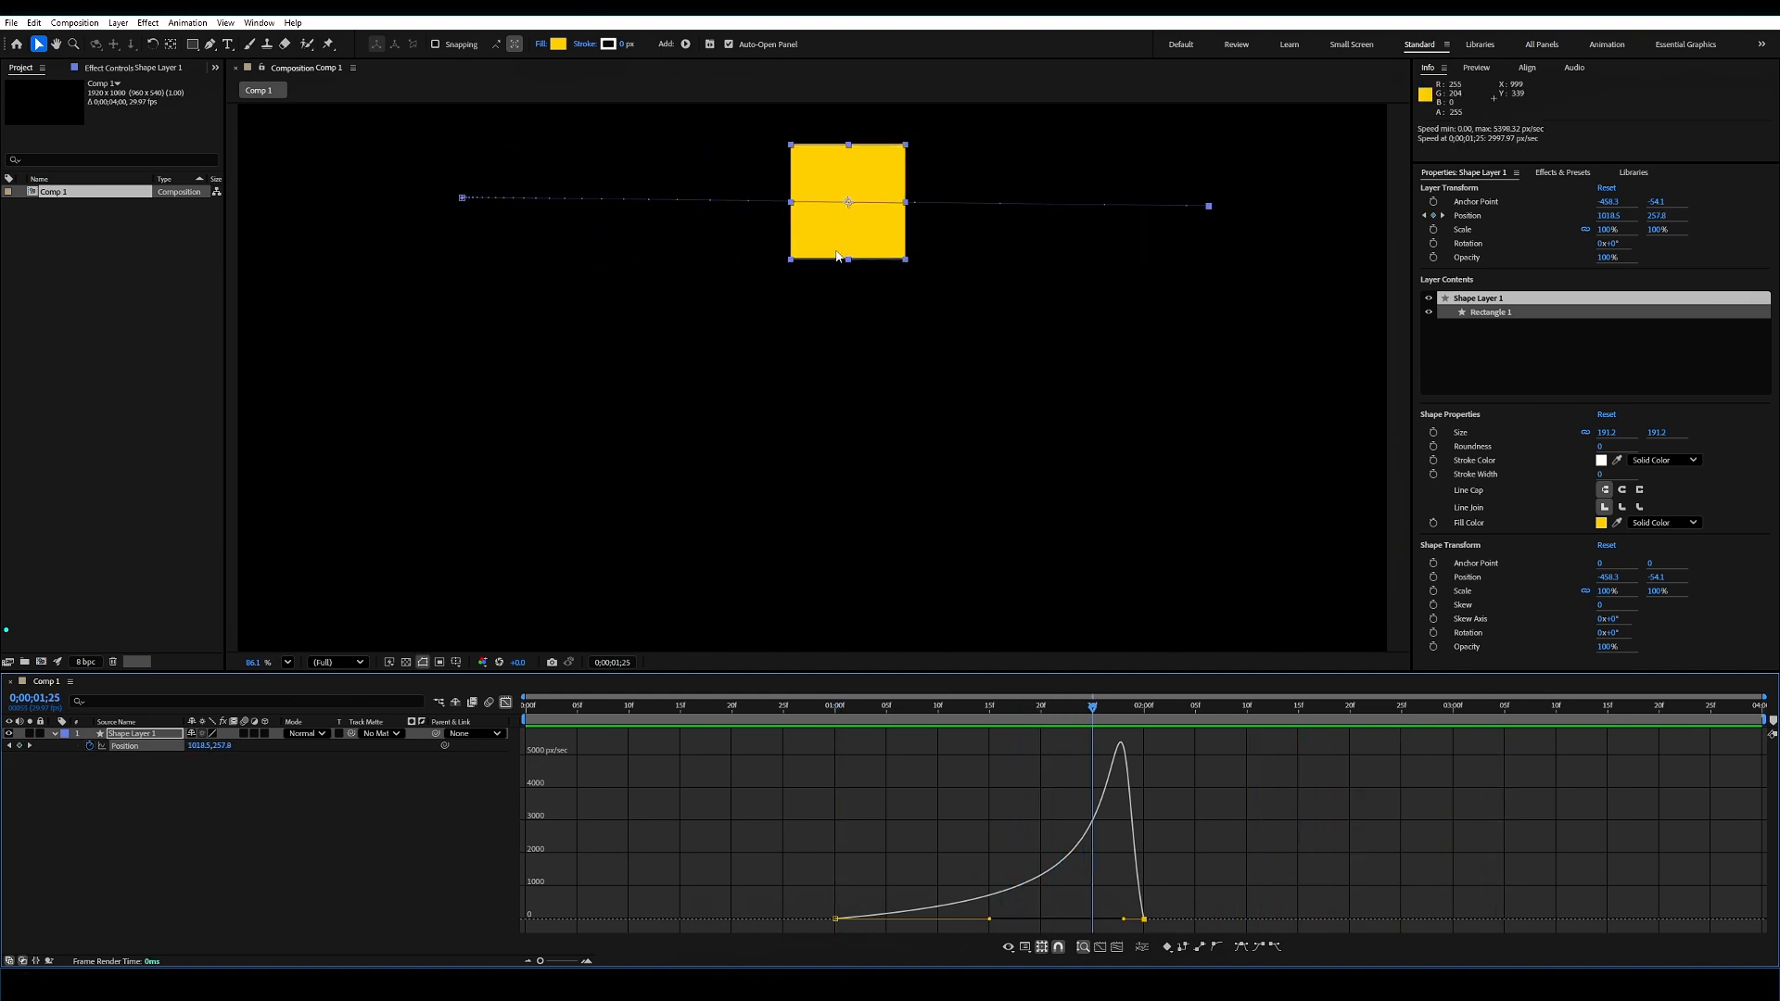
{"action": "key", "text": "space"}
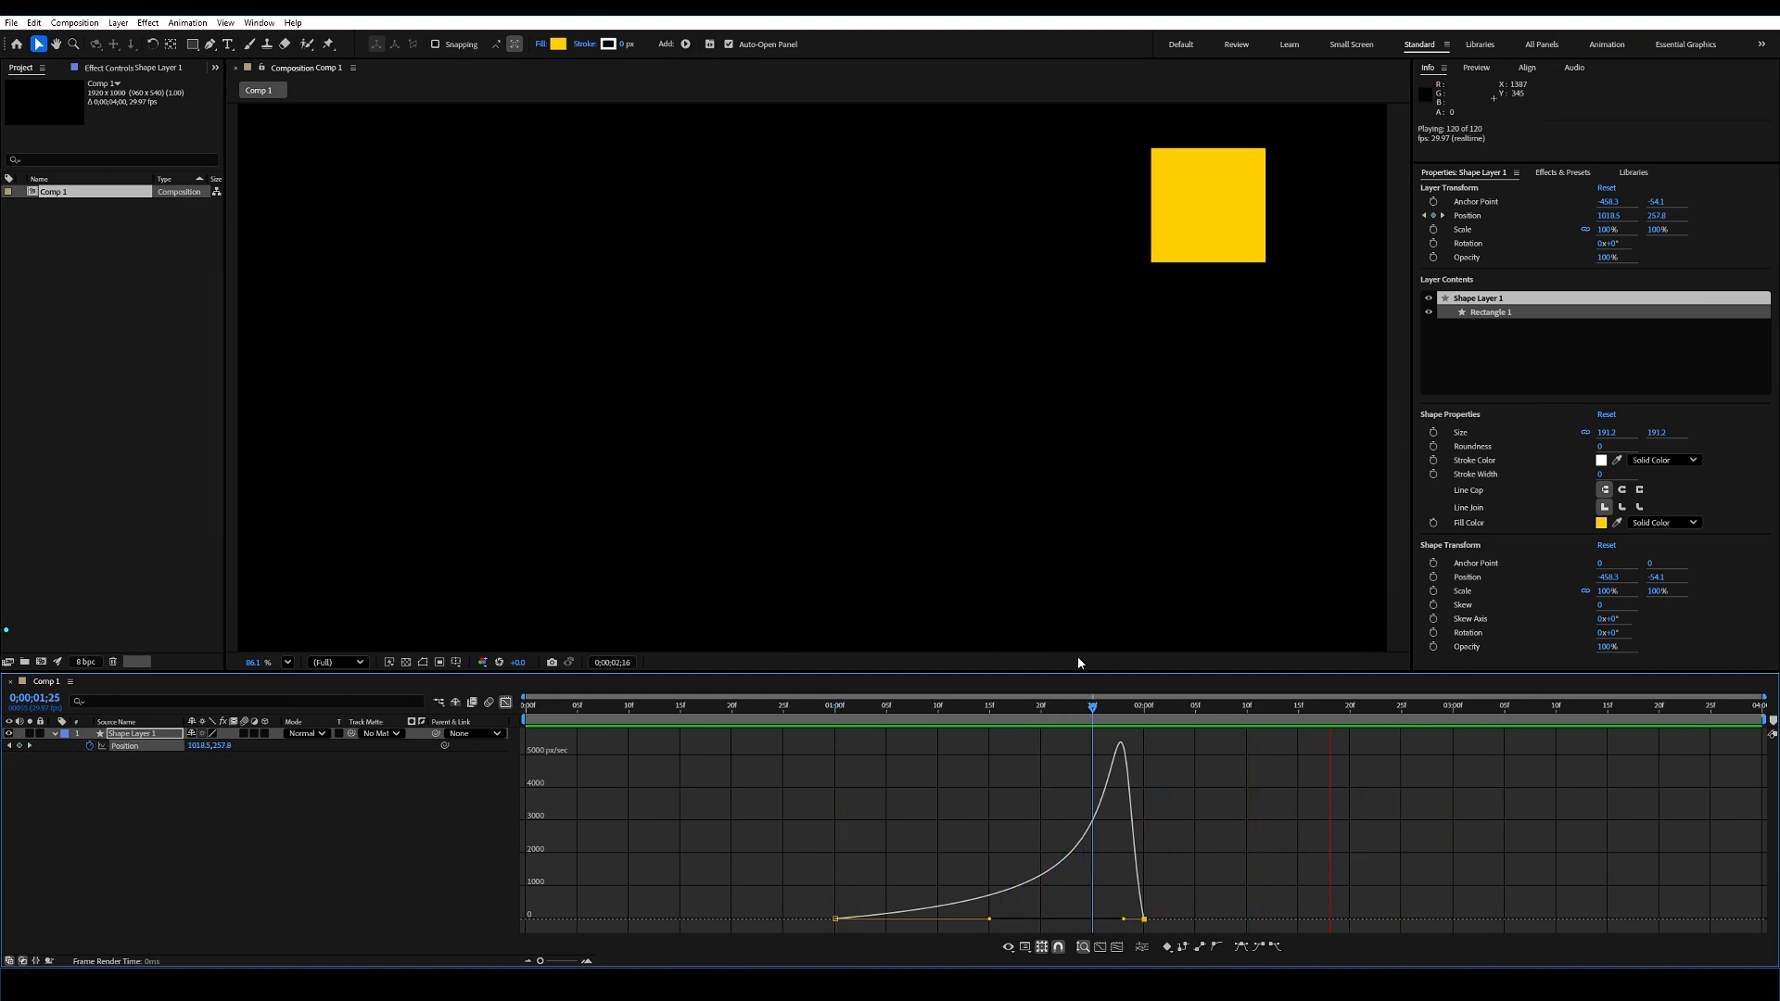
{"action": "key", "text": "space"}
Step: Reshape the speed curve into a sharp central spike with both keyframe handles at about 0;00;01;15, and preview the motion
{"action": "key", "text": "j"}
{"action": "key", "text": "j"}
{"action": "left_click_drag", "start_coordinate": [1218, 894], "coordinate": [830, 932]}
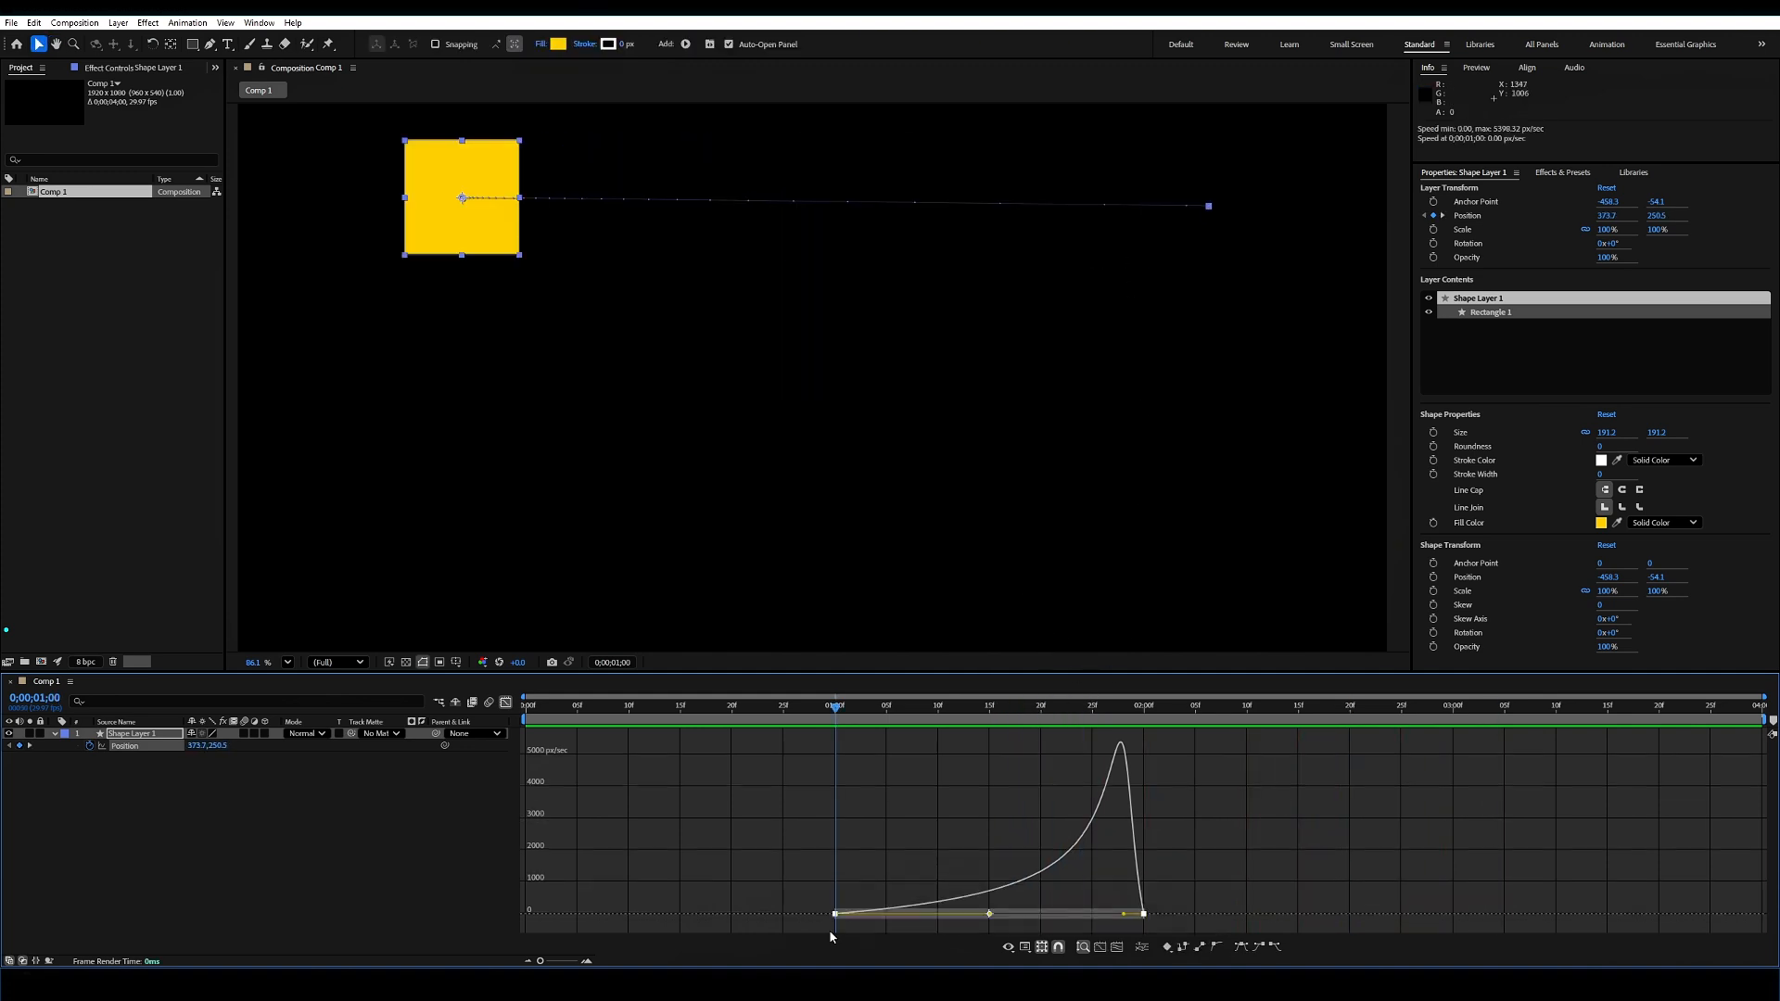
{"action": "left_click", "coordinate": [994, 920]}
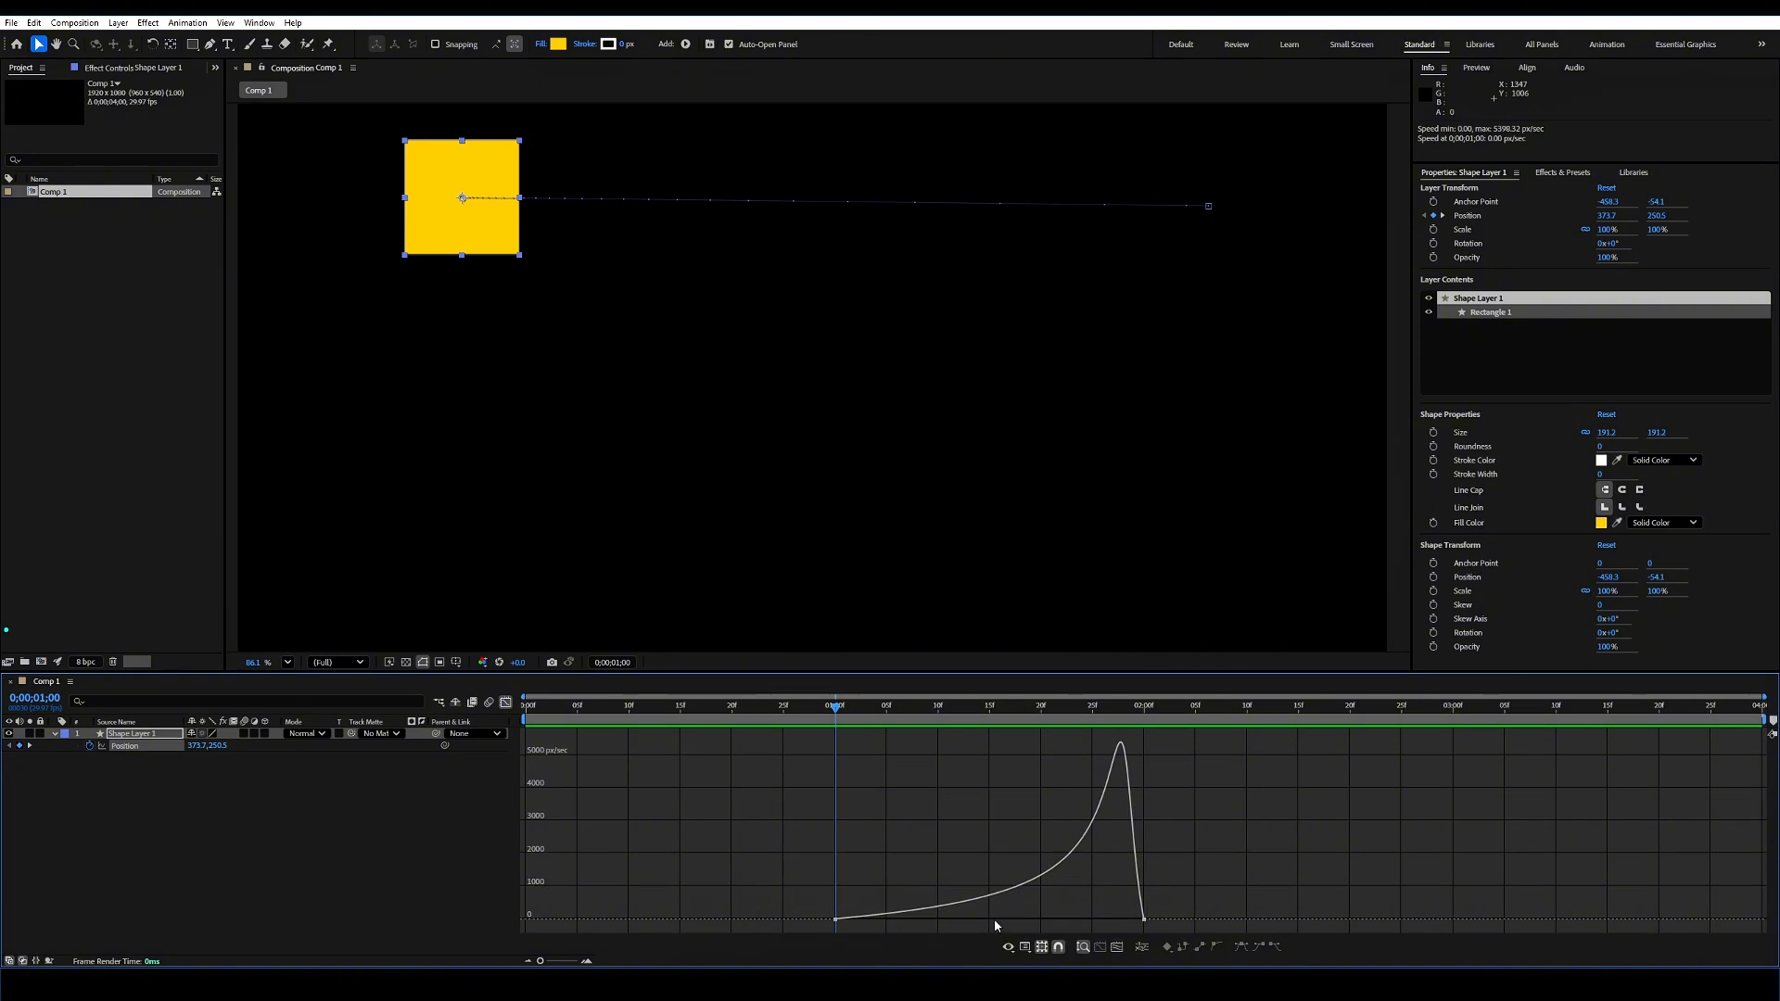
{"action": "left_click_drag", "start_coordinate": [819, 907], "coordinate": [929, 919]}
{"action": "left_click_drag", "start_coordinate": [1122, 922], "coordinate": [988, 924]}
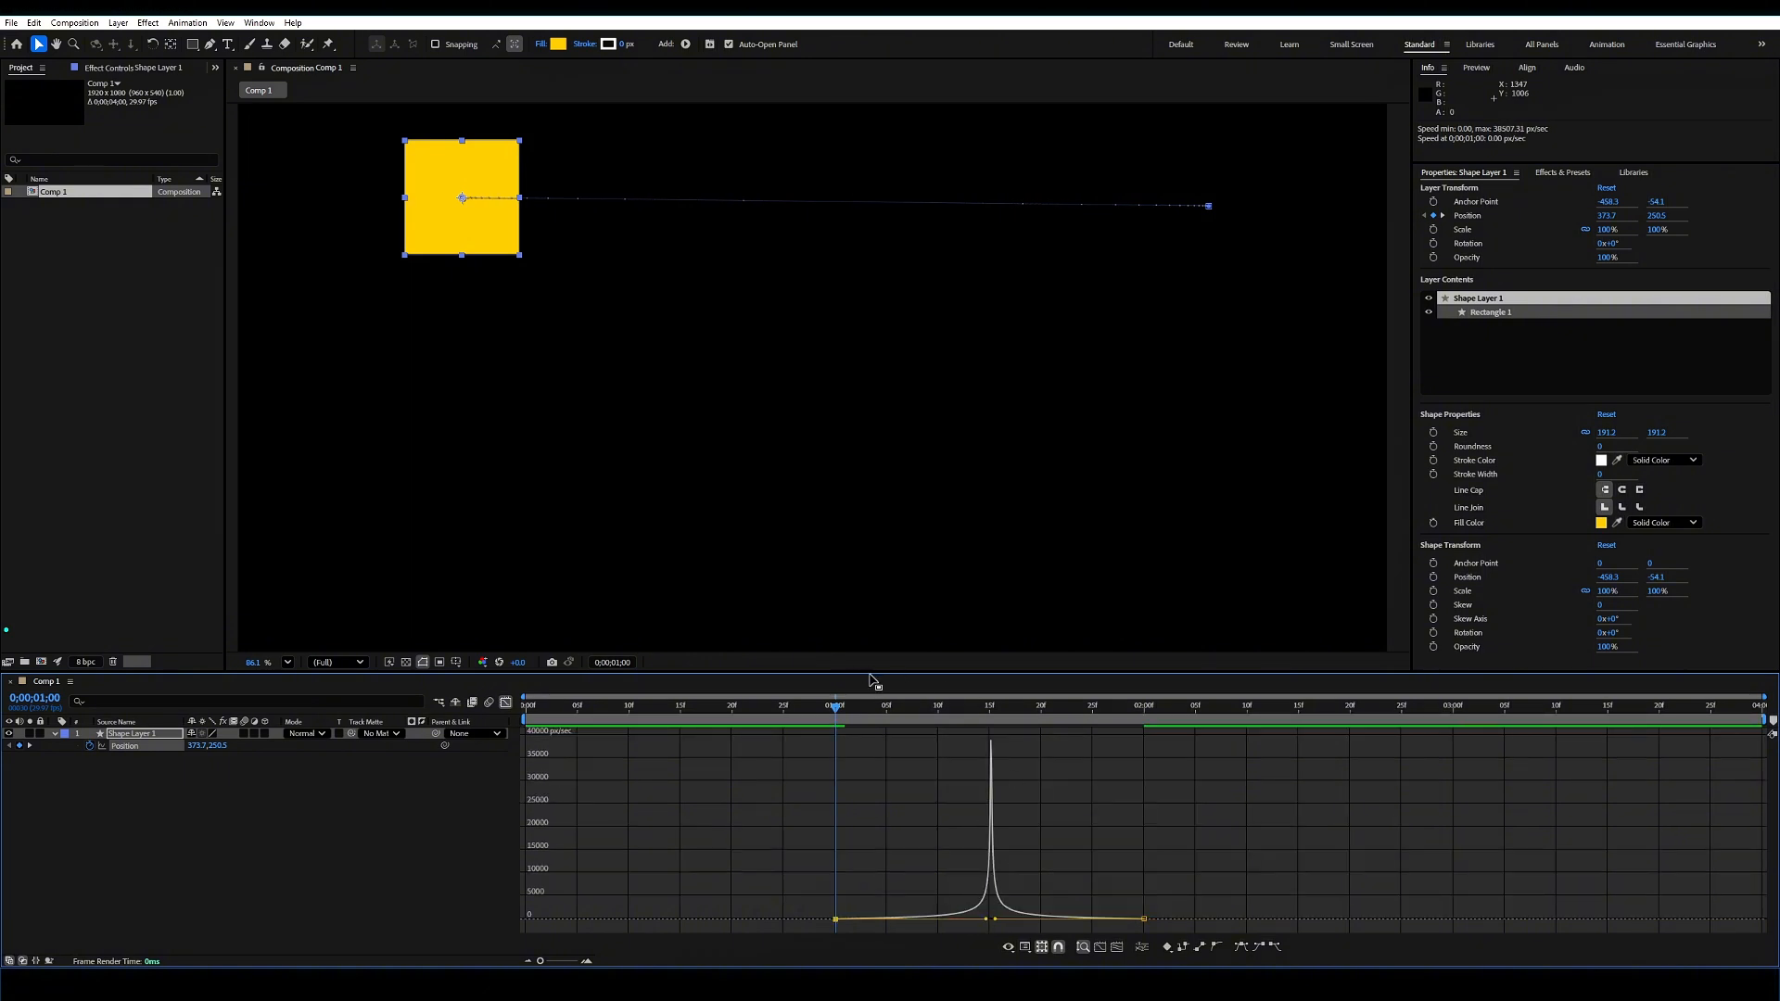
{"action": "key", "text": "space"}
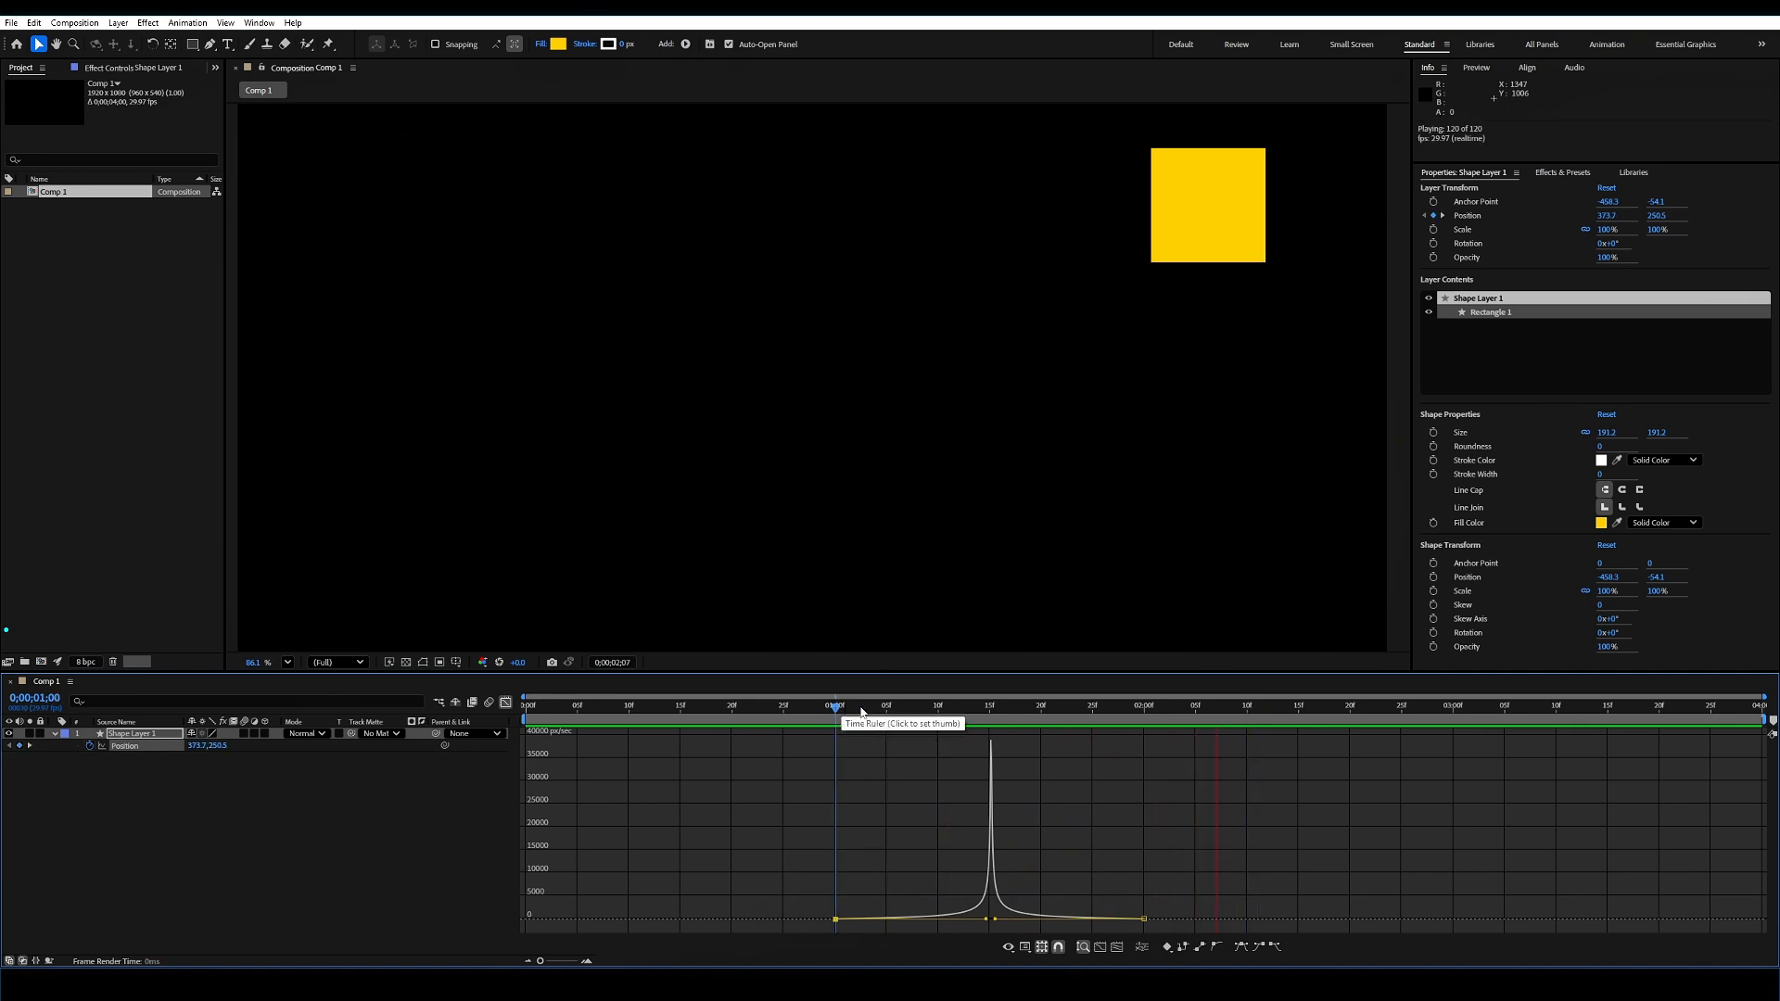
Step: Return to 0;00;01;00 and soften the spike by shortening the handles to about 0;00;01;11 and 0;00;01;19
{"action": "key", "text": "space"}
{"action": "left_click_drag", "start_coordinate": [925, 707], "coordinate": [835, 709]}
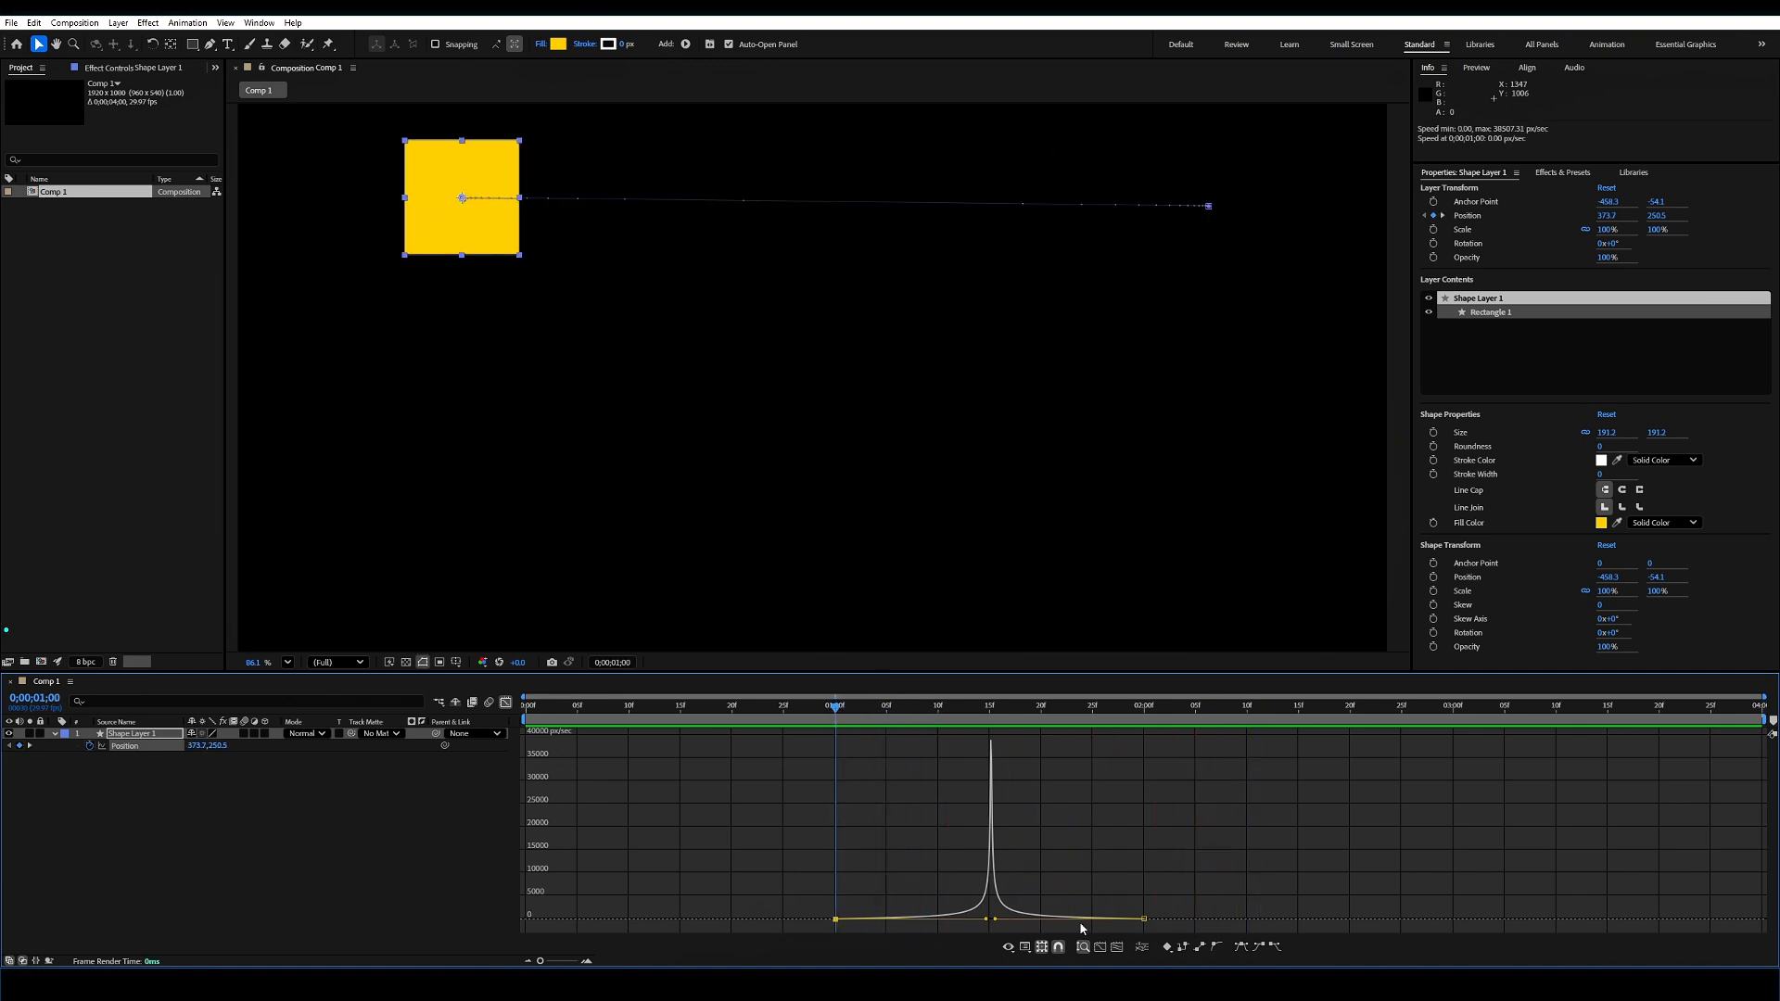
{"action": "left_click_drag", "start_coordinate": [996, 919], "coordinate": [944, 920]}
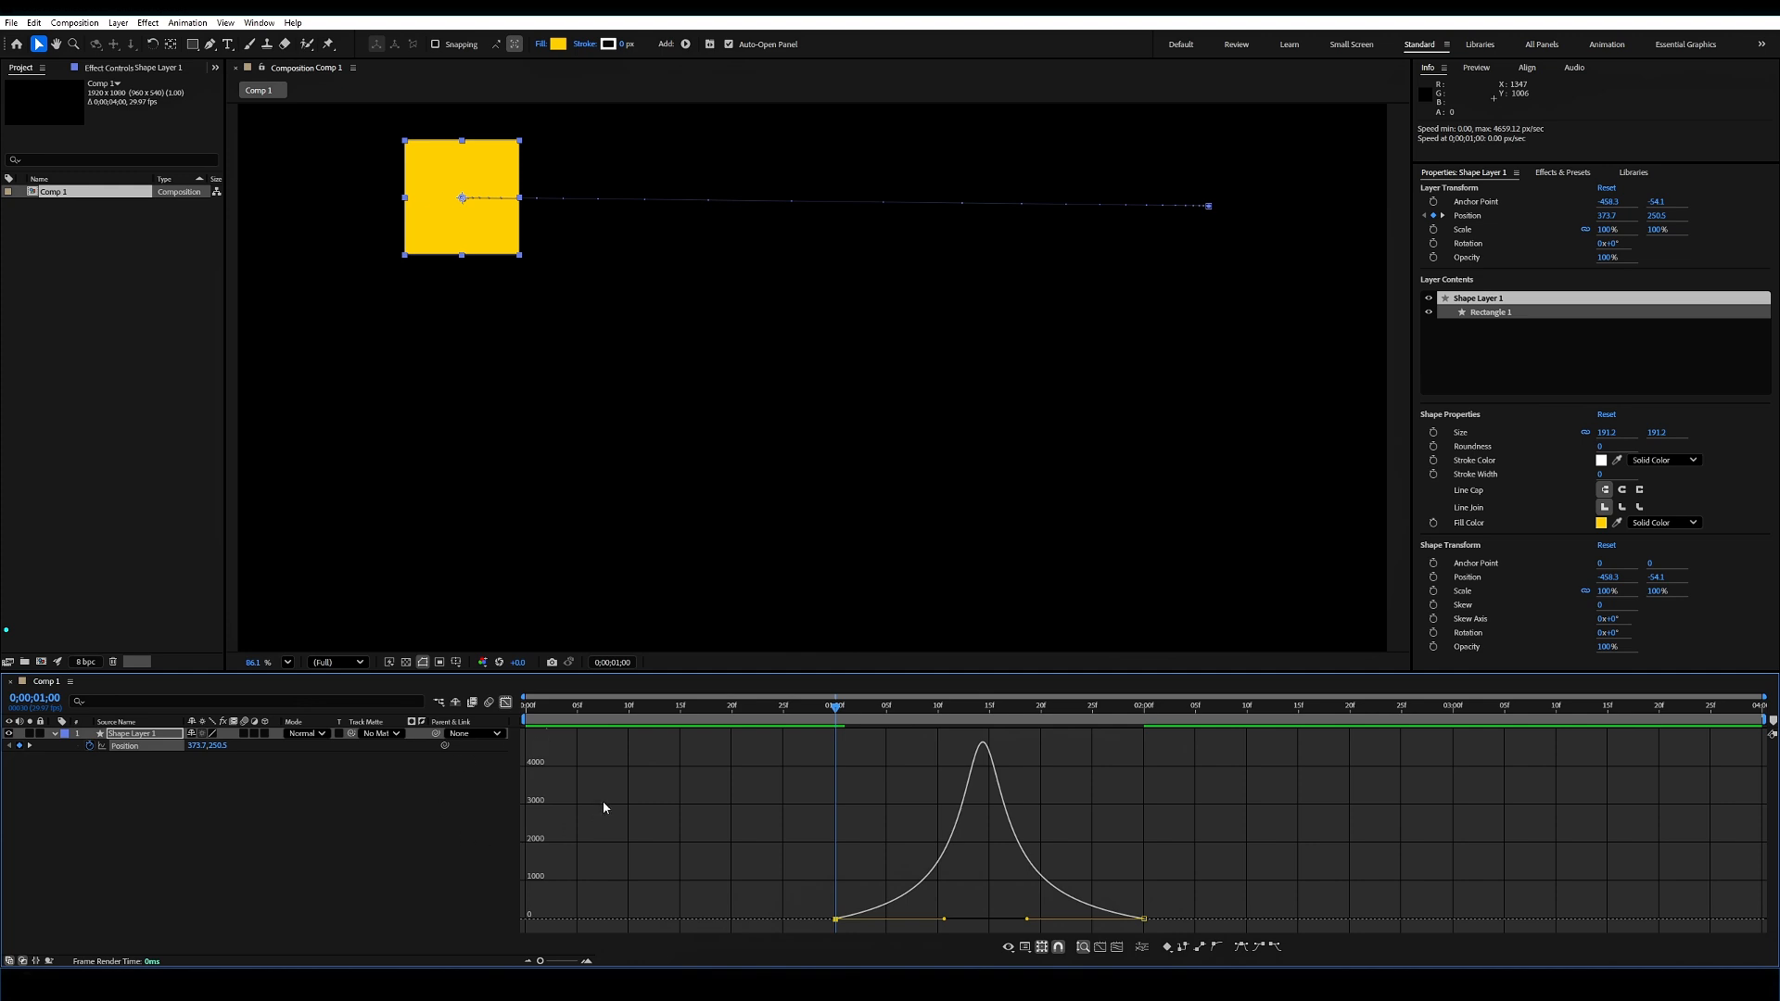
Step: Leave the Graph Editor and convert both Position keyframes to linear
{"action": "left_click", "coordinate": [505, 703]}
{"action": "left_click_drag", "start_coordinate": [1344, 822], "coordinate": [840, 759]}
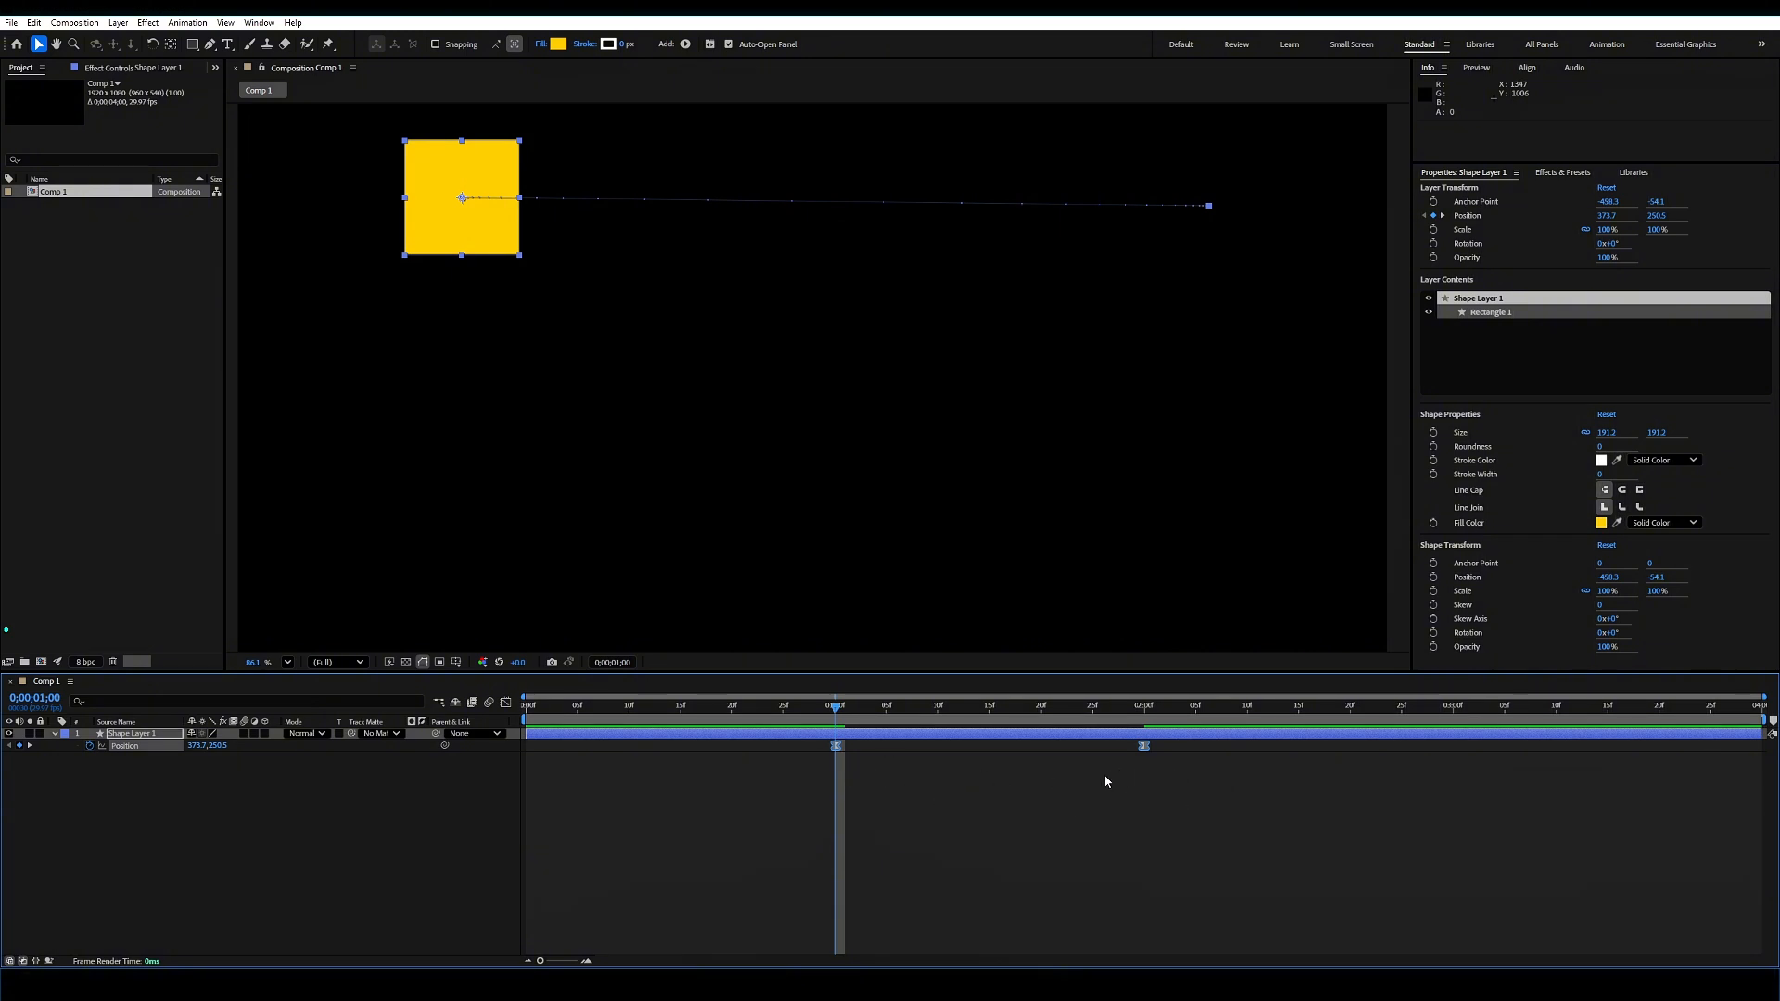
{"action": "left_click", "coordinate": [836, 746], "text": "ctrl"}
{"action": "mouse_move", "coordinate": [830, 716]}
{"action": "left_mouse_down"}
{"action": "mouse_move", "coordinate": [802, 714]}
{"action": "mouse_move", "coordinate": [1139, 709]}
{"action": "mouse_move", "coordinate": [836, 706]}
{"action": "left_mouse_up"}
Step: Apply Easy Ease In to both Position keyframes and scrub to 0;00;02;00 over the speed graph to examine the motion
{"action": "left_click_drag", "start_coordinate": [1187, 777], "coordinate": [805, 739]}
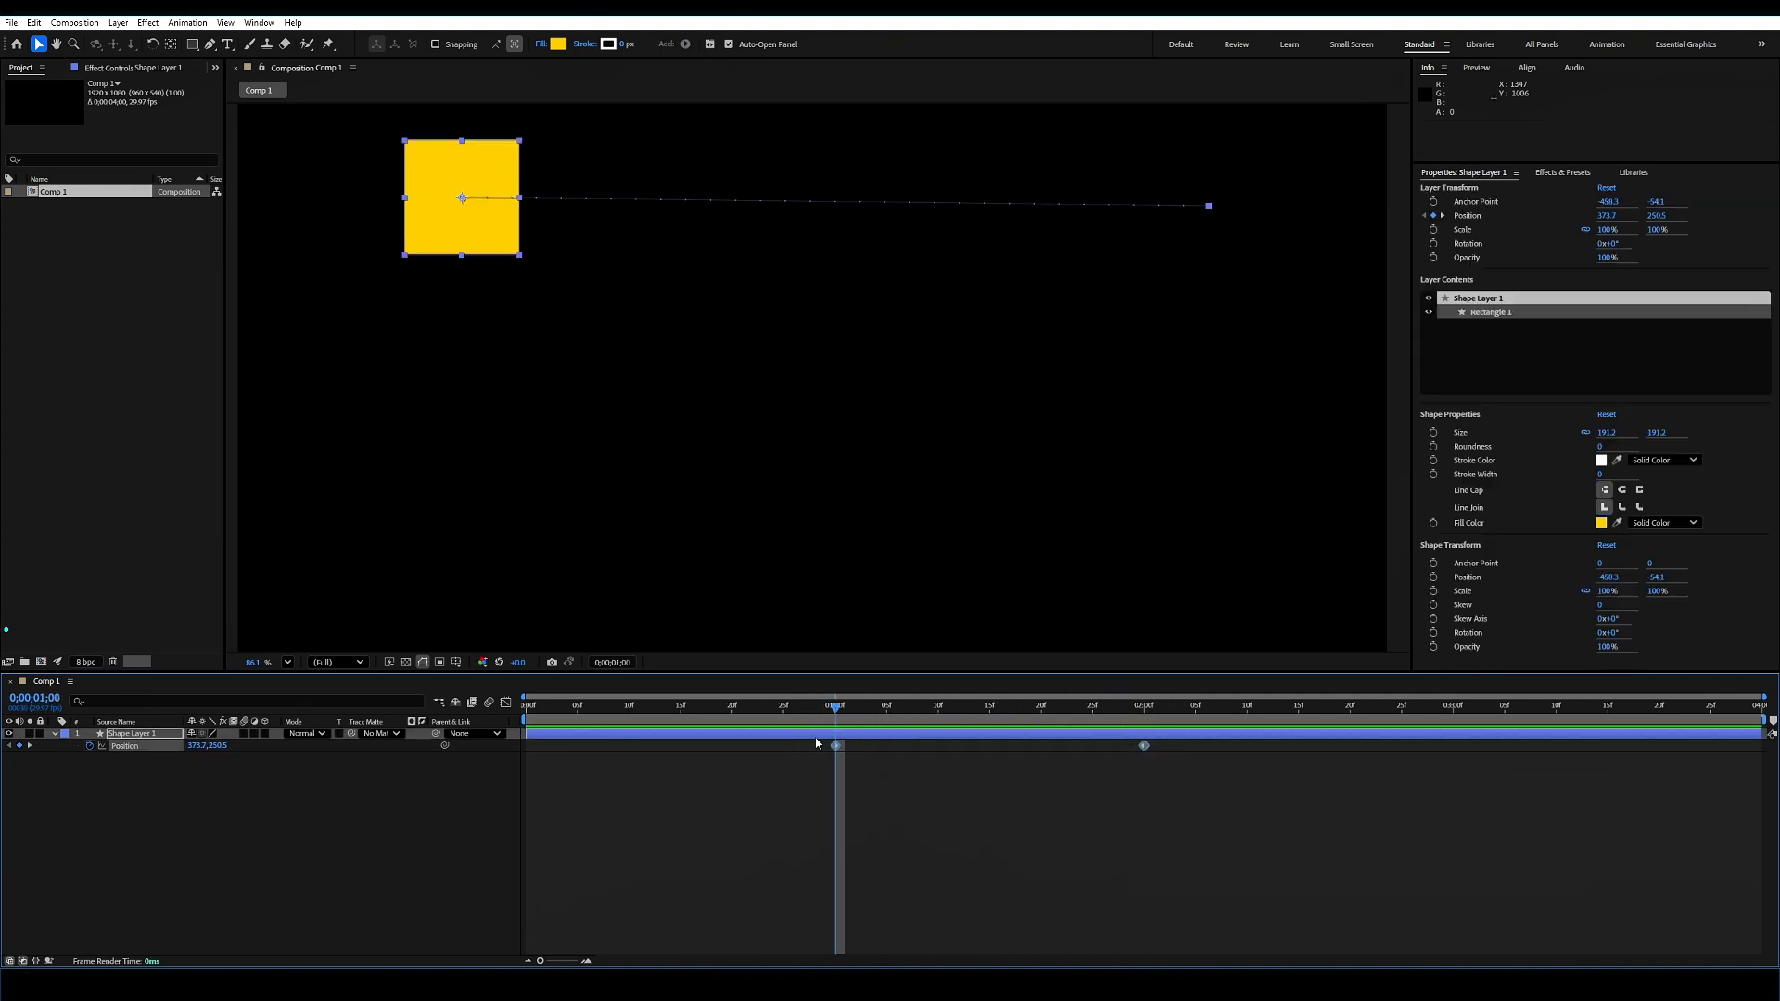
{"action": "right_click", "coordinate": [1147, 753]}
{"action": "mouse_move", "coordinate": [1284, 739]}
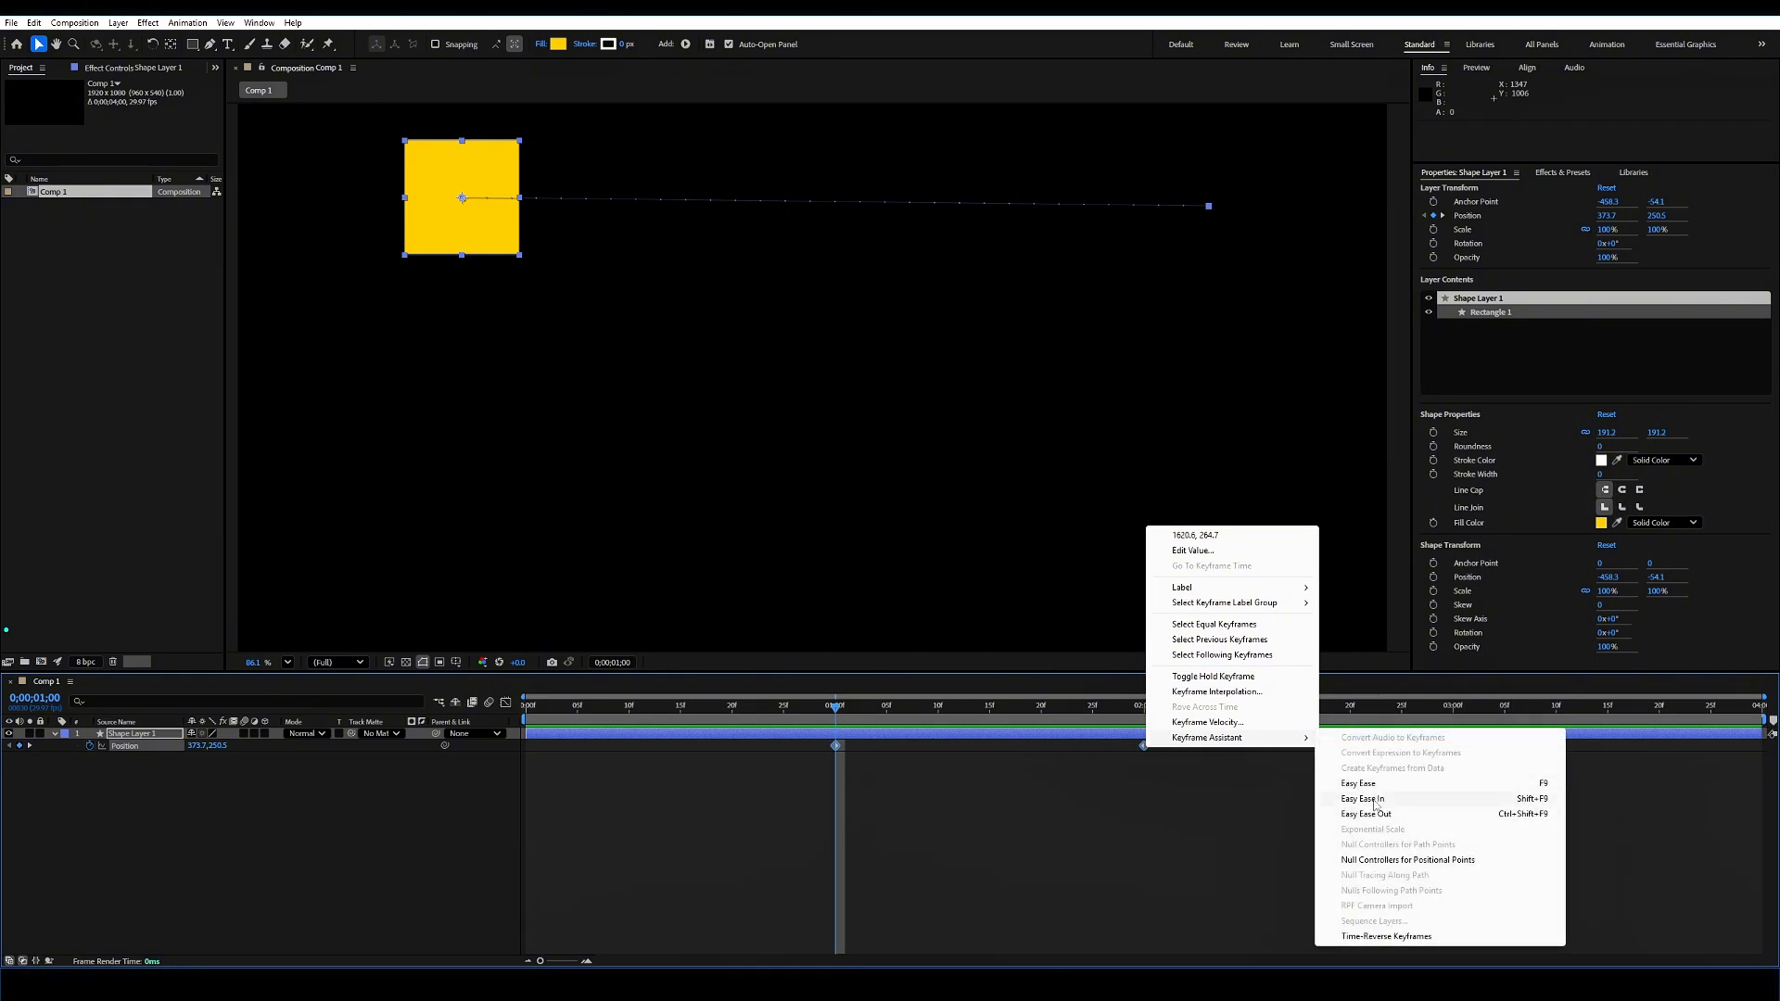
{"action": "left_click", "coordinate": [1375, 800]}
{"action": "left_click_drag", "start_coordinate": [1177, 809], "coordinate": [807, 741]}
{"action": "left_click", "coordinate": [505, 703]}
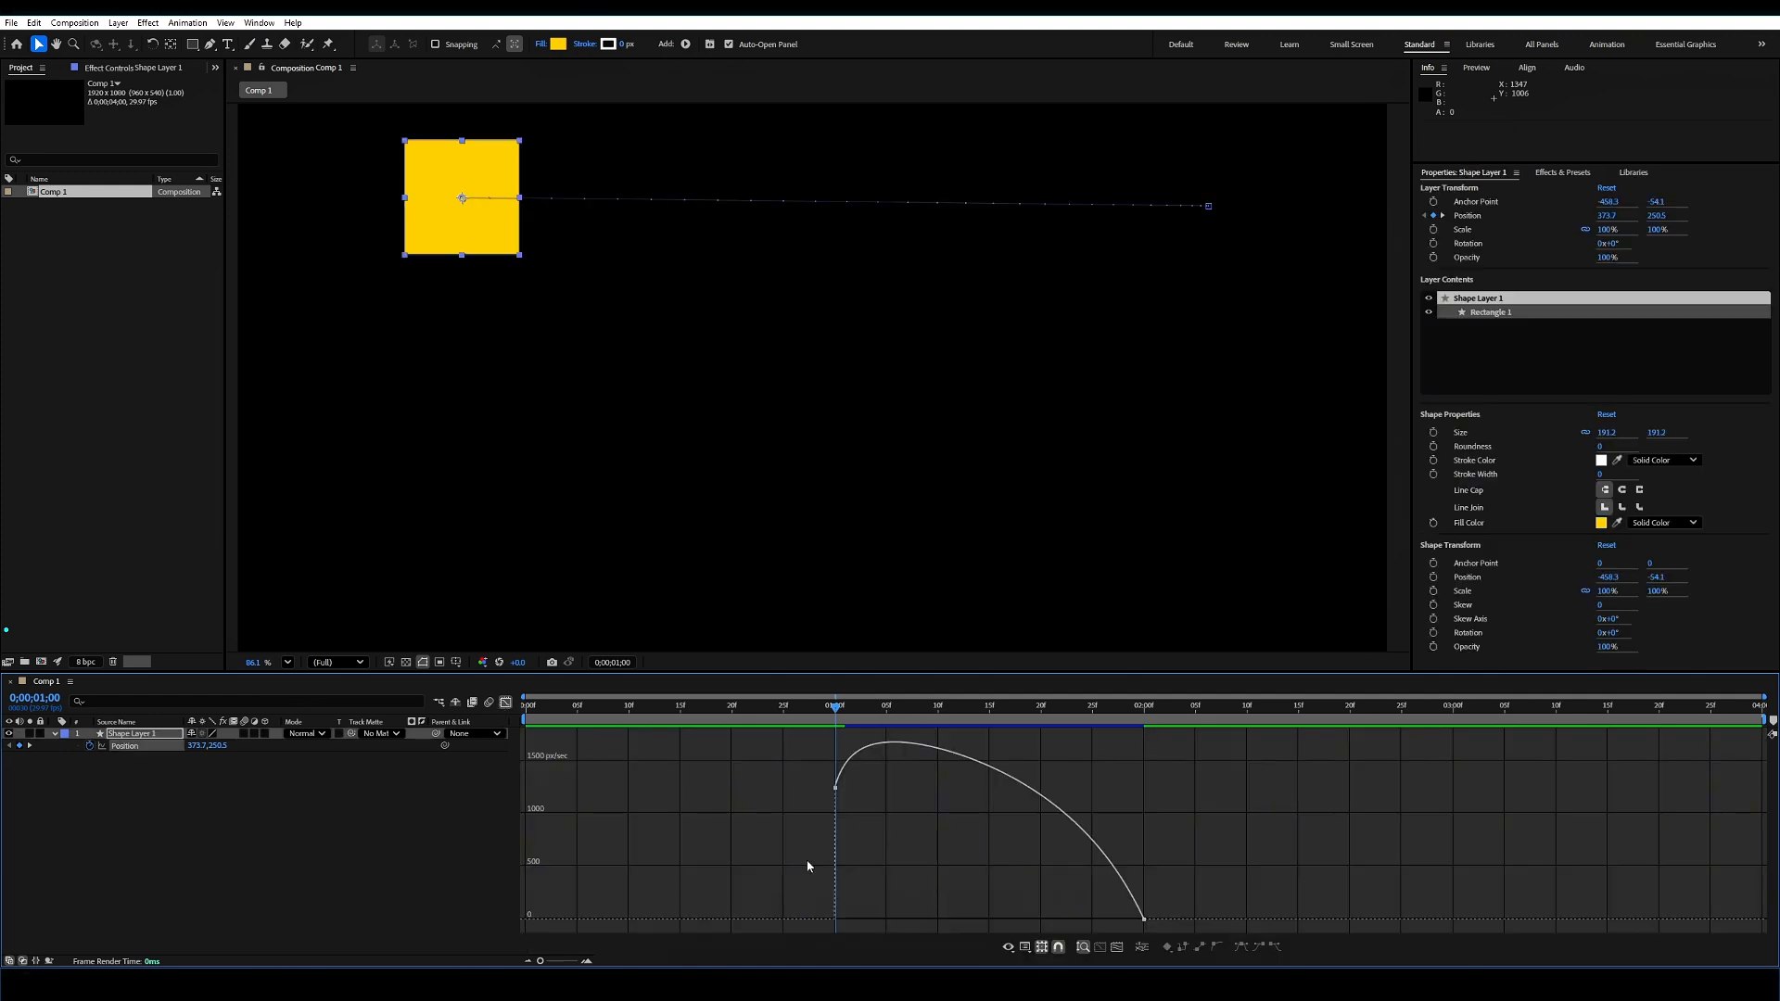
{"action": "left_click_drag", "start_coordinate": [837, 712], "coordinate": [1148, 766]}
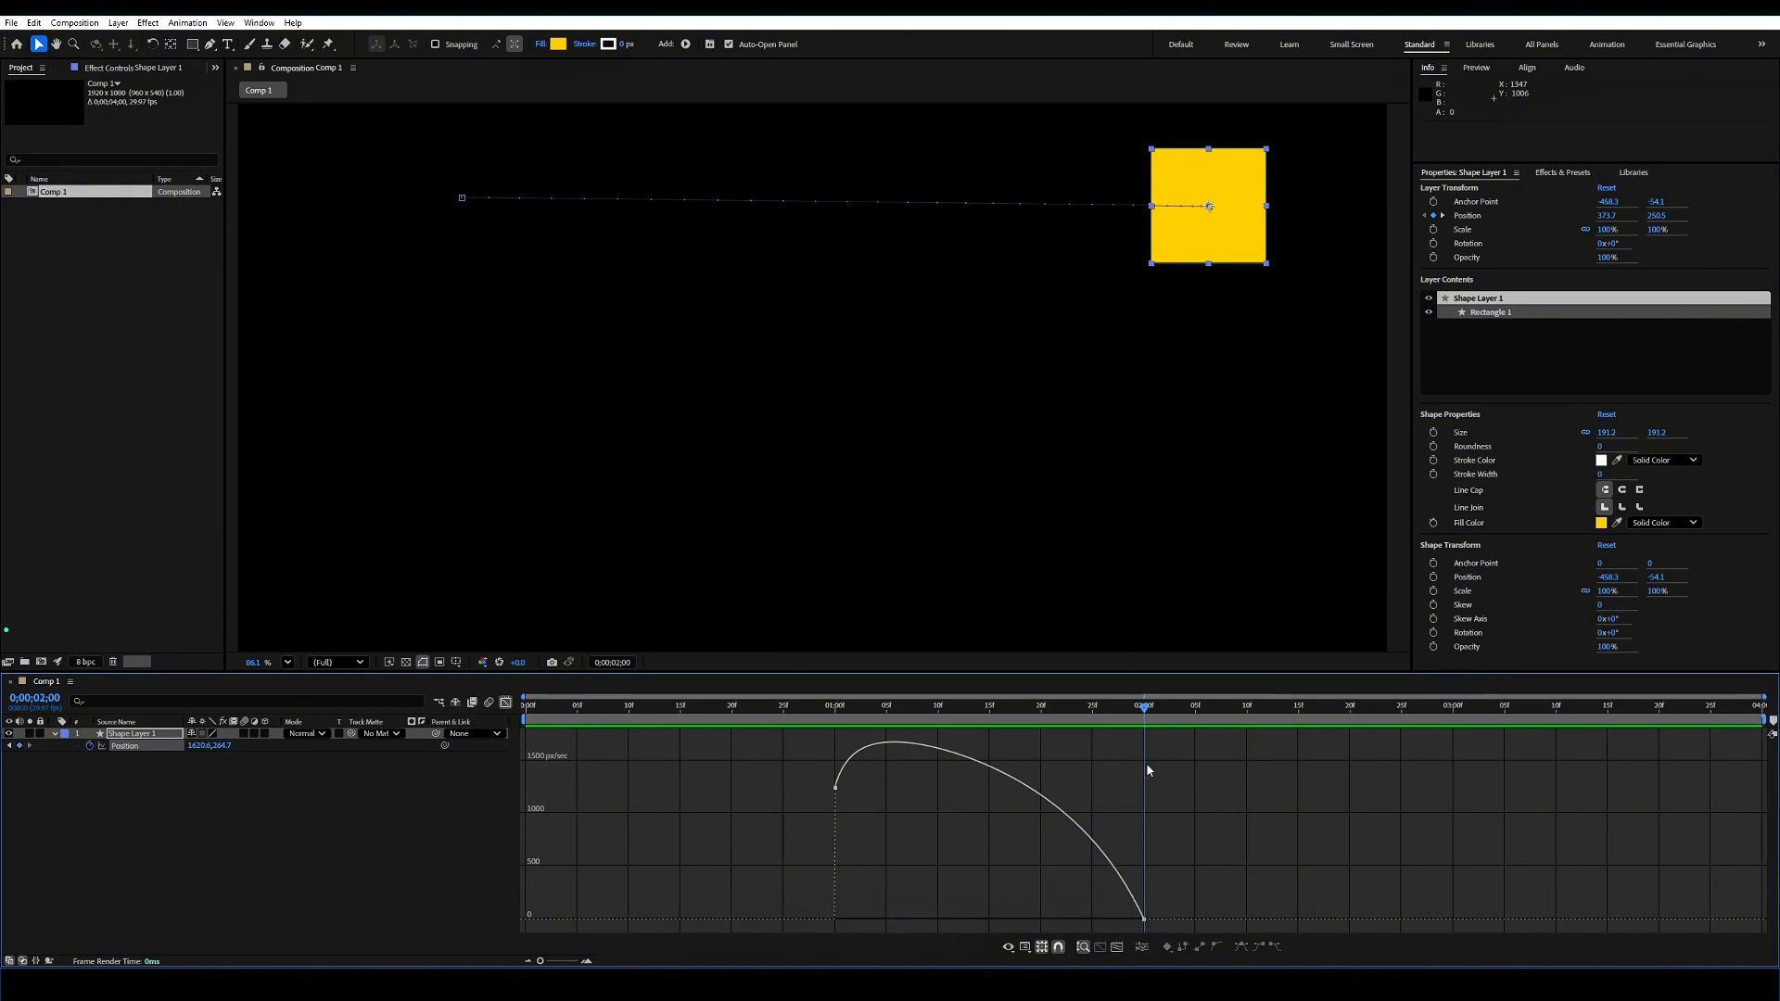
{"action": "key", "text": "j"}
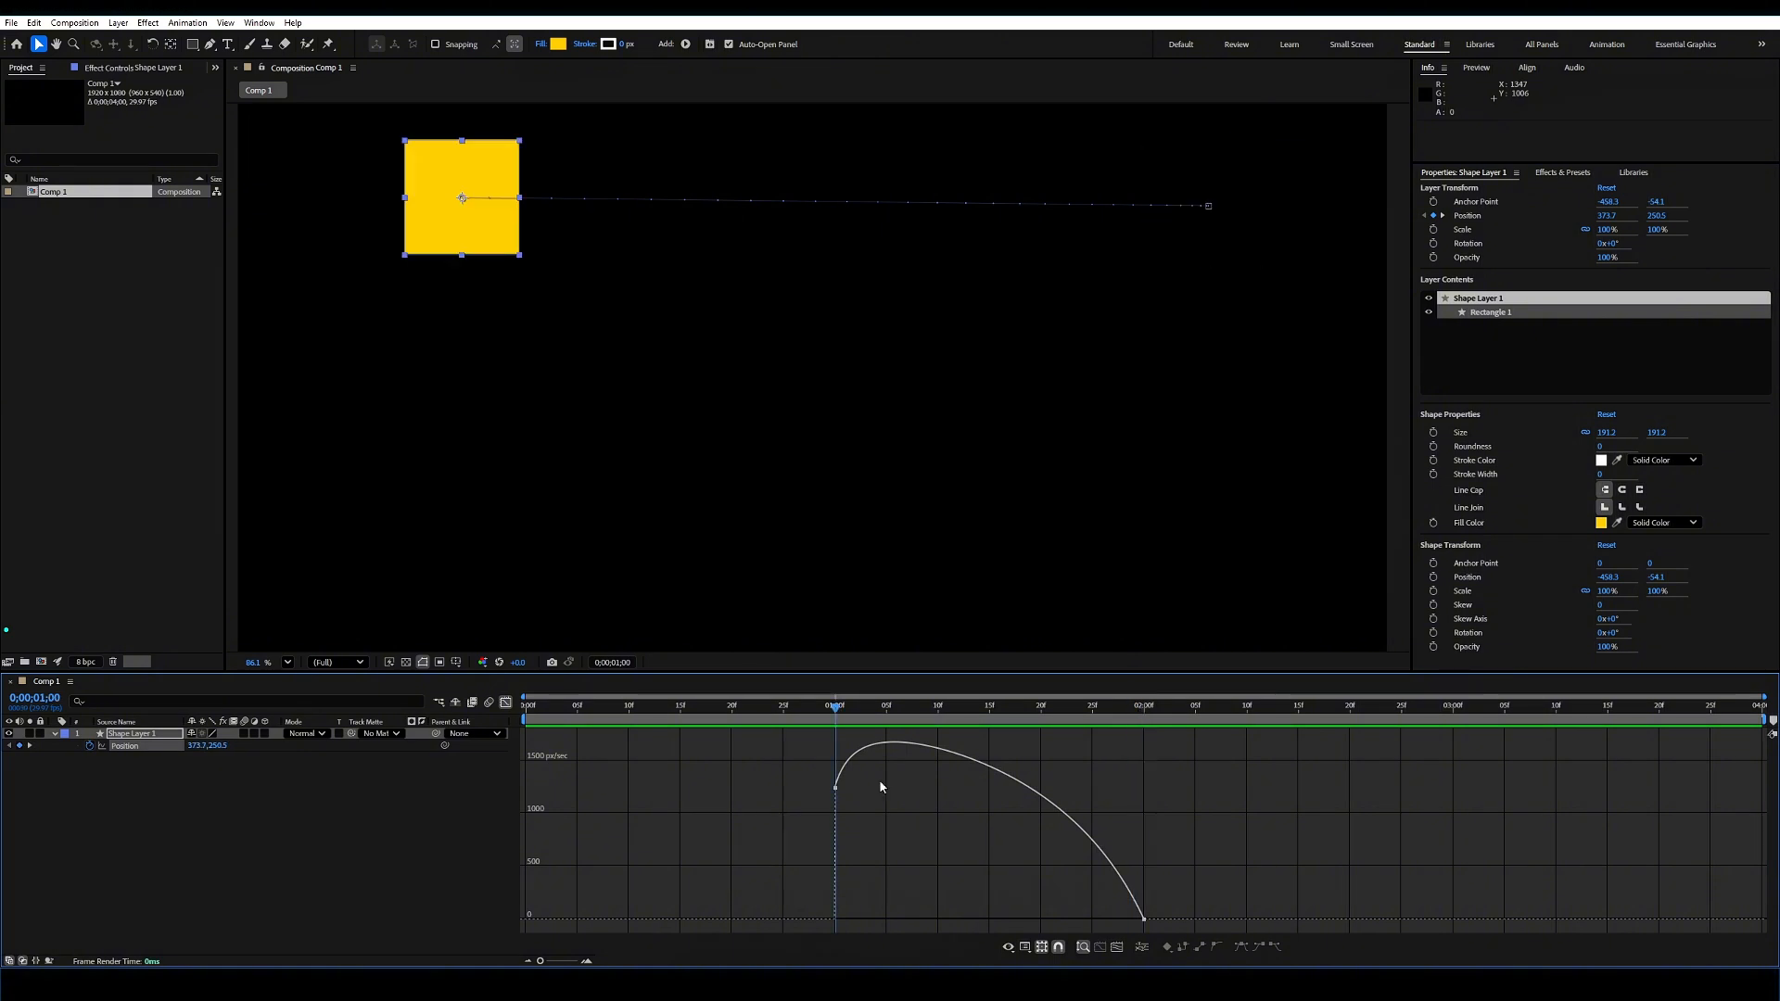
Step: Apply Easy Ease Out to both Position keyframes instead and scrub through the motion with the speed graph shown
{"action": "left_click", "coordinate": [506, 702]}
{"action": "left_click_drag", "start_coordinate": [1194, 785], "coordinate": [828, 742]}
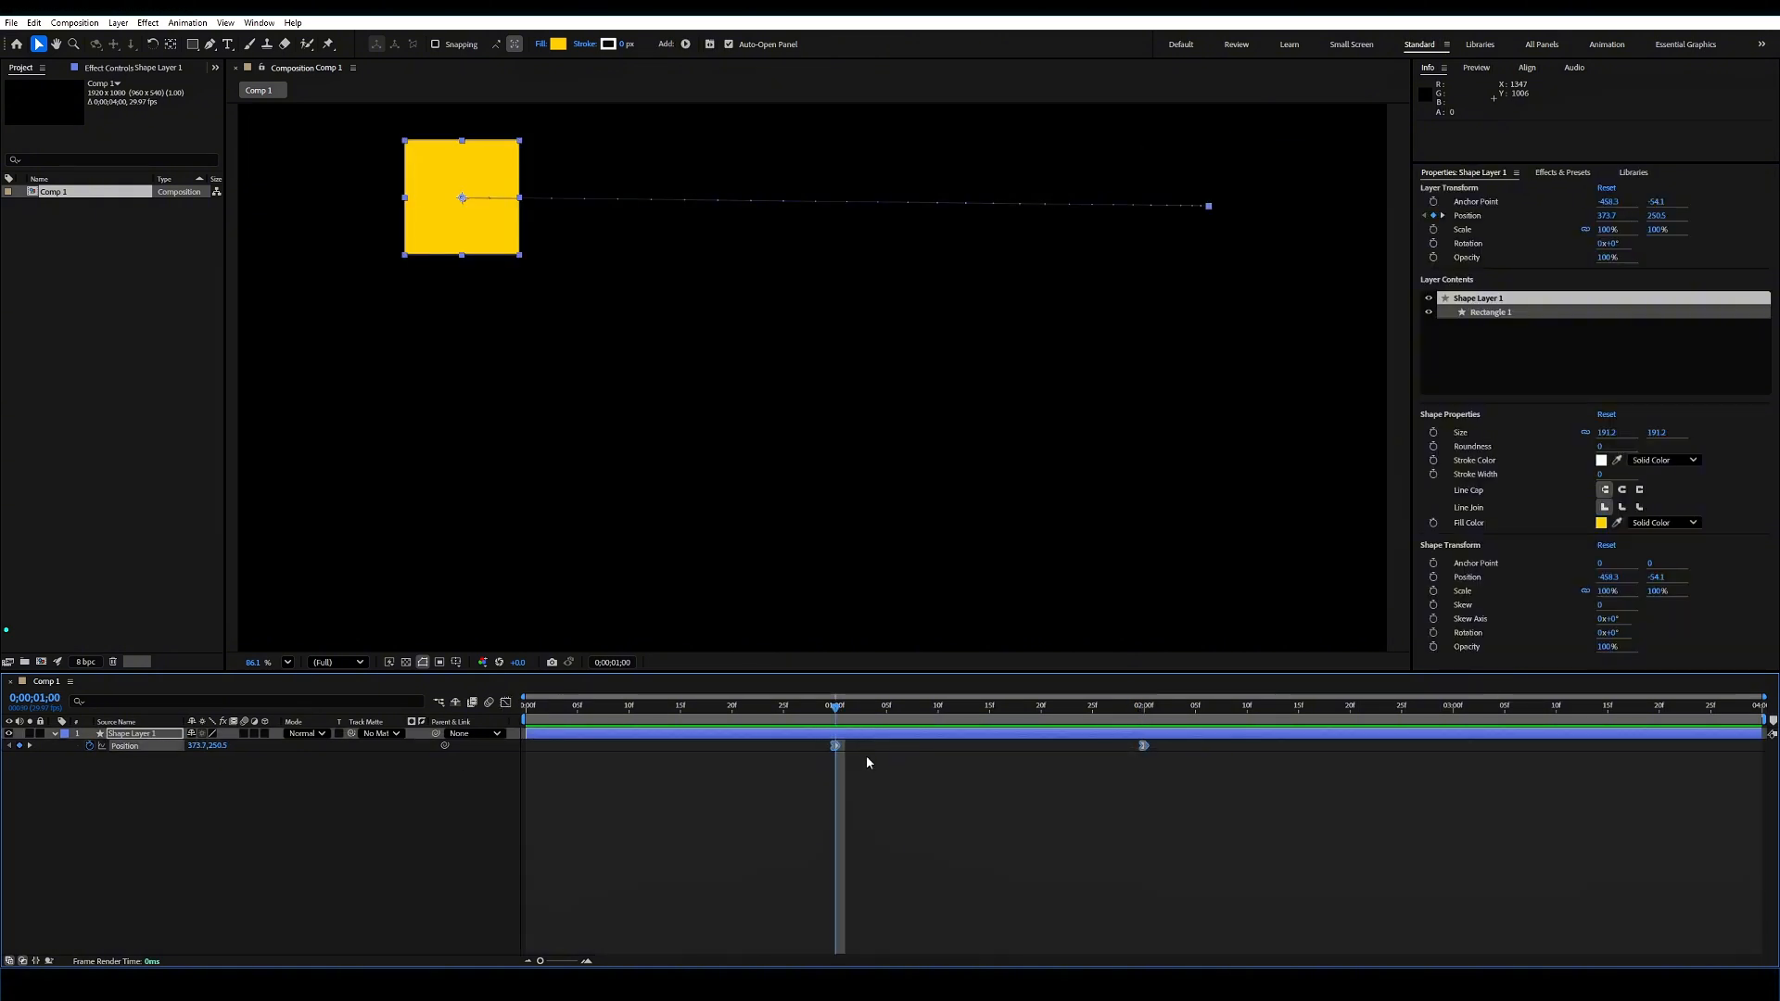
{"action": "key", "text": "F9"}
{"action": "key", "text": "shift+F3"}
{"action": "key", "text": "shift+F3"}
{"action": "right_click", "coordinate": [835, 745]}
{"action": "mouse_move", "coordinate": [929, 742]}
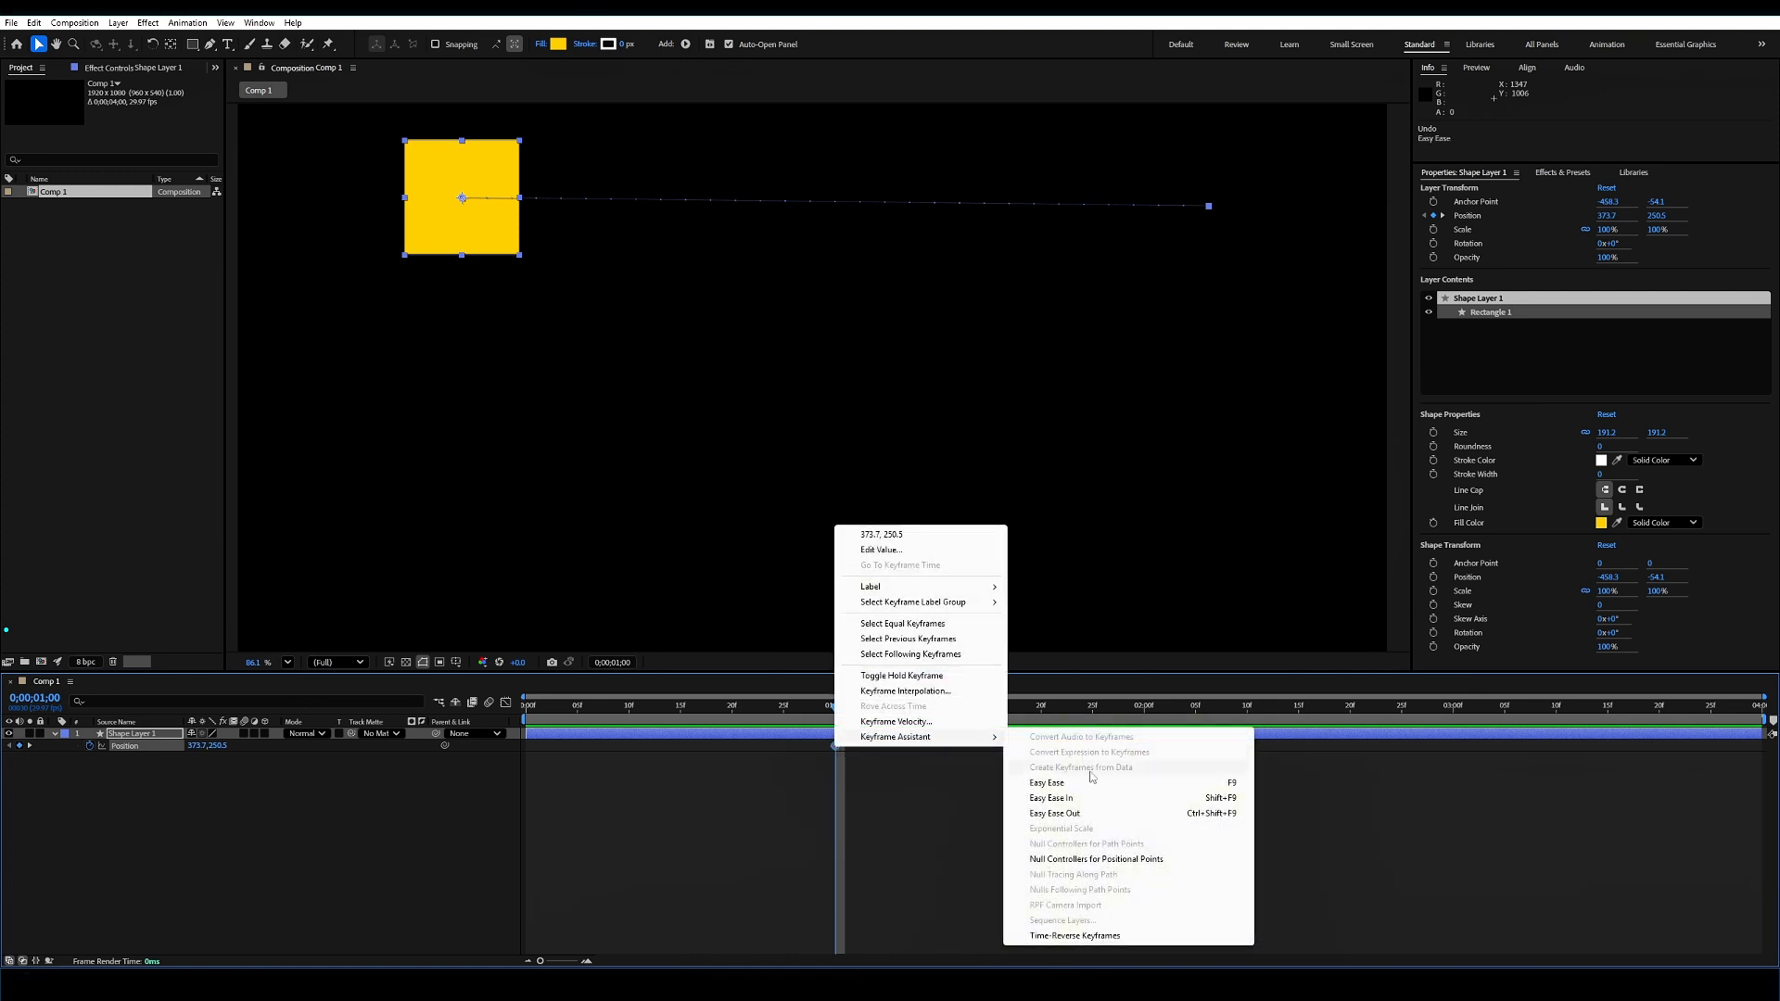
{"action": "left_click", "coordinate": [1053, 814]}
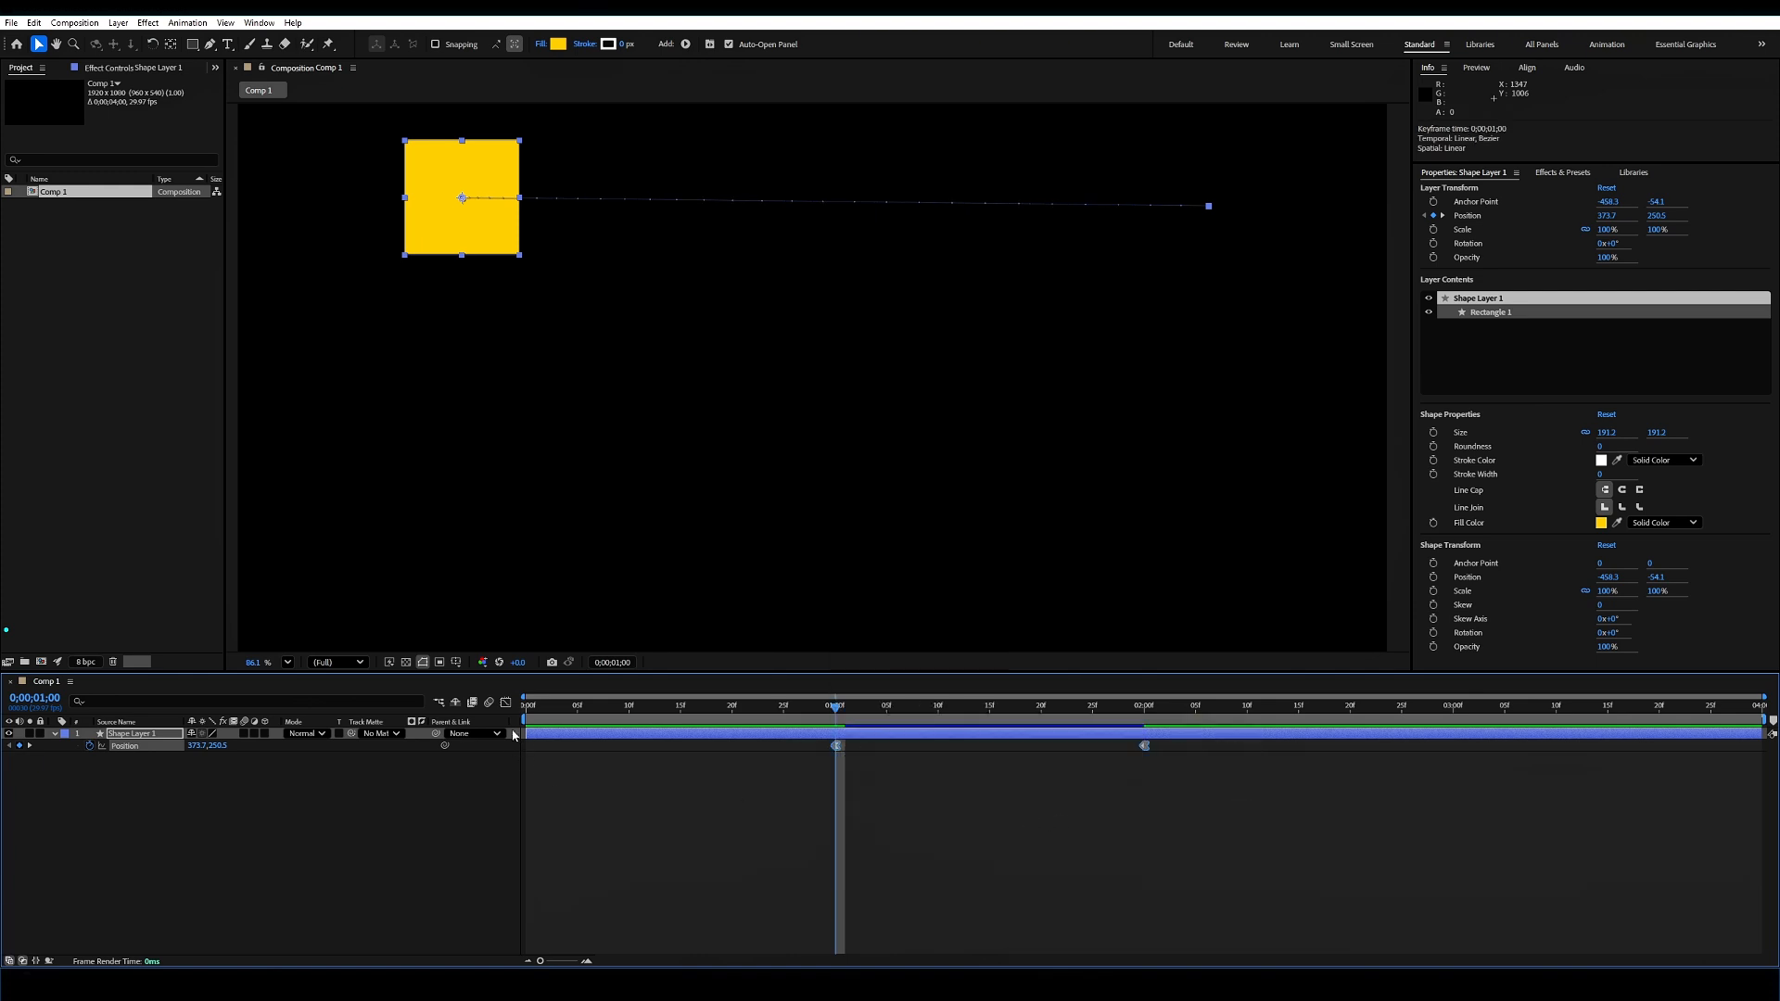
{"action": "left_click", "coordinate": [505, 702]}
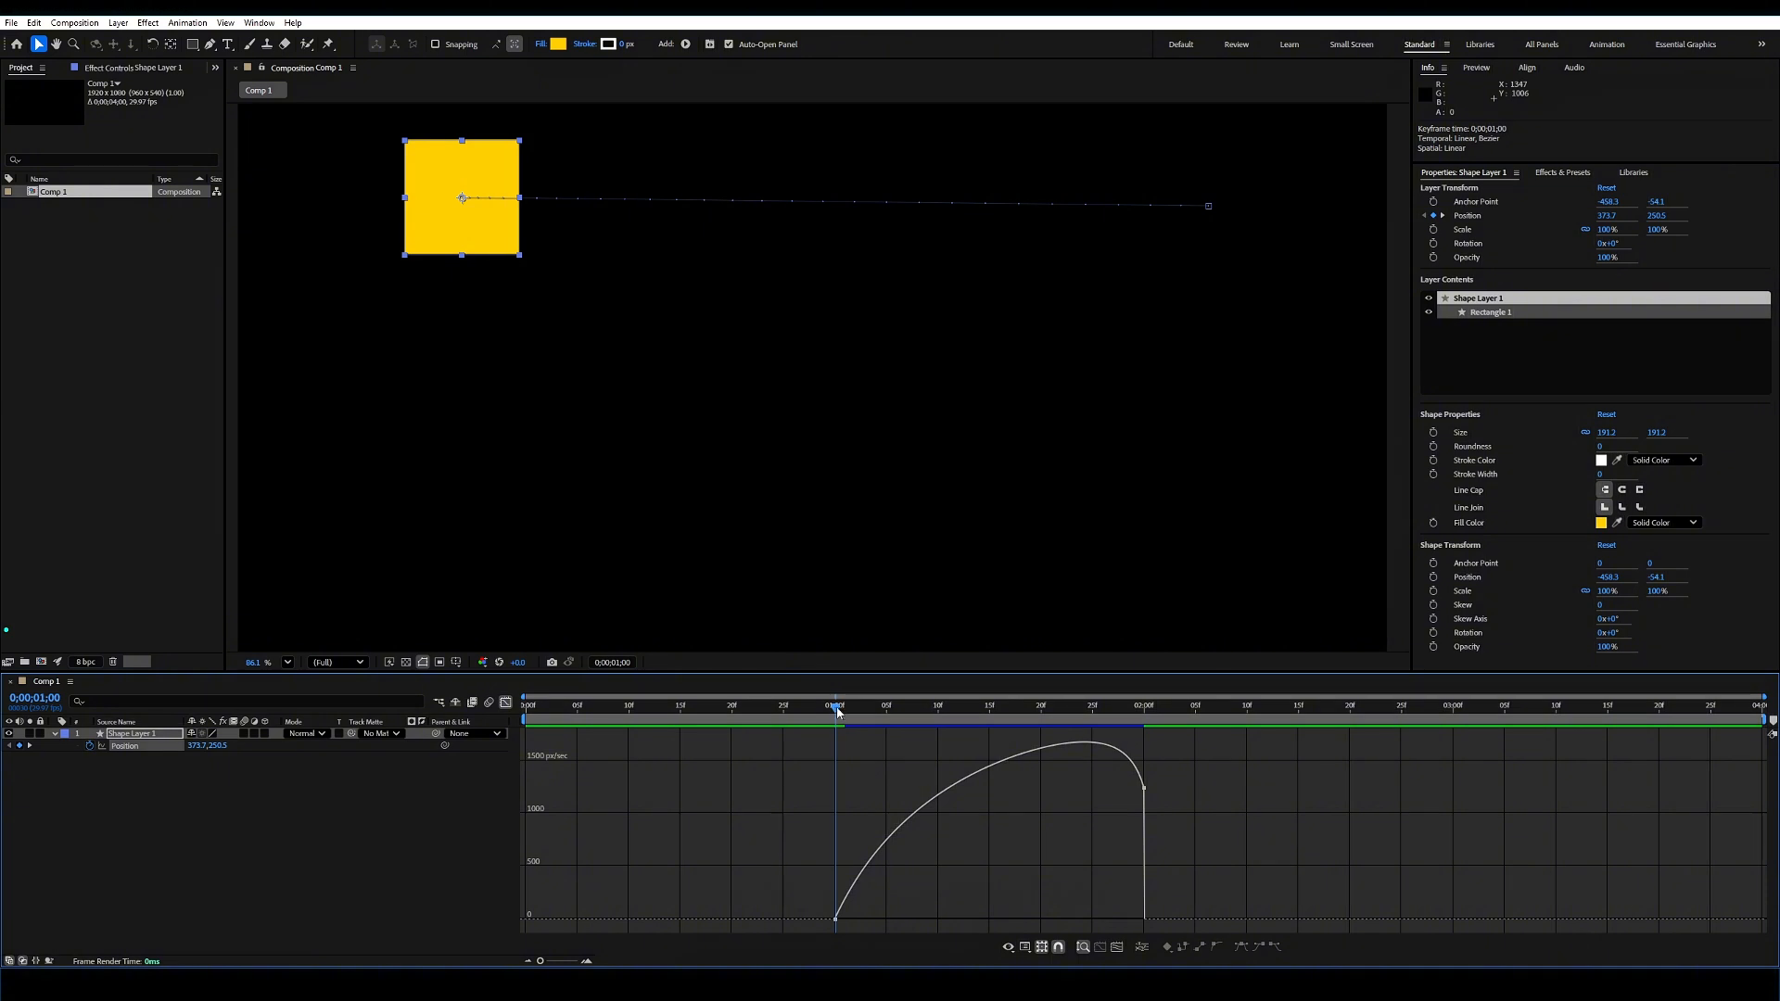
{"action": "left_click_drag", "start_coordinate": [836, 707], "coordinate": [1025, 712]}
Step: Convert both Position keyframes back to linear, check their speed graph, and reselect them on the layer timeline
{"action": "left_click_drag", "start_coordinate": [1190, 800], "coordinate": [822, 735]}
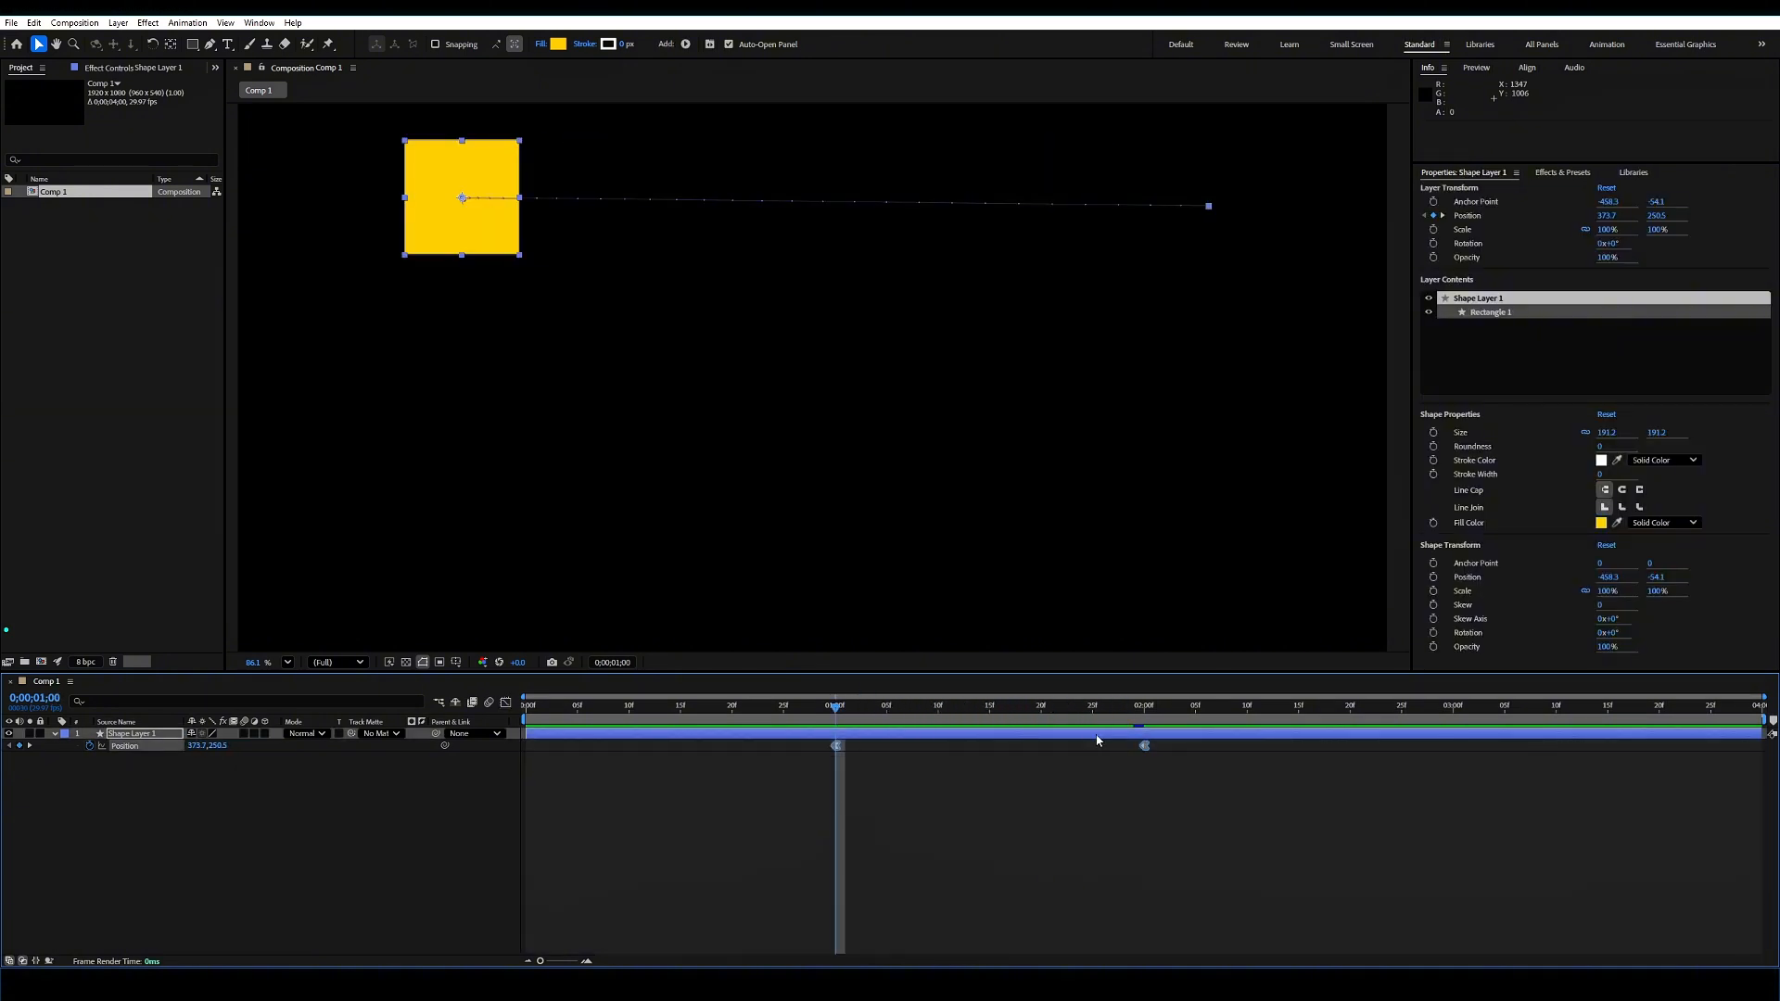
{"action": "left_click", "coordinate": [837, 748]}
{"action": "left_click", "coordinate": [505, 701]}
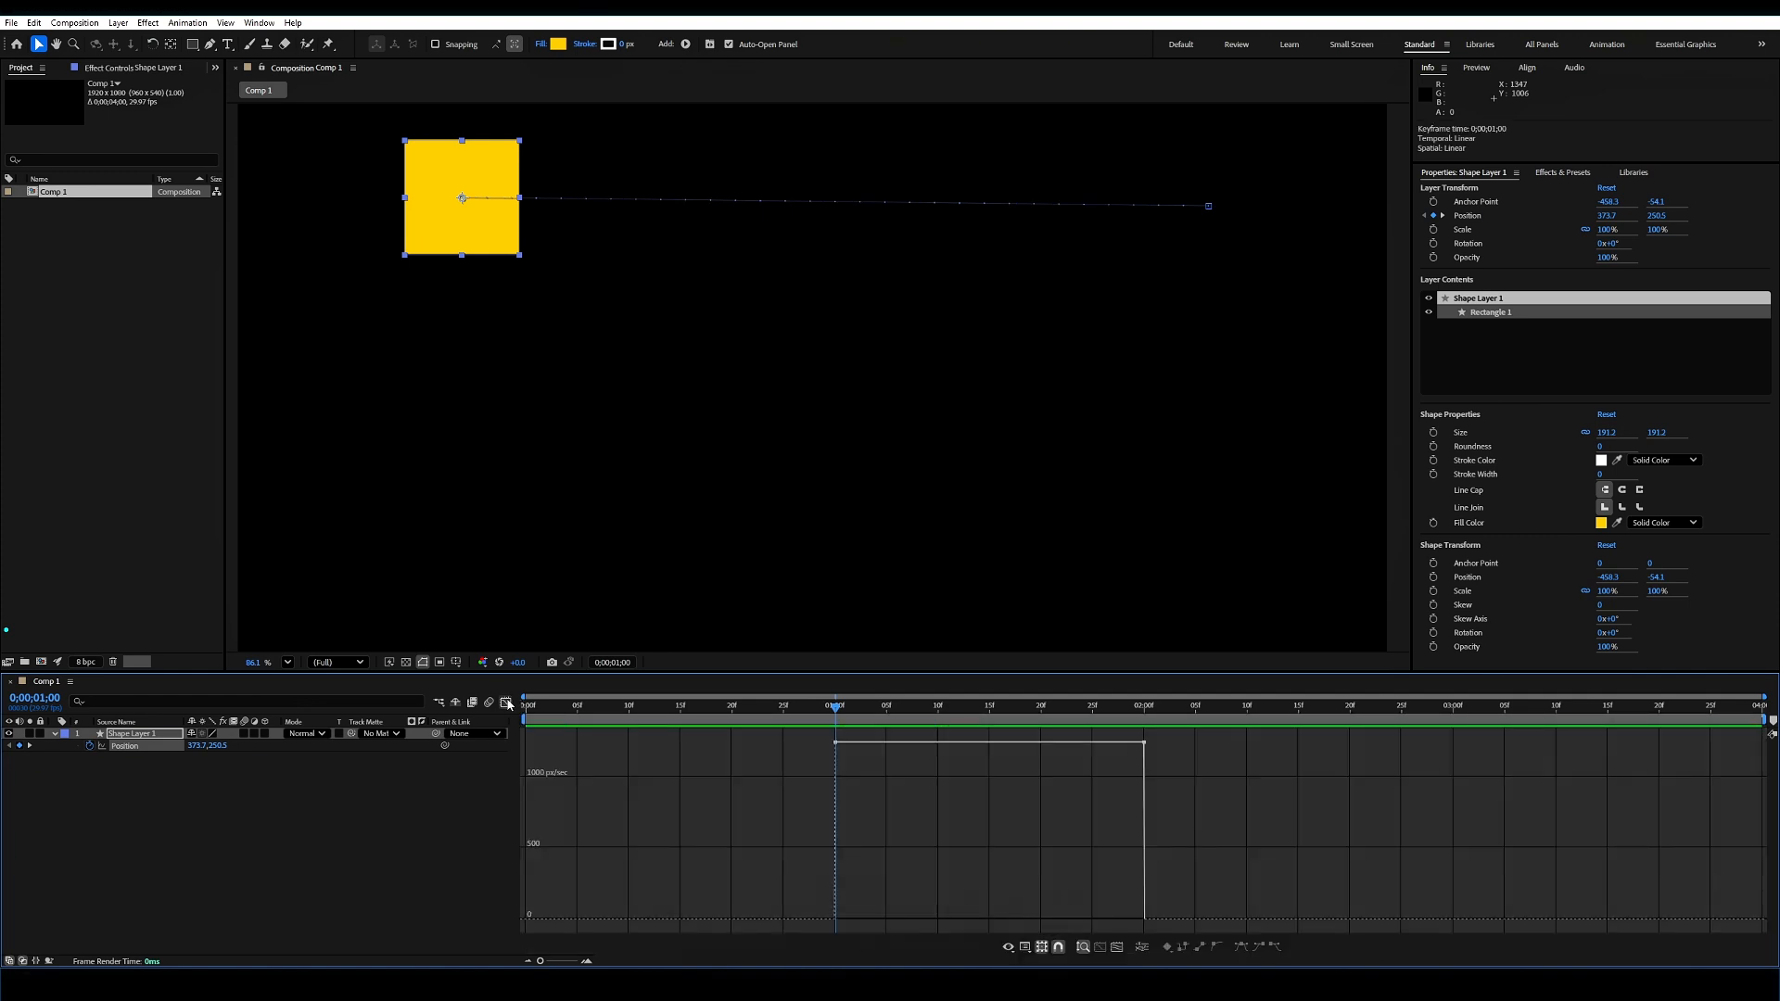
{"action": "left_click", "coordinate": [506, 703]}
{"action": "left_click_drag", "start_coordinate": [1177, 794], "coordinate": [834, 697]}
{"action": "left_click_drag", "start_coordinate": [1261, 781], "coordinate": [725, 749]}
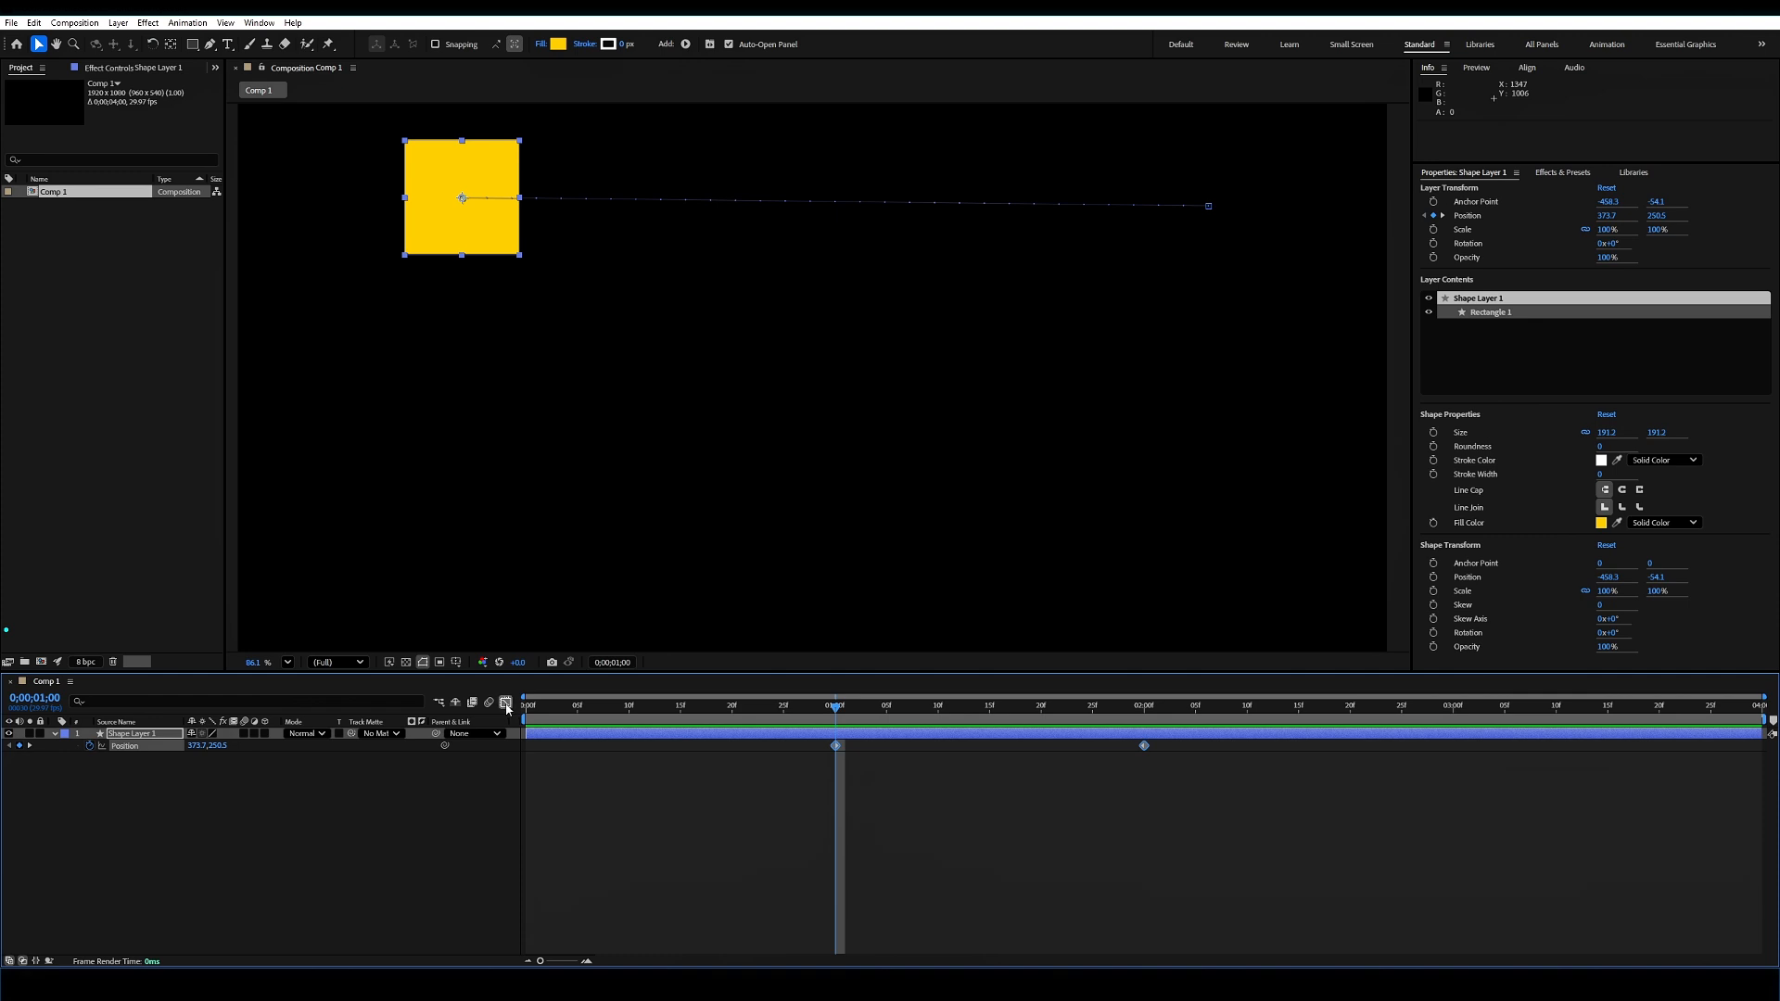
Step: Show the linear keyframes' speed graph and scrub from 0;00;01;00 to 0;00;01;13 to examine the motion
{"action": "left_click", "coordinate": [506, 704]}
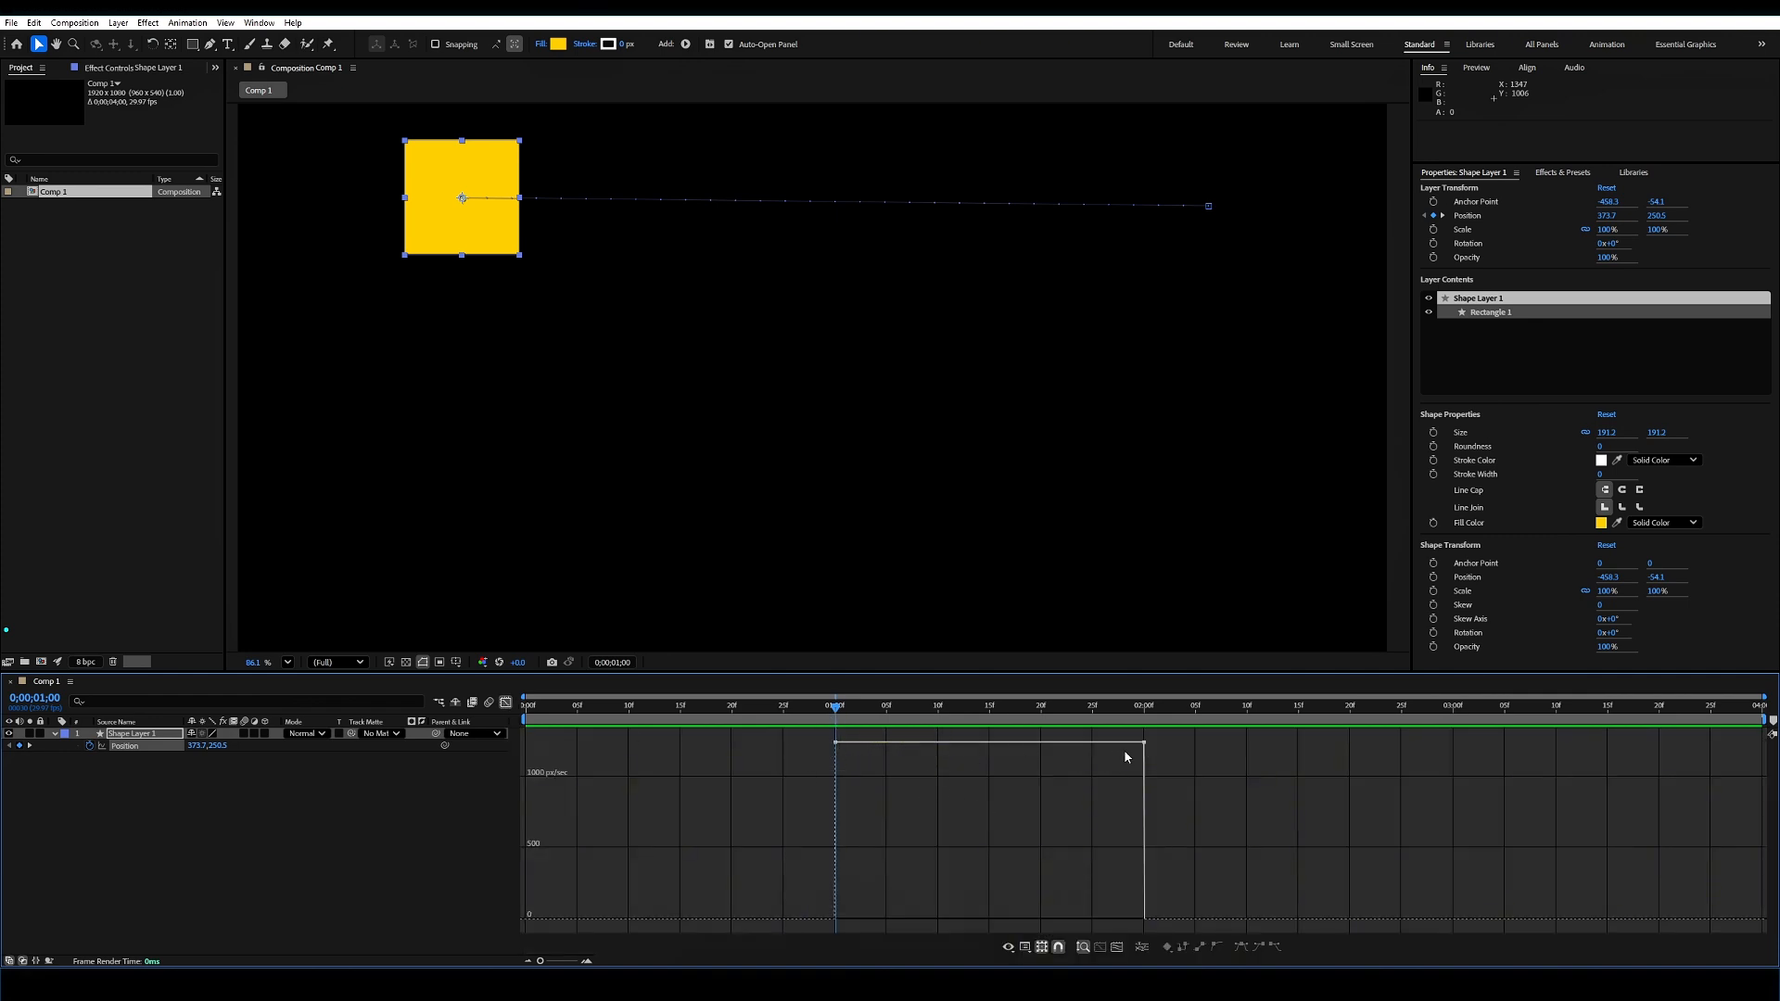
{"action": "left_click", "coordinate": [846, 714]}
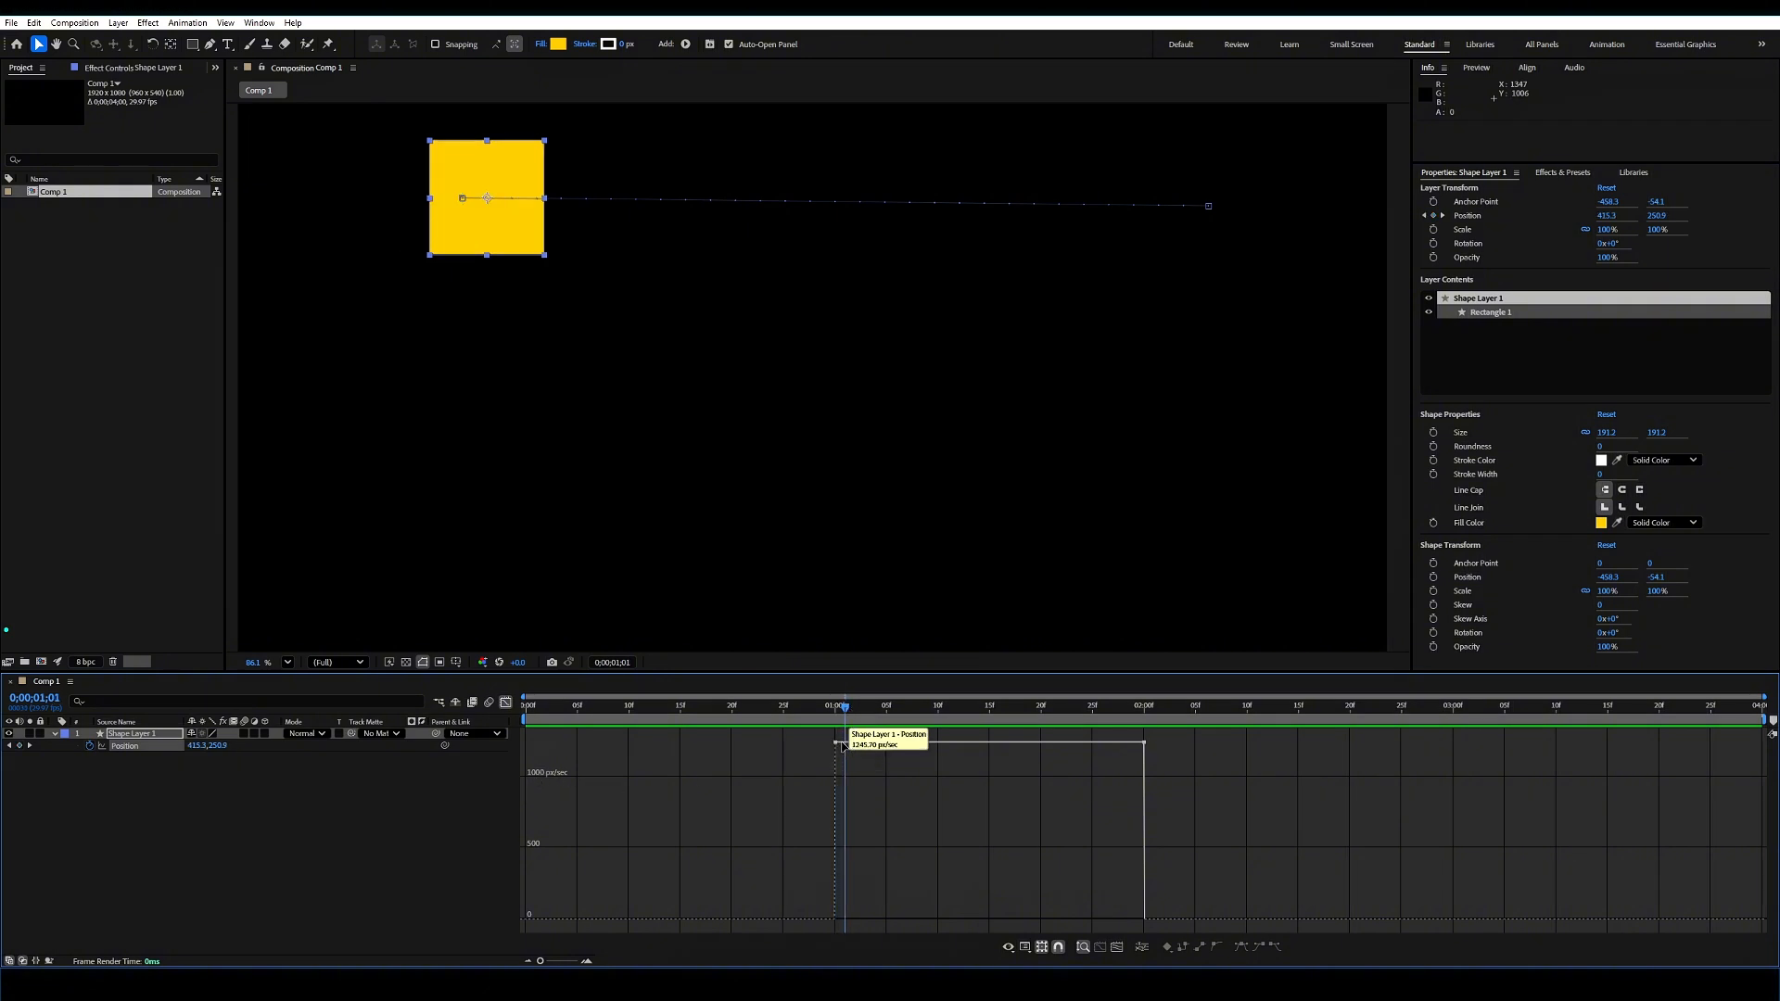
{"action": "left_click_drag", "start_coordinate": [845, 707], "coordinate": [949, 712]}
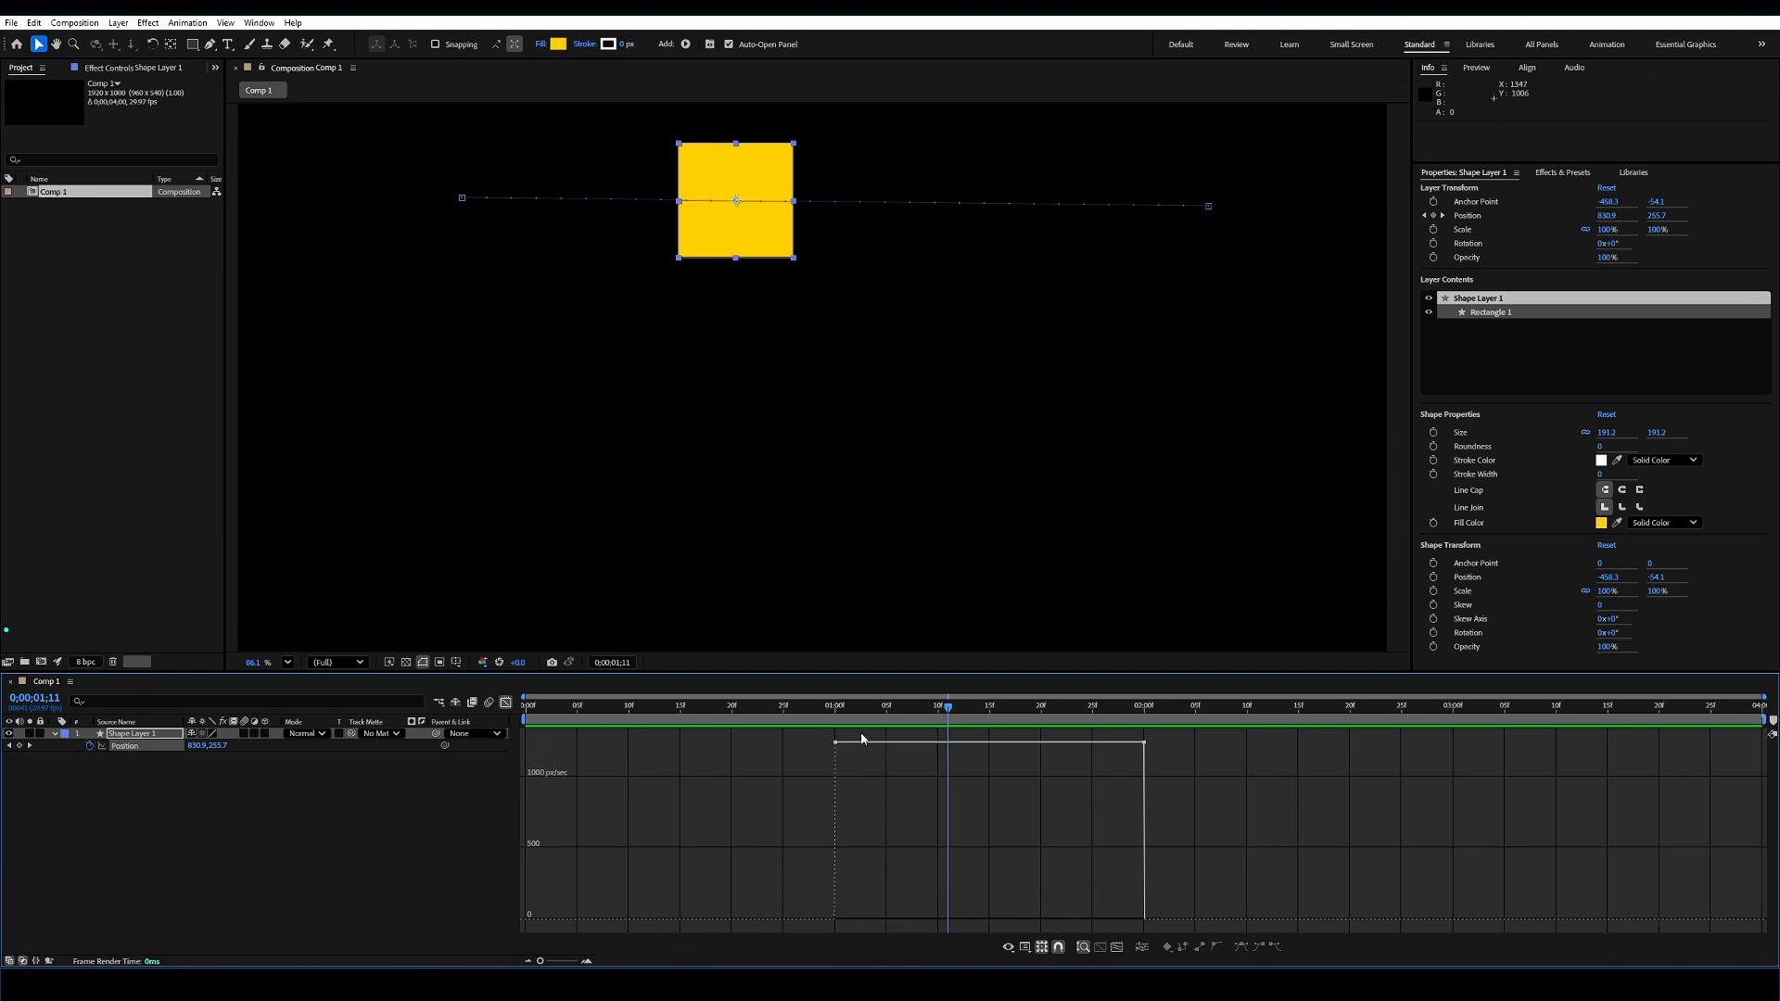
{"action": "left_click_drag", "start_coordinate": [835, 714], "coordinate": [967, 710]}
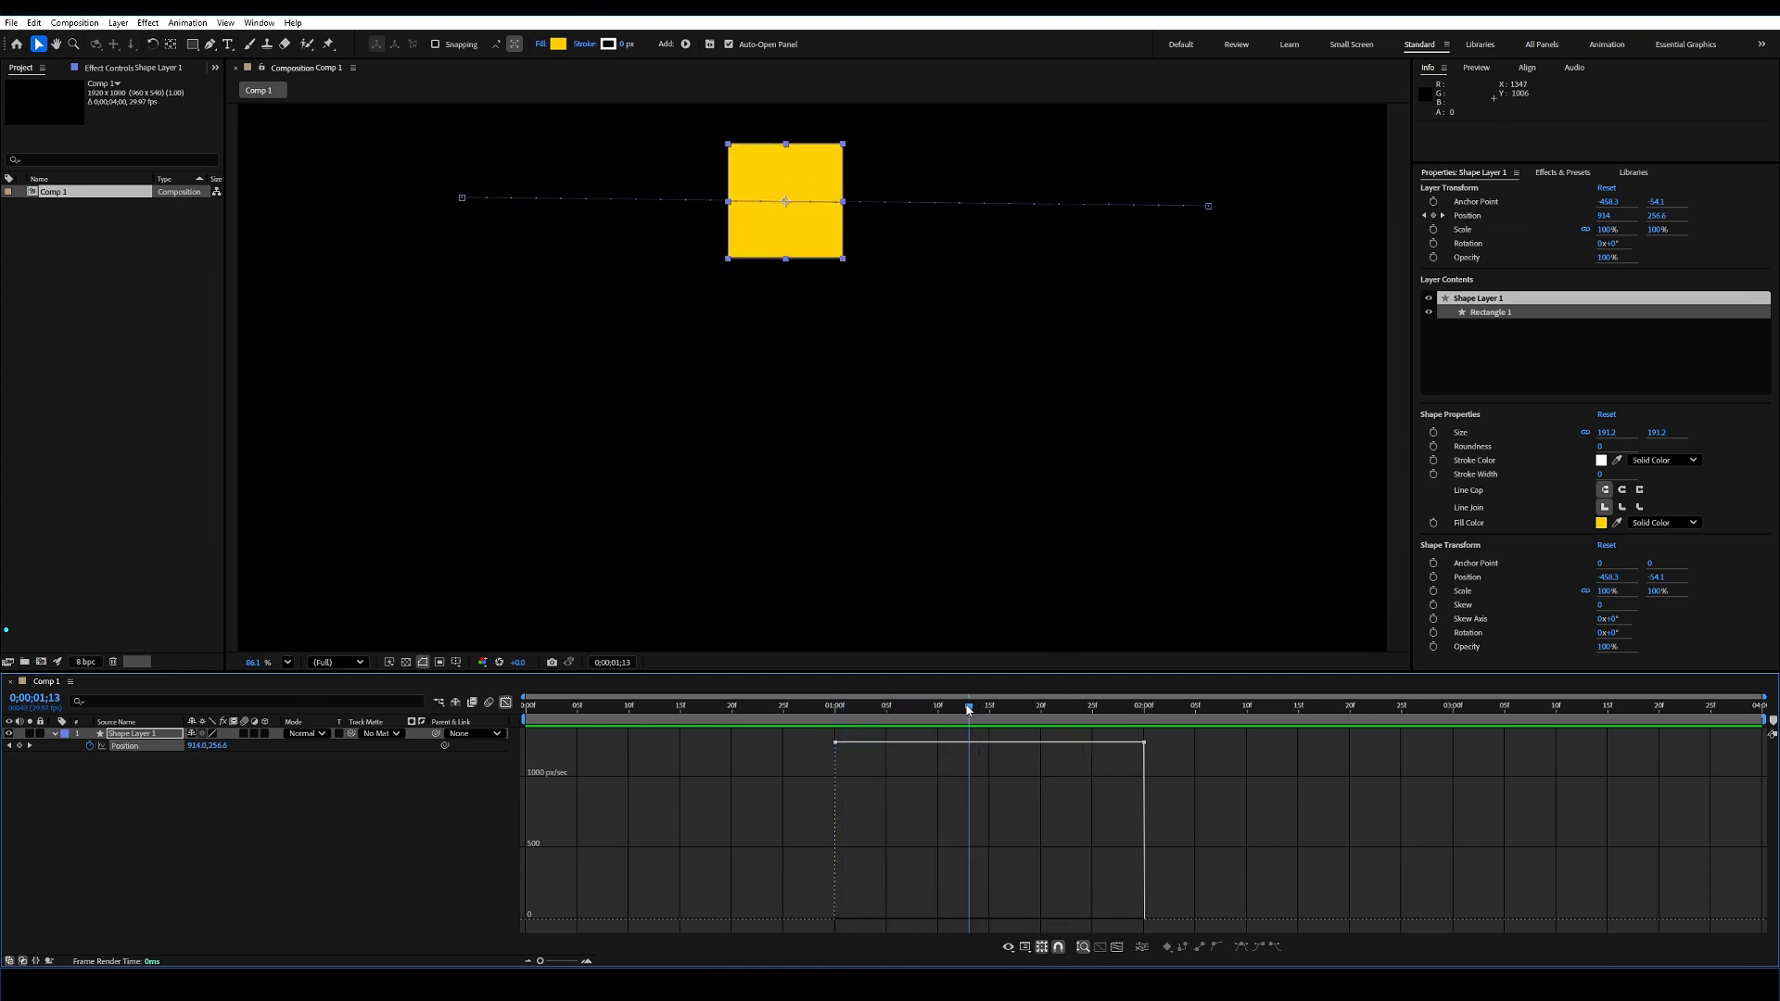
Step: Switch the Graph Editor to the value graph and compare the Position values at 0;00;01;00 and 0;00;02;00
{"action": "left_click", "coordinate": [1025, 947]}
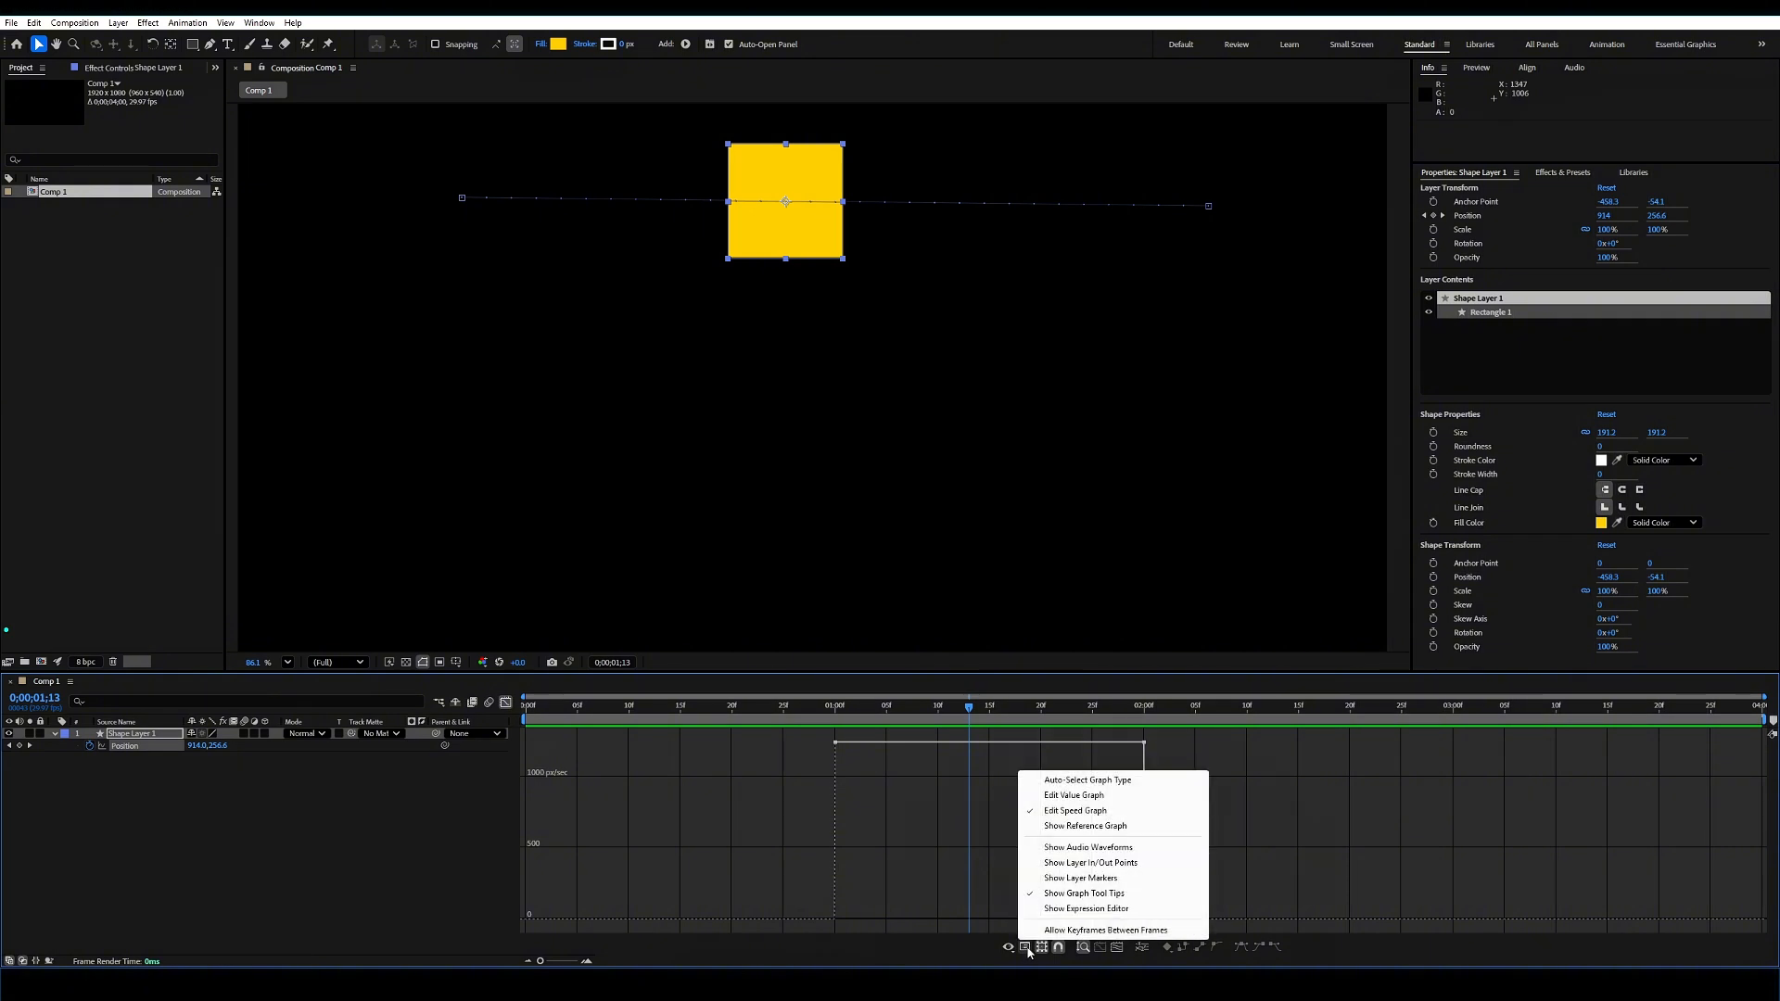
{"action": "left_click", "coordinate": [1066, 796]}
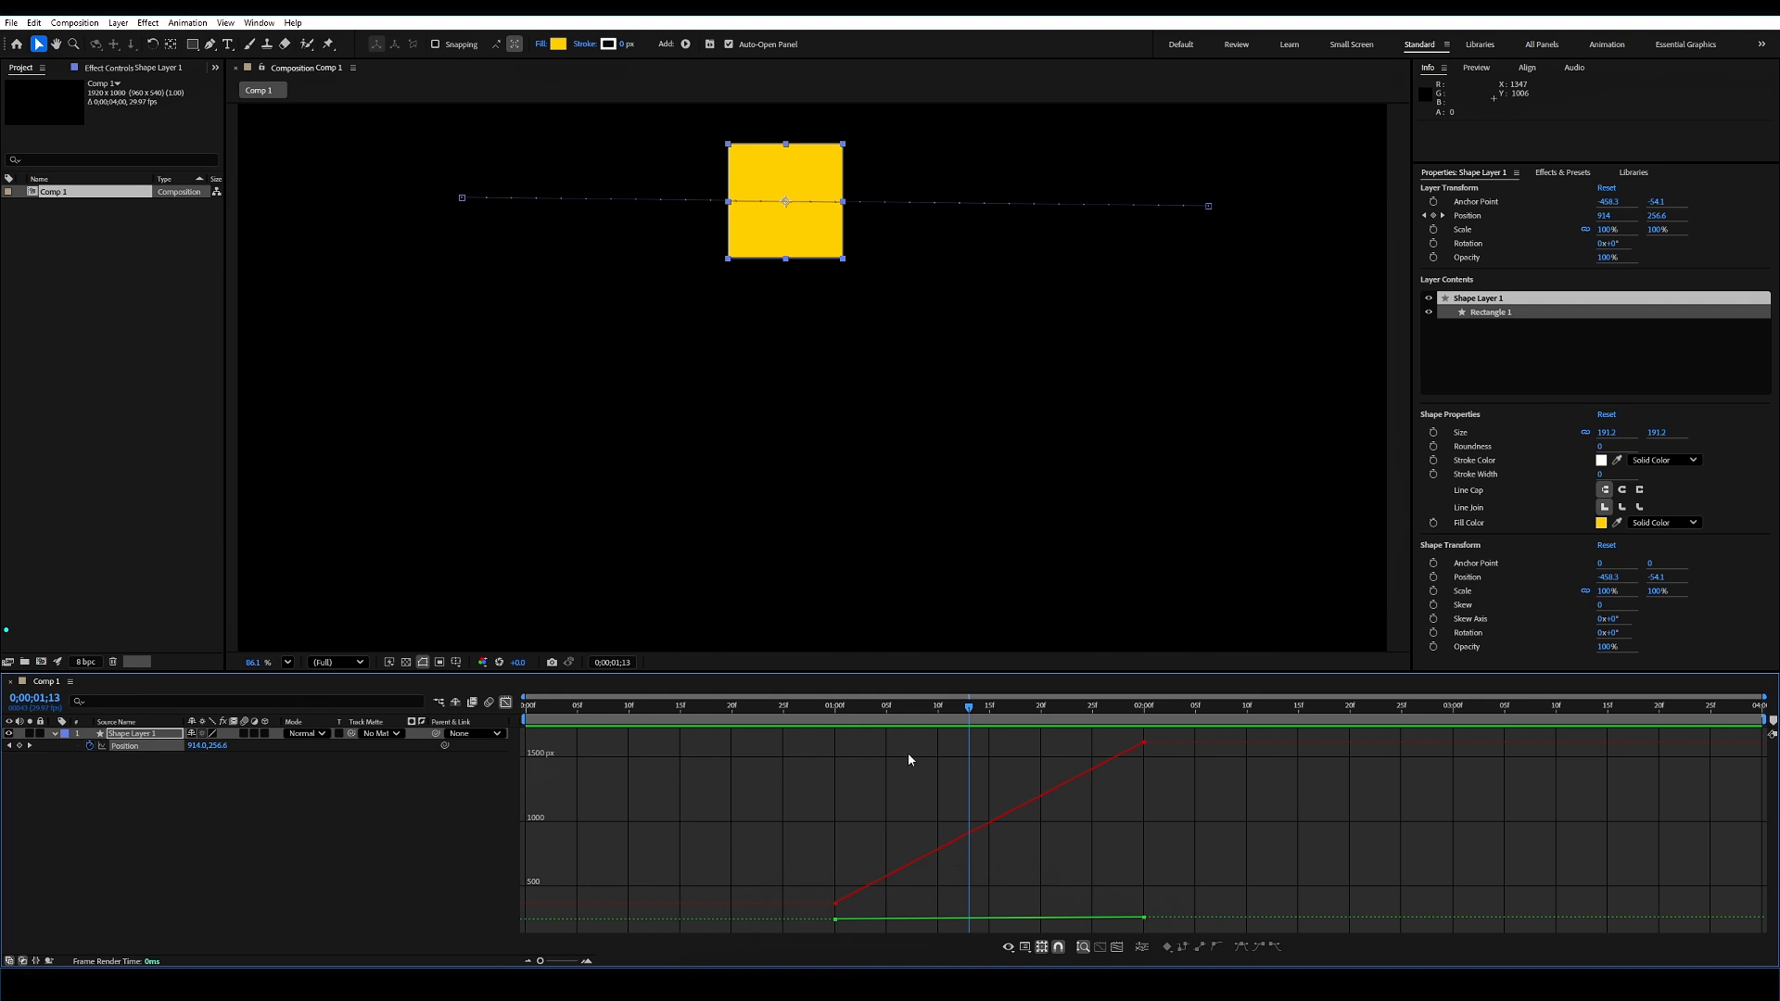
{"action": "mouse_move", "coordinate": [879, 712]}
{"action": "left_mouse_down"}
{"action": "mouse_move", "coordinate": [835, 709]}
{"action": "mouse_move", "coordinate": [960, 707]}
{"action": "mouse_move", "coordinate": [876, 707]}
{"action": "left_mouse_up"}
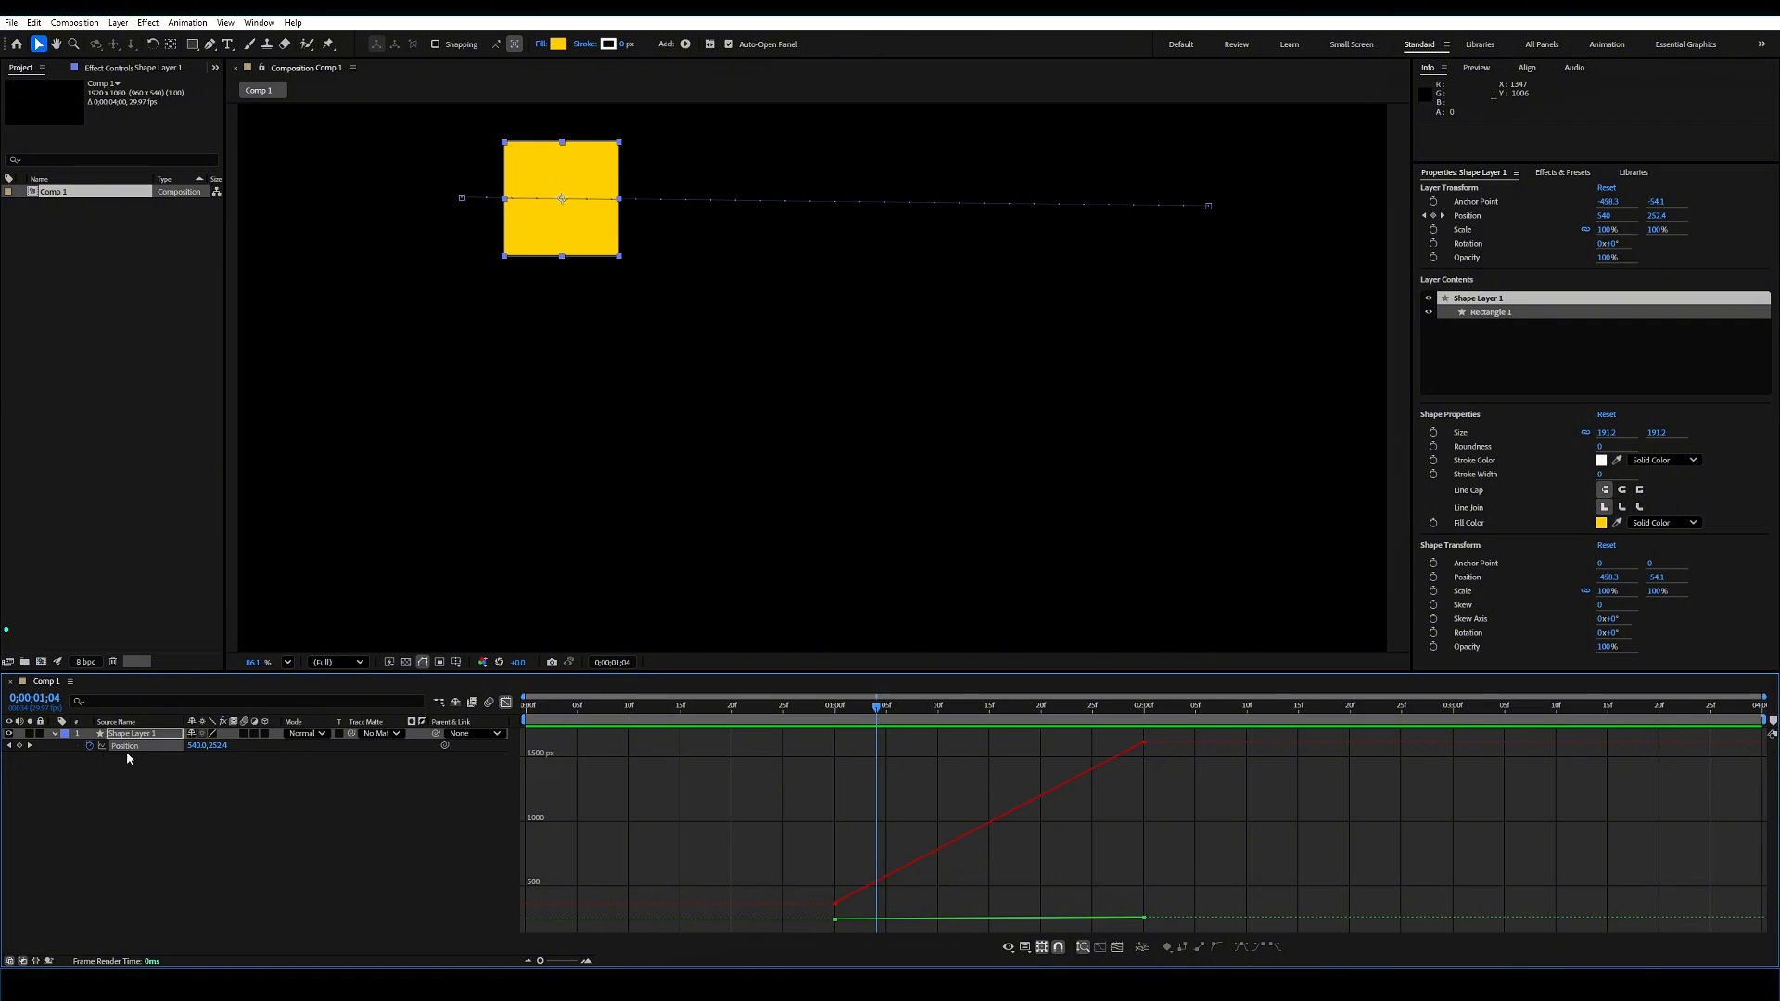
{"action": "left_click", "coordinate": [841, 709]}
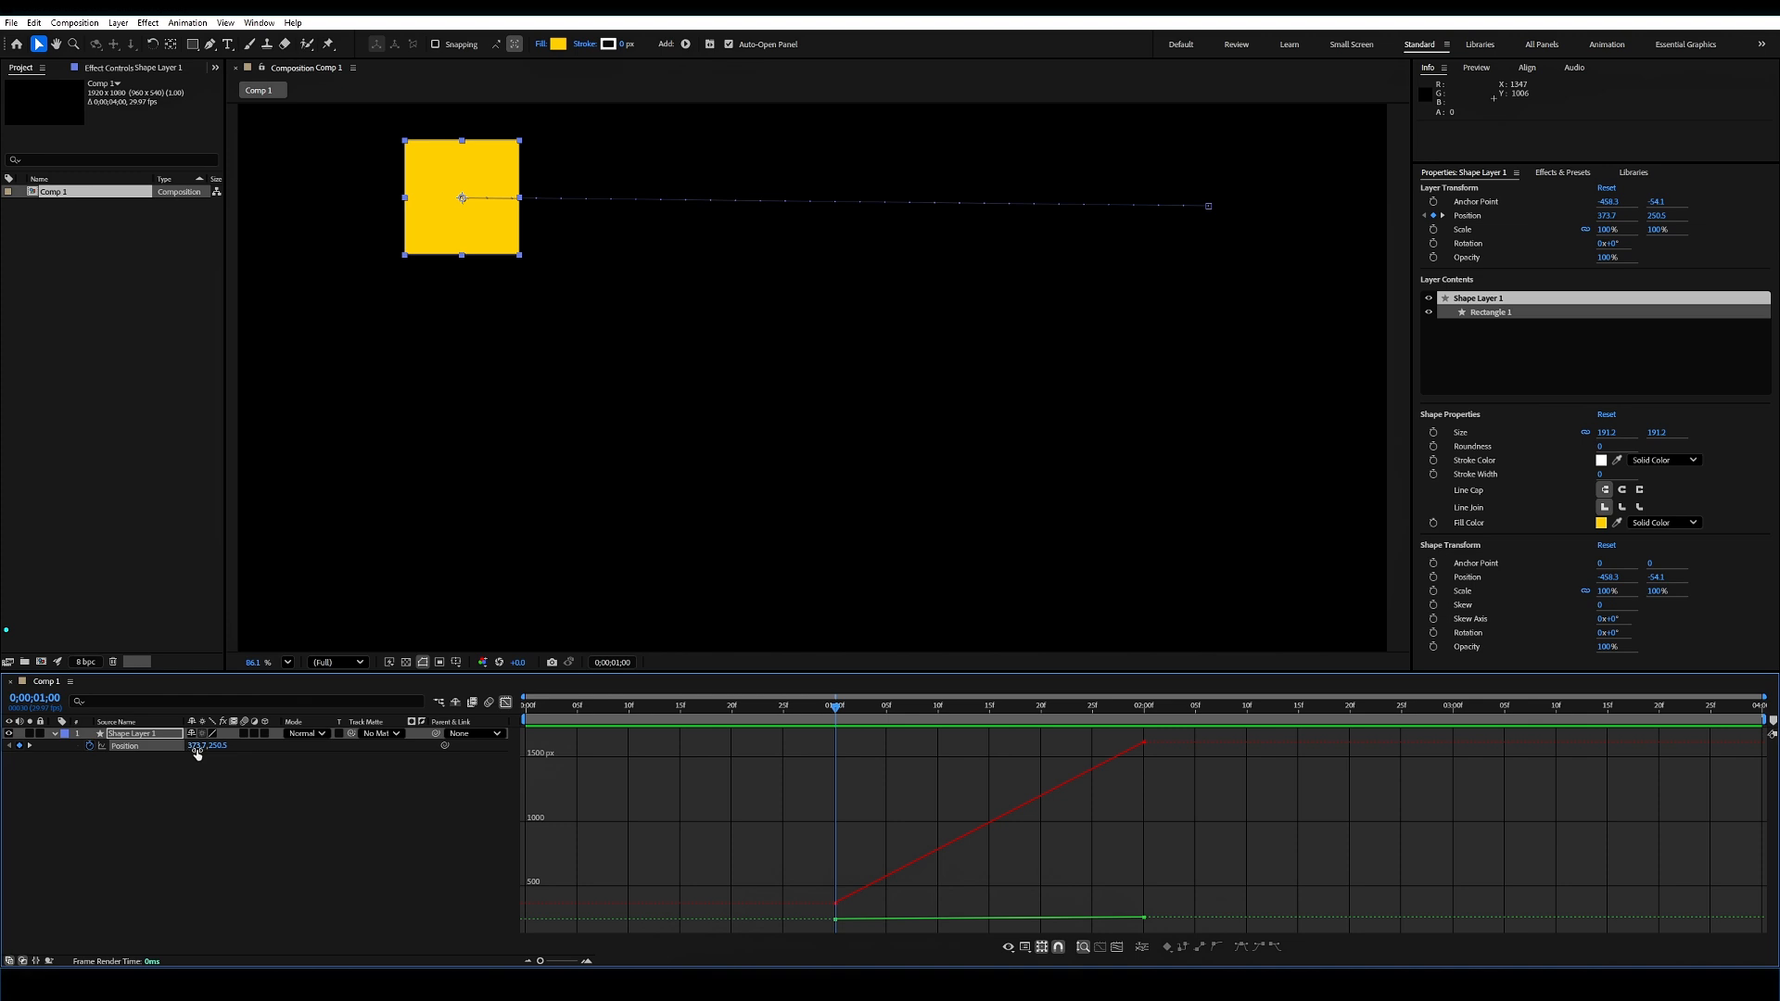
{"action": "left_click_drag", "start_coordinate": [851, 707], "coordinate": [1146, 709]}
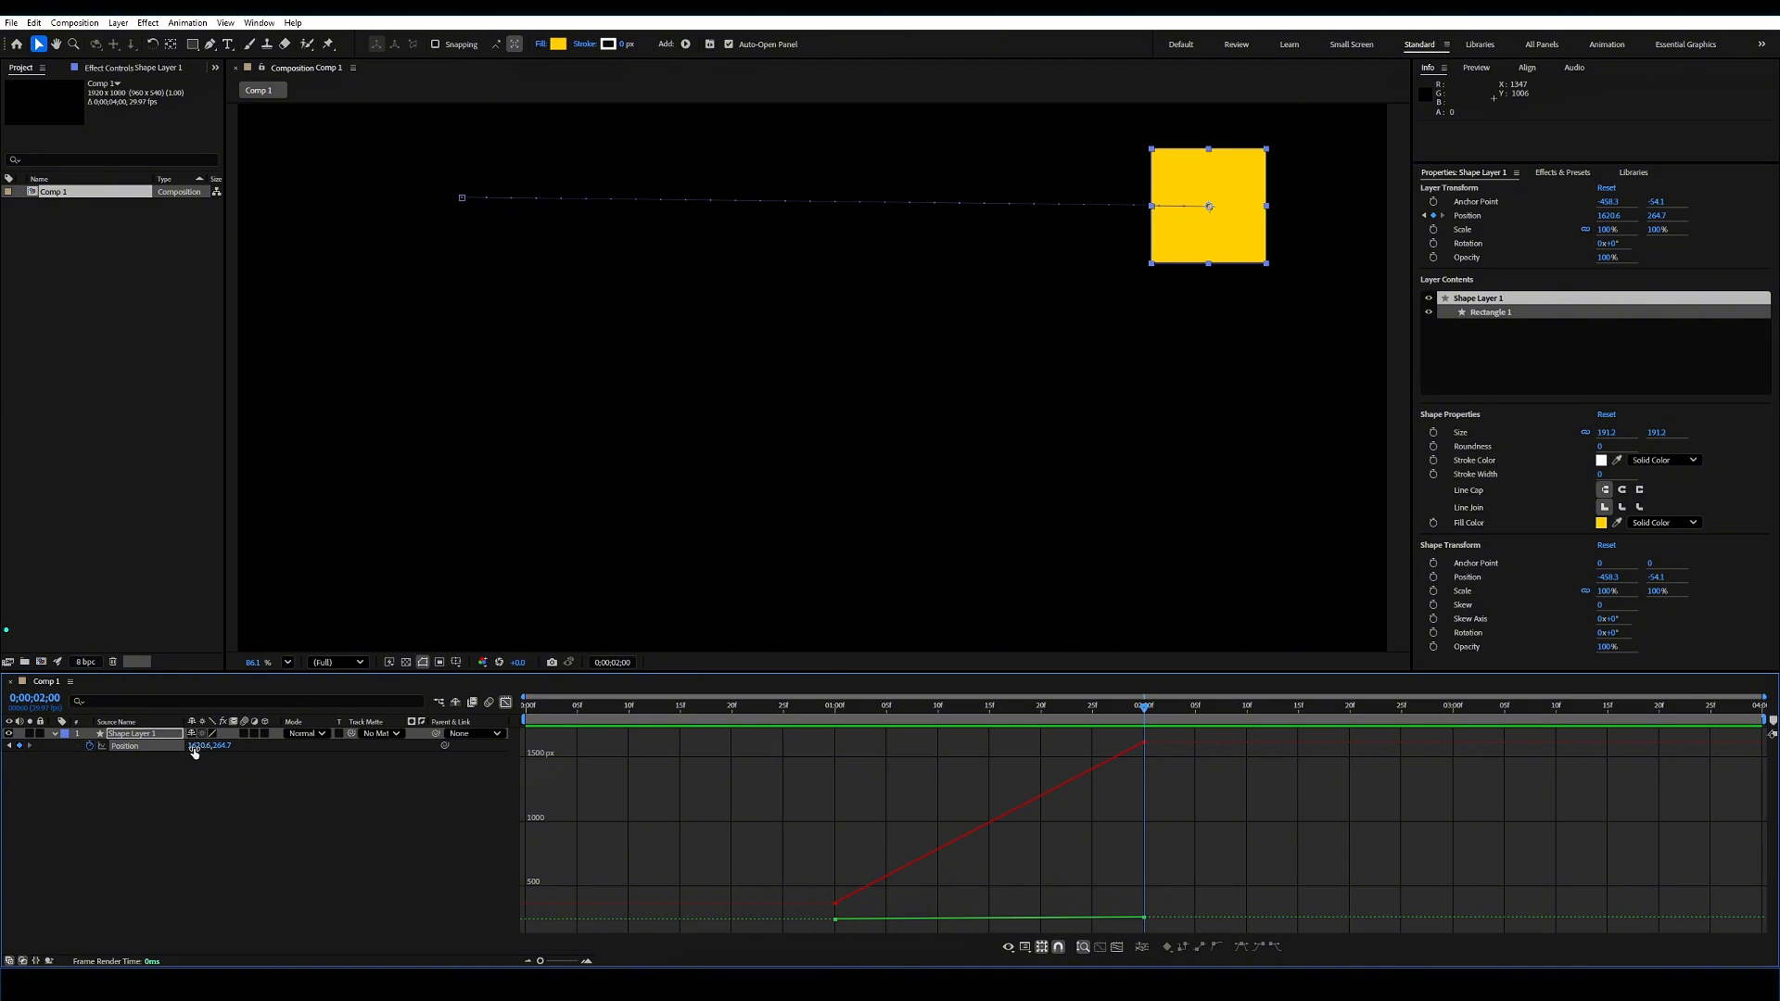
{"action": "left_click", "coordinate": [837, 708]}
Step: Examine the X and Y Position curves at both keyframes of the value graph, and scrub back to 0;00;01;11
{"action": "mouse_move", "coordinate": [836, 910]}
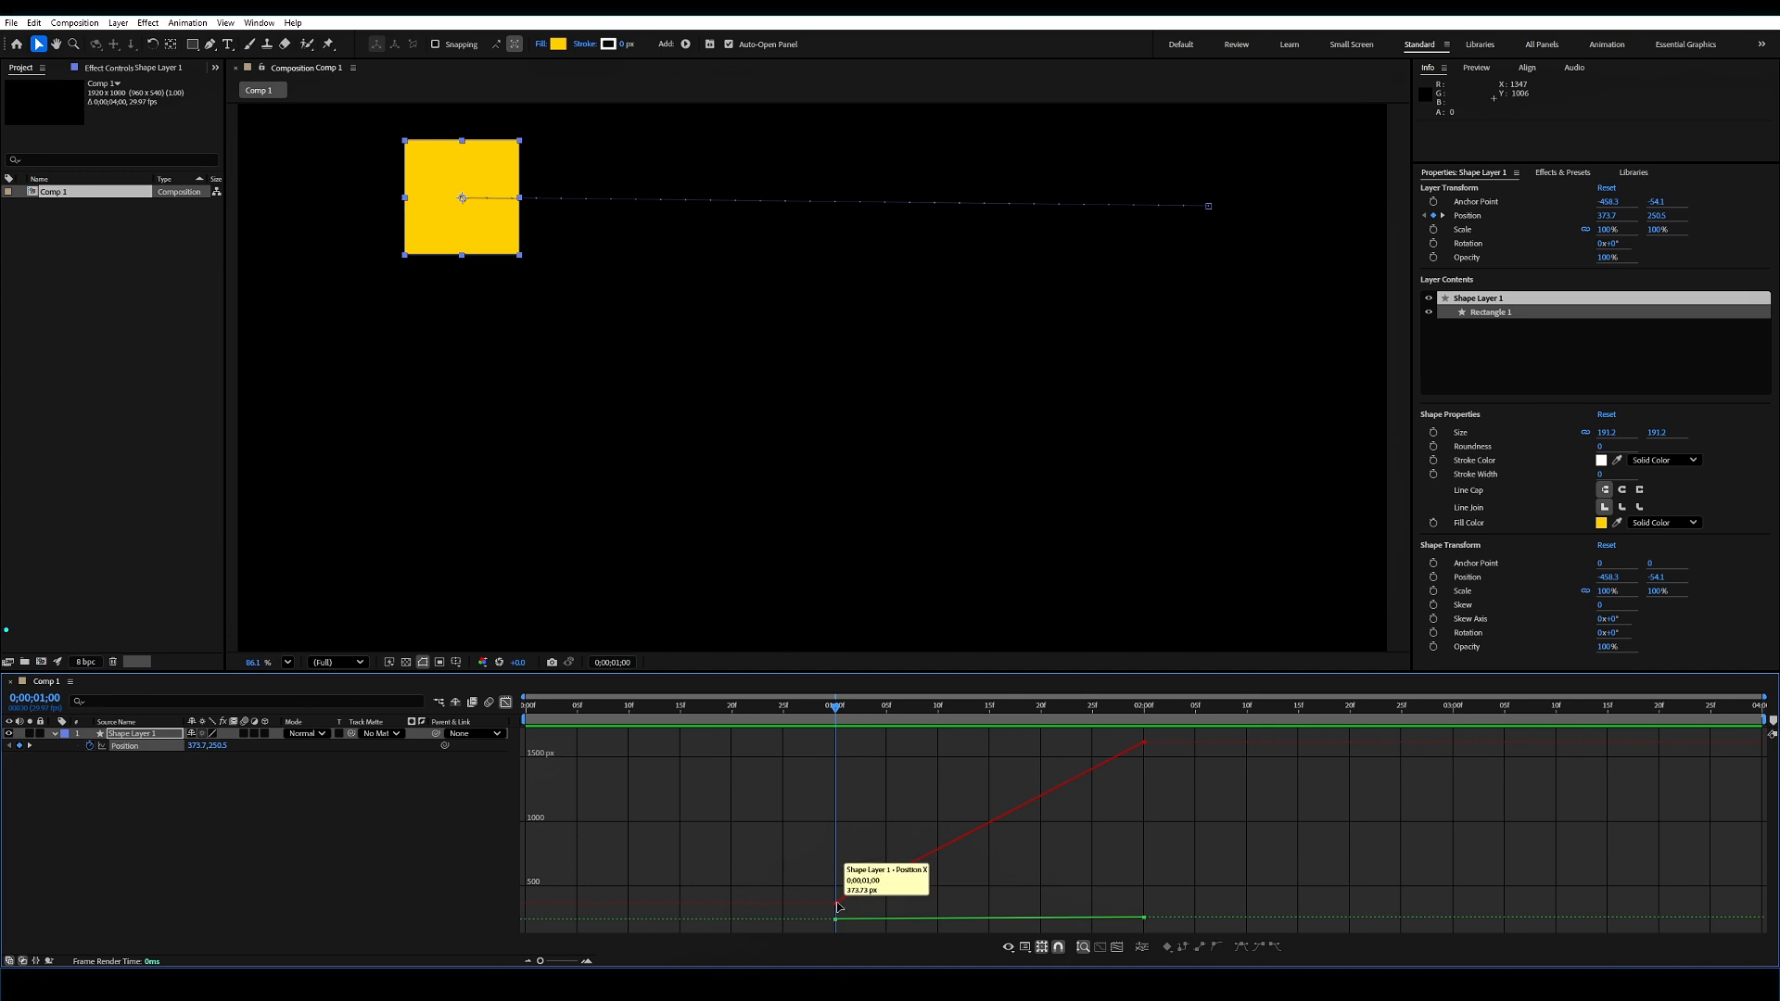
{"action": "left_click", "coordinate": [1031, 712]}
{"action": "left_click_drag", "start_coordinate": [1031, 712], "coordinate": [1146, 705]}
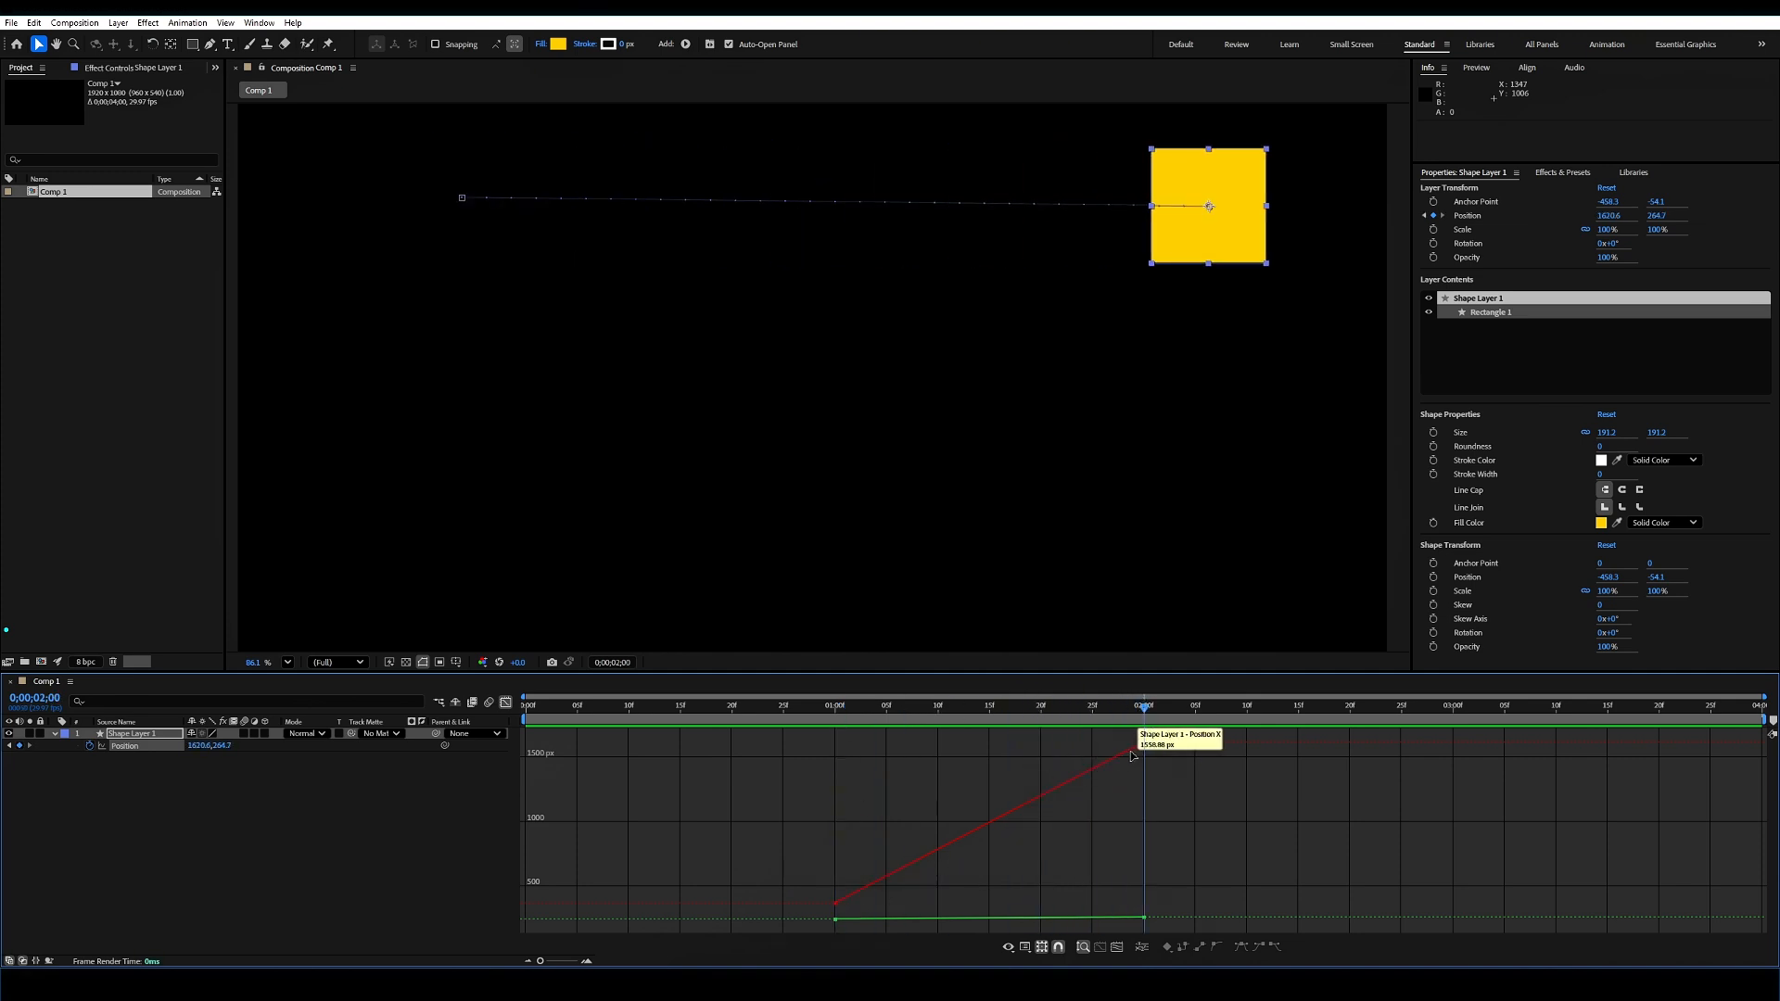
{"action": "mouse_move", "coordinate": [1146, 746]}
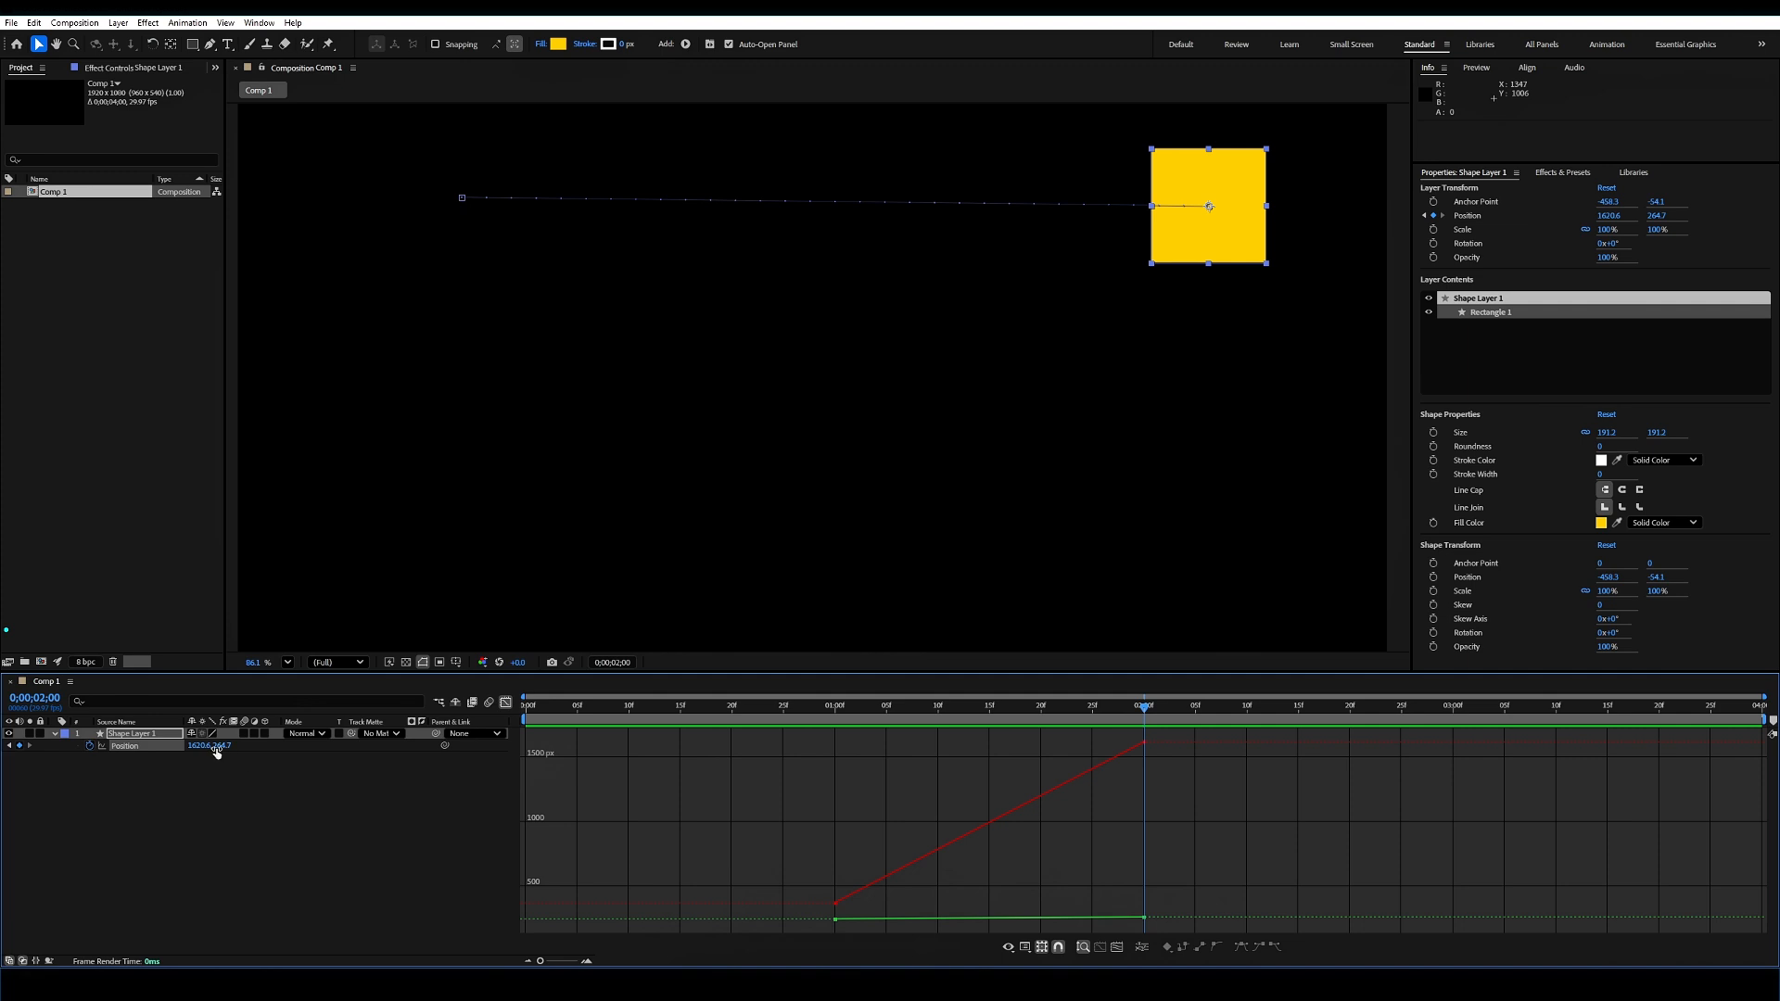
{"action": "left_click", "coordinate": [835, 708]}
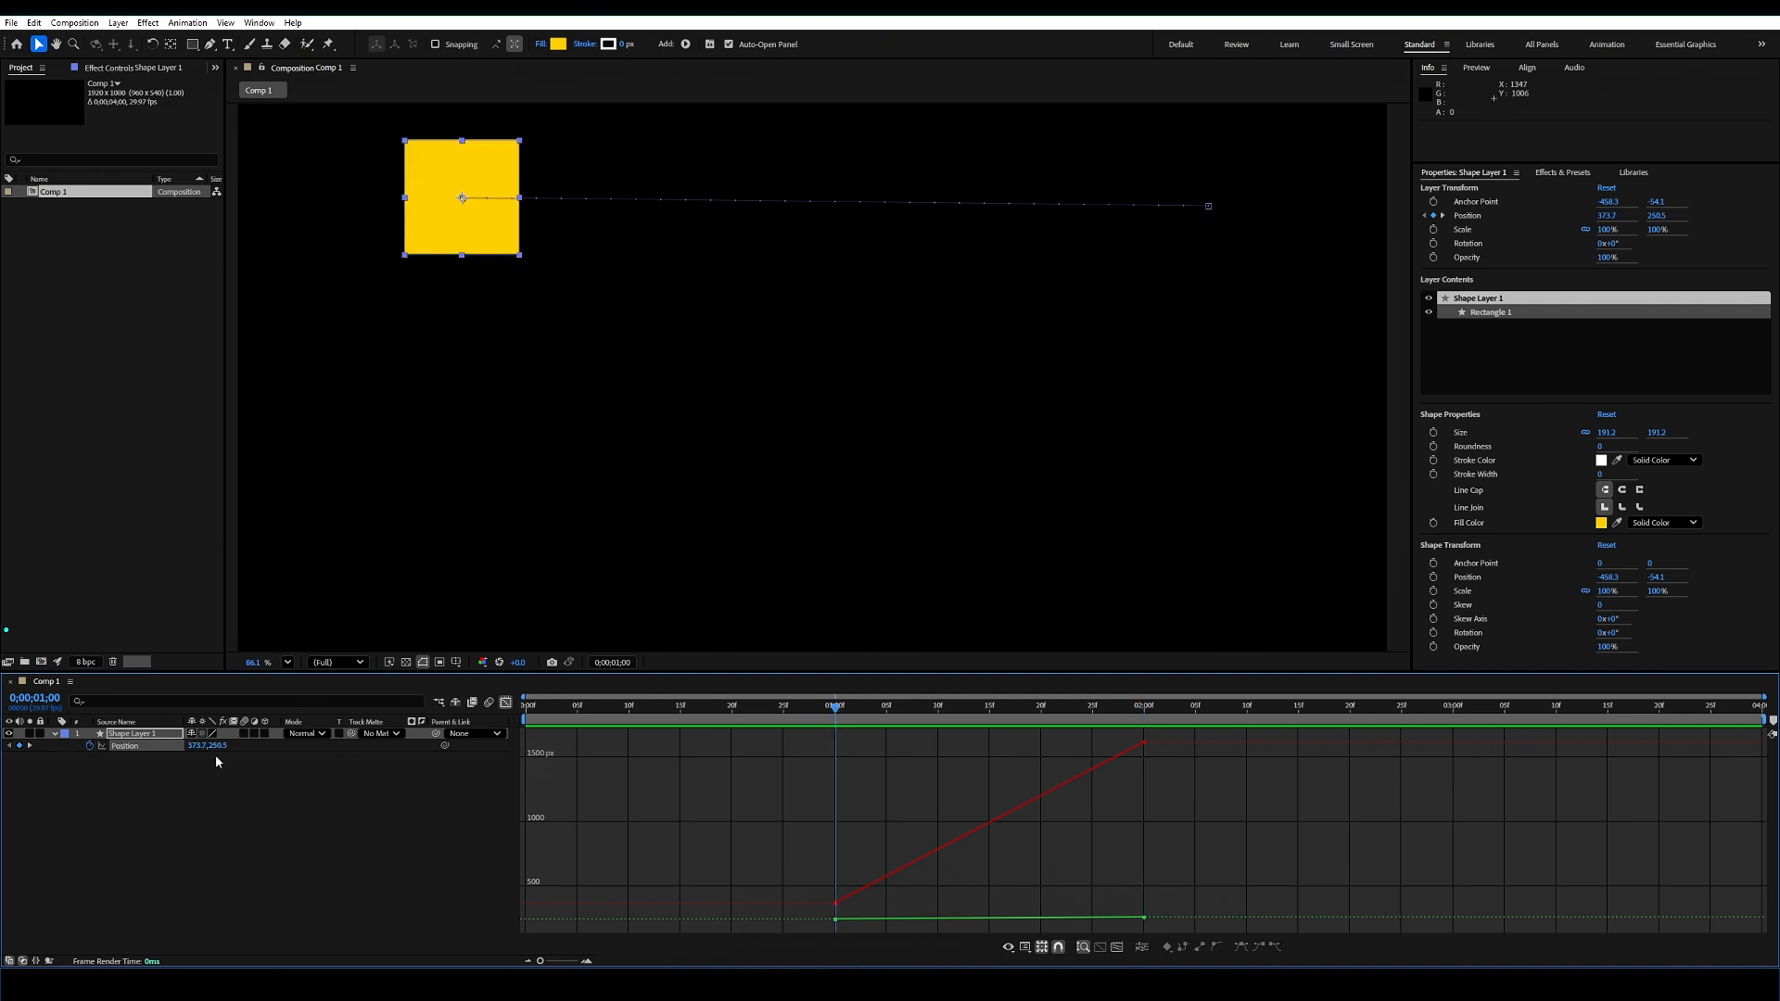
{"action": "left_click_drag", "start_coordinate": [832, 712], "coordinate": [1147, 710]}
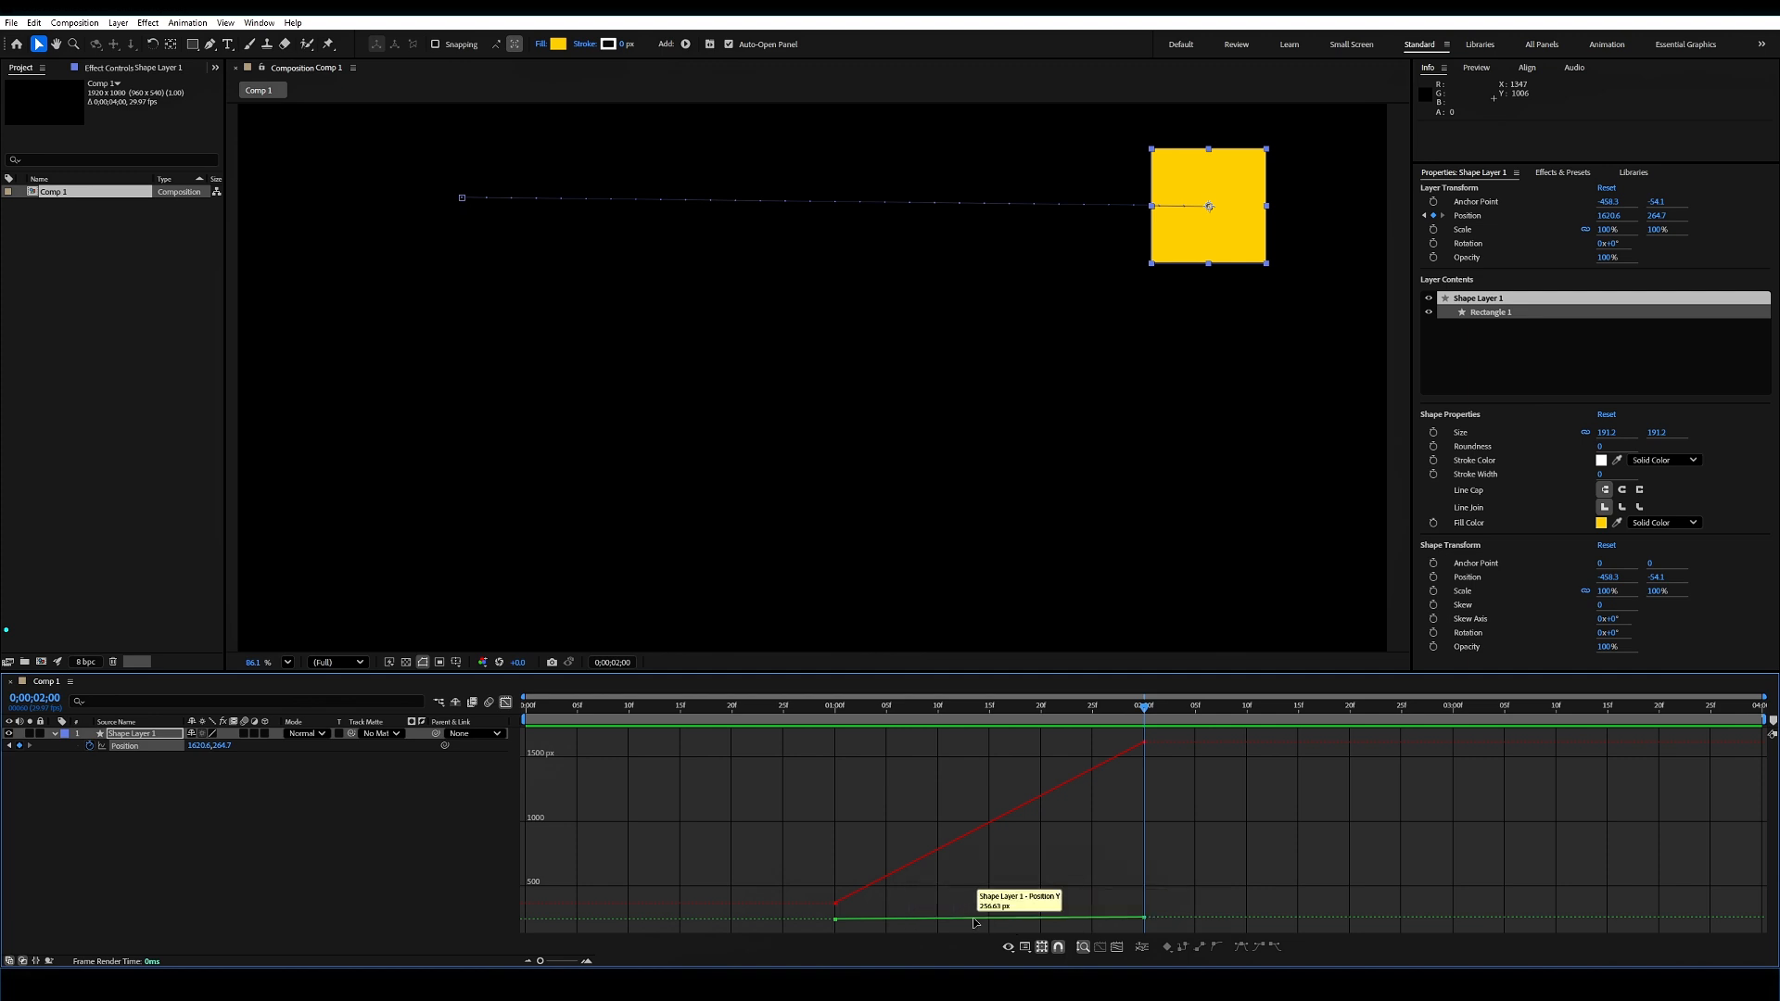
{"action": "left_click_drag", "start_coordinate": [1100, 713], "coordinate": [948, 715]}
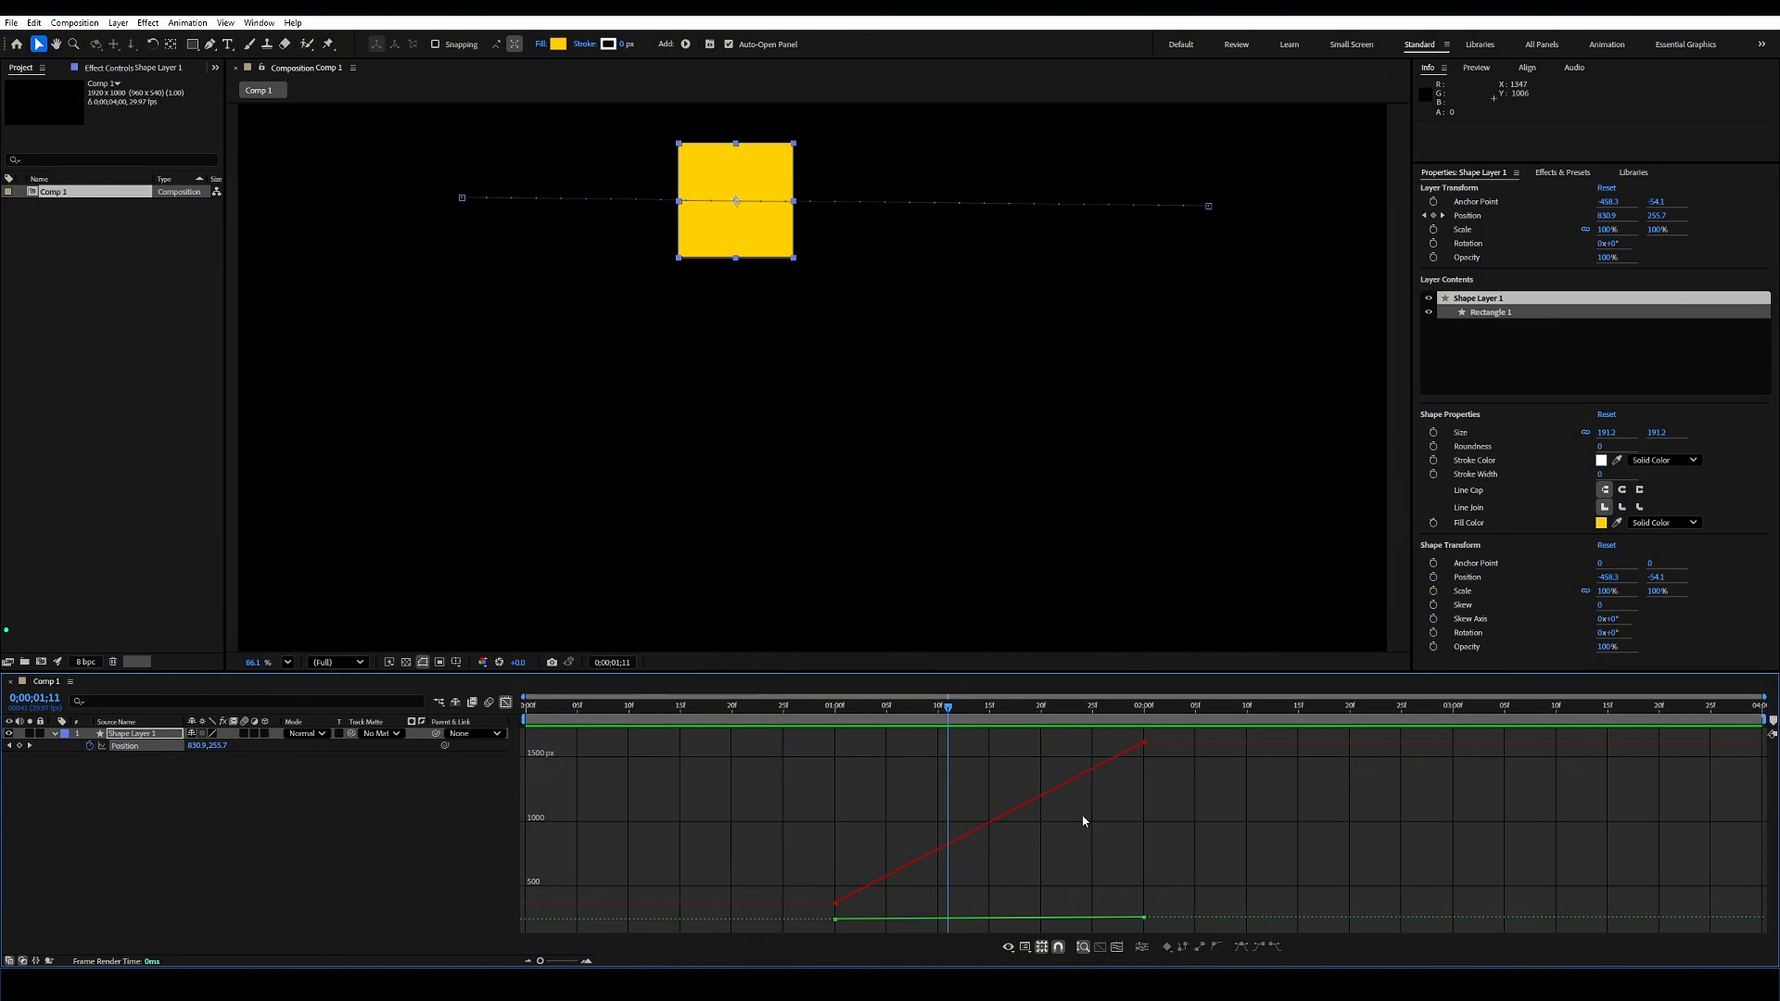
Step: Switch the Graph Editor to the speed graph and scrub from 0;00;01;00 to 0;00;01;23 to examine the linear motion
{"action": "left_click", "coordinate": [1025, 947]}
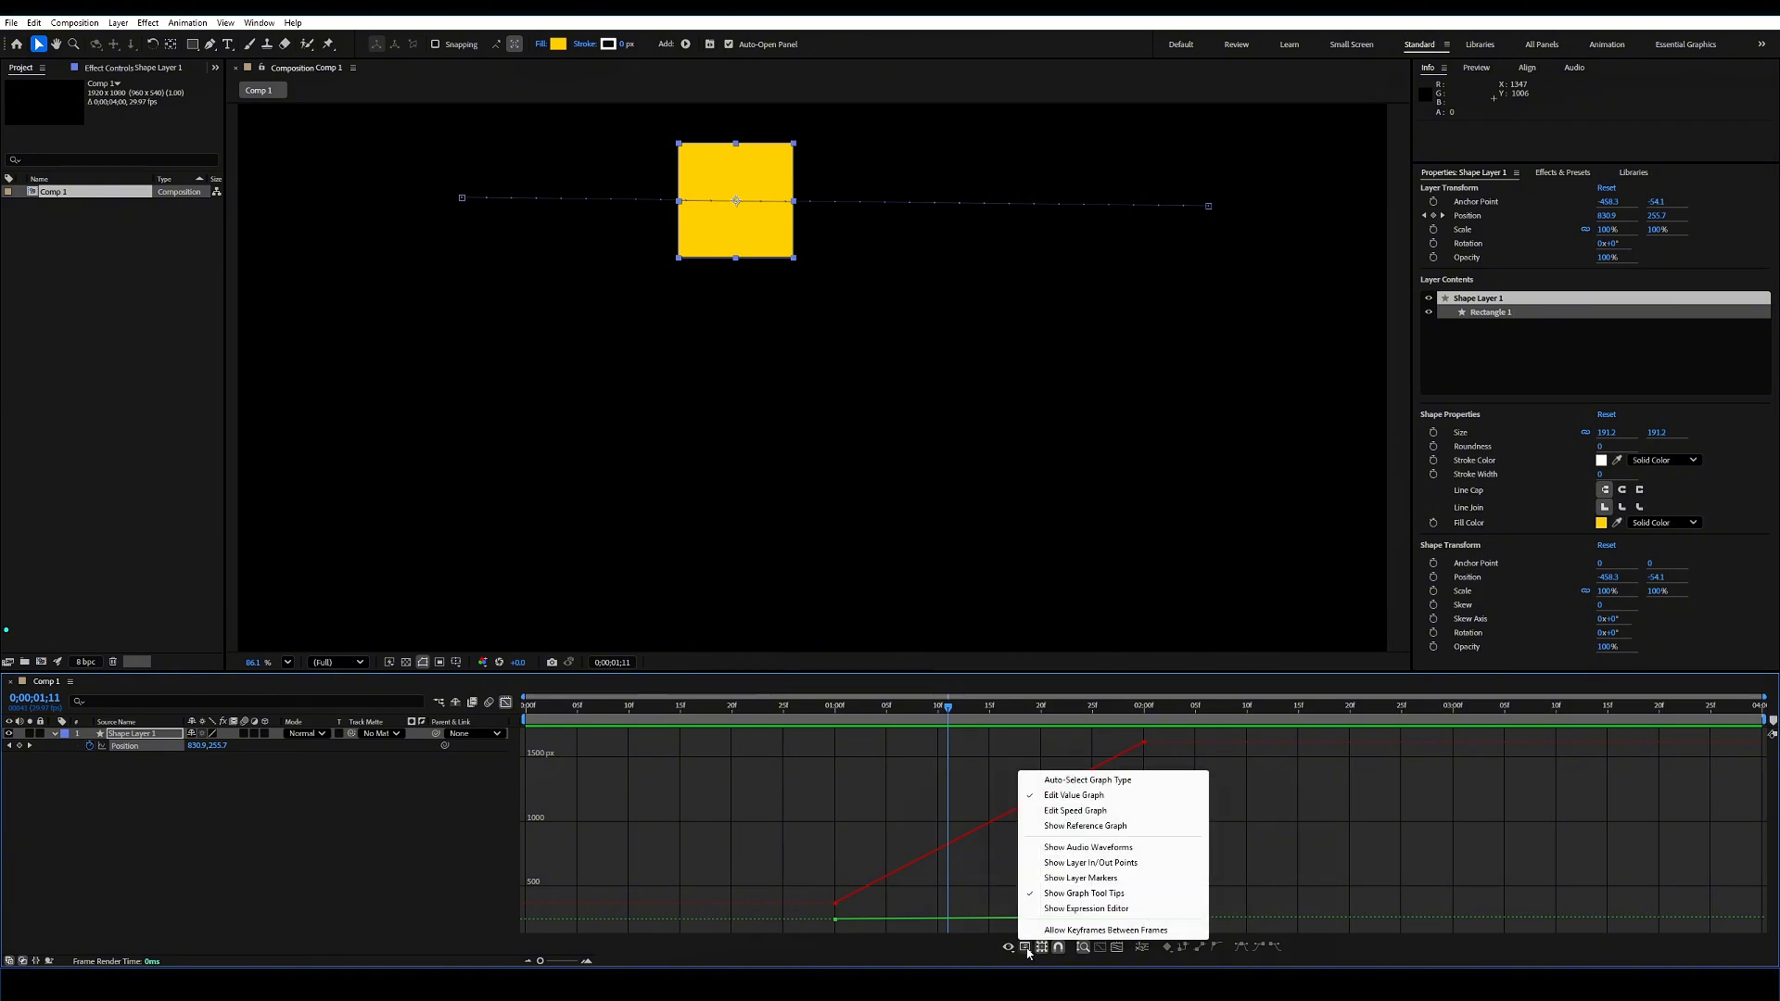
{"action": "right_click", "coordinate": [975, 772]}
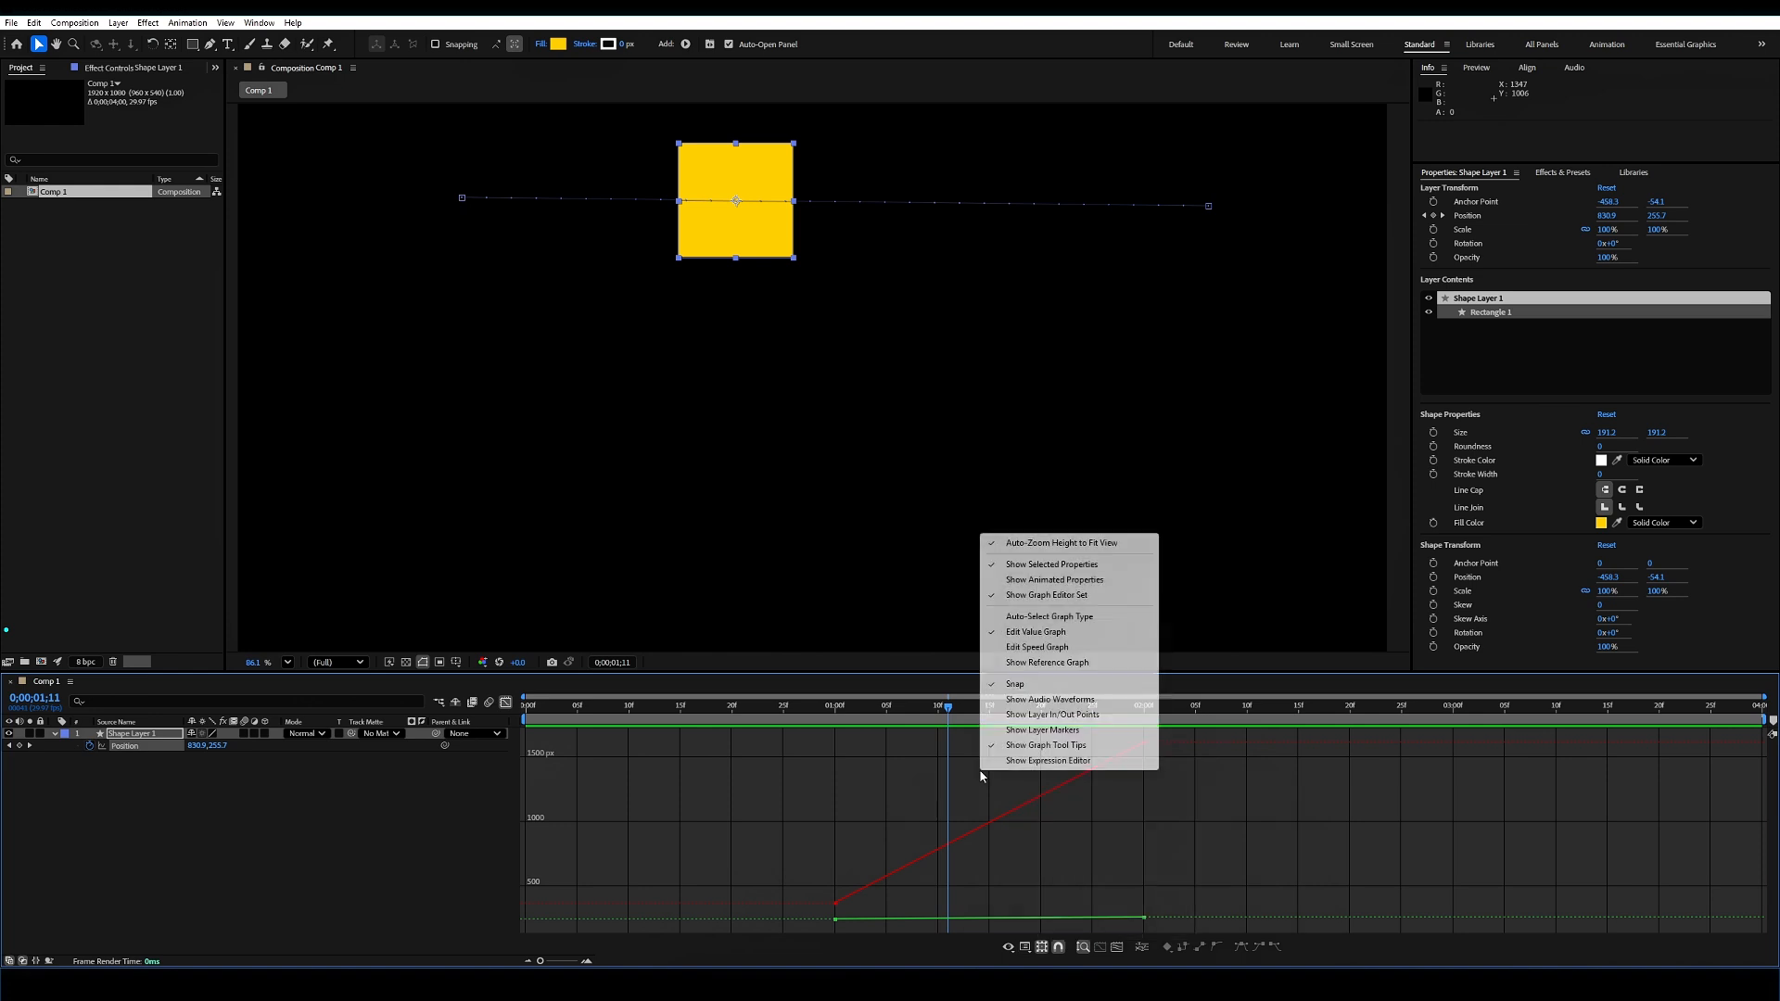
{"action": "left_click", "coordinate": [1028, 649]}
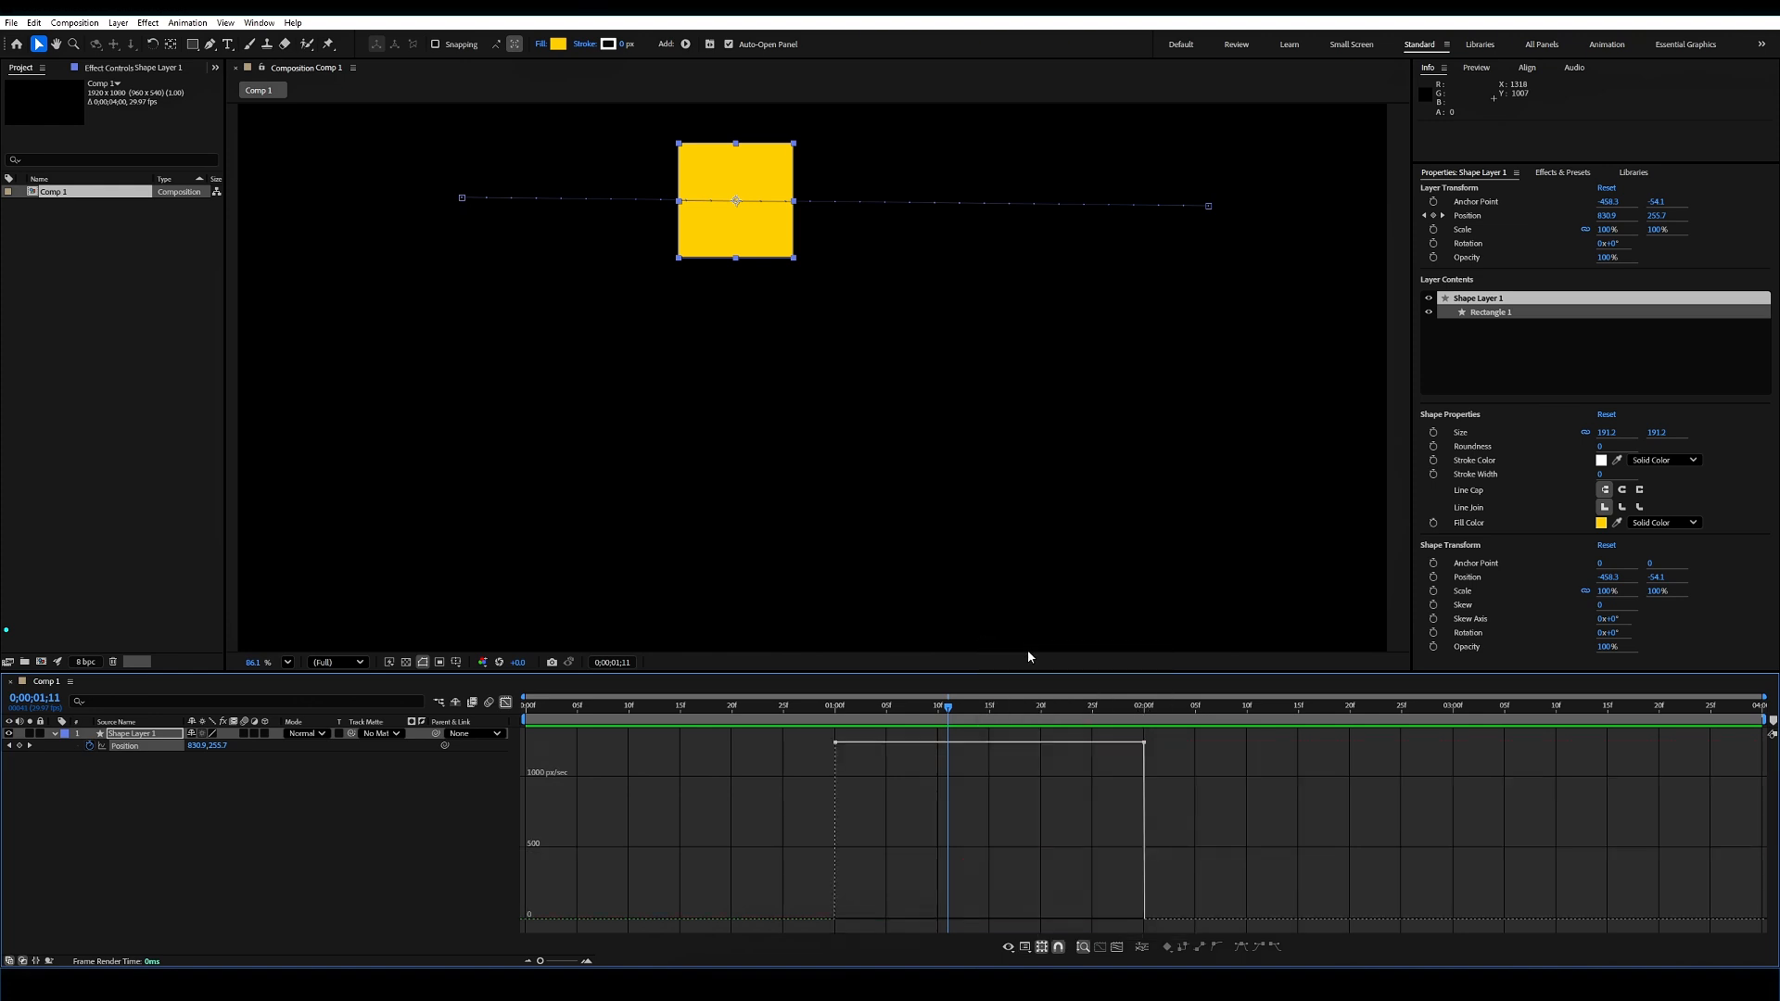
{"action": "left_click_drag", "start_coordinate": [927, 715], "coordinate": [841, 717]}
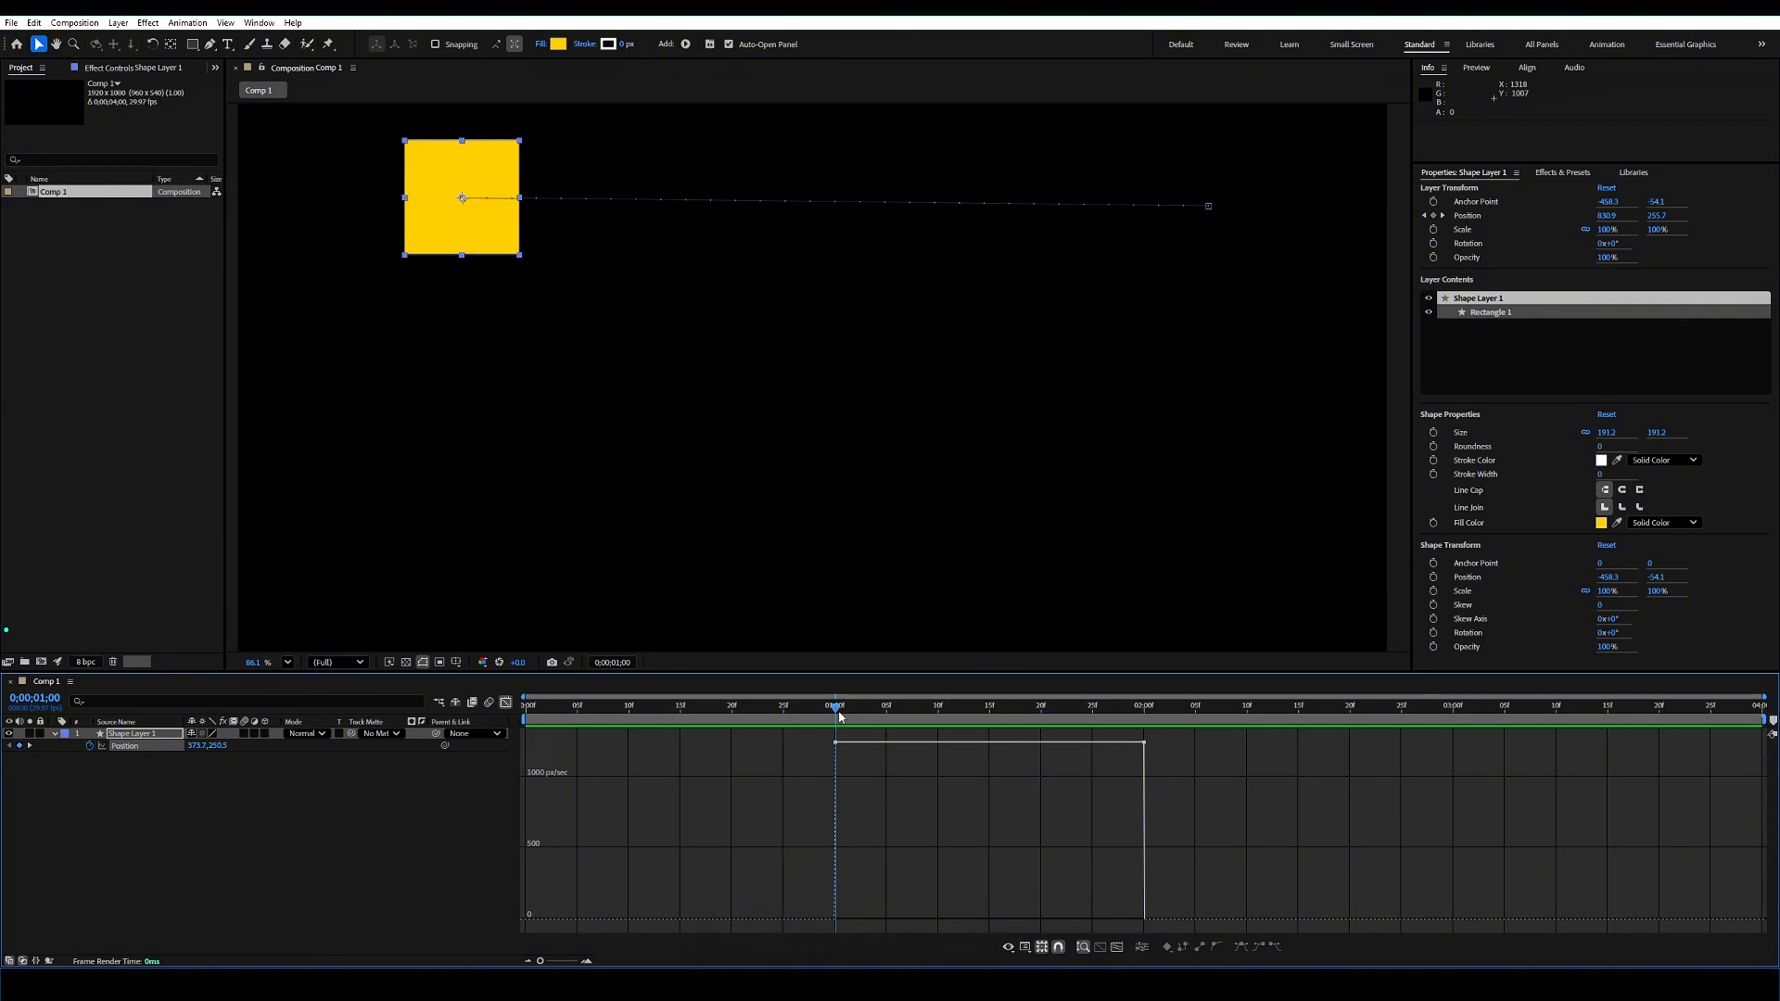
{"action": "left_click_drag", "start_coordinate": [839, 717], "coordinate": [1076, 714]}
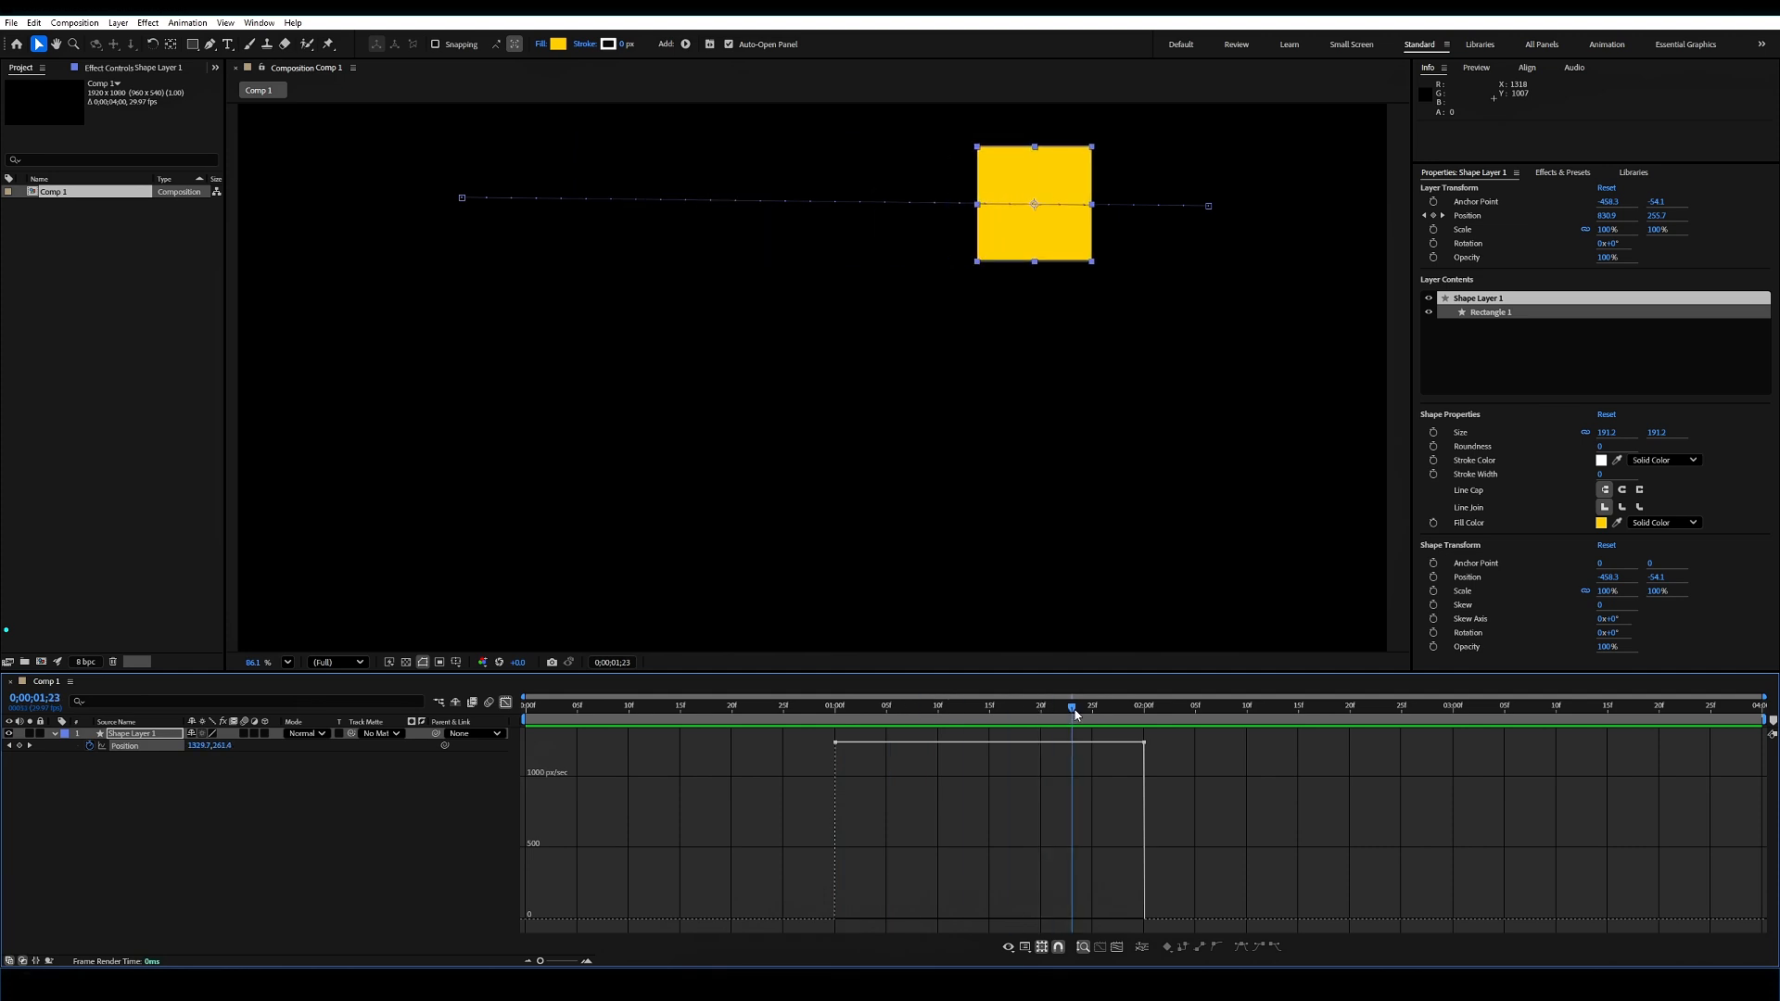
Step: Select both Position keyframes in the value graph, compare them with the speed graph, and return to 0;00;01;00
{"action": "right_click", "coordinate": [978, 785]}
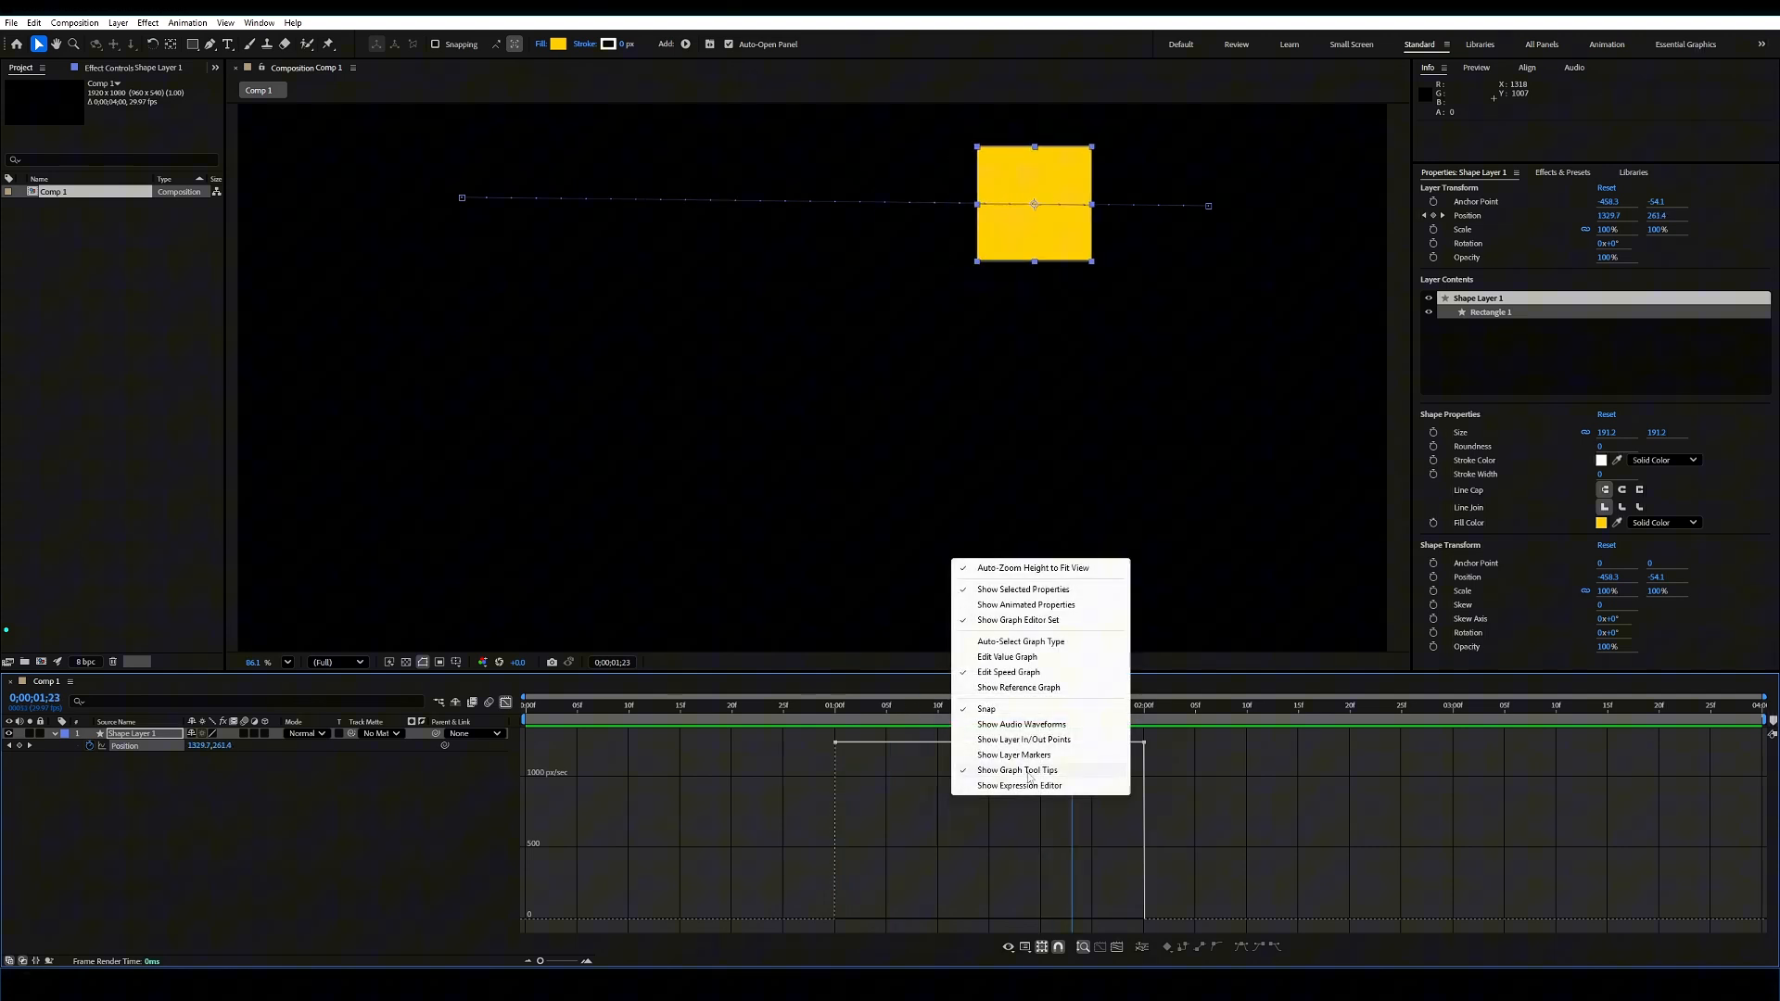
{"action": "left_click", "coordinate": [984, 658]}
{"action": "left_click_drag", "start_coordinate": [1199, 837], "coordinate": [790, 921]}
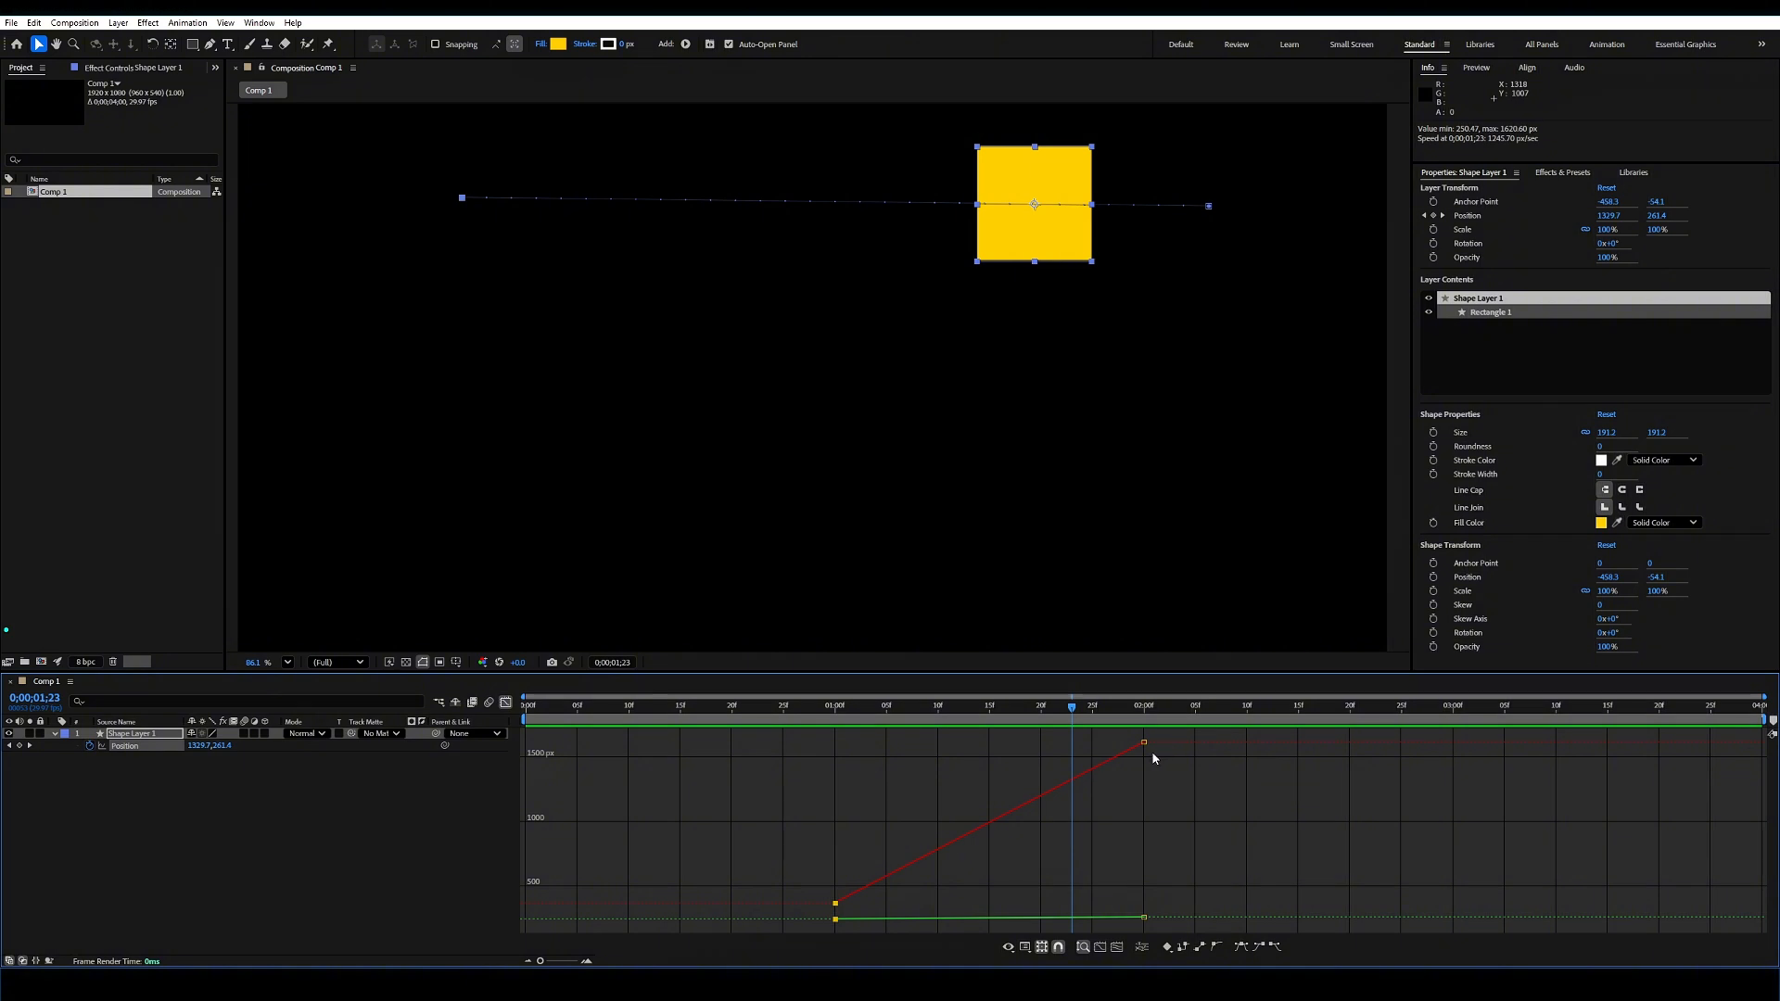
{"action": "mouse_move", "coordinate": [1144, 742]}
{"action": "left_mouse_down"}
{"action": "mouse_move", "coordinate": [1144, 816]}
{"action": "mouse_move", "coordinate": [1144, 748]}
{"action": "left_mouse_up"}
{"action": "right_click", "coordinate": [944, 786]}
{"action": "left_click", "coordinate": [955, 651]}
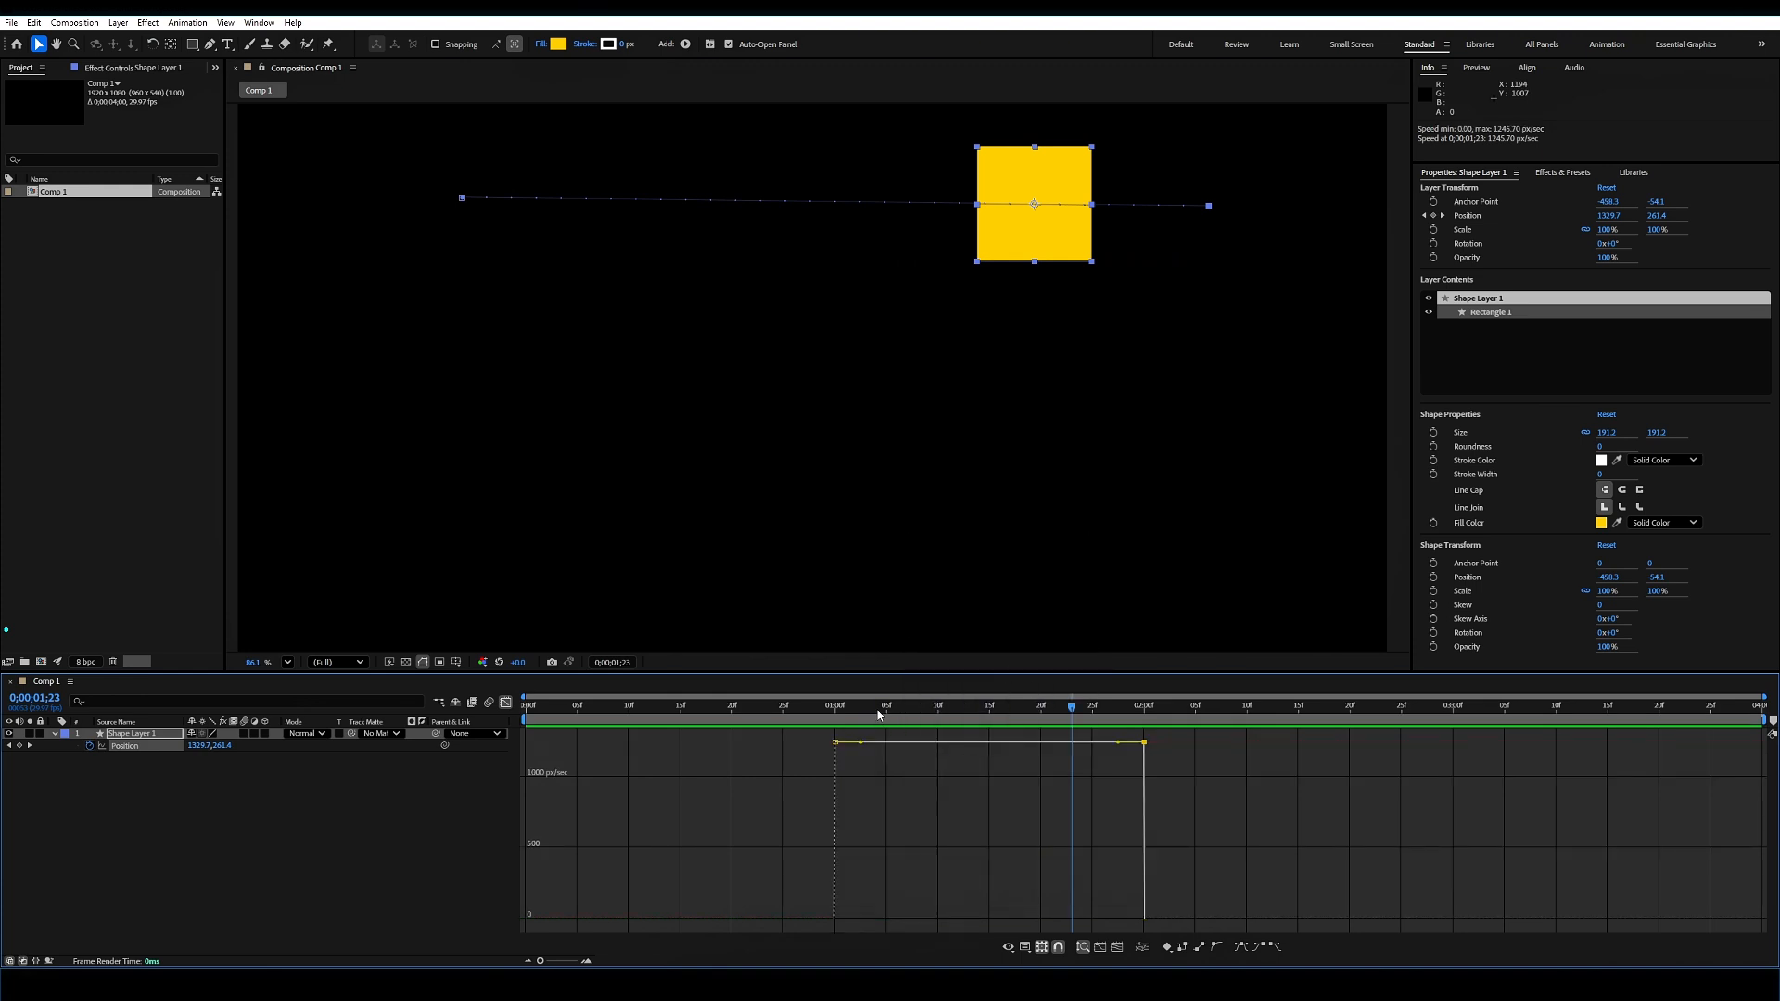
{"action": "left_click_drag", "start_coordinate": [872, 710], "coordinate": [844, 710]}
Step: Return to the layer timeline and select Shape Layer 1 with the playhead at 0;00;01;00
{"action": "left_click", "coordinate": [1189, 865]}
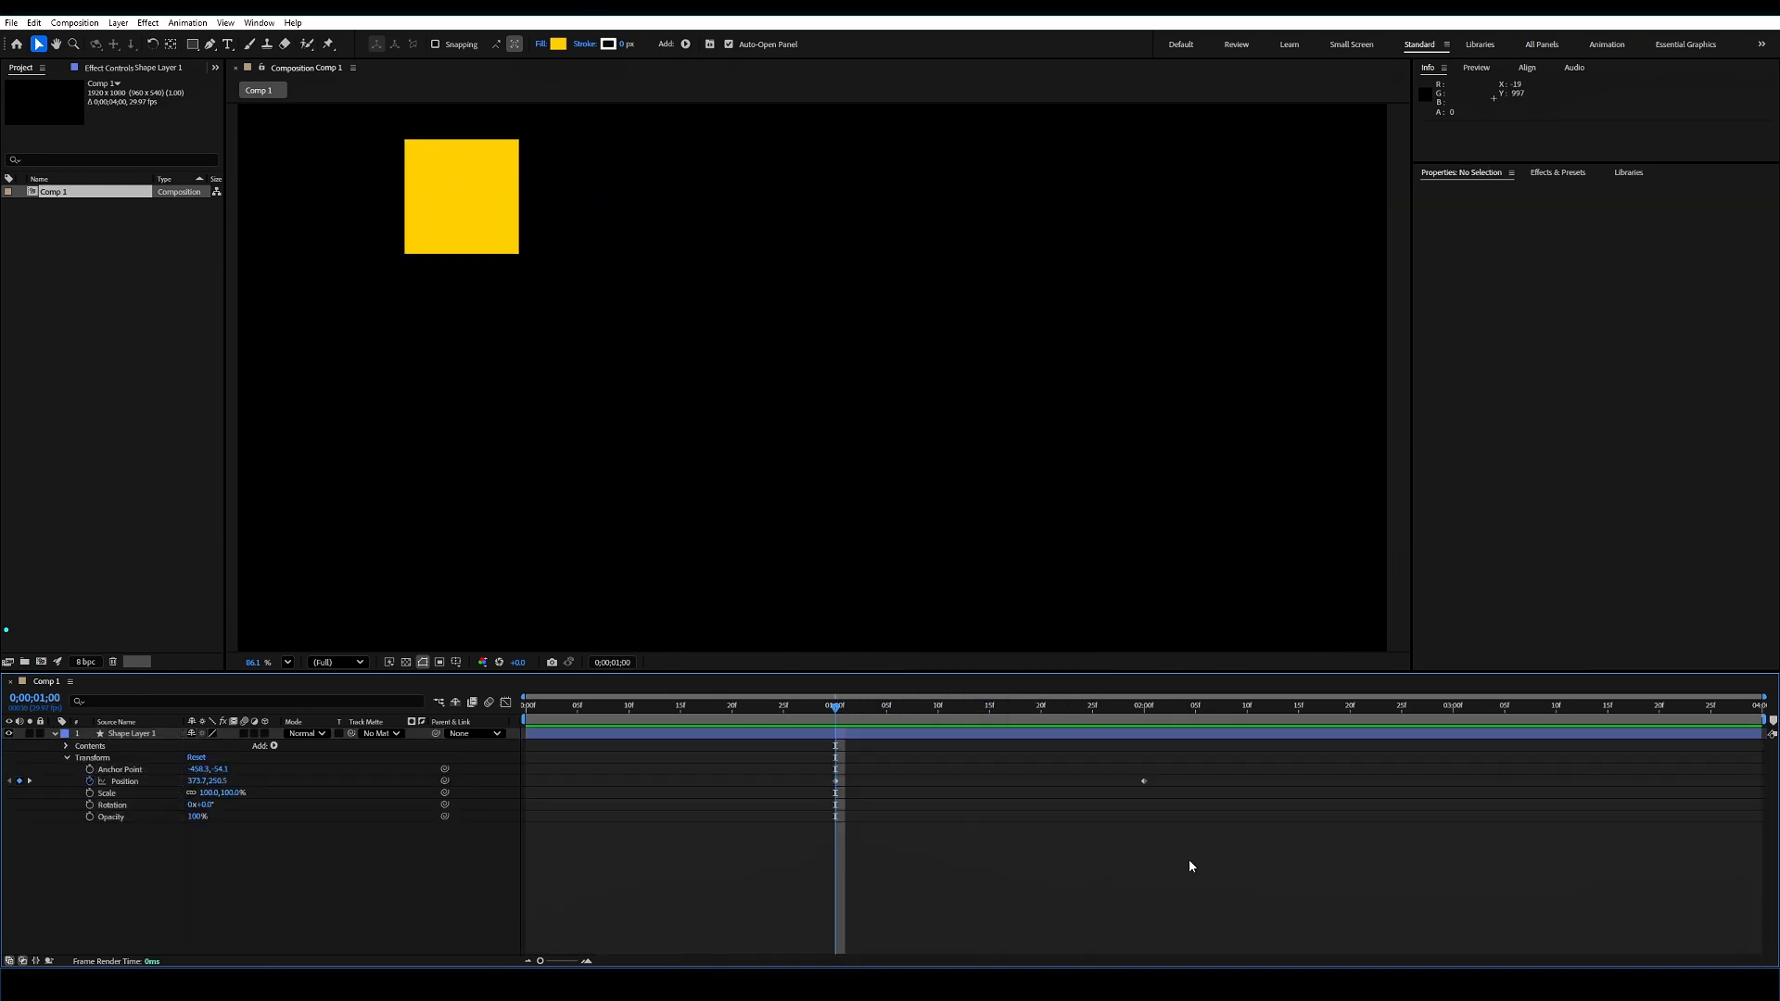
{"action": "left_click_drag", "start_coordinate": [1187, 839], "coordinate": [786, 755]}
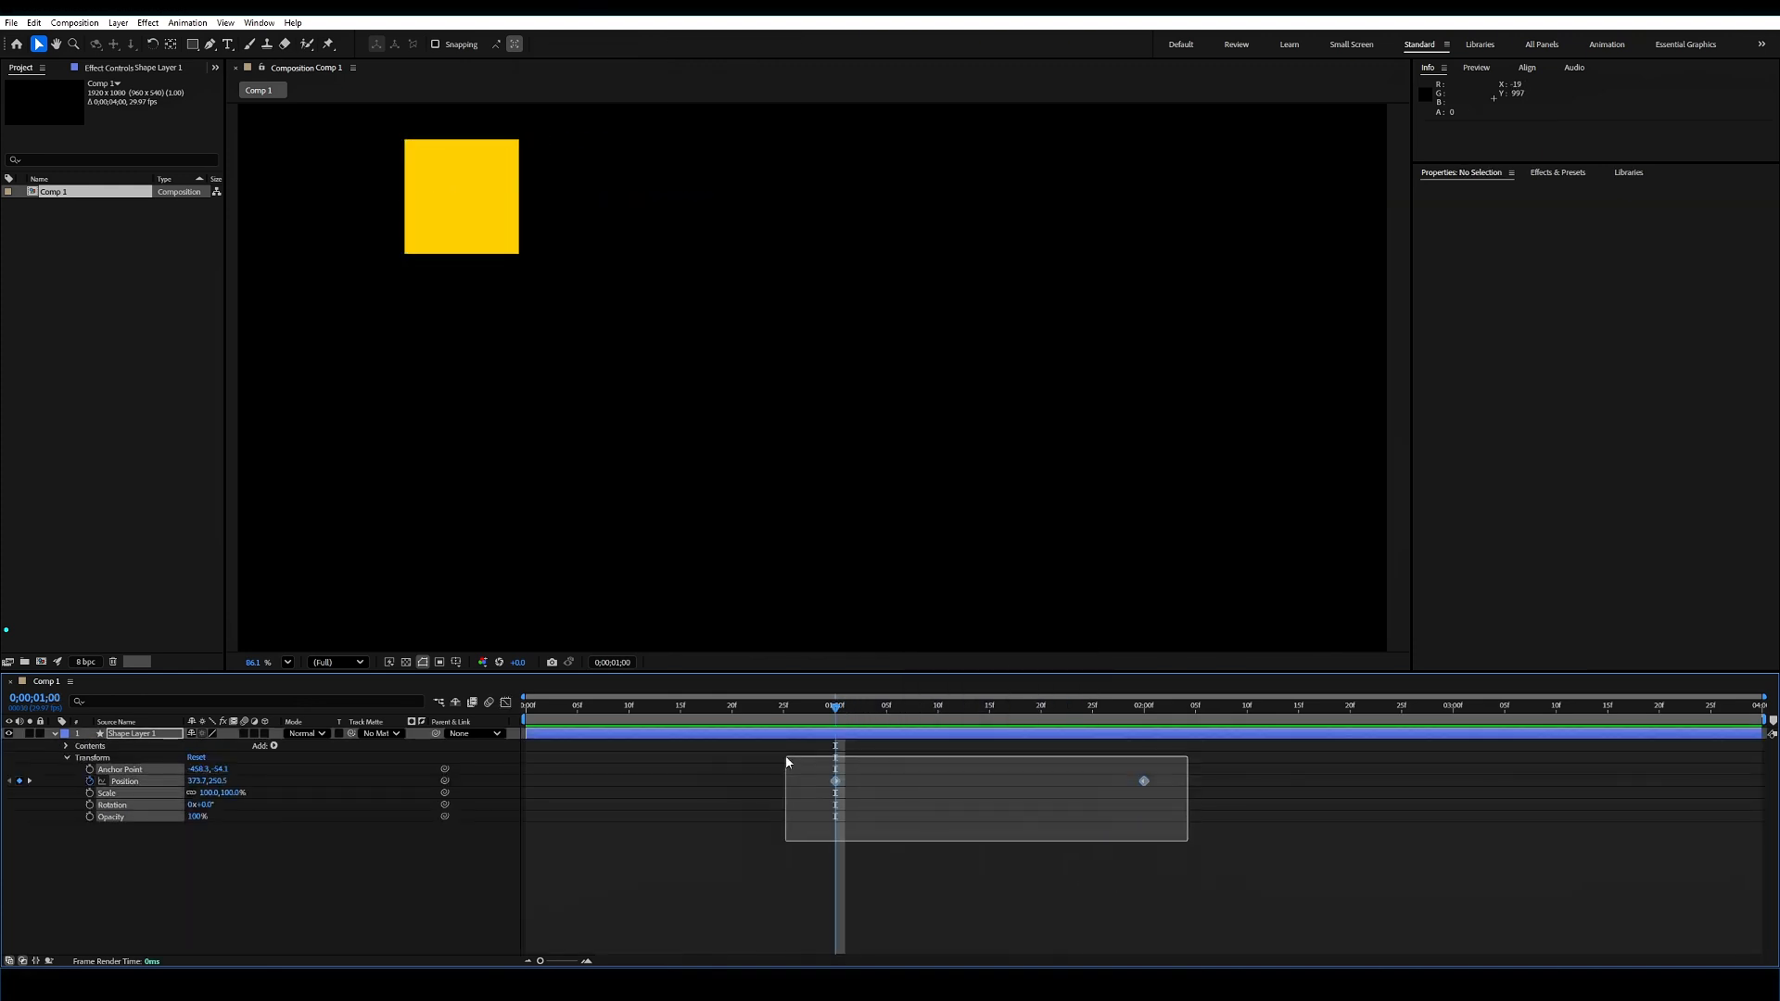
{"action": "left_click", "coordinate": [139, 736]}
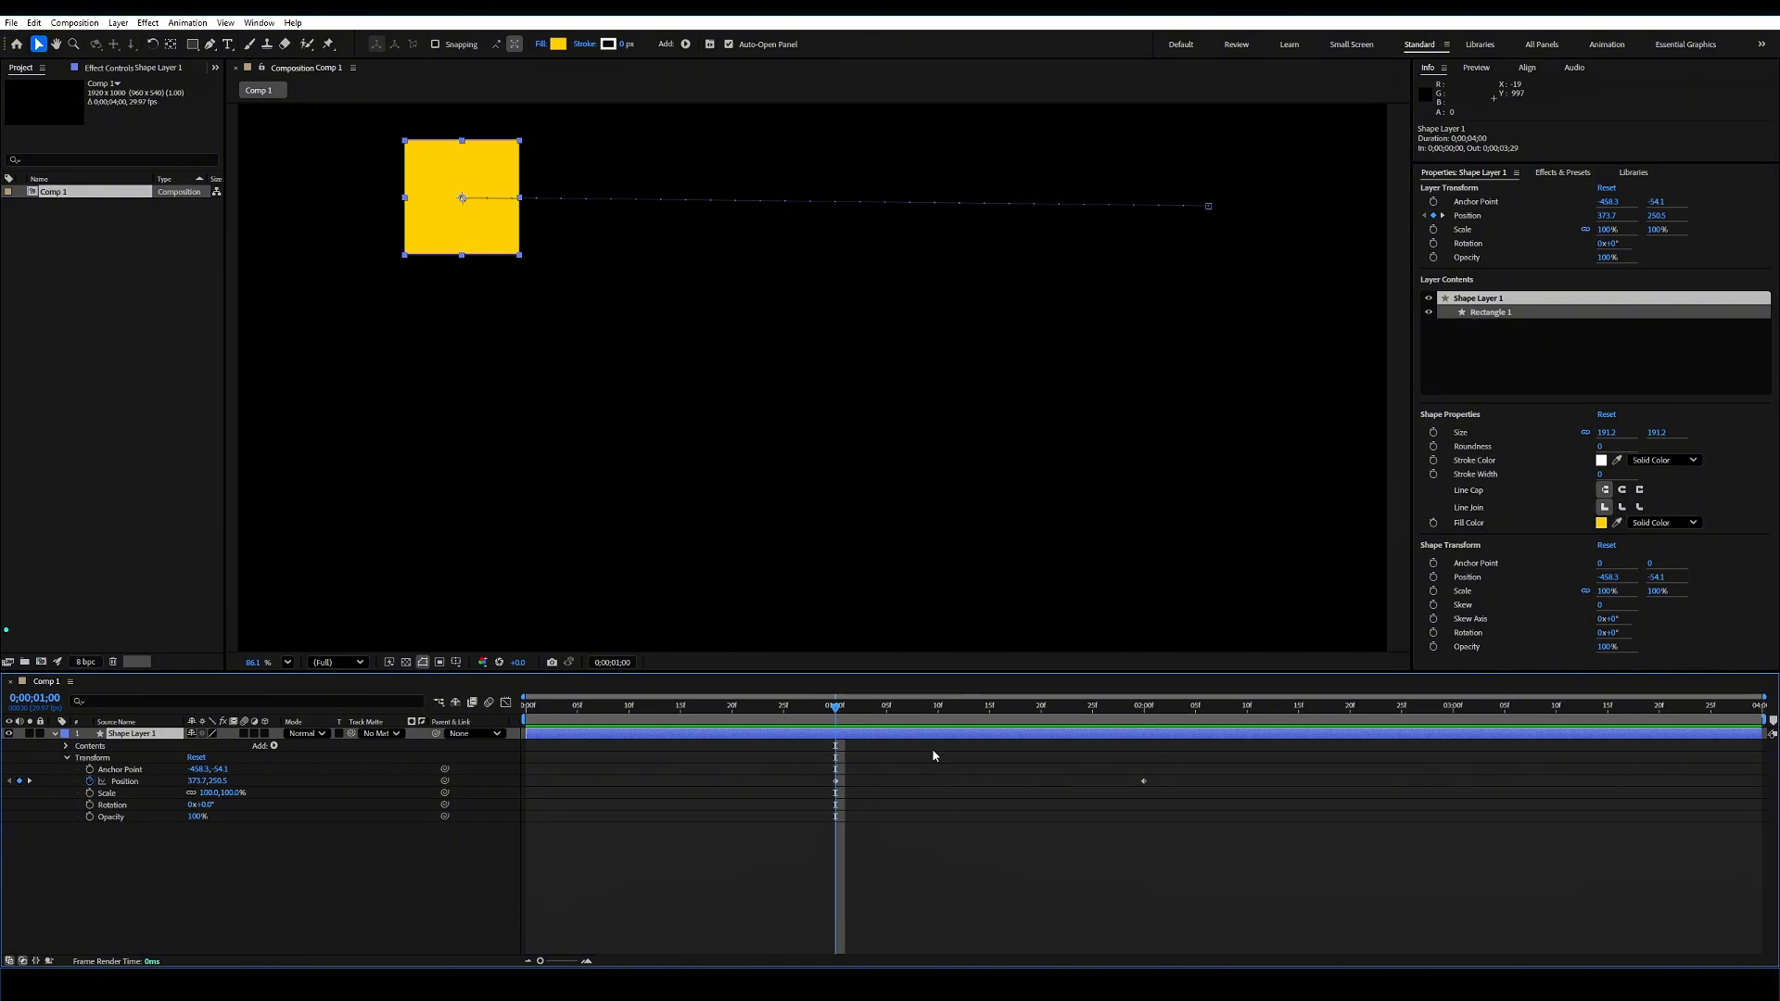
{"action": "mouse_move", "coordinate": [836, 708]}
{"action": "left_mouse_down"}
{"action": "mouse_move", "coordinate": [1105, 709]}
{"action": "mouse_move", "coordinate": [835, 722]}
{"action": "left_mouse_up"}
{"action": "left_click_drag", "start_coordinate": [654, 370], "coordinate": [661, 499]}
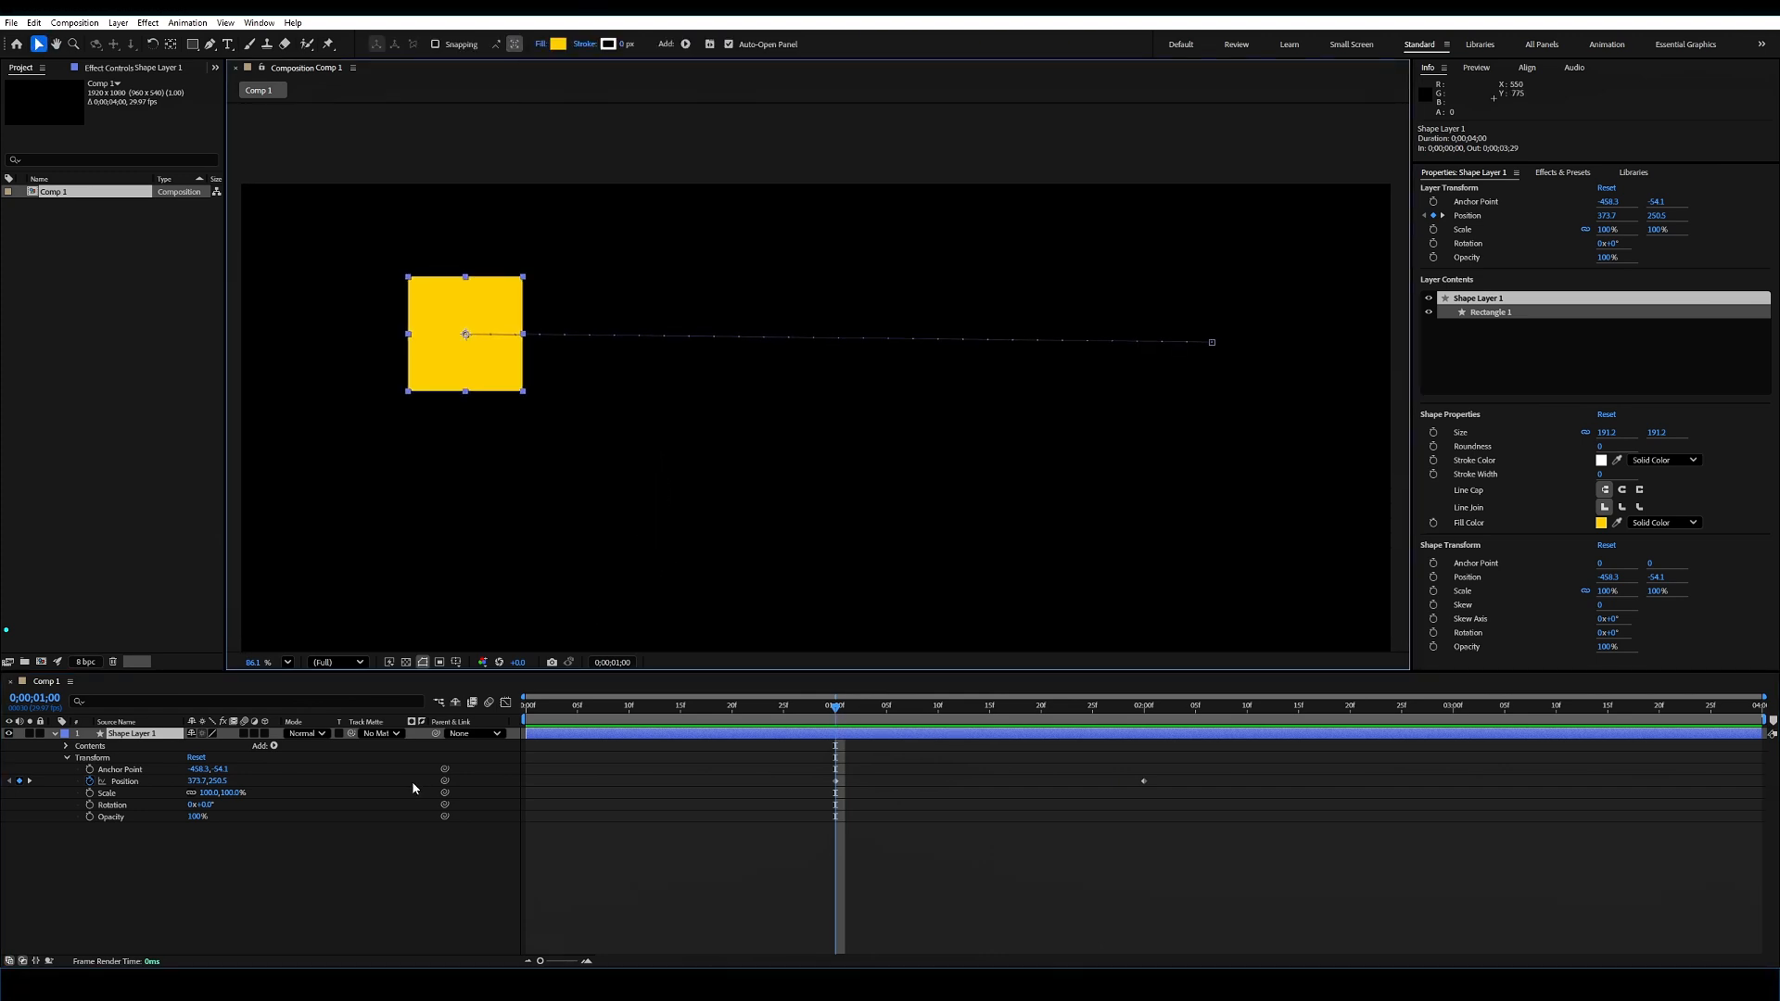
Step: Keyframe the layer's Rotation at 0° at 0;00;01;00 and 174° at 0;00;02;00, and preview the animation
{"action": "left_click", "coordinate": [90, 805]}
{"action": "left_click", "coordinate": [827, 830]}
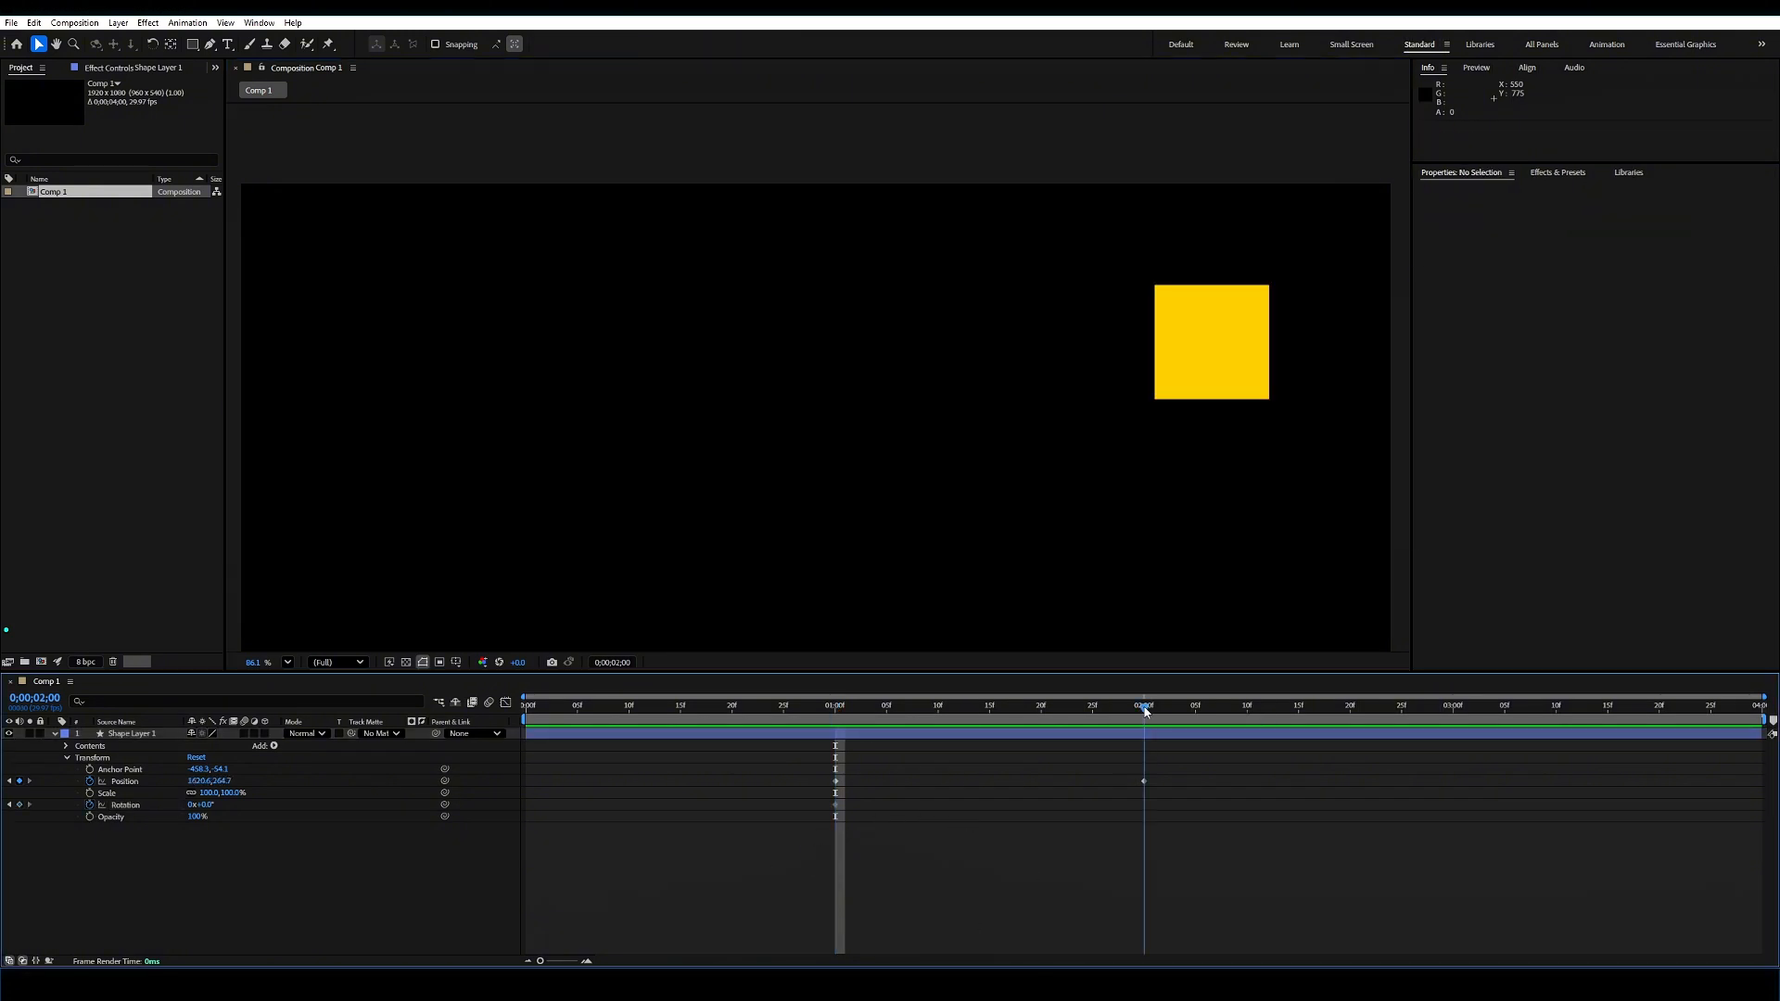
{"action": "left_click_drag", "start_coordinate": [200, 804], "coordinate": [321, 802]}
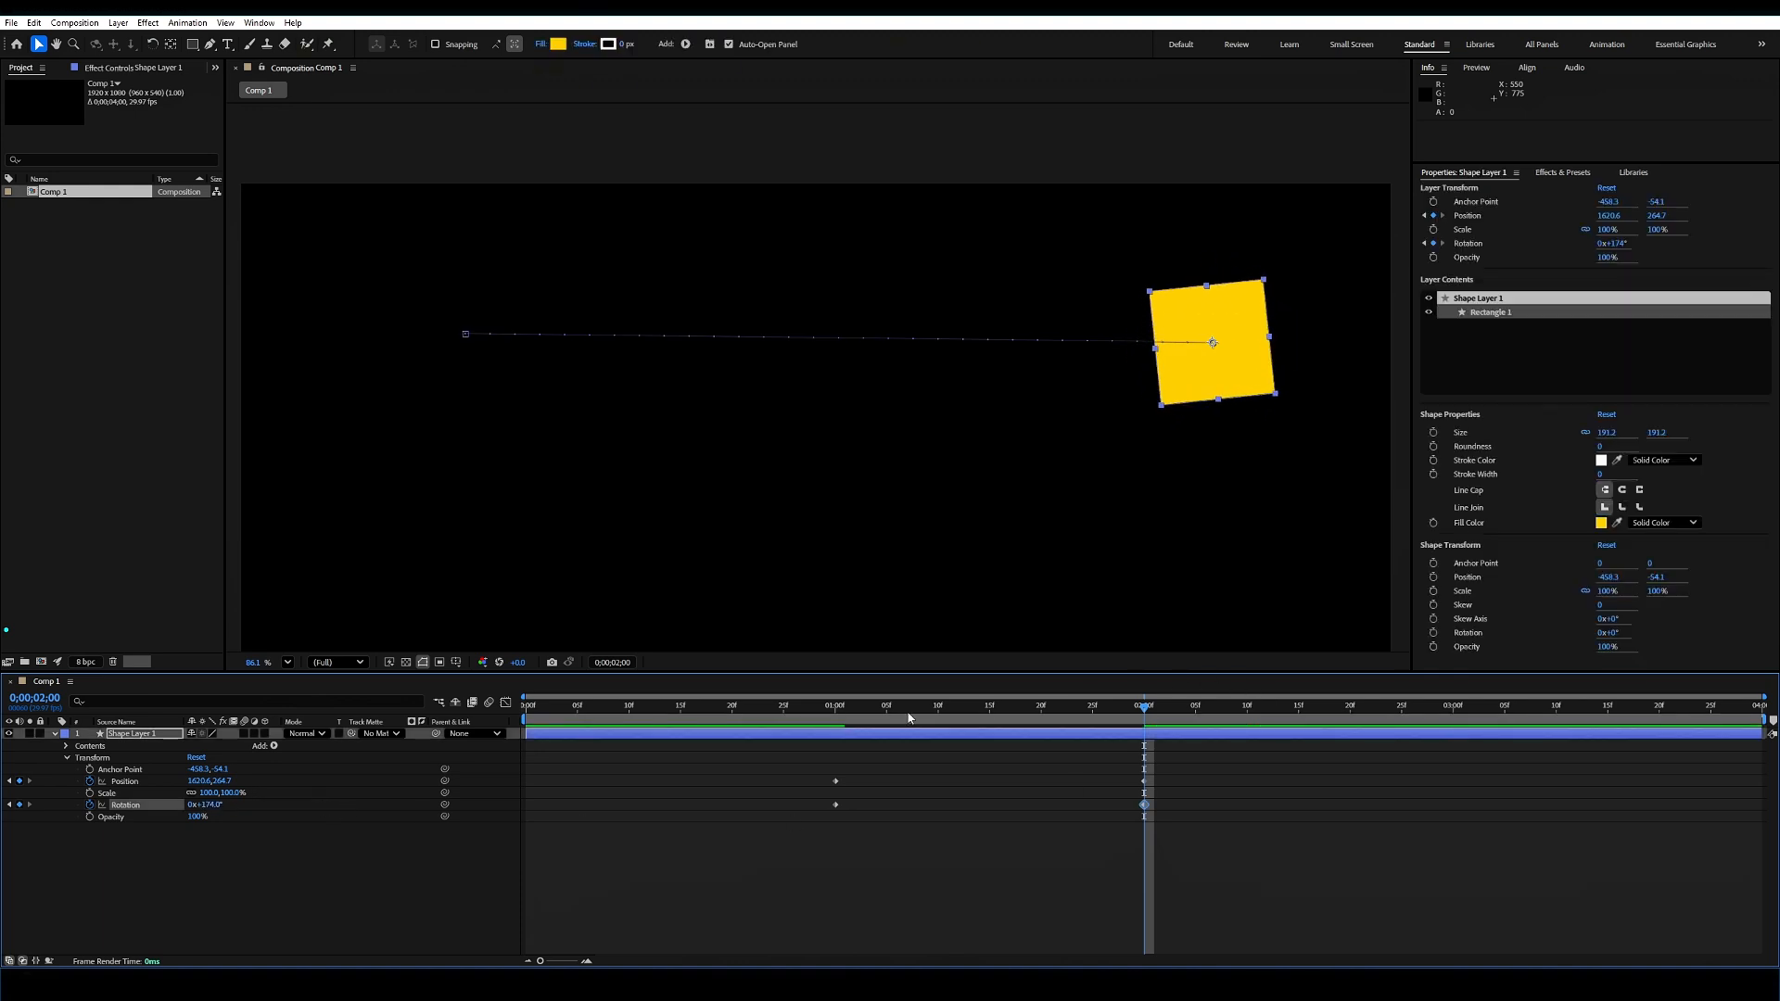
{"action": "left_click", "coordinate": [836, 710]}
{"action": "key", "text": "space"}
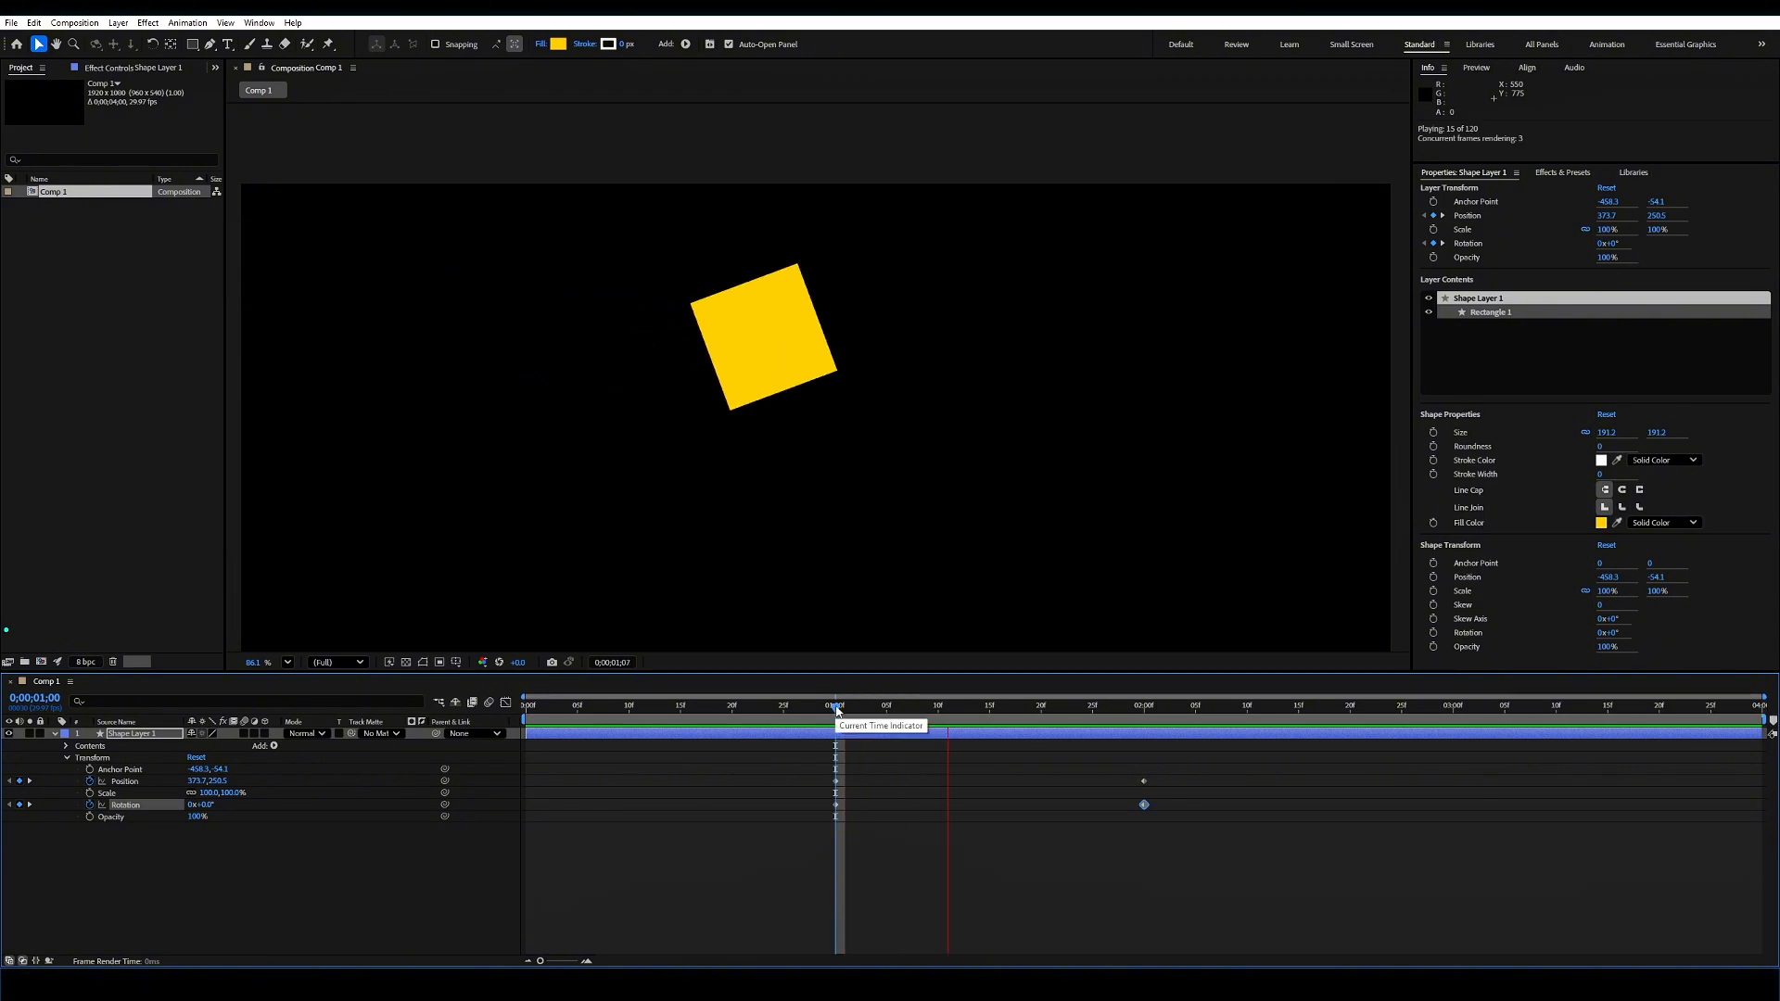
Step: Try a Rotation of 90° at the 0;00;02;00 keyframe, and undo the change
{"action": "left_click", "coordinate": [1142, 720]}
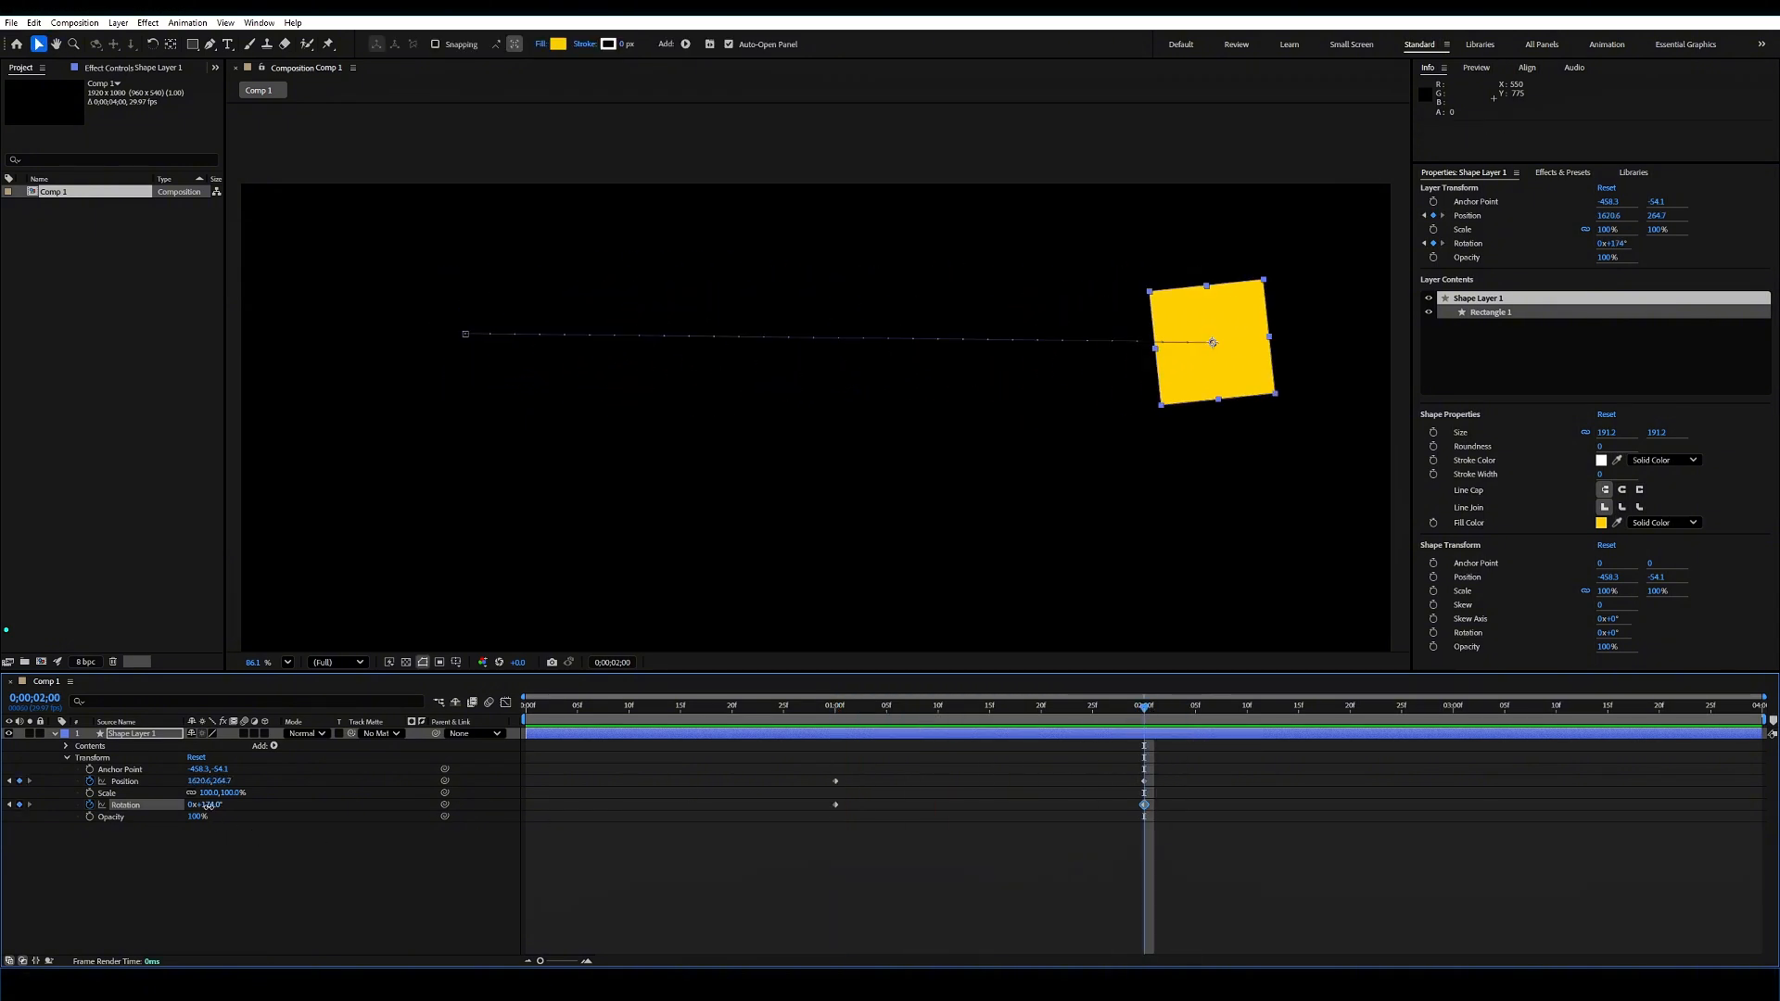
{"action": "left_click", "coordinate": [208, 806]}
{"action": "type", "text": "90"}
{"action": "key", "text": "Return"}
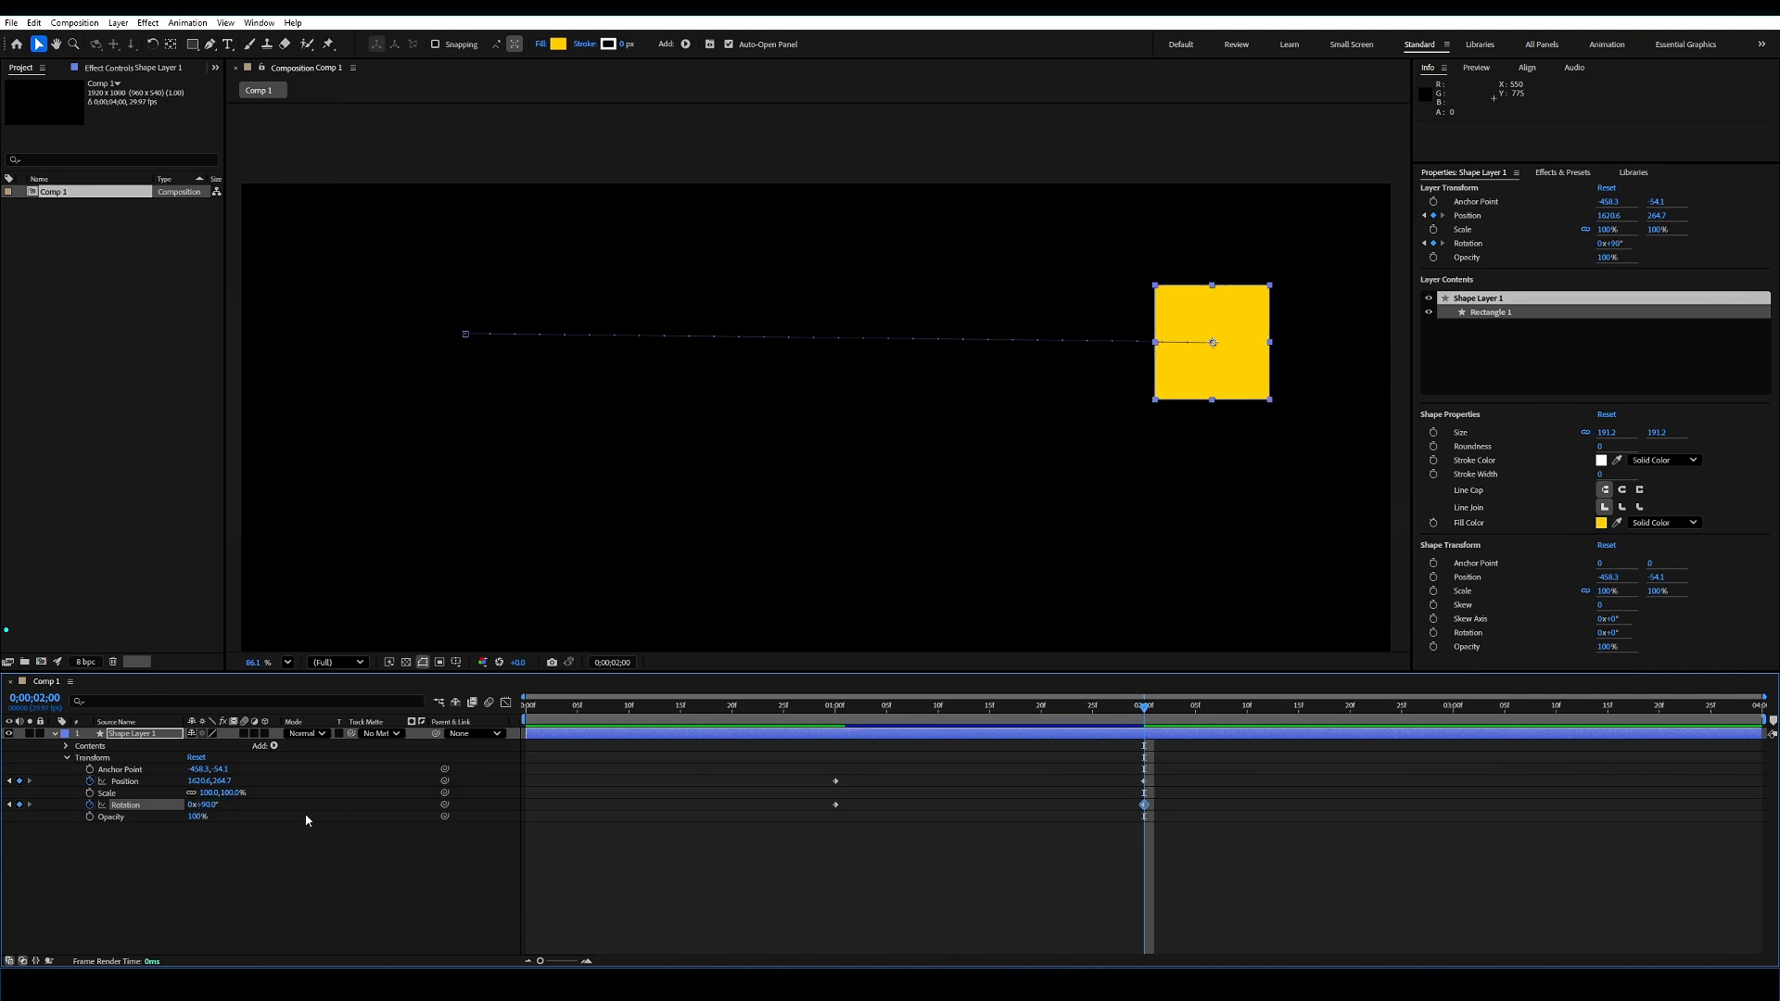
{"action": "key", "text": "ctrl+z"}
Step: Set the Rotation at 0;00;02;00 to one full revolution (1x+0.0°) and preview the spin from 0;00;01;00
{"action": "left_click", "coordinate": [219, 806]}
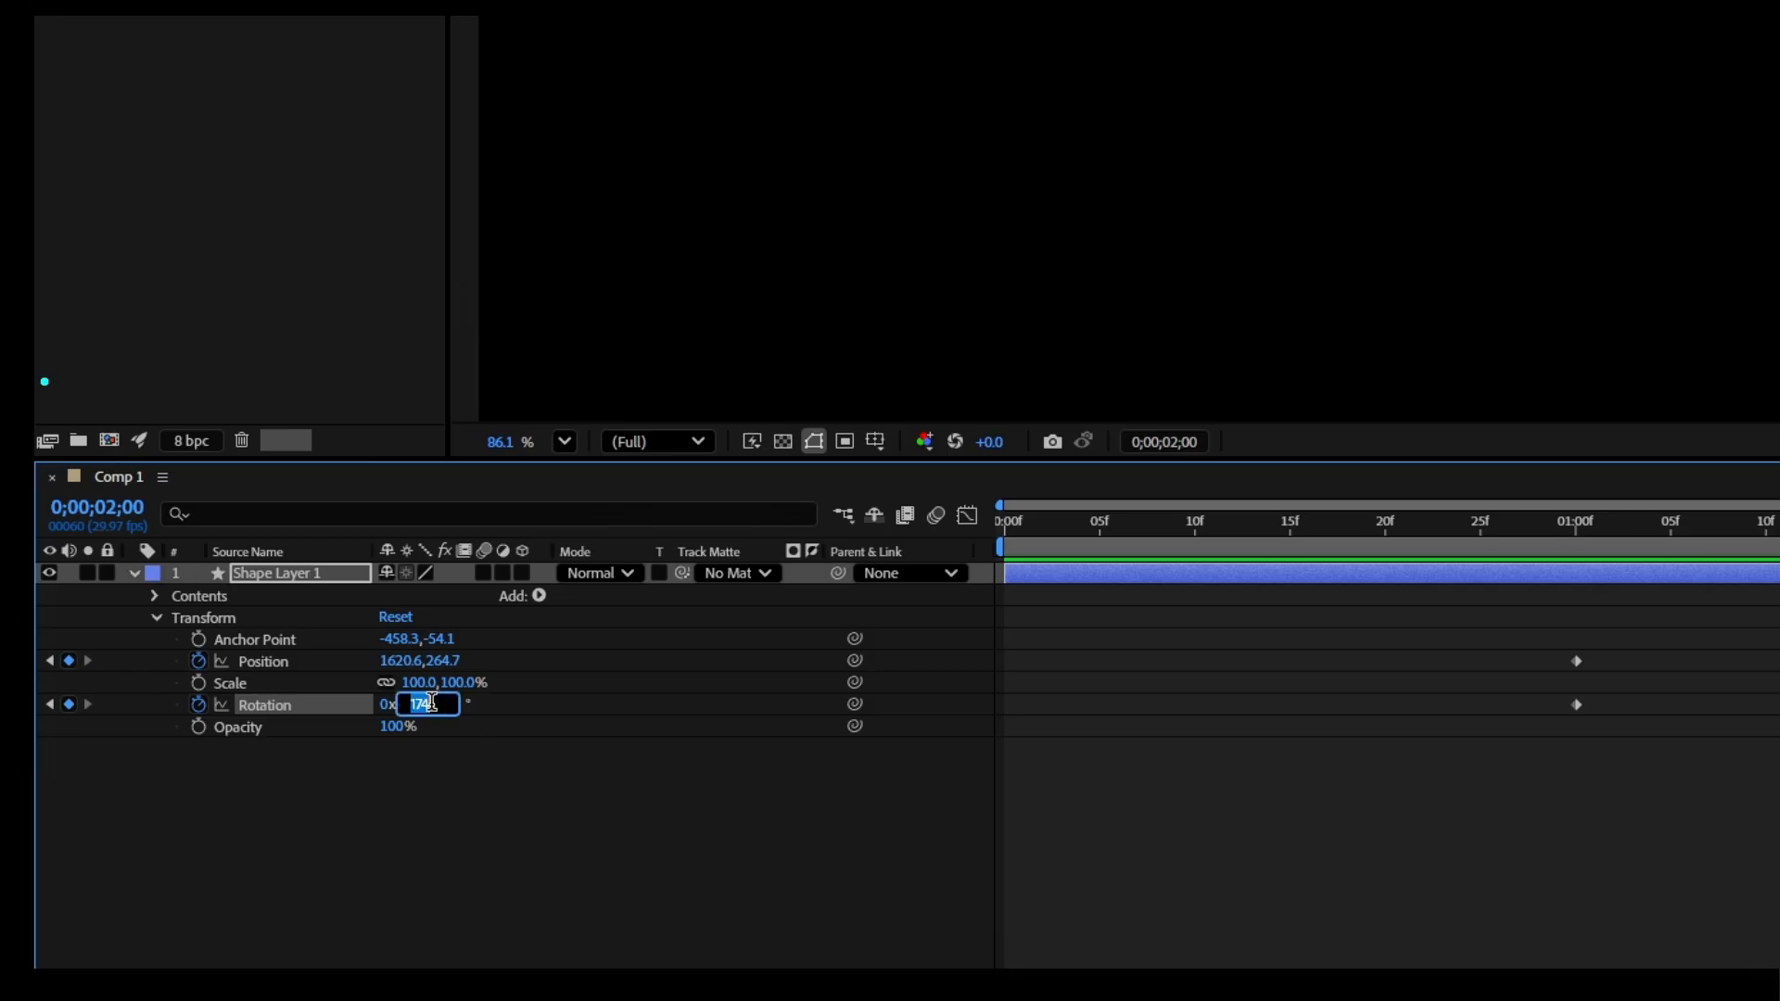
{"action": "type", "text": "0x+0.0°"}
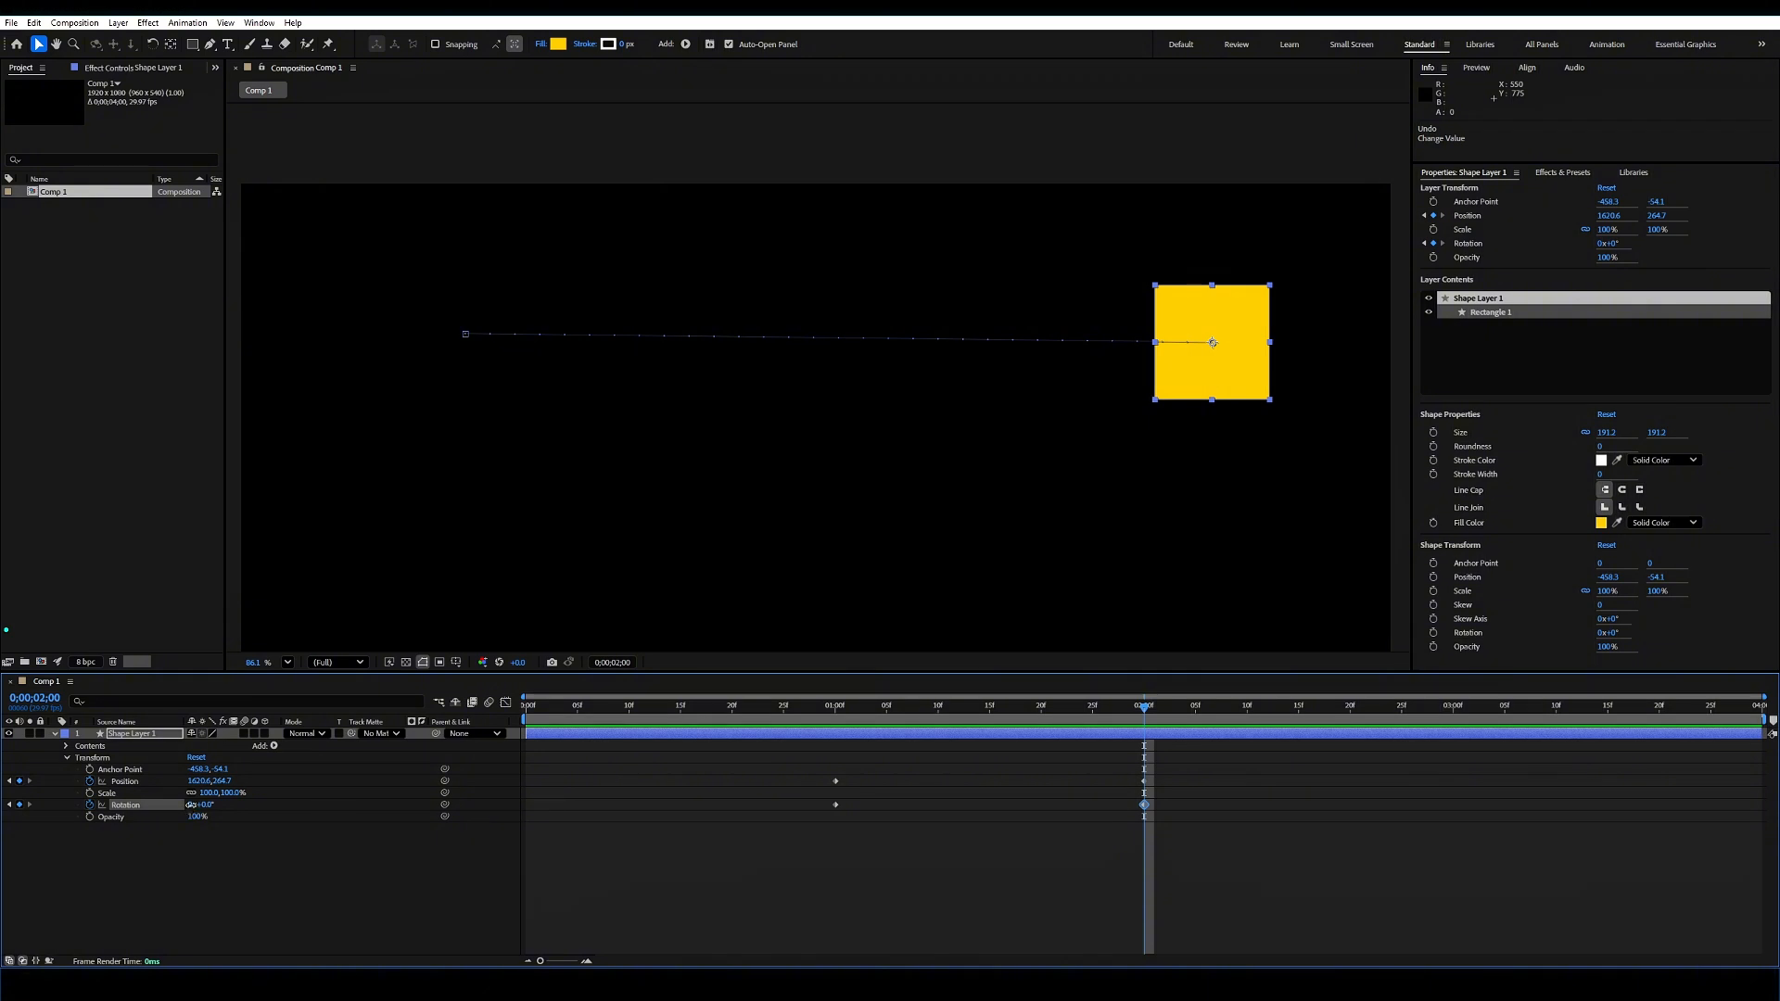
{"action": "left_click", "coordinate": [192, 805]}
{"action": "key", "text": "Return"}
{"action": "left_click", "coordinate": [836, 709]}
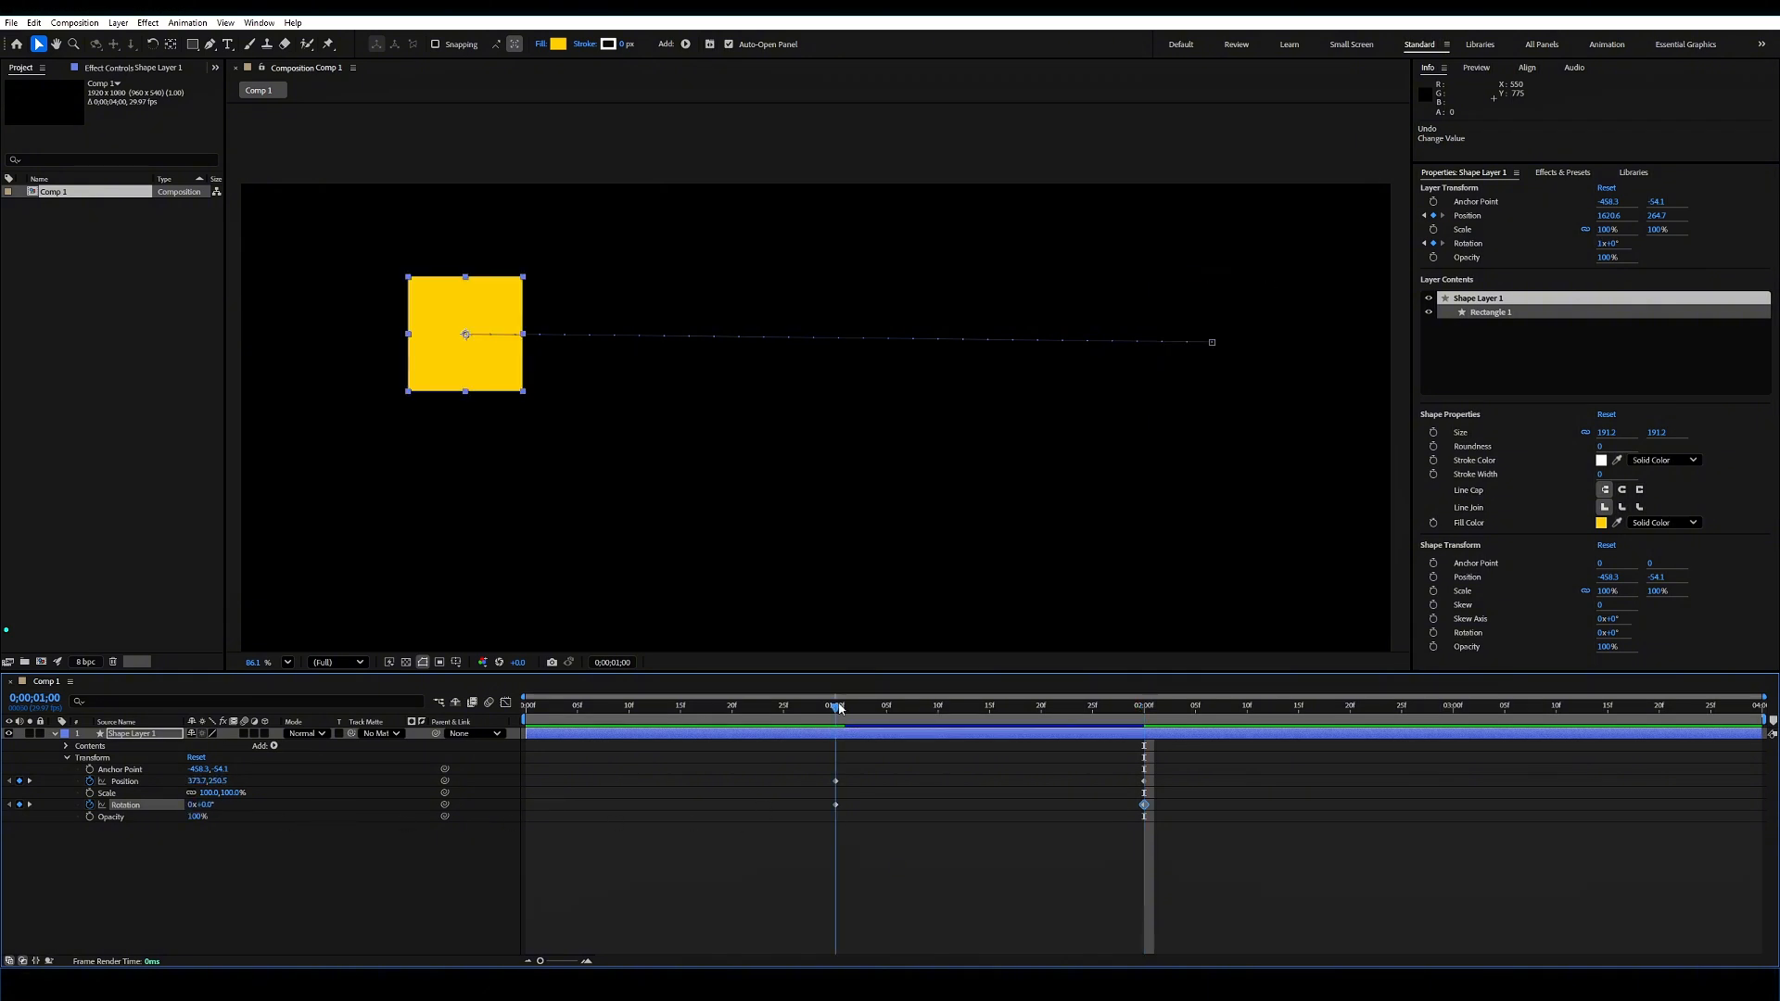
{"action": "mouse_move", "coordinate": [839, 708]}
{"action": "left_mouse_down"}
{"action": "mouse_move", "coordinate": [853, 708]}
{"action": "mouse_move", "coordinate": [835, 710]}
{"action": "left_mouse_up"}
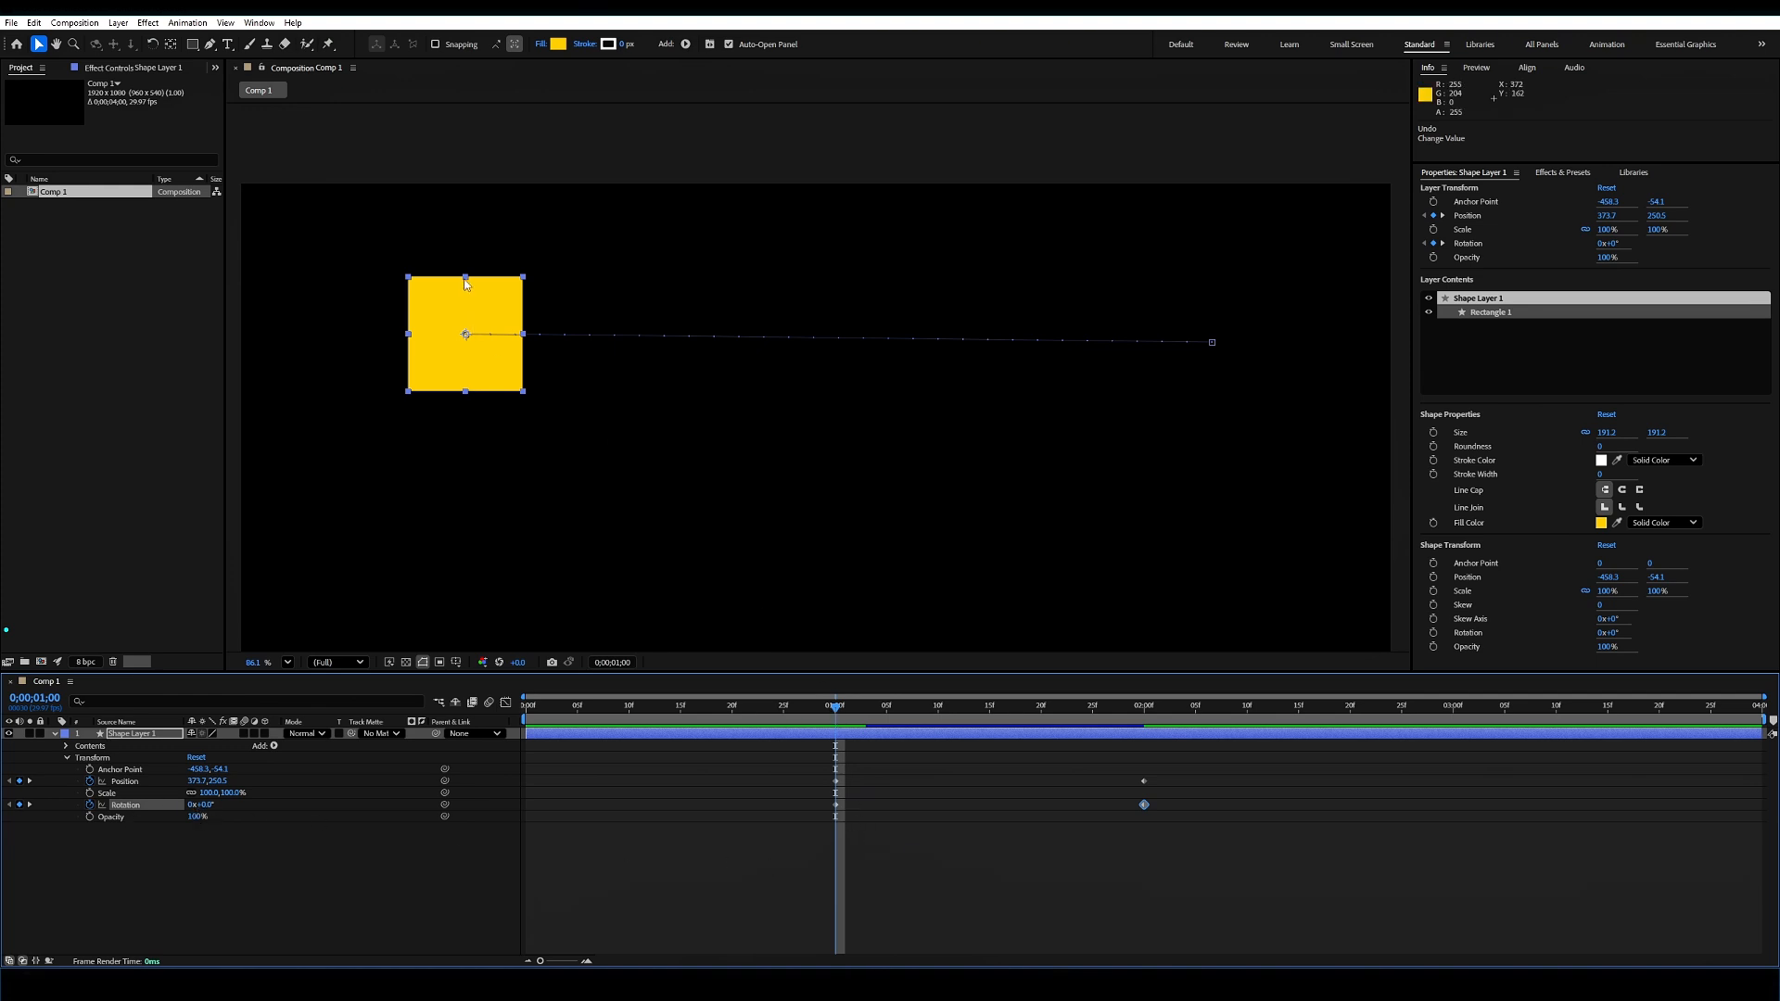
{"action": "key", "text": "space"}
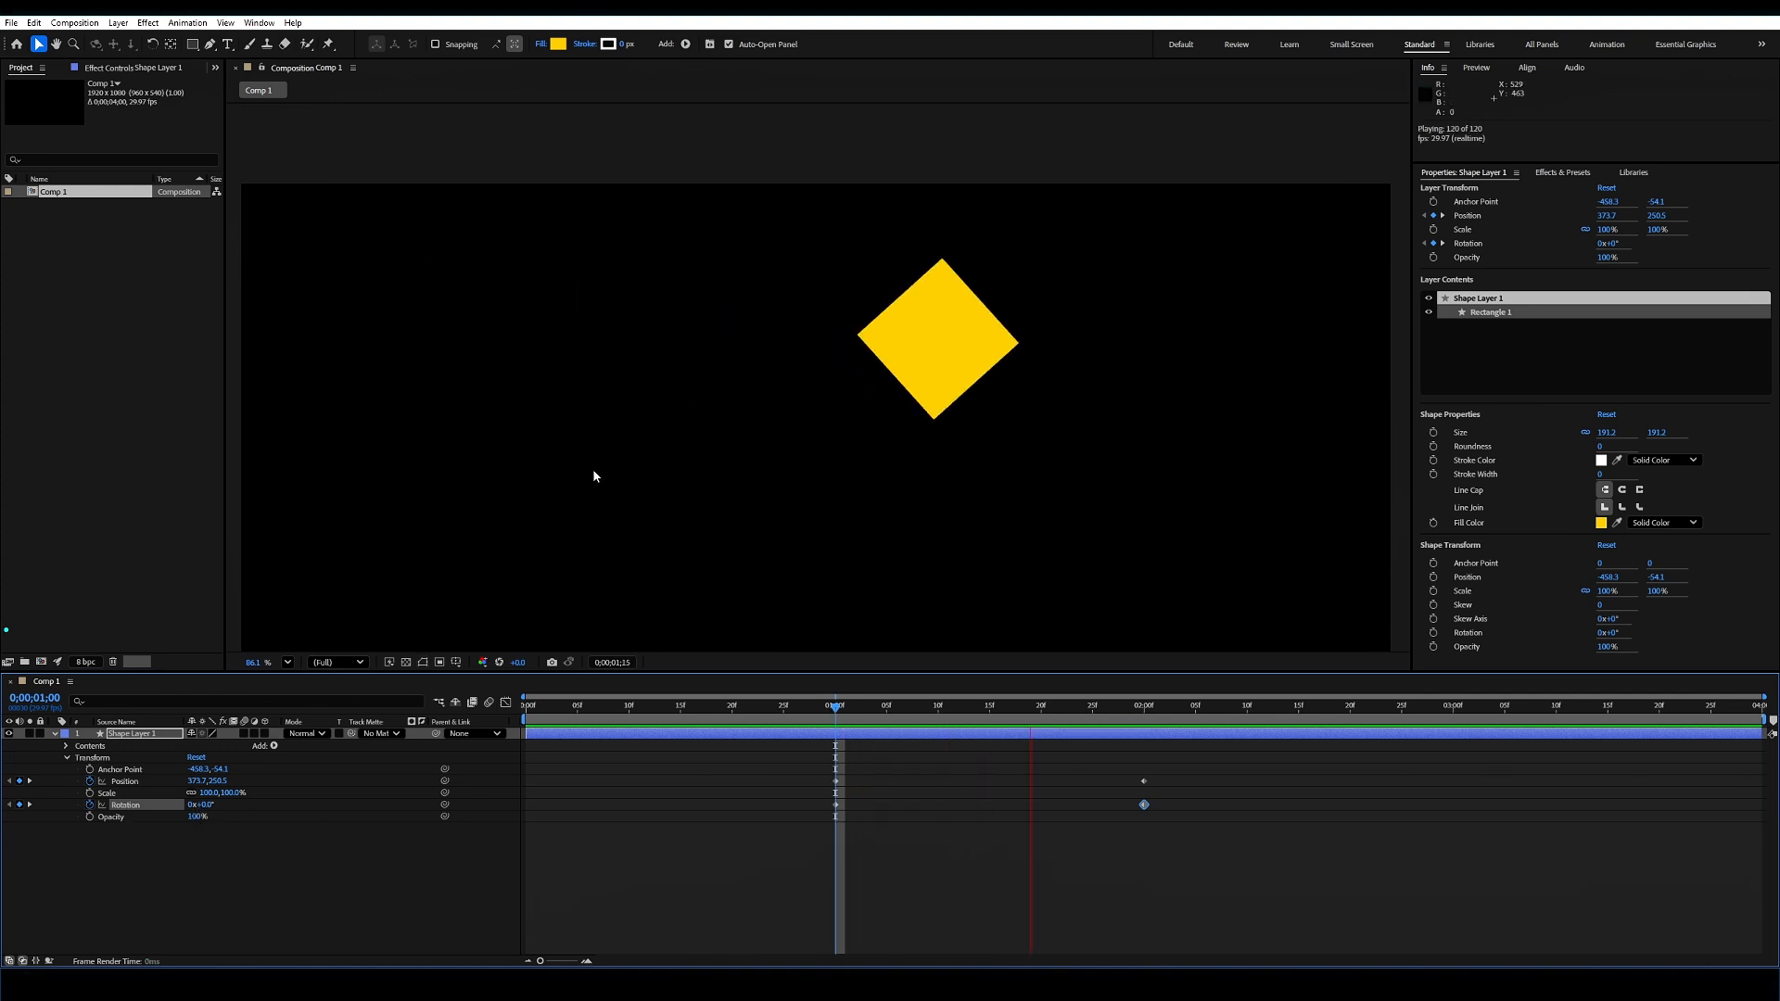
{"action": "key", "text": "space"}
Step: Scrub from 0;00;02;00 back to 0;00;01;00 to review the spin, and delete both Rotation keyframes
{"action": "left_click", "coordinate": [1151, 711]}
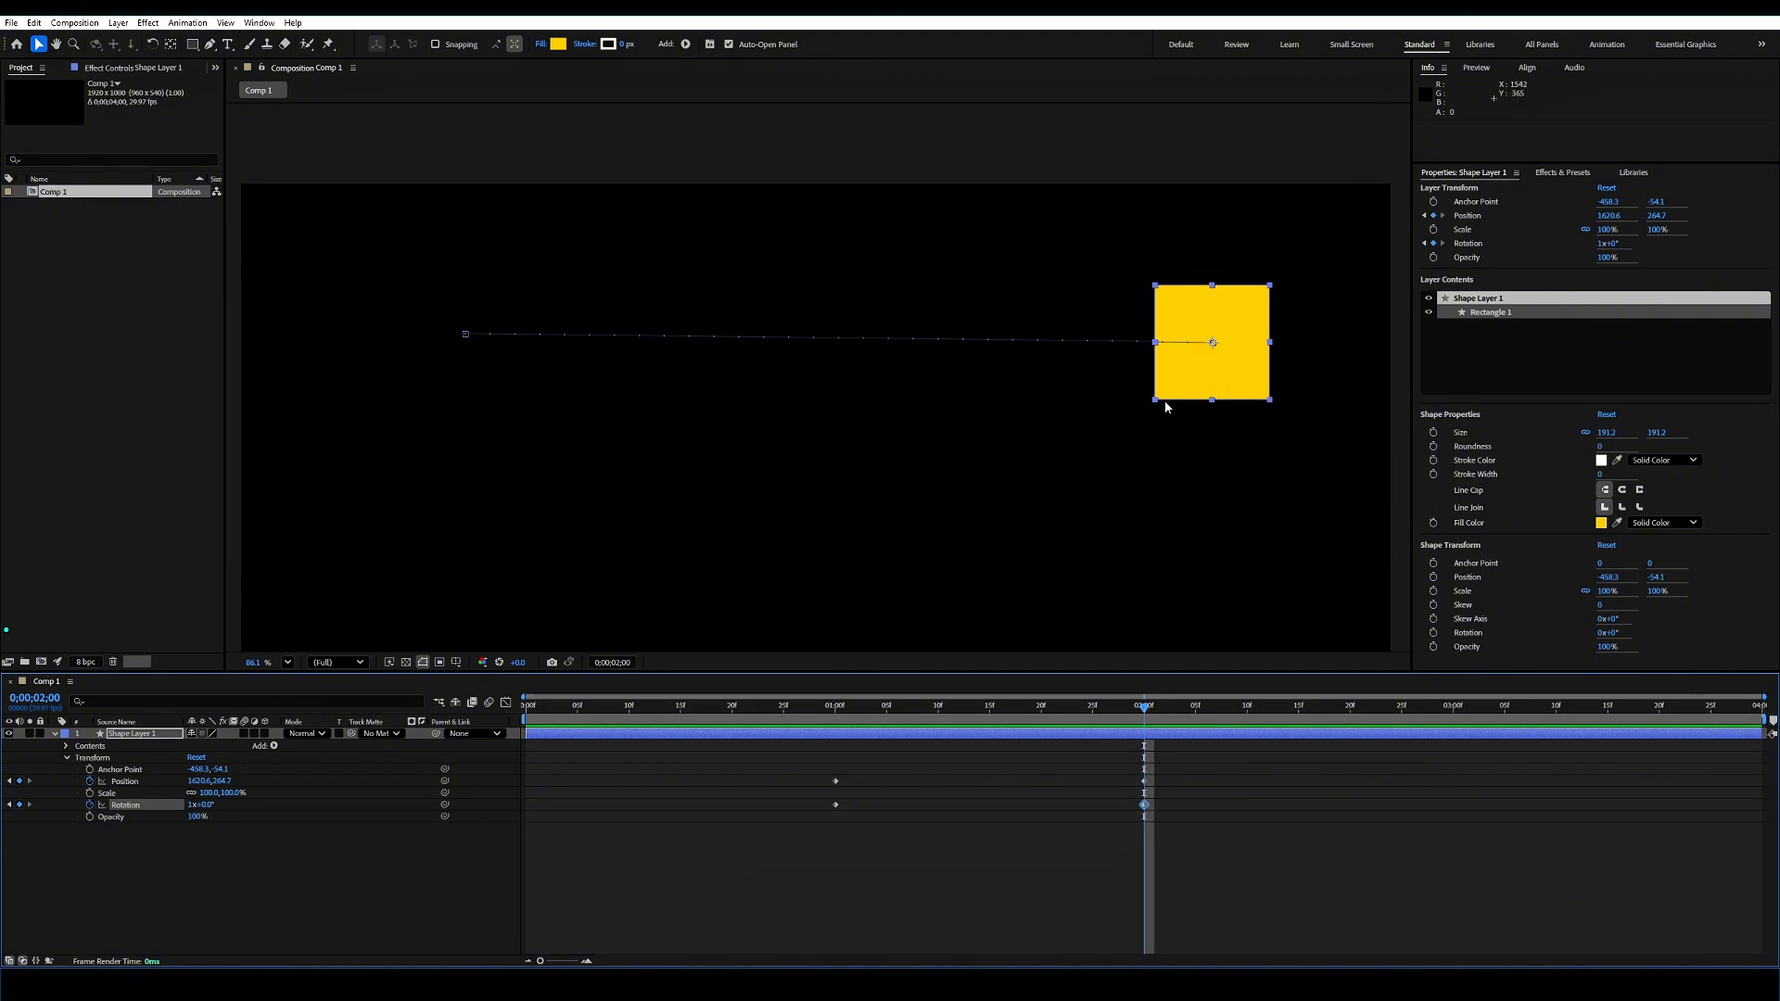
{"action": "left_click_drag", "start_coordinate": [1144, 707], "coordinate": [842, 729]}
{"action": "left_click_drag", "start_coordinate": [1183, 870], "coordinate": [803, 766]}
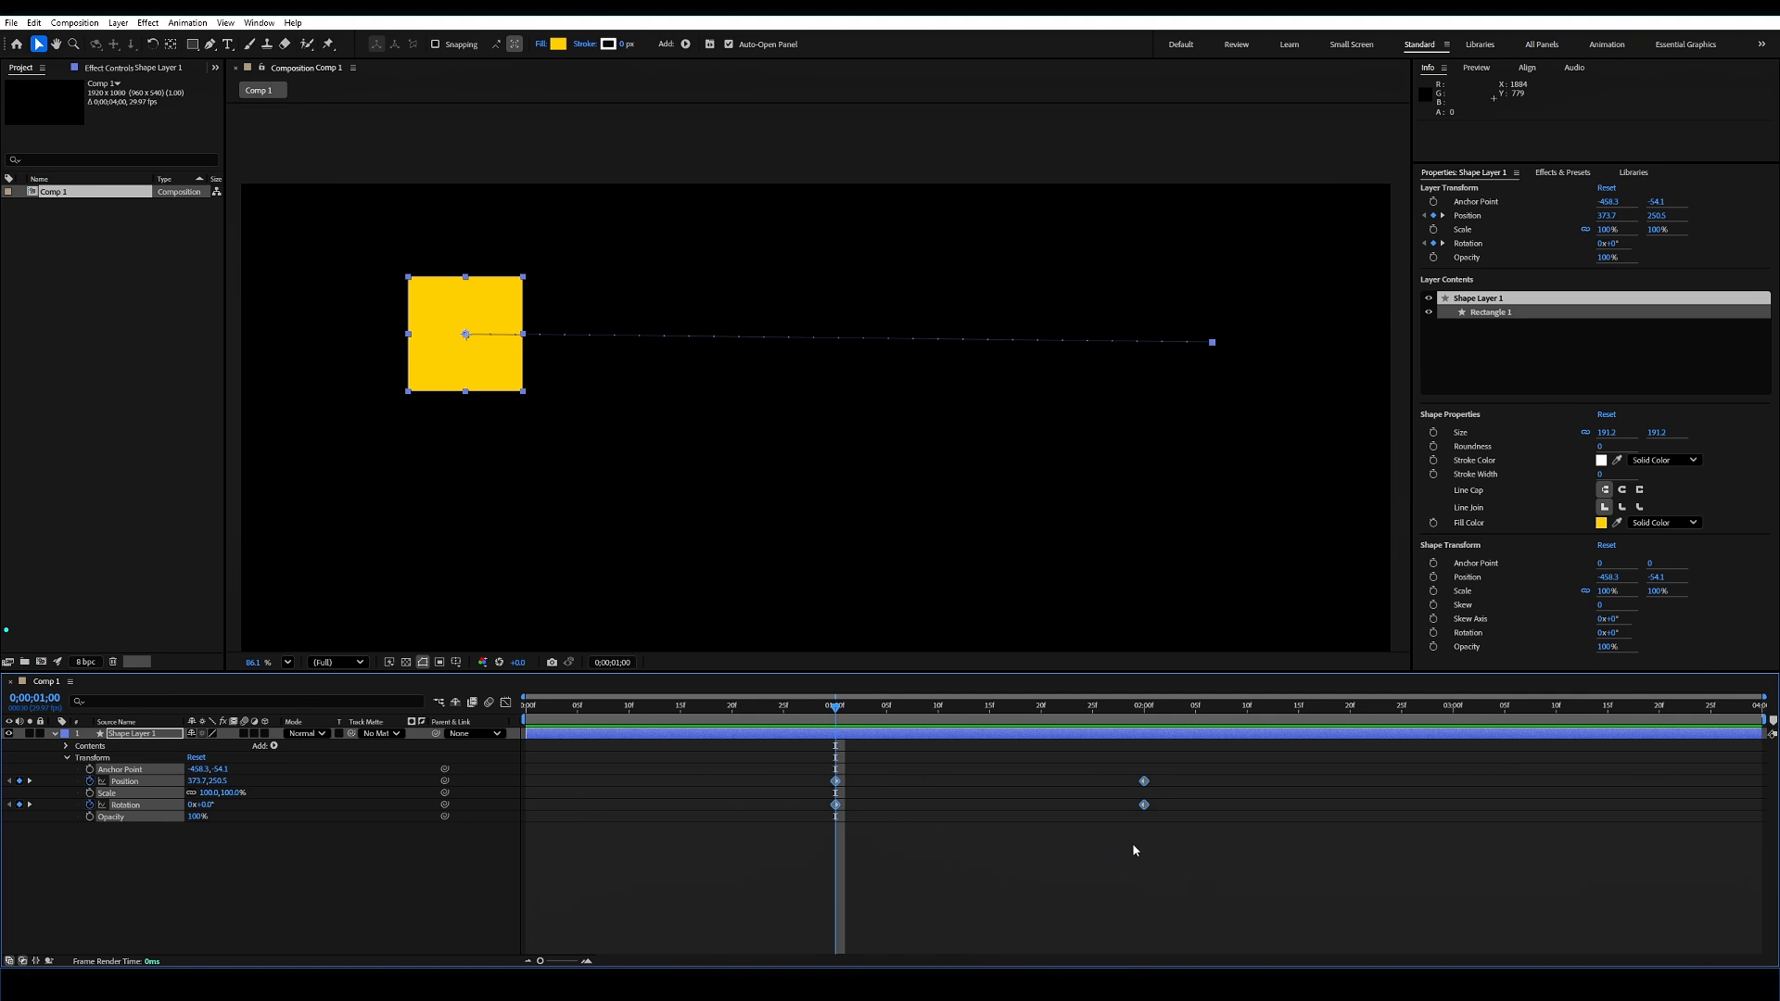
{"action": "left_click", "coordinate": [126, 833]}
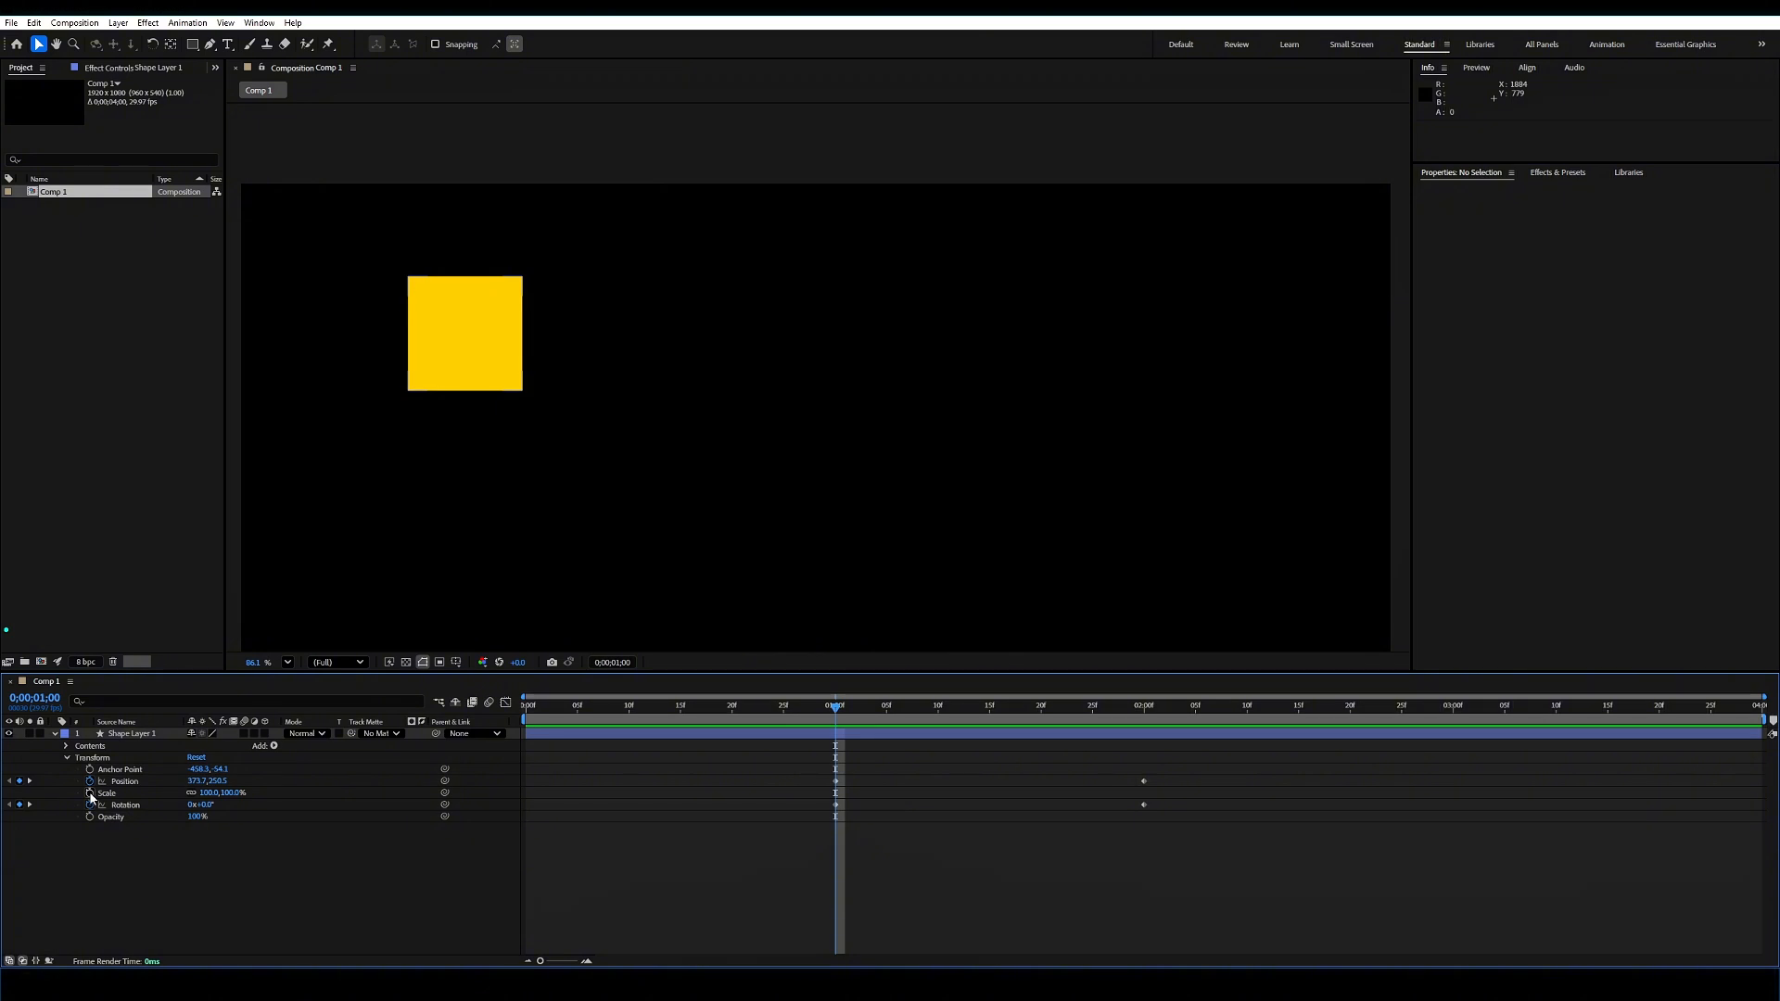
{"action": "left_click_drag", "start_coordinate": [1319, 878], "coordinate": [796, 802]}
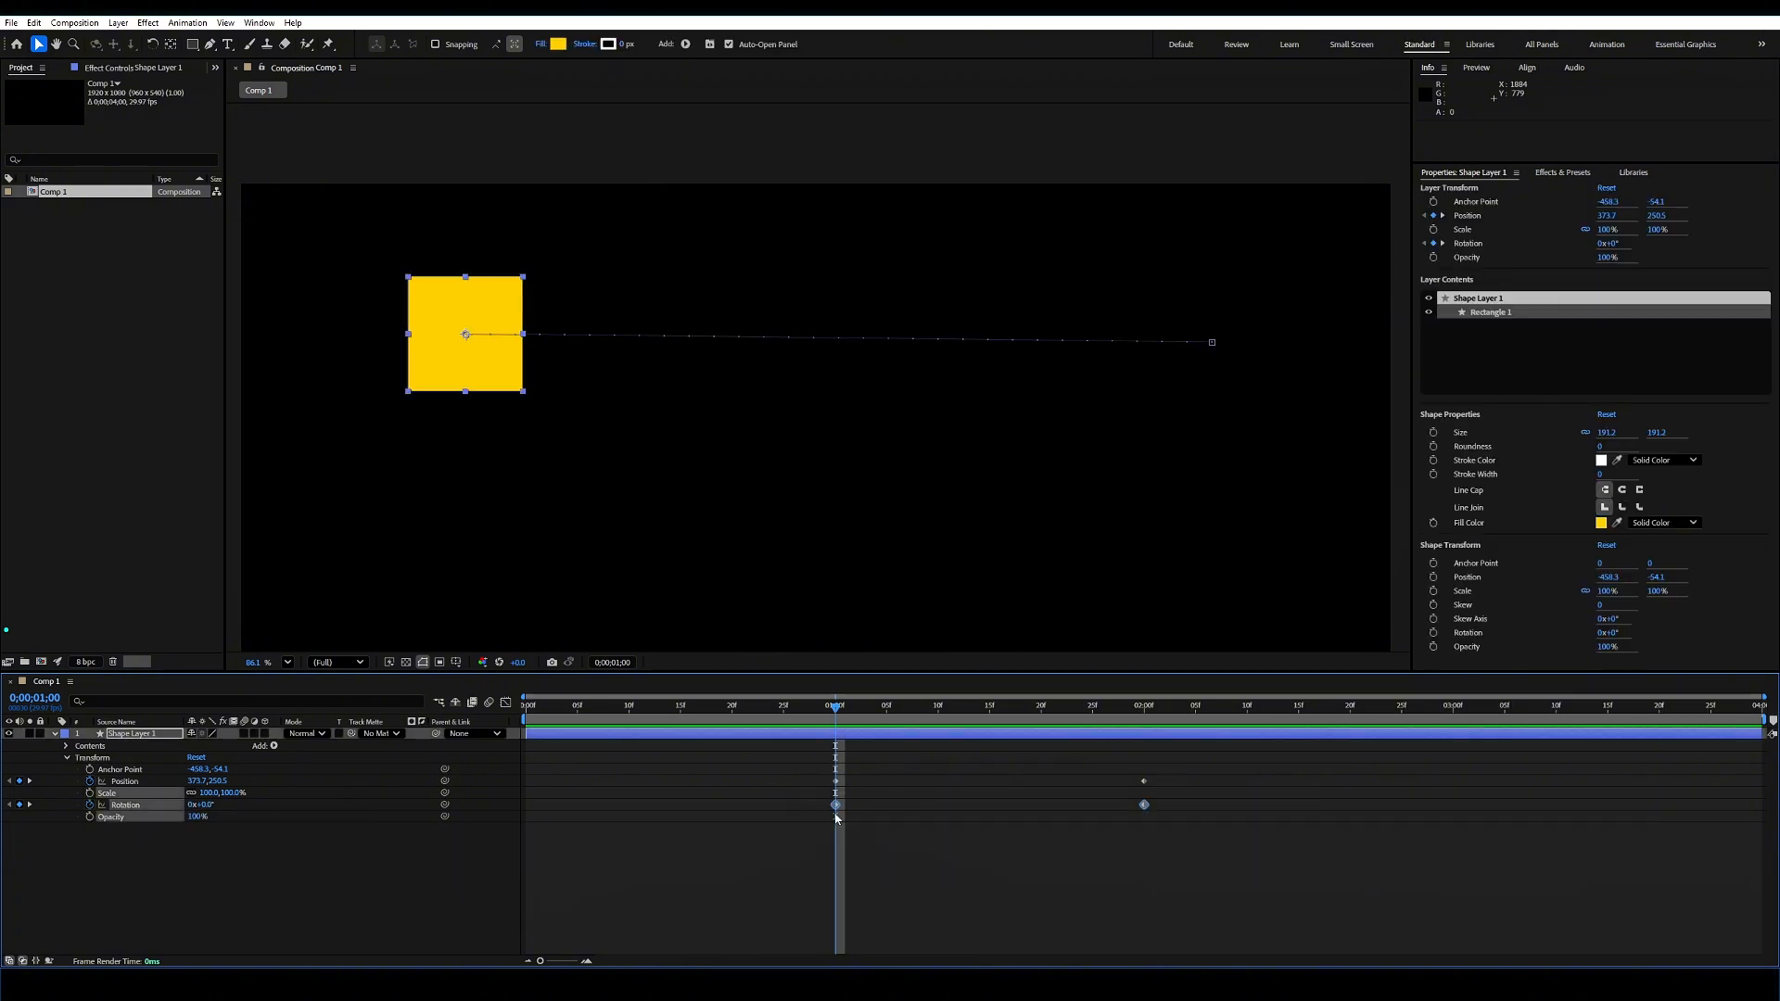
{"action": "key", "text": "Delete"}
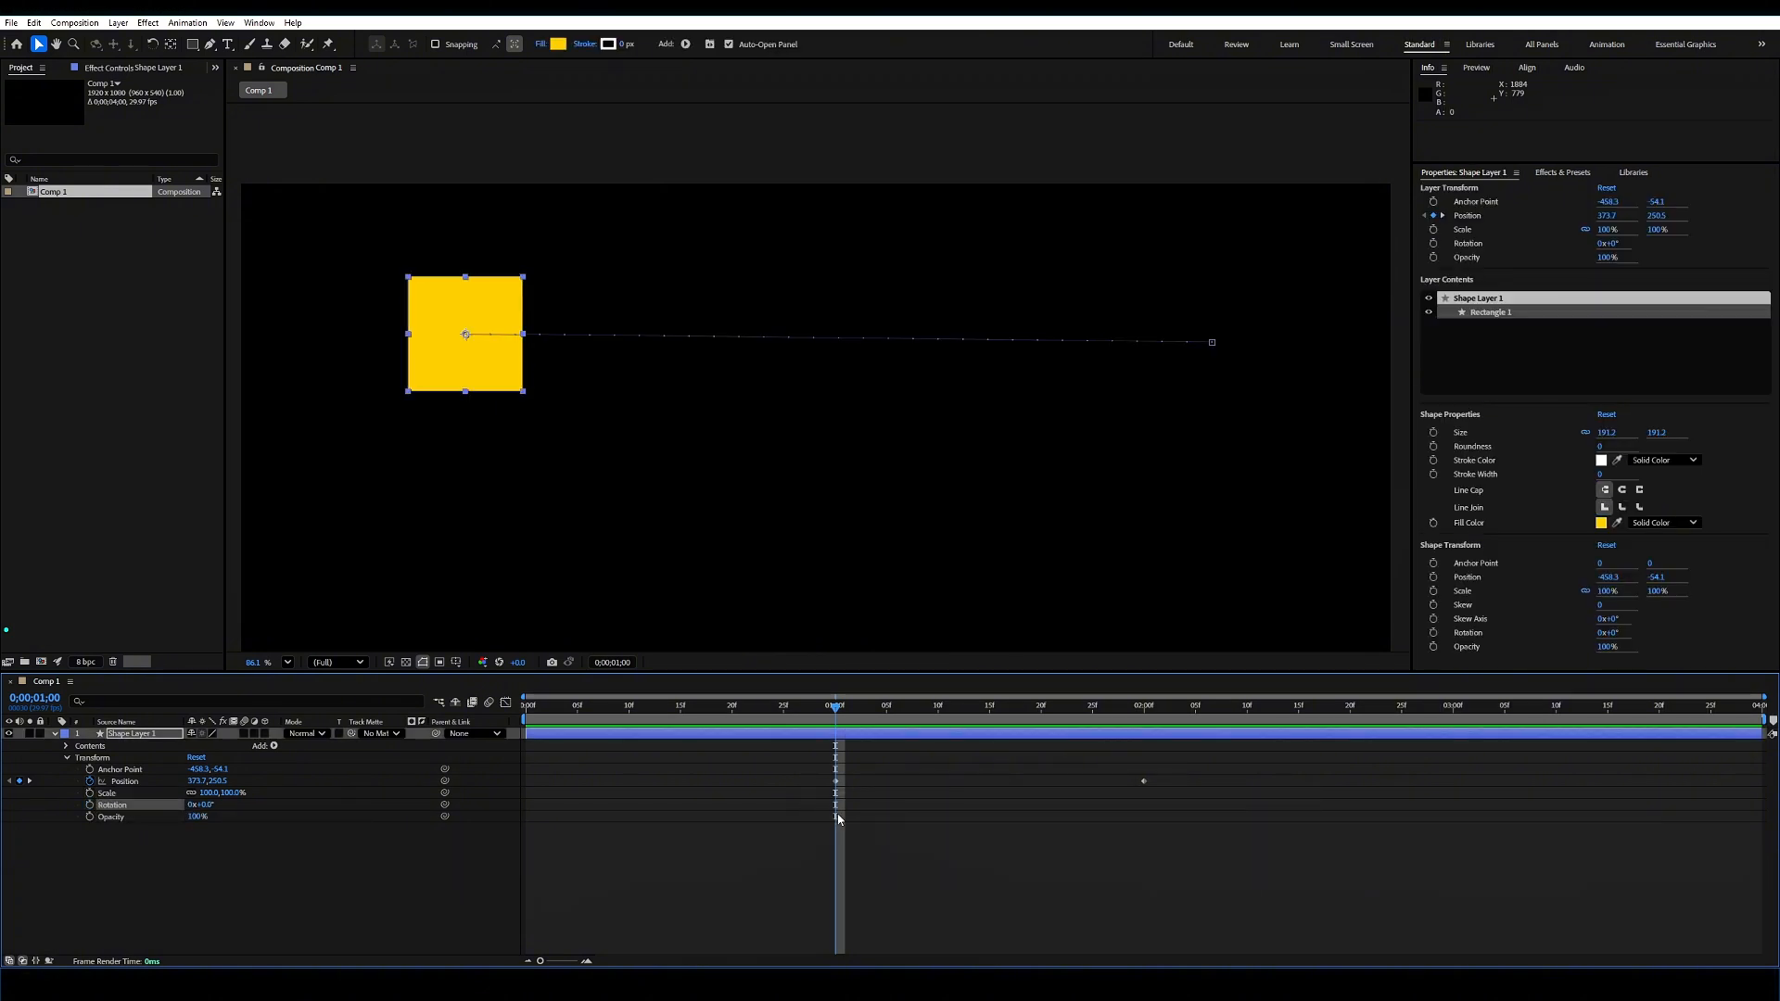
Step: Keyframe the layer's Scale at 100% at 0;00;01;00 and 187% at 0;00;02;00, and preview the growth
{"action": "left_click", "coordinate": [90, 795]}
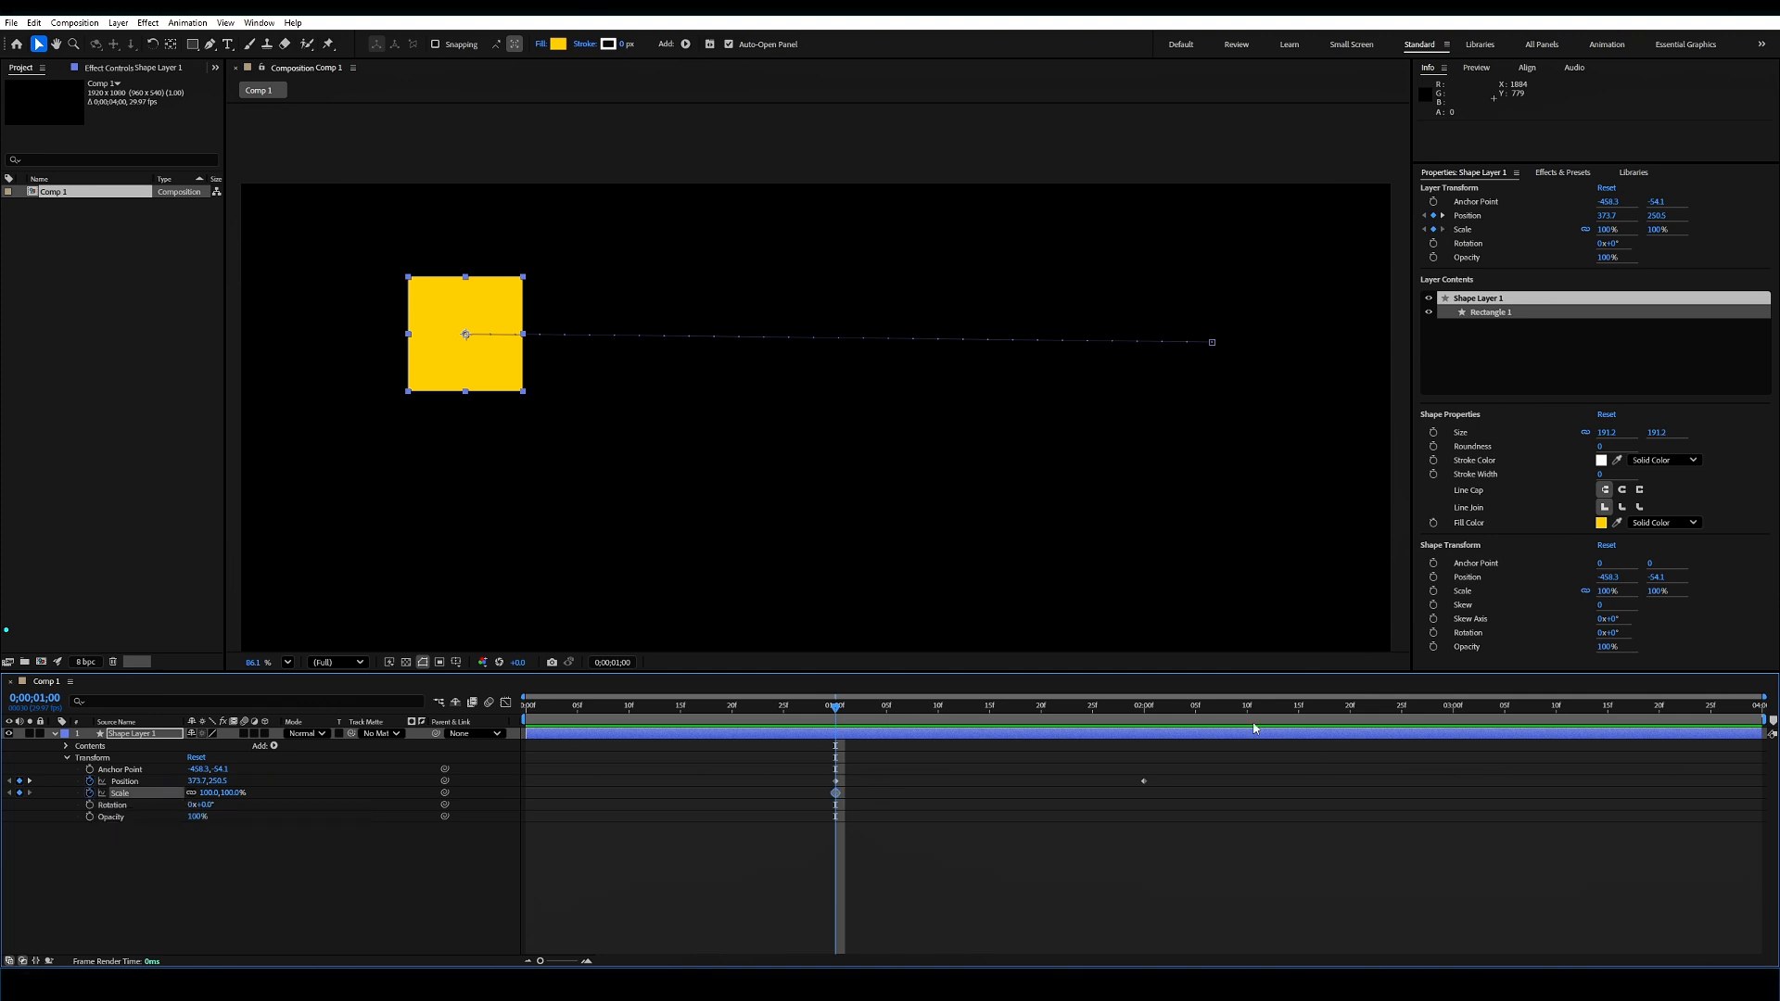
{"action": "left_click", "coordinate": [1146, 708]}
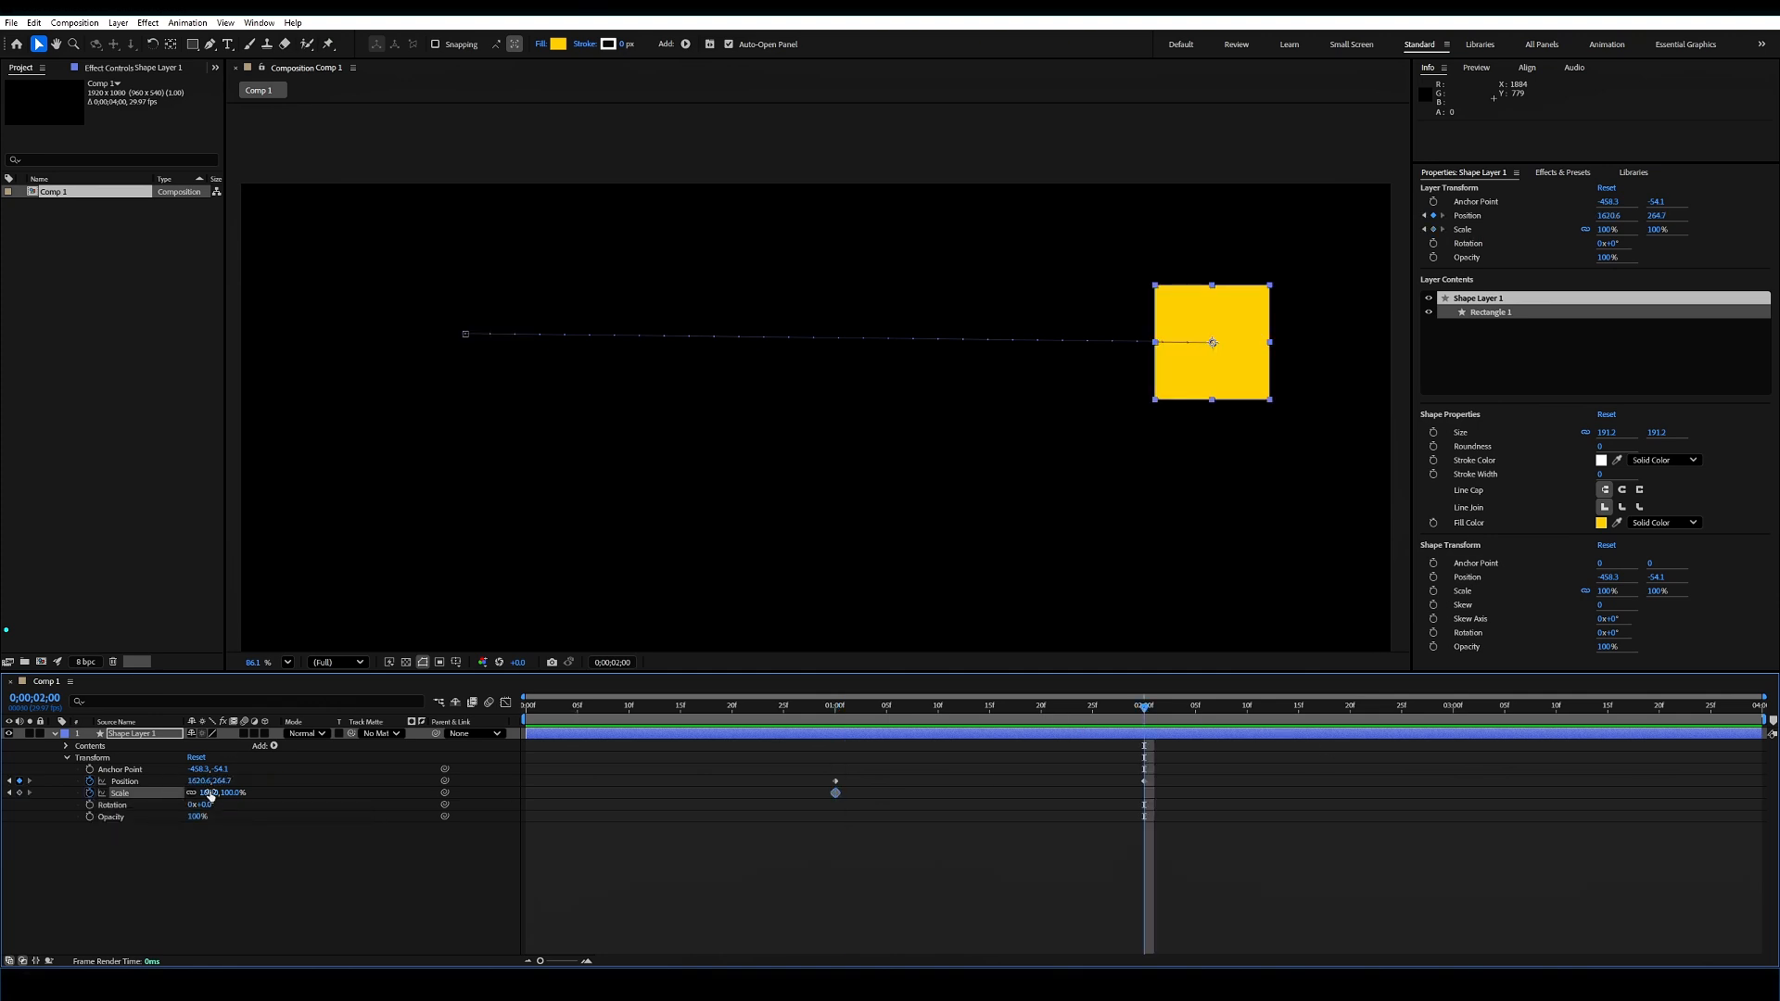
{"action": "left_click_drag", "start_coordinate": [208, 793], "coordinate": [266, 789]}
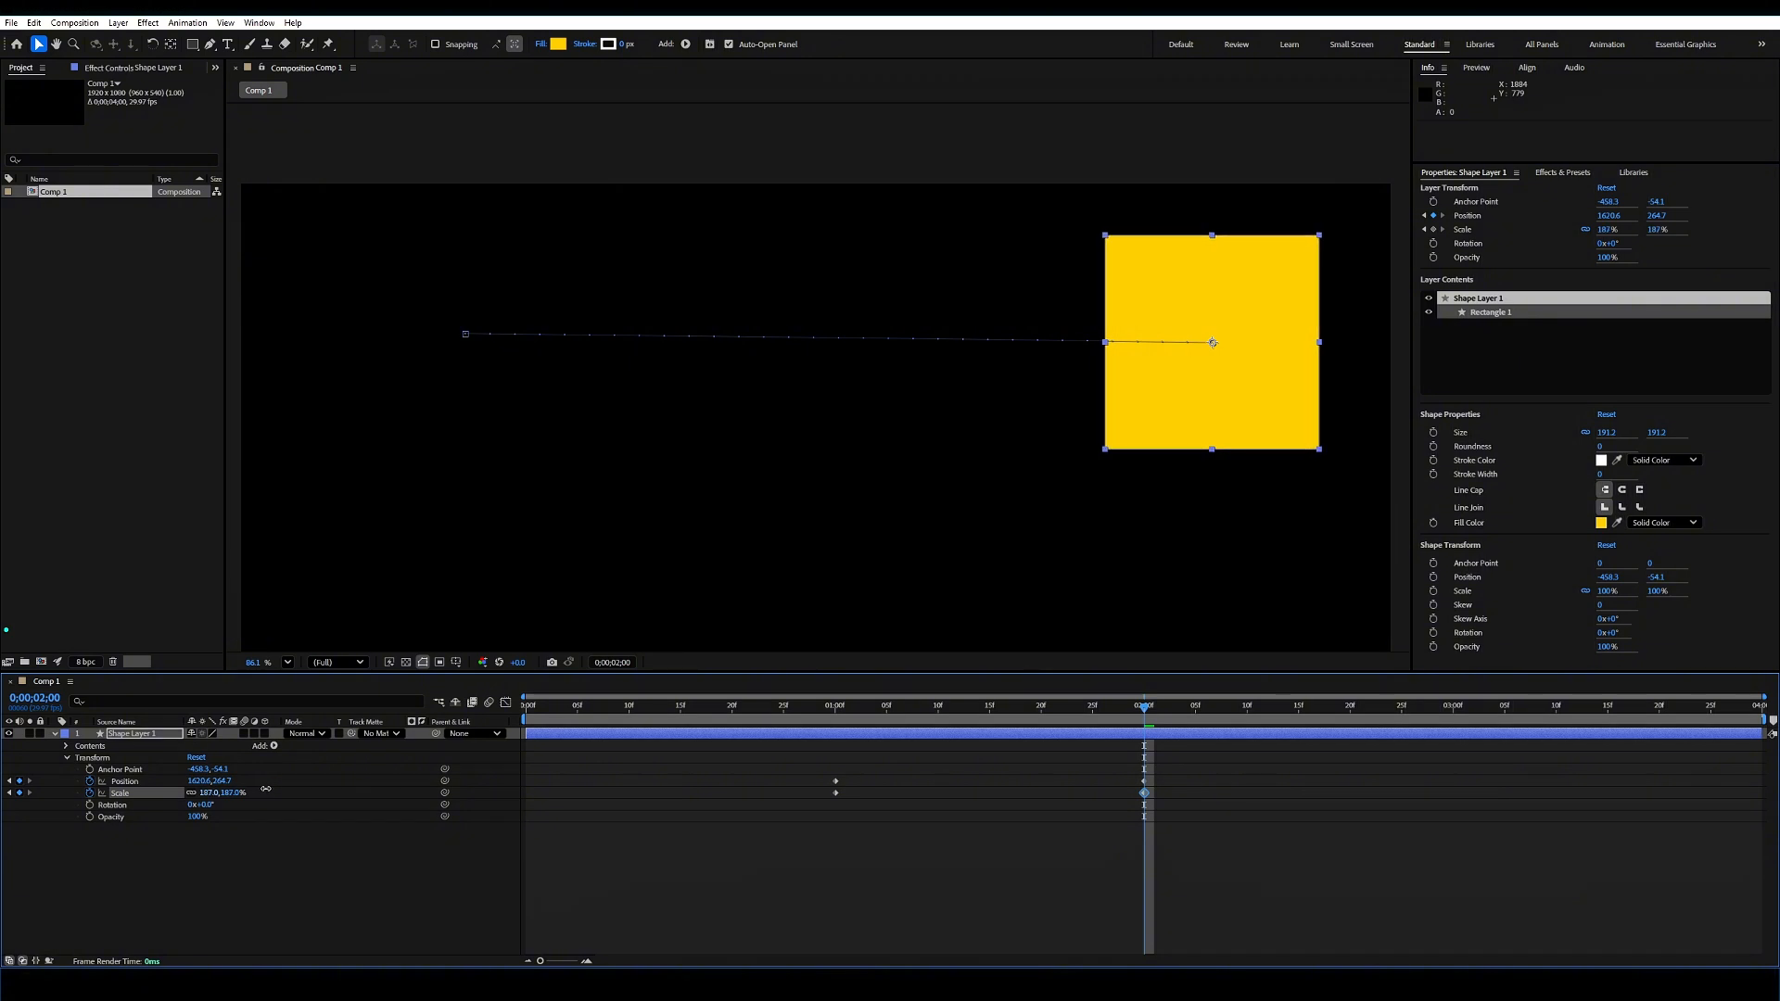
{"action": "left_click", "coordinate": [835, 713]}
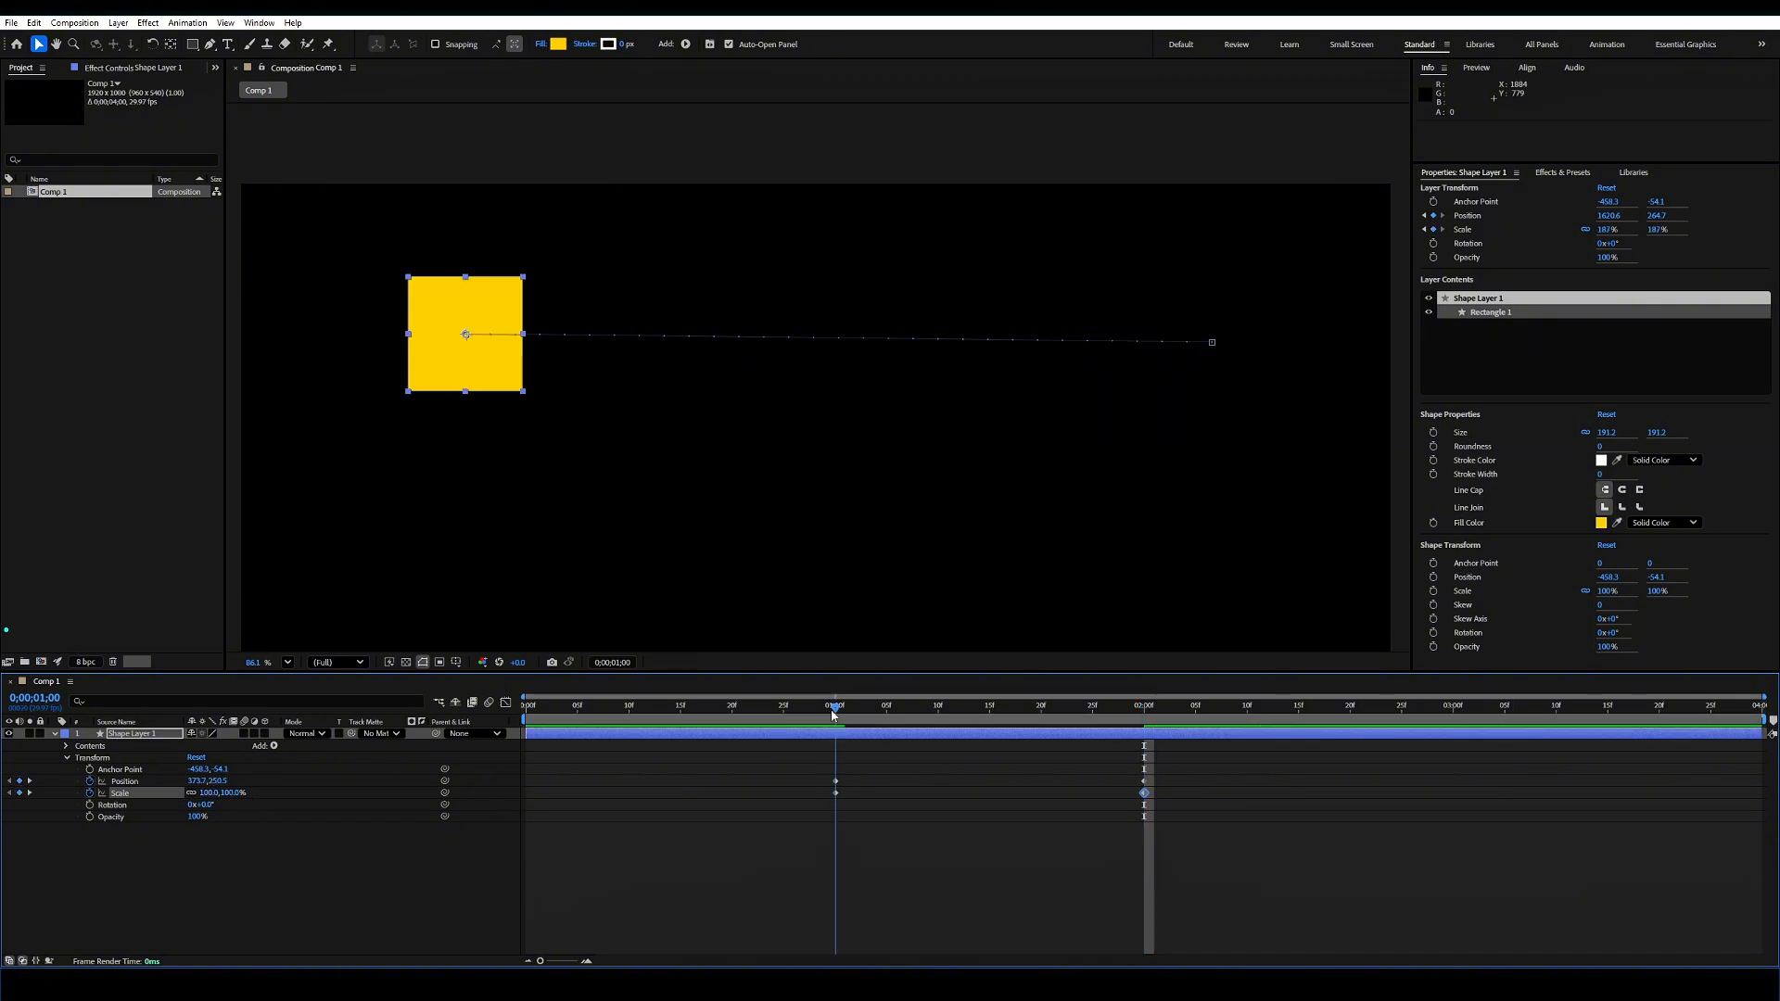
{"action": "key", "text": "space"}
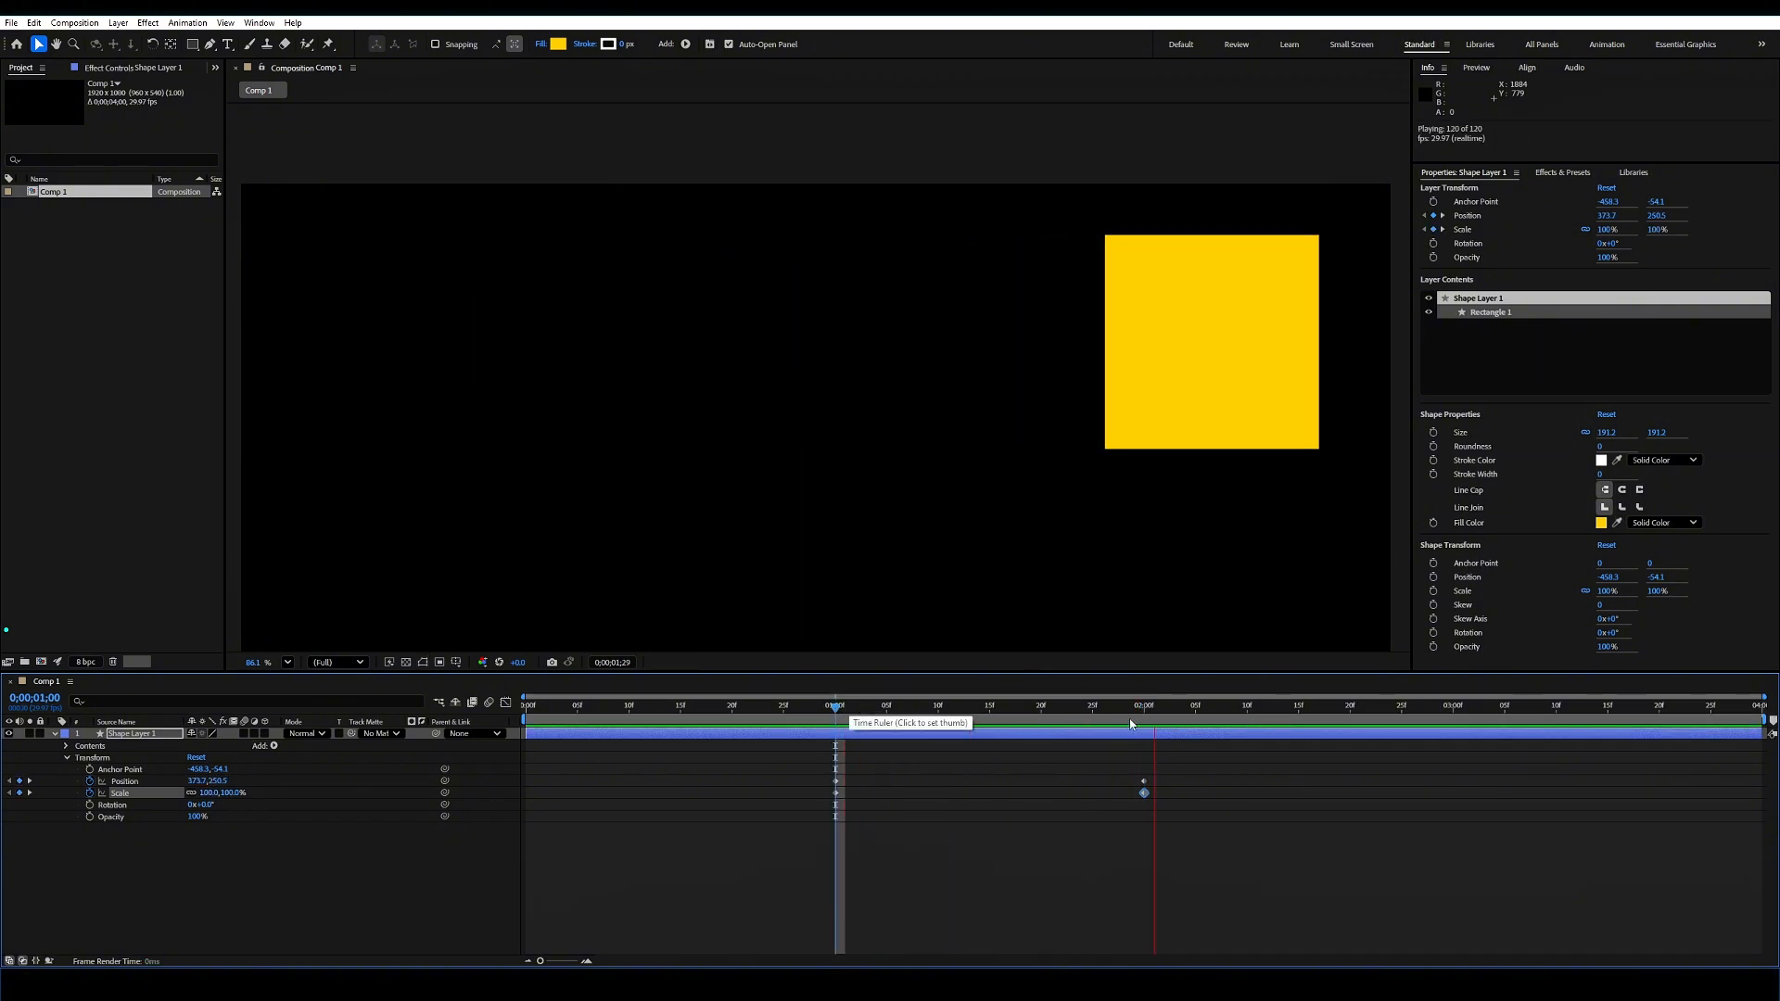
Step: Undo the last Scale change and unlink the layer's Scale proportions so width and height scale separately
{"action": "mouse_move", "coordinate": [1141, 714]}
{"action": "left_mouse_down"}
{"action": "mouse_move", "coordinate": [841, 715]}
{"action": "mouse_move", "coordinate": [1115, 712]}
{"action": "left_mouse_up"}
{"action": "key", "text": "ctrl+z"}
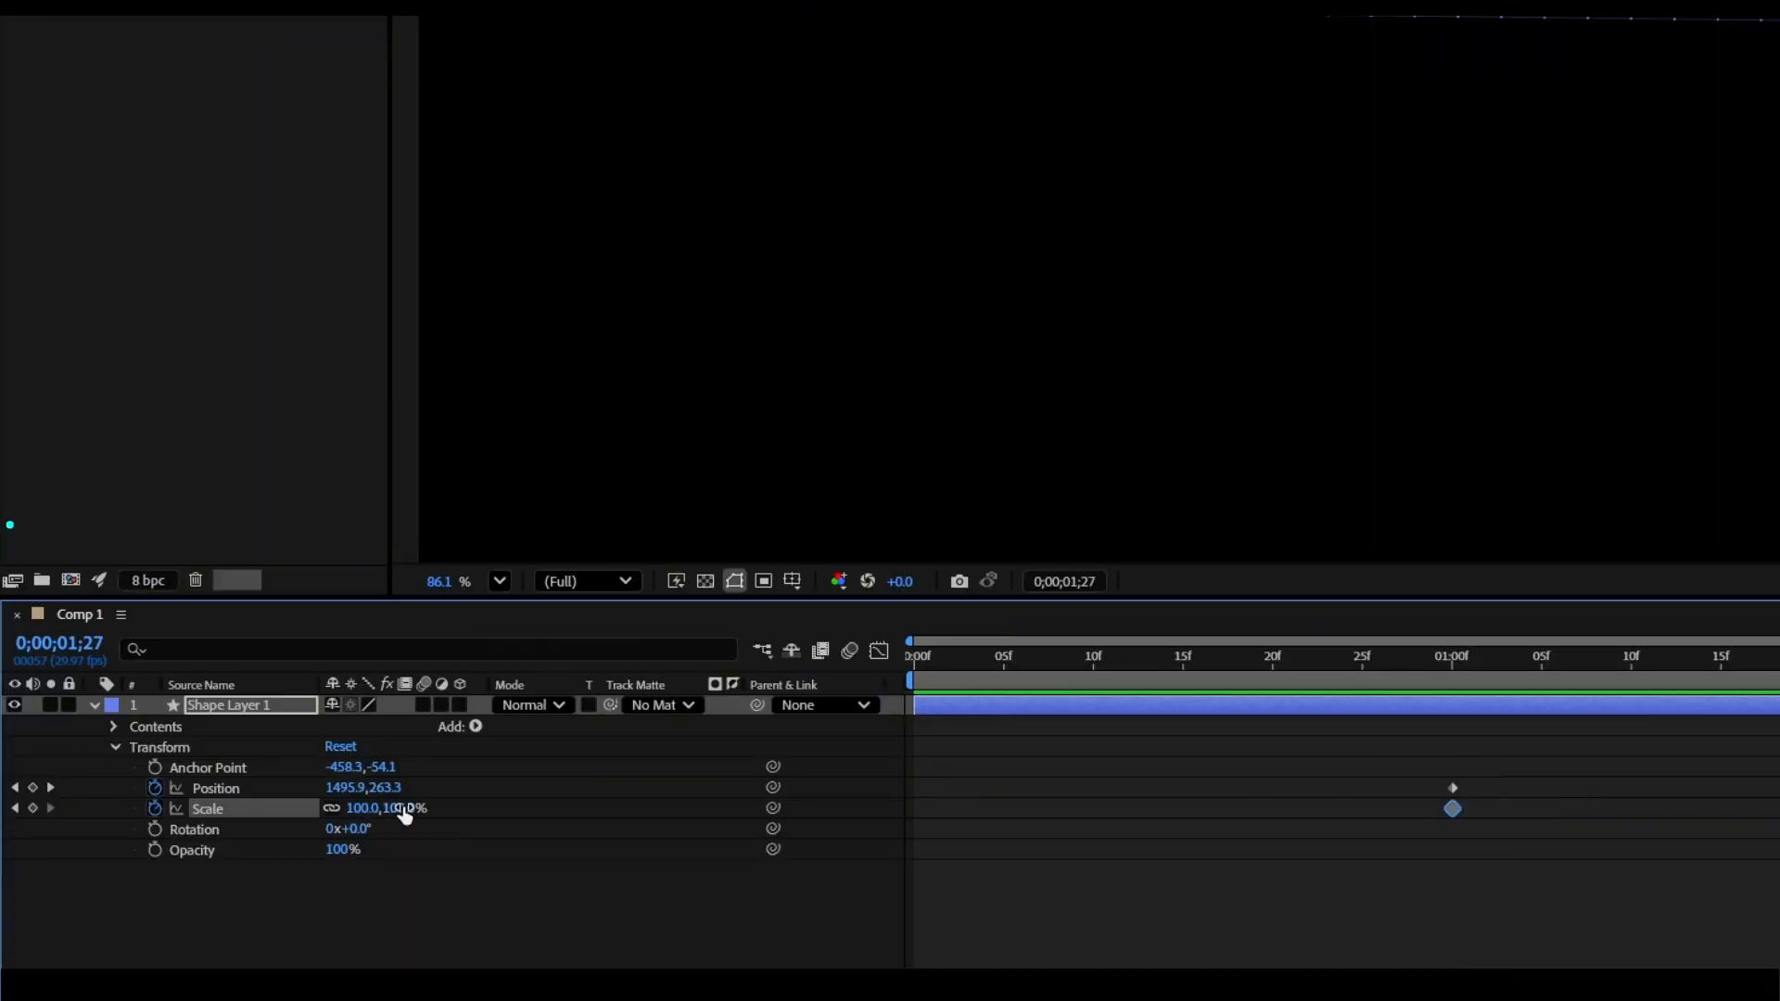
{"action": "left_click", "coordinate": [331, 807]}
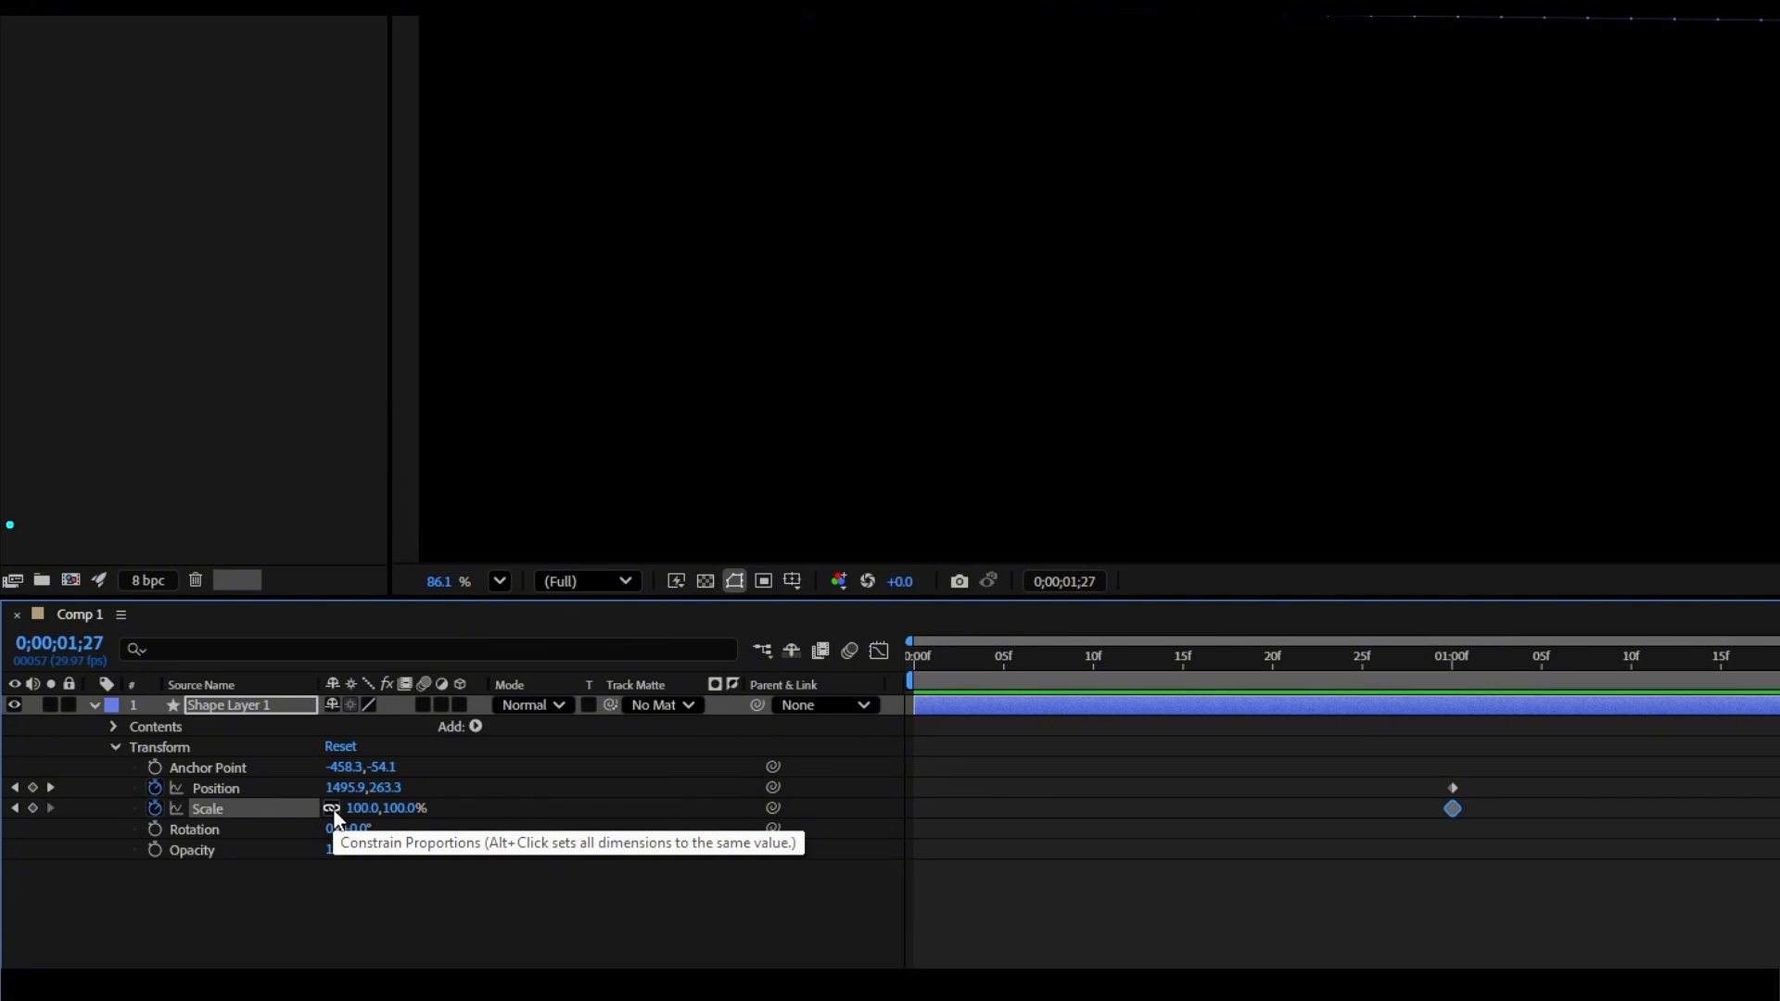
Step: Keyframe the shape layer's Scale at 0;00;02;00 to 100% width and 210% height
{"action": "left_click_drag", "start_coordinate": [1115, 712], "coordinate": [1144, 712]}
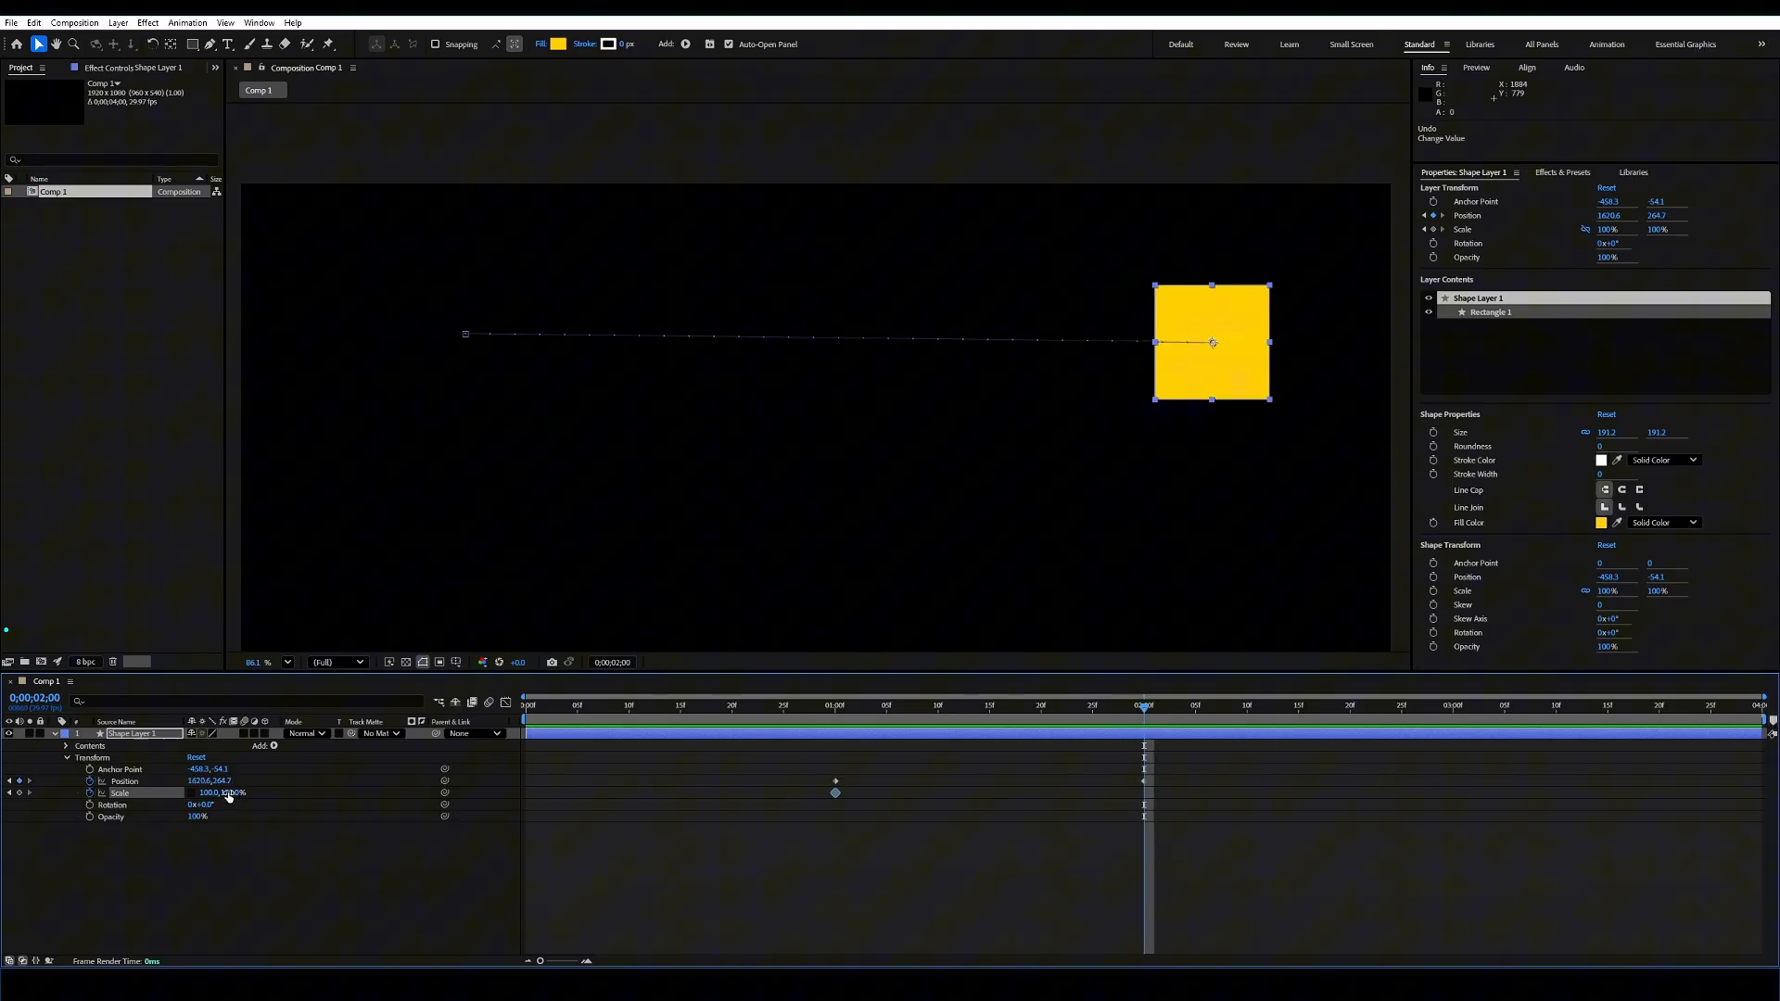
{"action": "mouse_move", "coordinate": [229, 796]}
{"action": "left_mouse_down"}
{"action": "mouse_move", "coordinate": [343, 797]}
{"action": "mouse_move", "coordinate": [210, 793]}
{"action": "left_mouse_up"}
{"action": "left_click", "coordinate": [211, 792]}
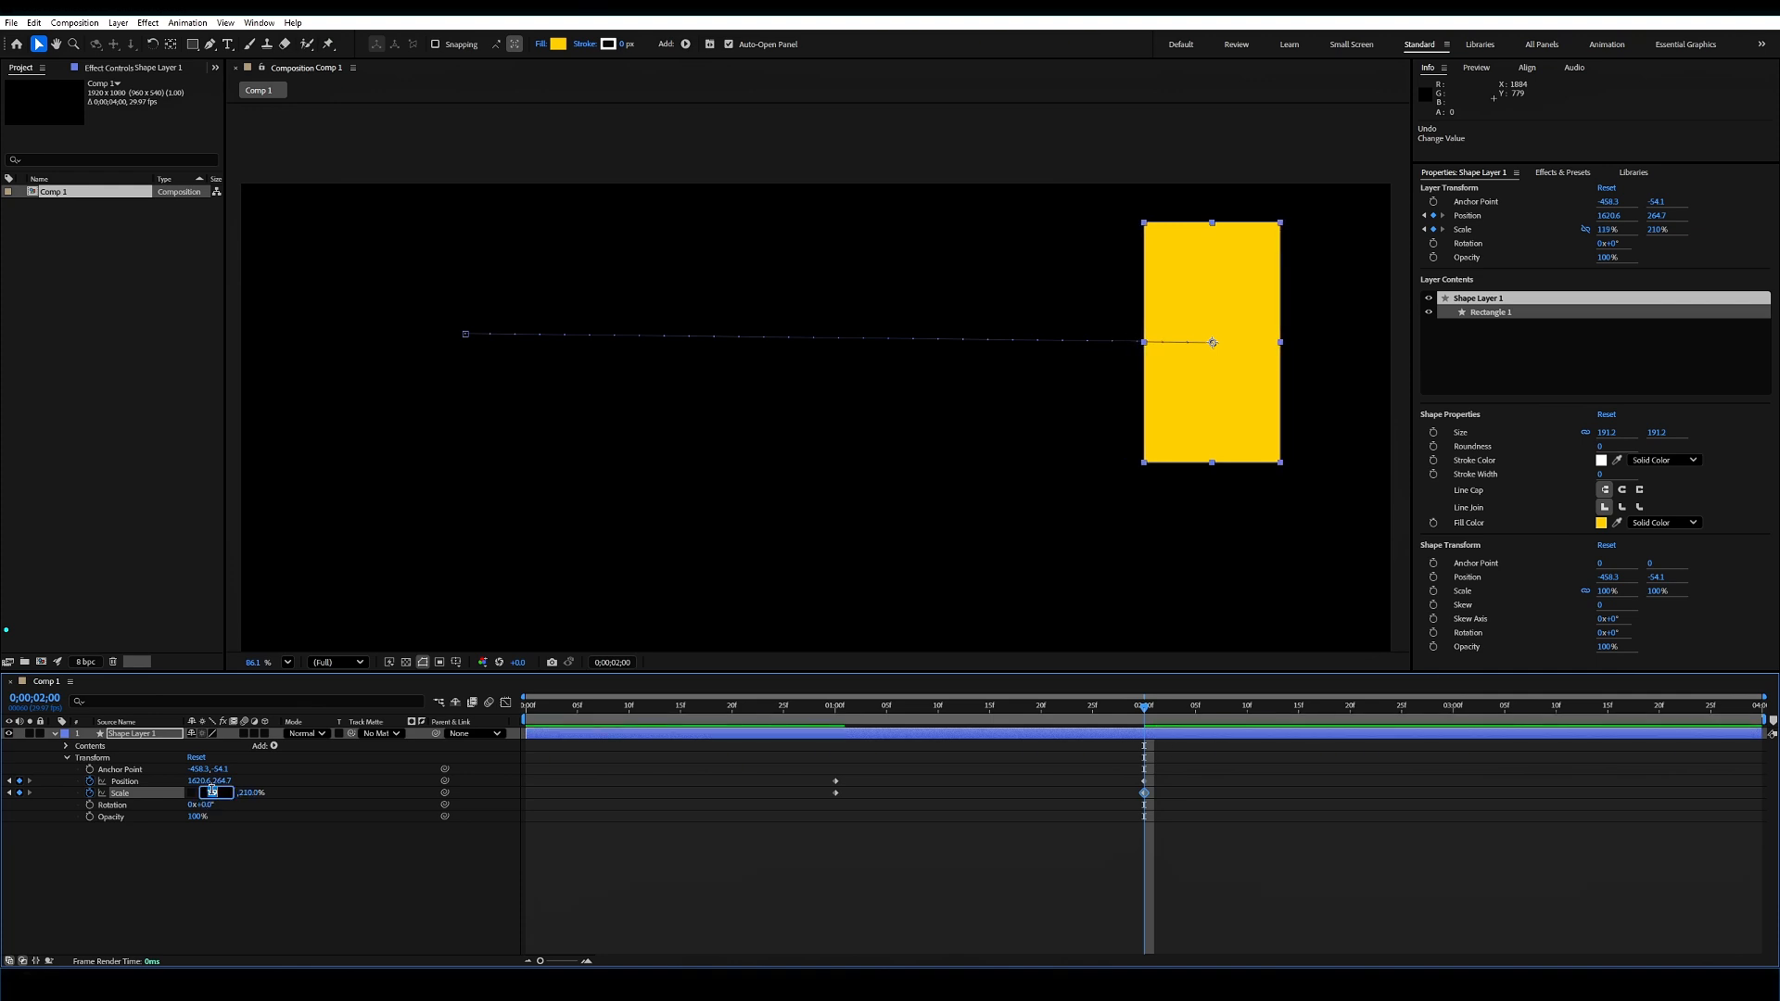
{"action": "type", "text": "100"}
{"action": "key", "text": "Return"}
{"action": "left_click", "coordinate": [1080, 864]}
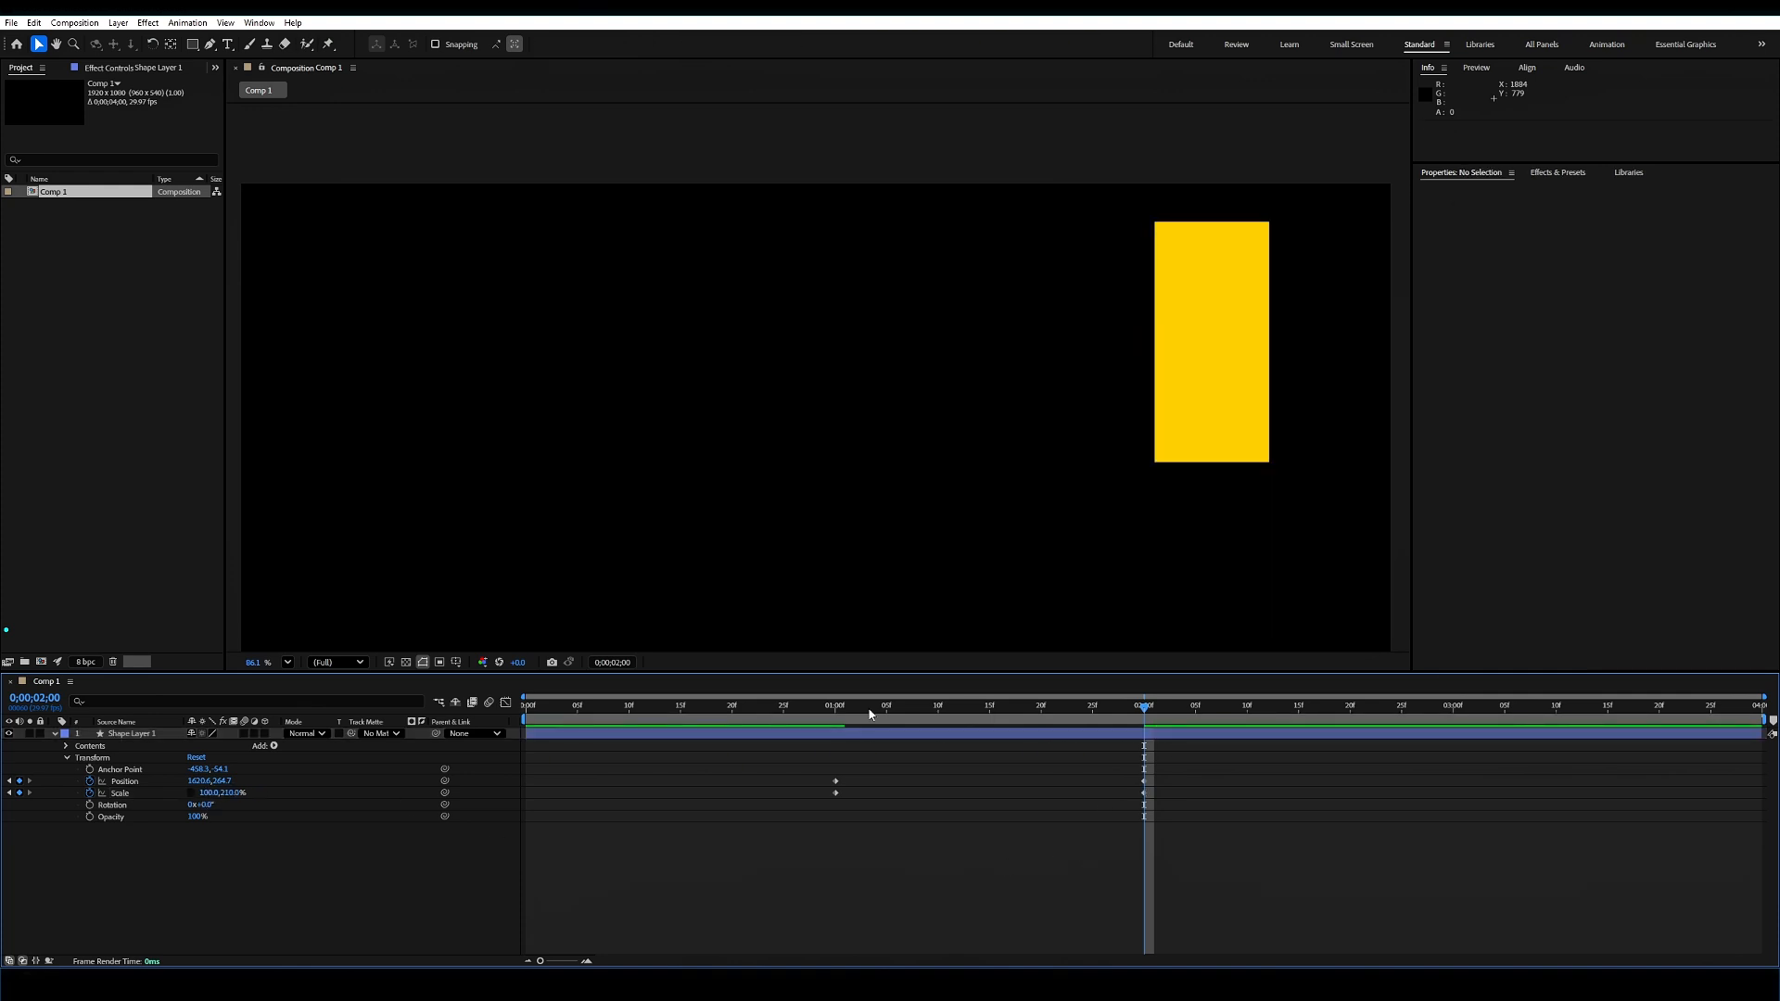
Step: Preview the vertical stretch twice from 0;00;01;00, and scrub back to 0;00;01;00 to review it
{"action": "left_click", "coordinate": [836, 707]}
{"action": "key", "text": "space"}
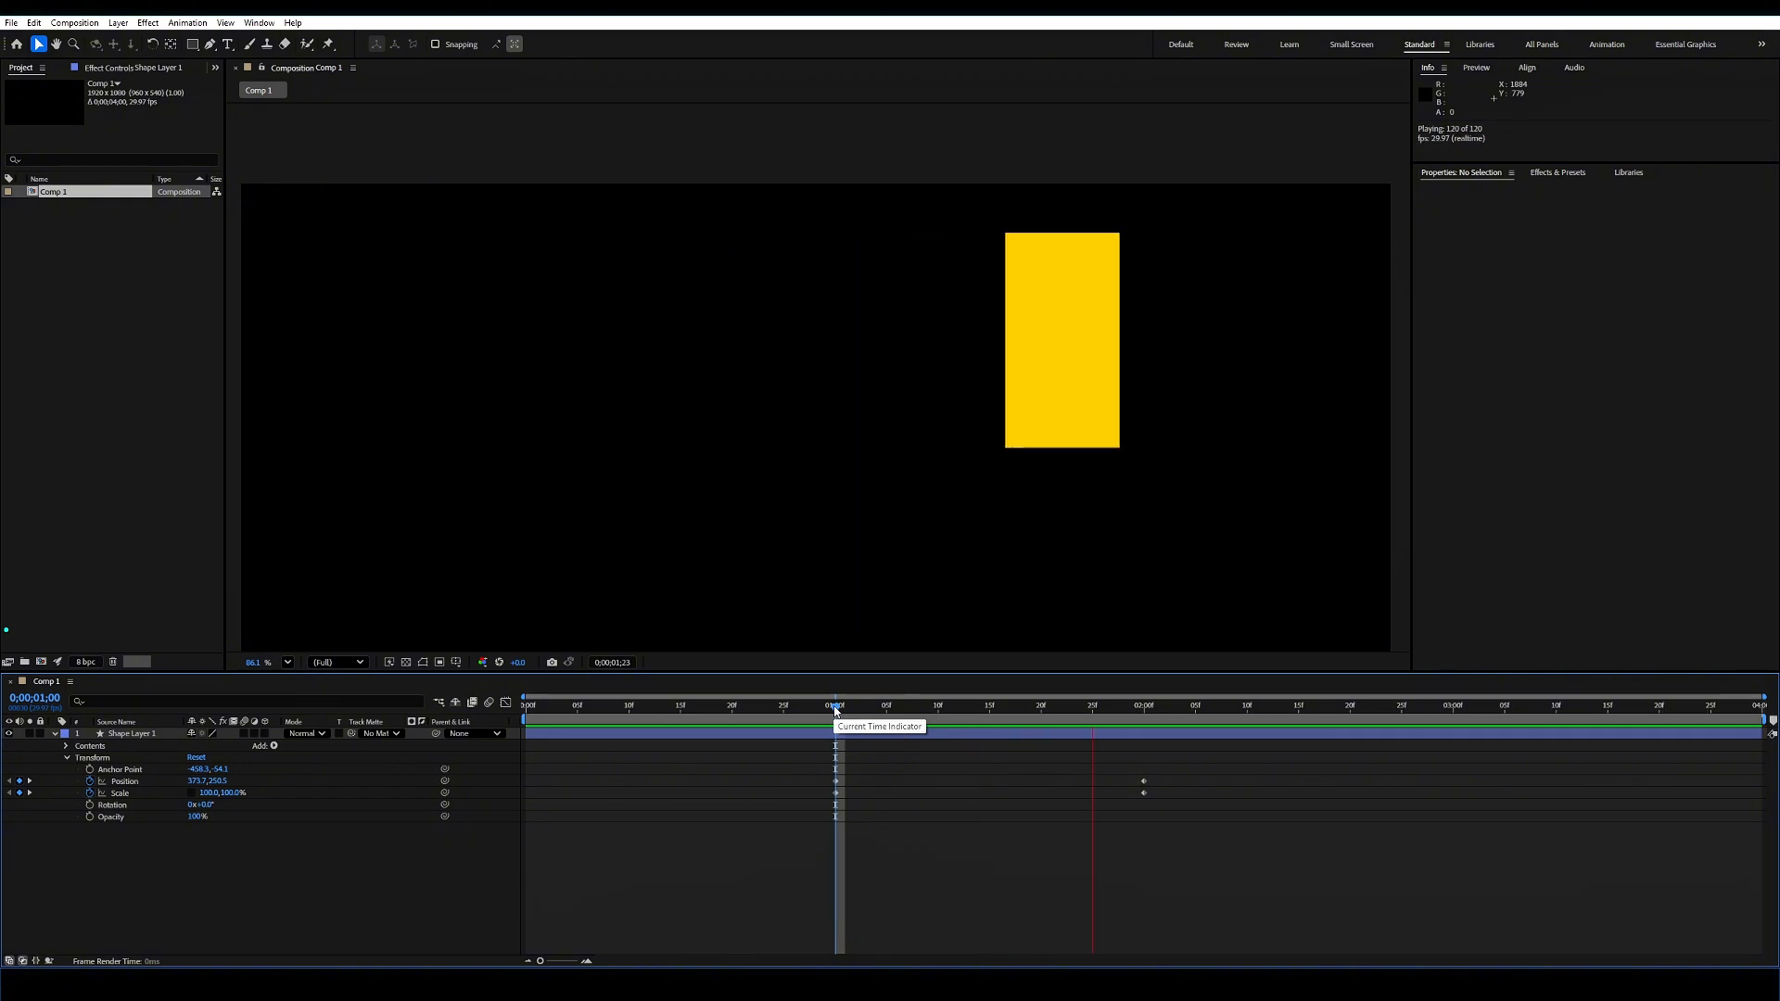
{"action": "key", "text": "space"}
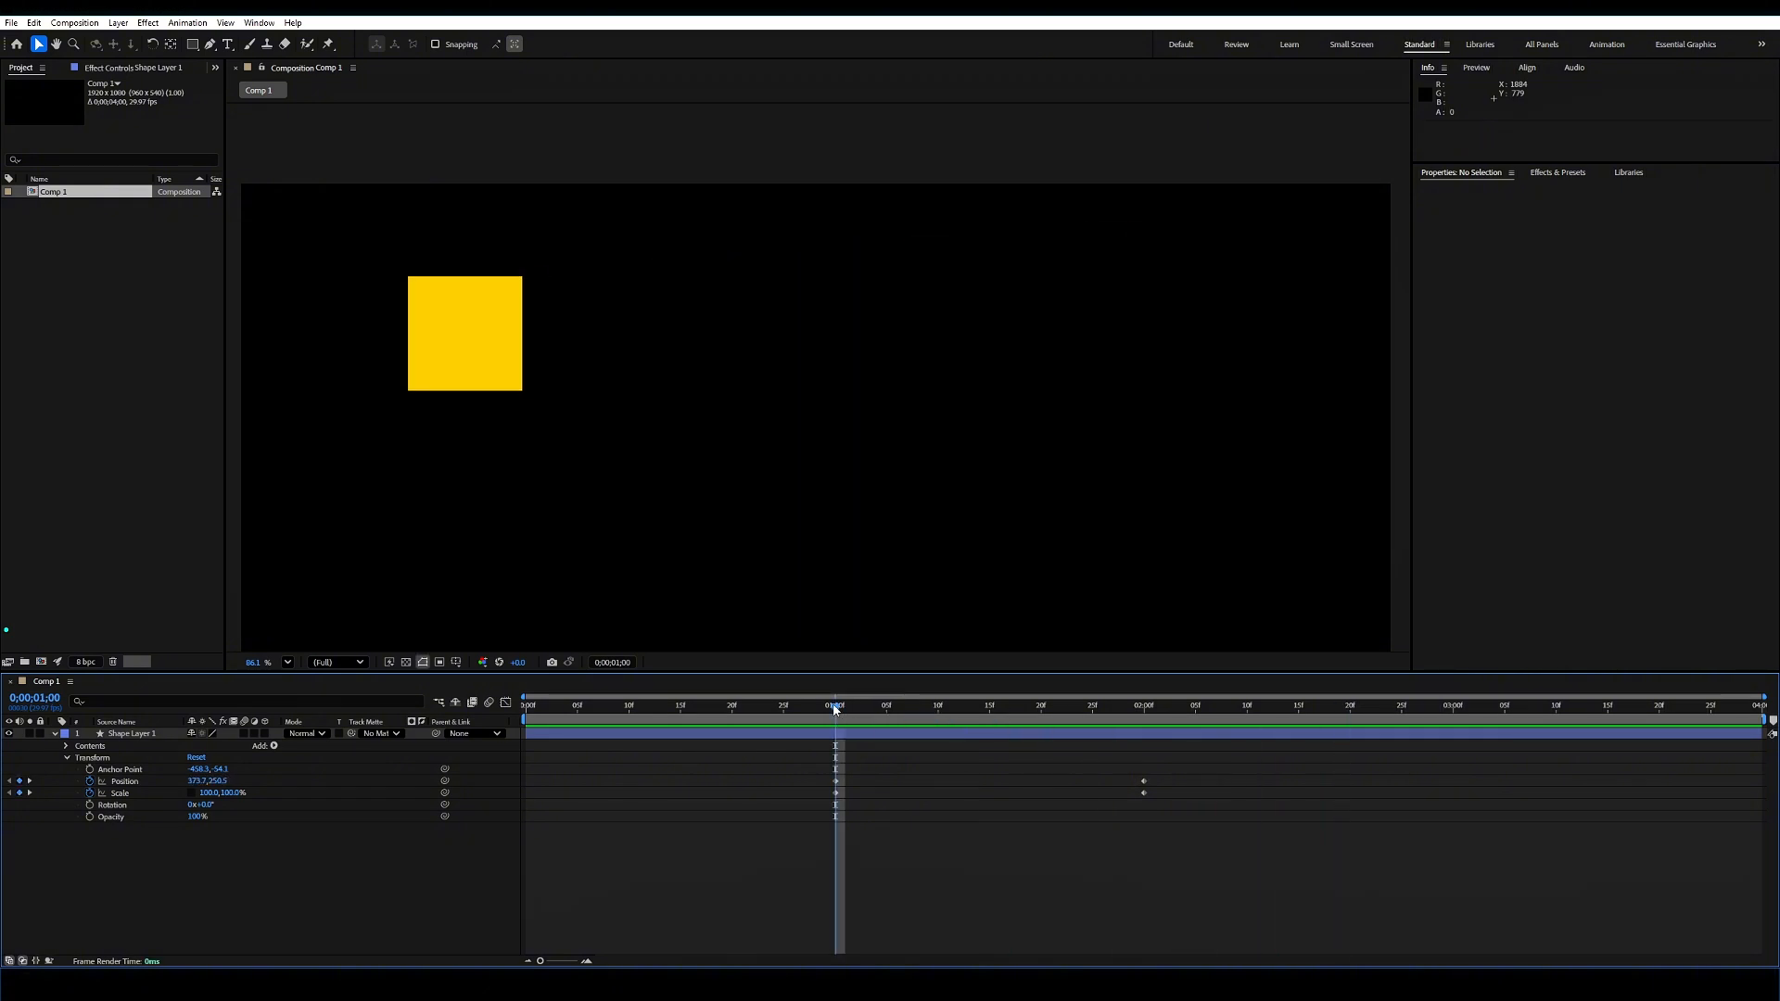
{"action": "key", "text": "space"}
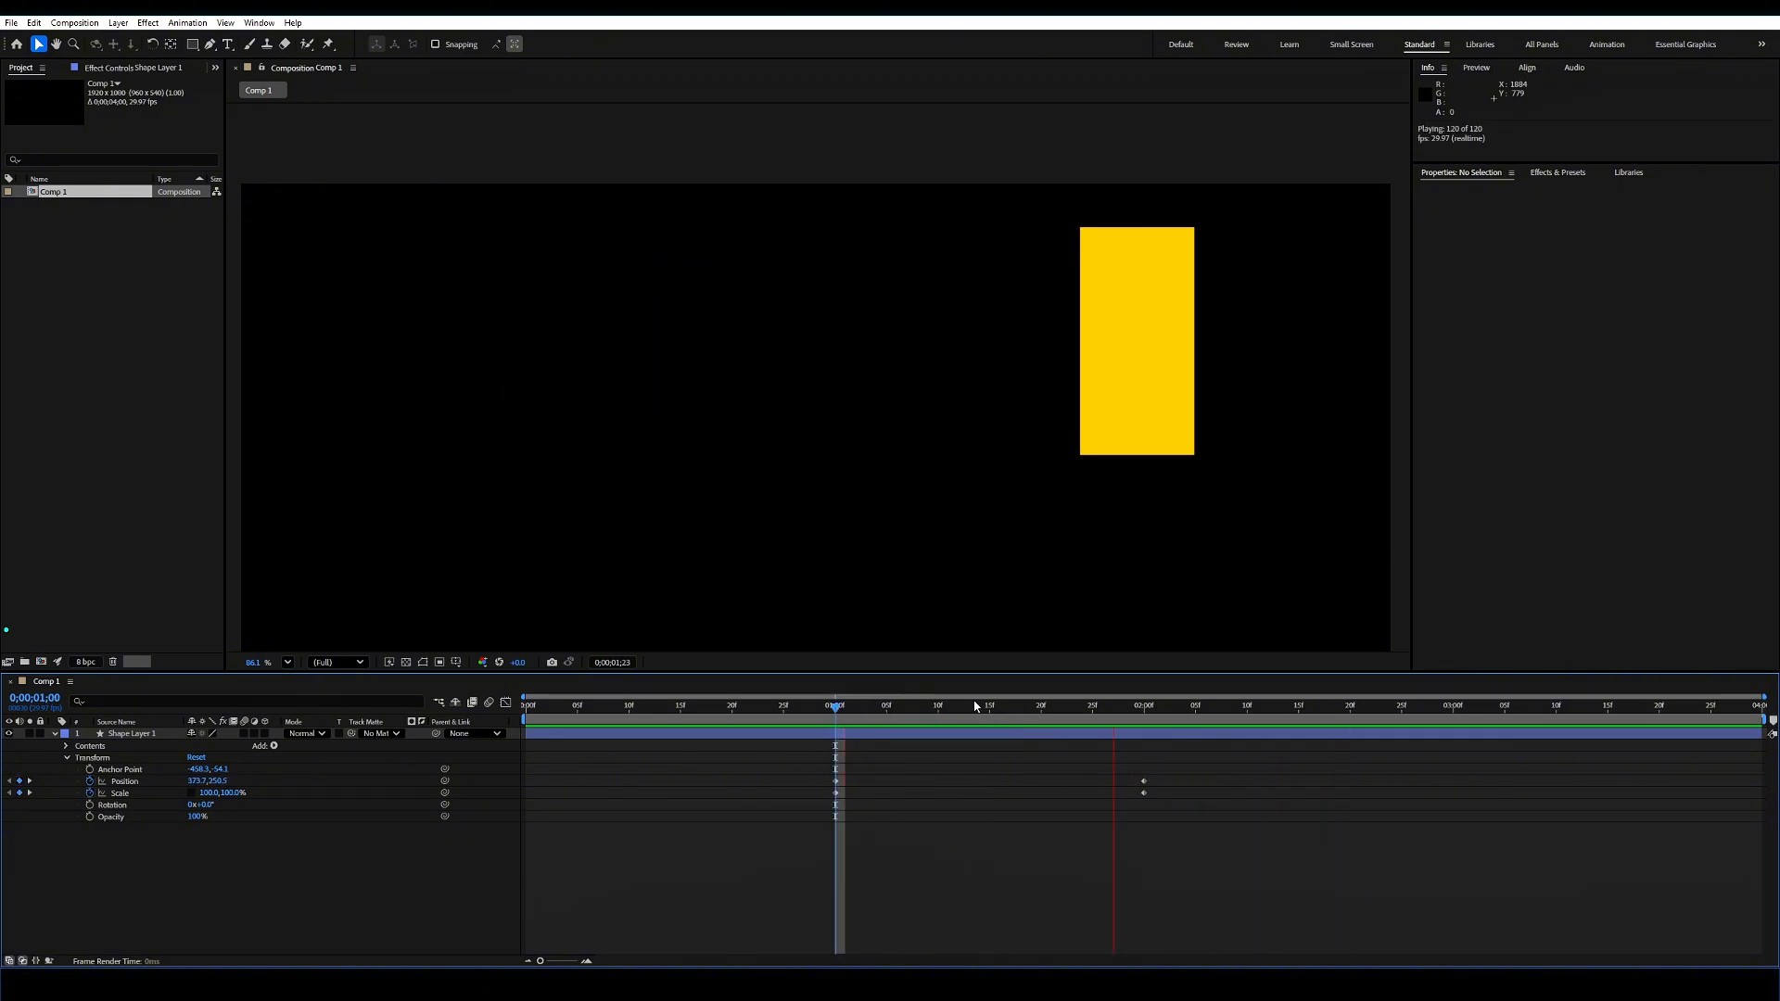
{"action": "key", "text": "space"}
{"action": "left_click_drag", "start_coordinate": [1153, 710], "coordinate": [836, 736]}
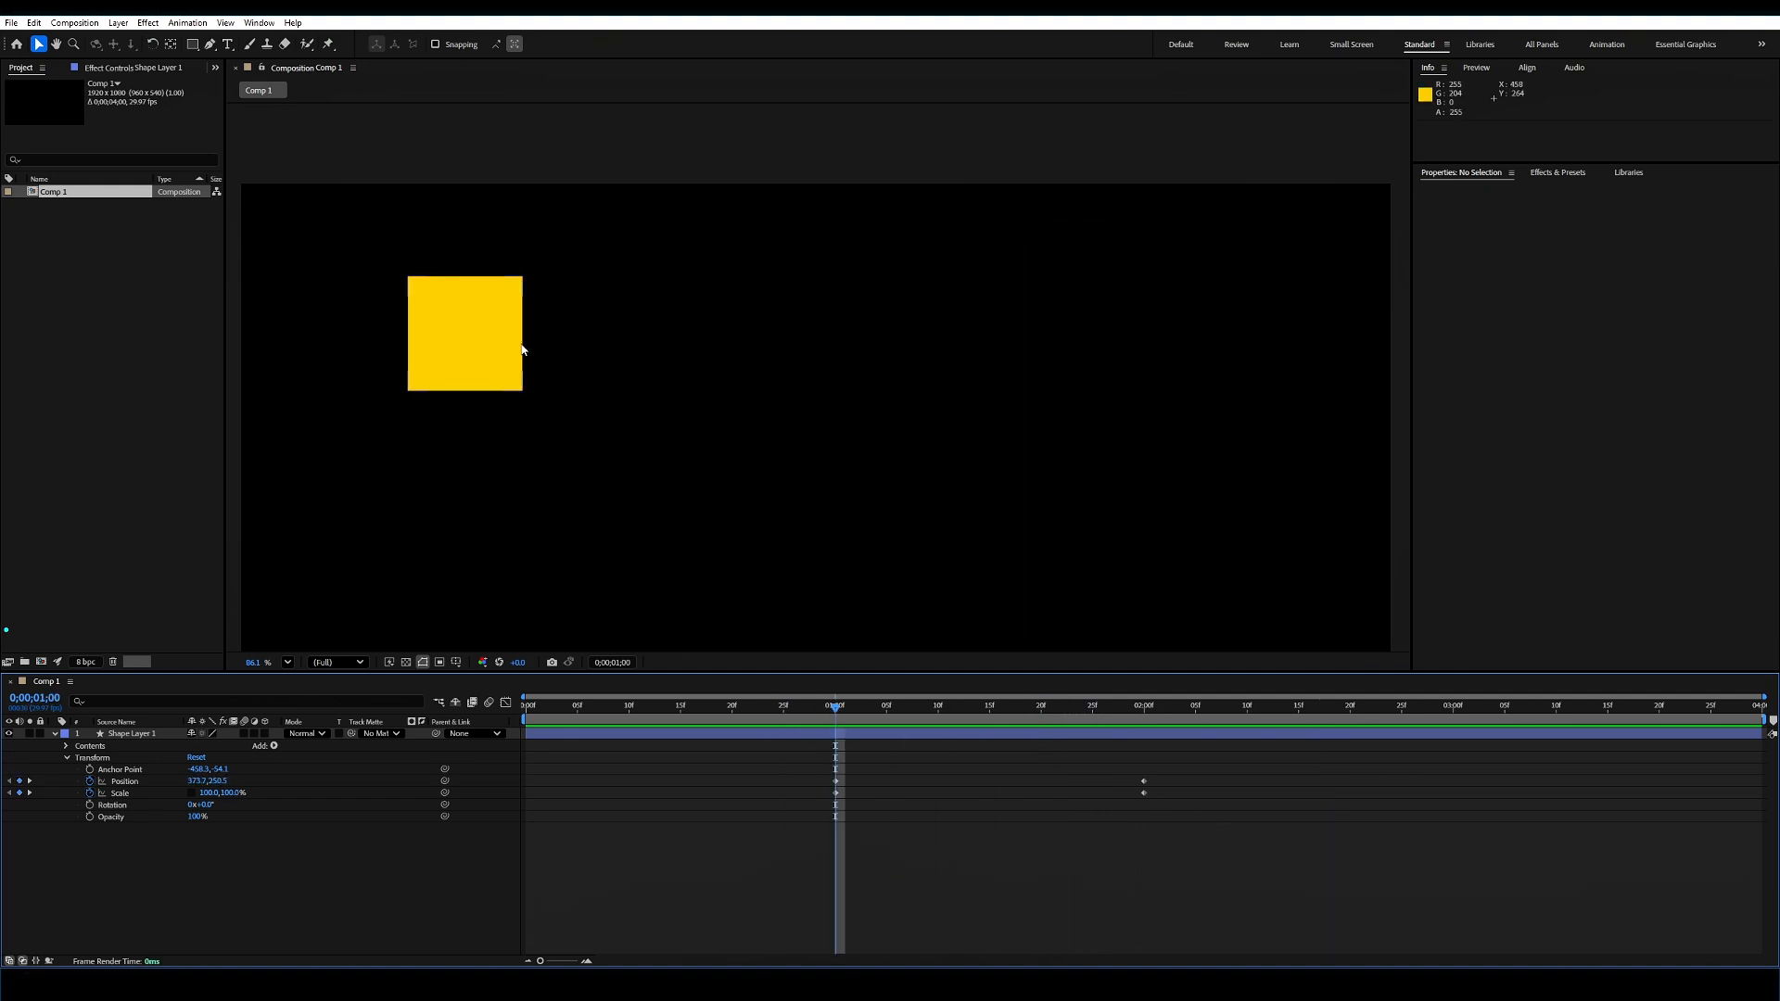
Step: Delete the whole shape layer together with its Position and Scale keyframes
{"action": "left_click_drag", "start_coordinate": [1234, 844], "coordinate": [768, 763]}
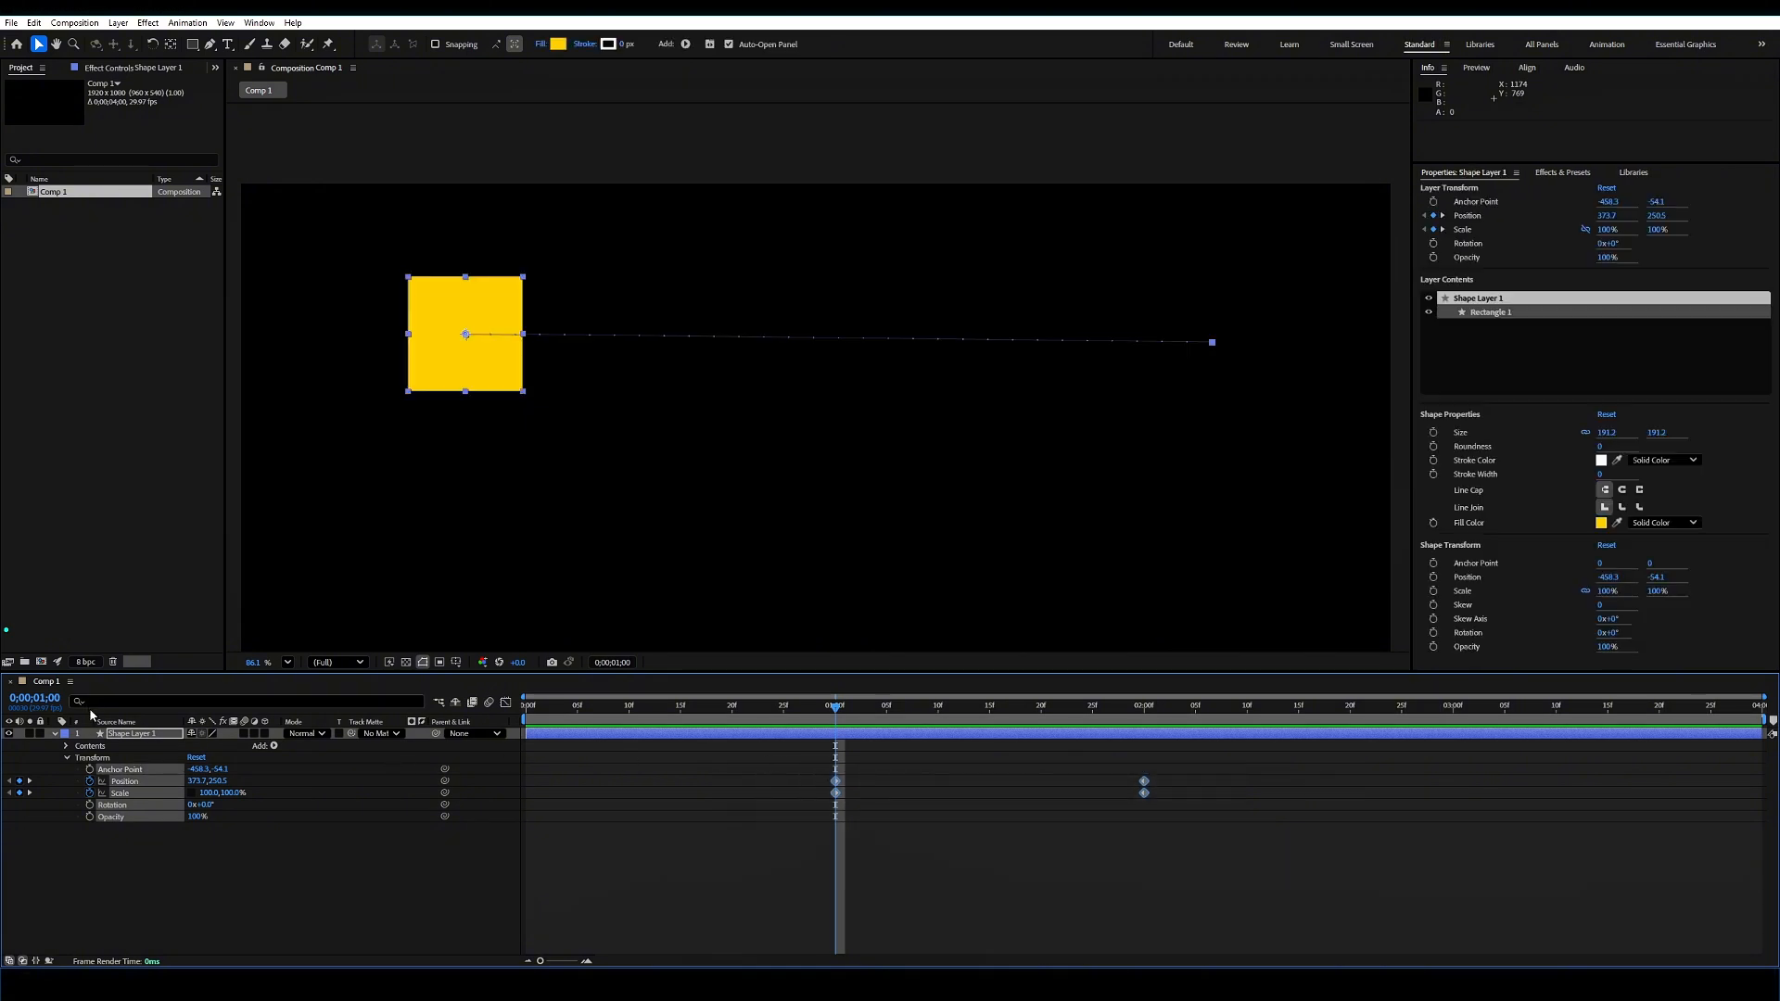
{"action": "left_click", "coordinate": [122, 735]}
{"action": "key", "text": "Delete"}
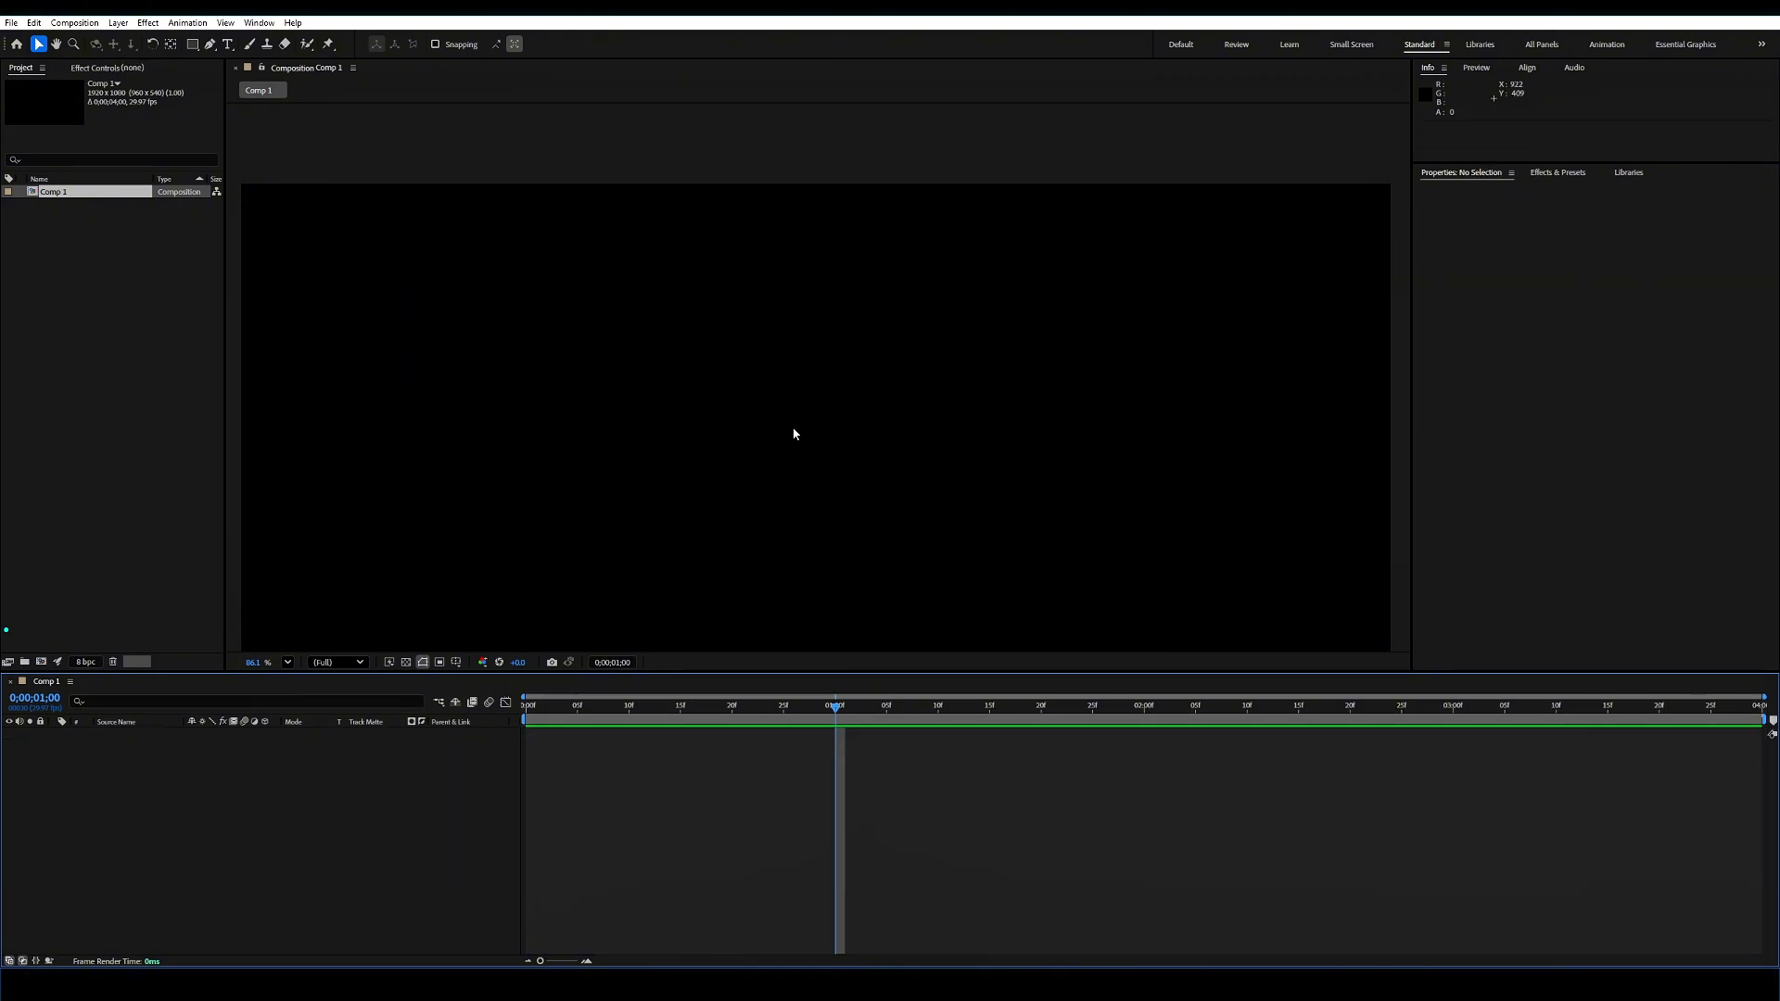
Step: Create a text layer reading "TEXT" near the centre of the composition
{"action": "key", "text": "ctrl+t"}
{"action": "scroll", "coordinate": [759, 451], "scroll_direction": "down", "scroll_amount": 1}
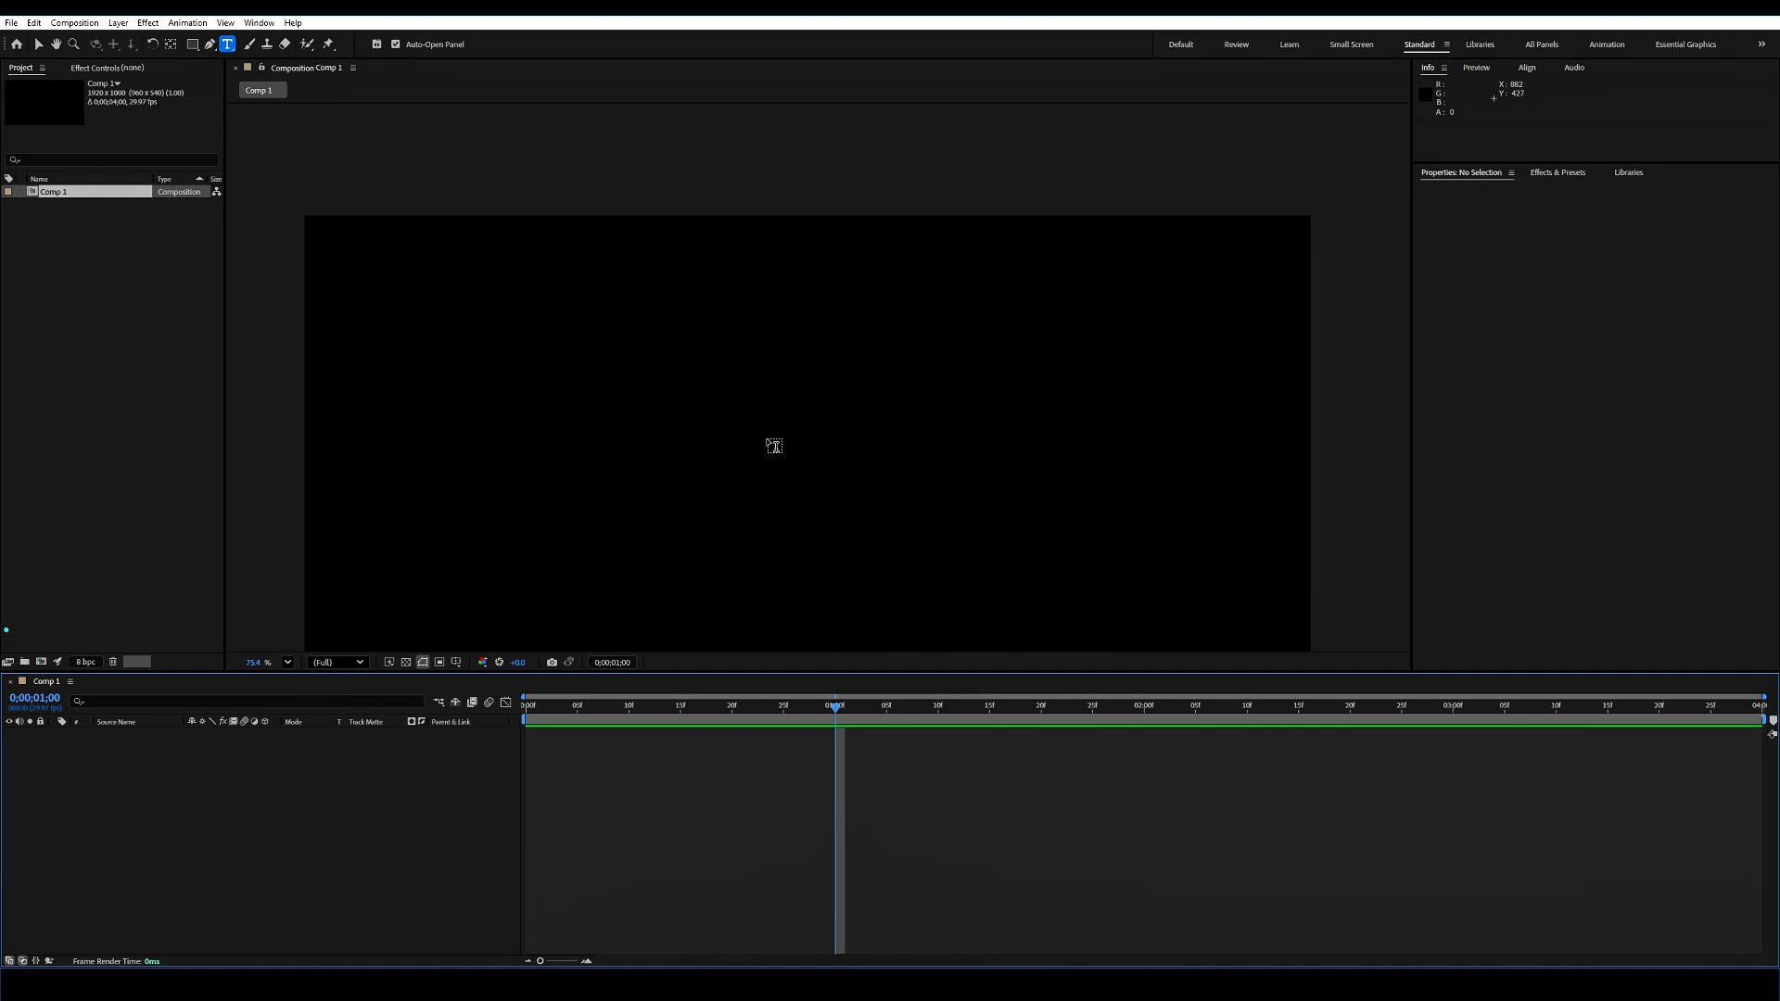
{"action": "left_click", "coordinate": [768, 439]}
{"action": "type", "text": "TEXT"}
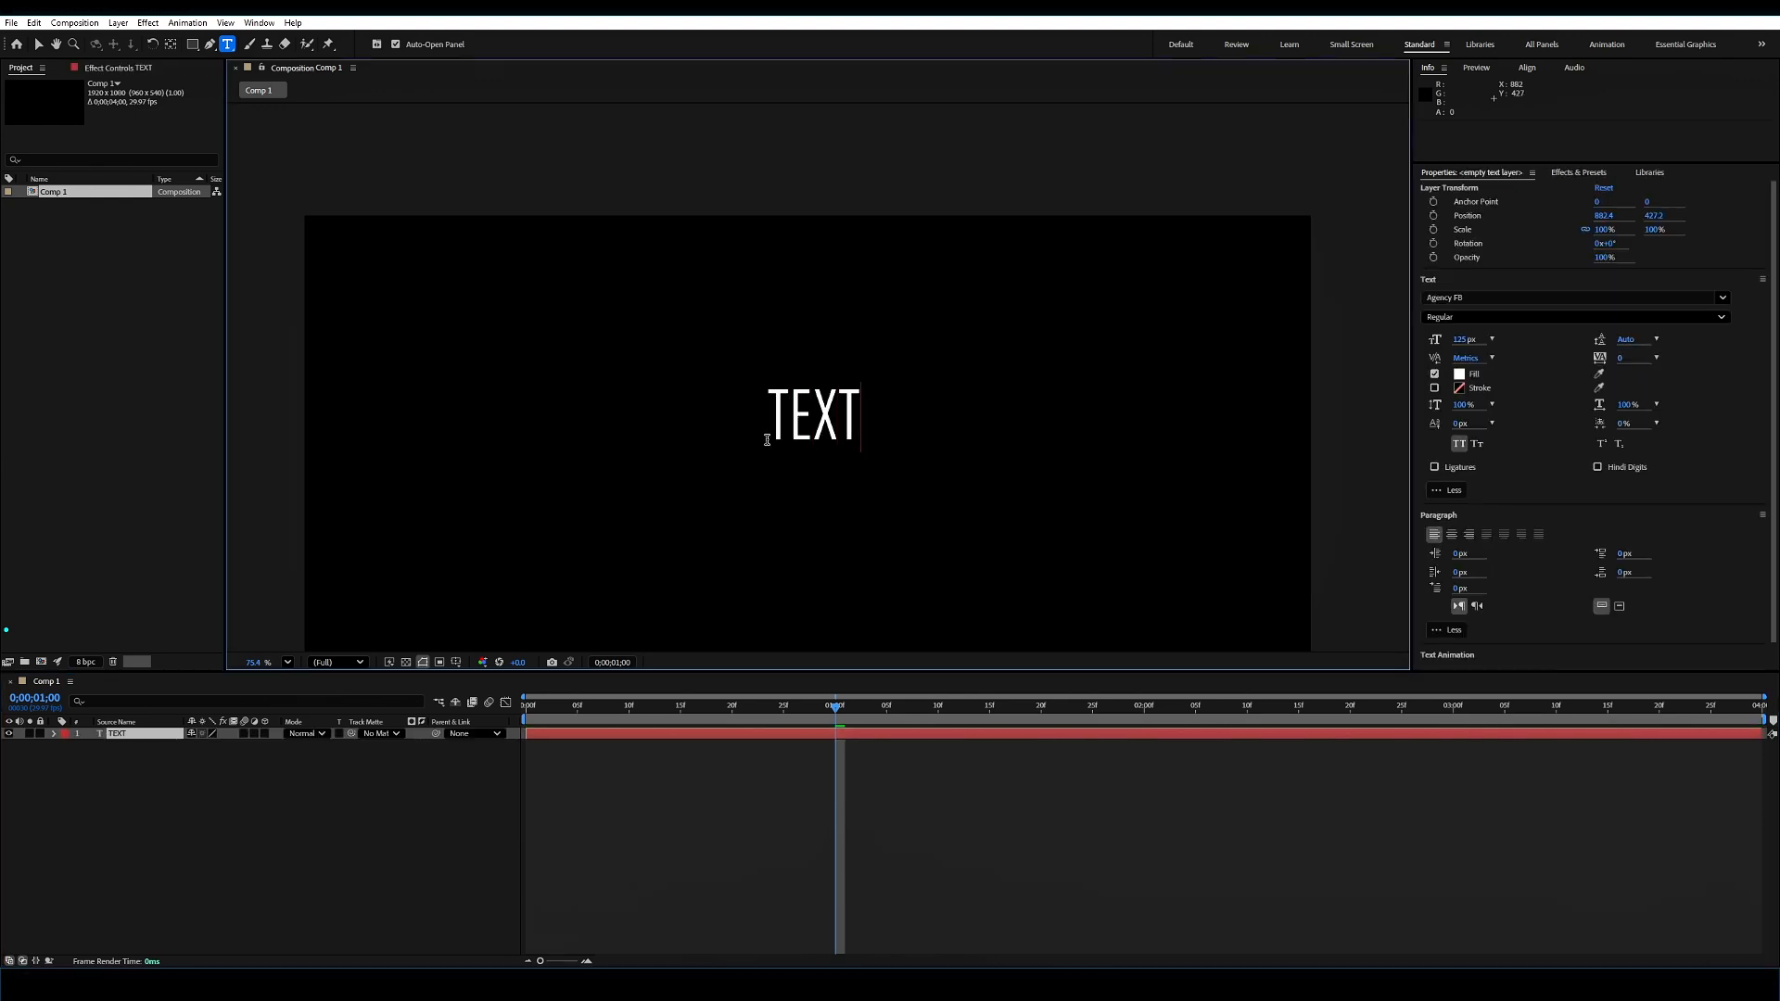
{"action": "left_click", "coordinate": [258, 774]}
Step: Lower the TEXT layer out of view to Position 882.4, 970.2 and keyframe its Position at 0;00;01;00
{"action": "left_click", "coordinate": [144, 738]}
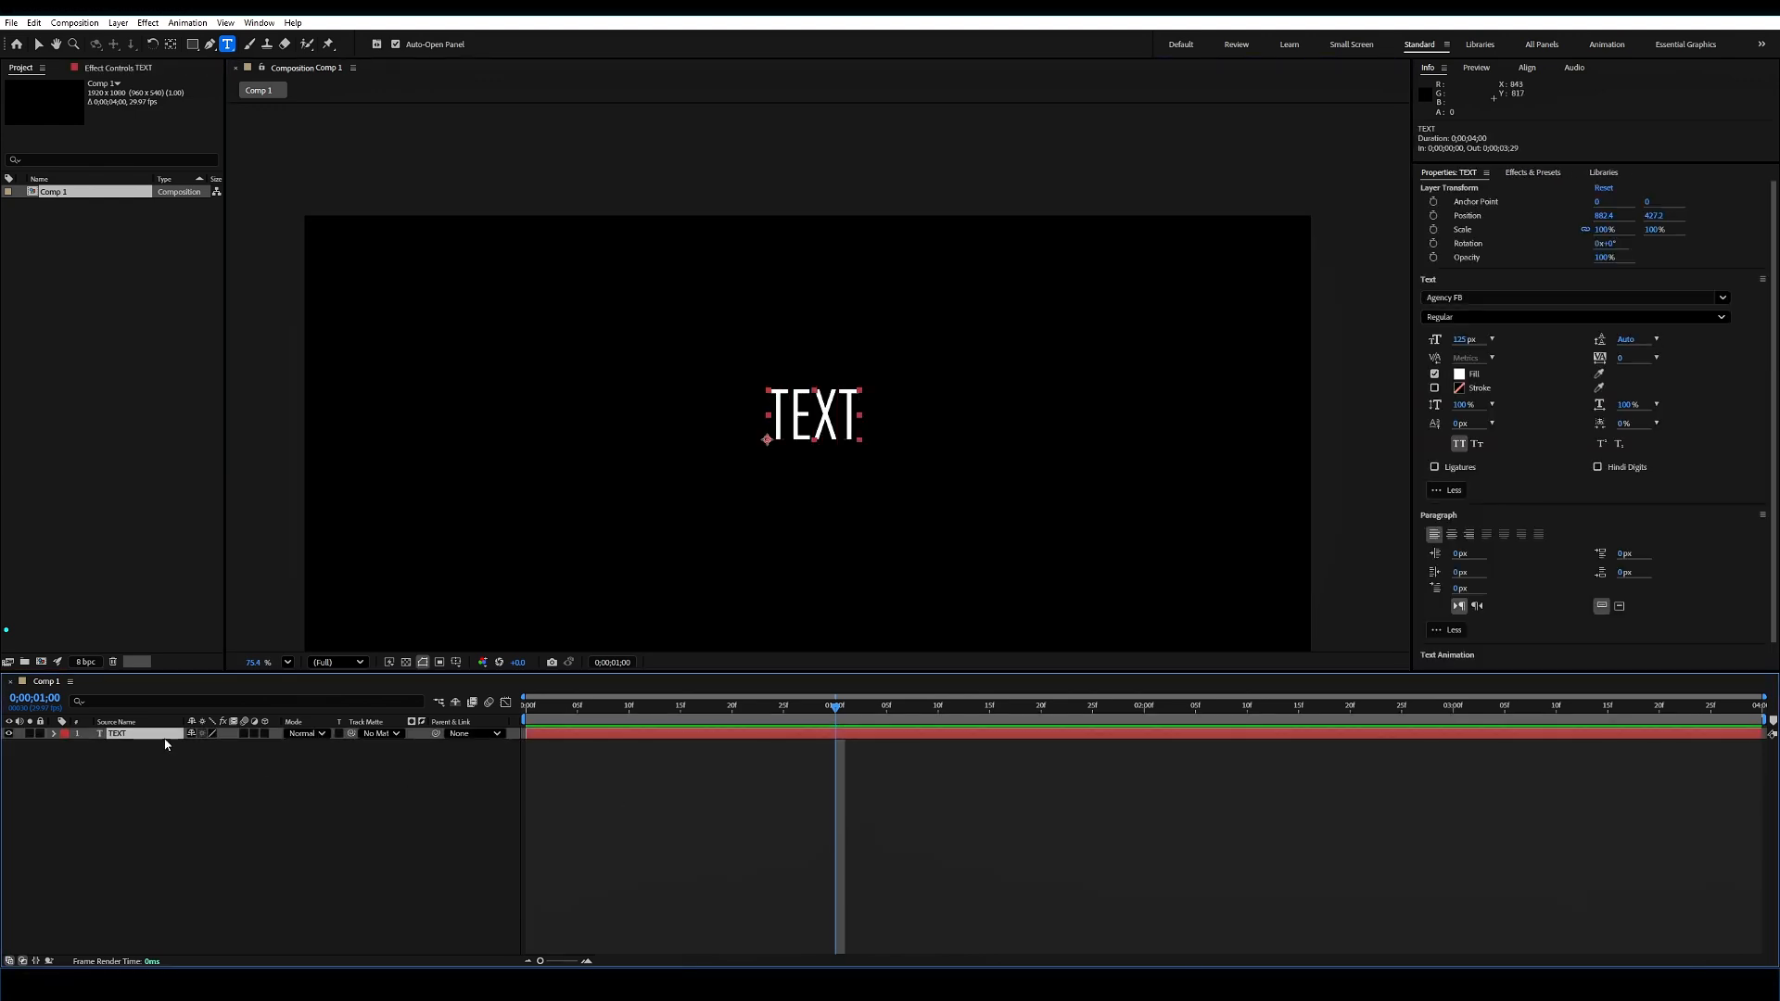
{"action": "key", "text": "p"}
{"action": "left_click_drag", "start_coordinate": [215, 747], "coordinate": [403, 760]}
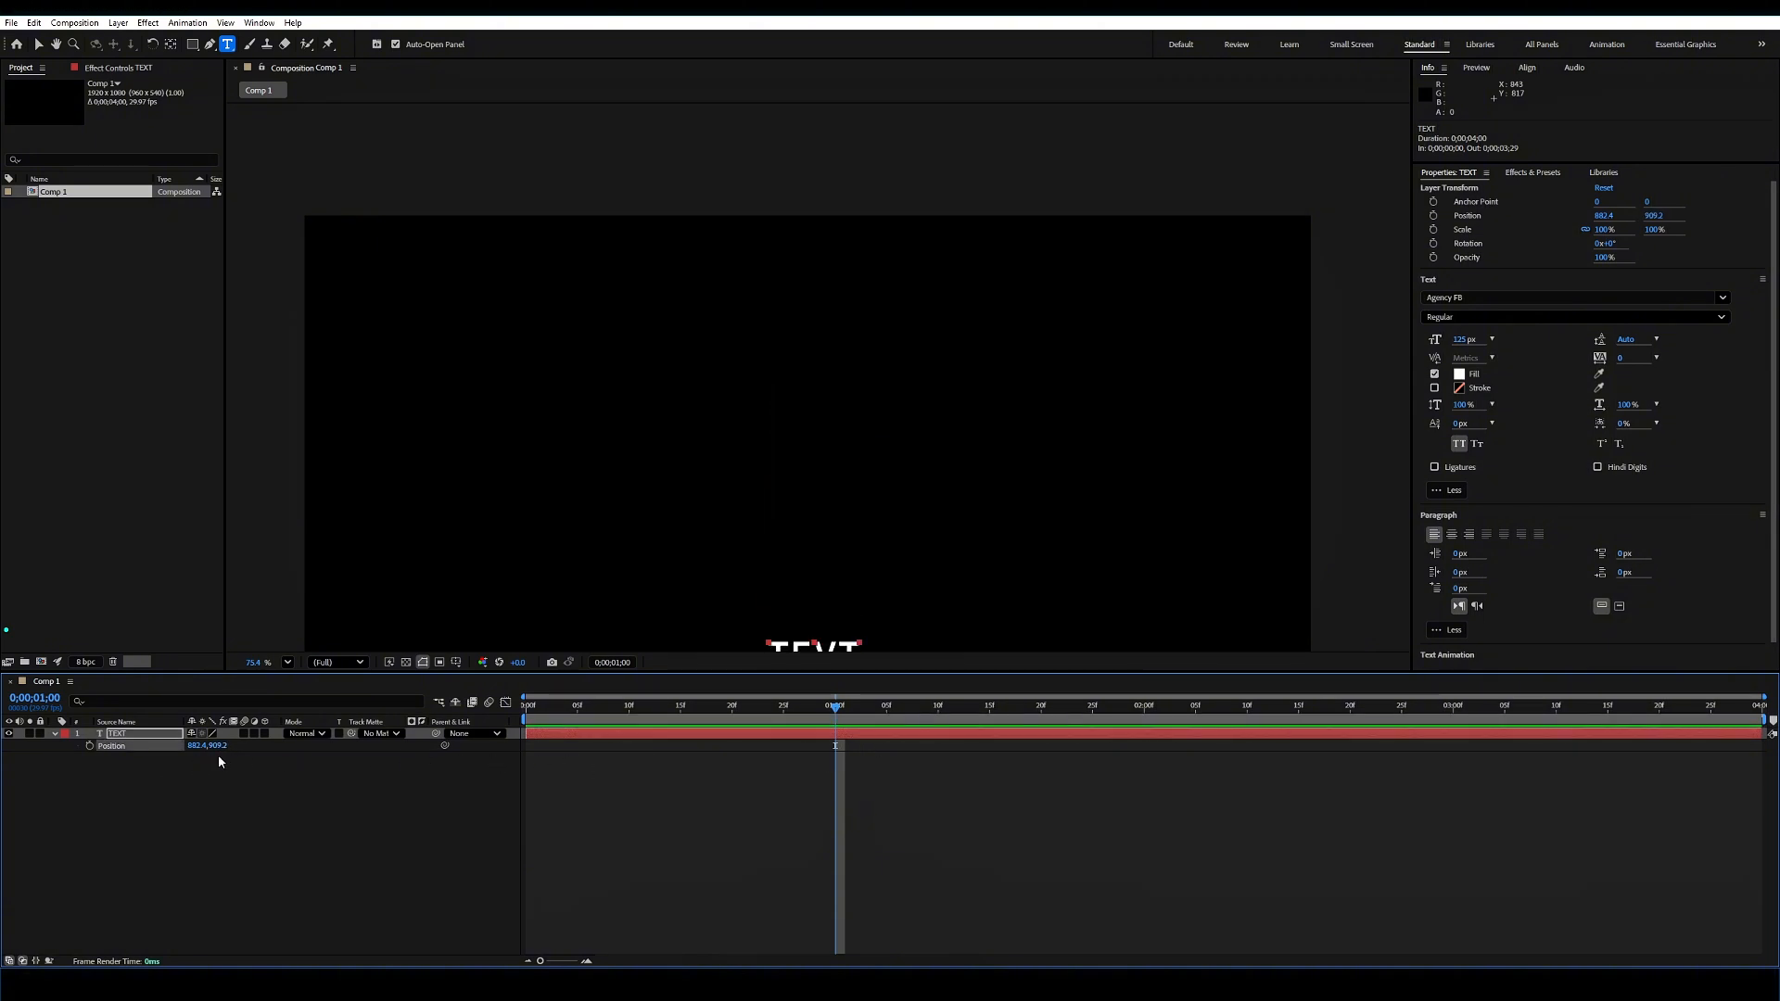
{"action": "left_click_drag", "start_coordinate": [215, 747], "coordinate": [242, 745]}
{"action": "left_click", "coordinate": [89, 746]}
Step: Keyframe the TEXT layer's Position at 0;00;01;15 to 882.4, 396.2 so the text rises into view
{"action": "left_click", "coordinate": [991, 708]}
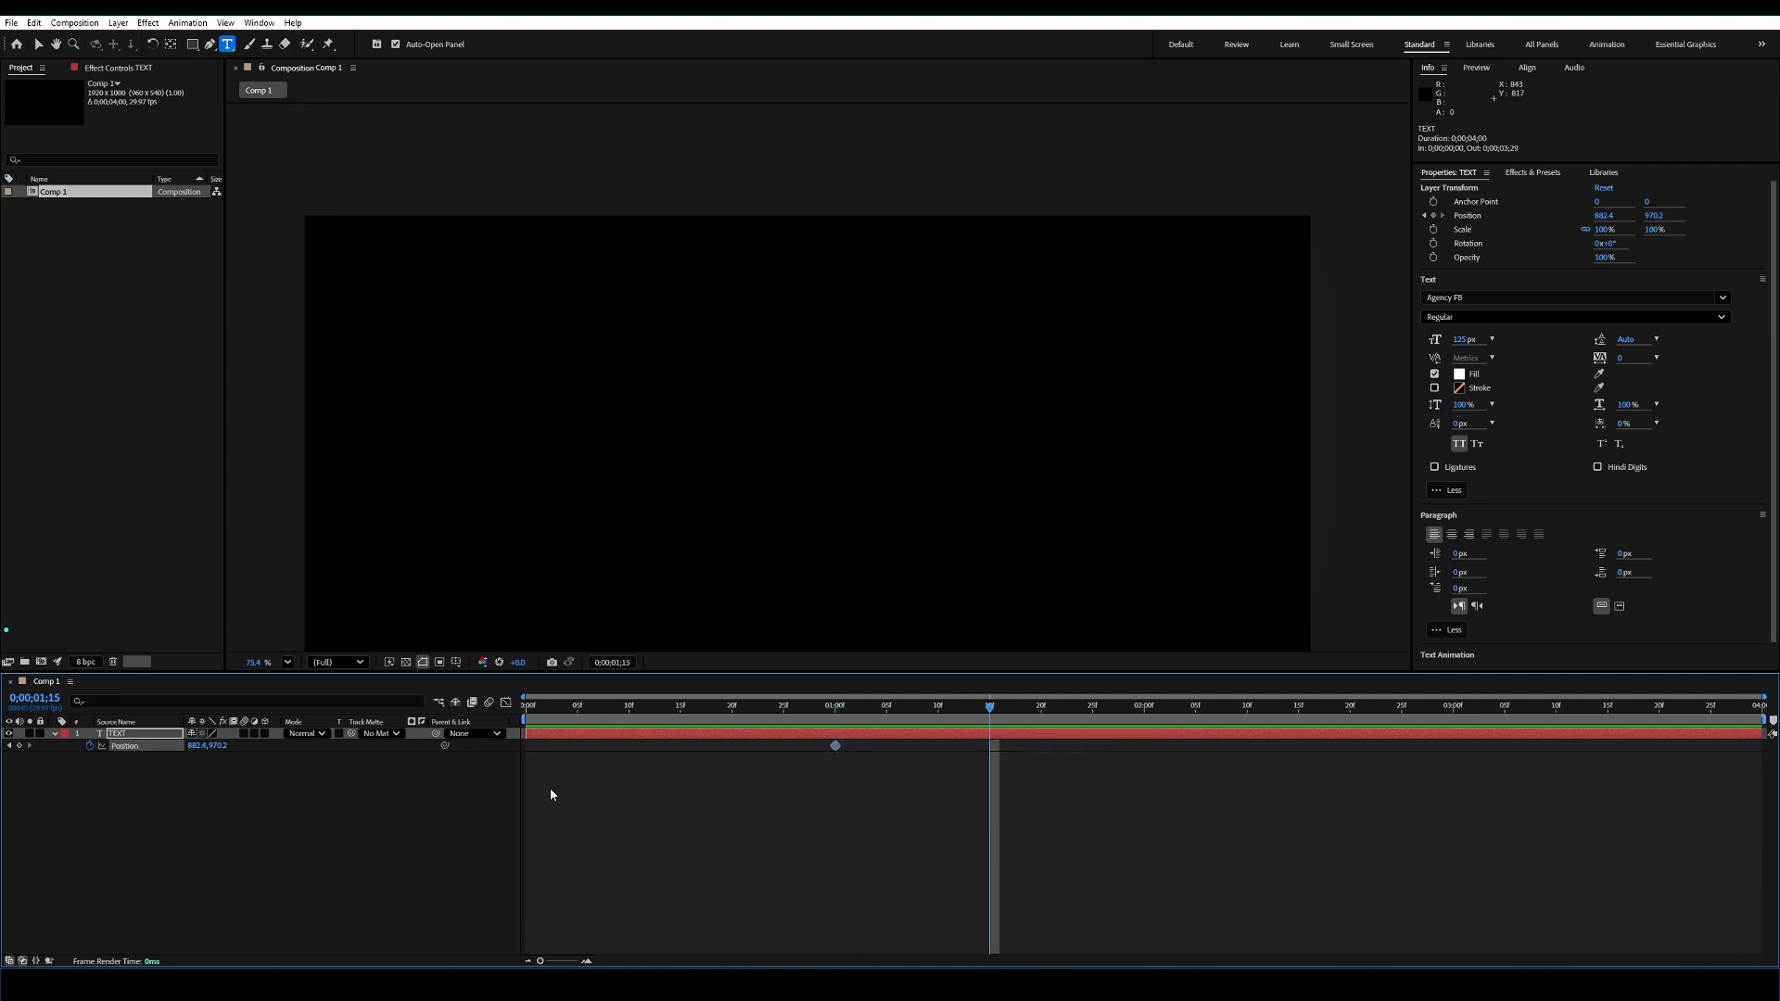
{"action": "left_click_drag", "start_coordinate": [212, 746], "coordinate": [3, 735]}
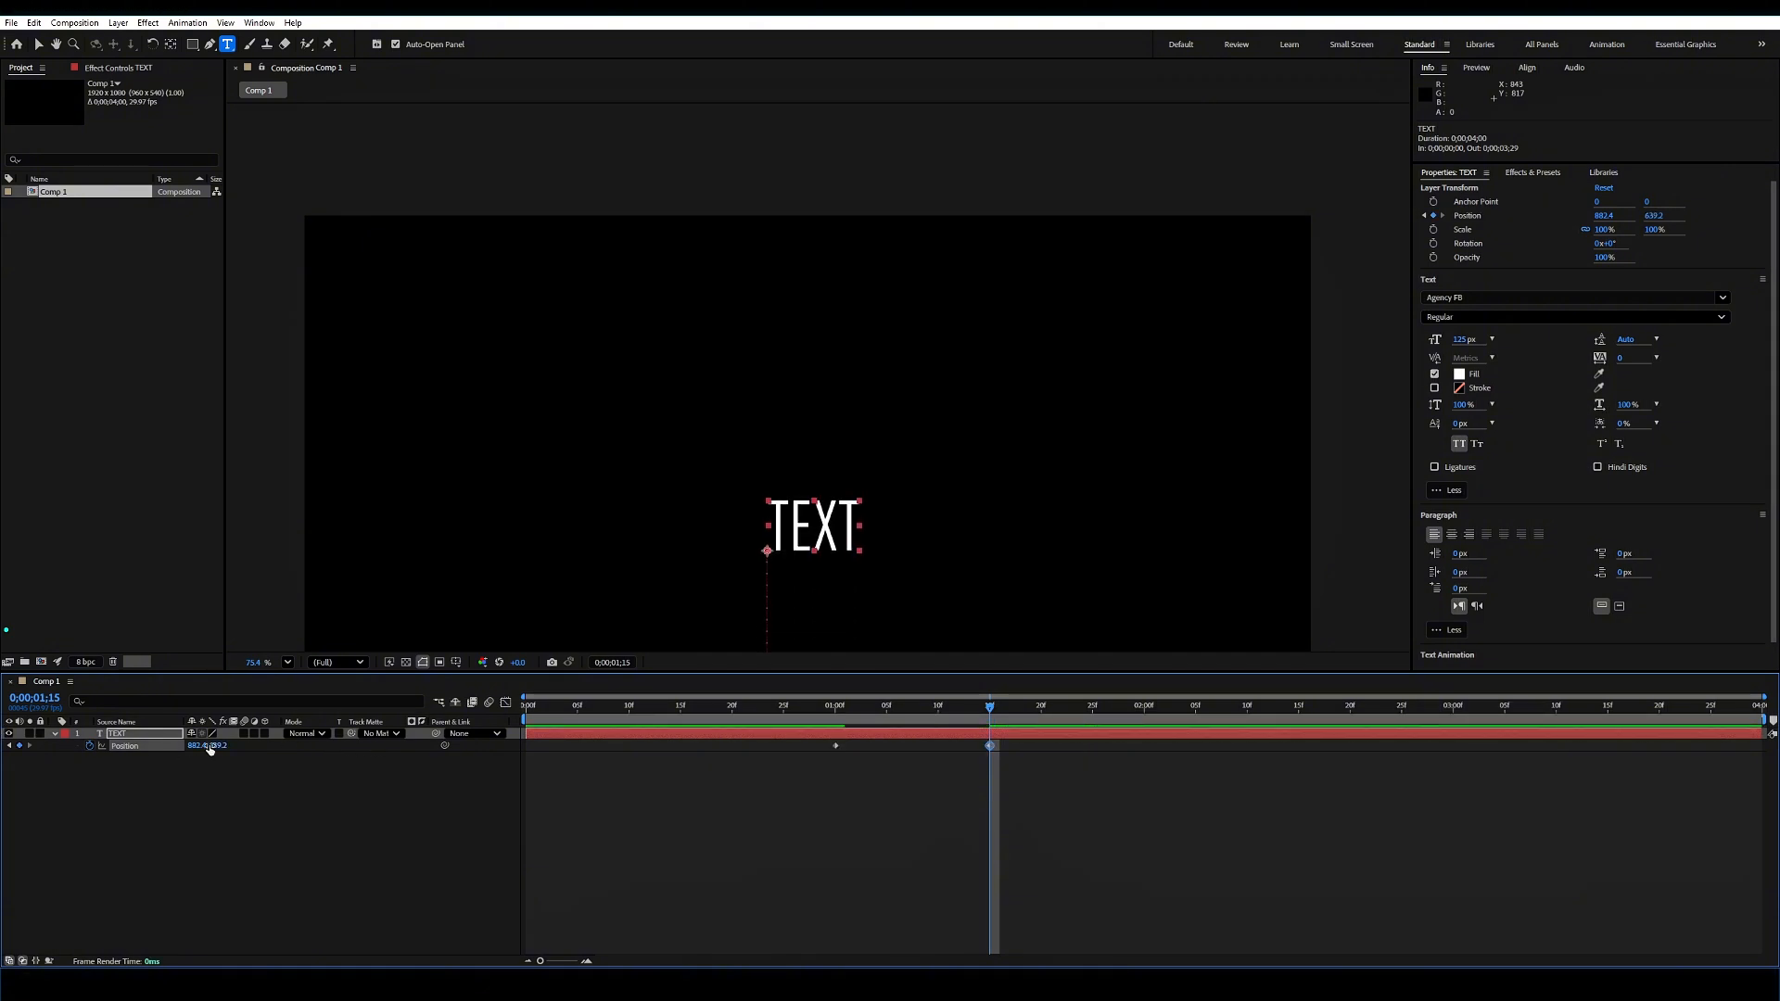
{"action": "mouse_move", "coordinate": [209, 749]}
{"action": "left_mouse_down"}
{"action": "mouse_move", "coordinate": [56, 738]}
{"action": "mouse_move", "coordinate": [227, 770]}
{"action": "left_mouse_up"}
Step: Apply Easy Ease to both Position keyframes of the TEXT layer
{"action": "left_click_drag", "start_coordinate": [1152, 803], "coordinate": [800, 745]}
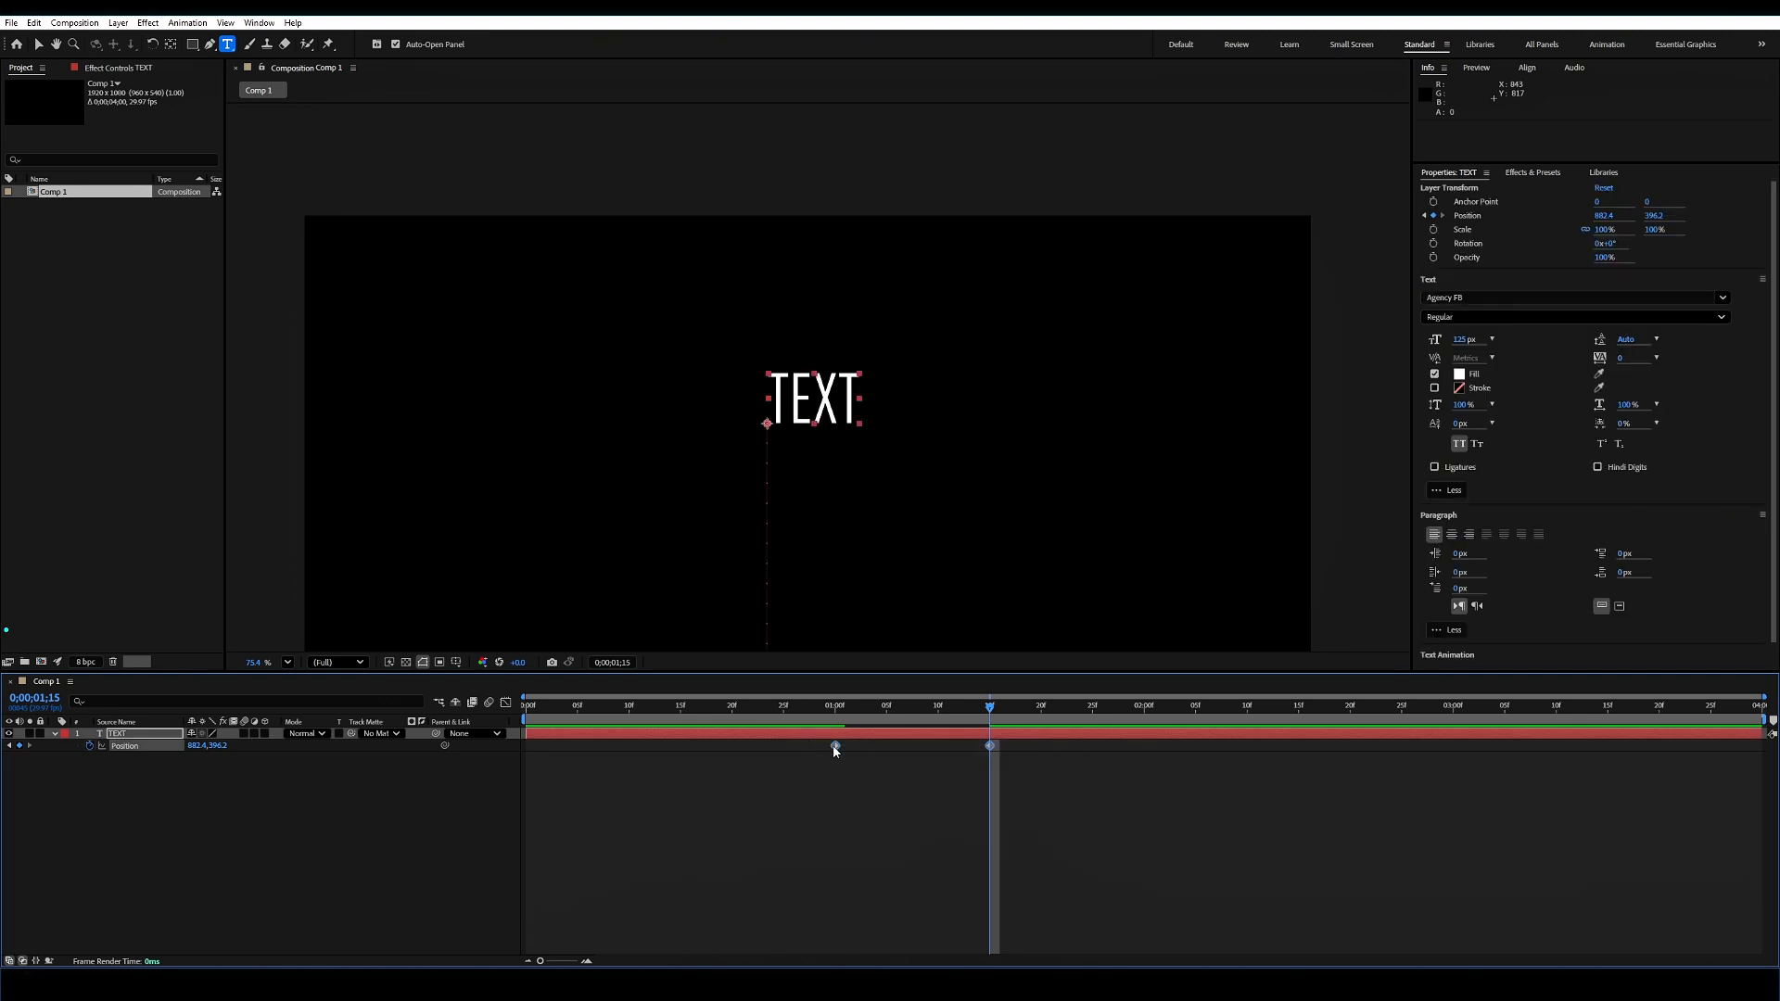
{"action": "right_click", "coordinate": [834, 747]}
{"action": "right_click", "coordinate": [837, 748]}
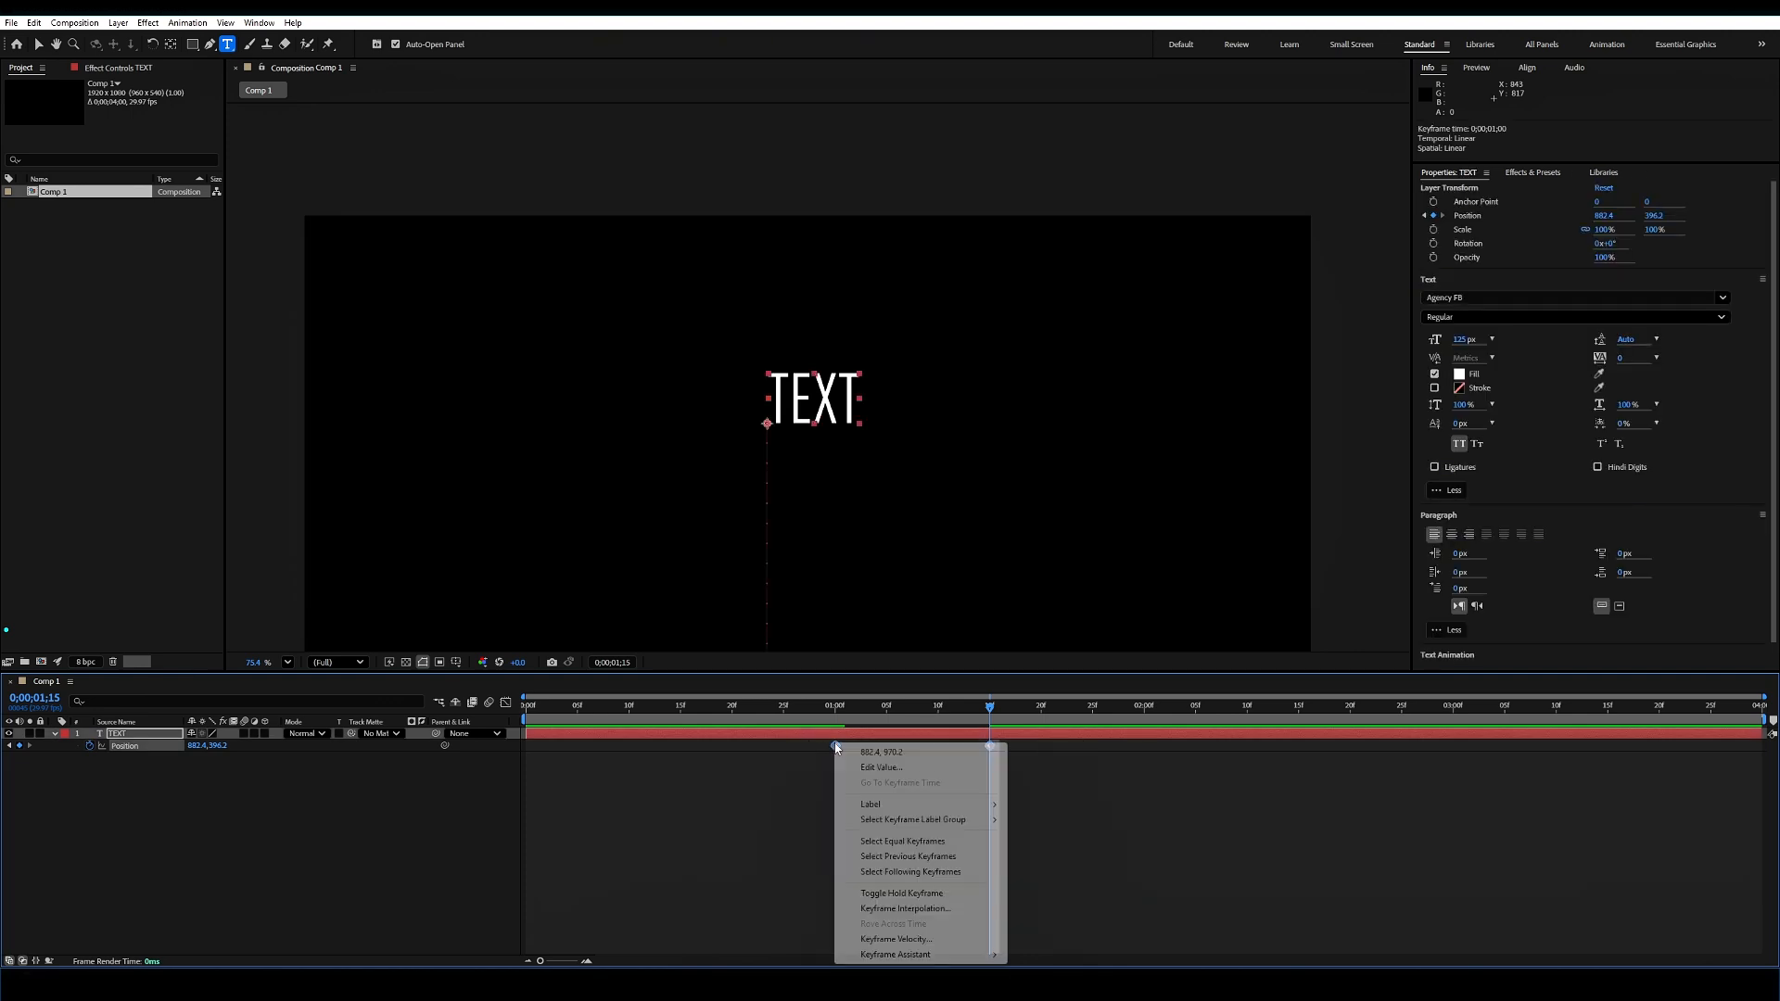
{"action": "mouse_move", "coordinate": [963, 962]}
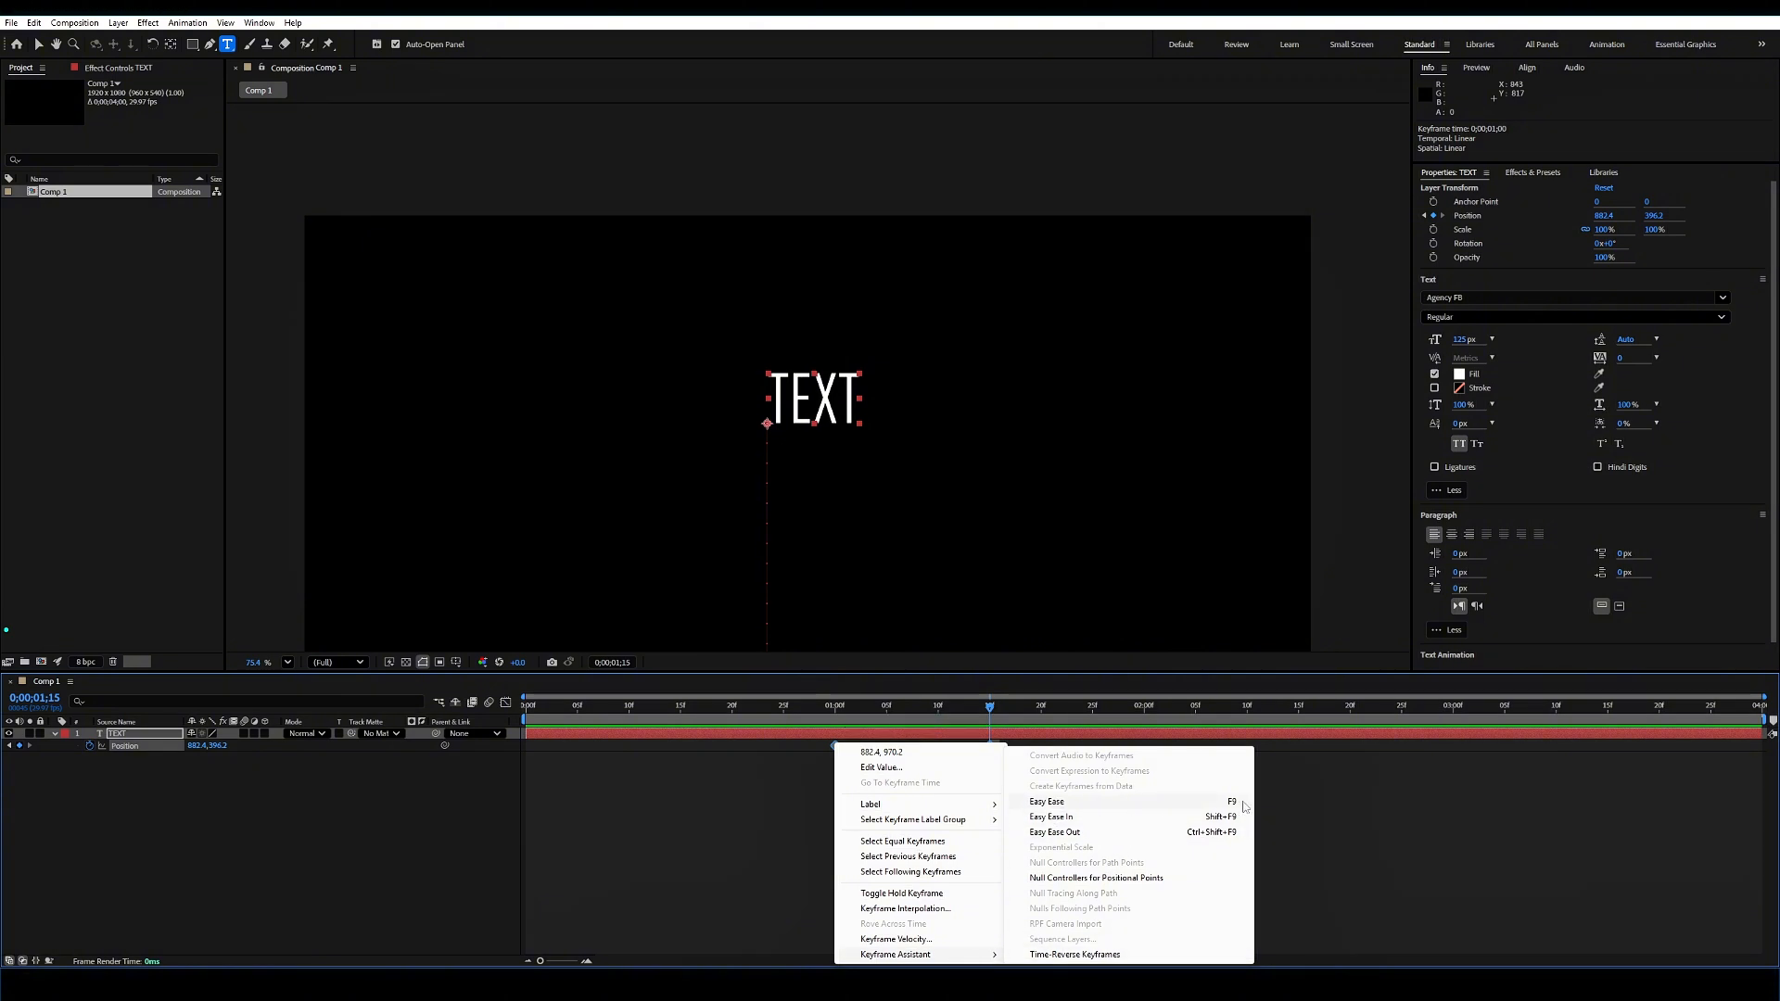
{"action": "left_click", "coordinate": [753, 786]}
{"action": "left_click_drag", "start_coordinate": [1061, 793], "coordinate": [724, 737]}
{"action": "key", "text": "F9"}
Step: Preview the eased text rise from 0;00;01;00 and 0;00;00;27, and scrub to 0;00;01;08 to review it
{"action": "left_click", "coordinate": [836, 706]}
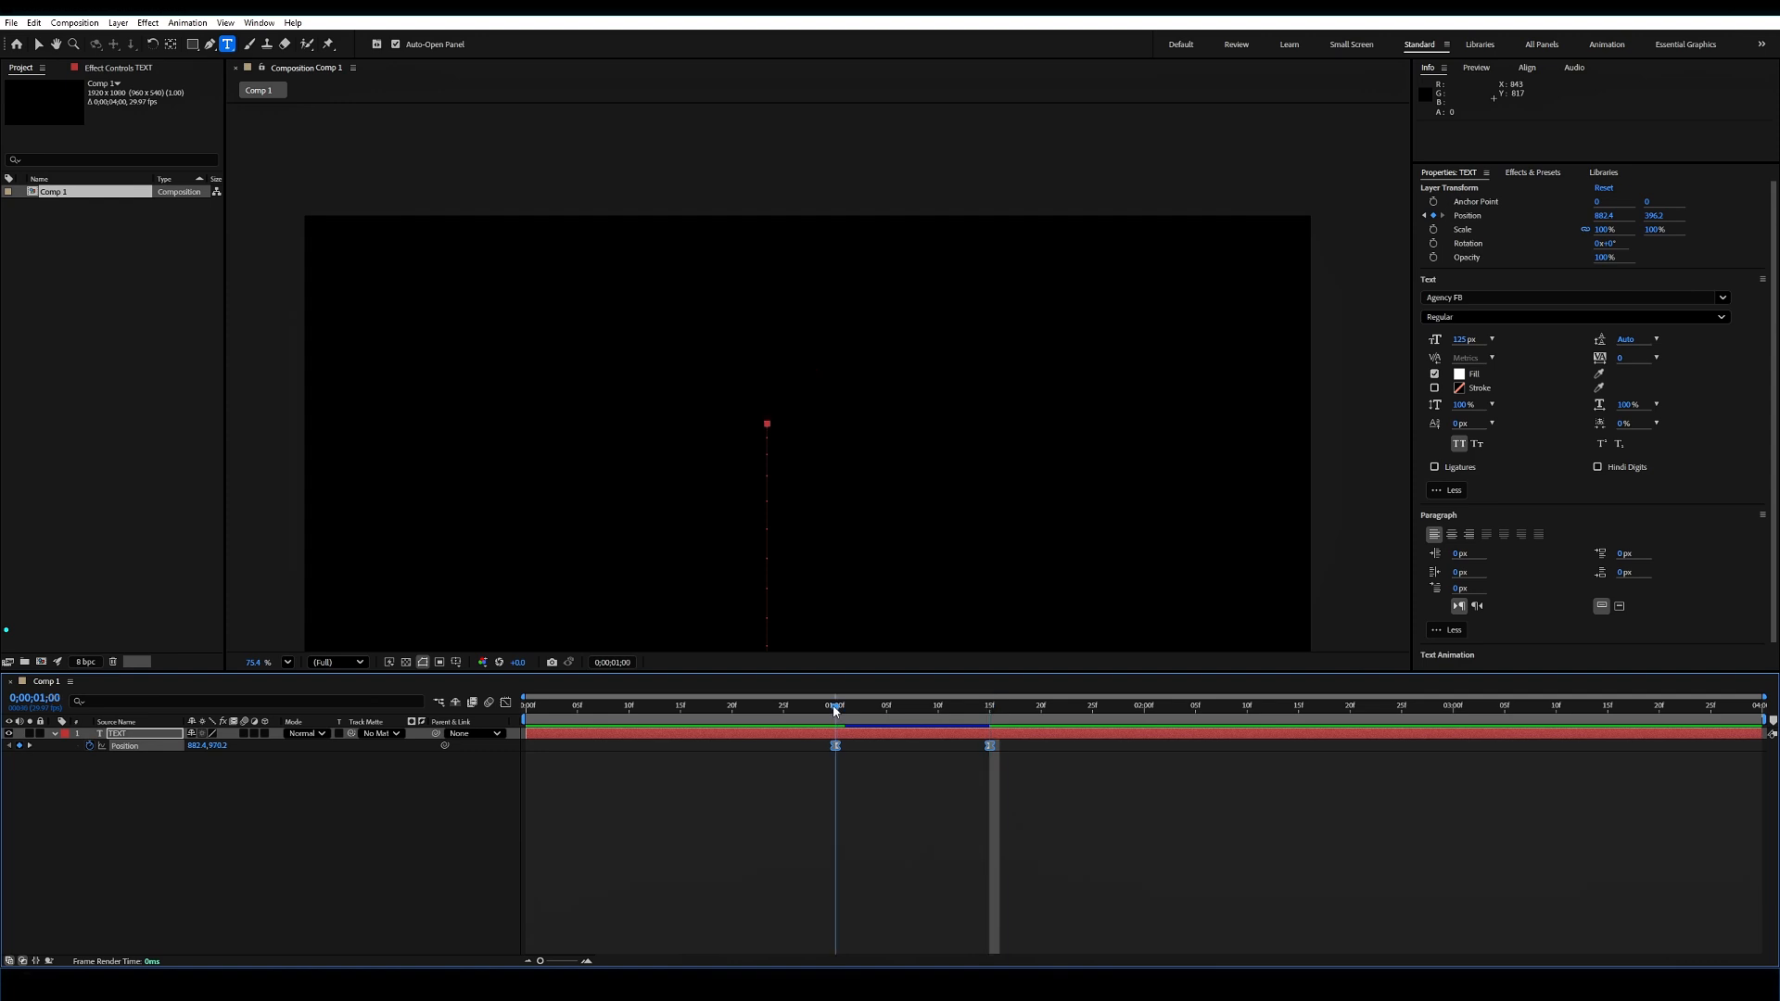
{"action": "key", "text": "space"}
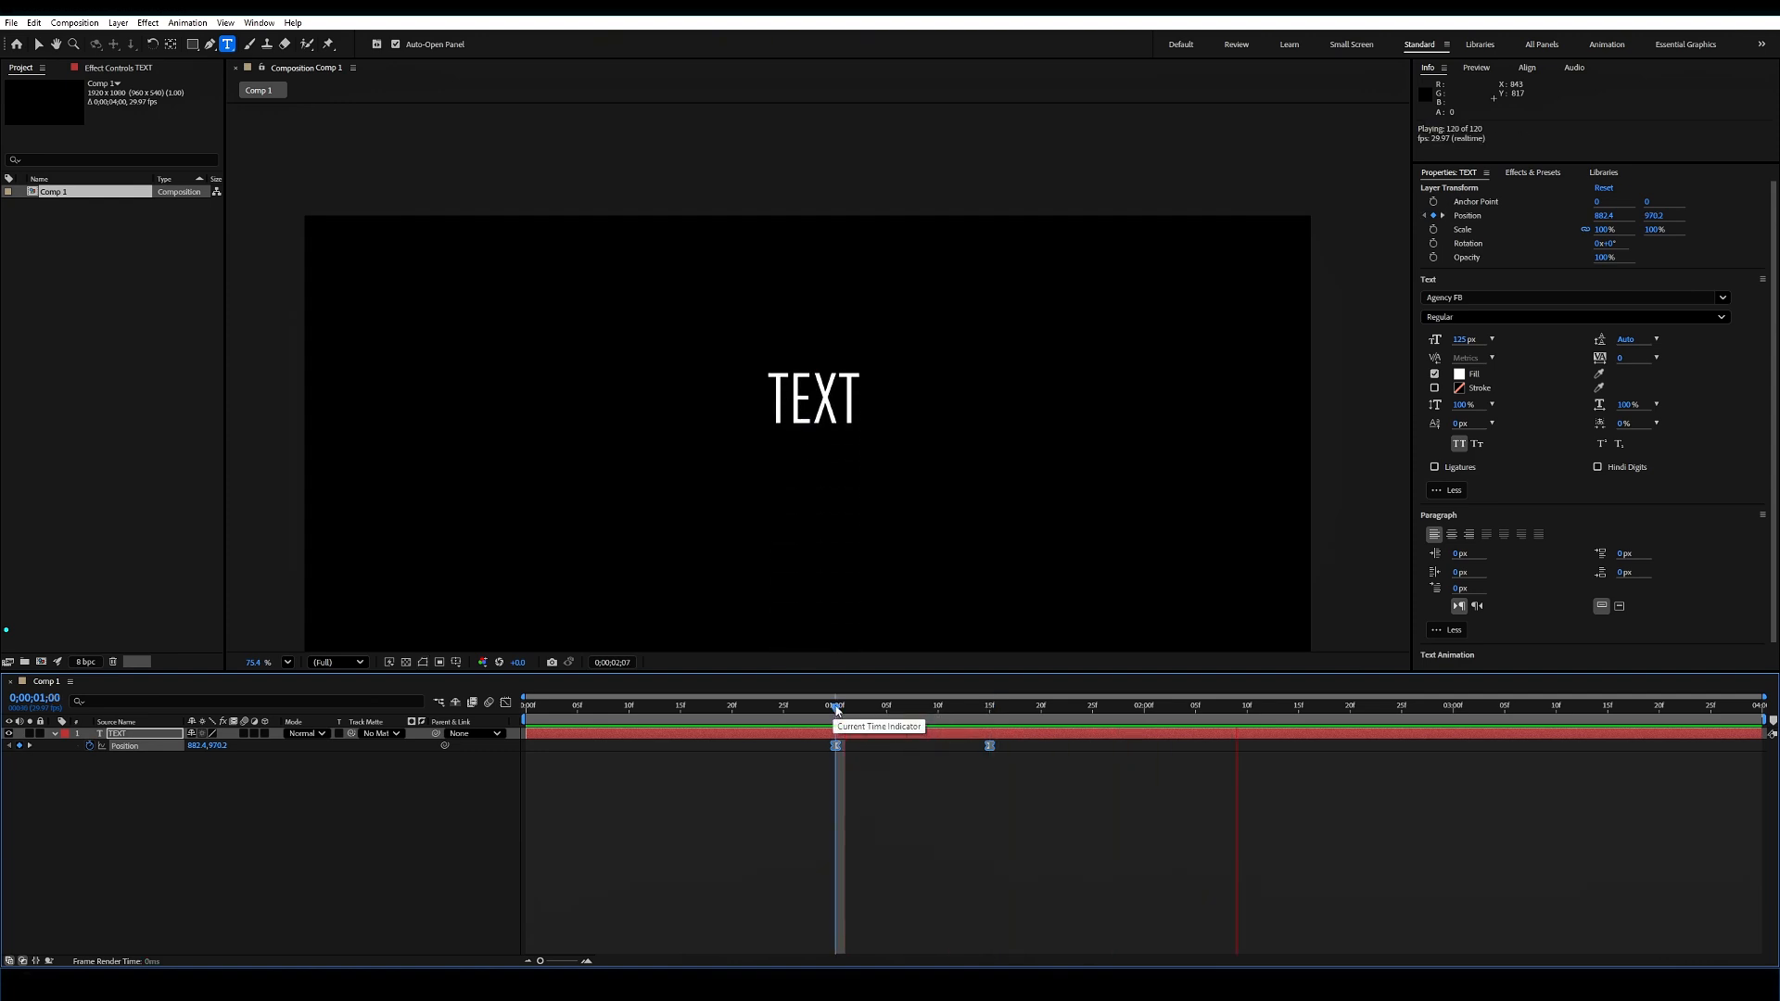
{"action": "left_click", "coordinate": [806, 708]}
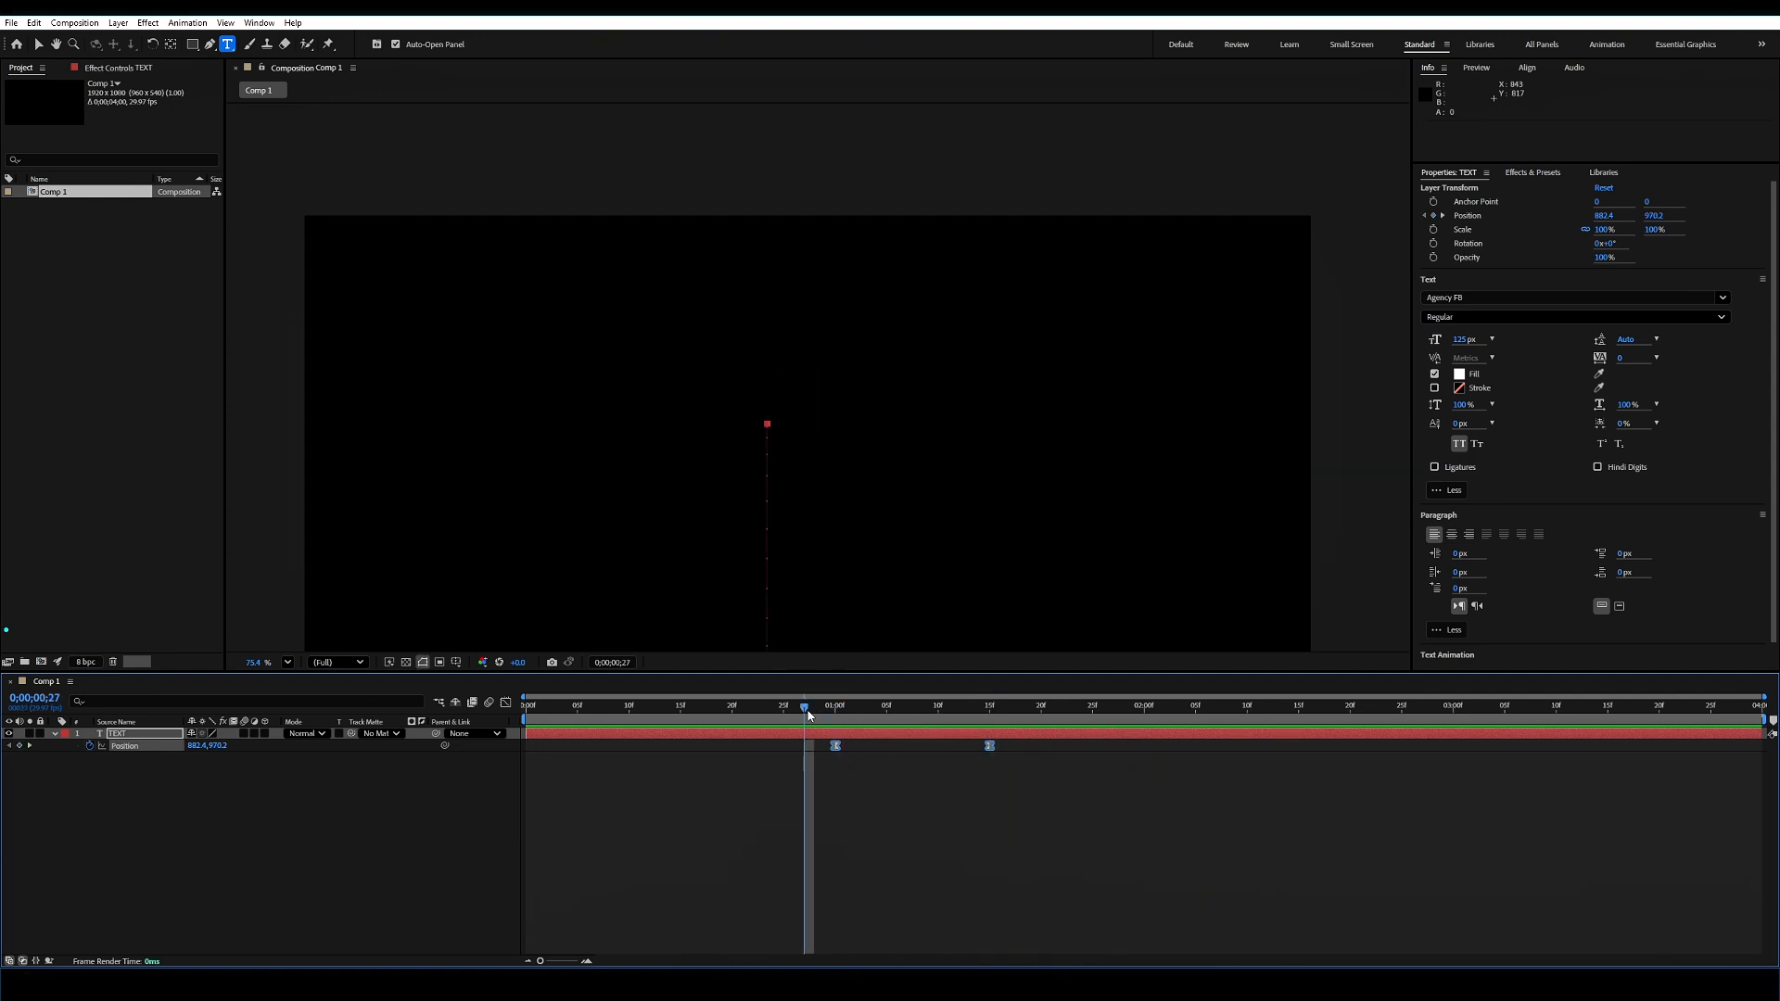
{"action": "key", "text": "space"}
{"action": "left_click", "coordinate": [835, 709]}
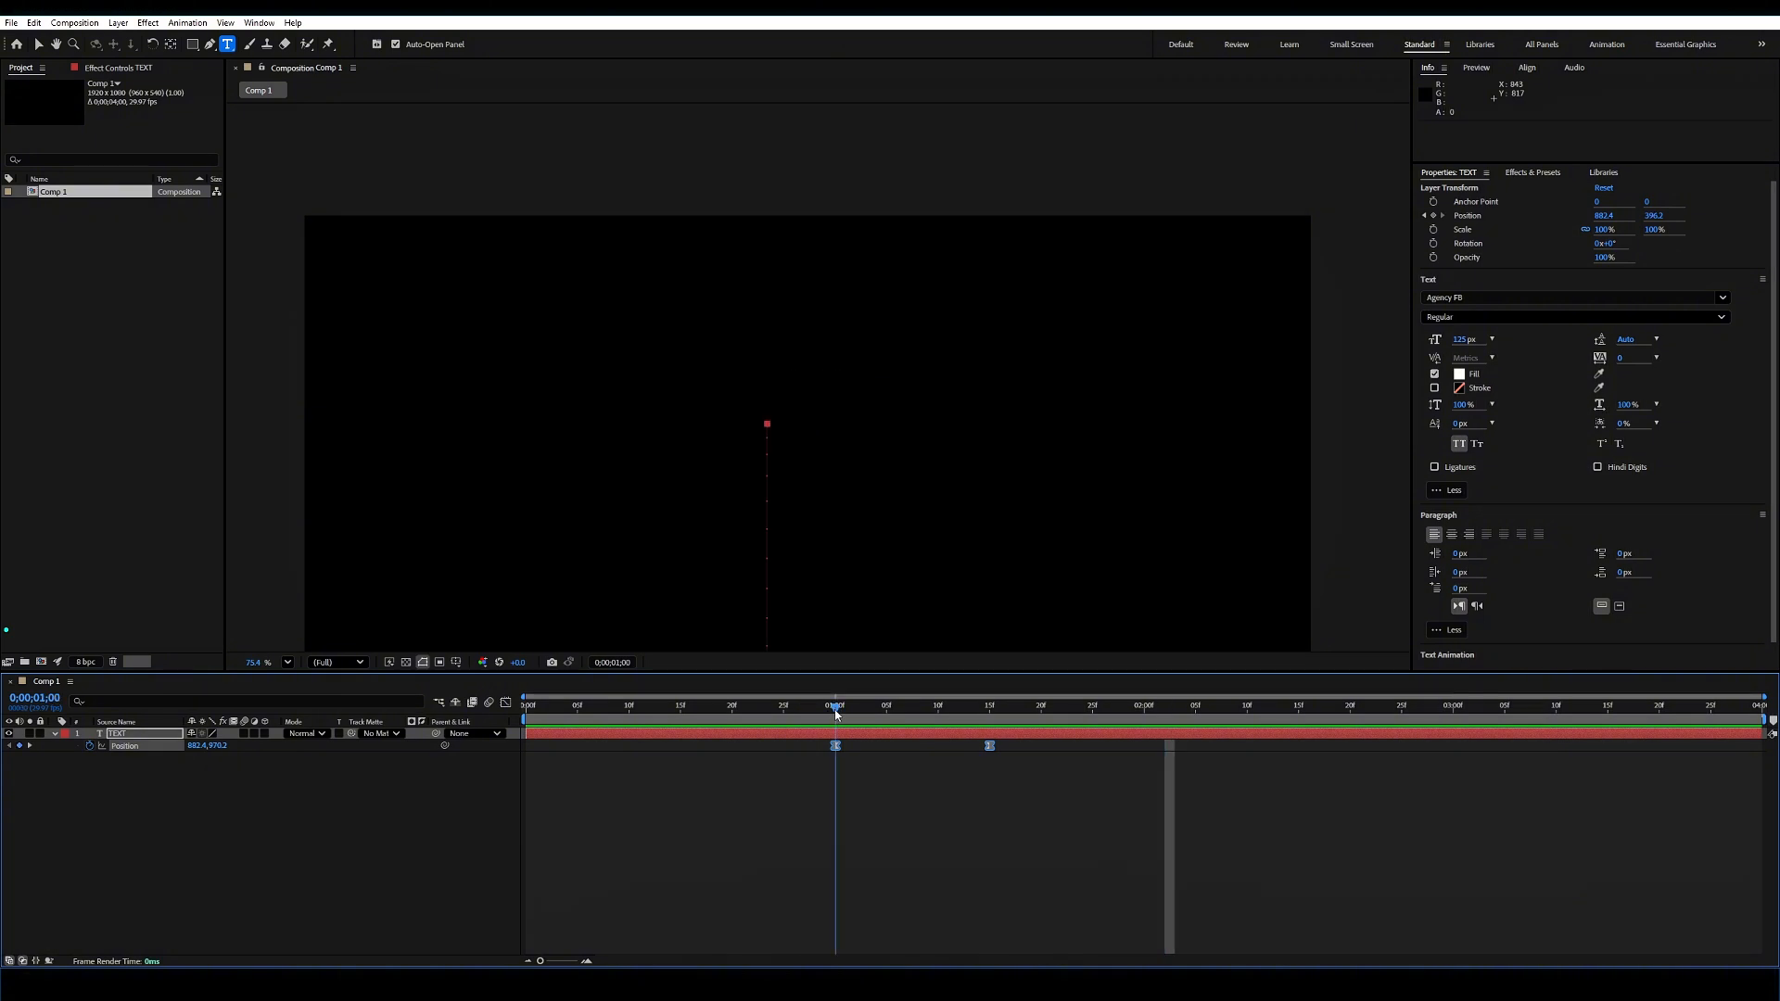
{"action": "left_click_drag", "start_coordinate": [836, 708], "coordinate": [918, 712]}
Step: Expand the TEXT layer to show all its Transform properties, and deselect the layer
{"action": "left_click", "coordinate": [231, 826]}
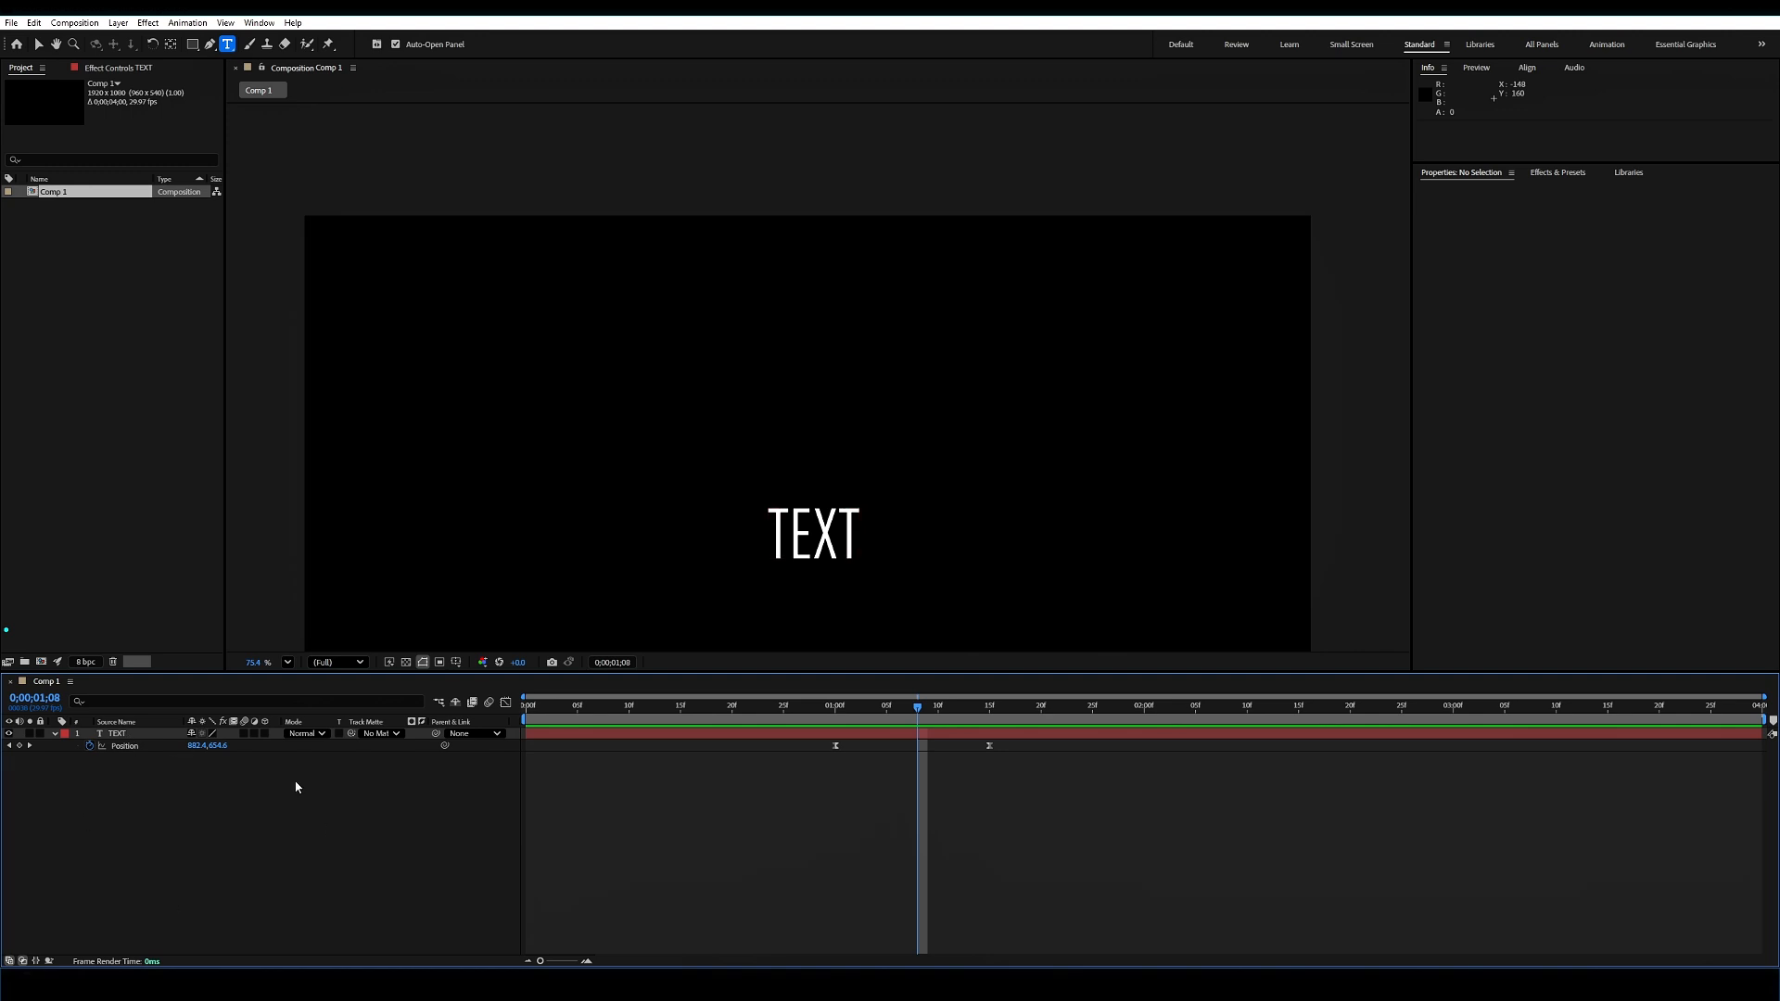
{"action": "left_click", "coordinate": [117, 734]}
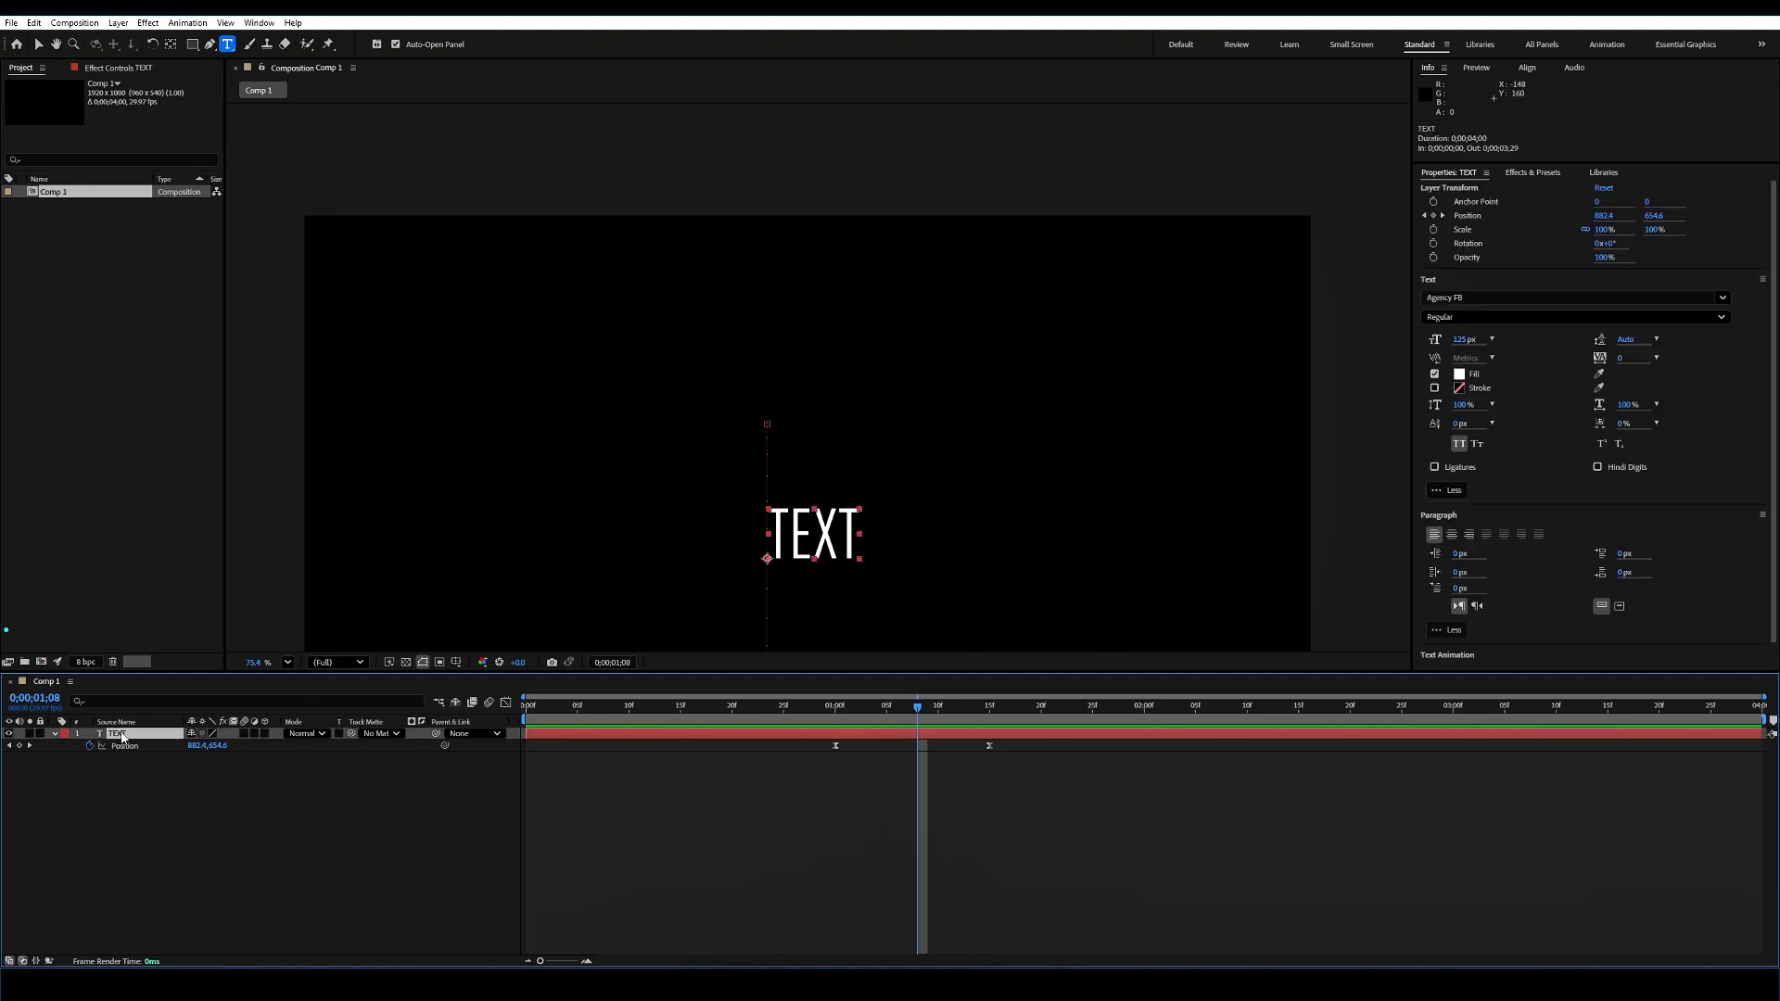
{"action": "left_click", "coordinate": [55, 733]}
{"action": "left_click", "coordinate": [55, 734]}
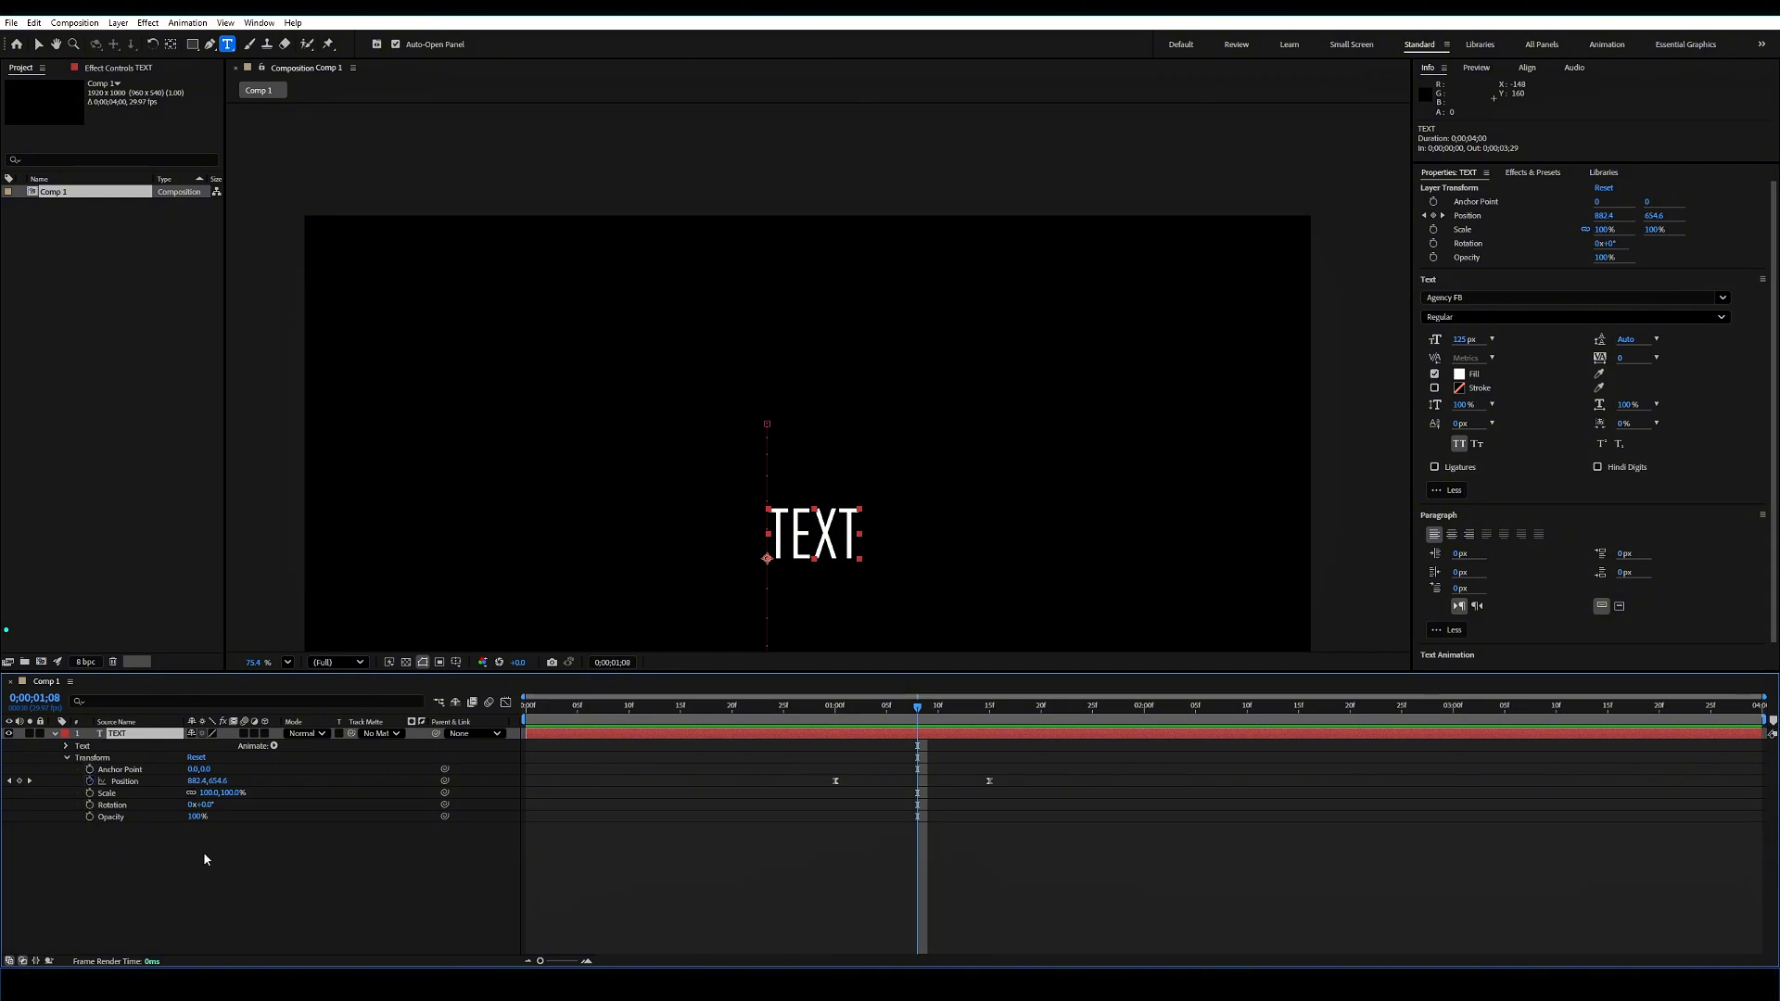
{"action": "left_click", "coordinate": [931, 835]}
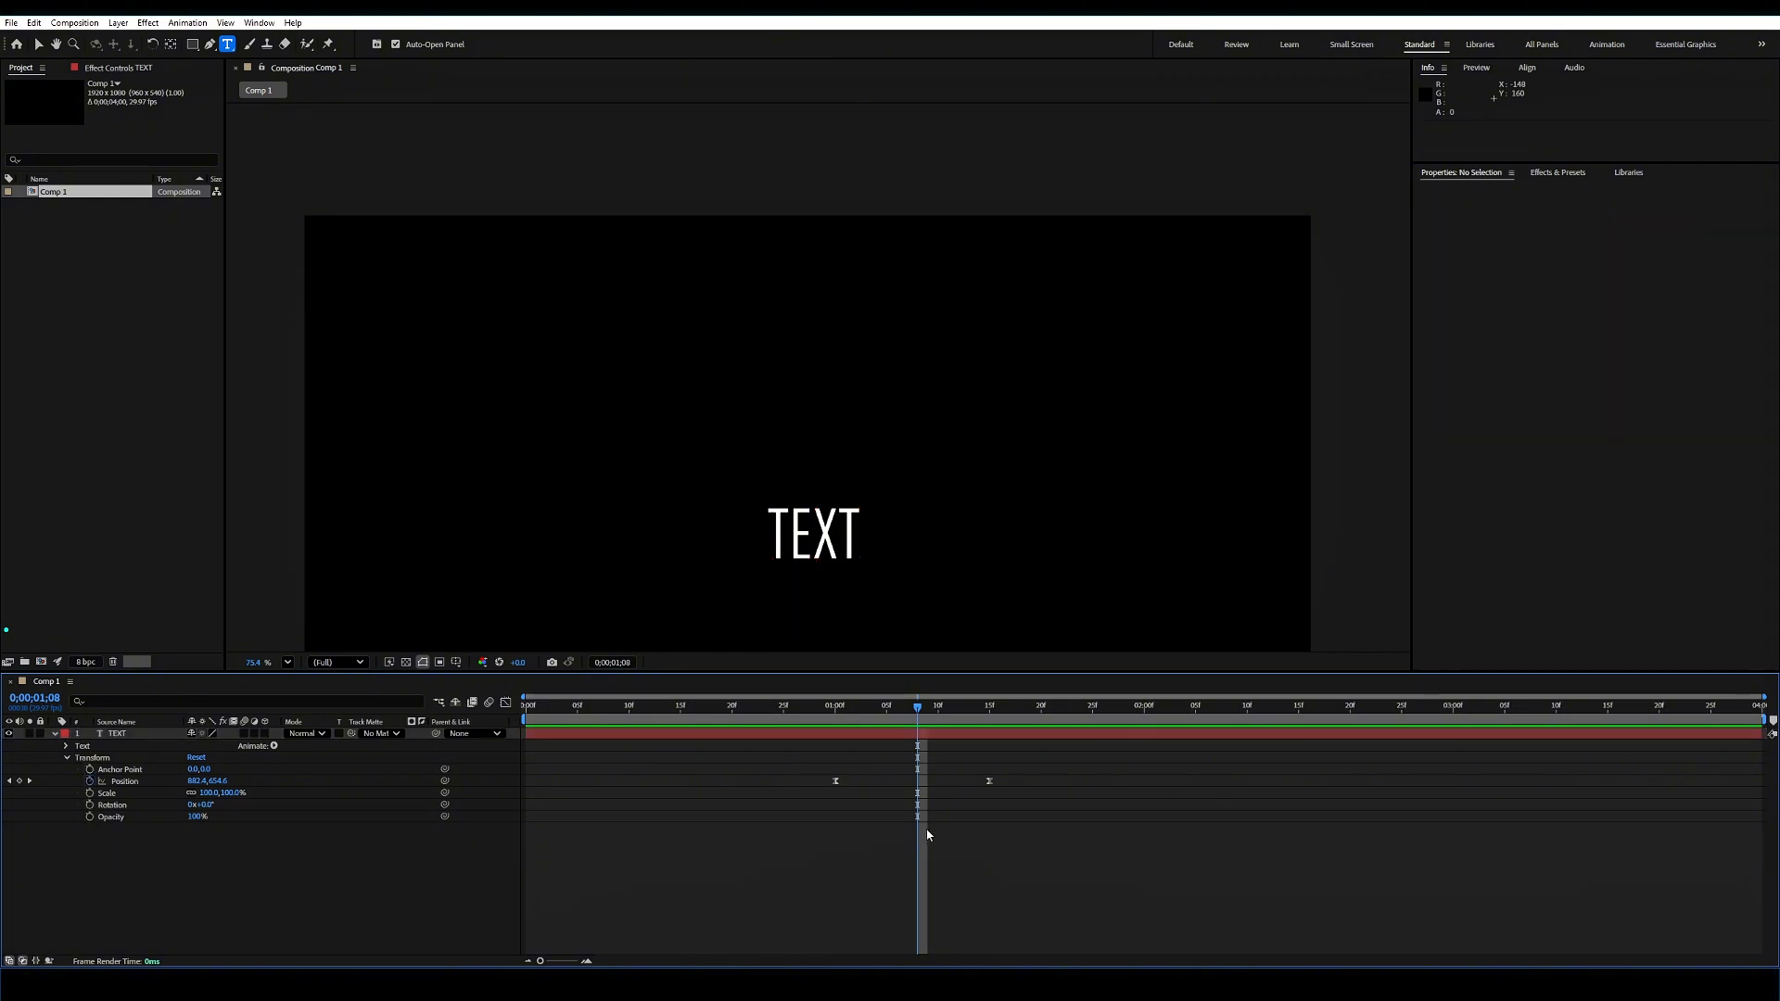